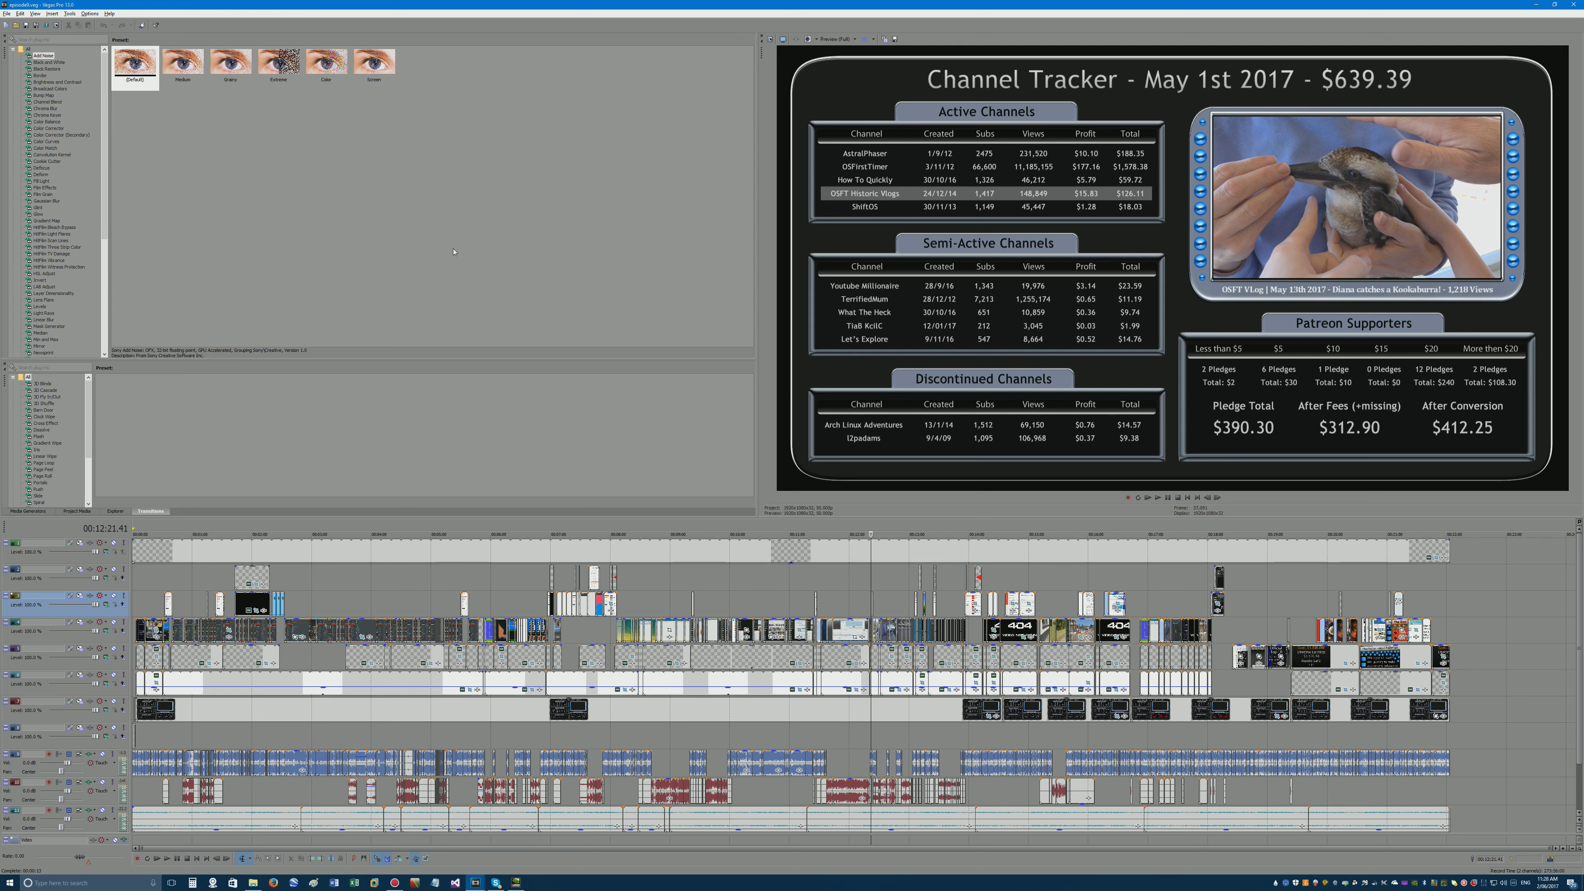
Look over the finished episode's timeline from the middle to the end and back to the start, following the Channel Tracker clips.
click(110, 14)
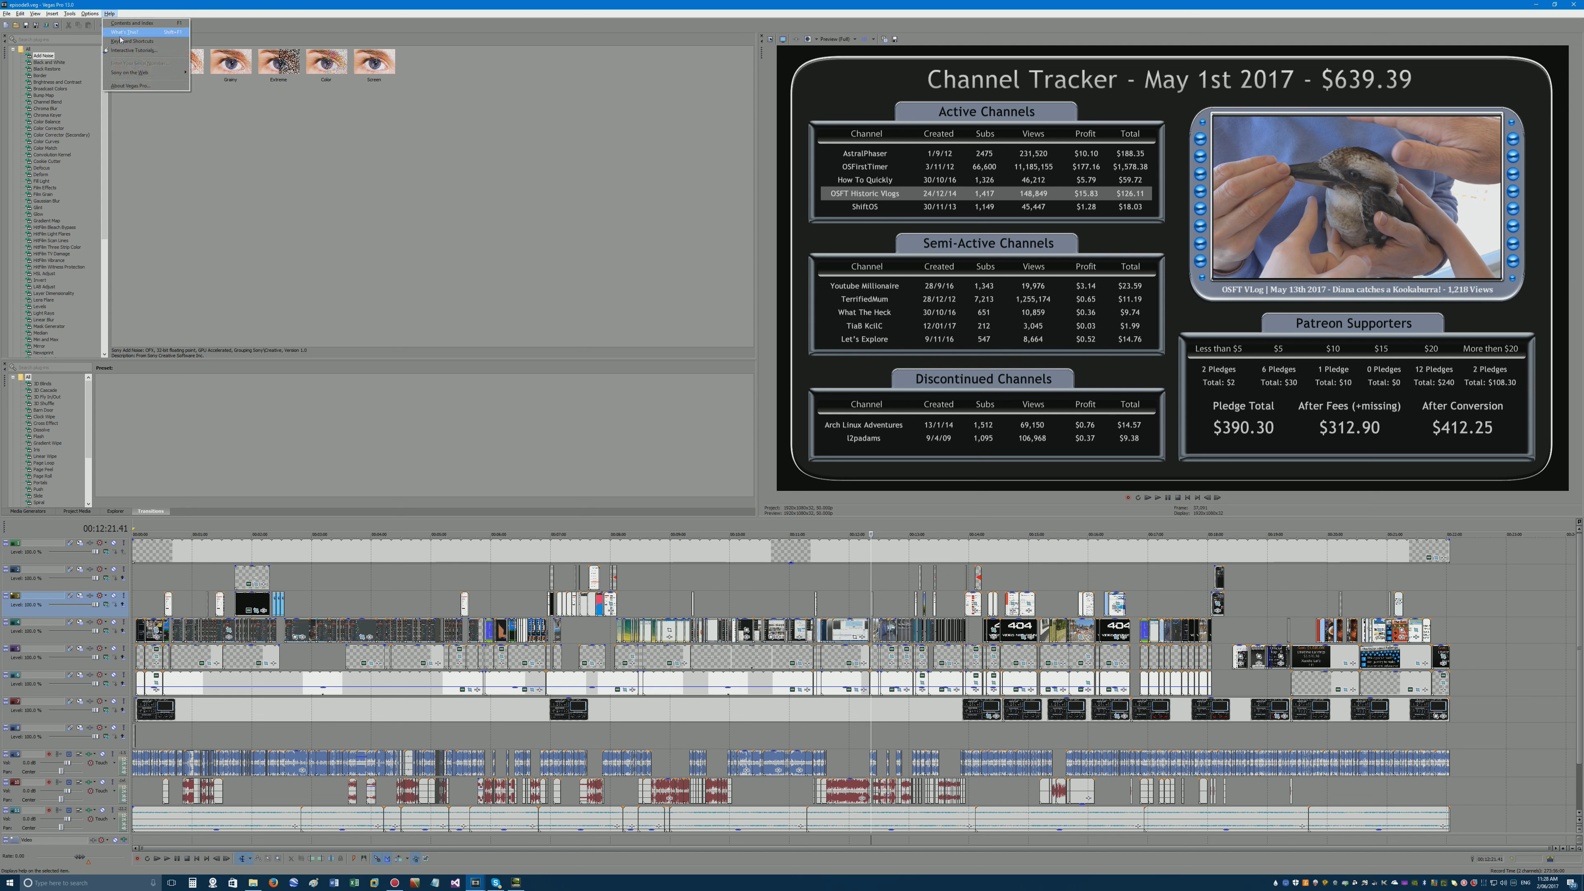
click(394, 3)
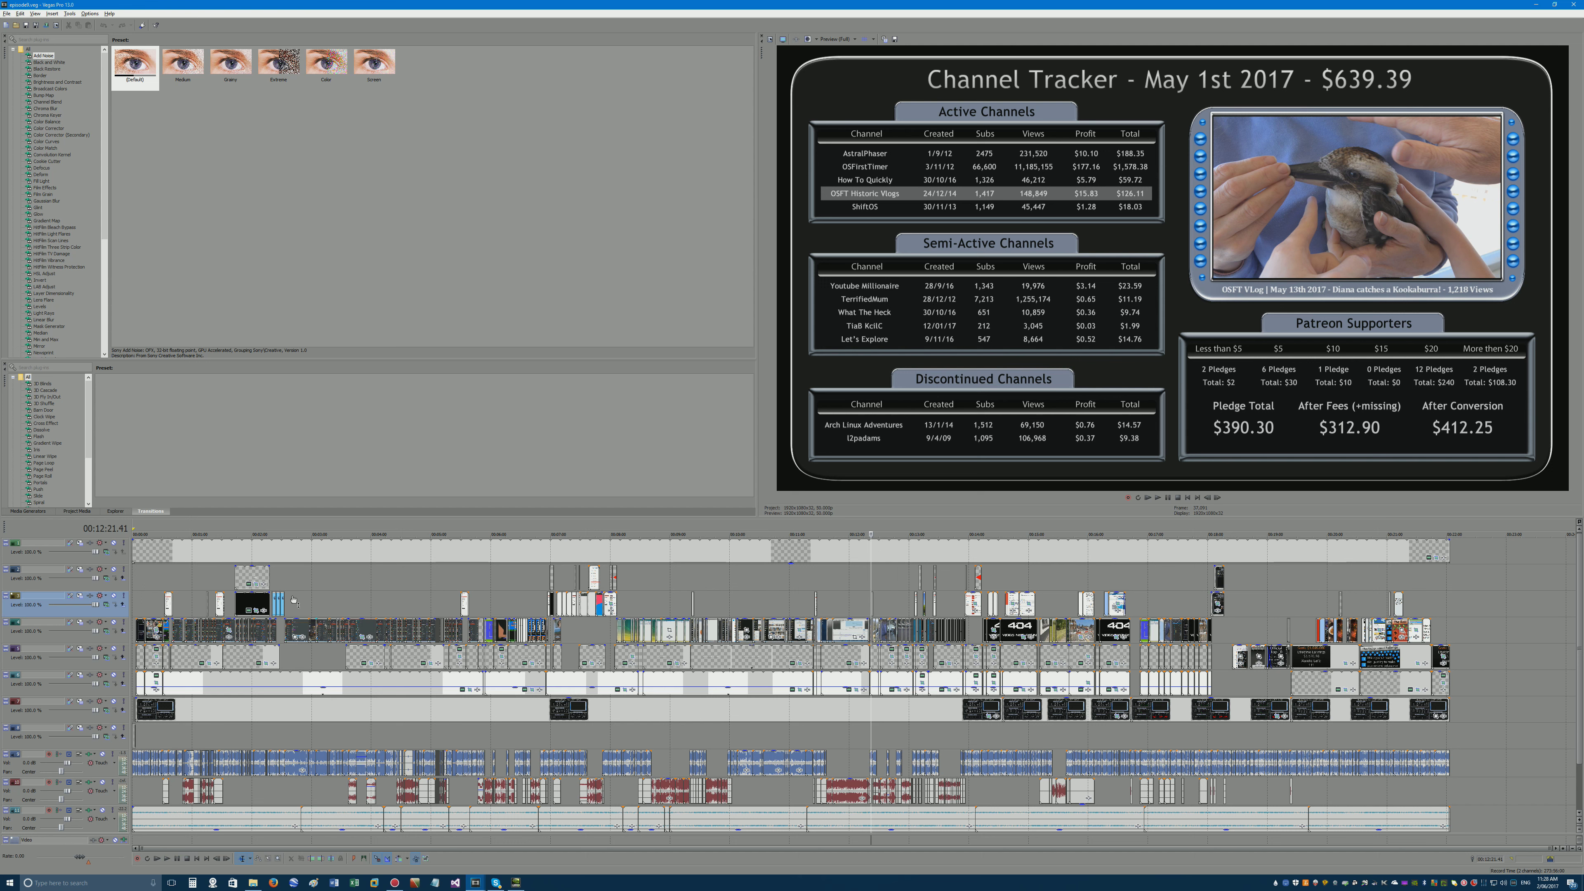
scroll(193, 778, up, 4)
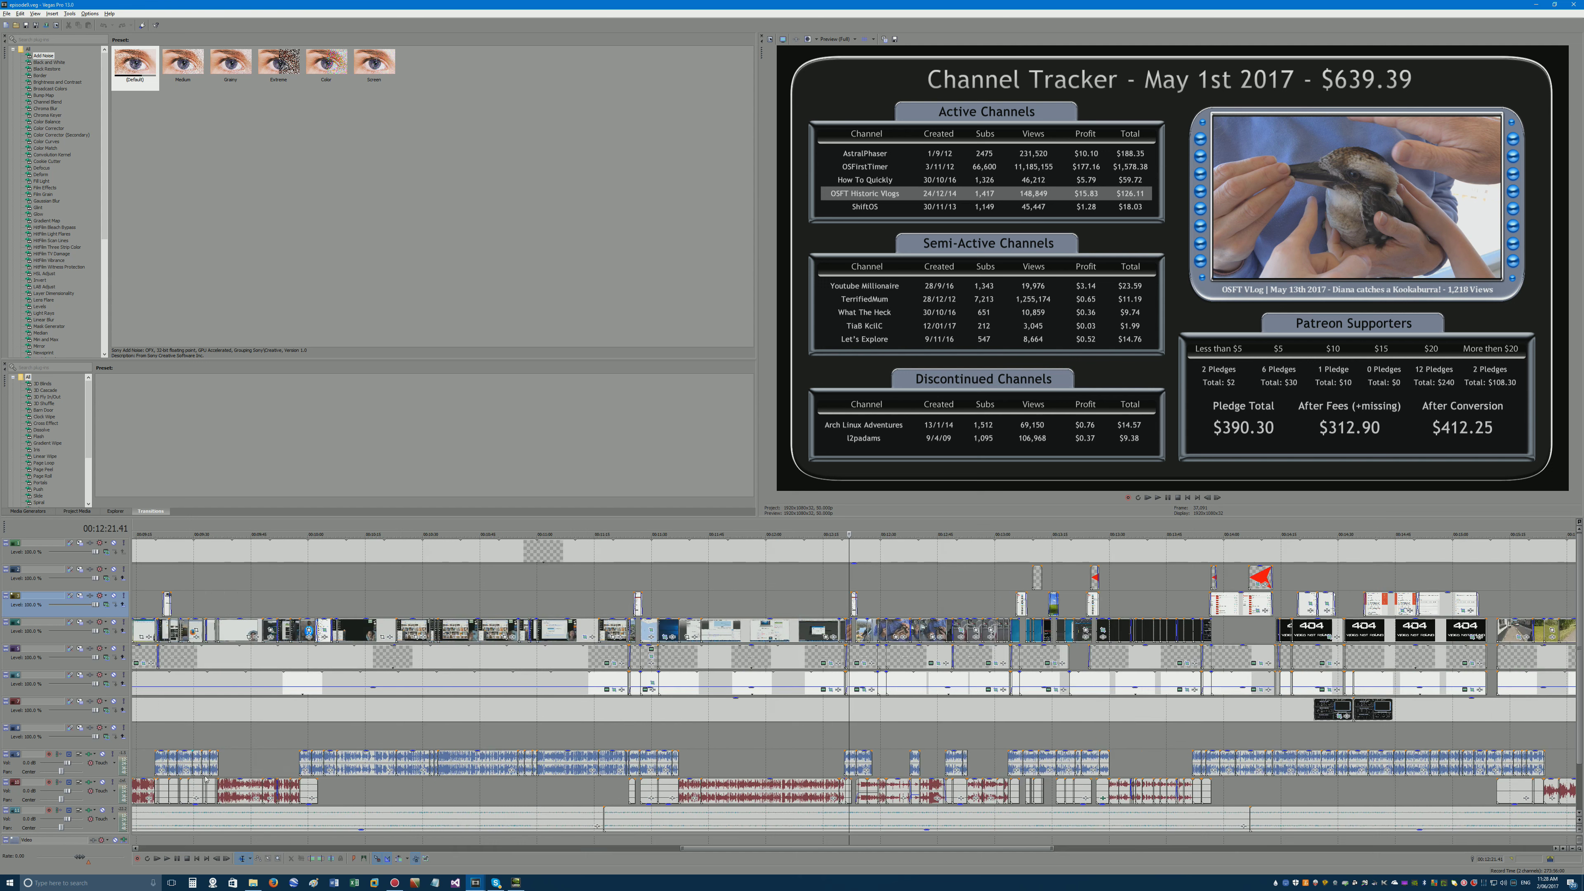
drag(748, 850, 189, 849)
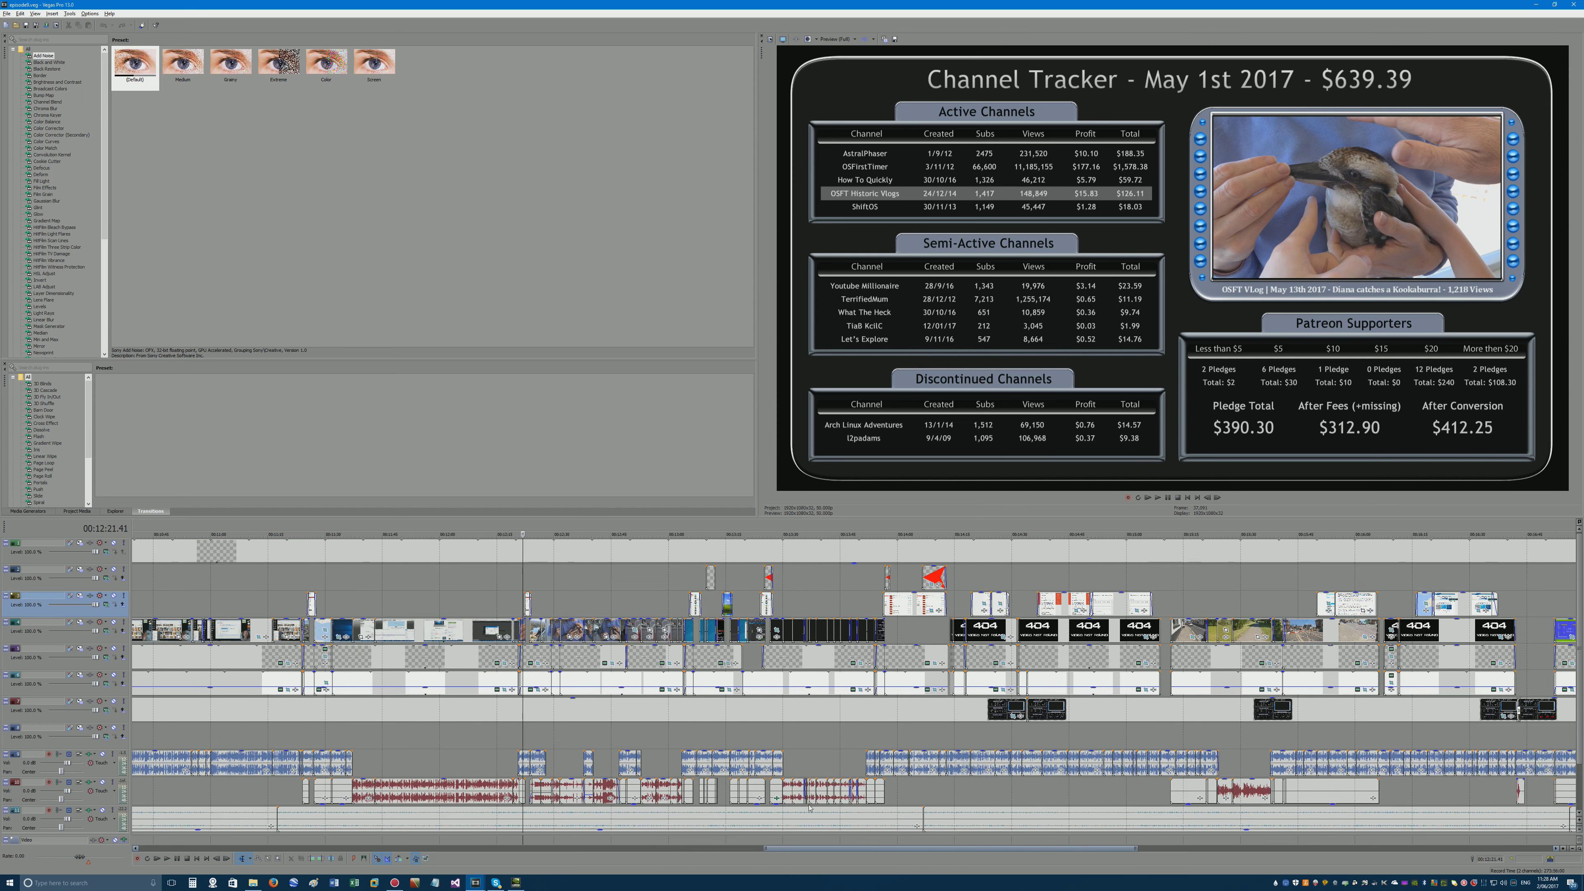
scroll(882, 800, right, 6)
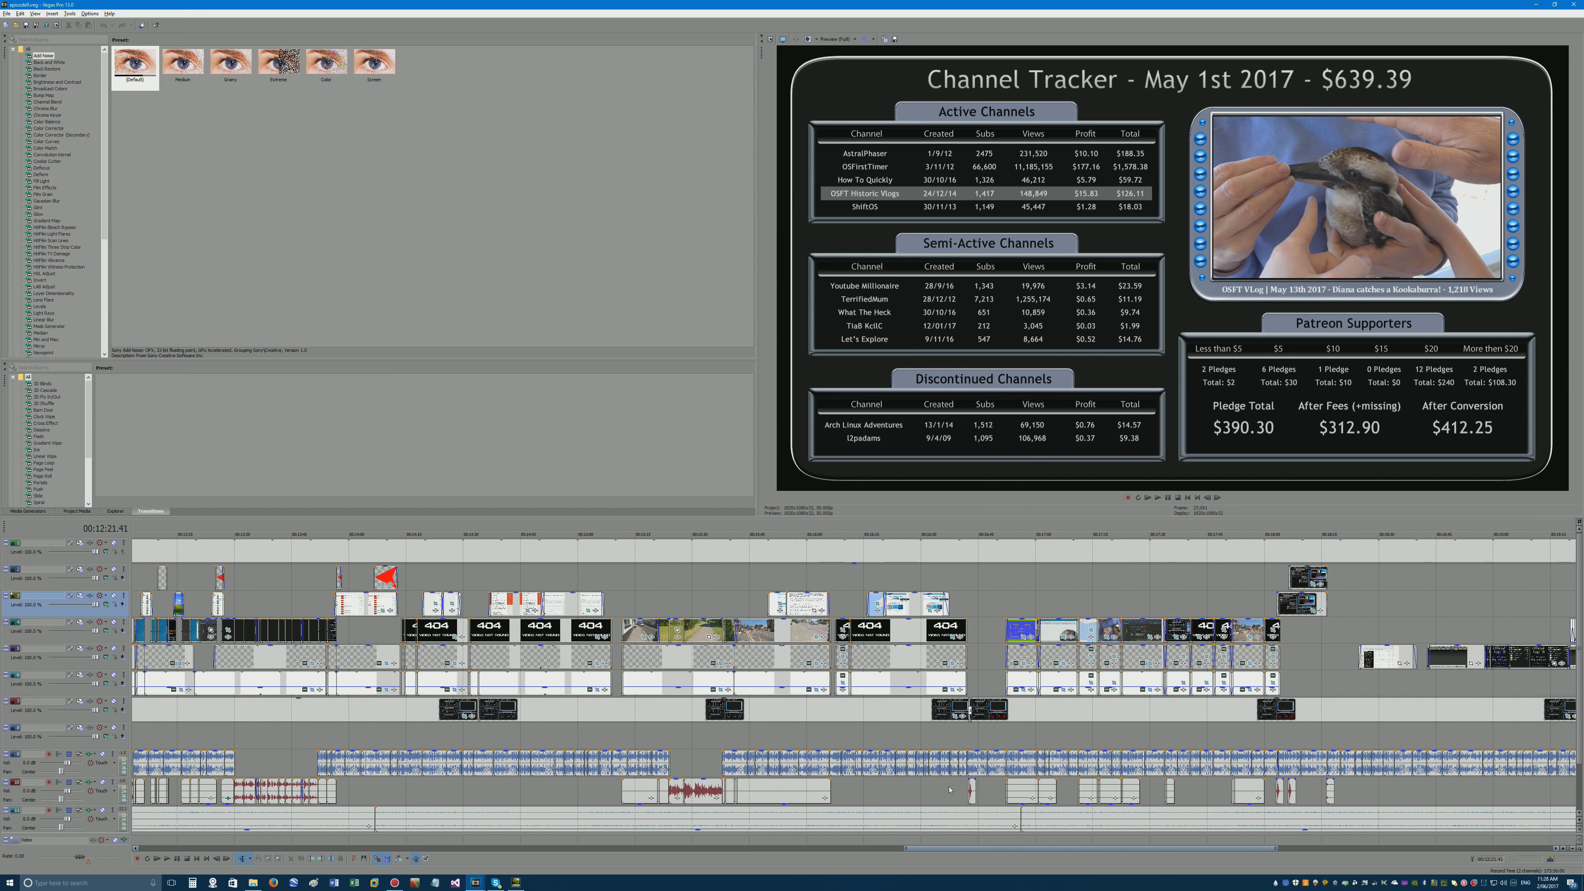
scroll(997, 783, right, 10)
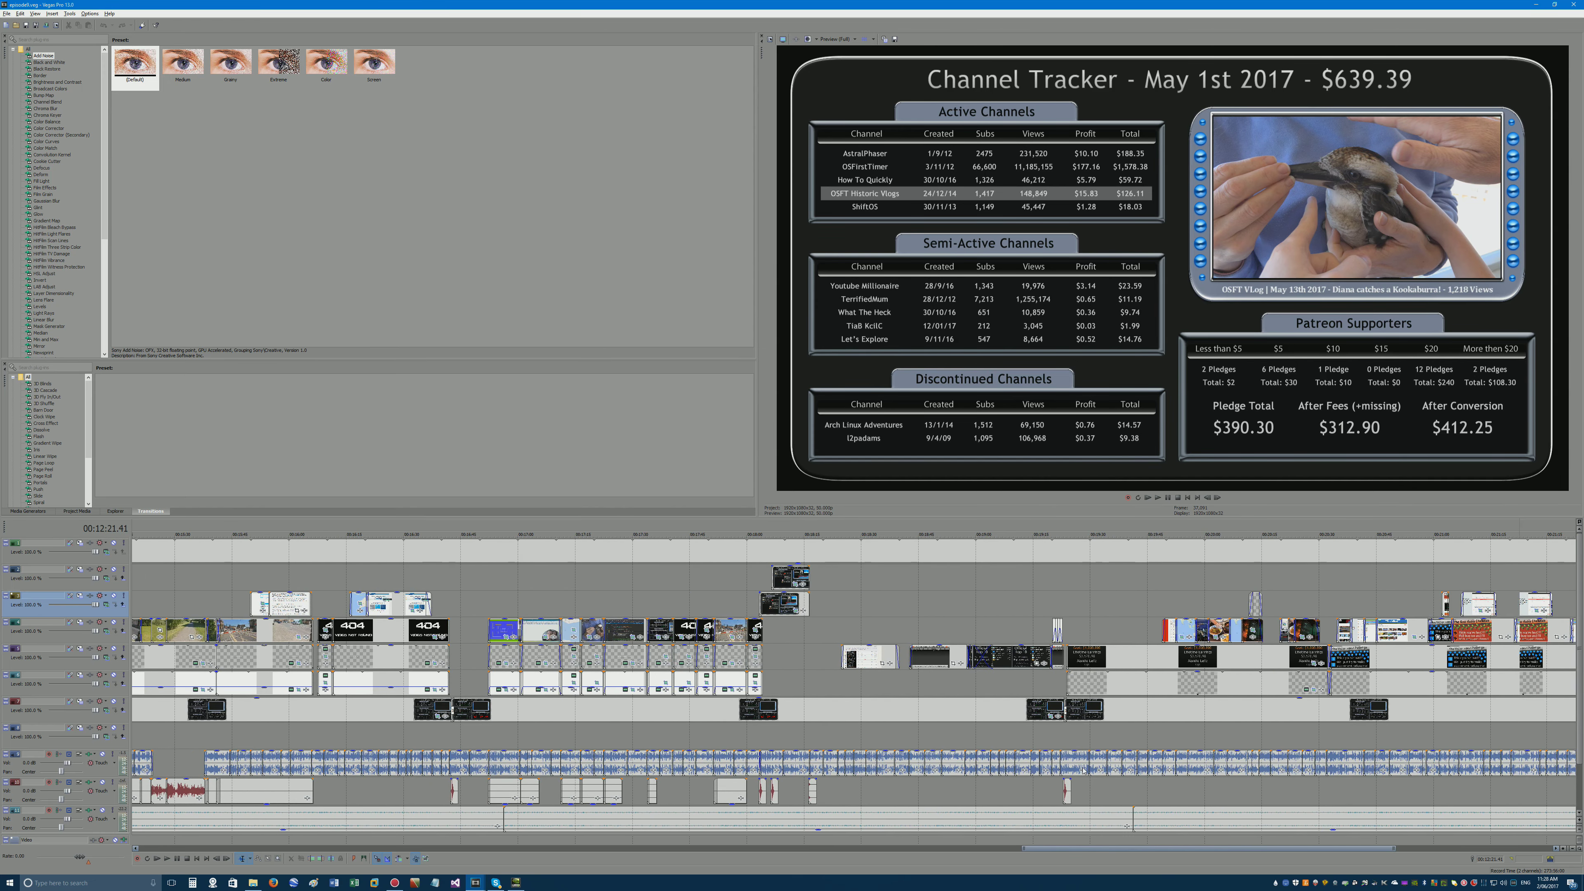
scroll(825, 760, left, 18)
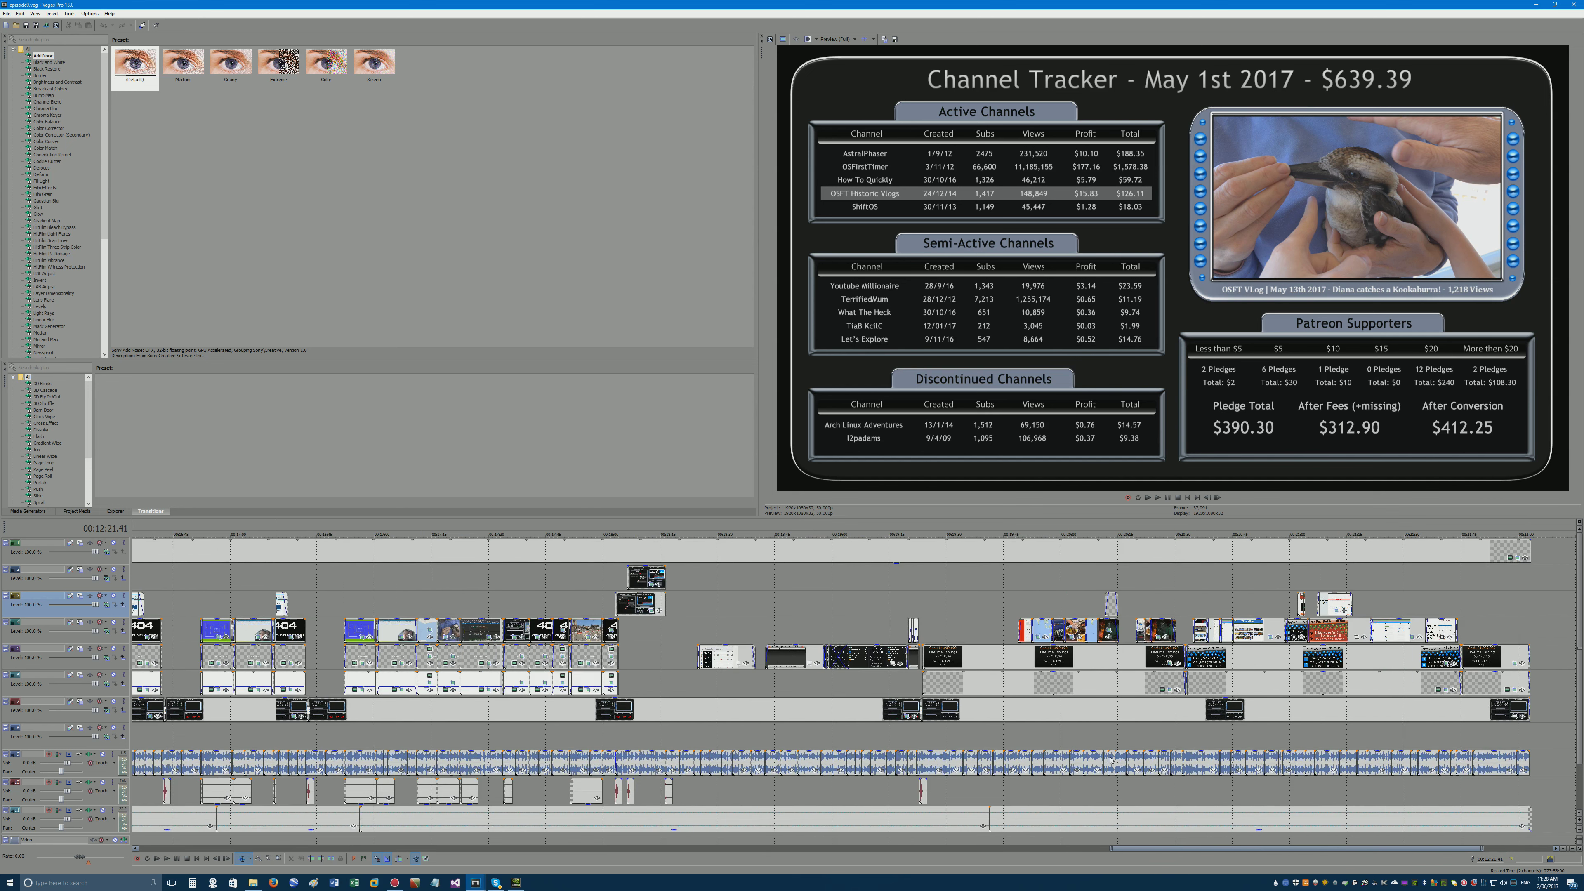
scroll(824, 759, left, 20)
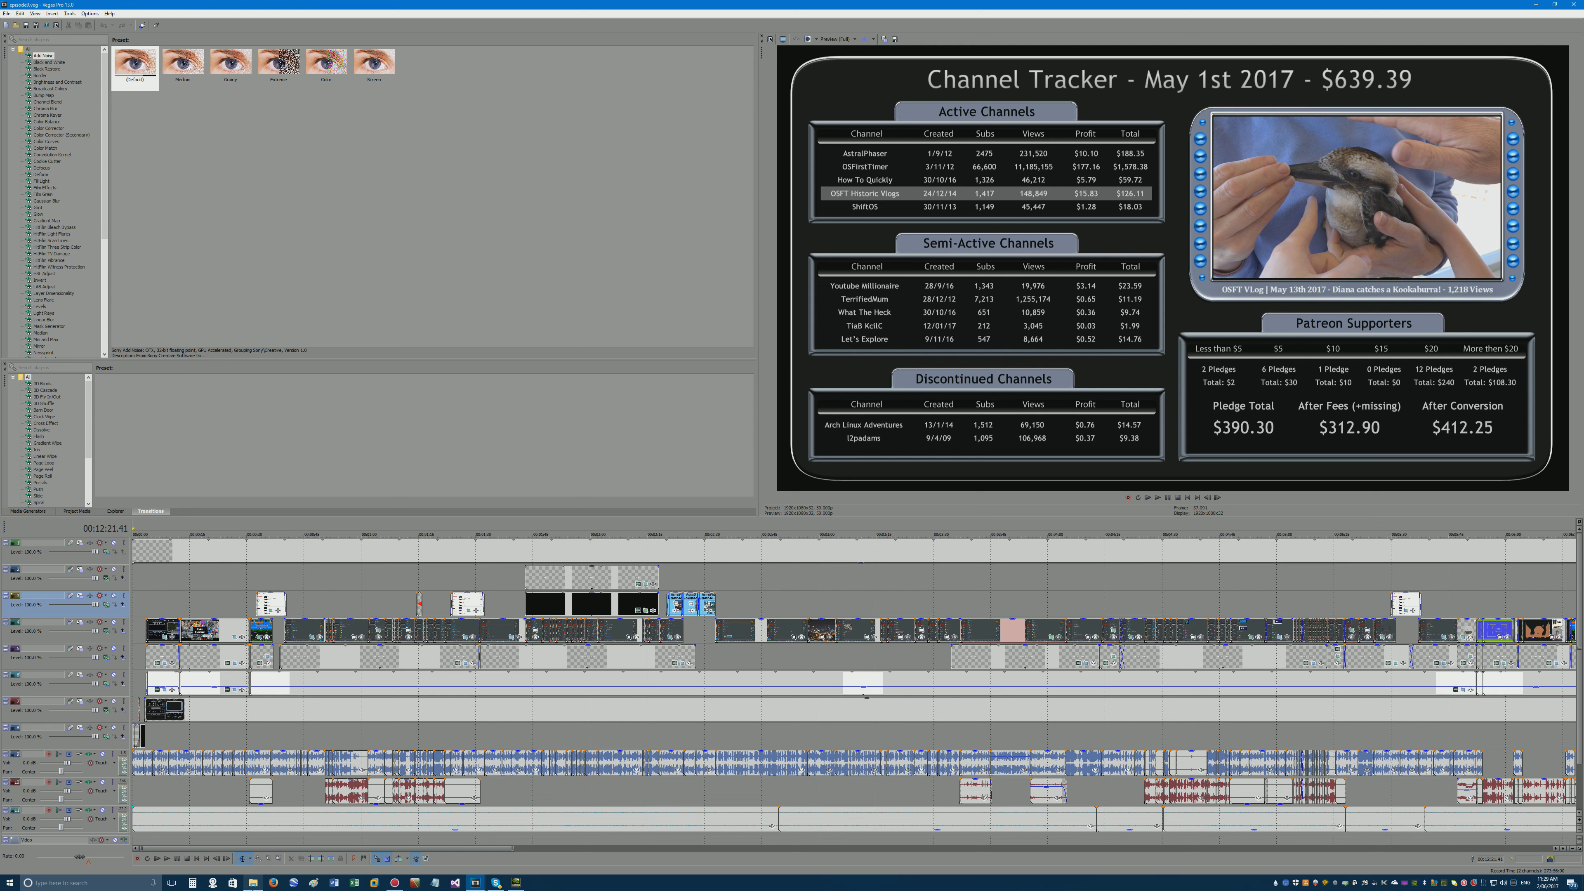
Open the Channel Tracker folder inside Youtube Millionaire in File Explorer and move its window to the middle of the screen.
click(253, 882)
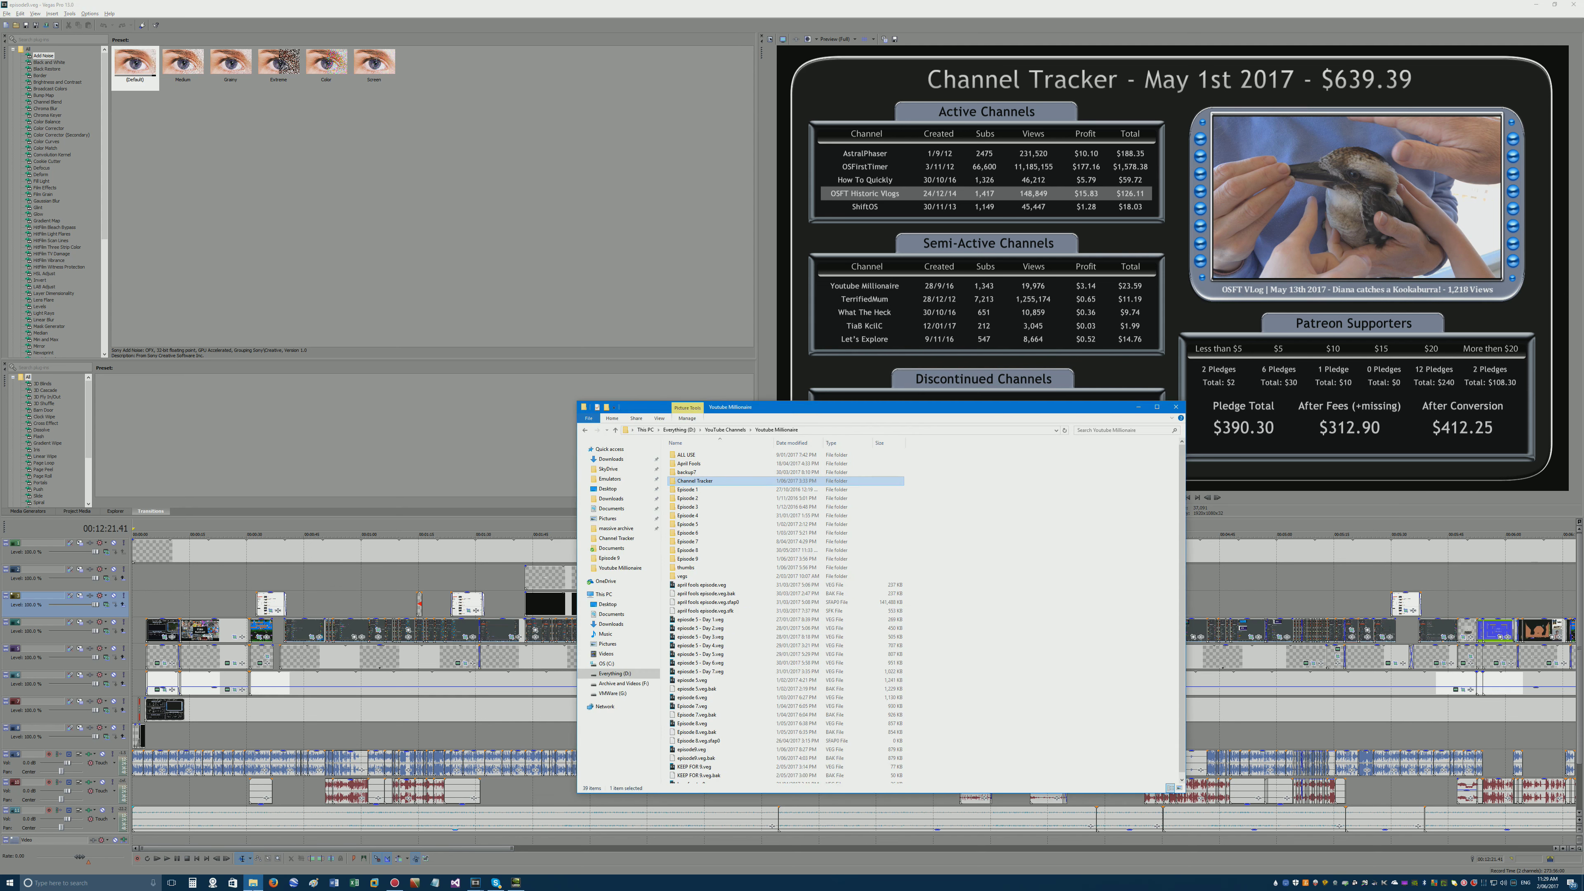
double_click(755, 482)
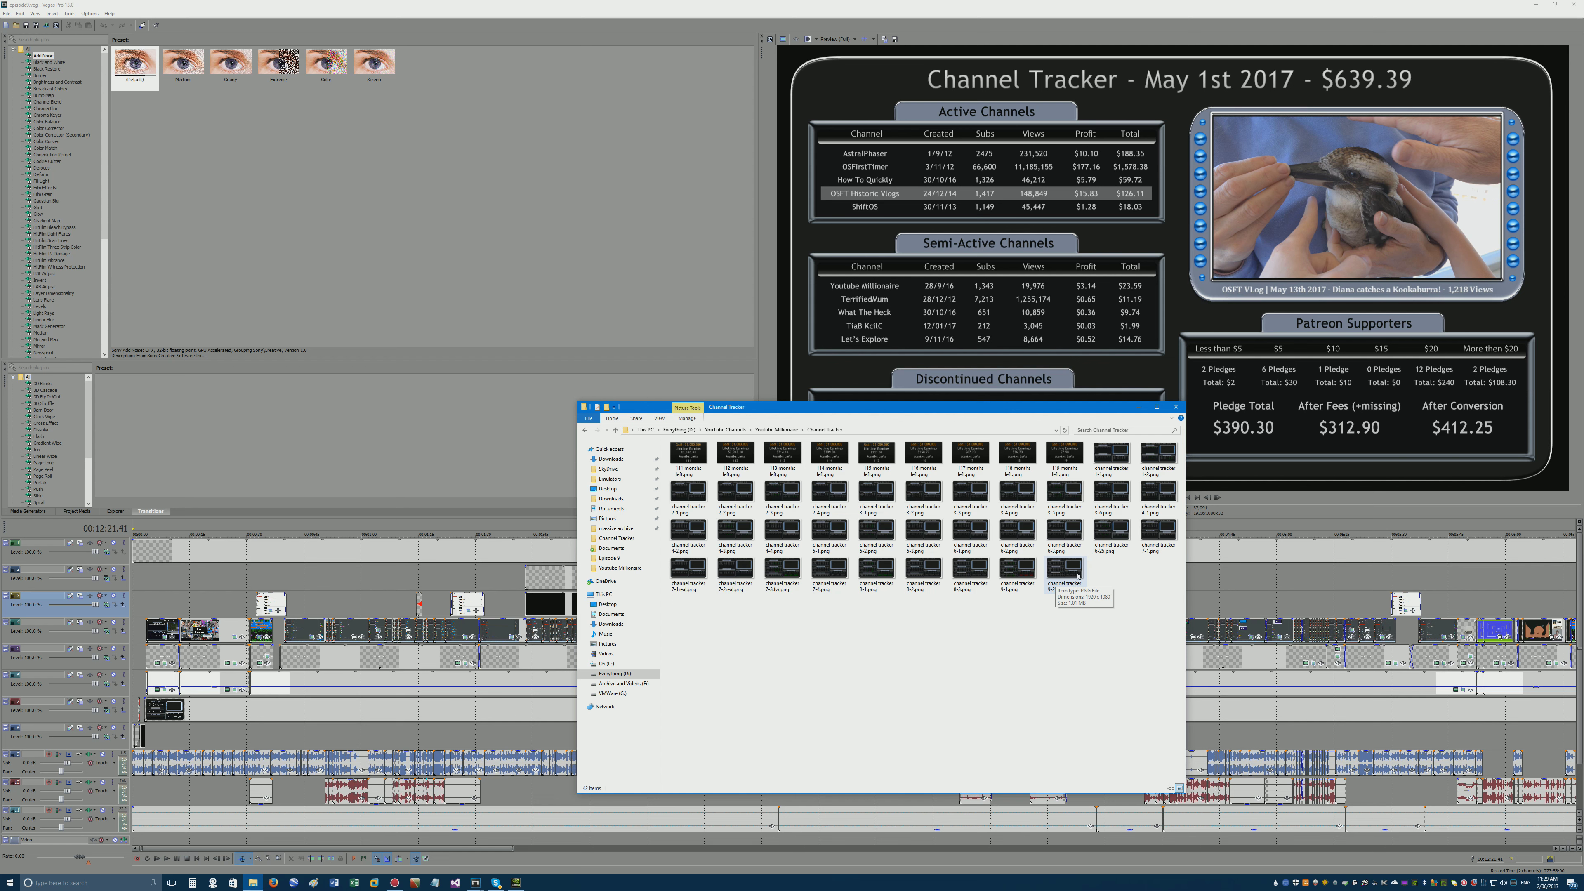
drag(1065, 408, 588, 403)
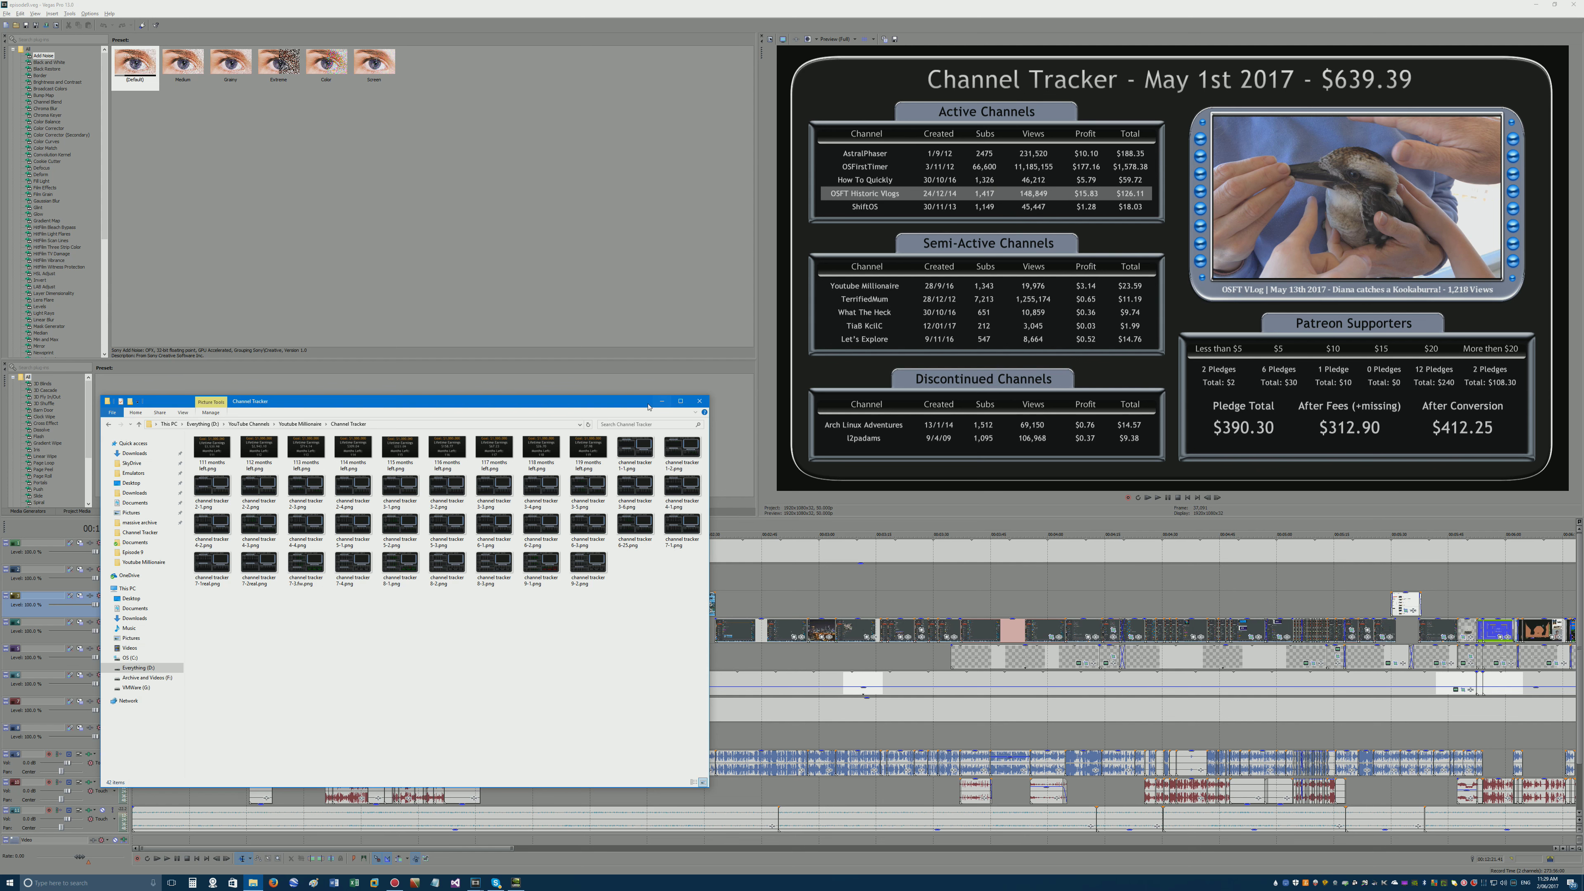
drag(652, 405, 734, 232)
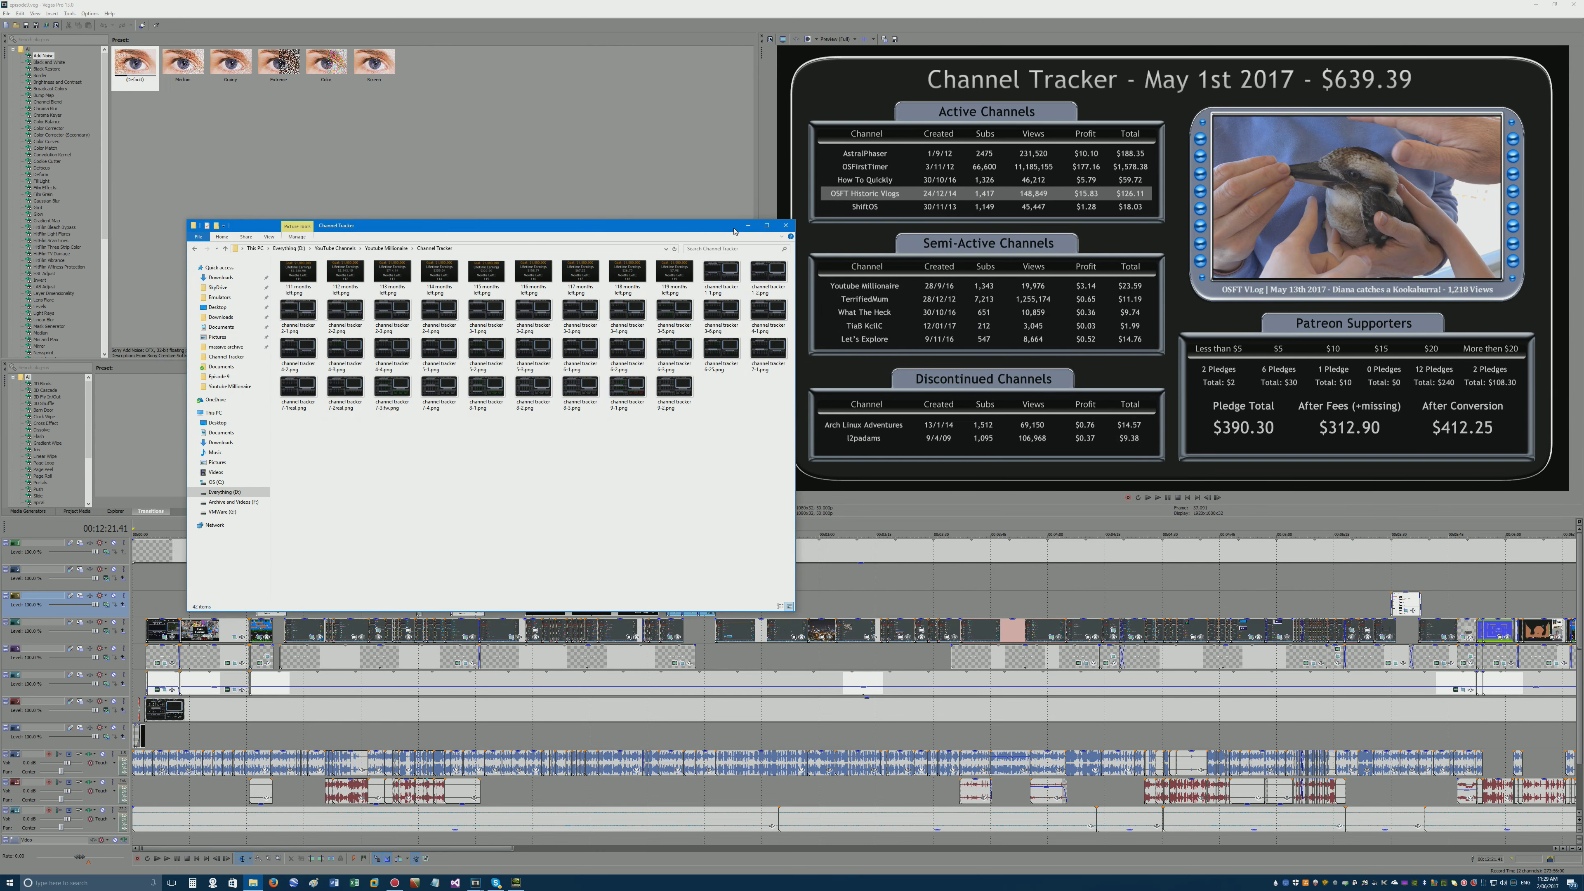
drag(734, 231, 914, 228)
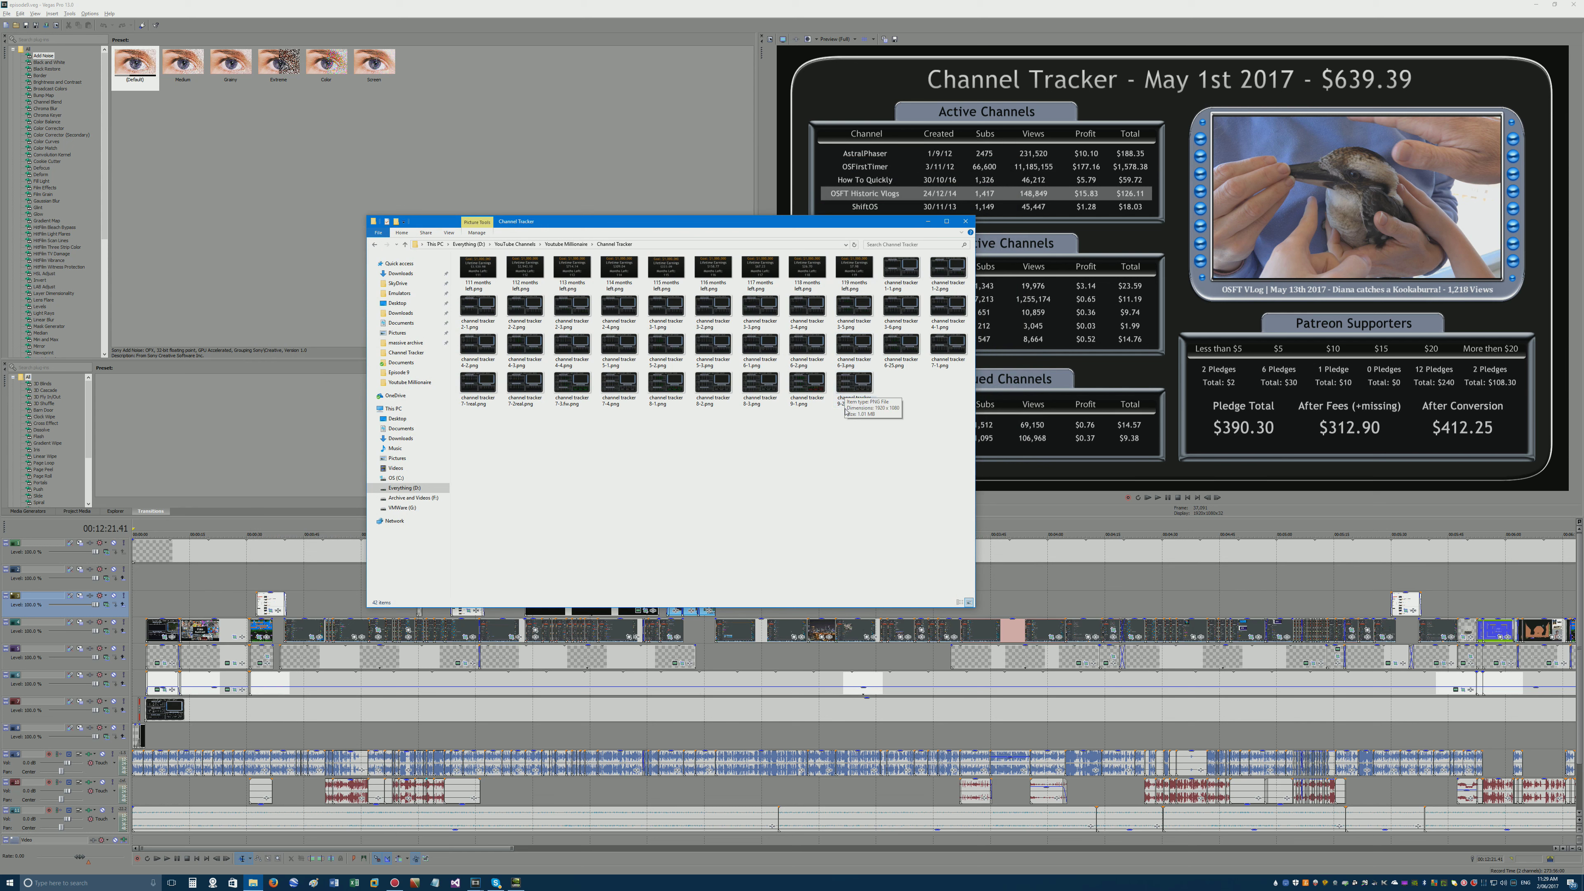
View the last channel tracker image, for June 1st 2017, in an enlarged Photos window and close it.
double_click(858, 387)
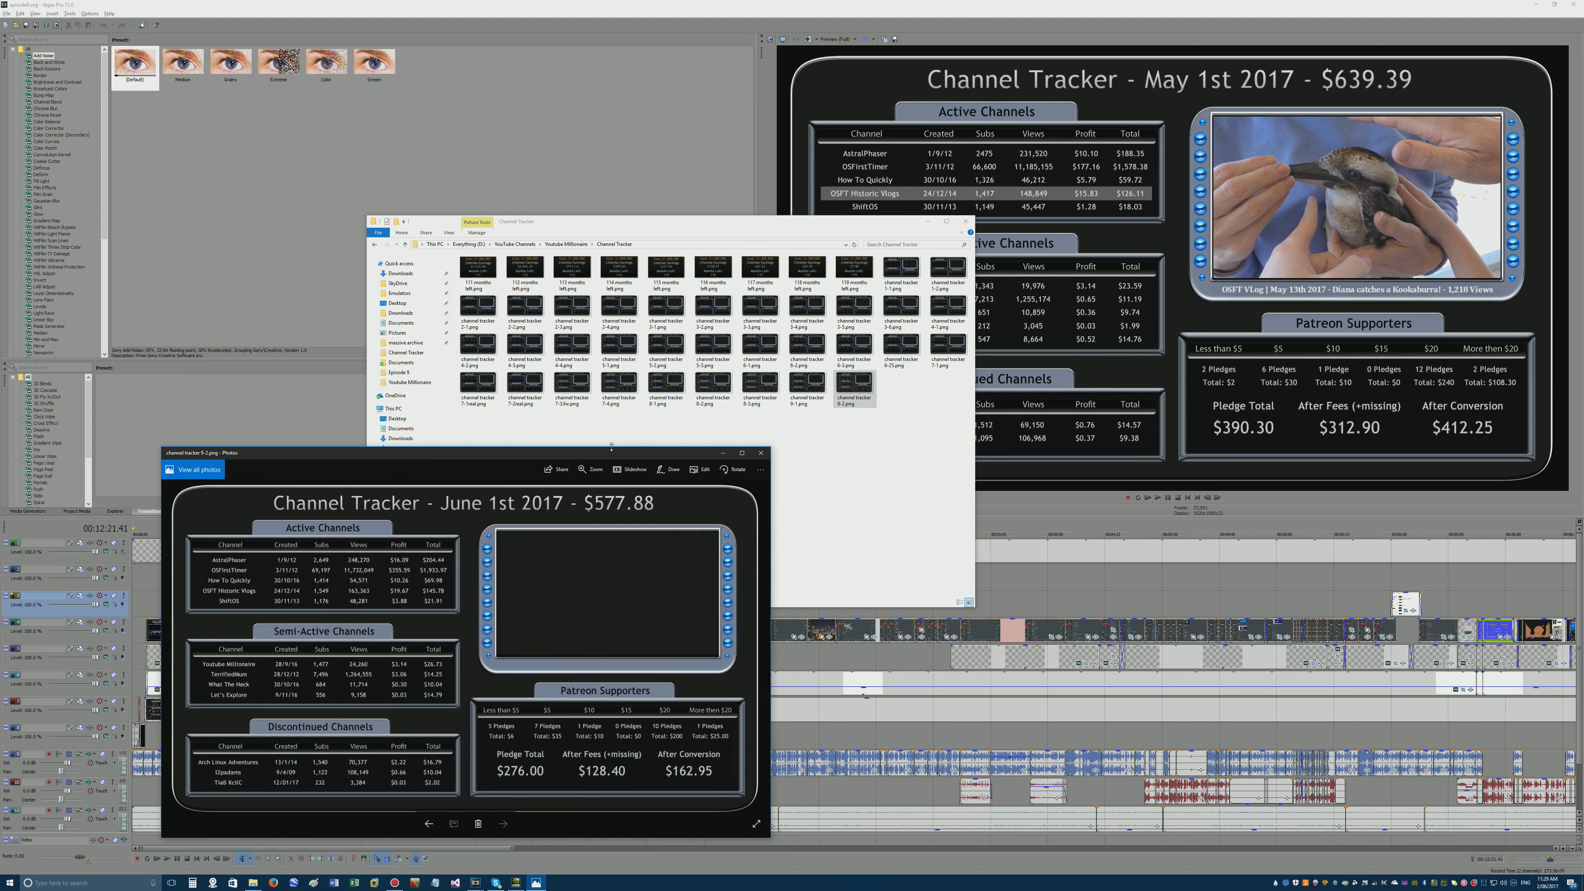
drag(606, 455, 769, 85)
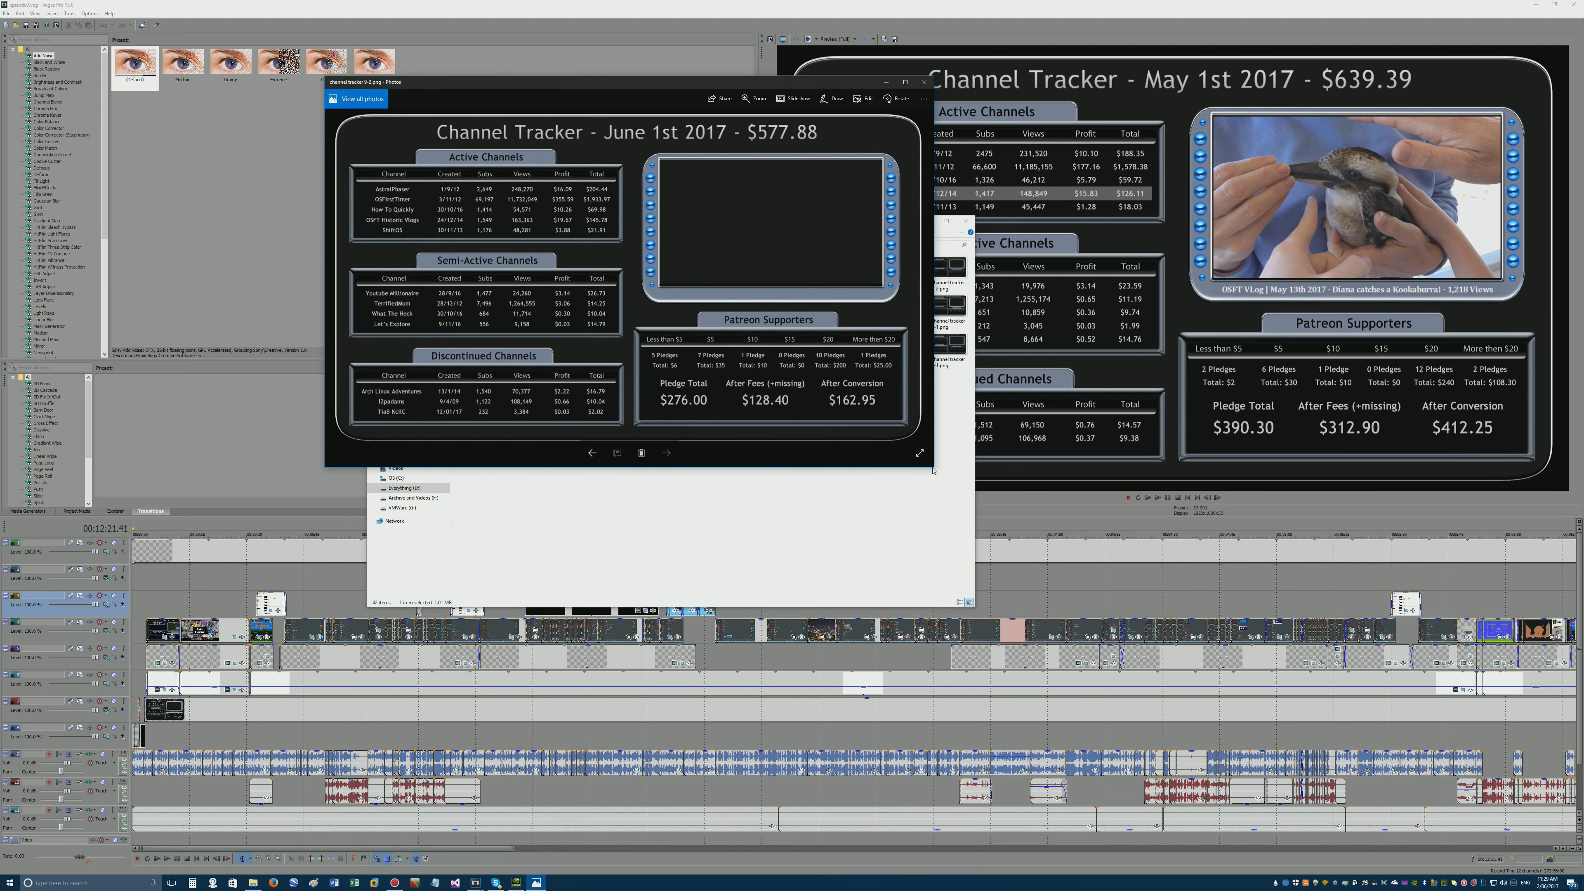
drag(932, 468, 1365, 726)
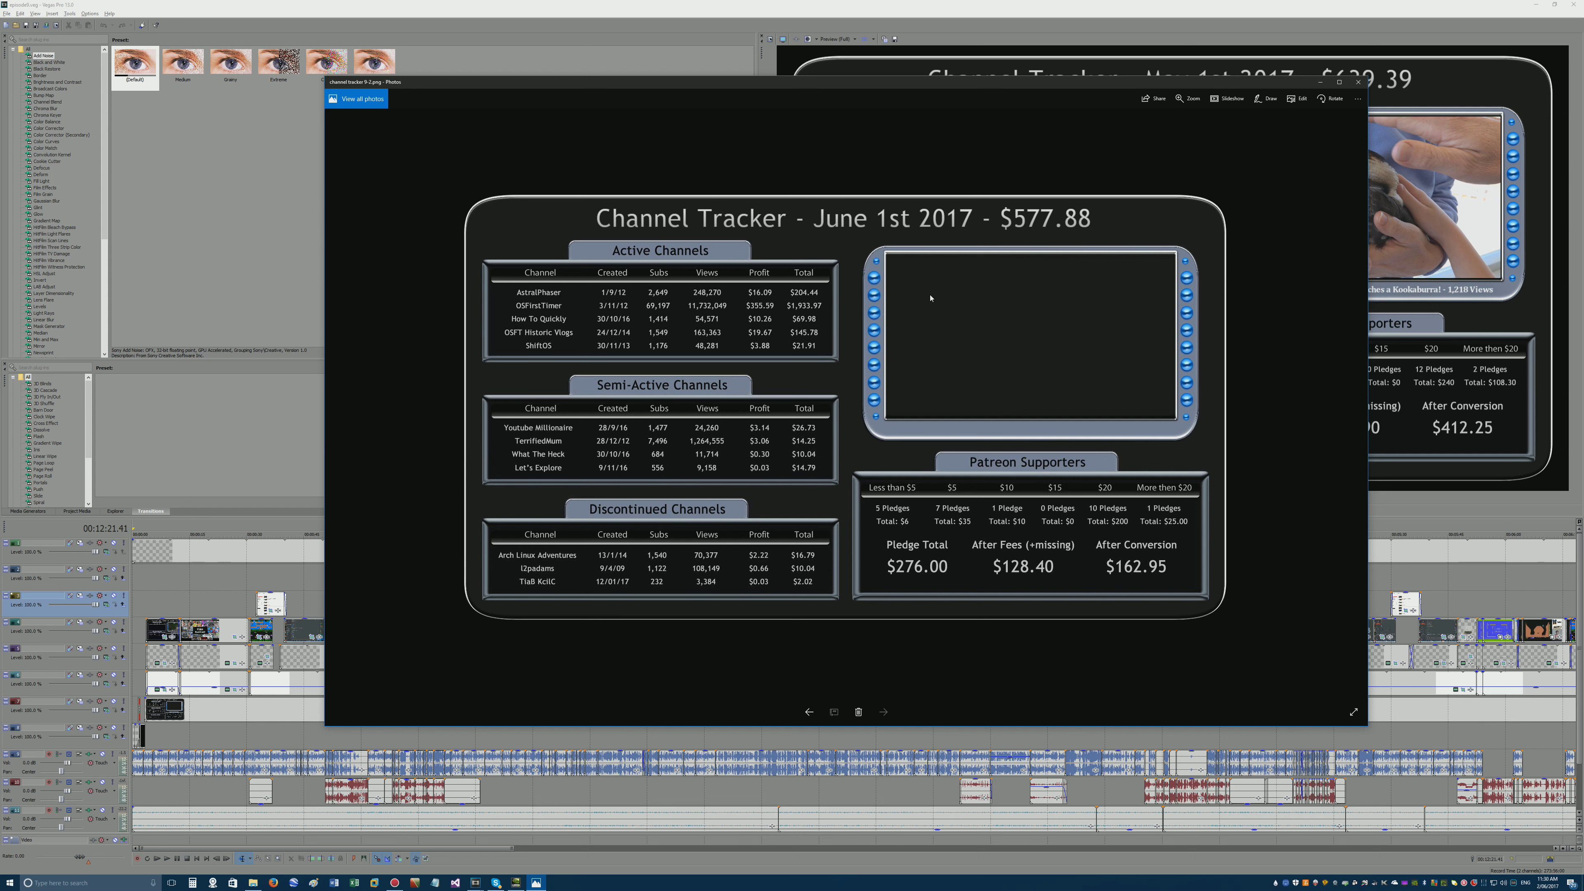
click(1357, 82)
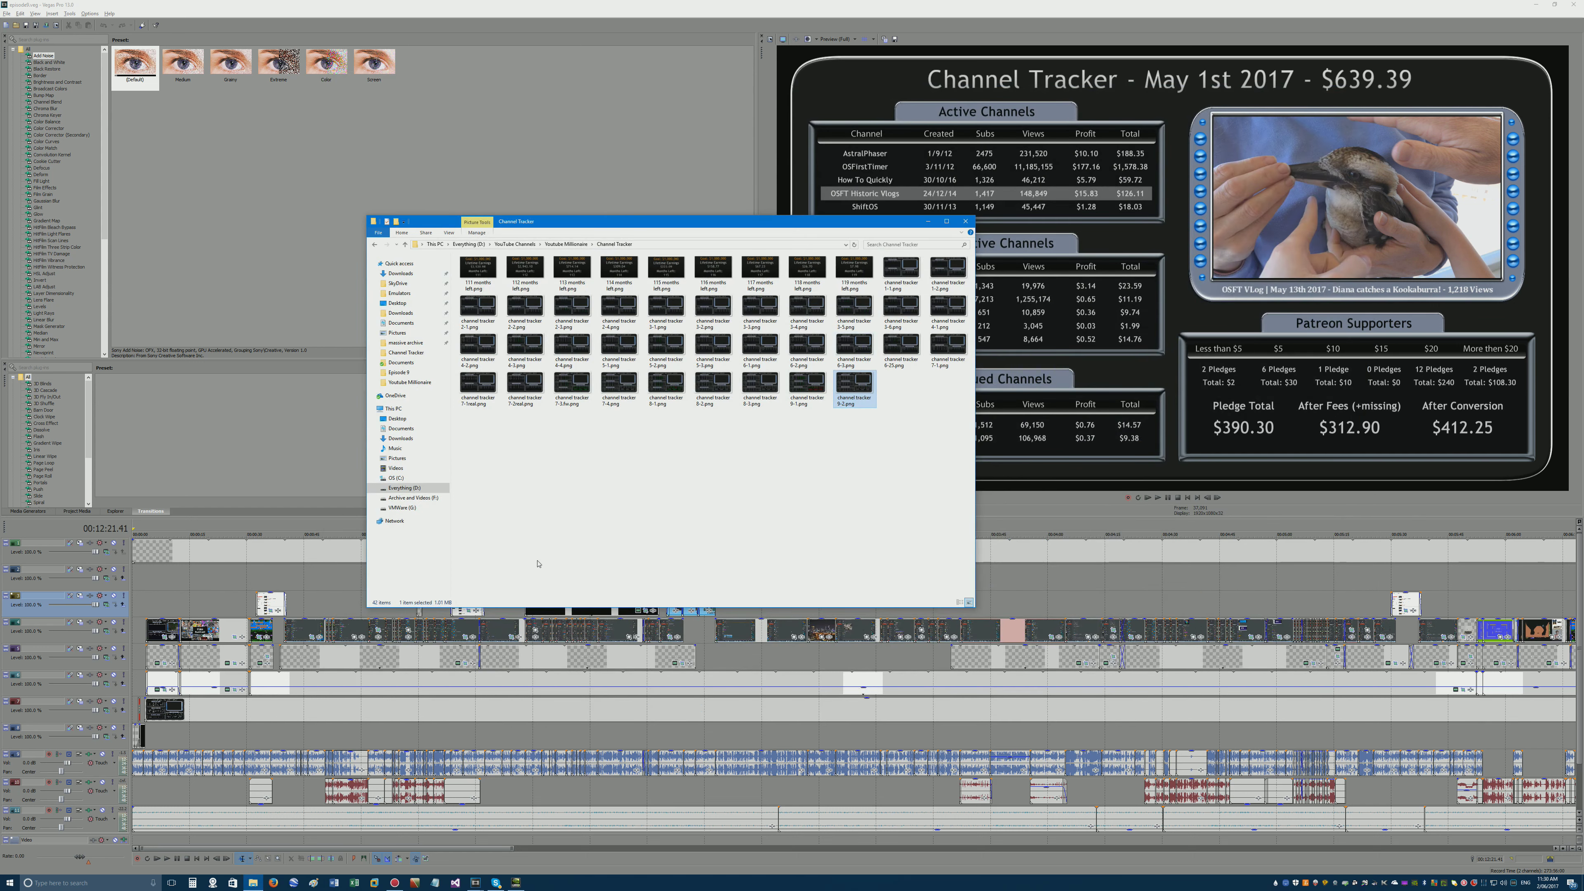
Copy the long Channel Tracker clip from the episode project into the untitled project and insert an empty video track above it.
click(408, 716)
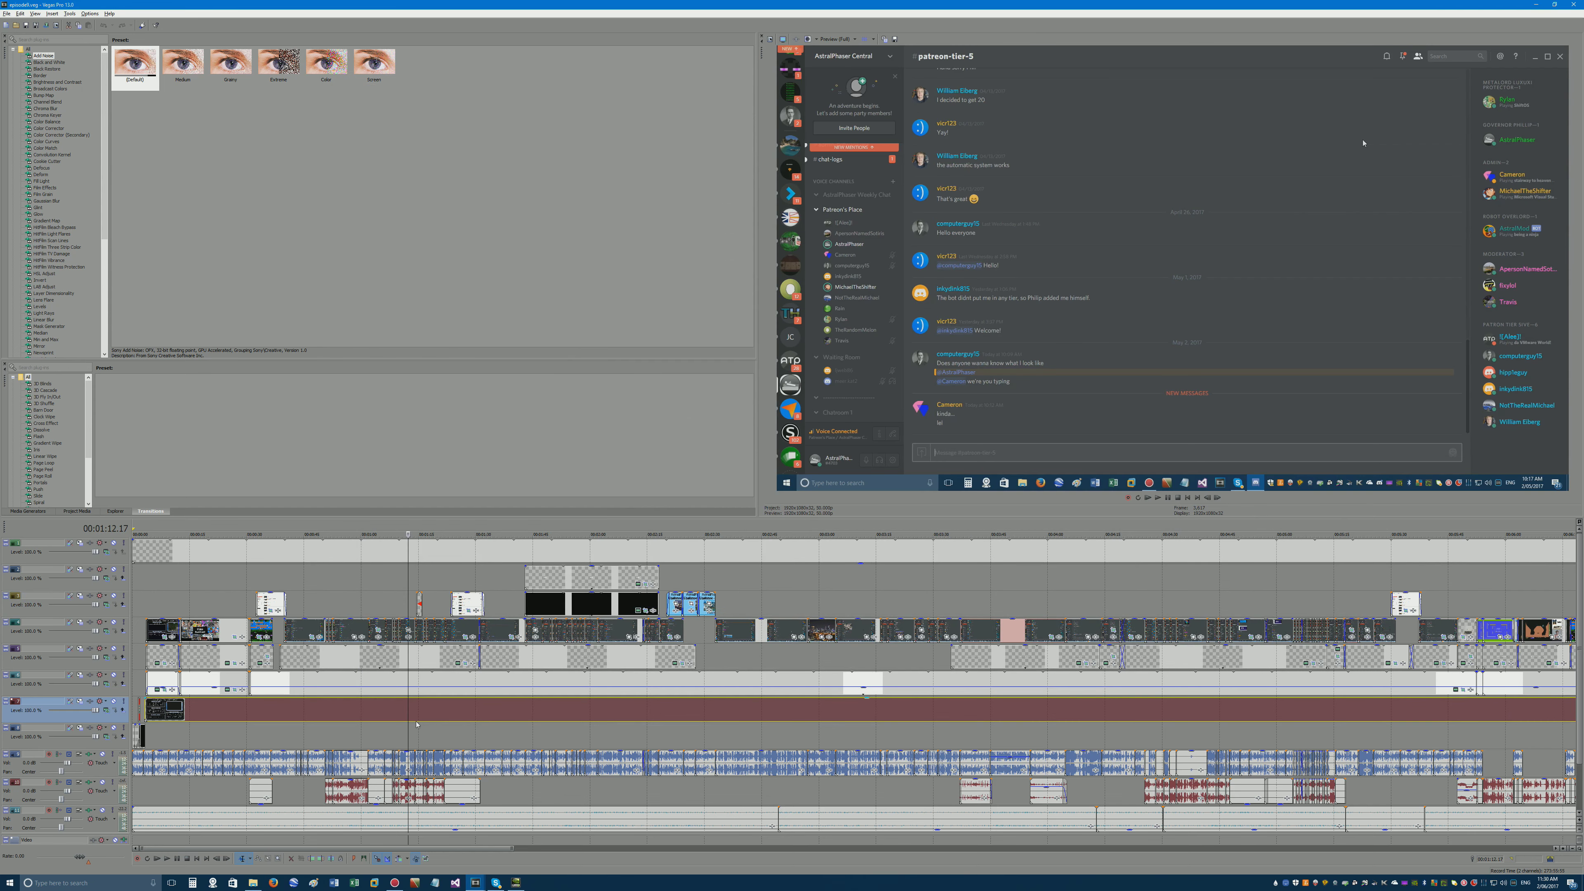
click(471, 877)
click(524, 843)
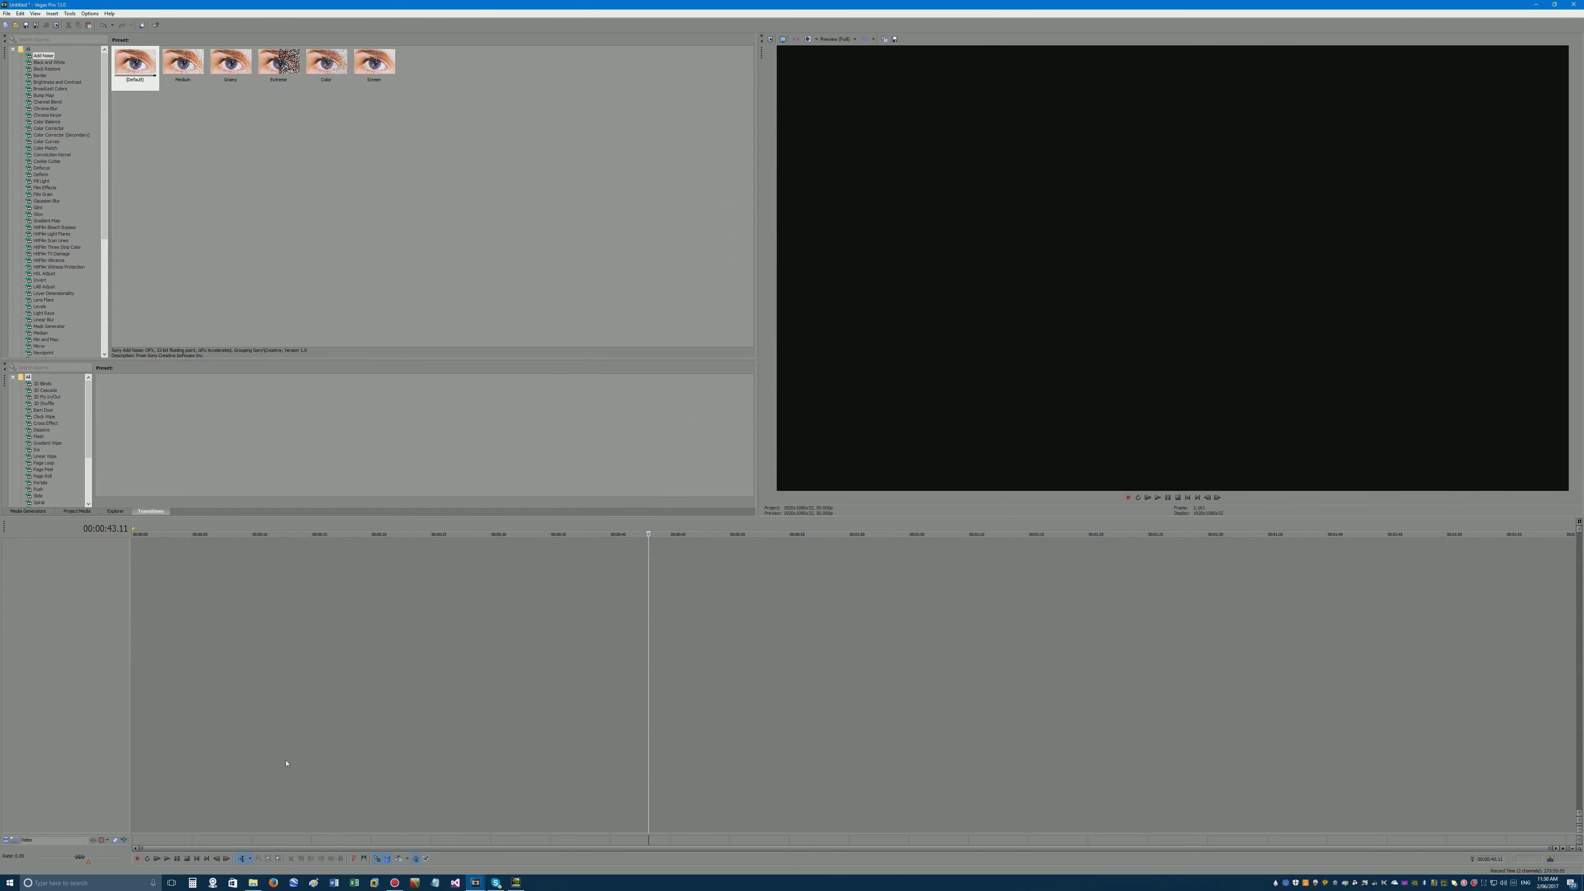
drag(98, 705, 101, 711)
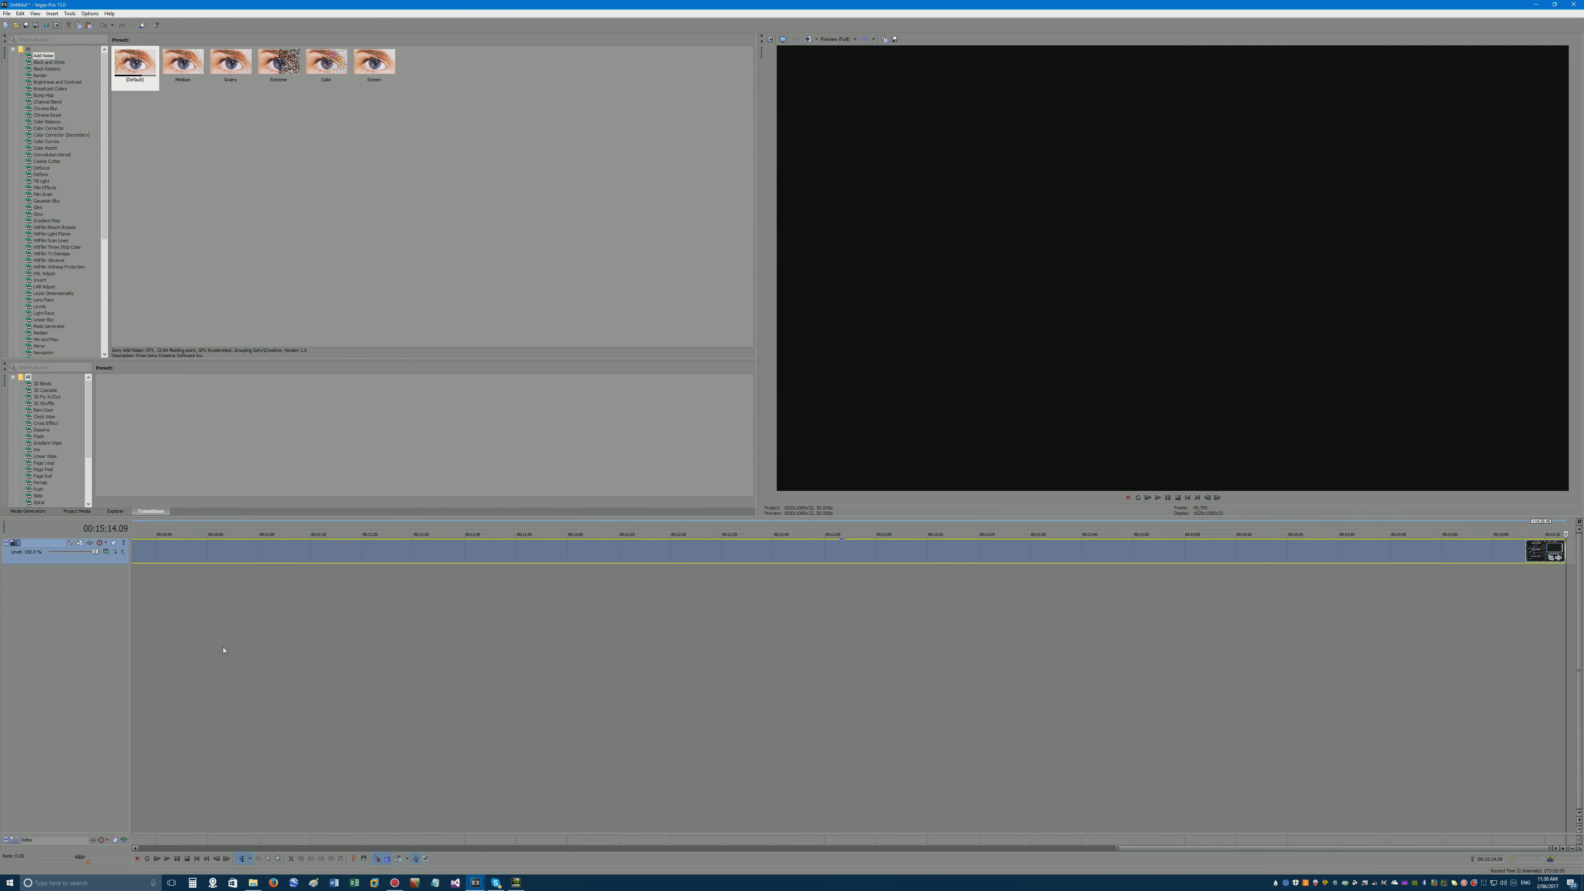
drag(436, 553, 369, 552)
click(264, 552)
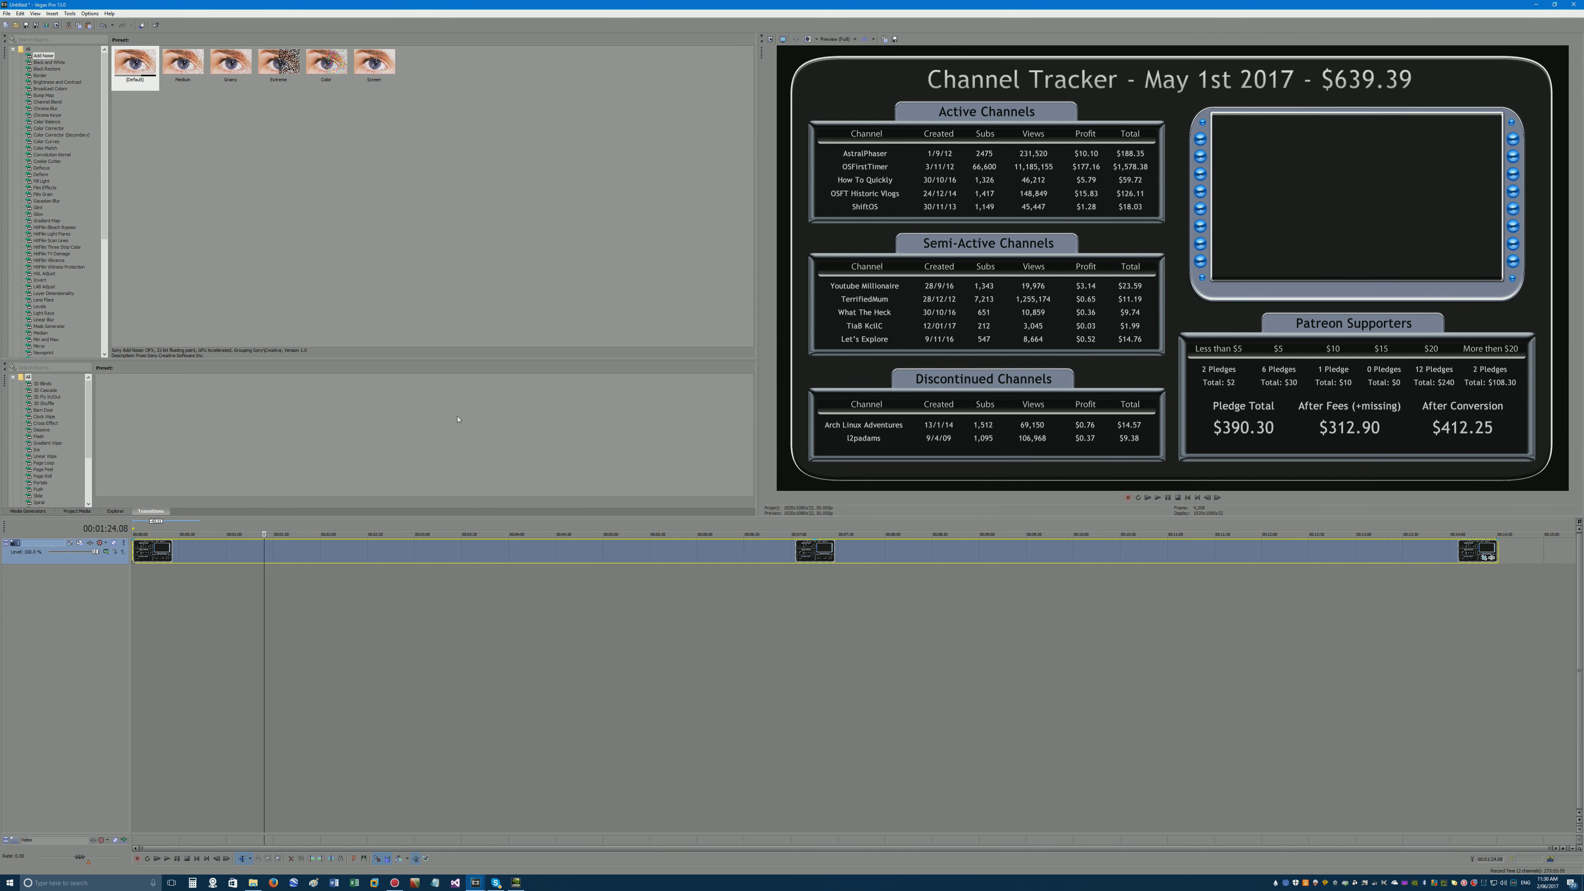
right_click(92, 579)
click(120, 600)
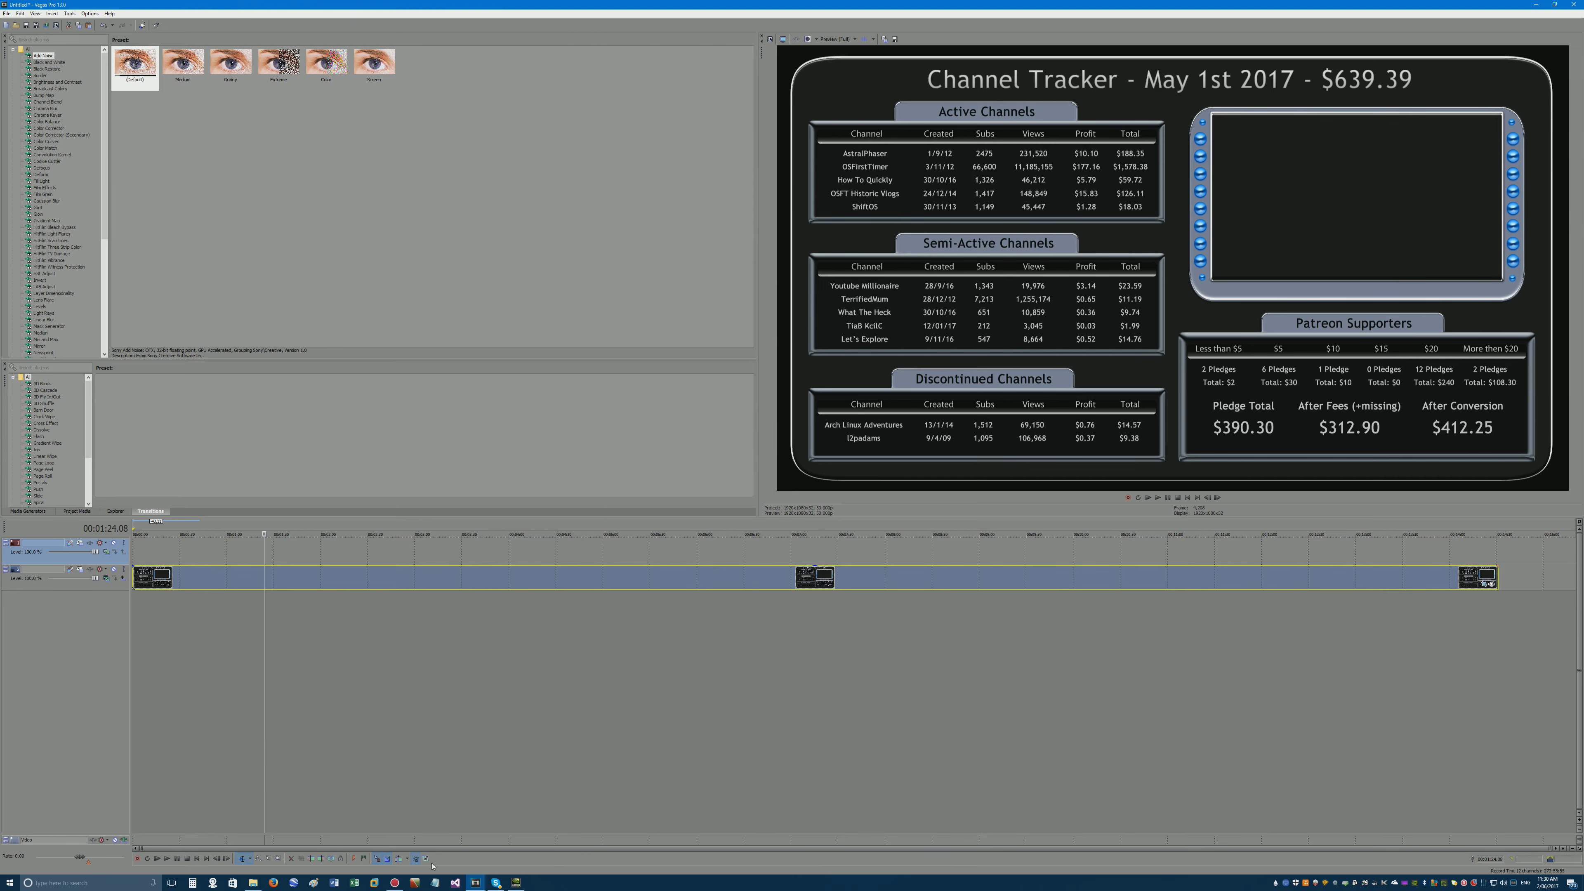
Switch to the episode project and examine how the OSFirstTimer row is highlighted around 8:07, selecting the highlight clip.
mouse_move(477, 881)
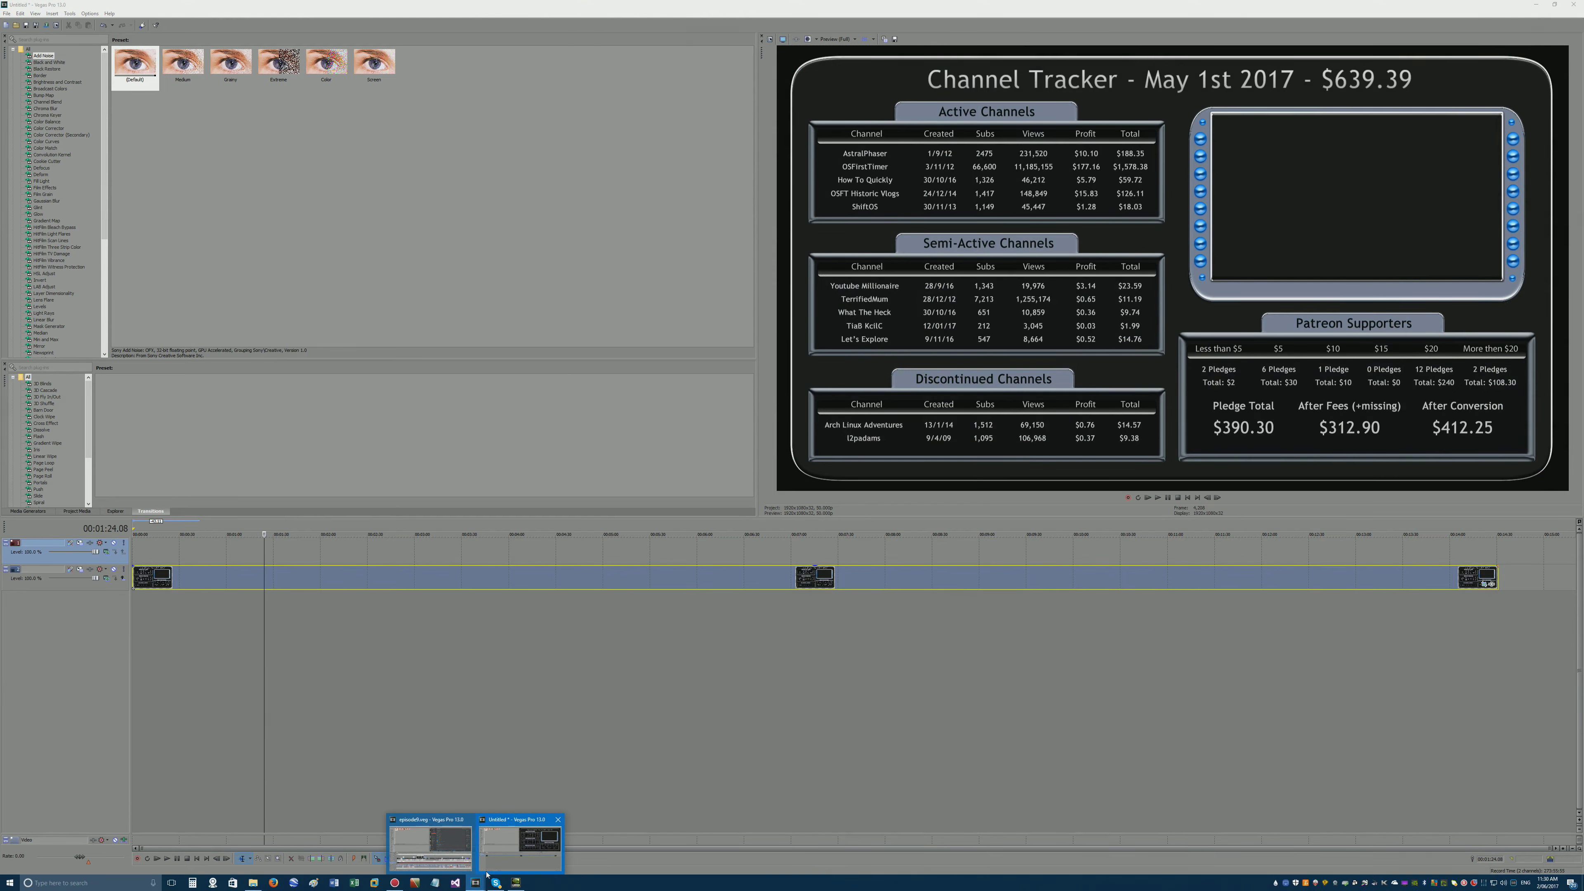
click(430, 846)
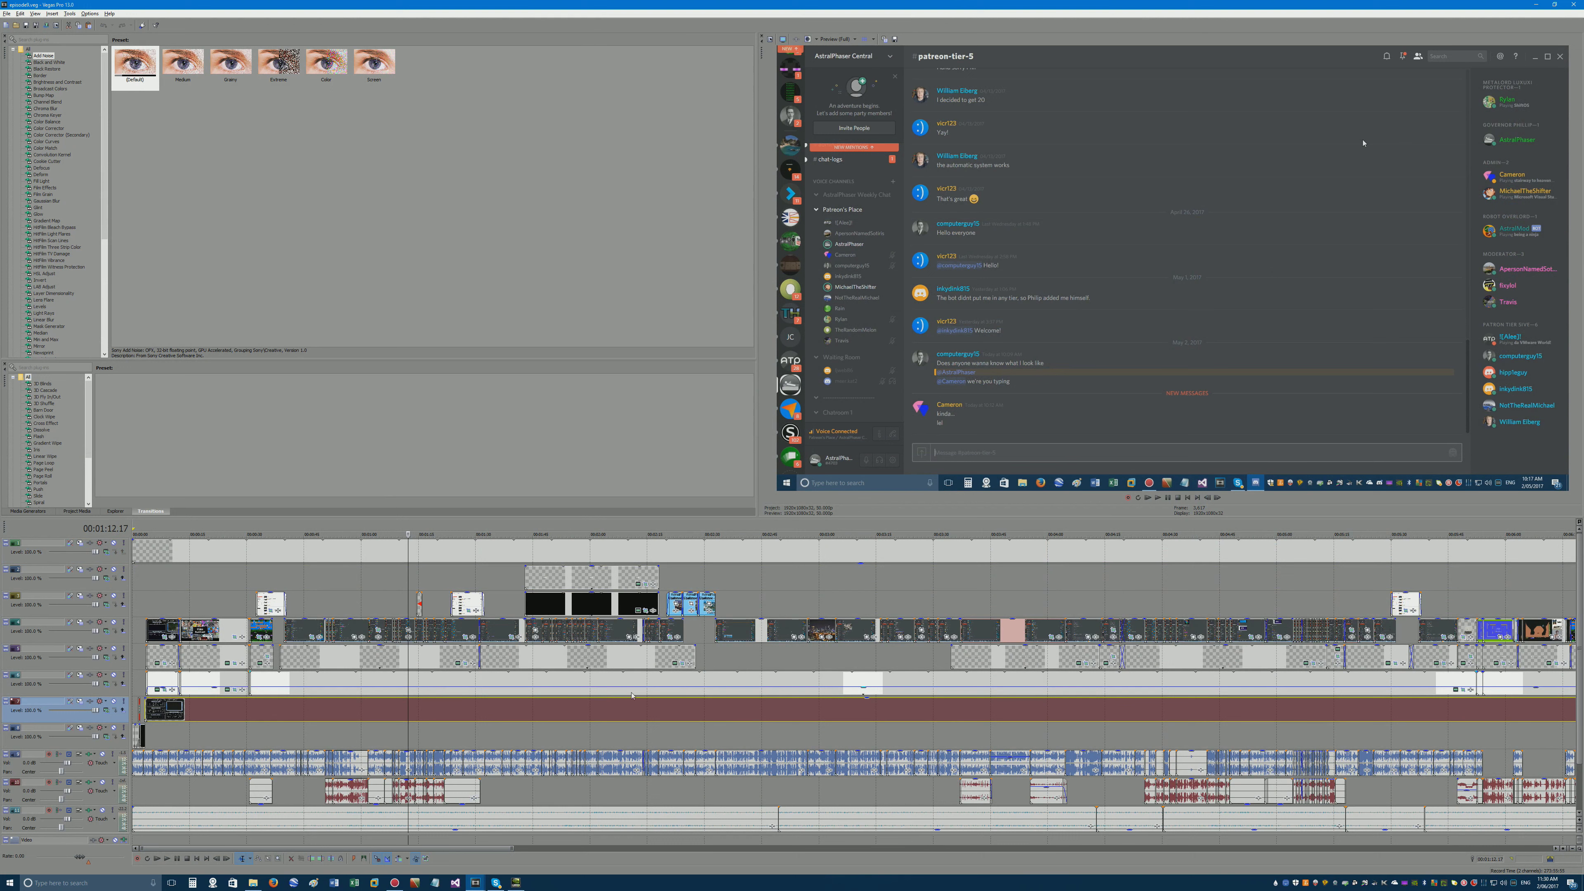
scroll(831, 580, down, 8)
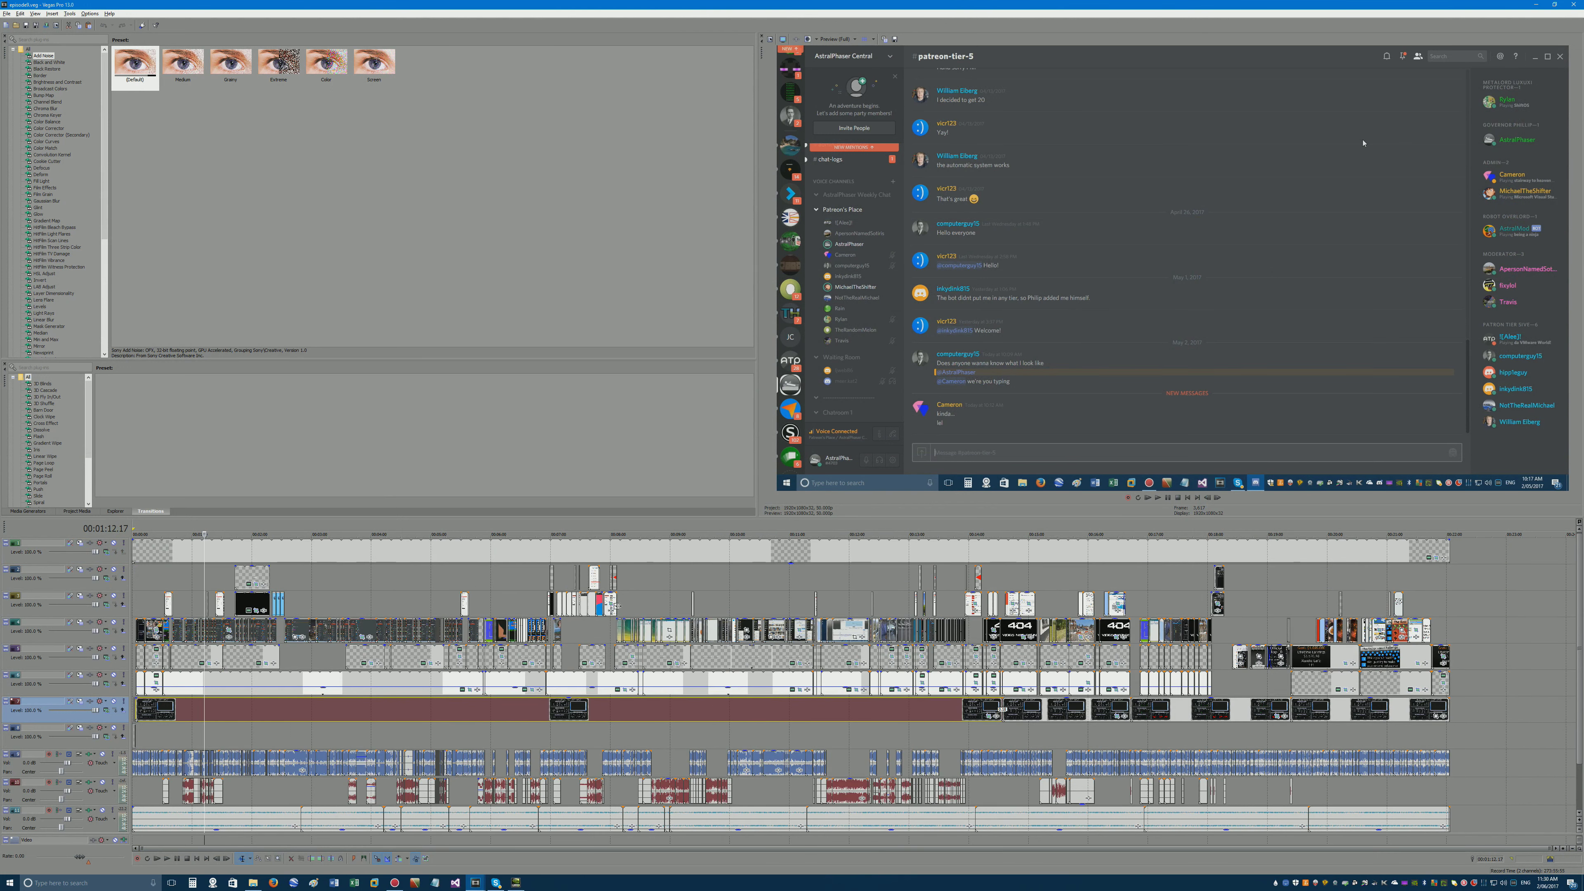
click(617, 607)
scroll(861, 613, up, 10)
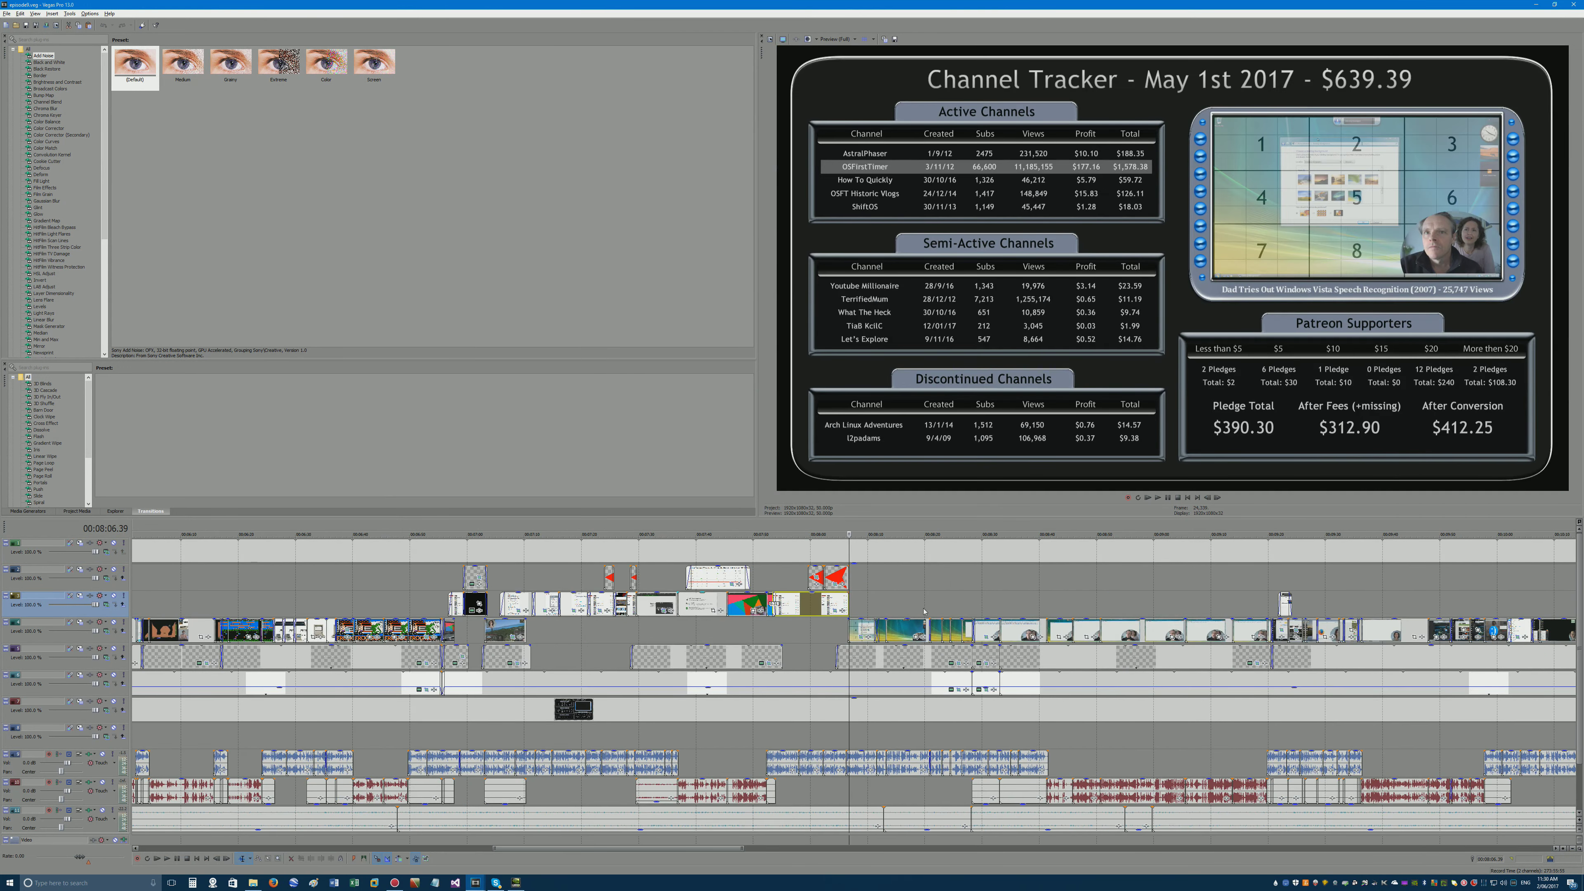
click(861, 613)
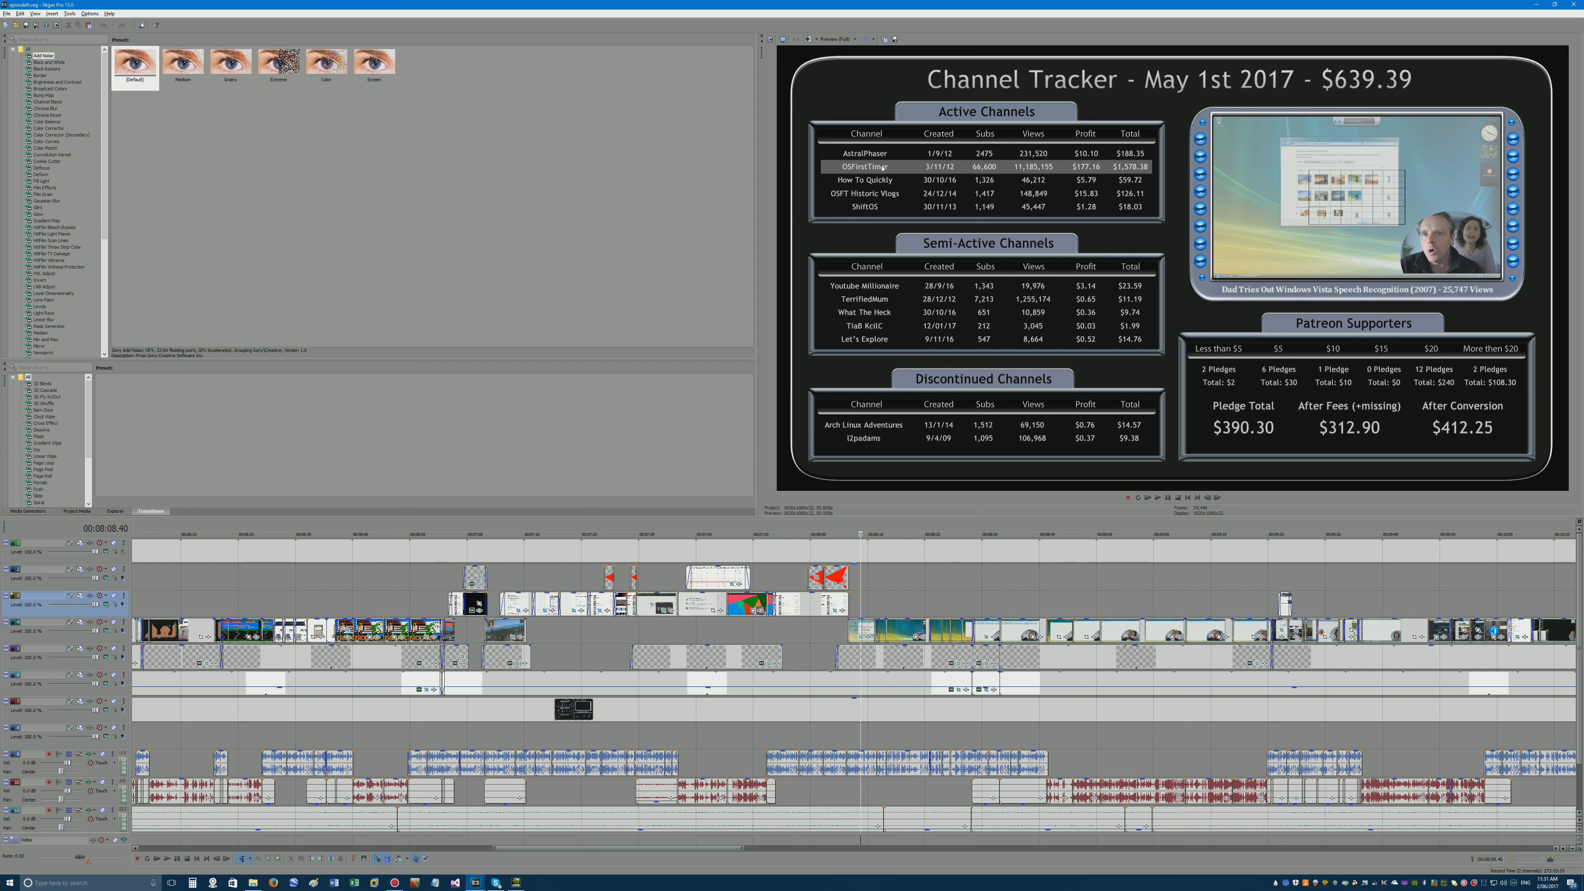
click(841, 684)
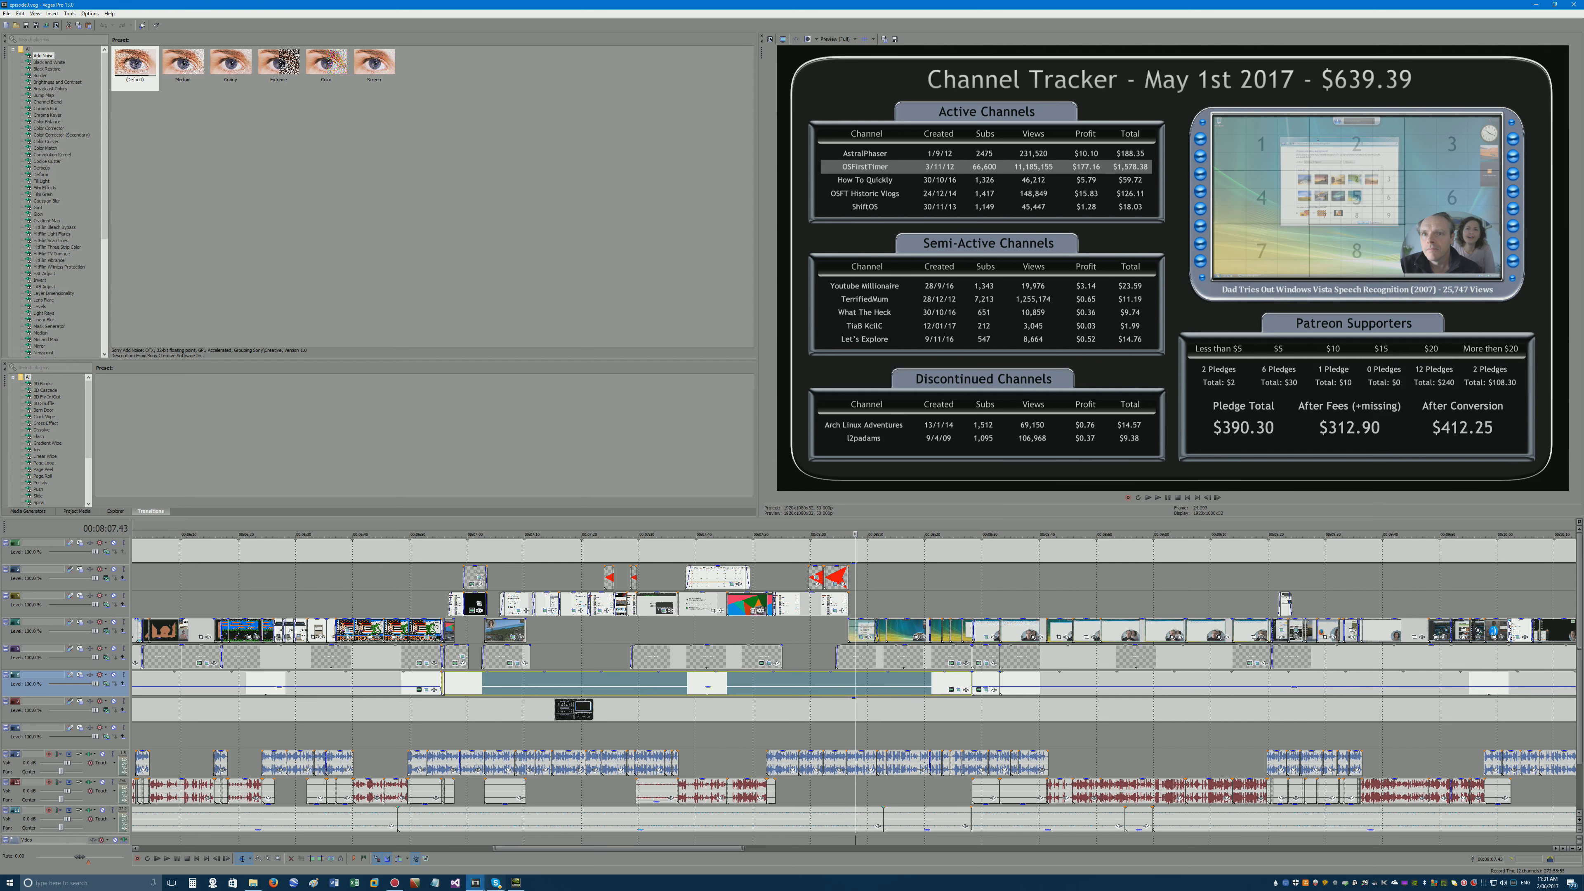
In the untitled project, place a white Solid Color clip at the start of the empty track and extend it to a little over two minutes.
click(475, 882)
click(517, 836)
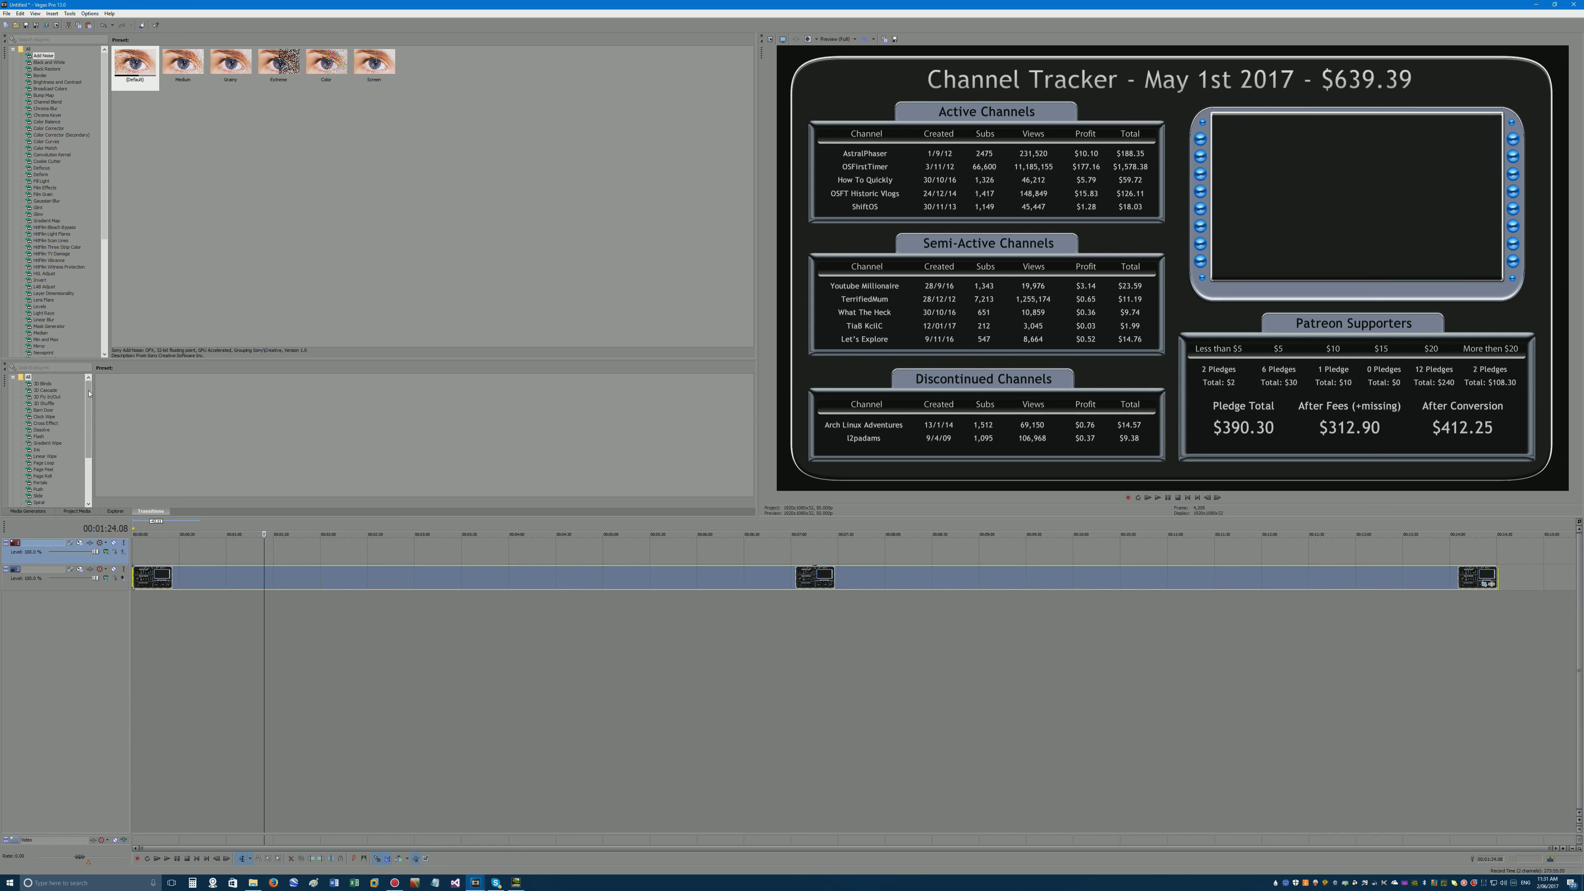
click(43, 515)
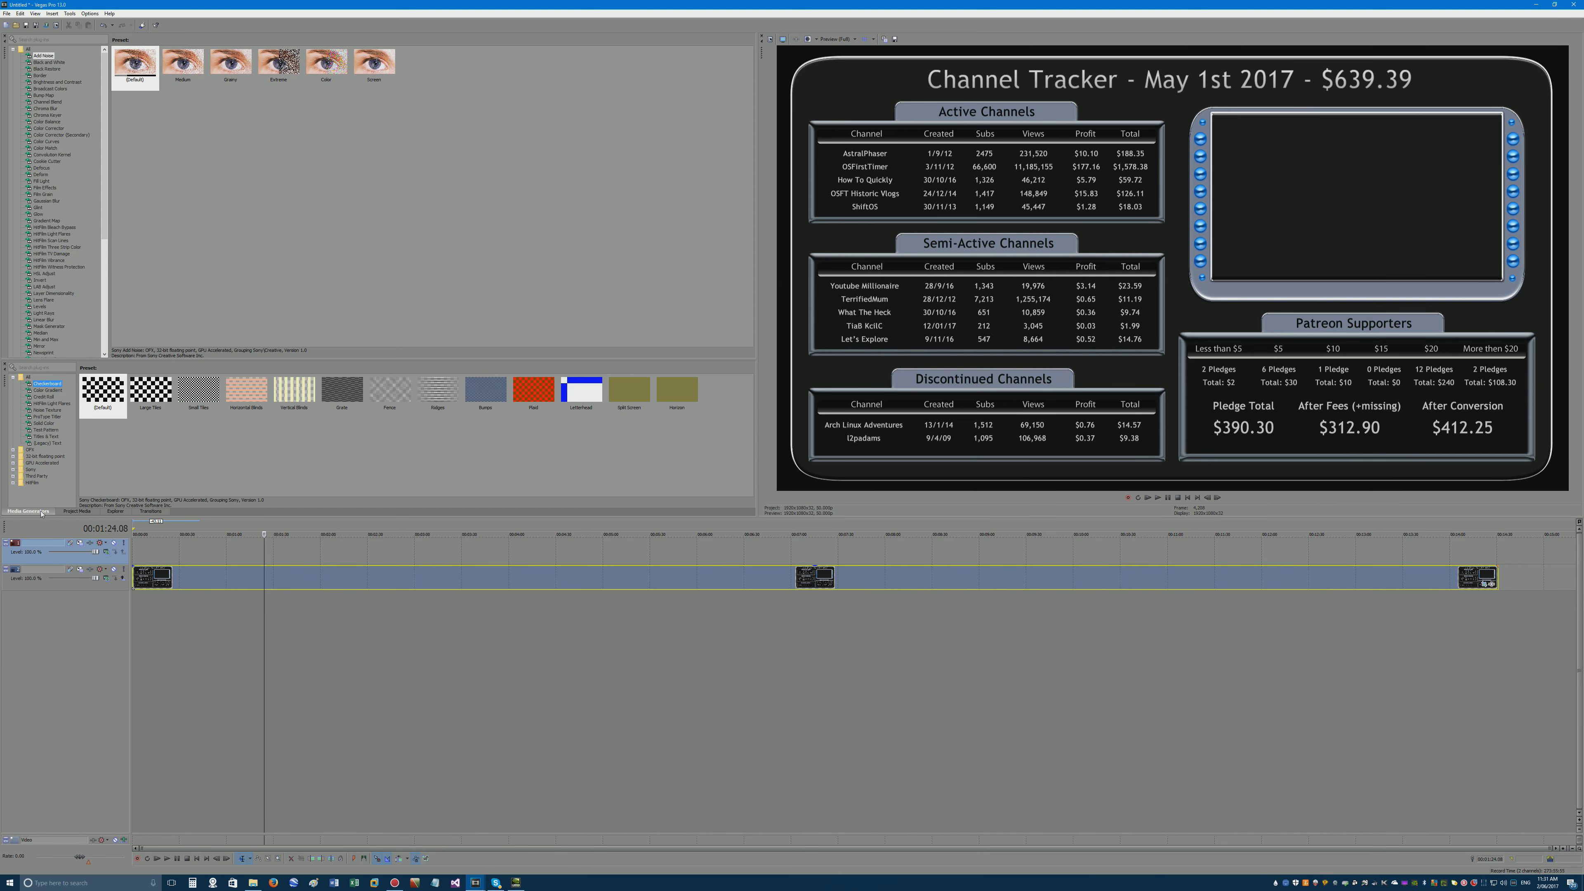
click(50, 424)
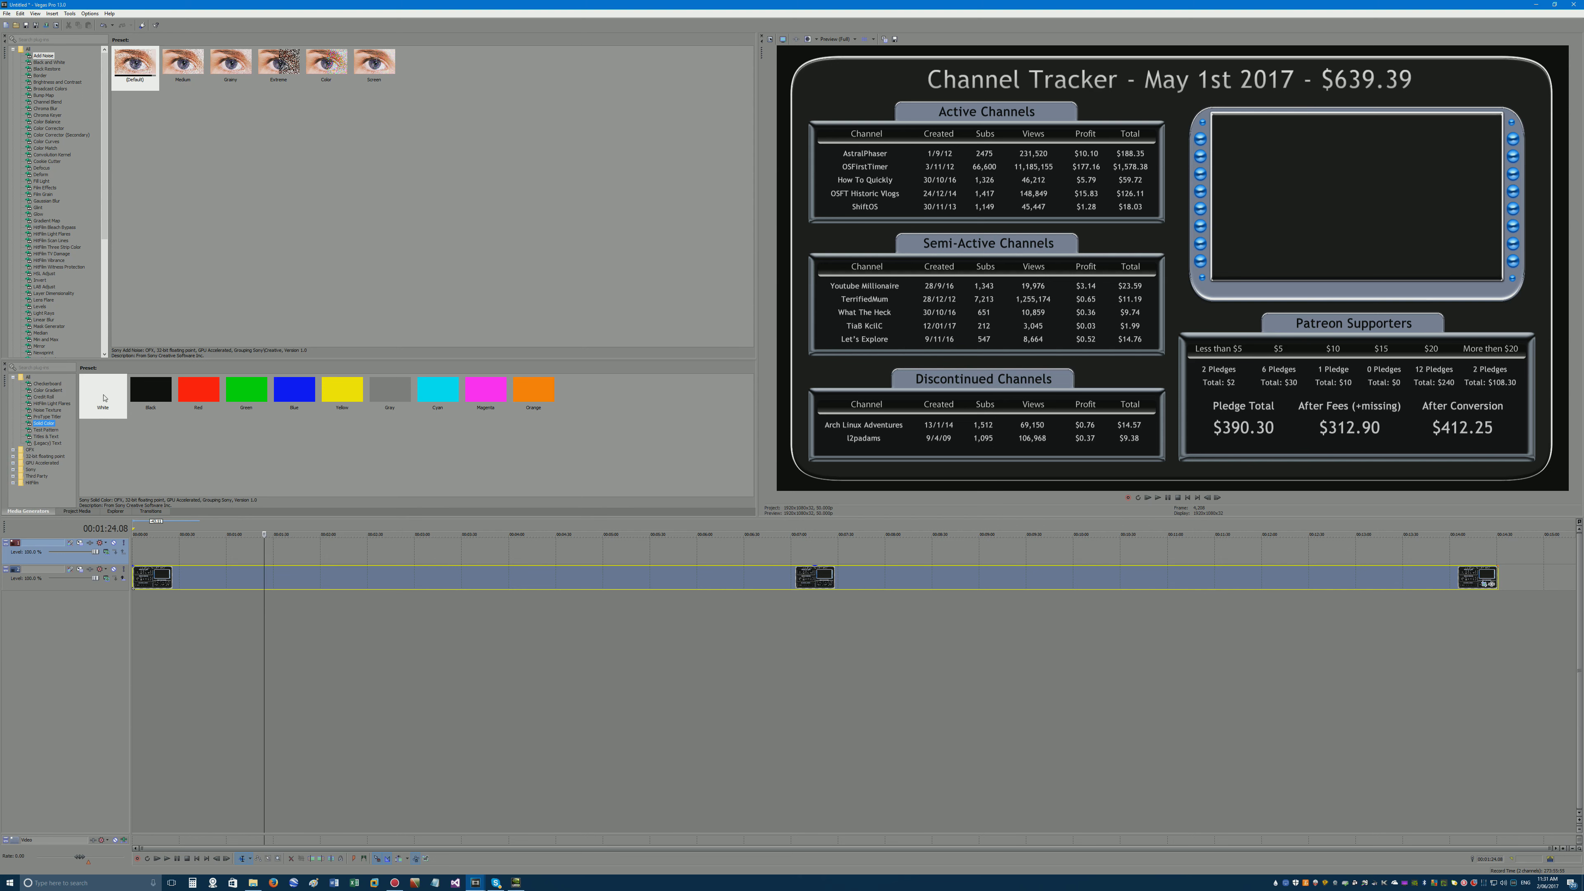
drag(103, 397, 101, 384)
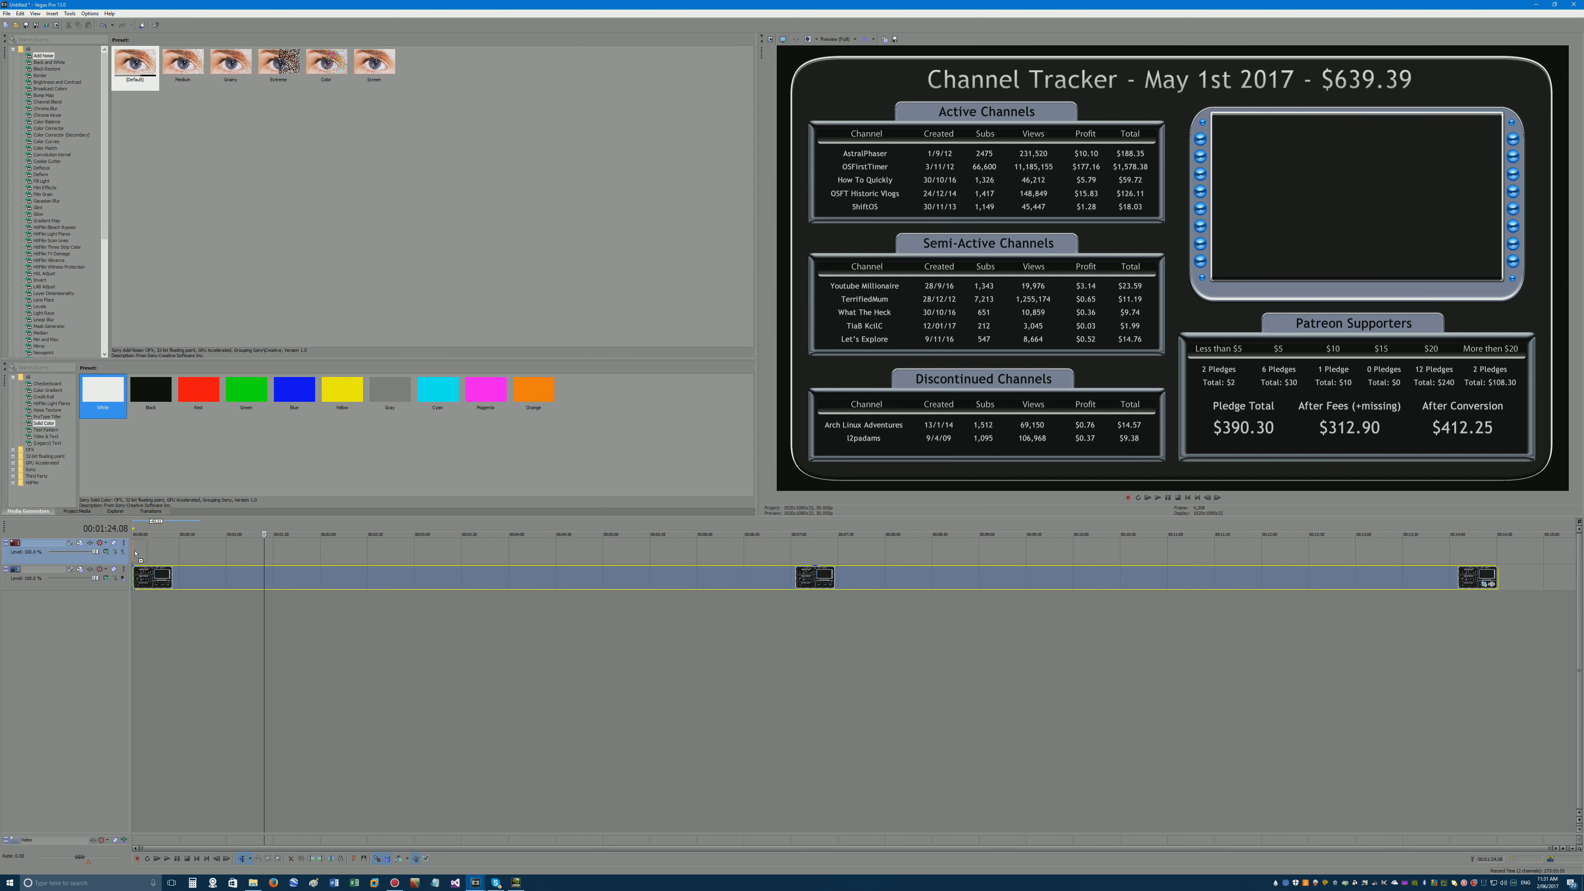
drag(135, 552, 135, 552)
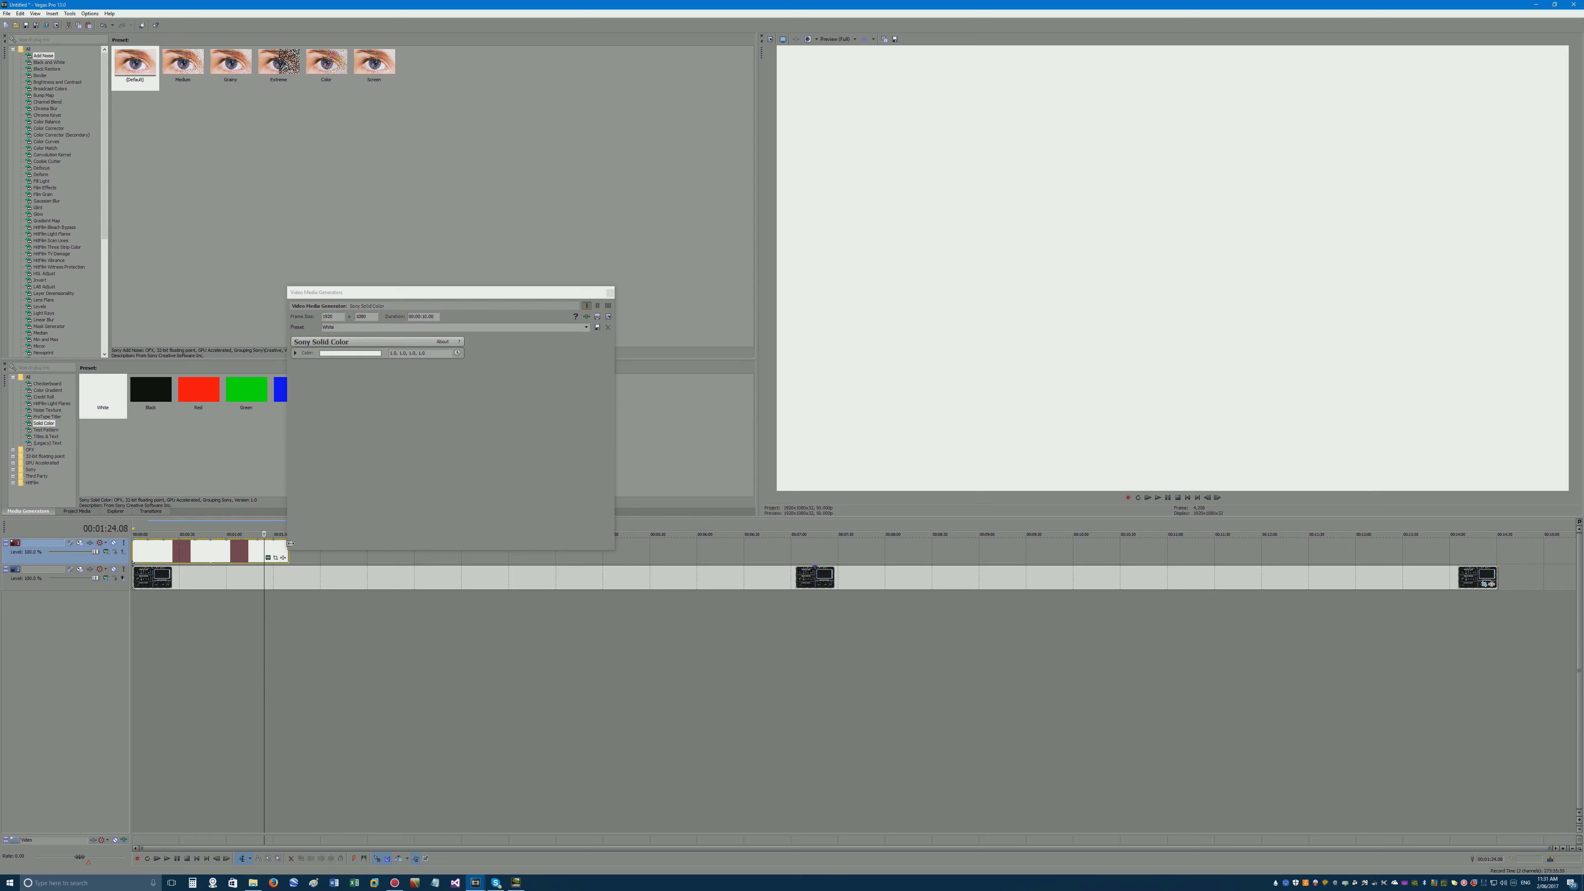
drag(290, 543, 335, 544)
click(610, 292)
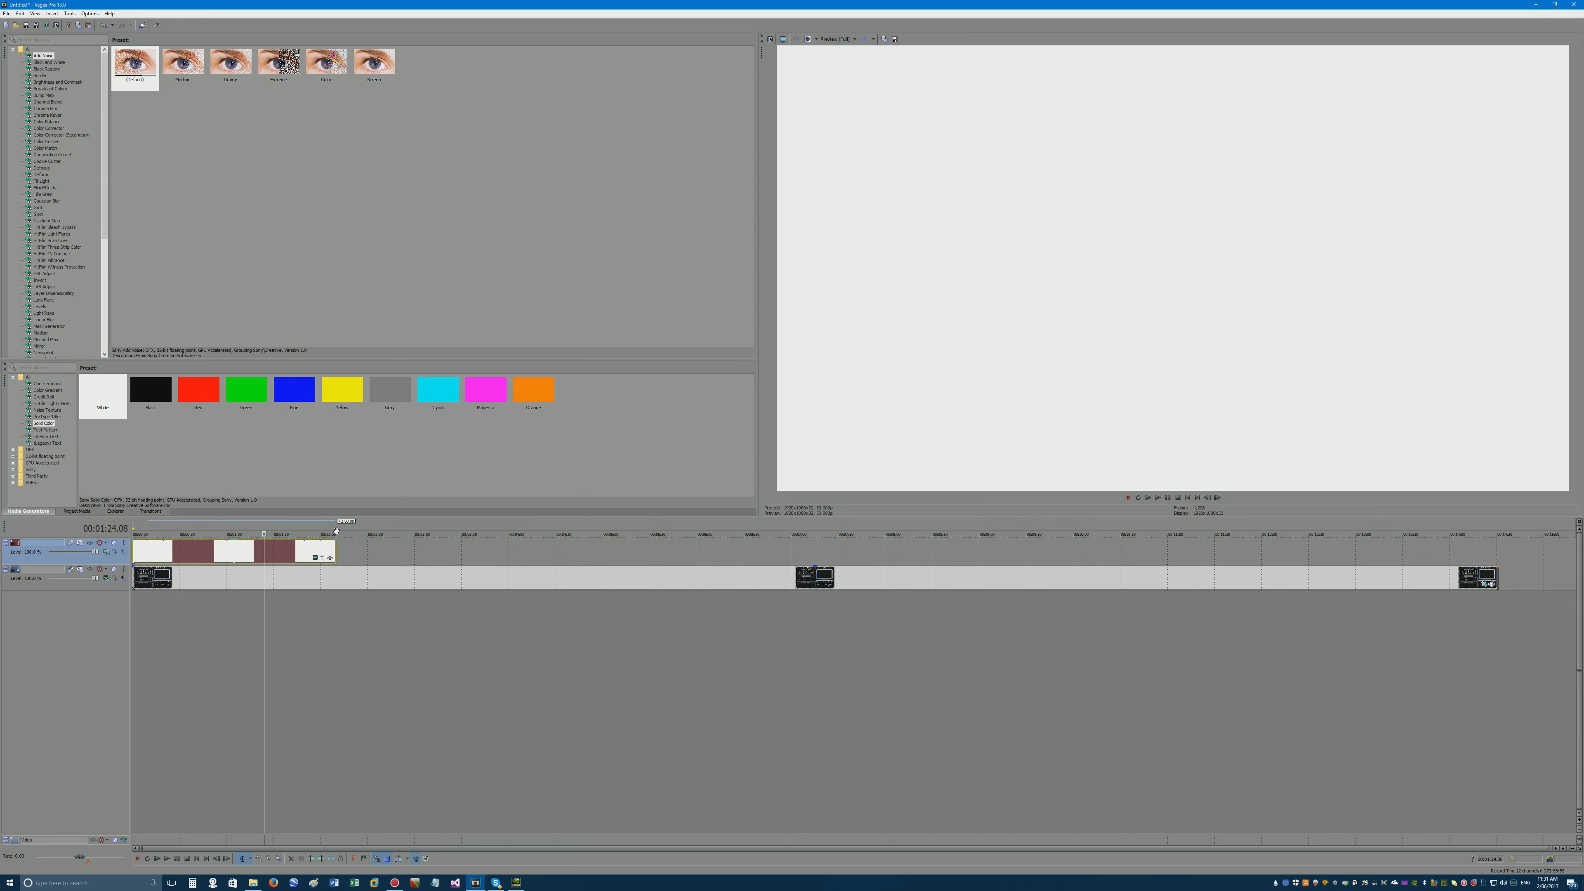
click(292, 551)
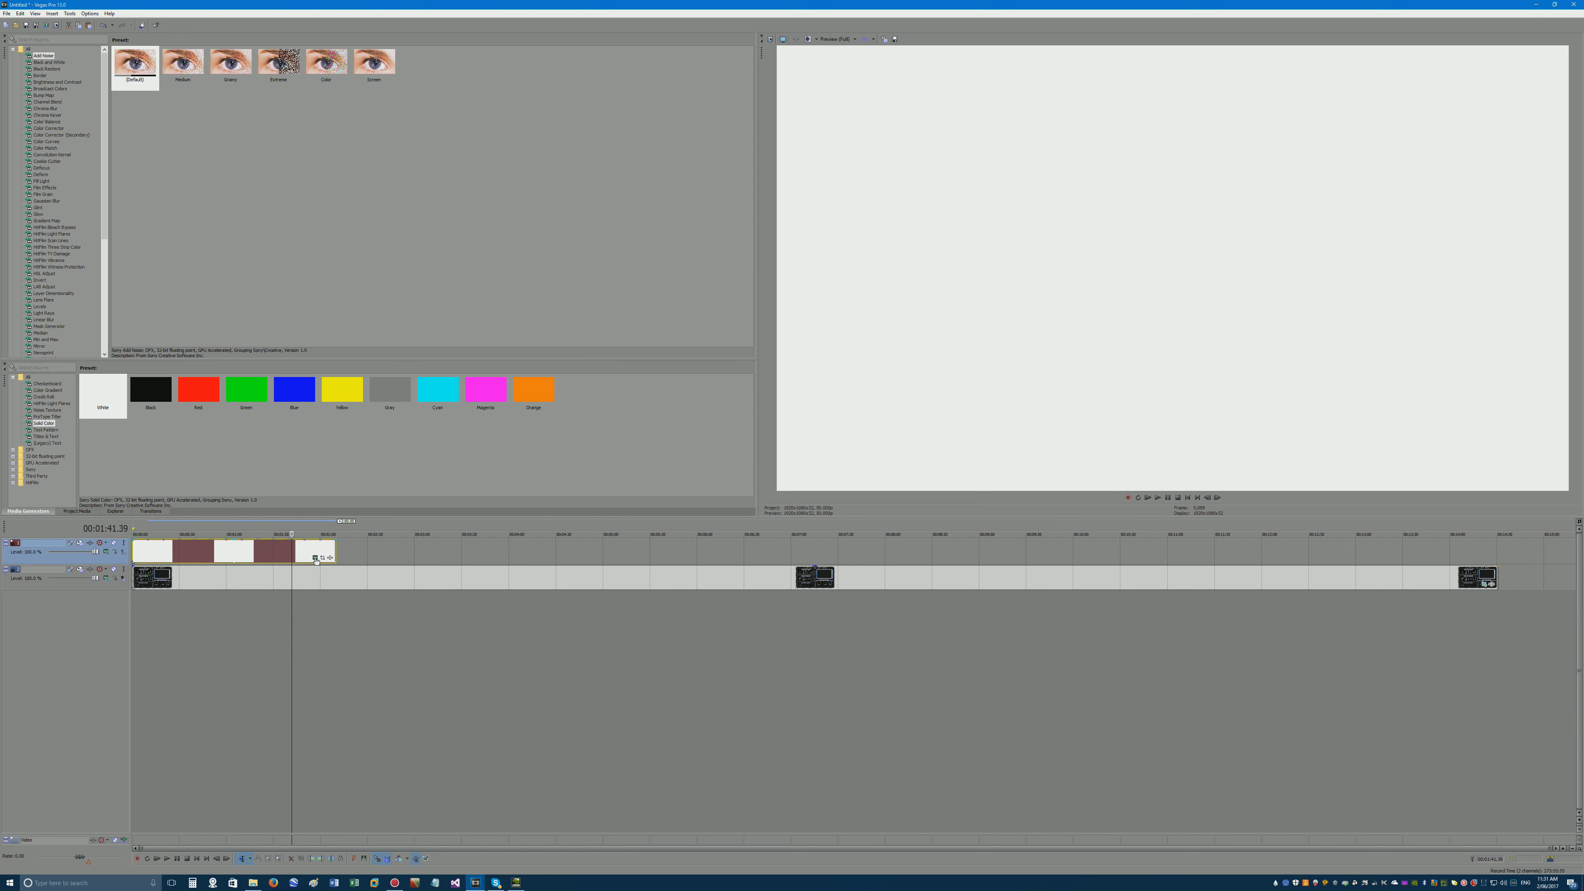
Move the white Solid Color clip along its track so that it starts about 21 seconds into the timeline.
click(360, 556)
click(280, 551)
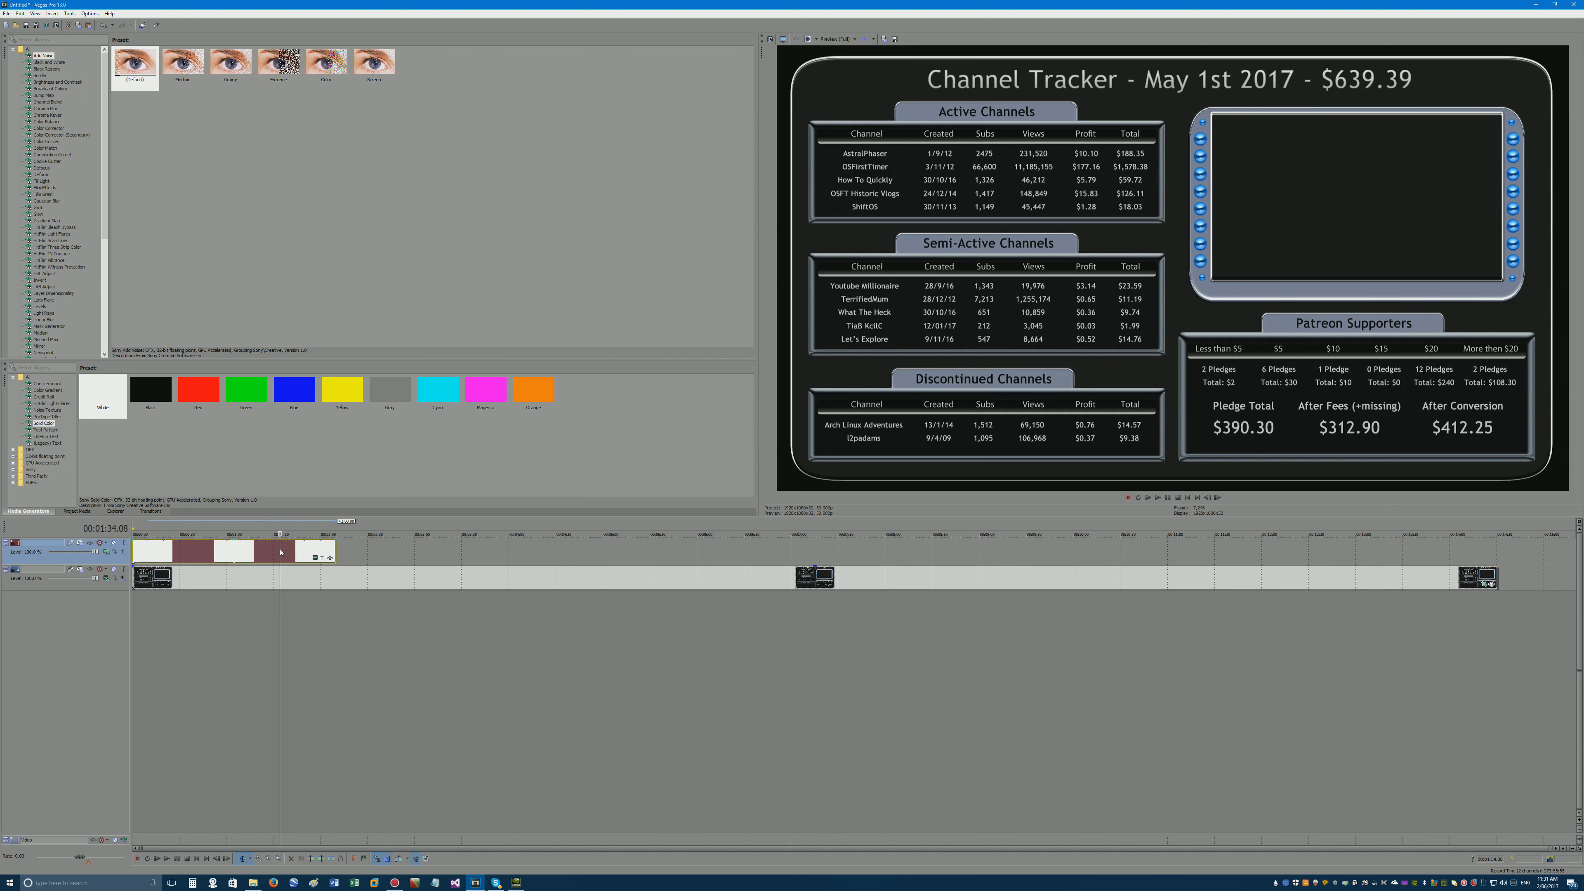
click(357, 551)
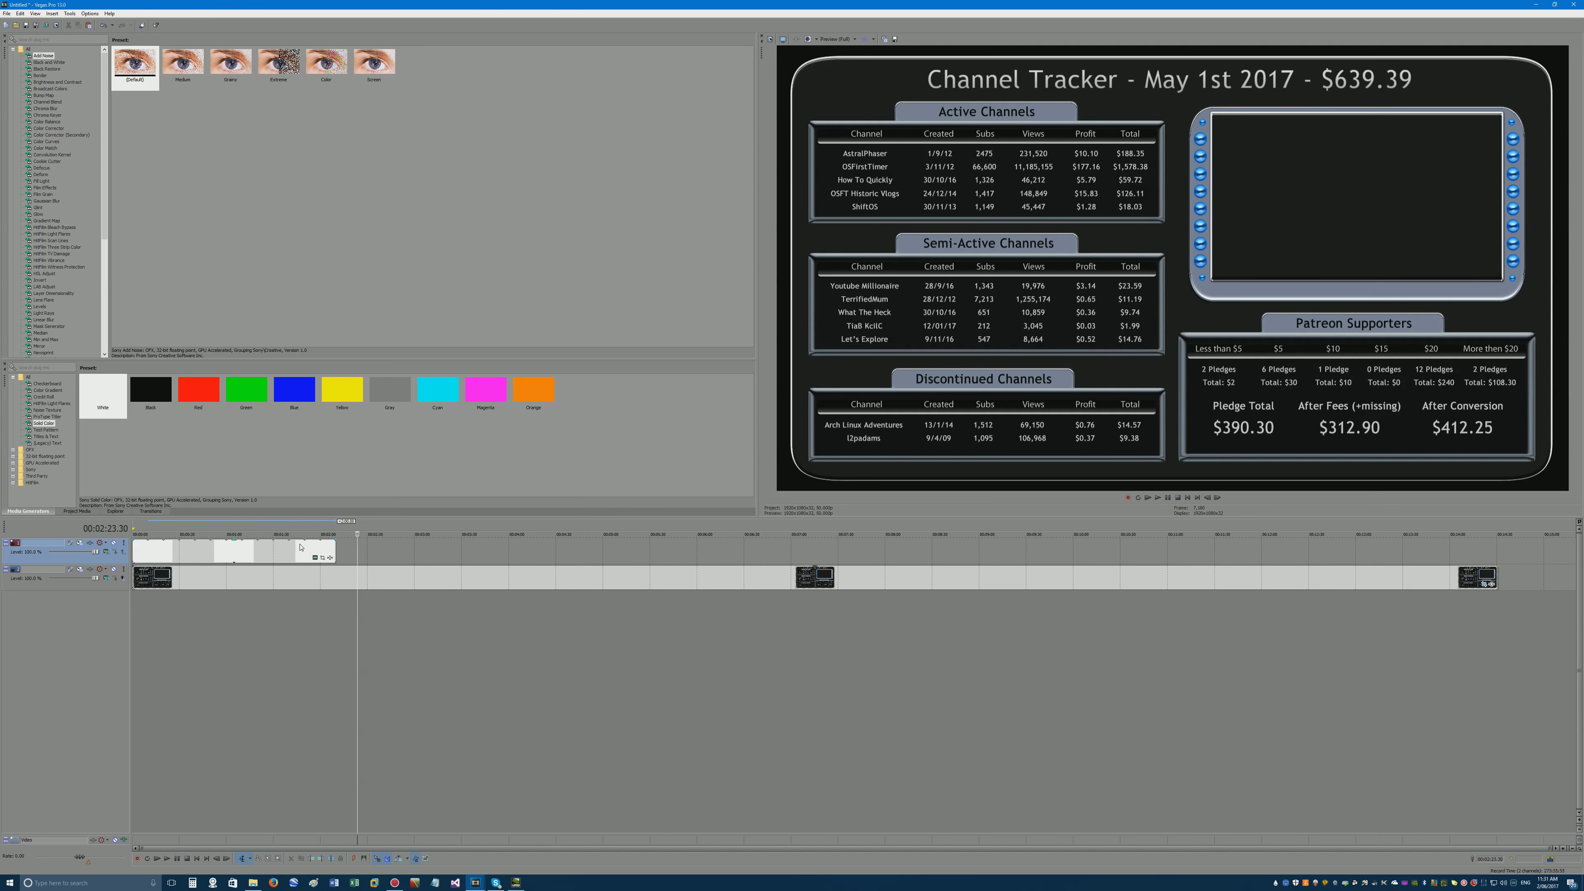
click(284, 551)
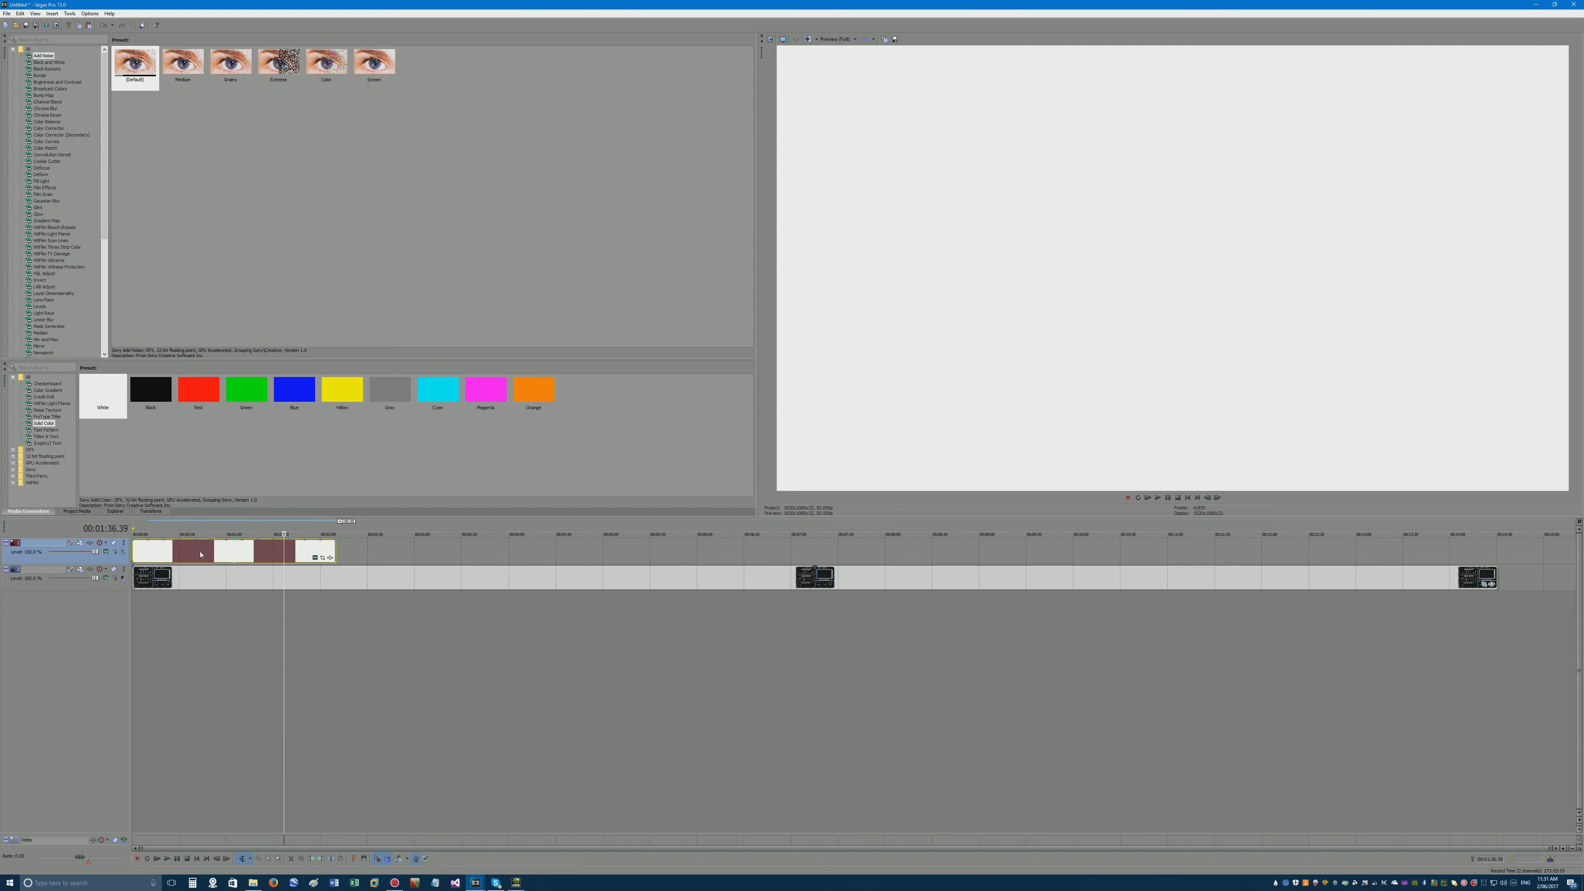
drag(256, 549, 290, 548)
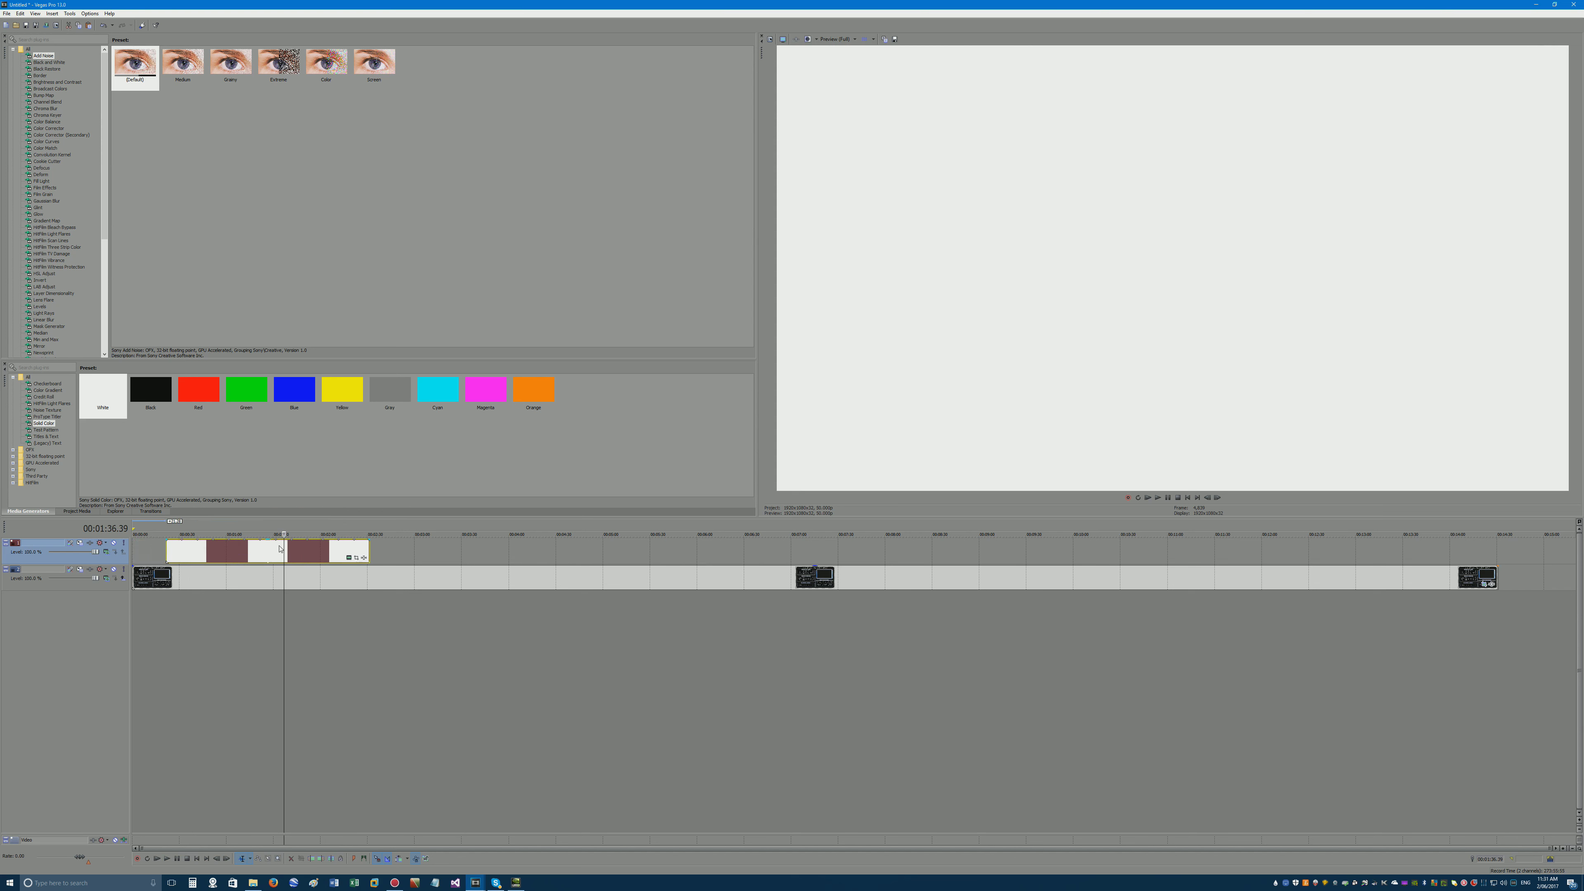
Enable masking in the white clip's Event Pan/Crop and draw a thin rectangular mask about one table row high and as wide as the Active Channels table.
click(356, 558)
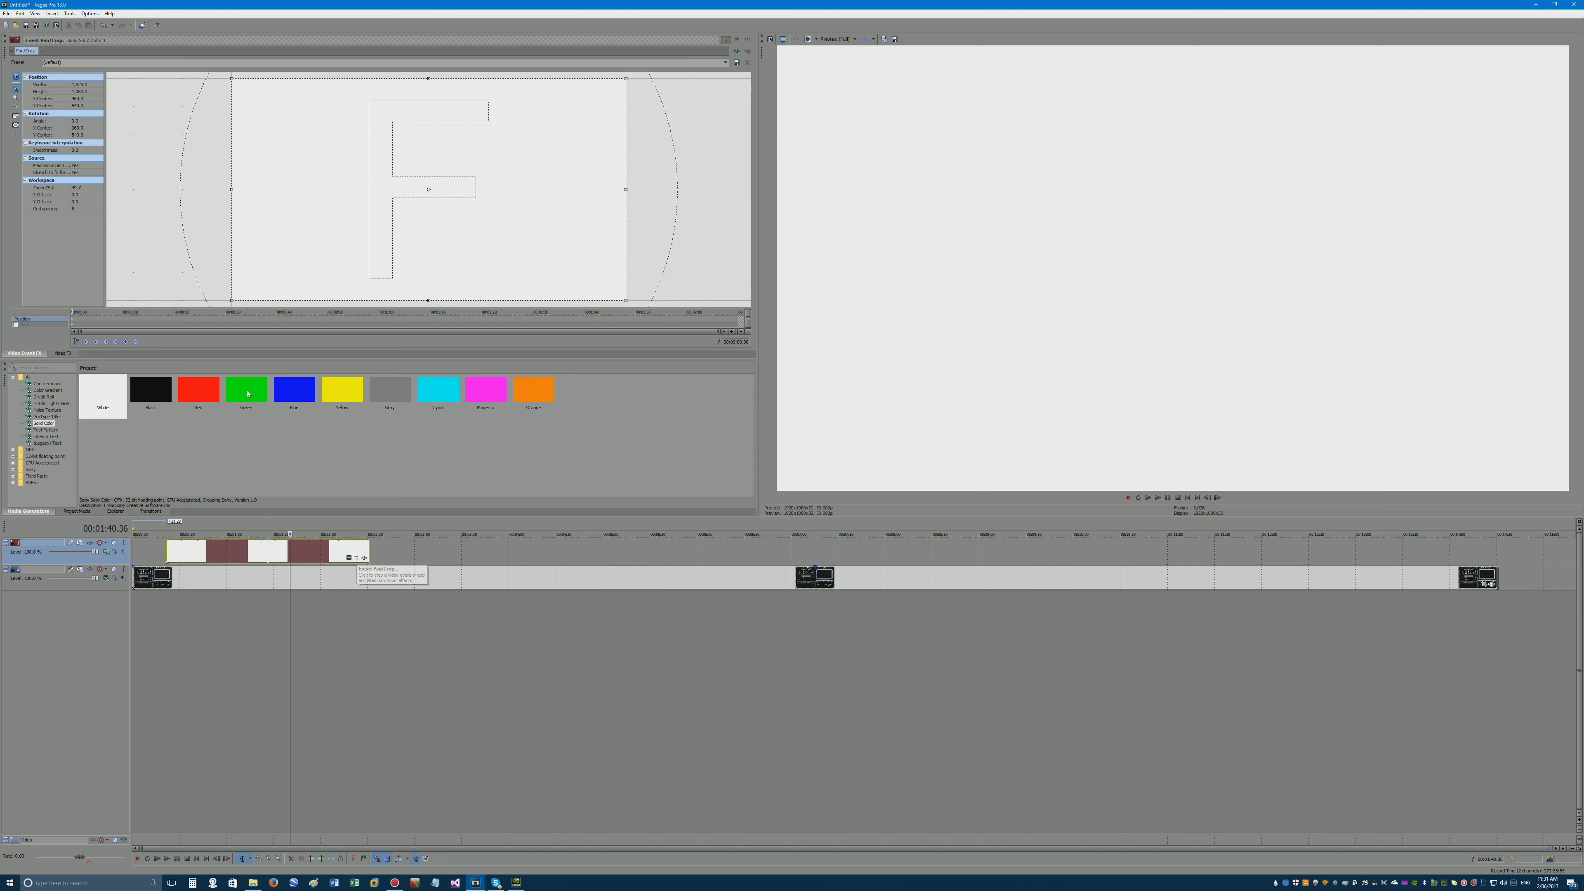
click(16, 325)
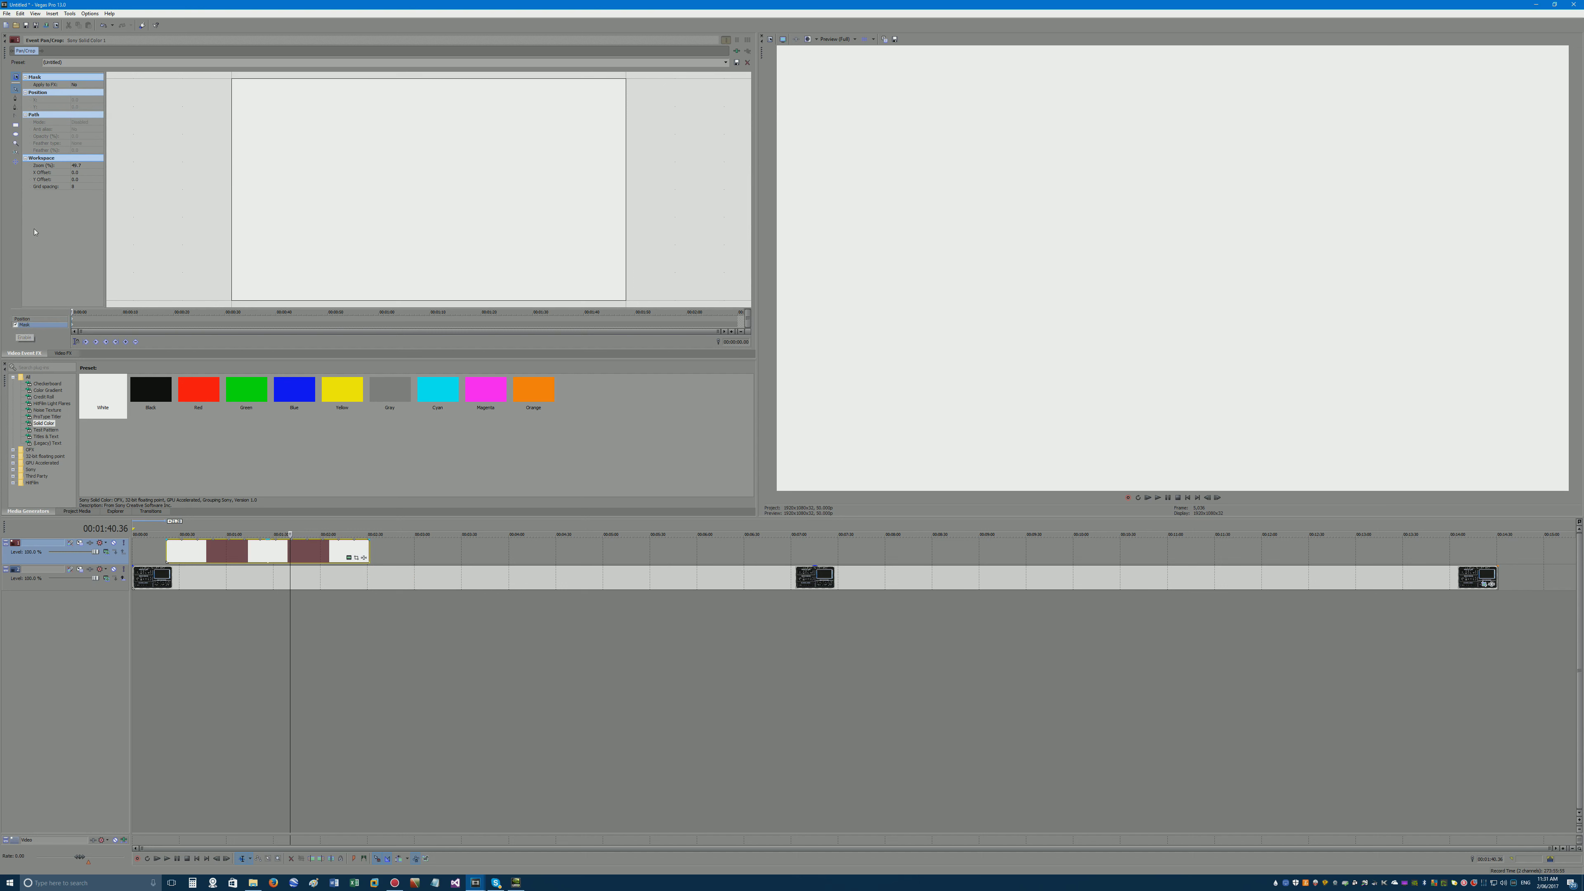
click(15, 124)
drag(254, 156, 421, 161)
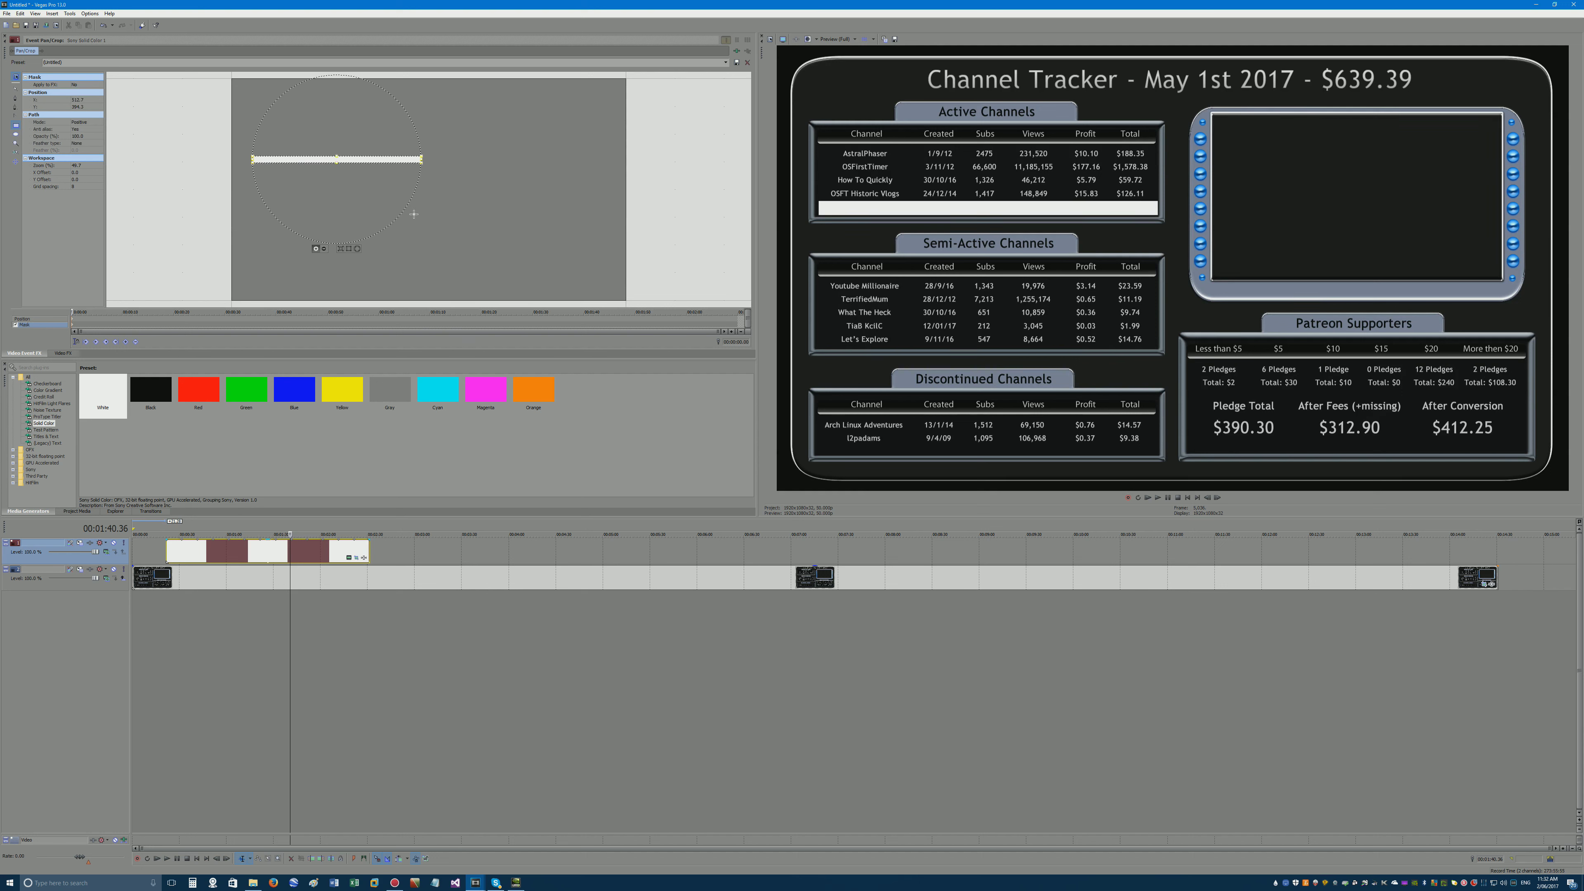
Move the rectangular mask up until the white bar covers the OSFirstTimer row.
key(Up)
key(Up)
key(Up)
key(Up)
key(Up)
key(Up)
key(Up)
key(Up)
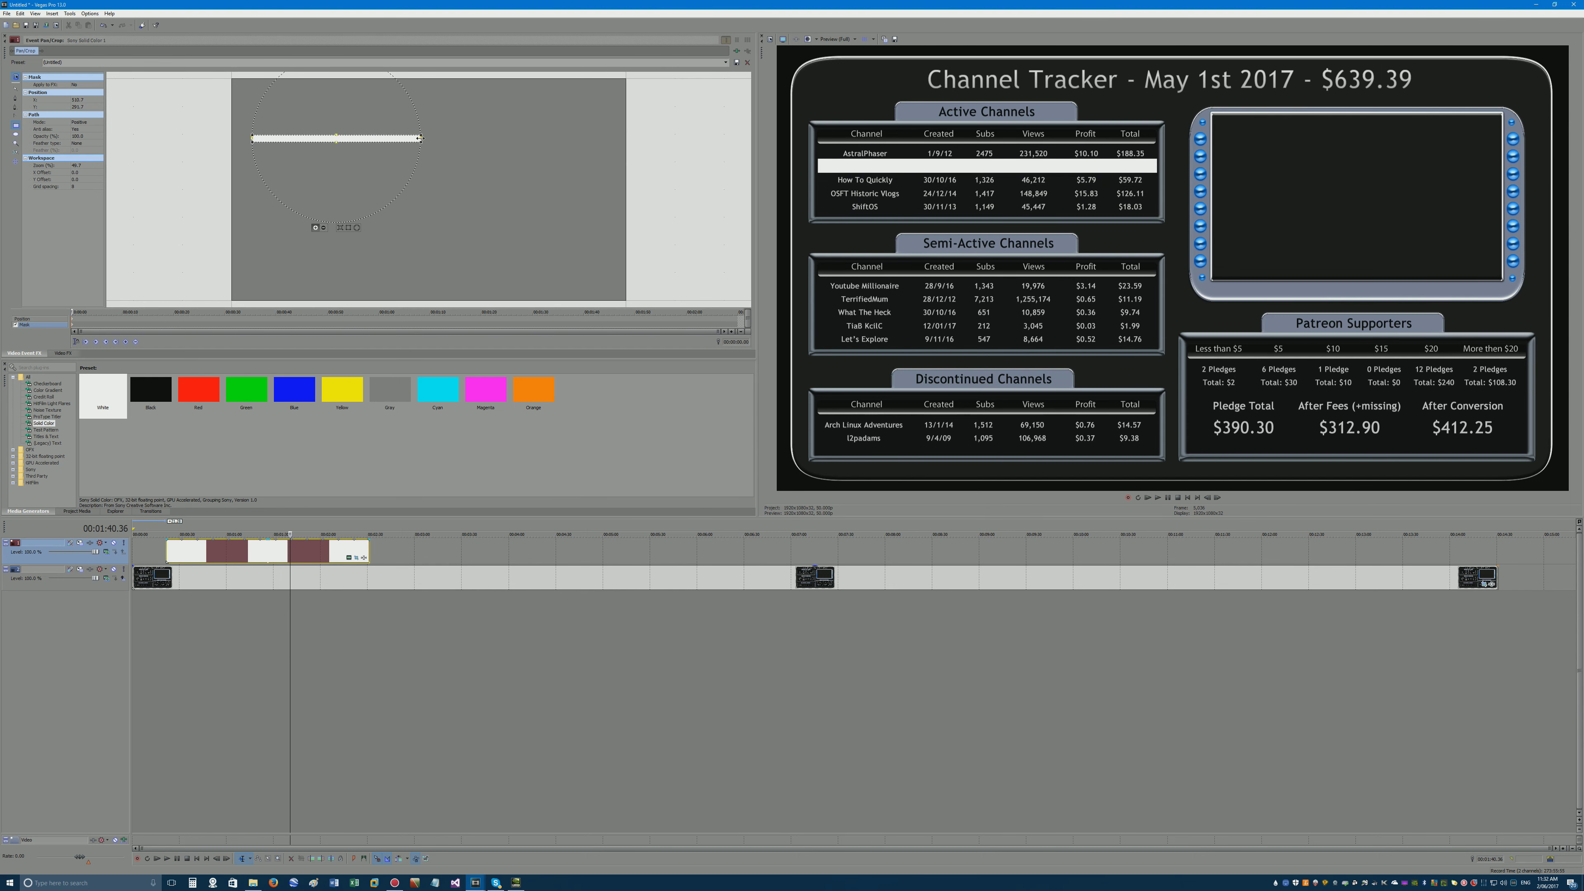
Fine-tune the mask's edges so that the white bar fits the OSFirstTimer row and stays inside the table border.
scroll(420, 138, up, 4)
drag(414, 96, 369, 97)
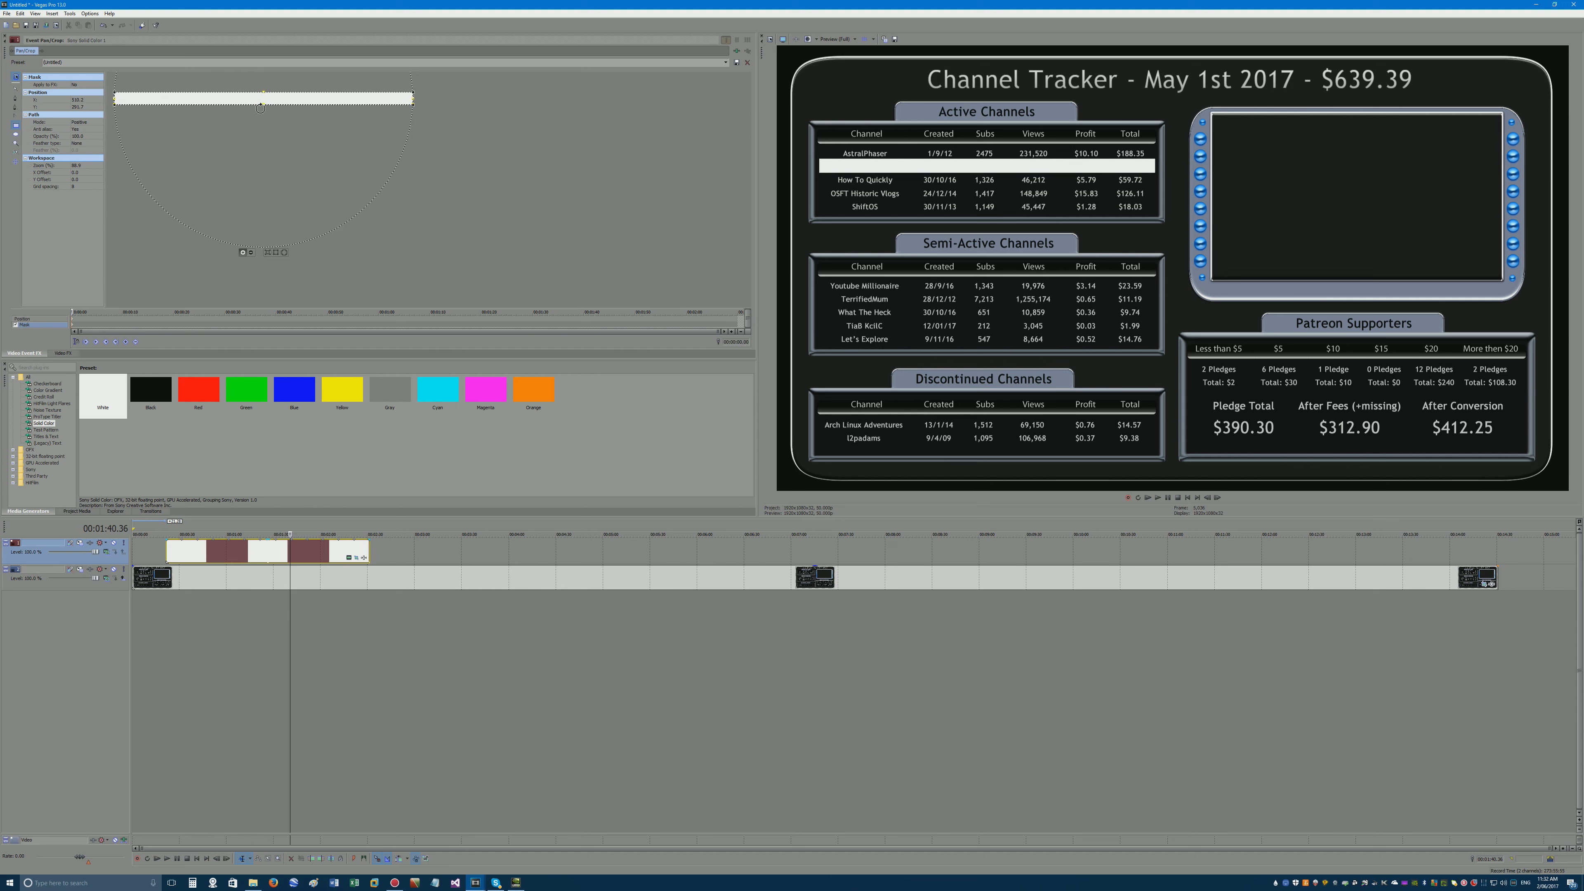
drag(263, 103, 257, 97)
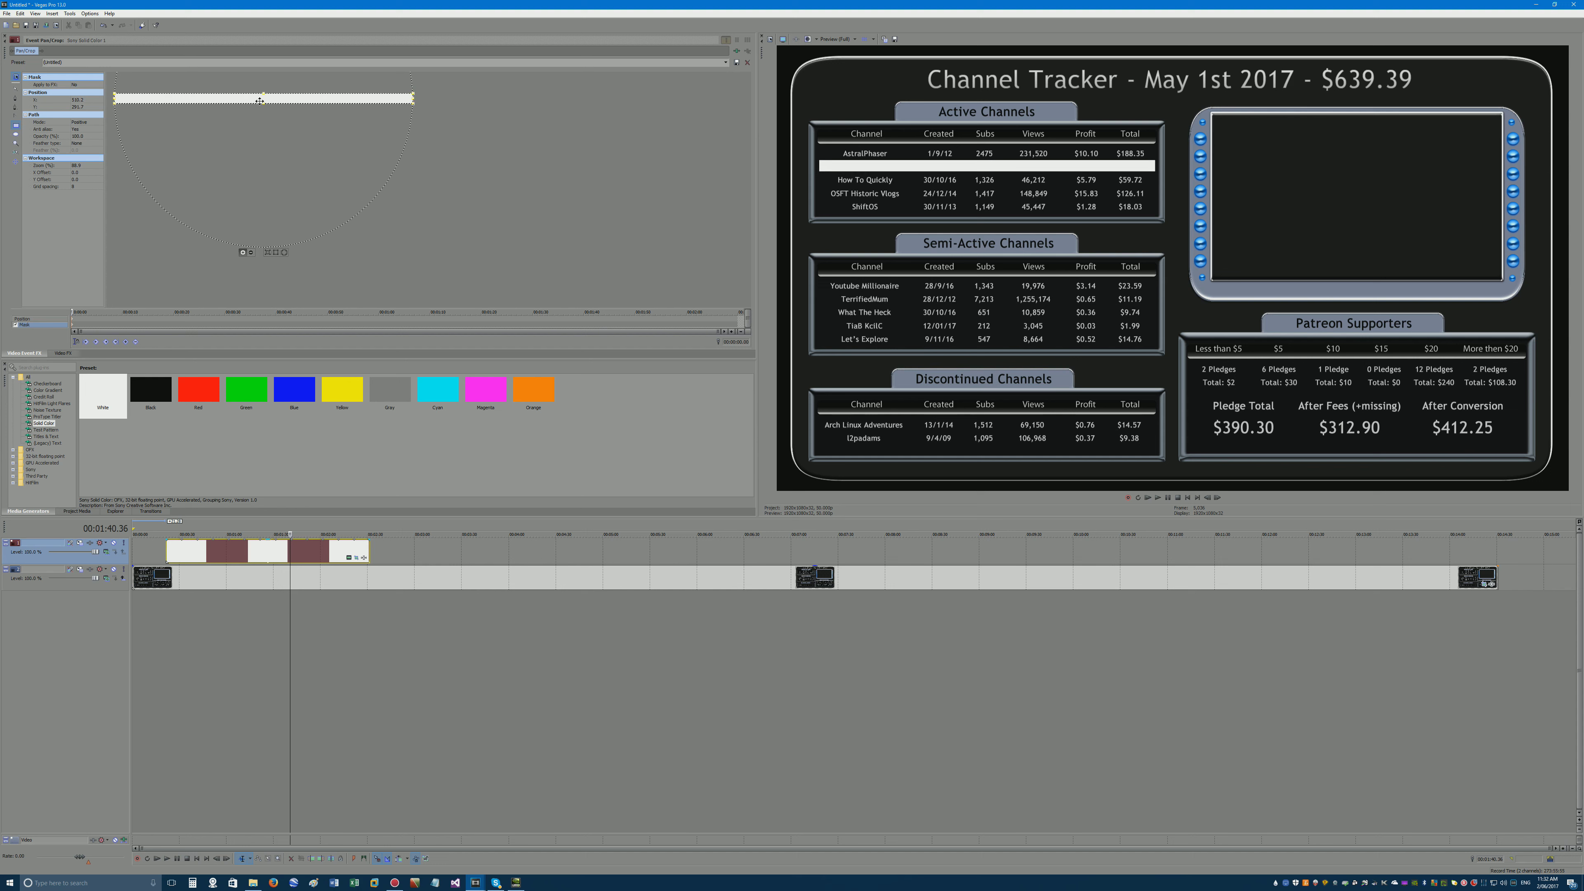
drag(261, 105, 253, 102)
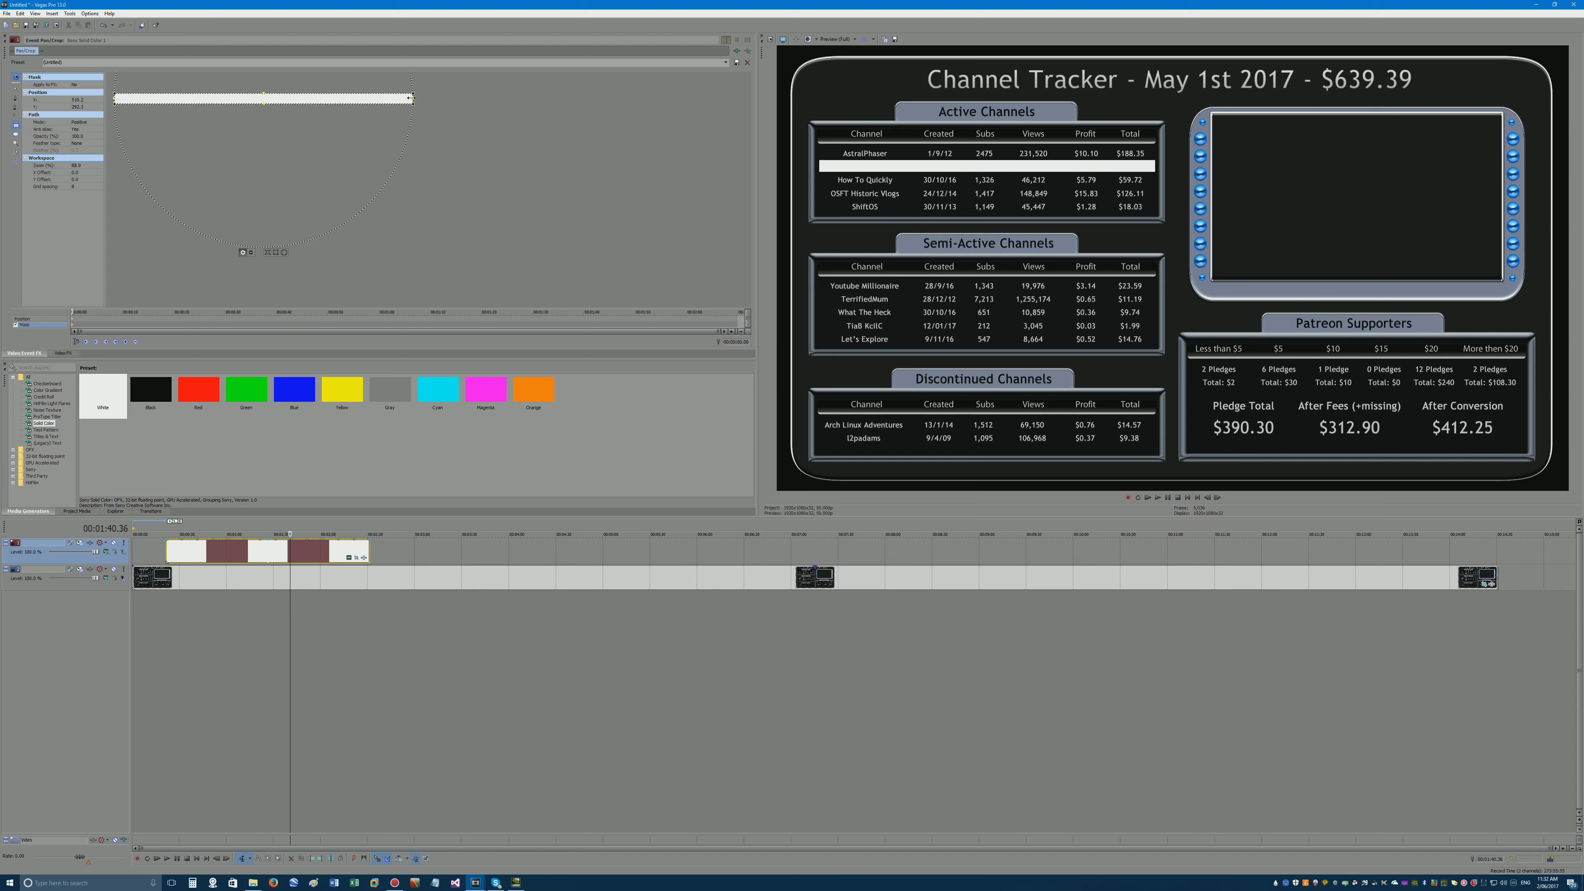
drag(410, 98, 407, 98)
Play the timeline across the start of the white clip to check how the bar appears over the OSFirstTimer row.
click(294, 551)
click(161, 549)
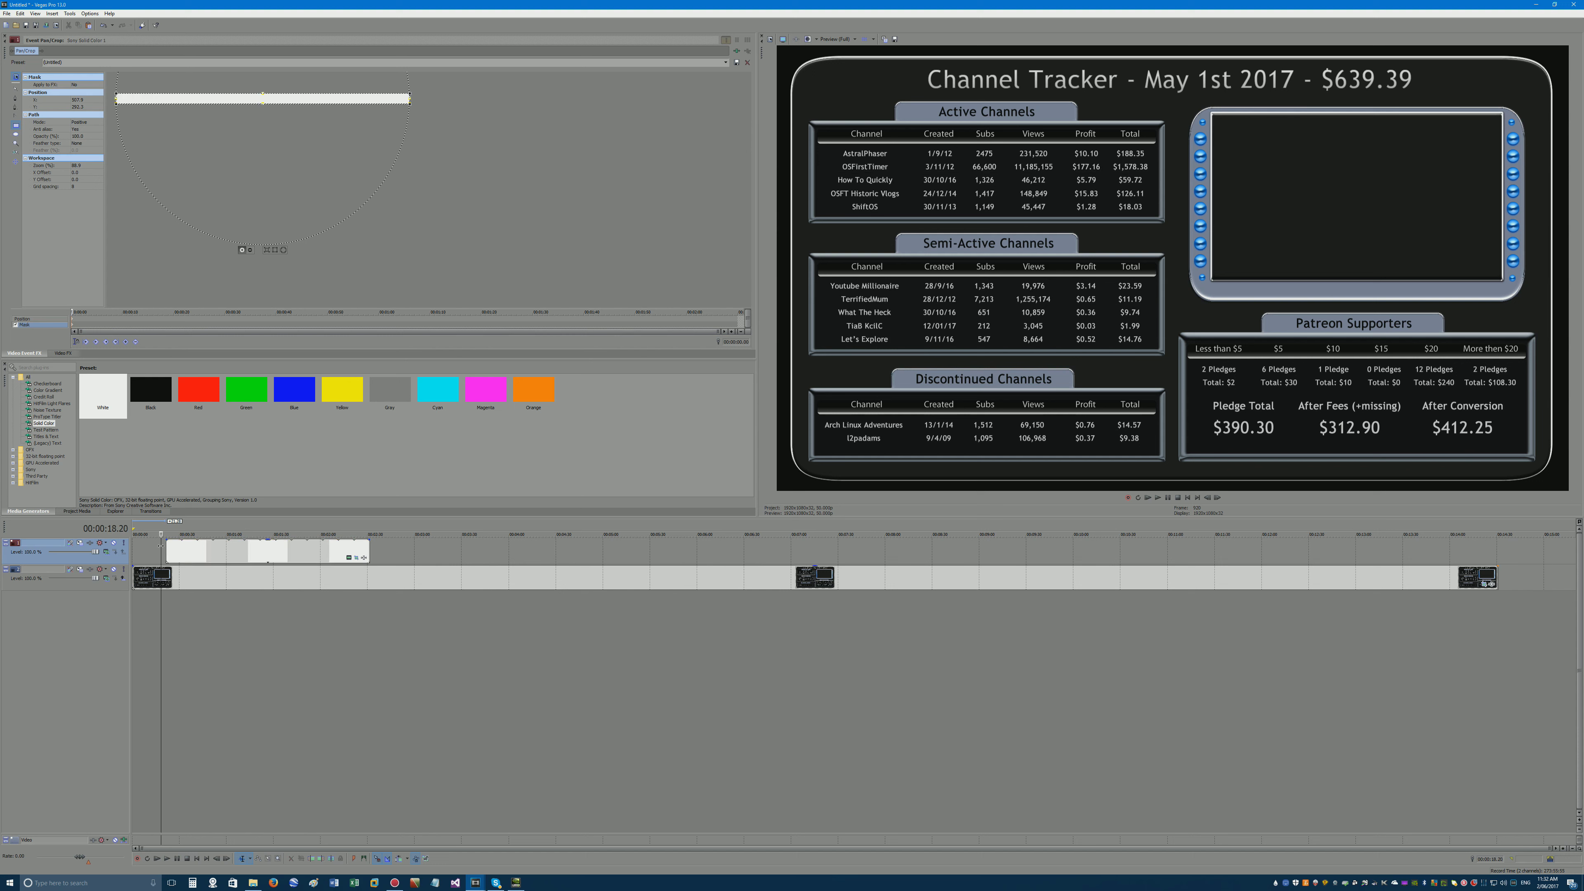
key(space)
key(space)
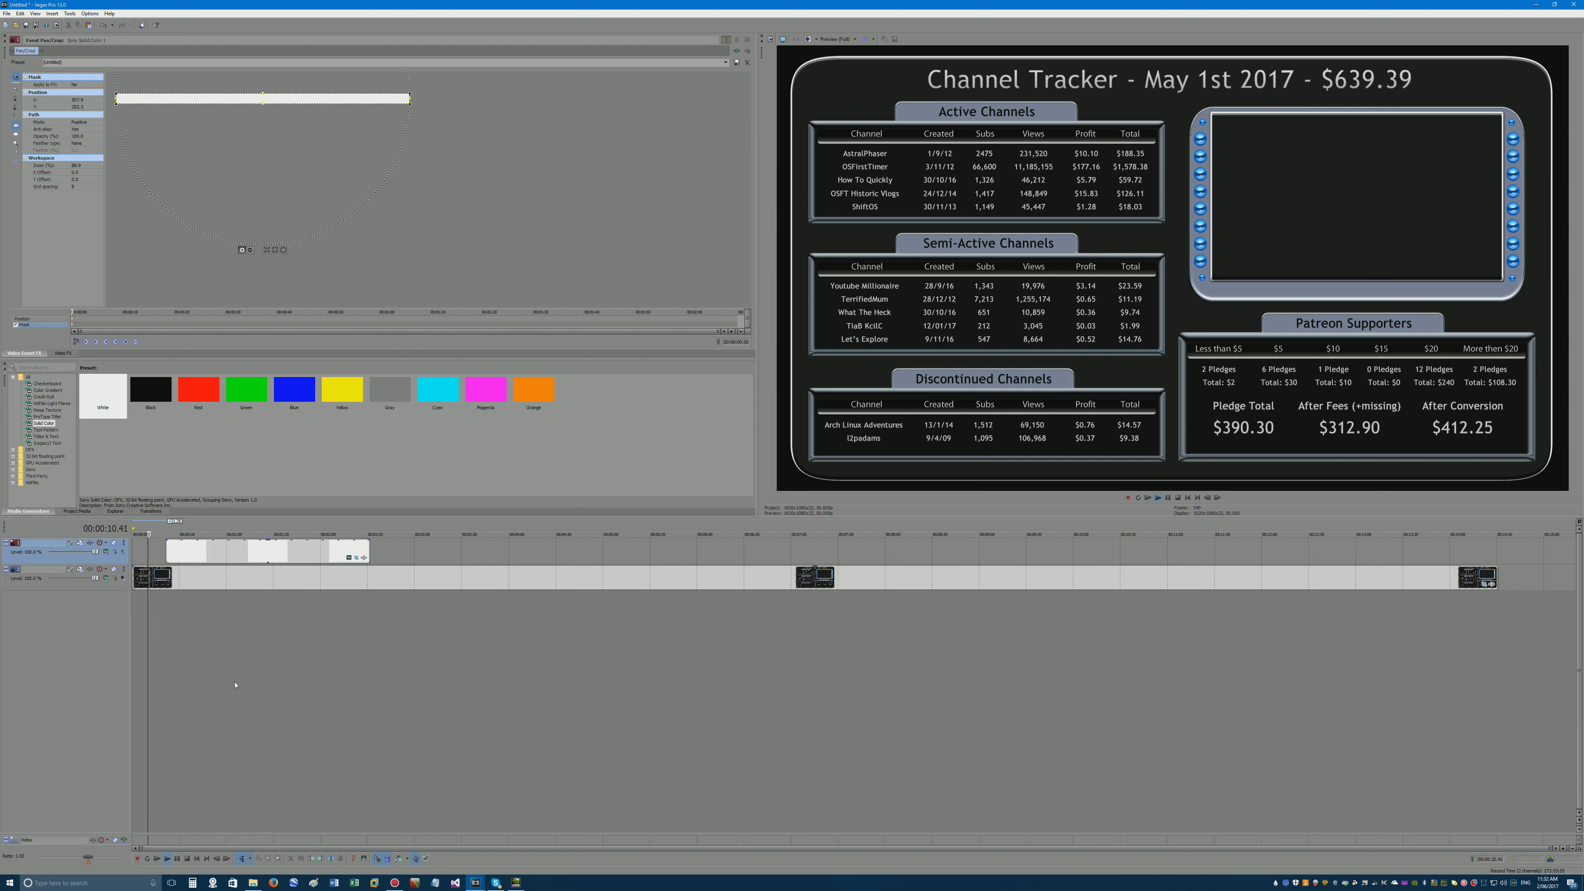
scroll(614, 588, up, 6)
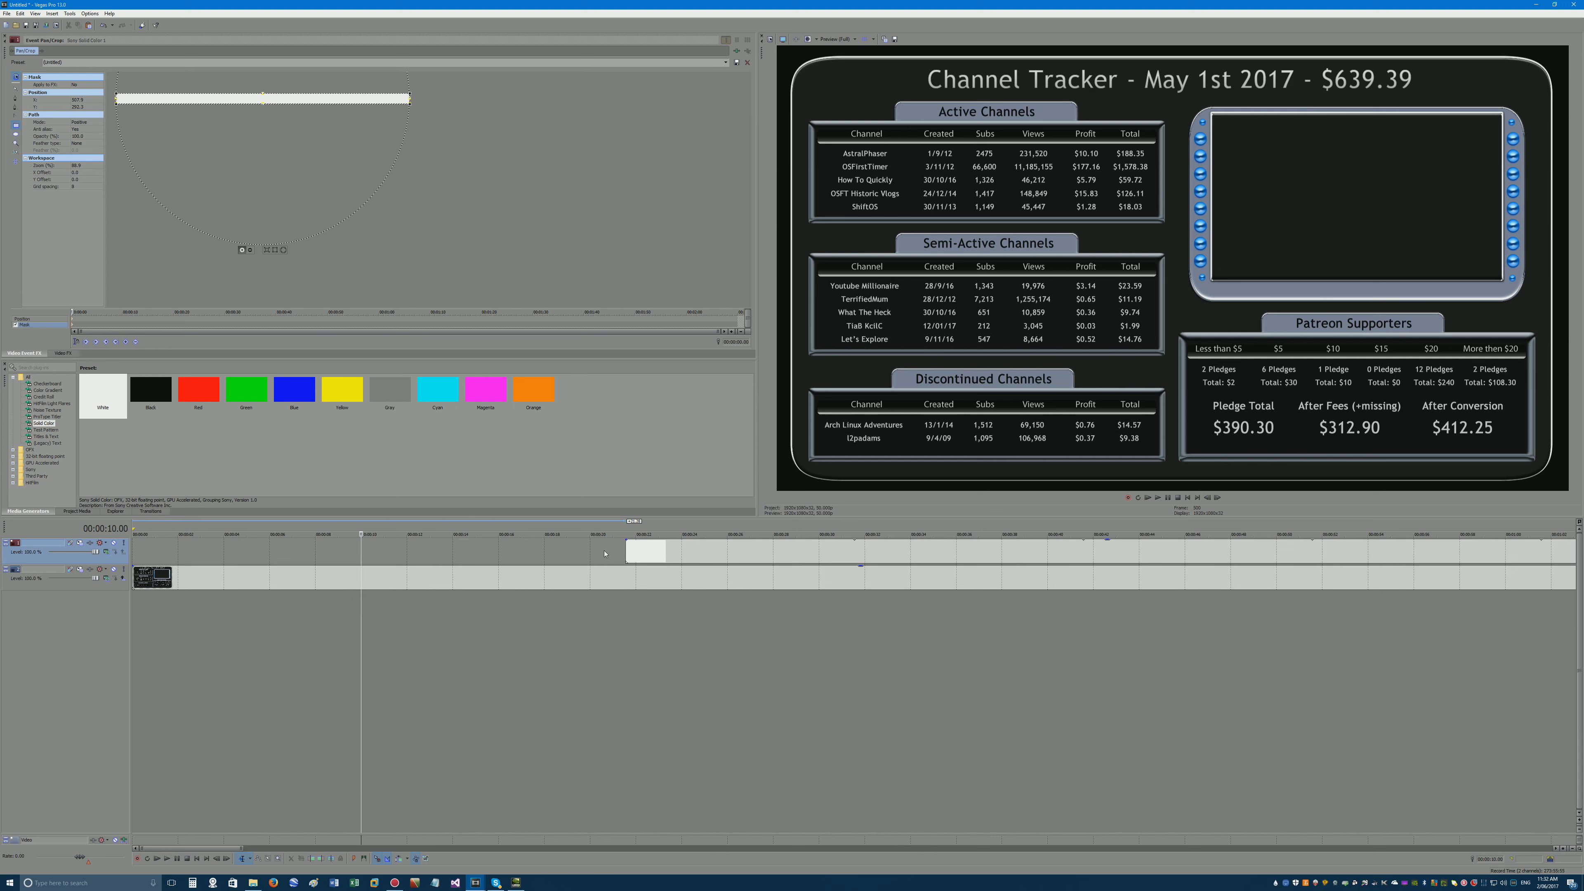
click(603, 577)
click(609, 551)
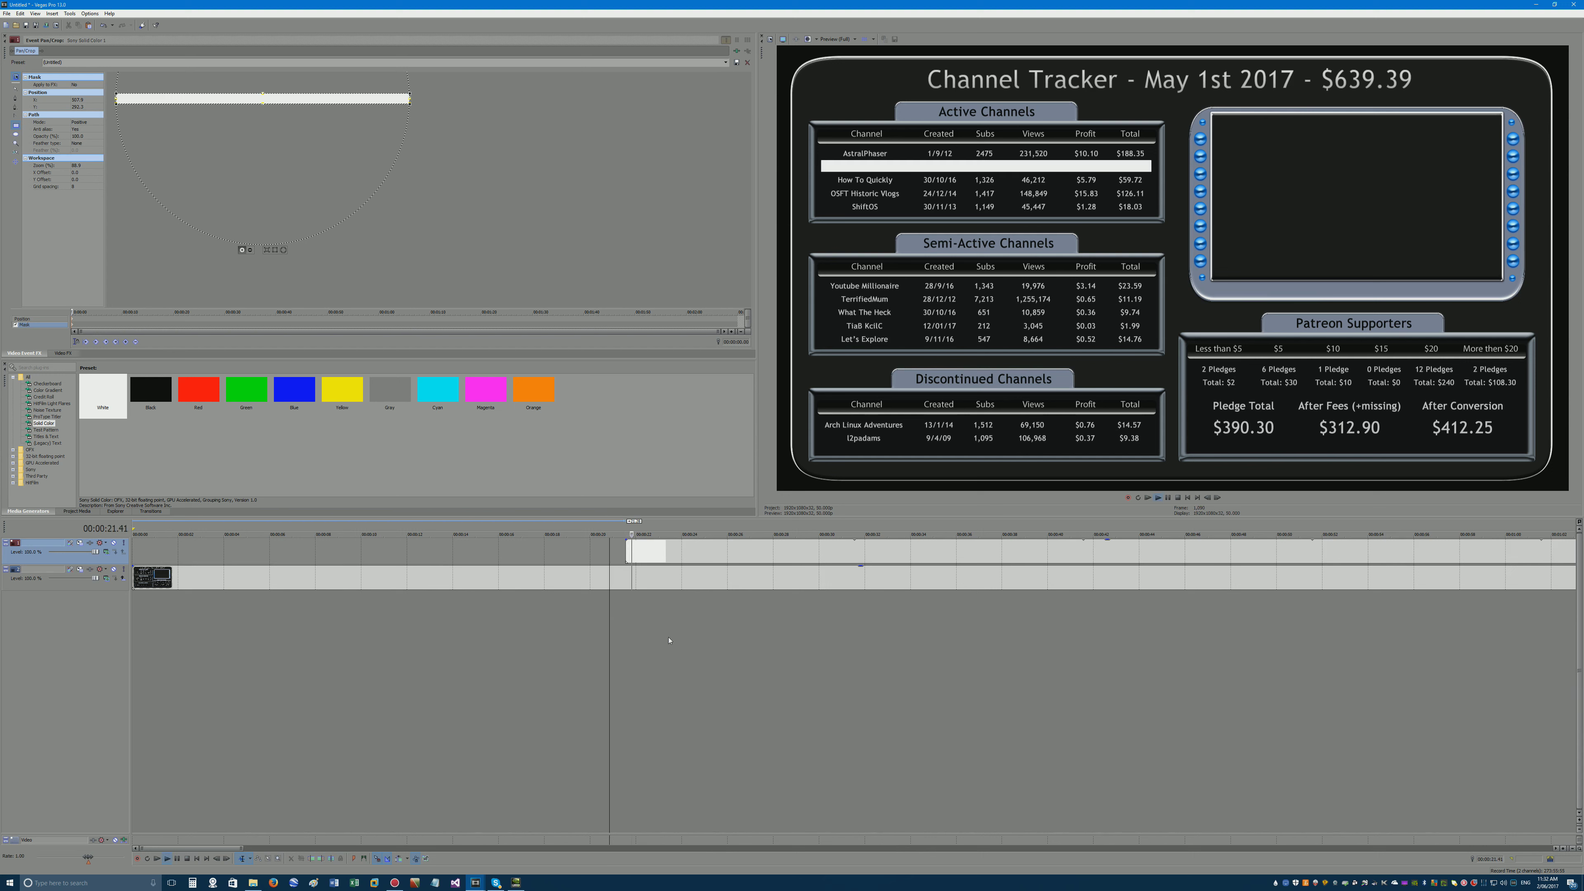
Lower the white clip's opacity to a faint translucent highlight and nudge its mask into alignment with the OSFirstTimer row.
click(694, 557)
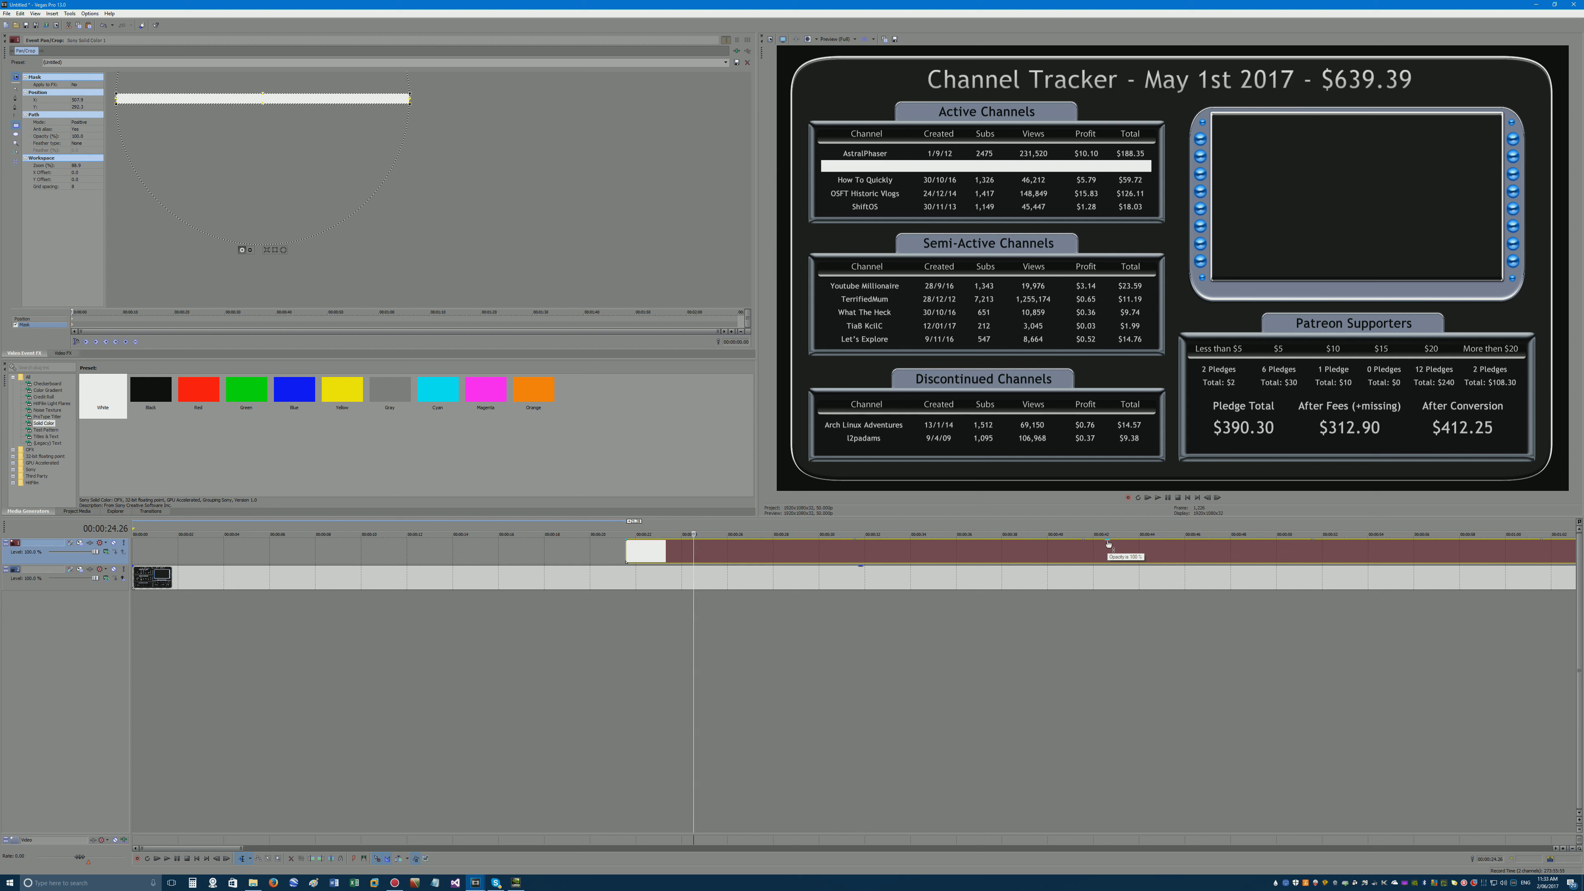
drag(1109, 544, 1096, 562)
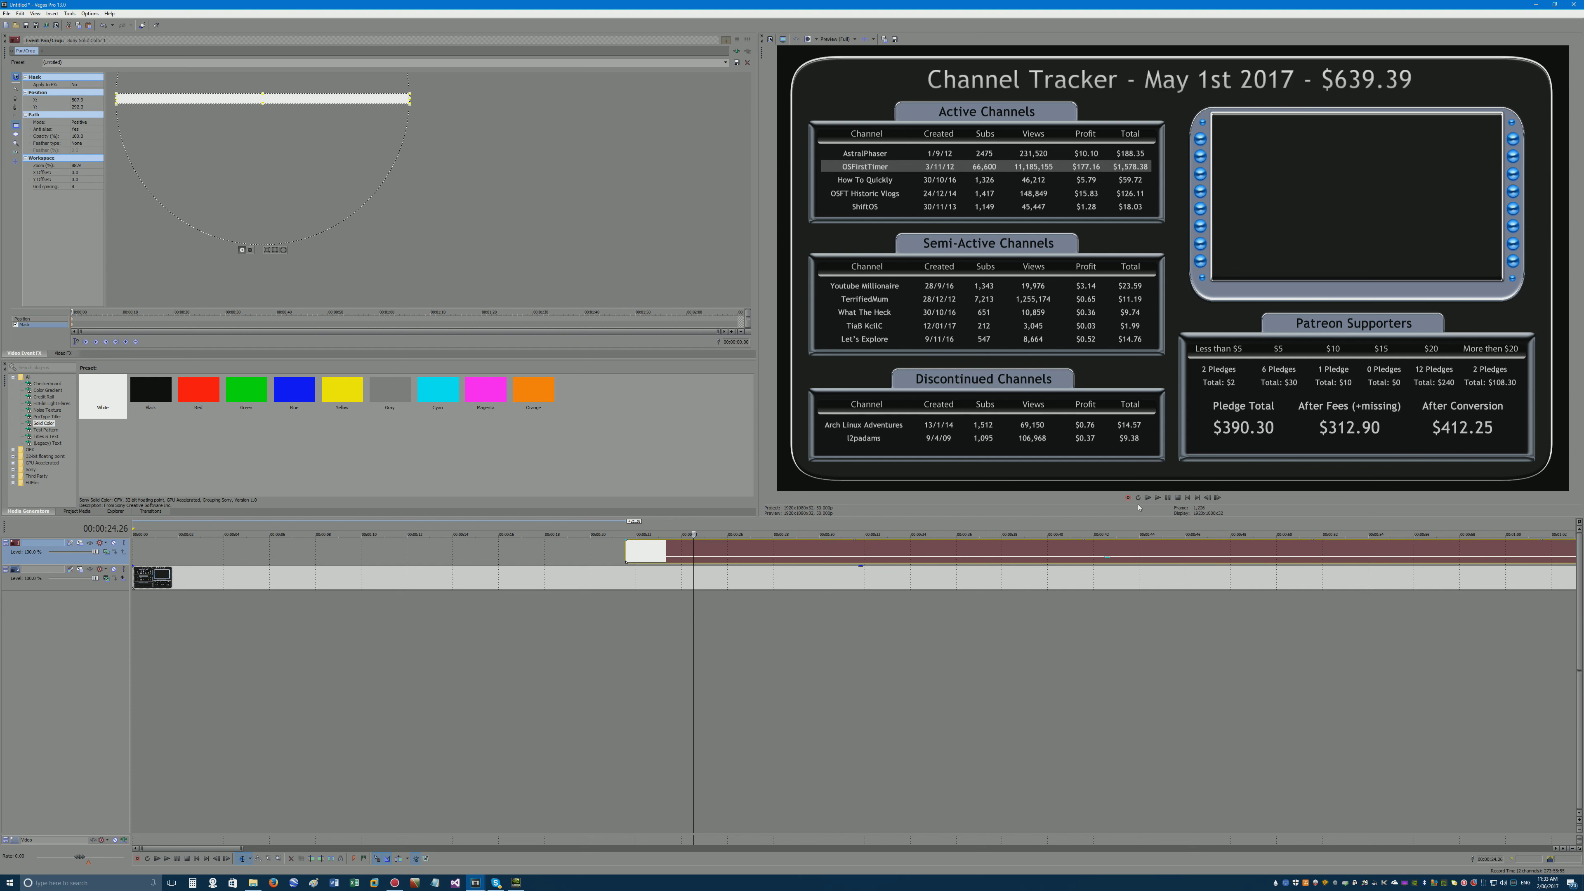
drag(362, 97, 363, 98)
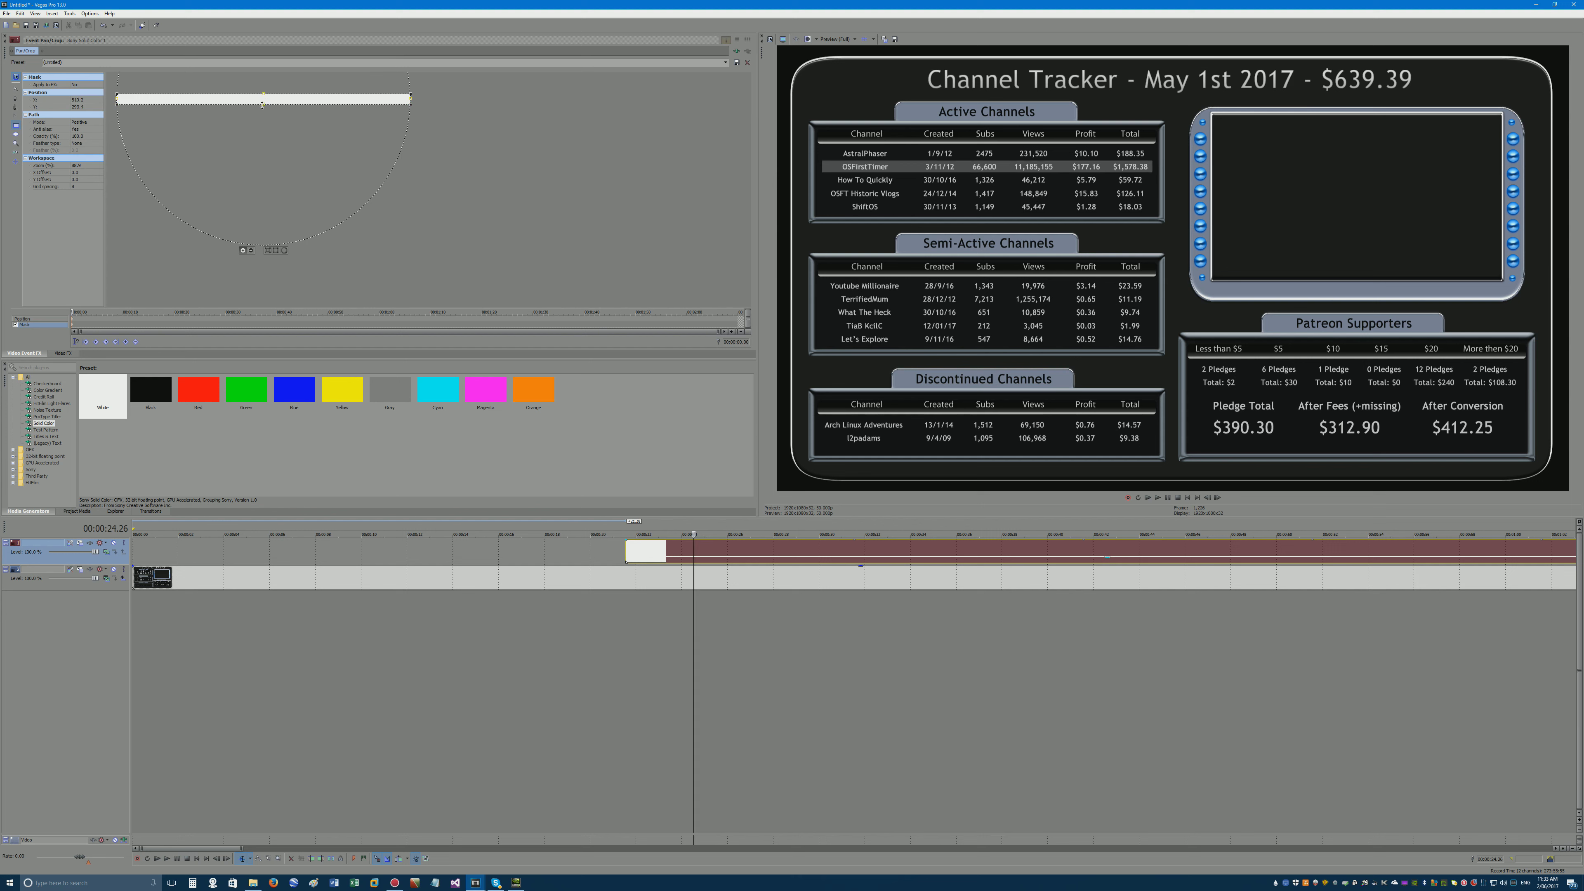
drag(262, 105, 268, 100)
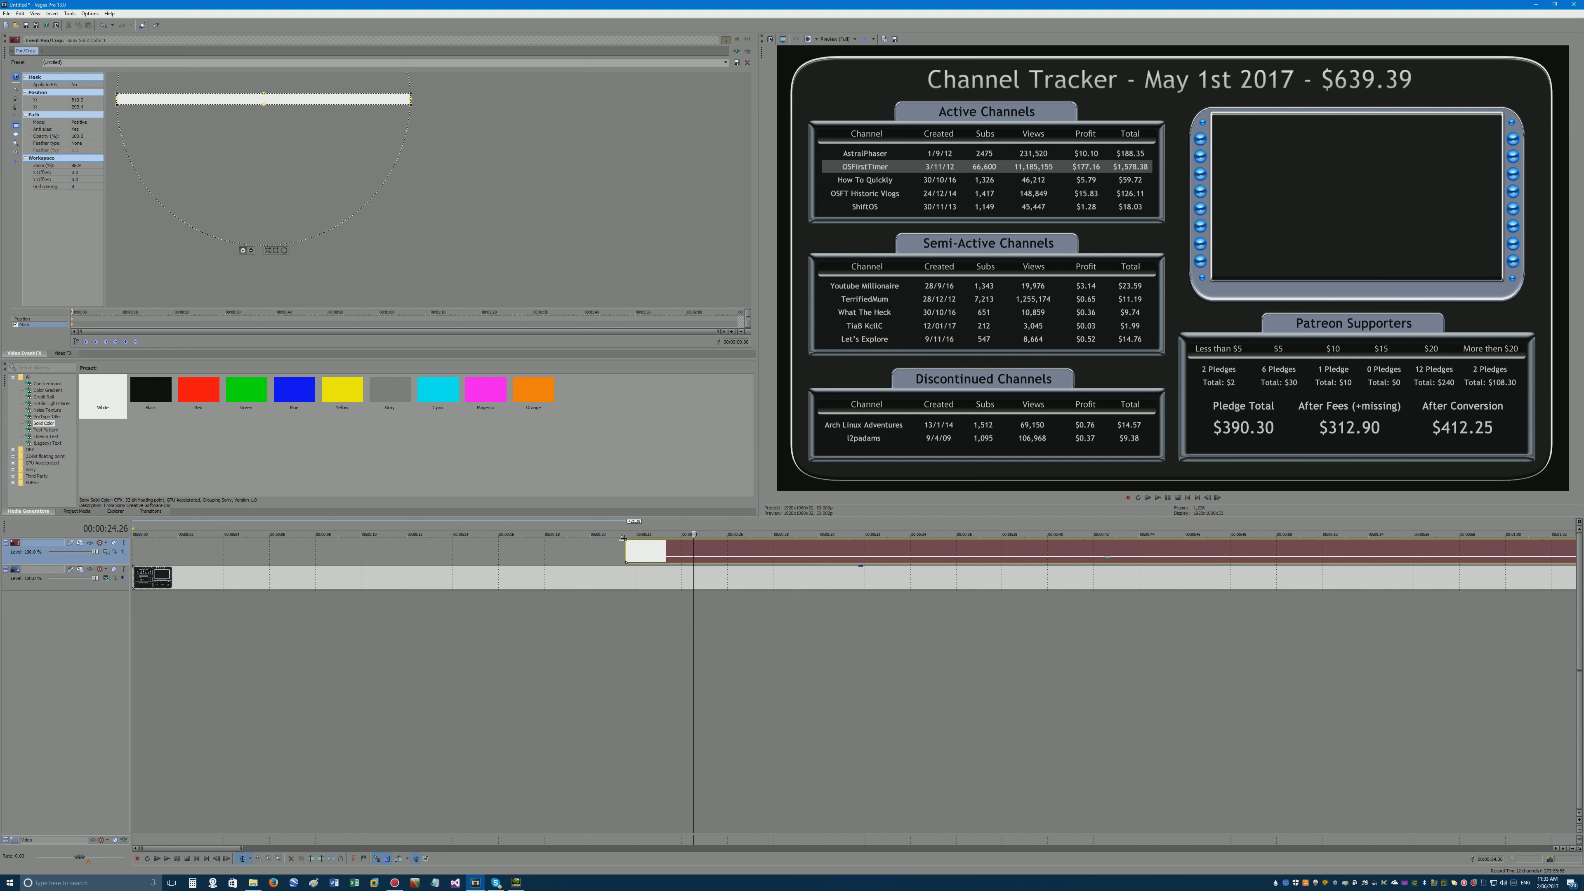
Give the white clip a fade-in of just over one second and play it back.
drag(622, 537, 656, 541)
click(609, 547)
key(space)
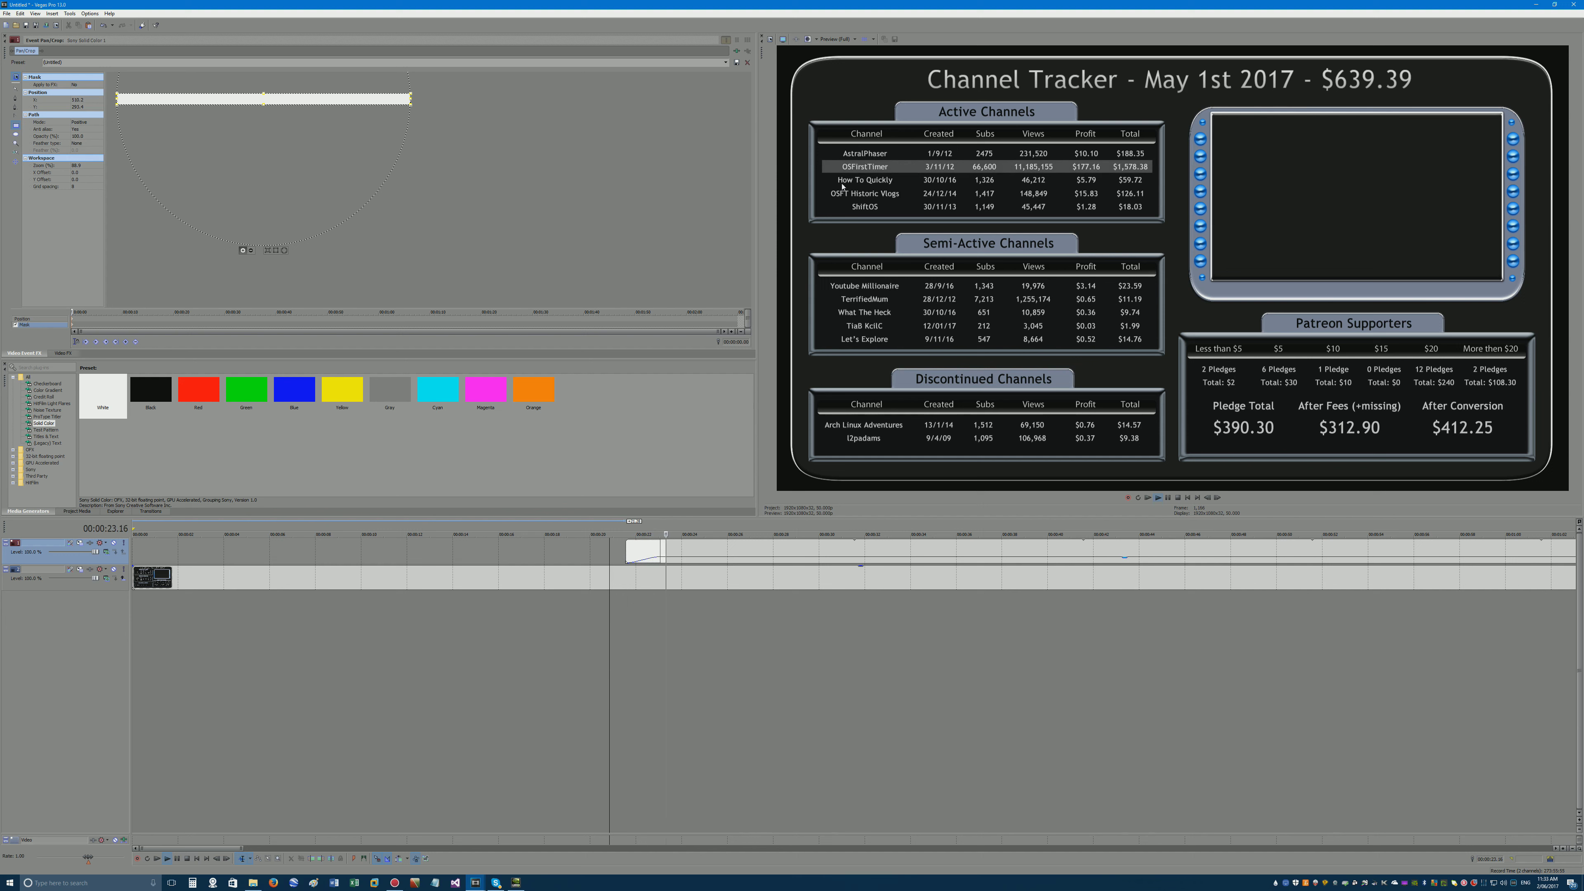
key(space)
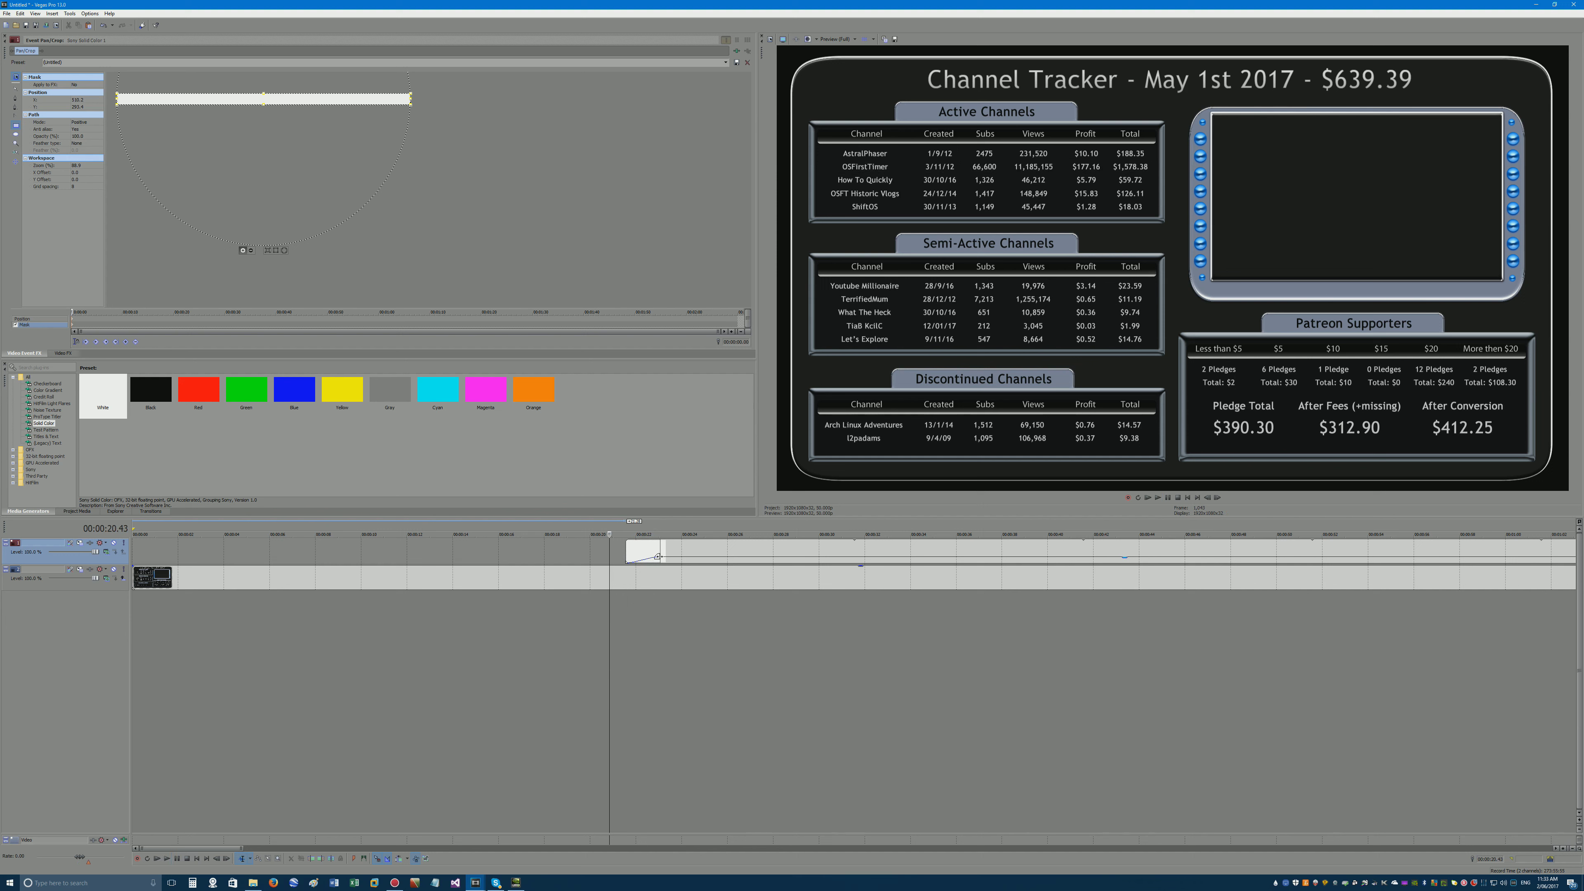
Shorten the white clip's fade-in to a fraction of a second and play back the highlight's appearance.
drag(657, 556, 630, 555)
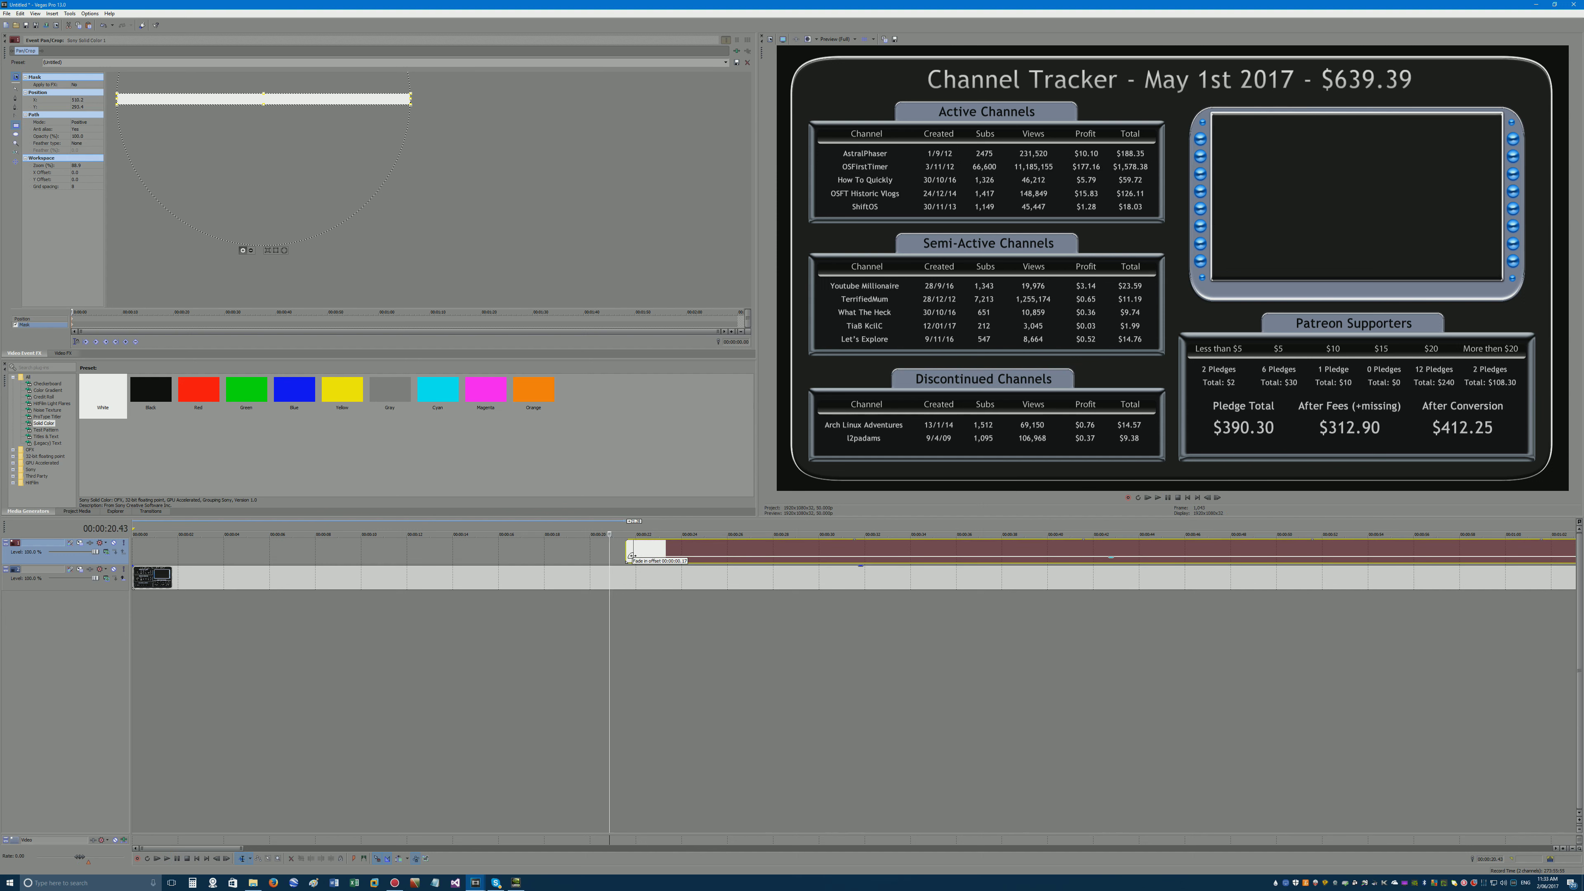
key(space)
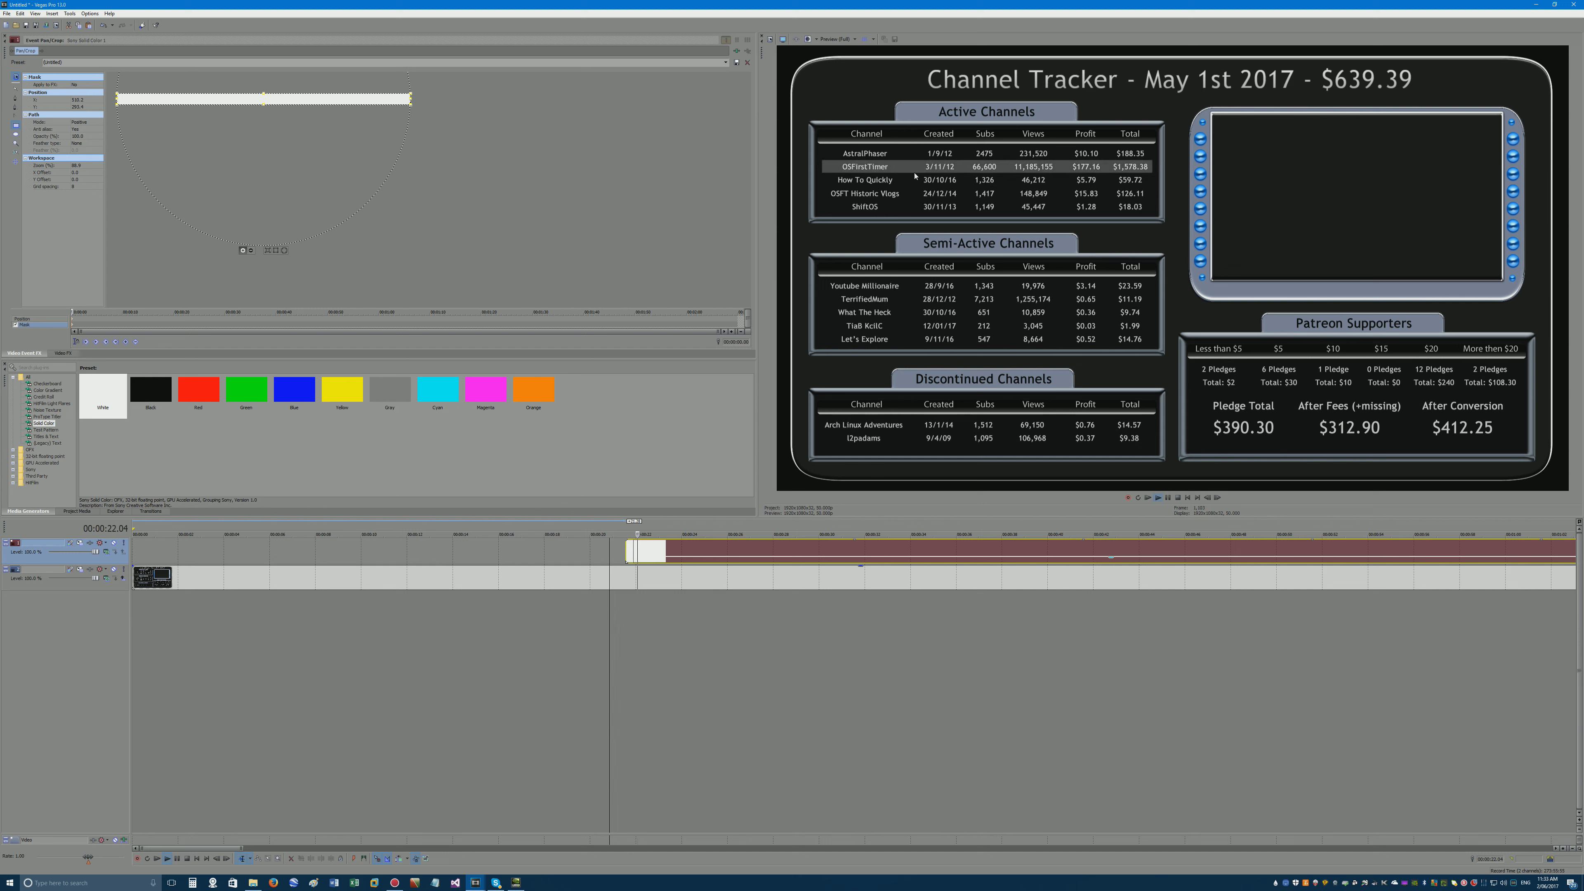
key(space)
click(615, 549)
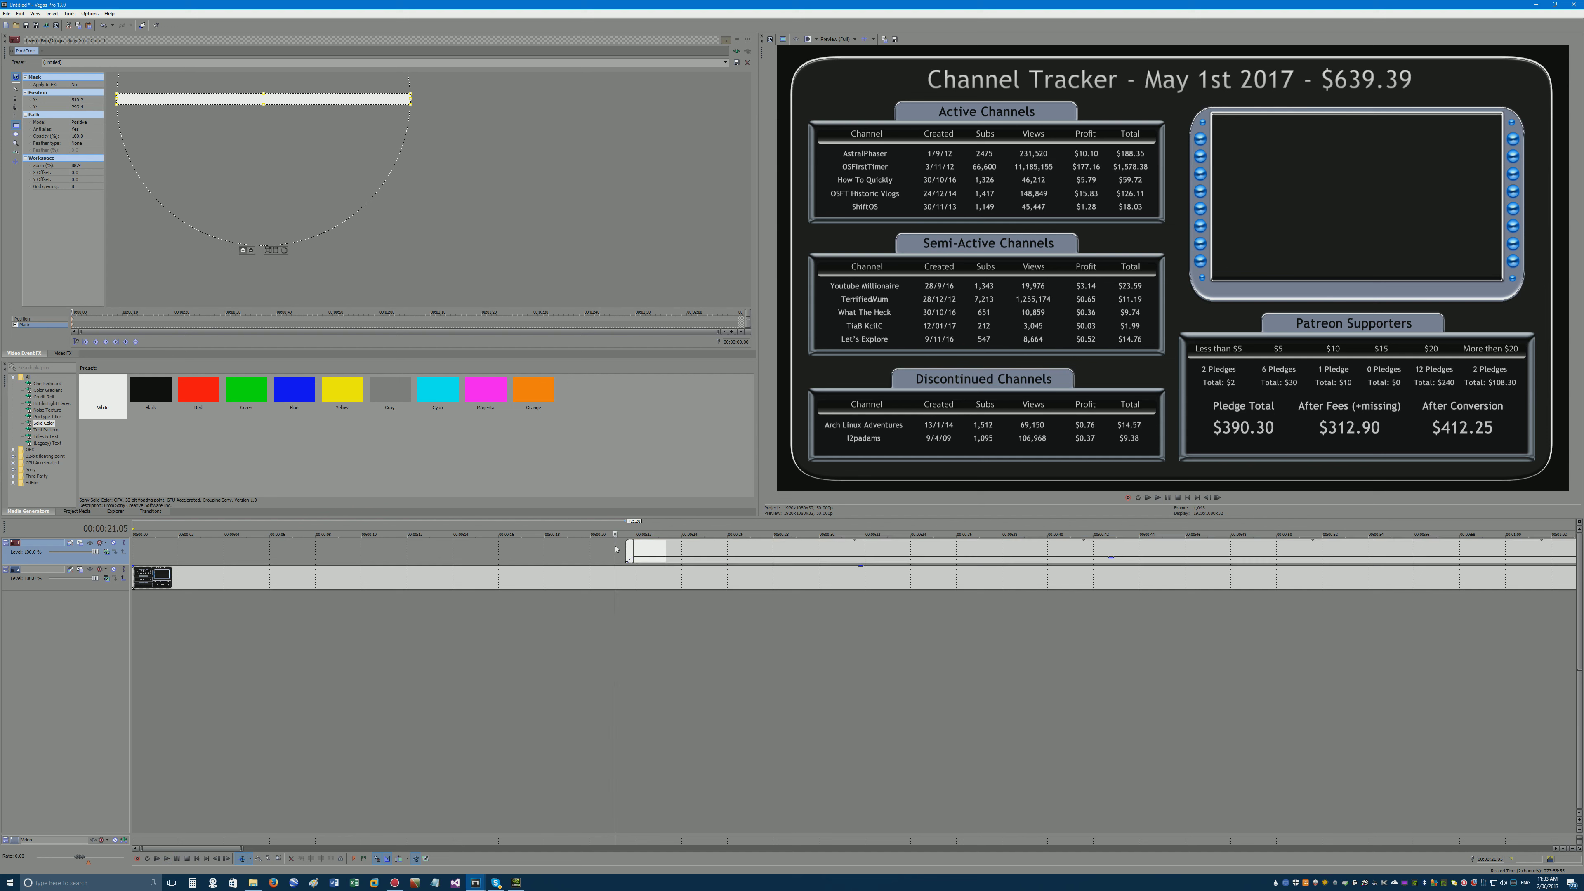
click(736, 552)
key(space)
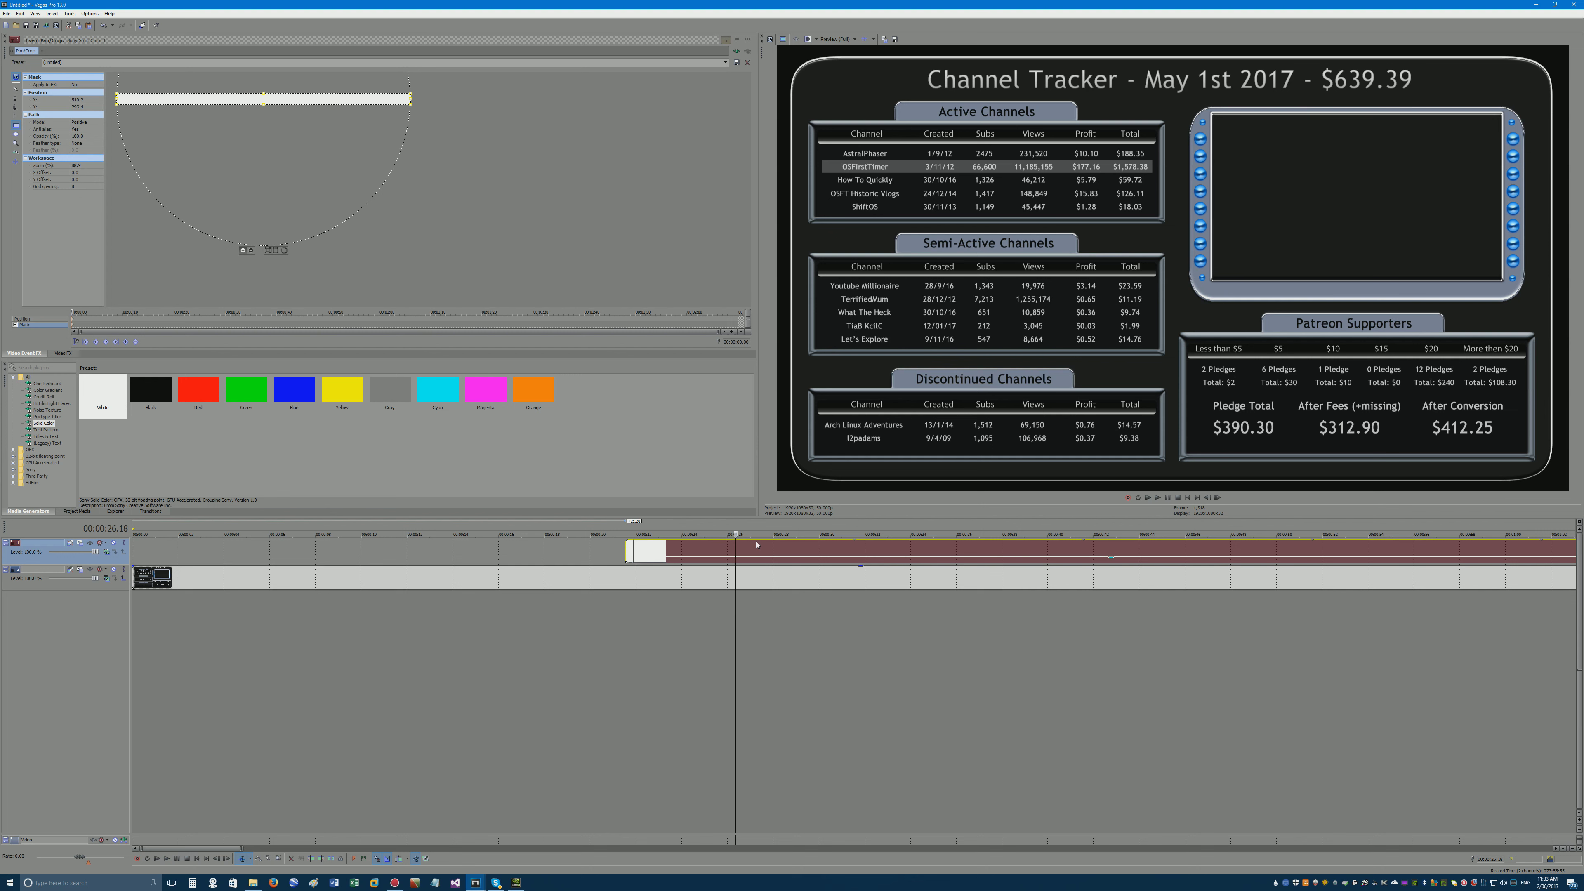
Compare with the highlight clip around 7:01 in the episode project, and return to the untitled project ahead of its highlight.
mouse_move(475, 882)
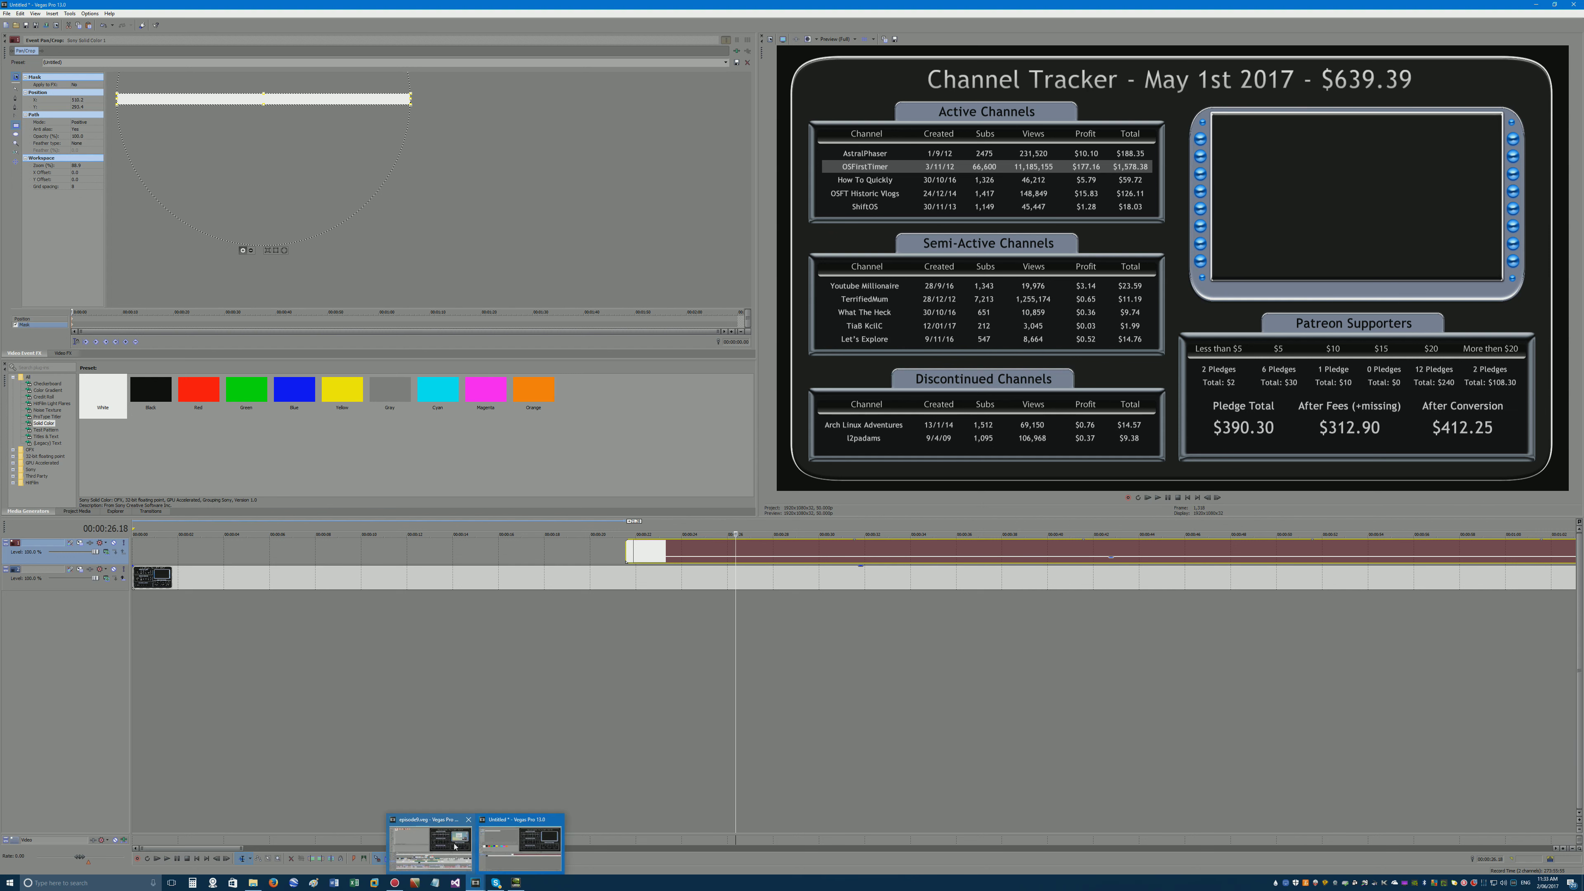
click(491, 846)
click(478, 680)
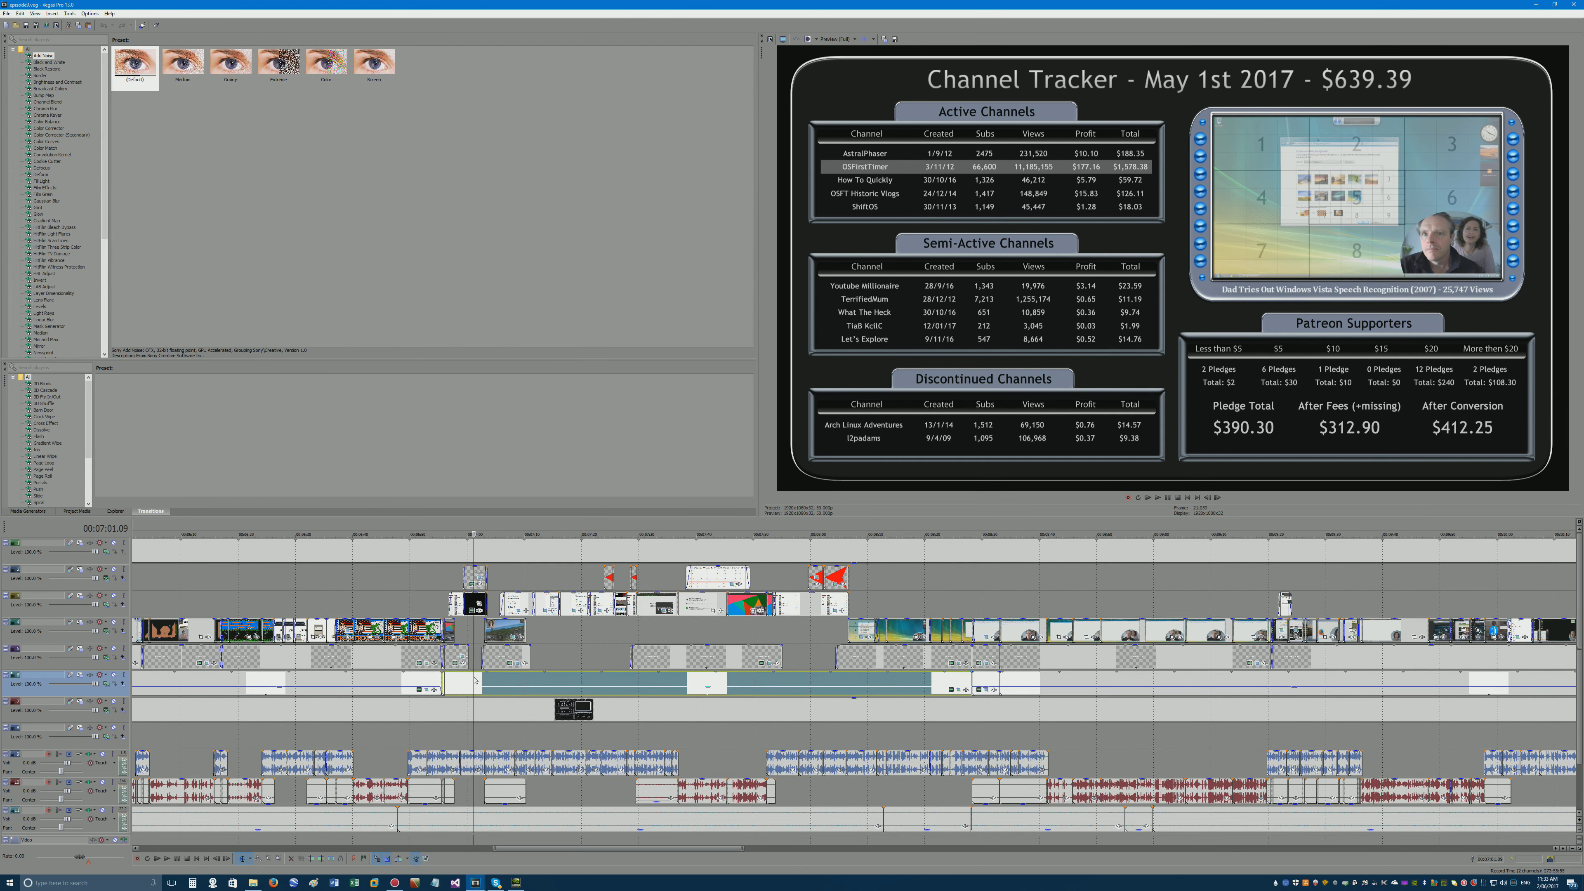
mouse_move(485, 877)
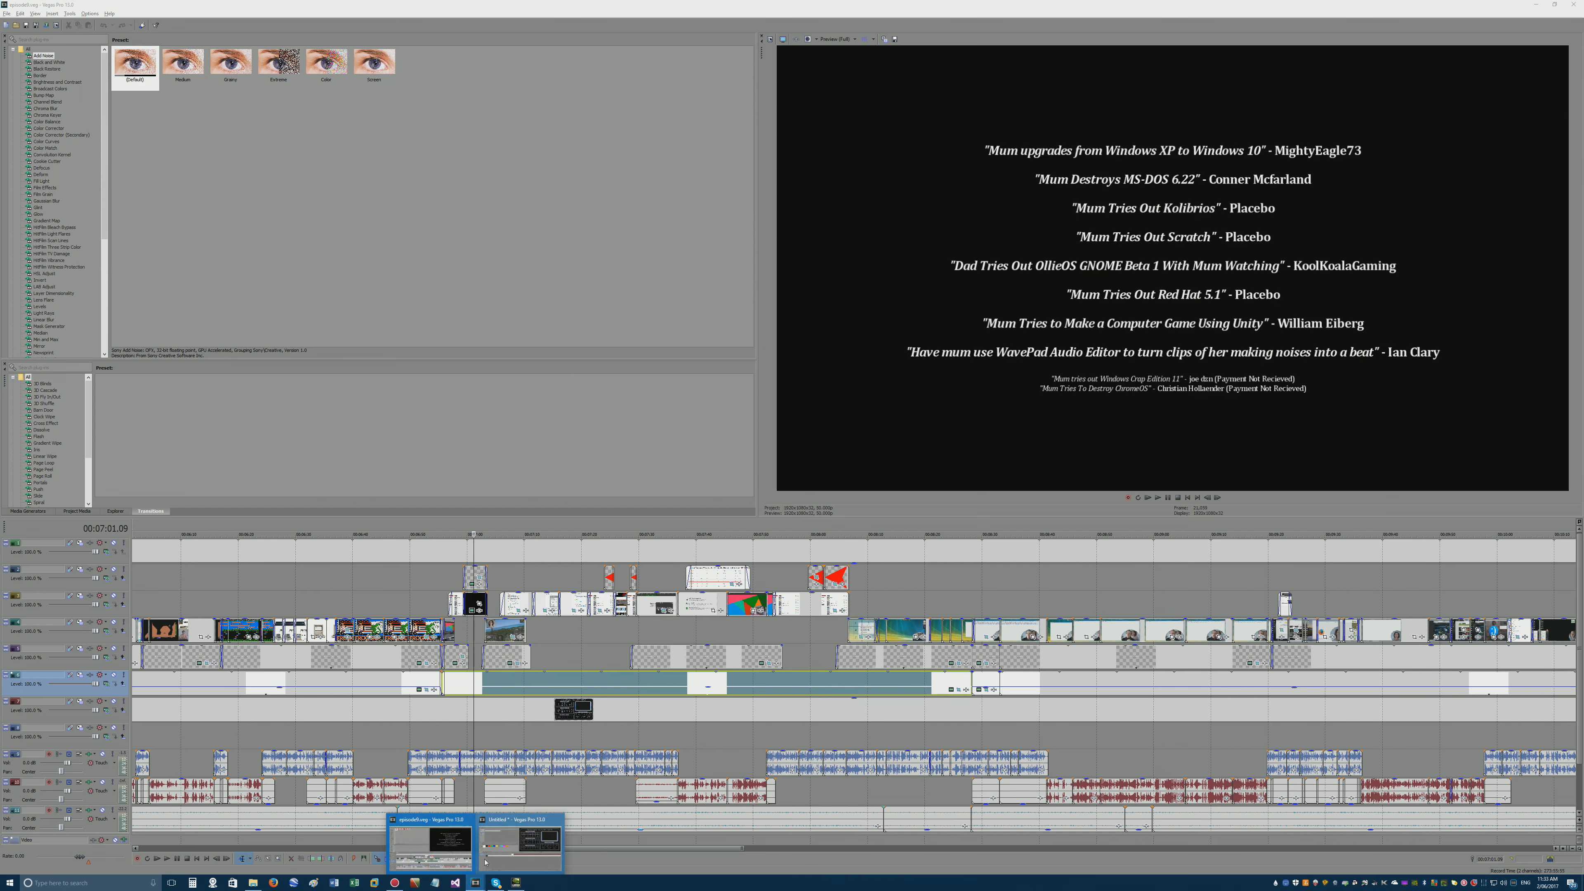
click(430, 842)
click(563, 553)
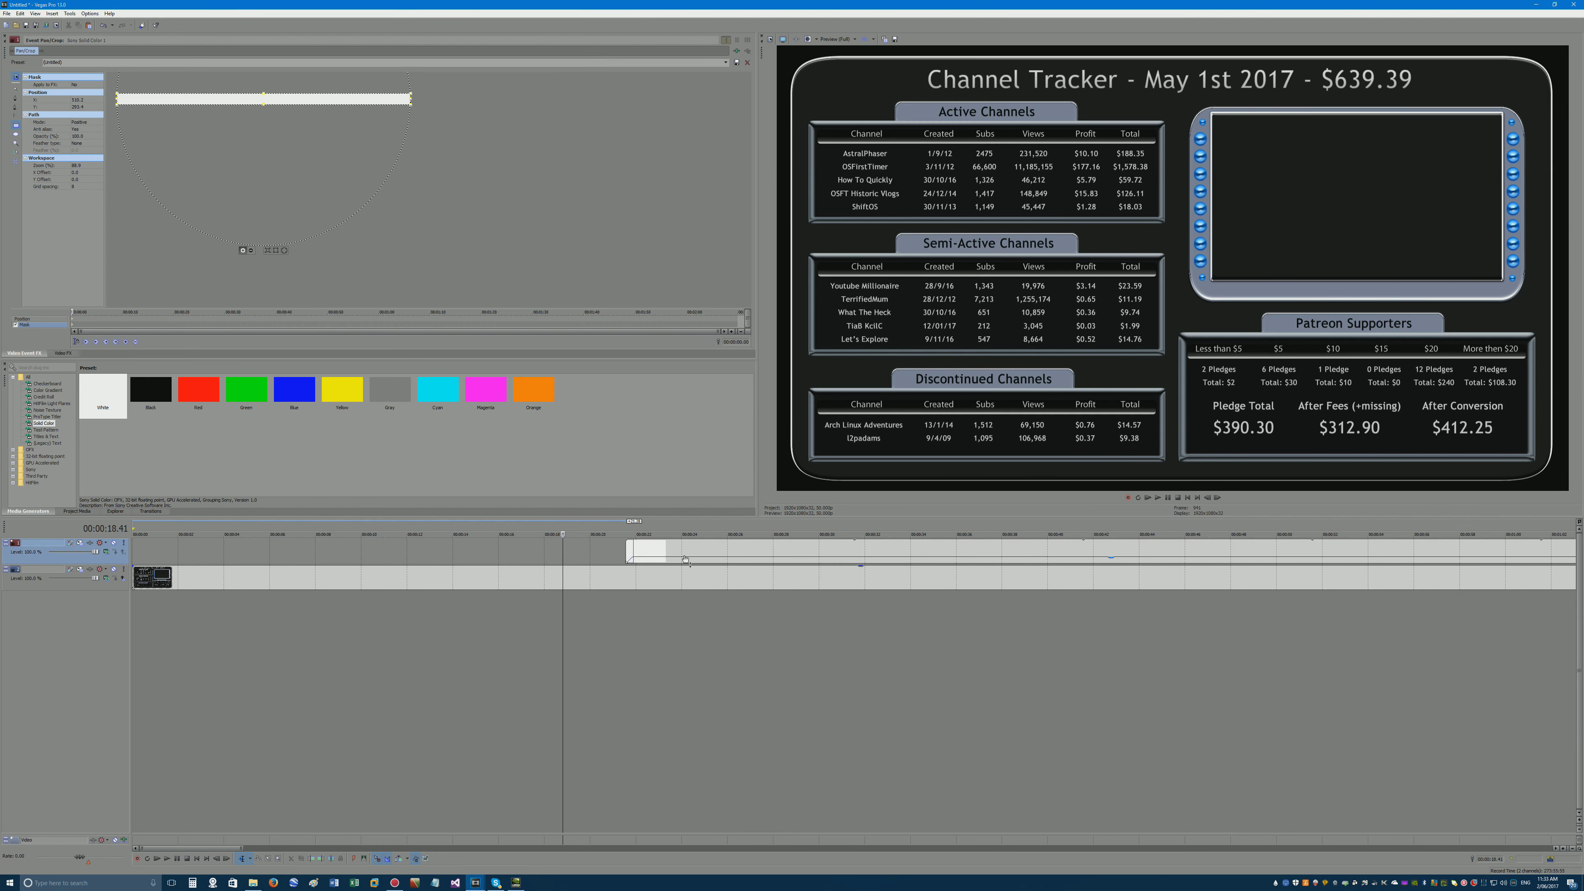
Try deleting the white highlight clip, and undo the deletion.
click(685, 561)
key(Delete)
click(629, 547)
key(ctrl+z)
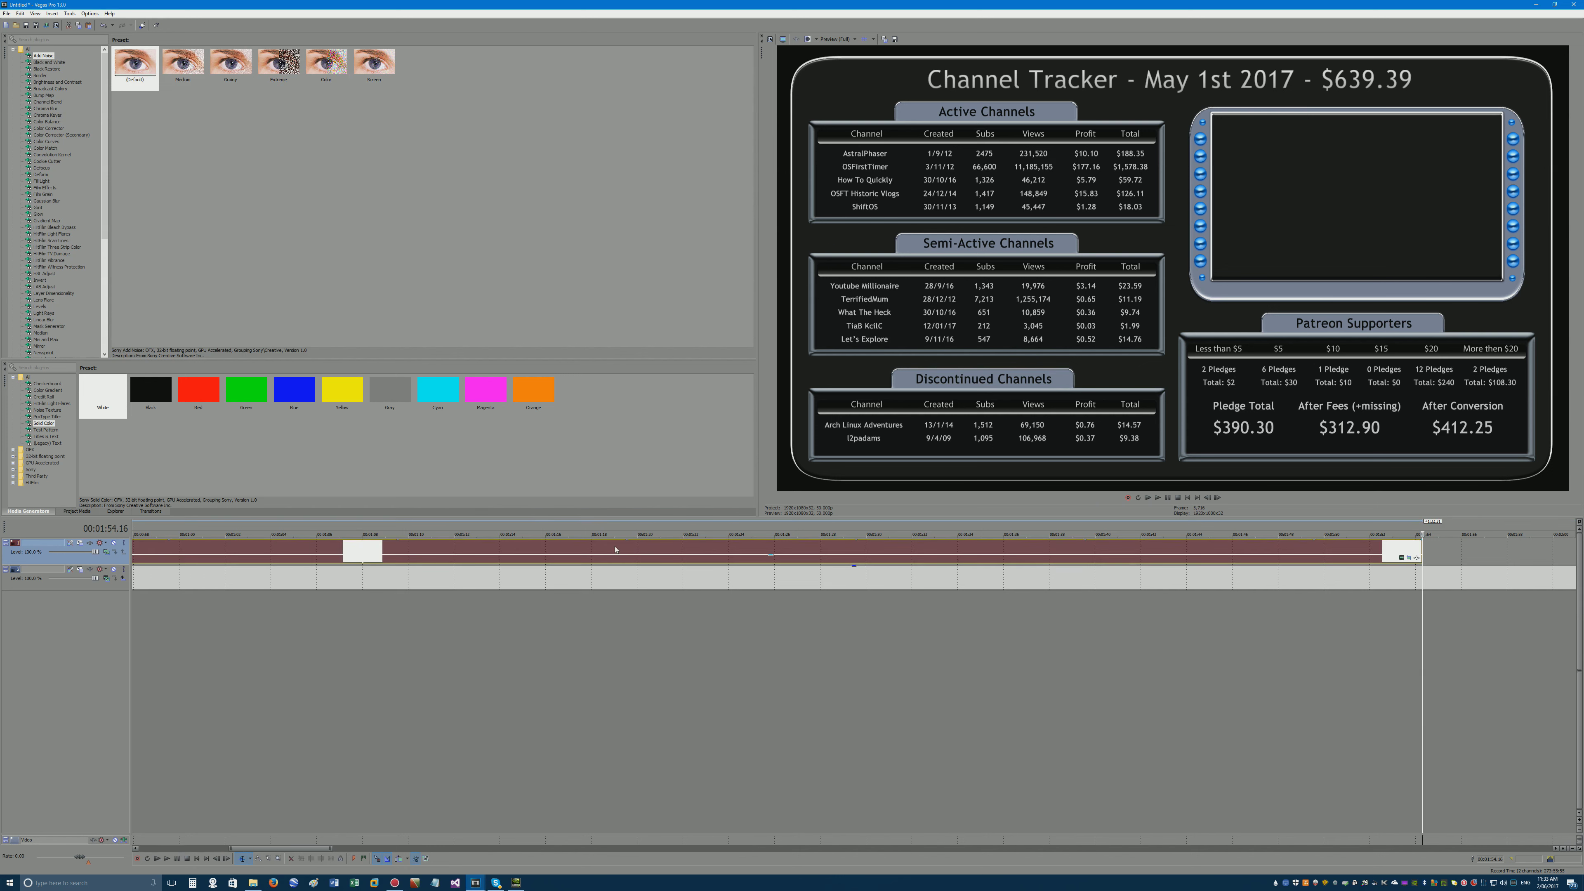
Play the start of the highlight clip again to check its fade-in, and view the clip's full length on the timeline.
scroll(607, 547, down, 4)
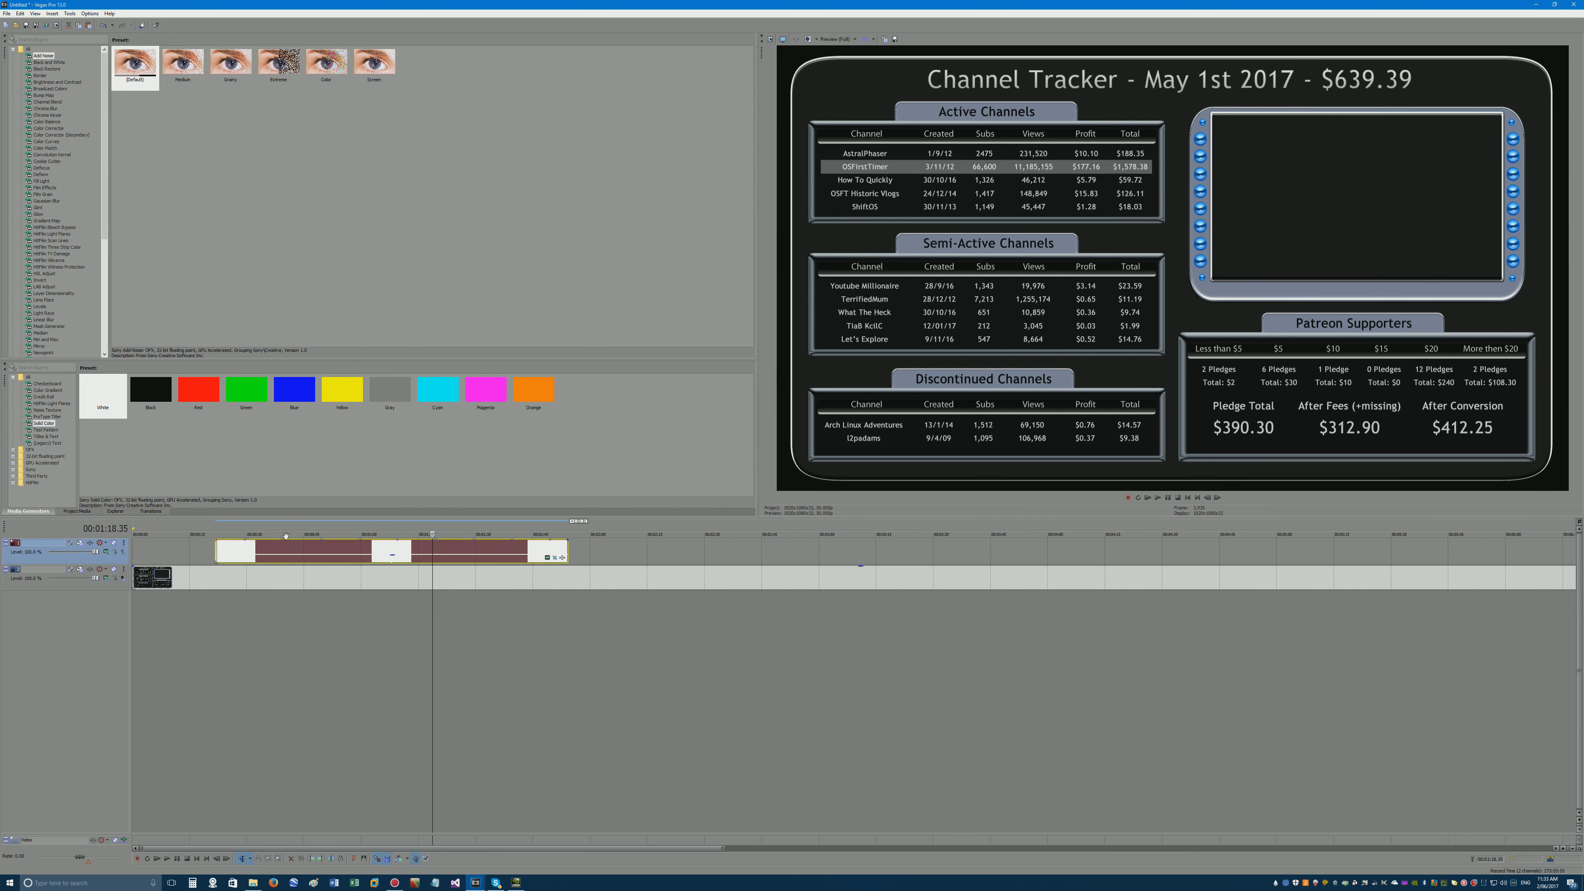
click(261, 535)
scroll(261, 549, up, 5)
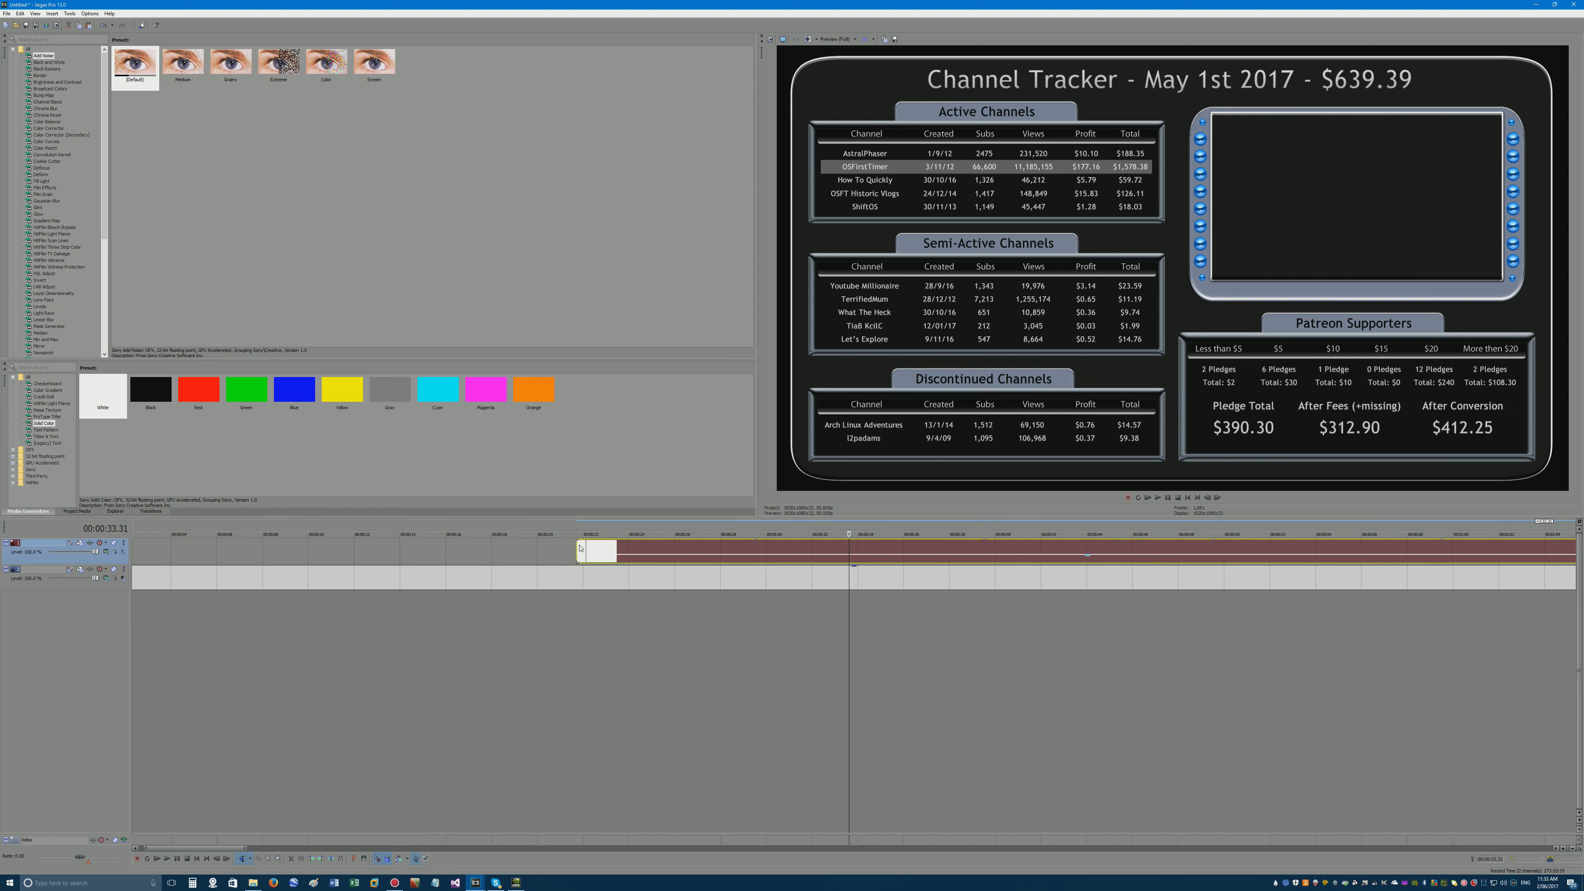
click(579, 548)
key(space)
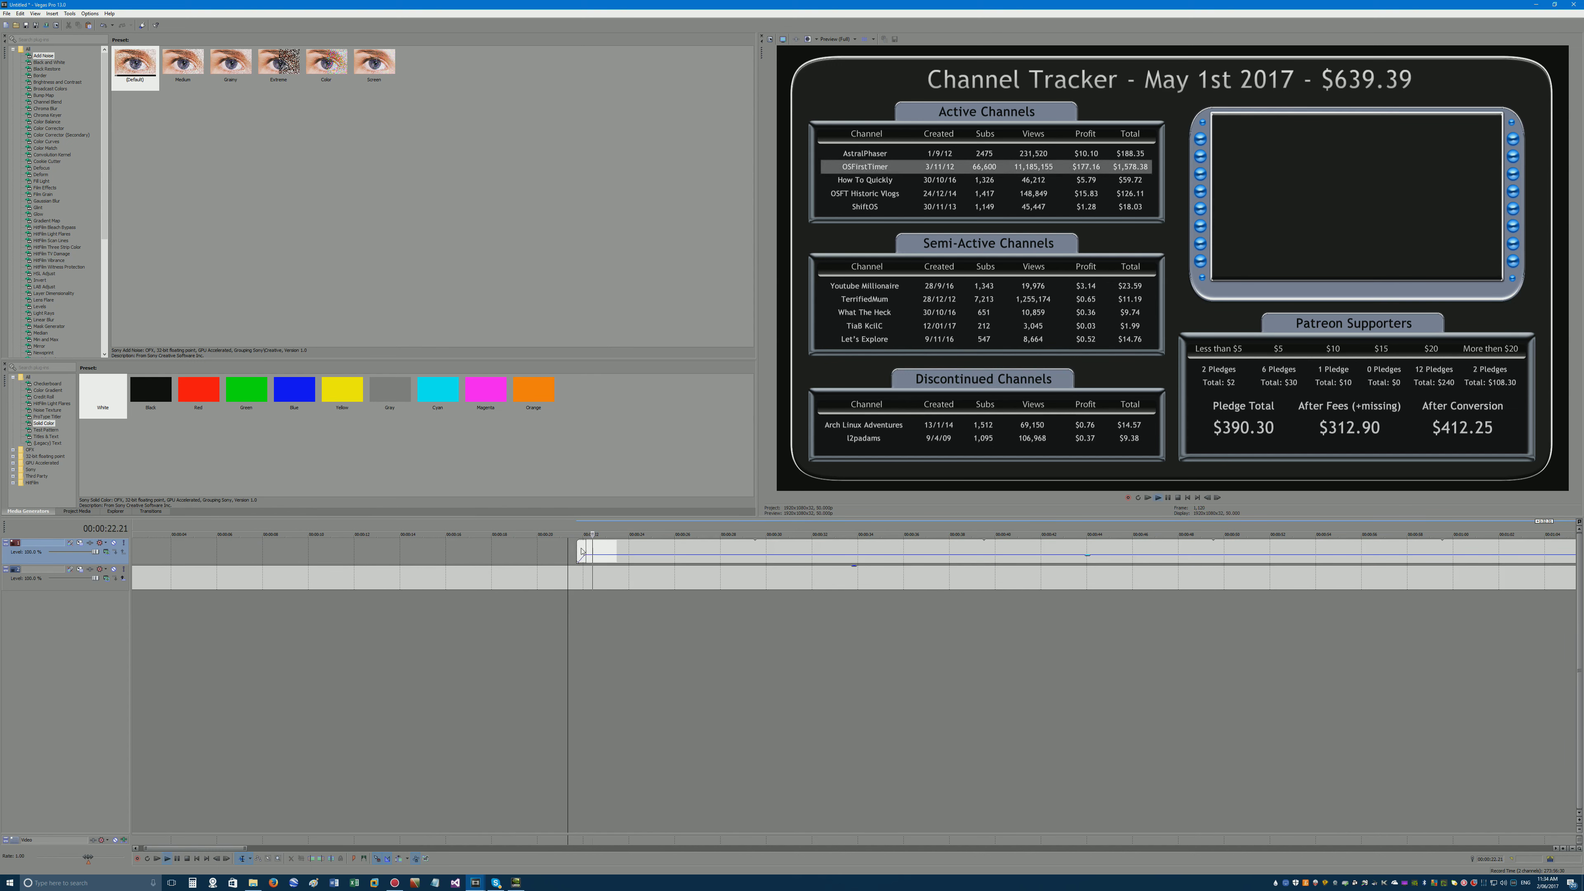
click(639, 550)
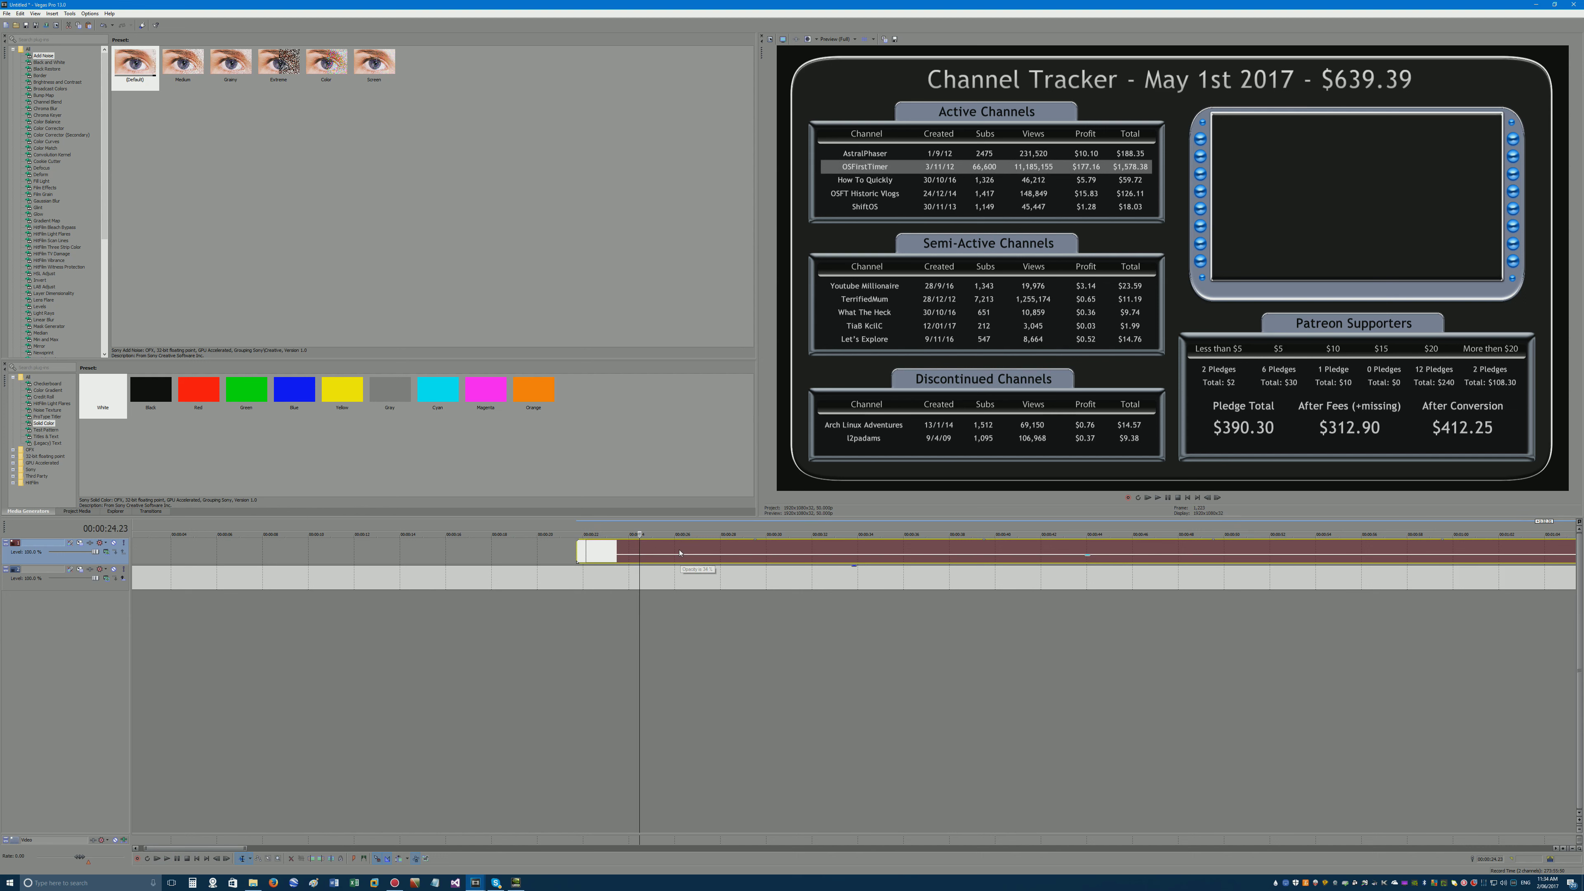
scroll(680, 553, down, 3)
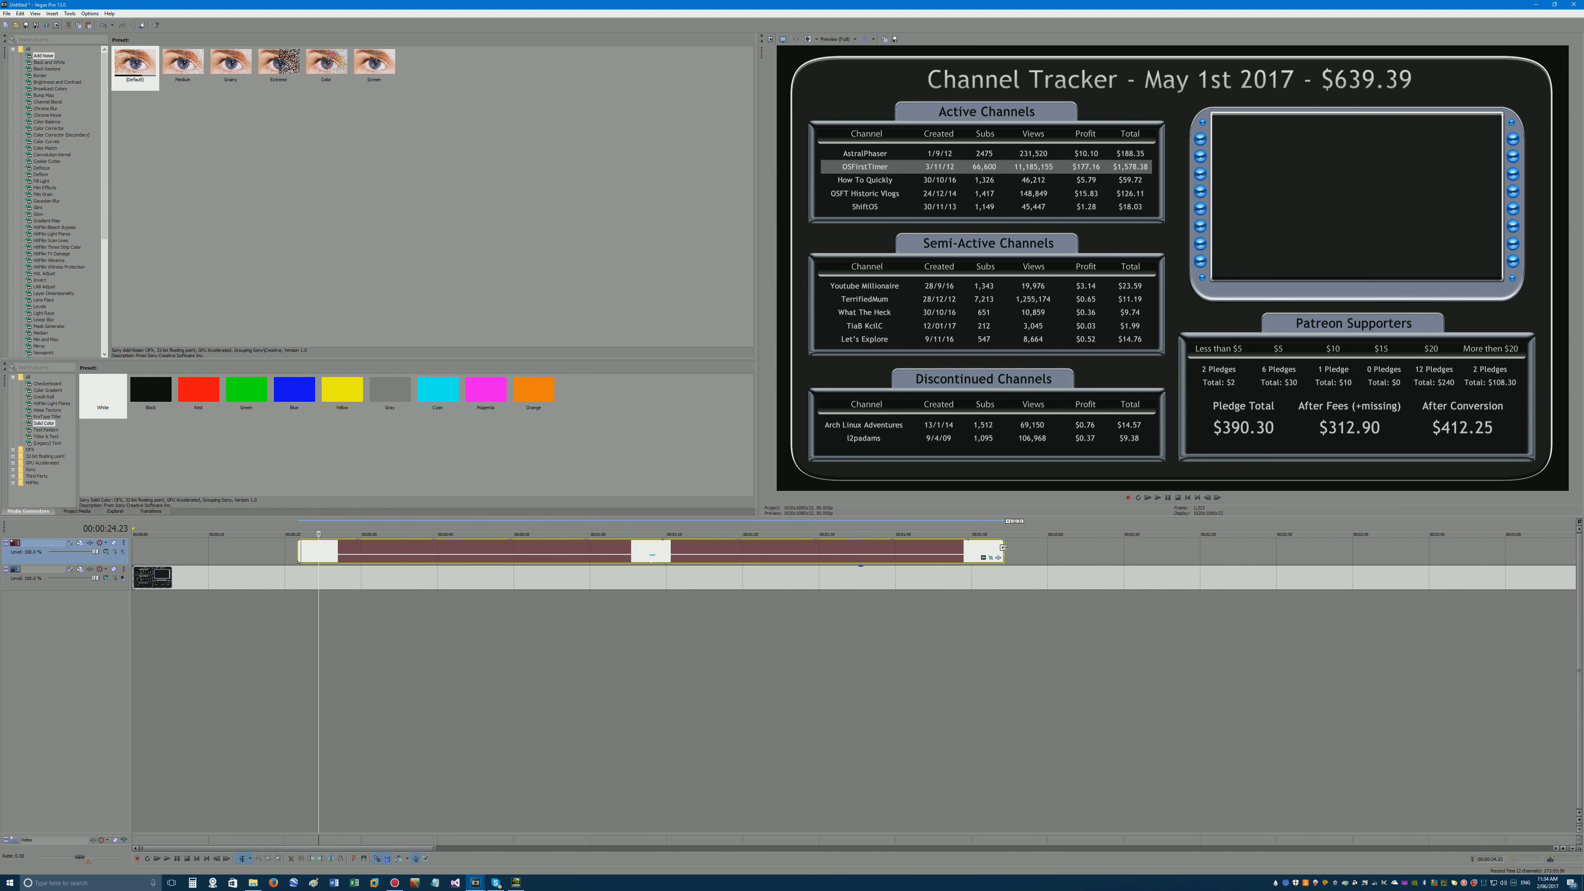
Shorten the white highlight clip to about 6 seconds and place a duplicate of it directly after the original.
drag(1003, 547, 344, 536)
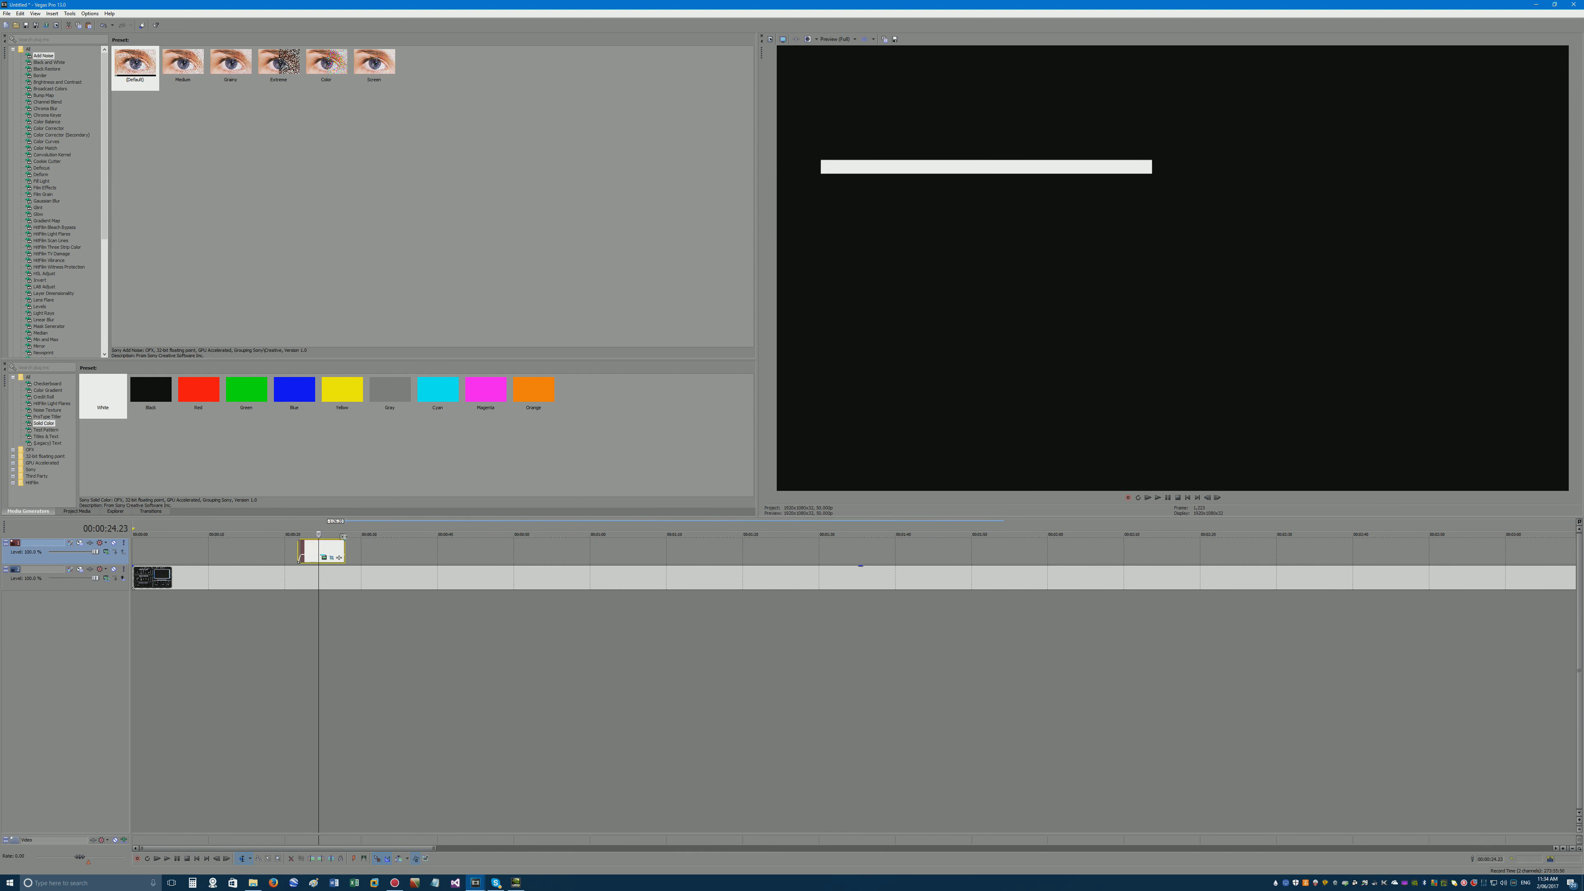
scroll(751, 555, up, 3)
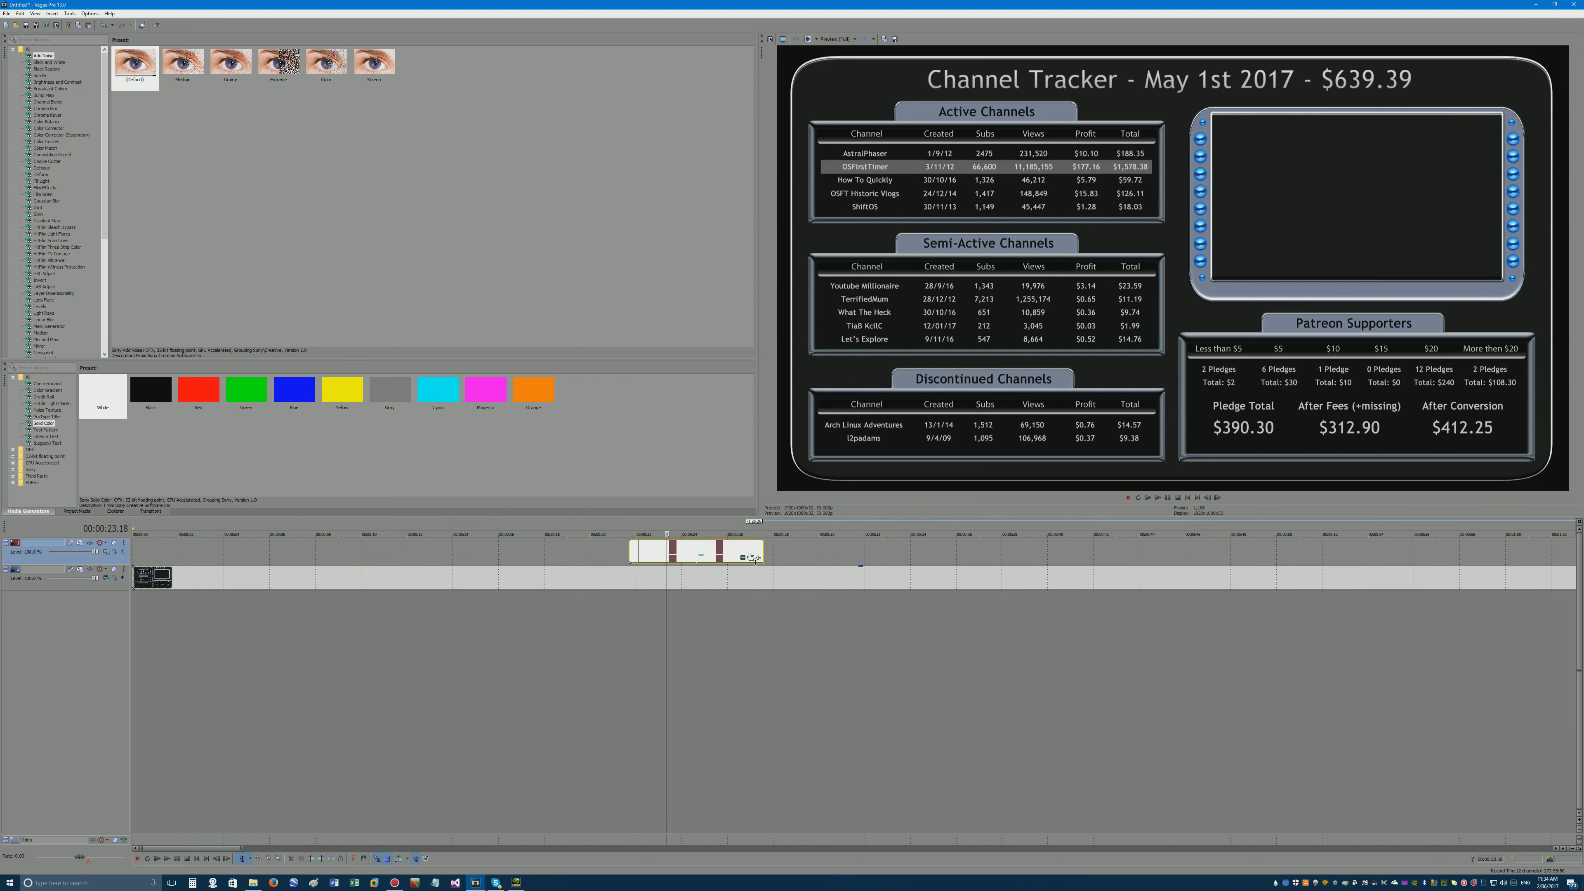
click(760, 549)
key(ctrl+b)
key(Return)
scroll(718, 565, up, 2)
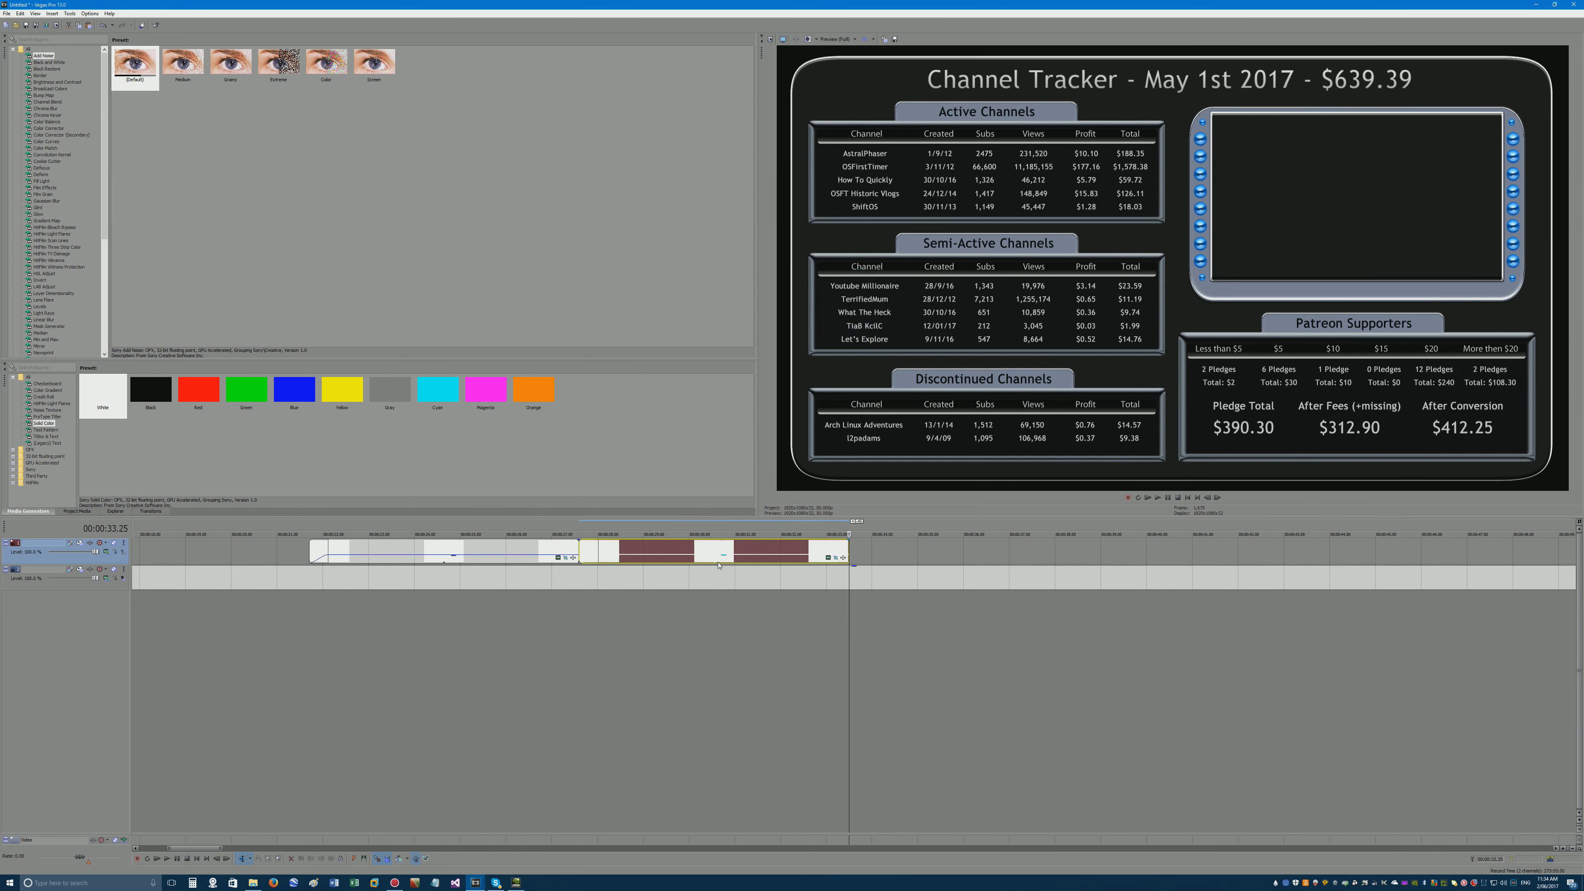
Add a short fade-out, a fraction of a second long, to the end of both highlight clips.
click(628, 547)
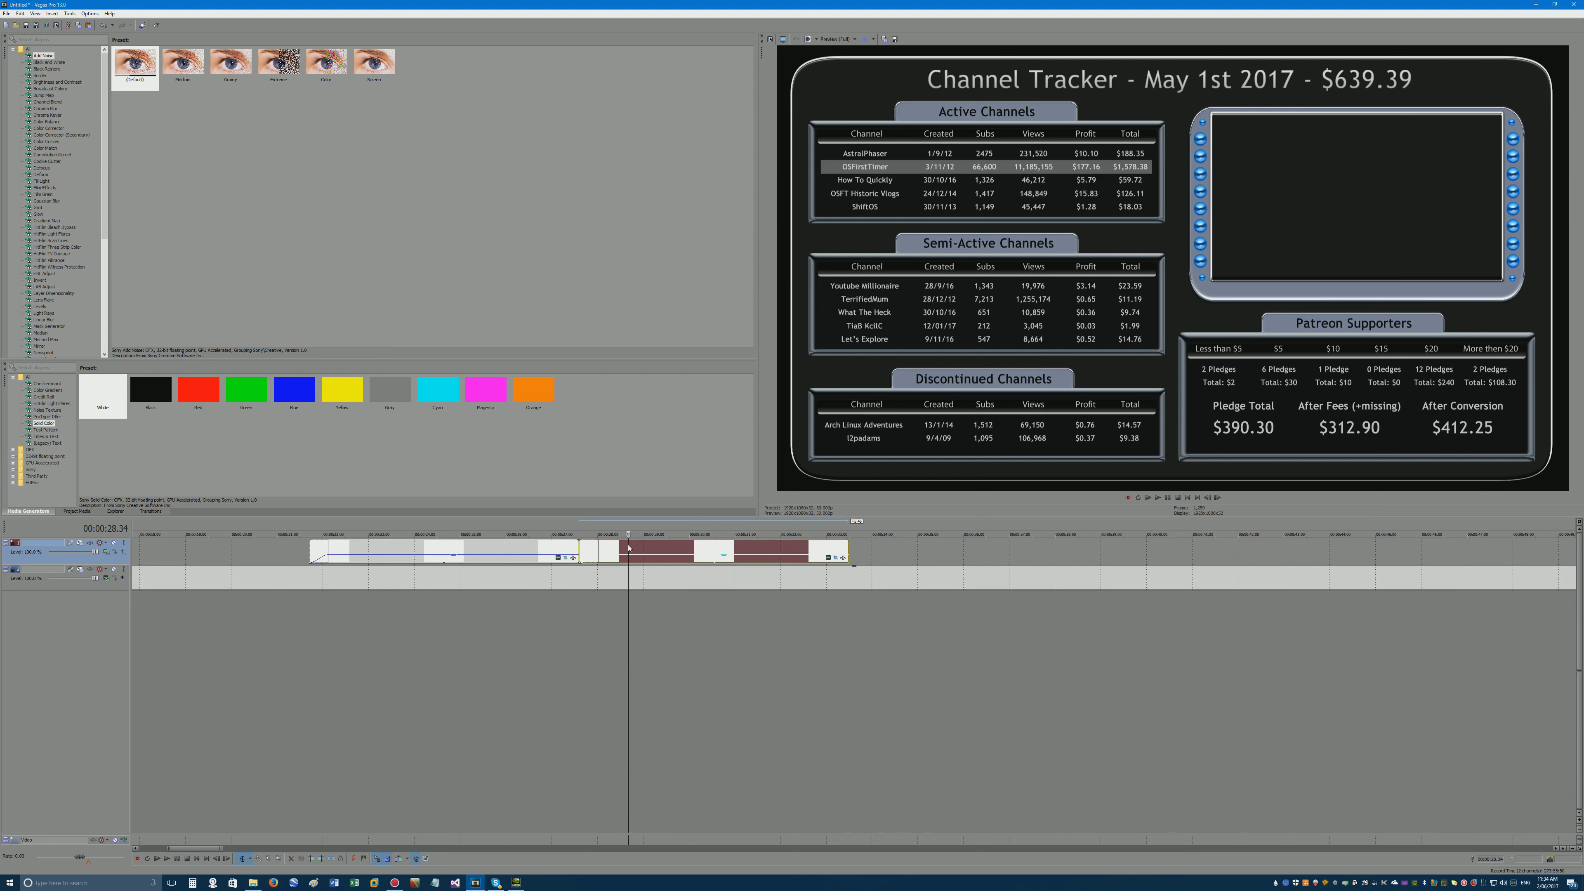
click(579, 542)
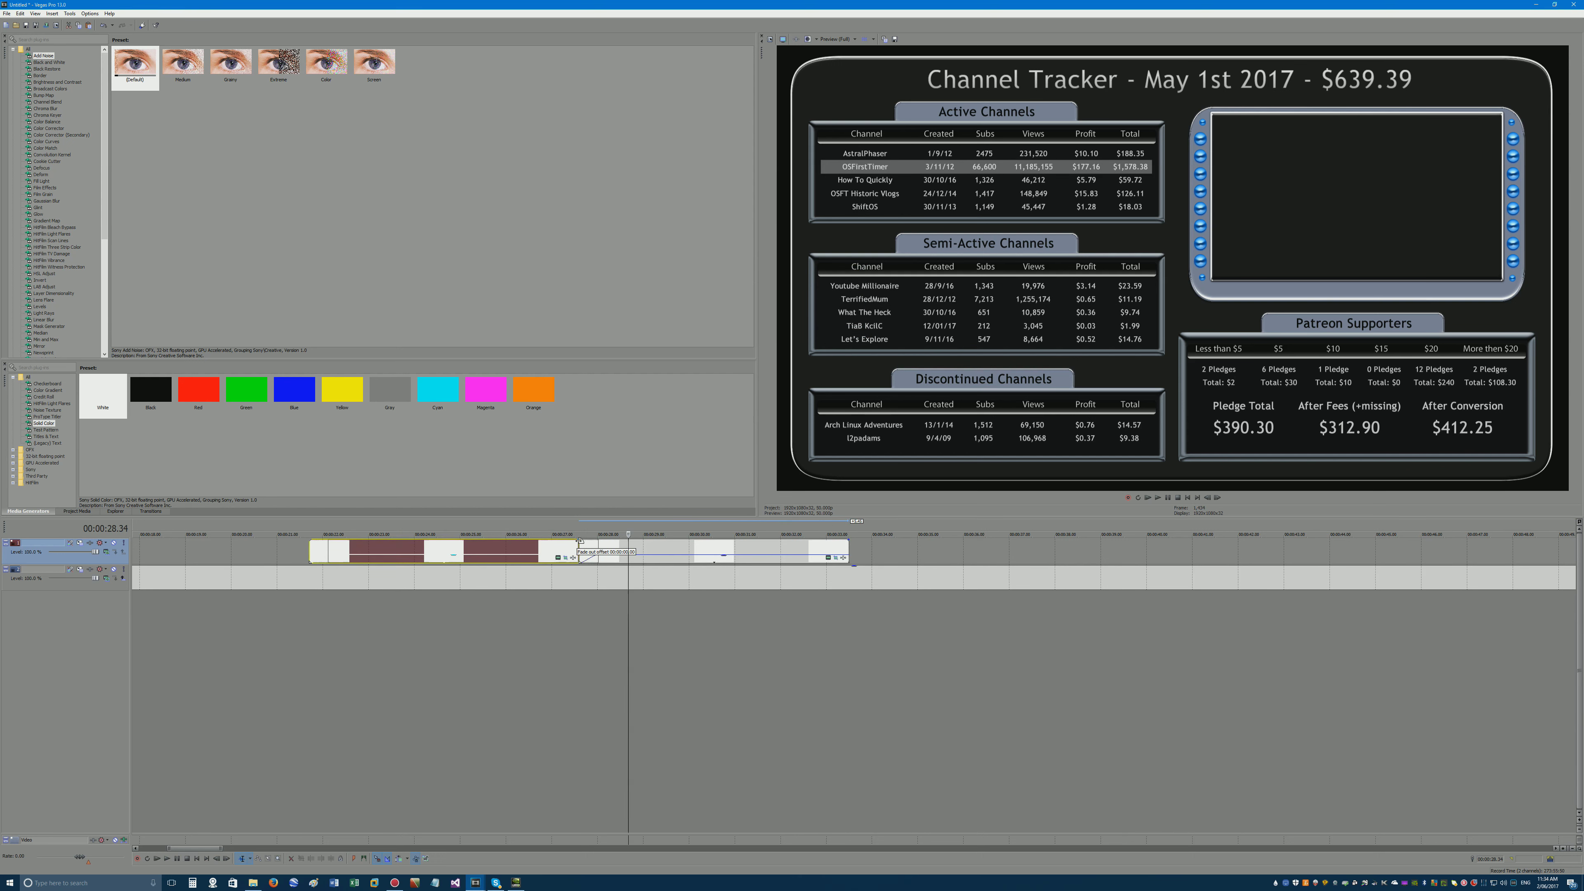
drag(579, 541, 560, 541)
click(683, 551)
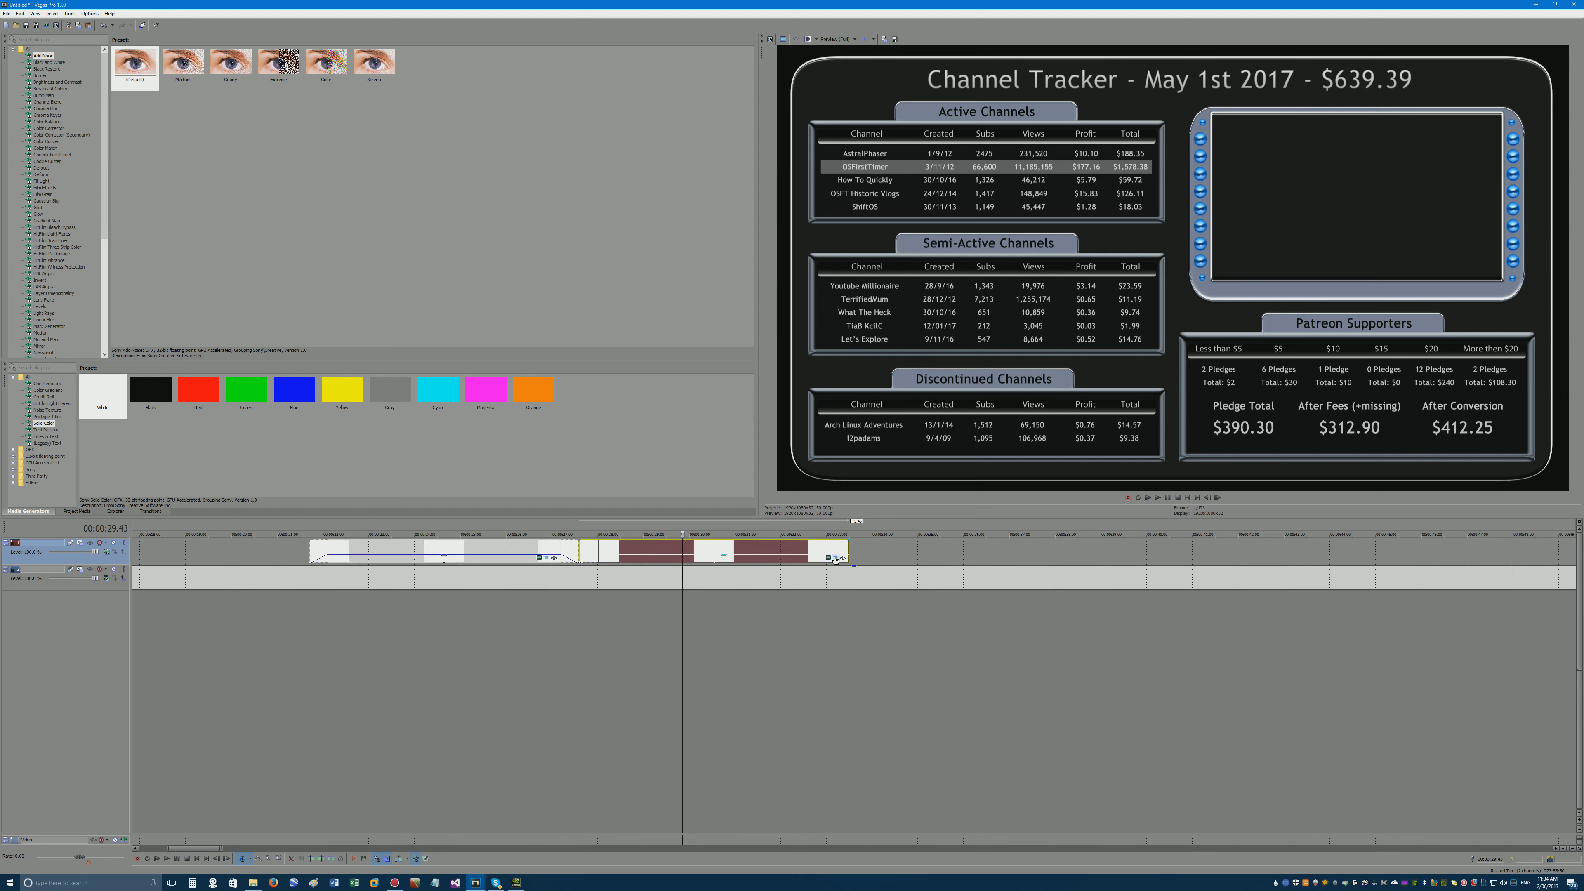
drag(847, 542, 830, 555)
Reposition the second clip's highlight in Event Pan/Crop so that it covers the How To Quickly row.
click(816, 557)
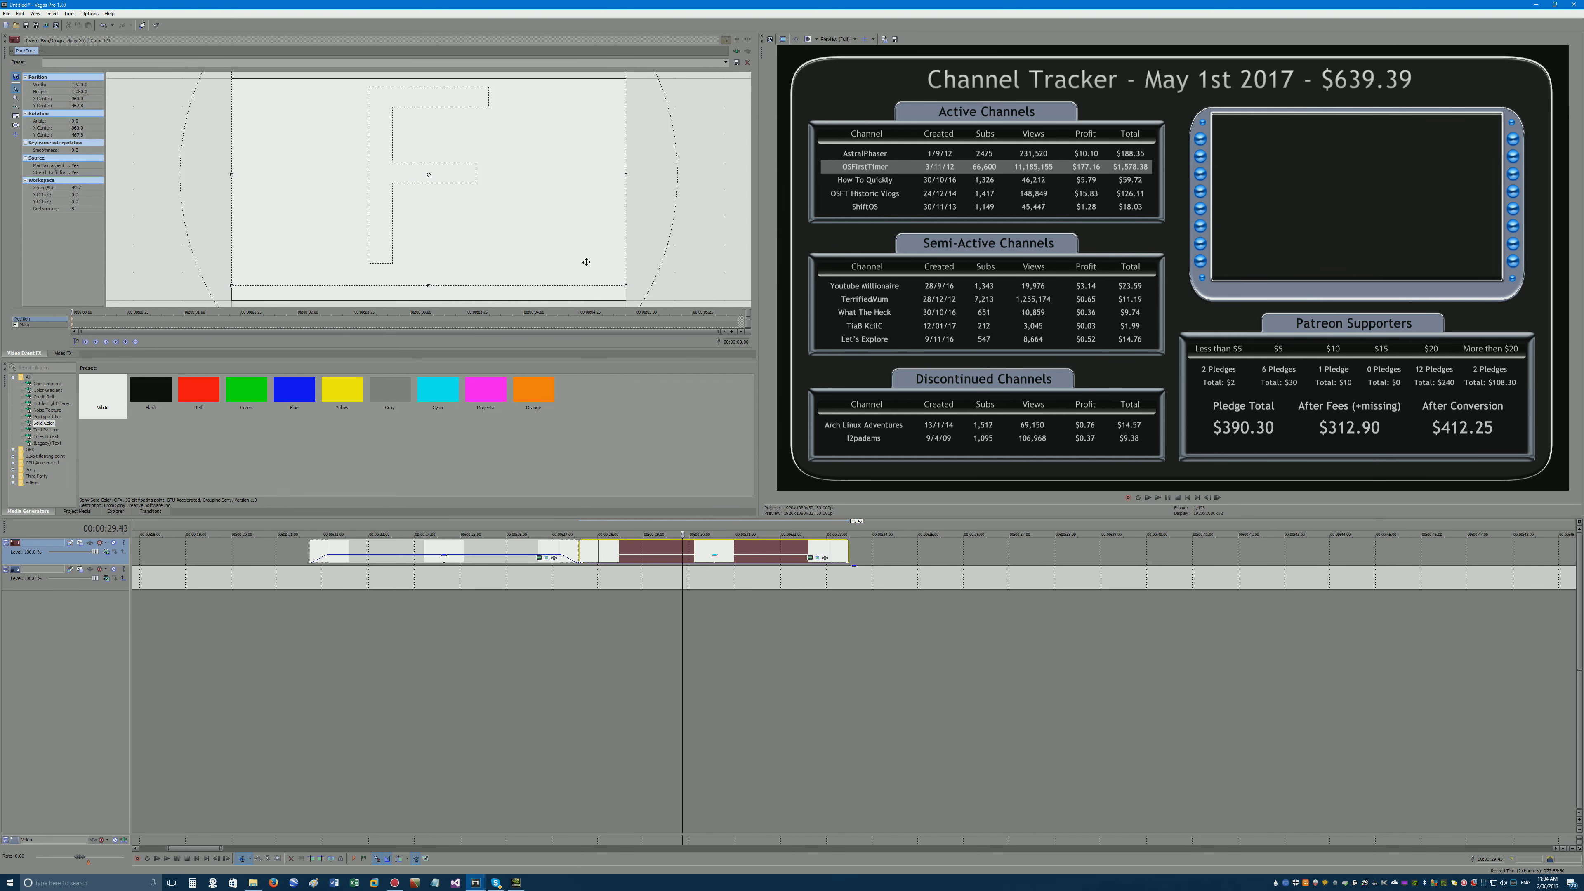
drag(586, 262, 586, 261)
key(Up)
key(Up)
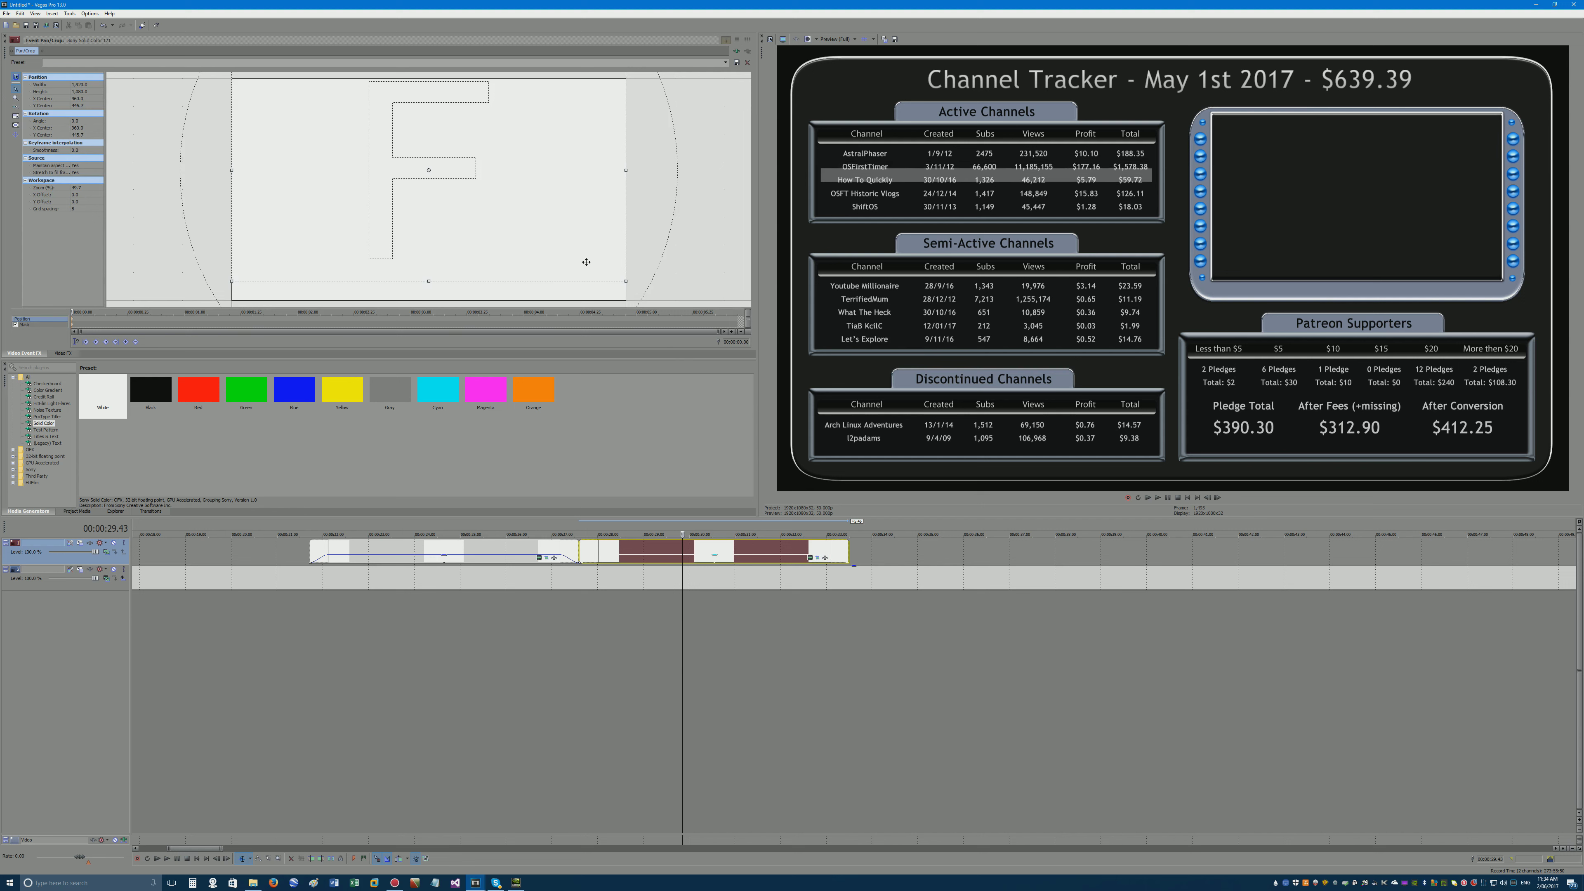
scroll(590, 239, up, 5)
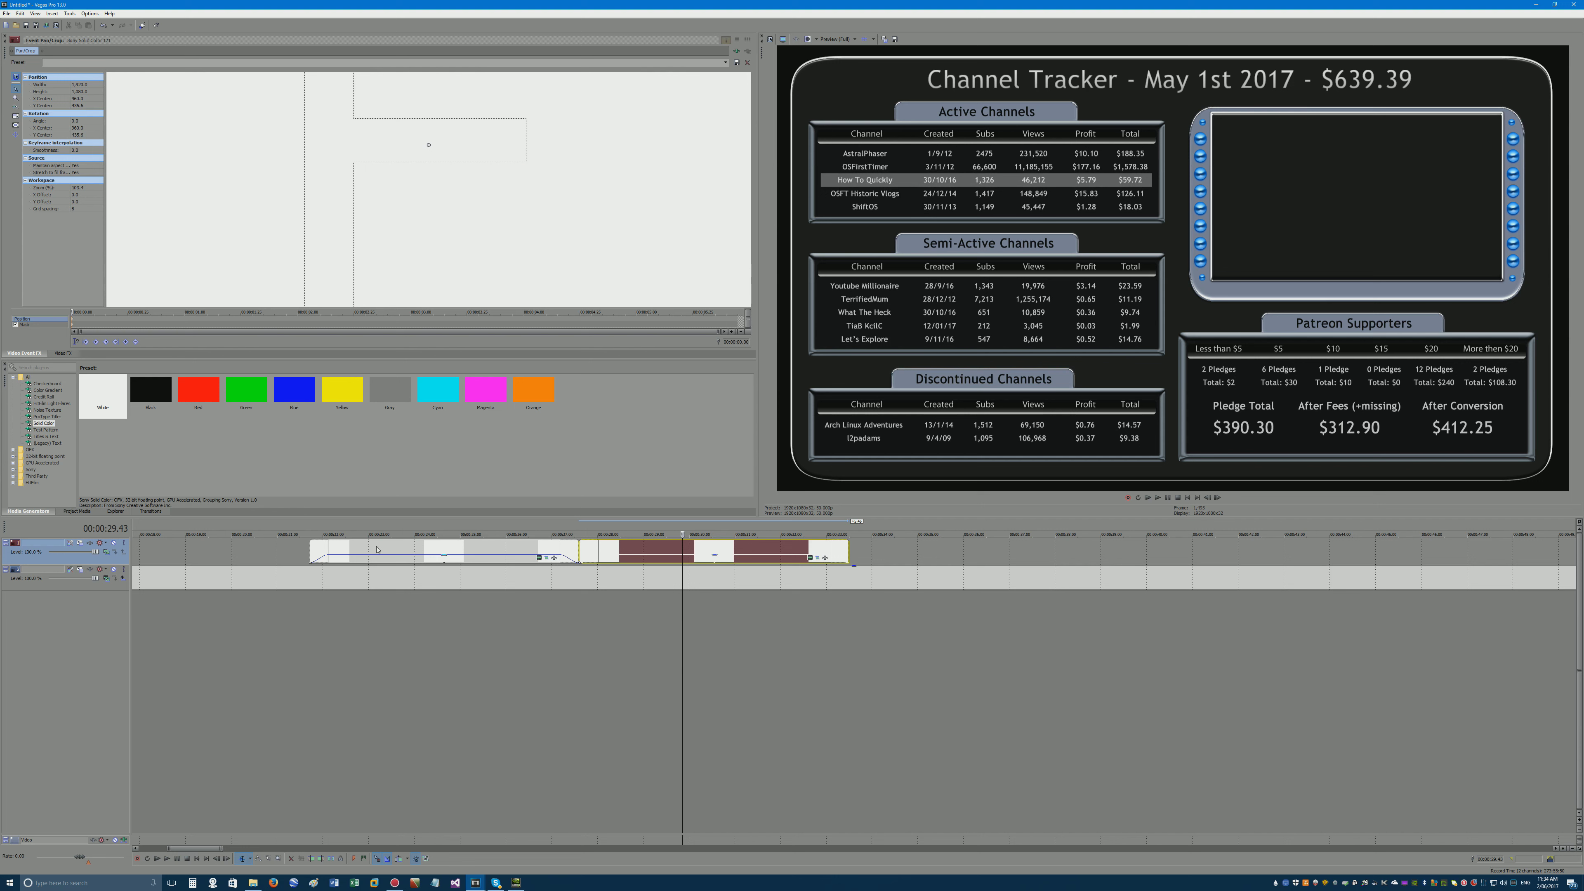
Play back both highlight clips from before the first one and check the change from OSFirstTimer to How To Quickly.
click(294, 553)
key(space)
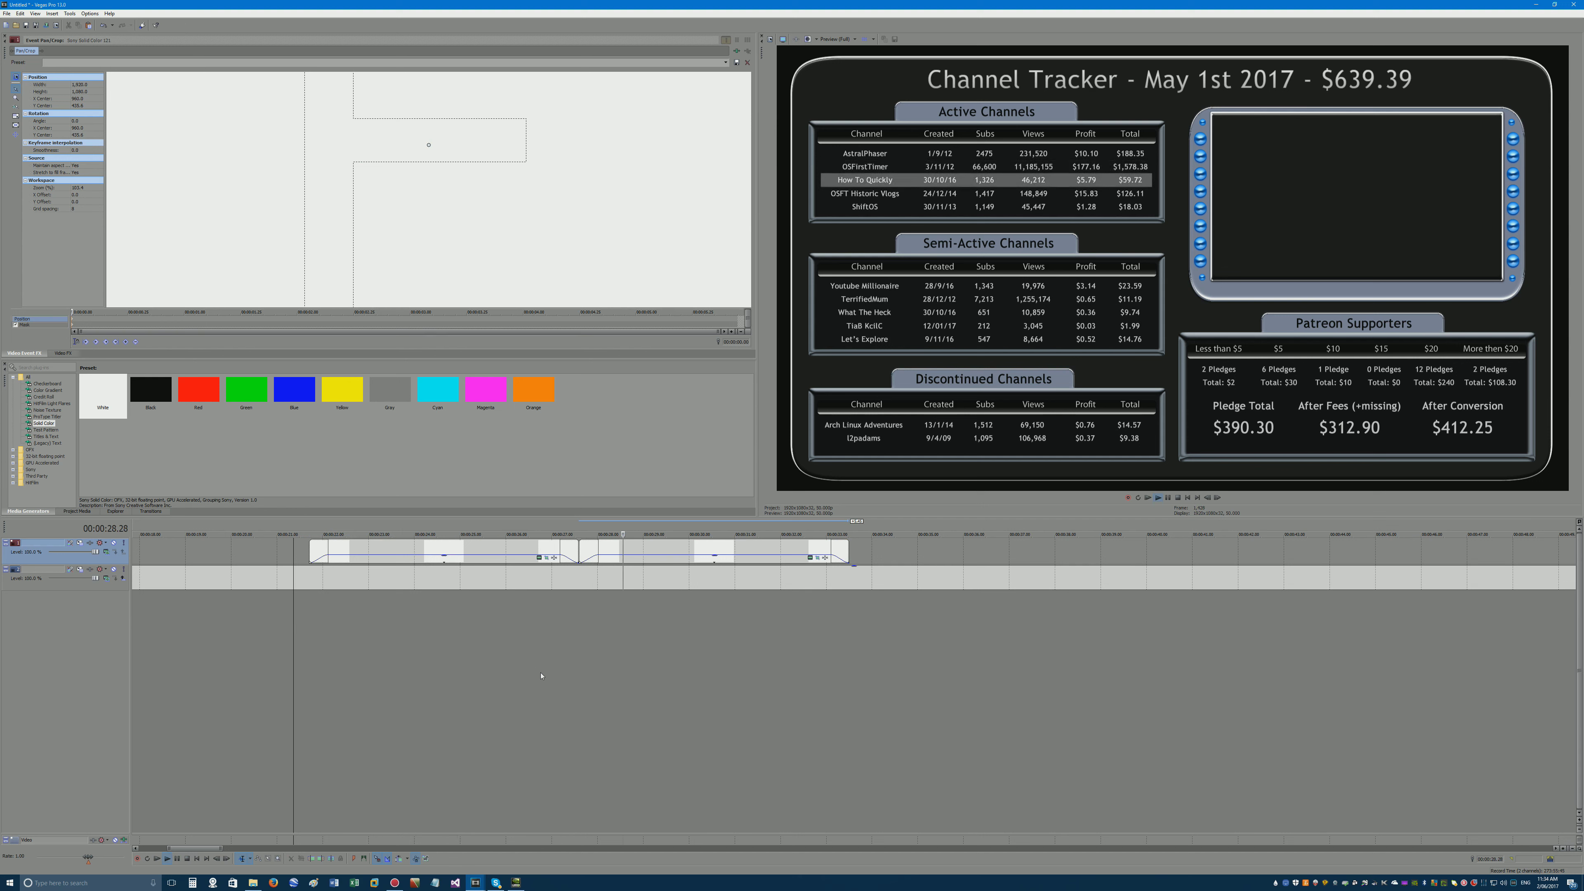
click(686, 555)
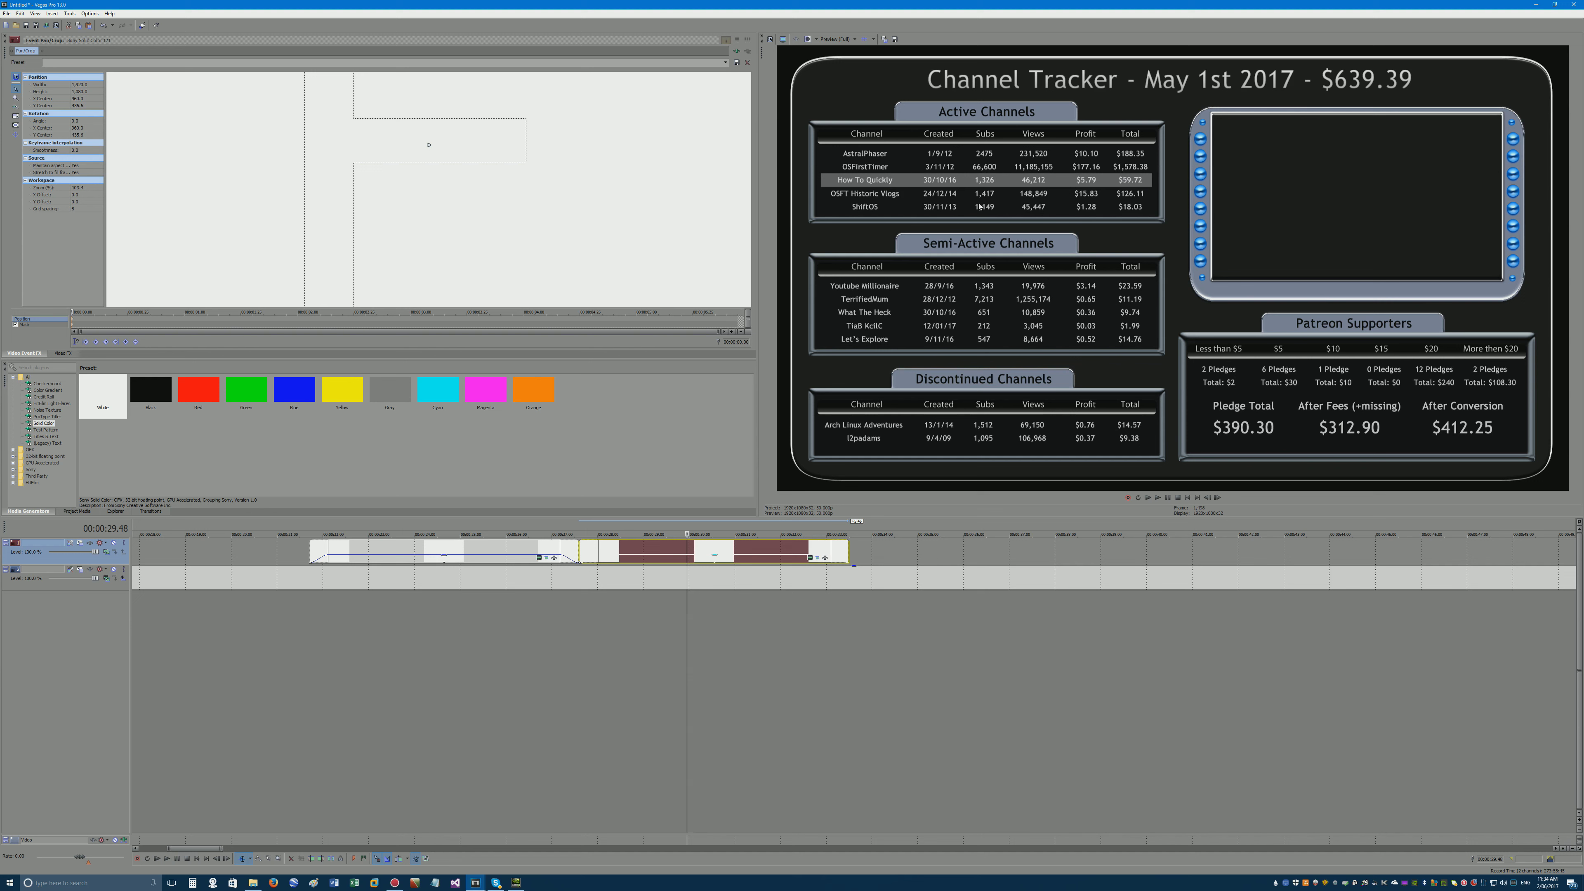
drag(720, 557, 708, 556)
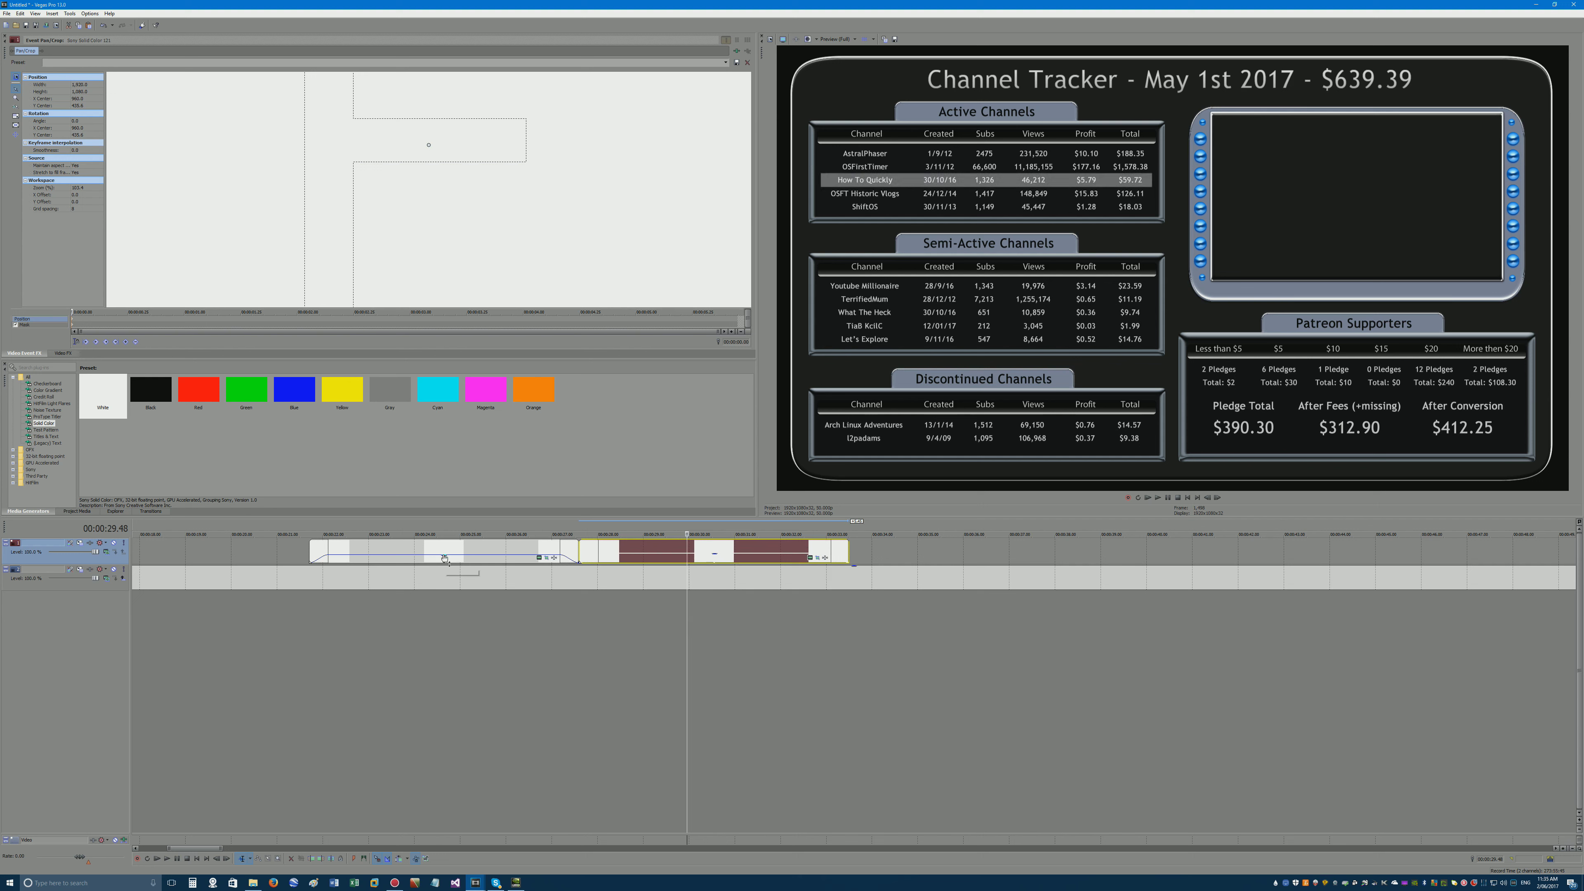
click(745, 561)
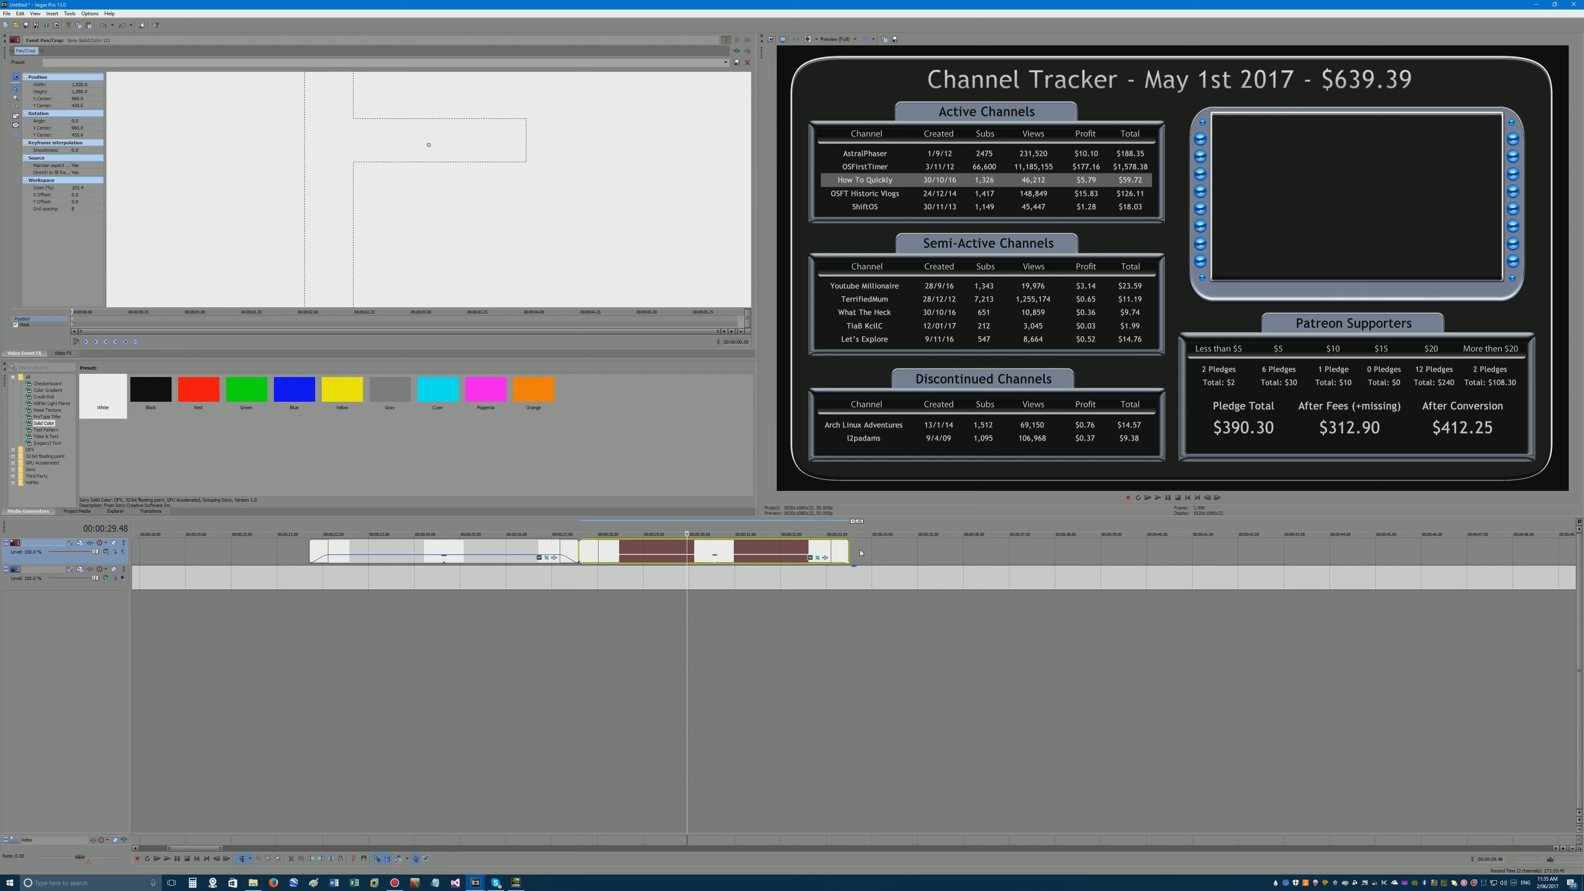
click(788, 553)
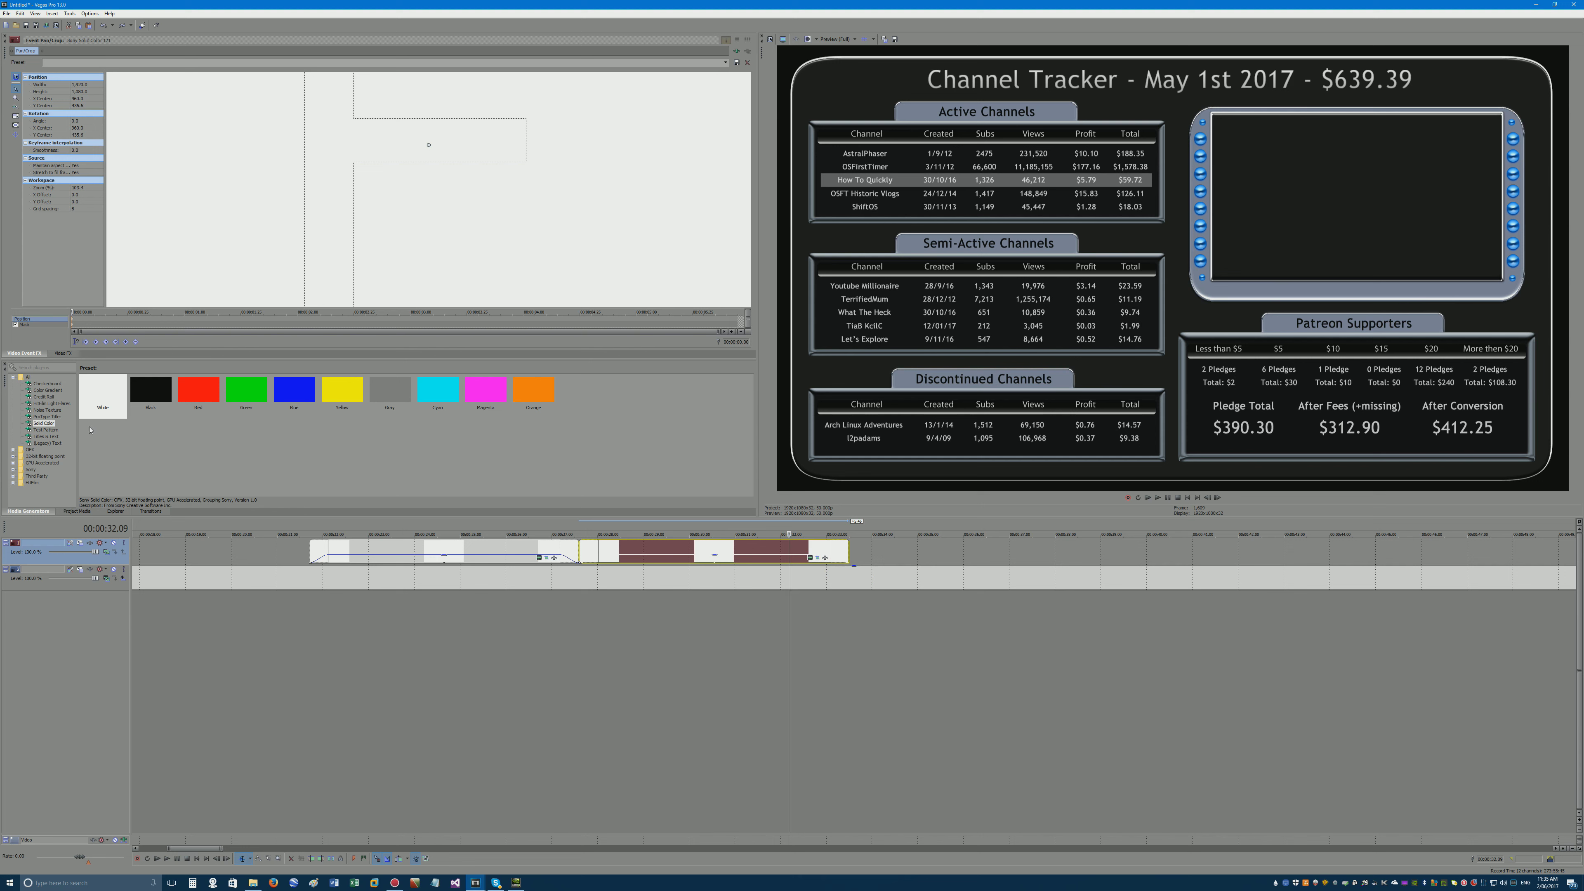
Insert a new video track on top and add a Soft Shadow legacy text clip to it above the second highlight.
click(54, 443)
right_click(88, 637)
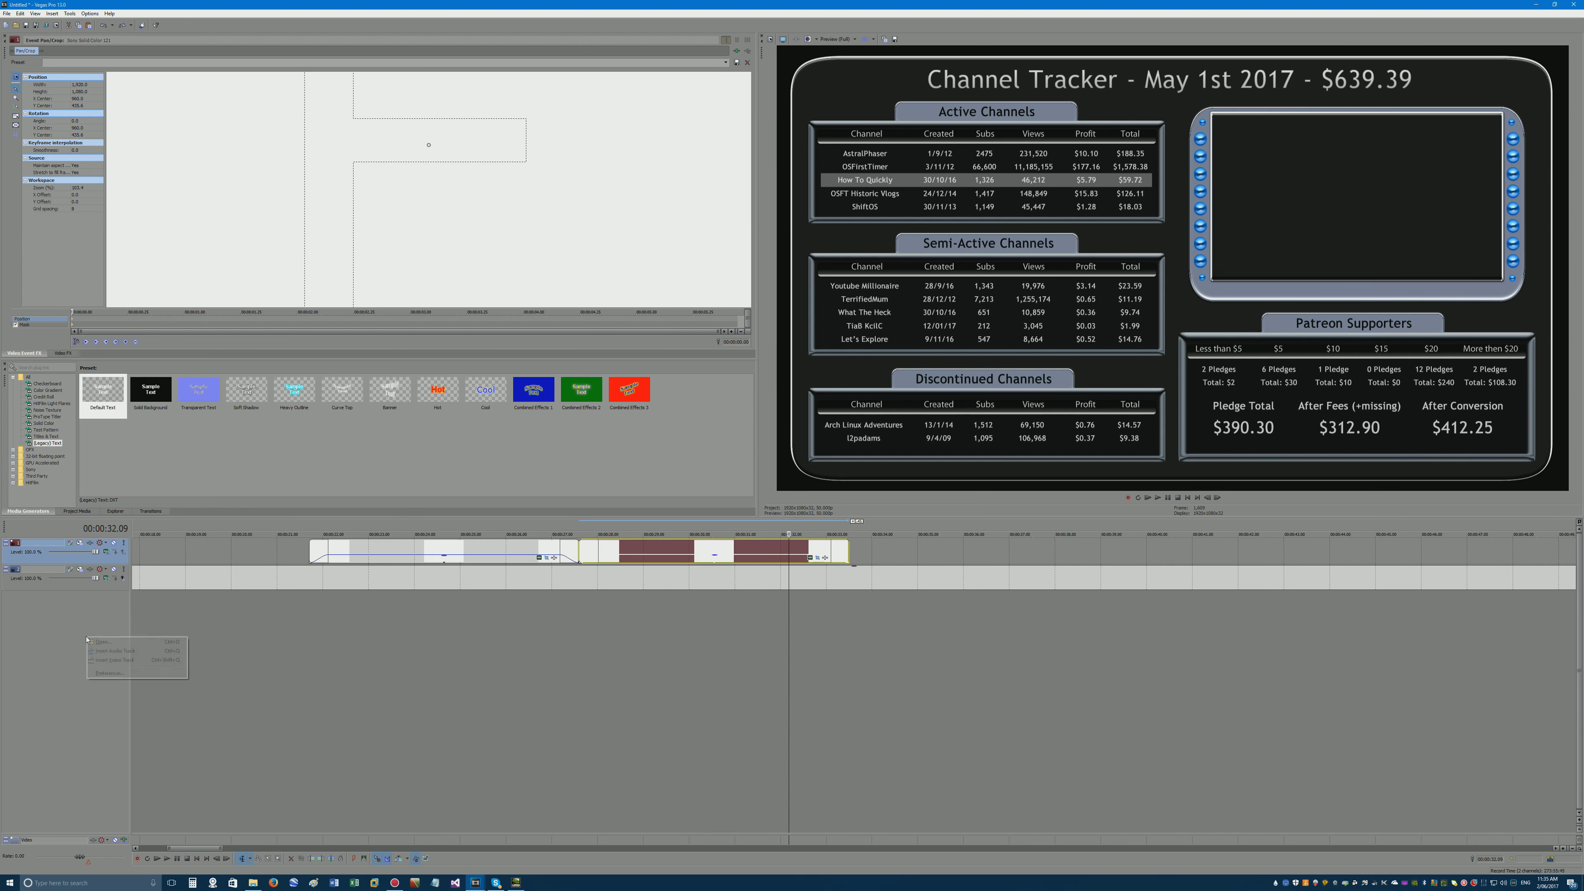
click(130, 651)
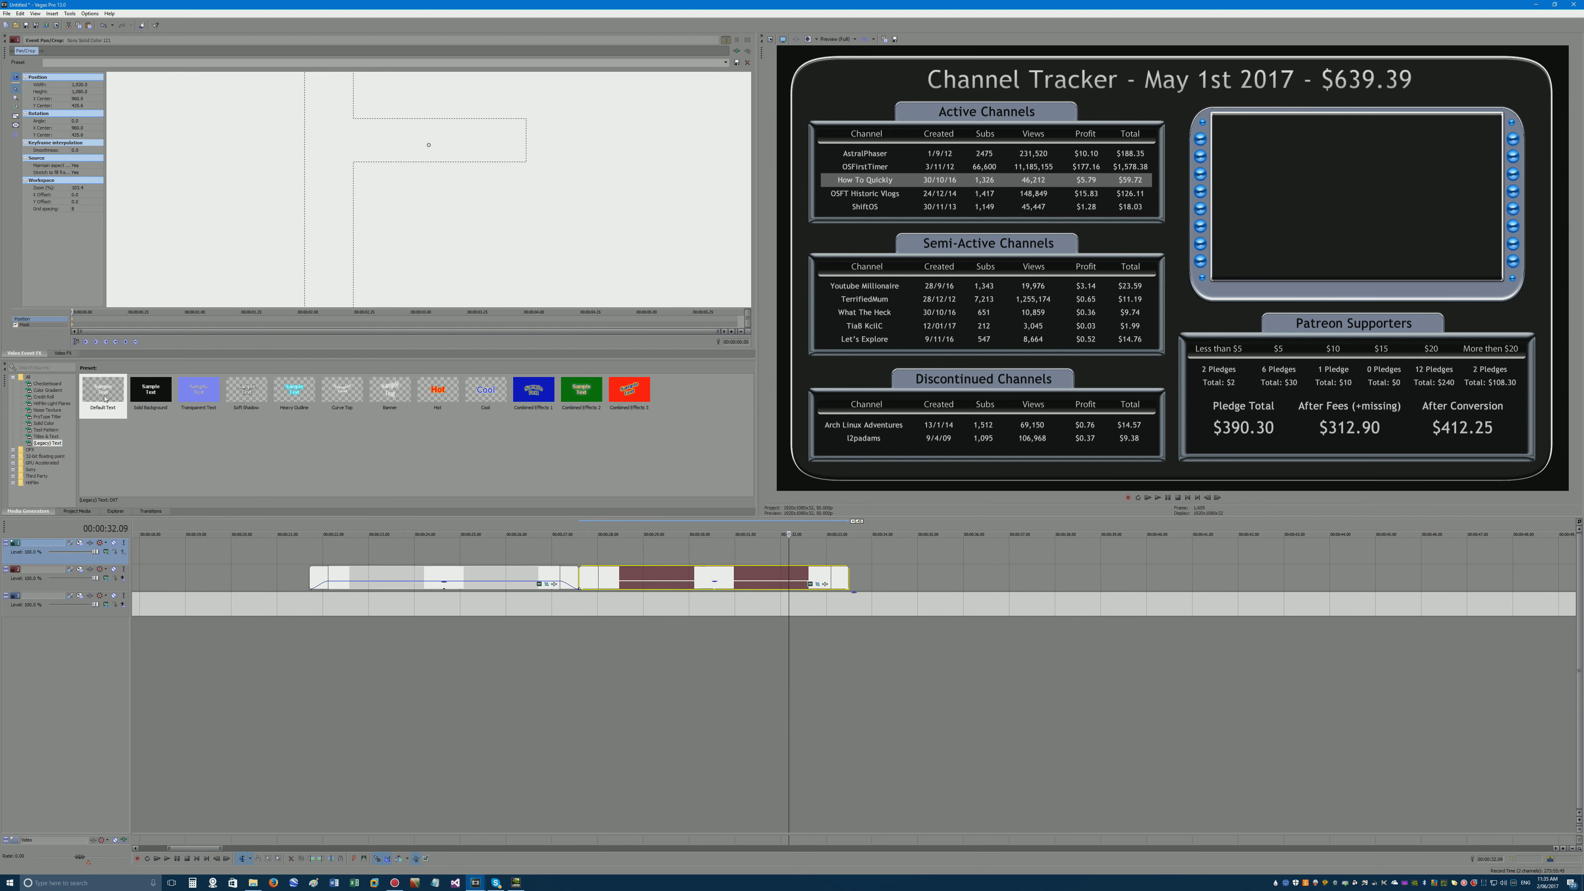
drag(246, 391, 404, 555)
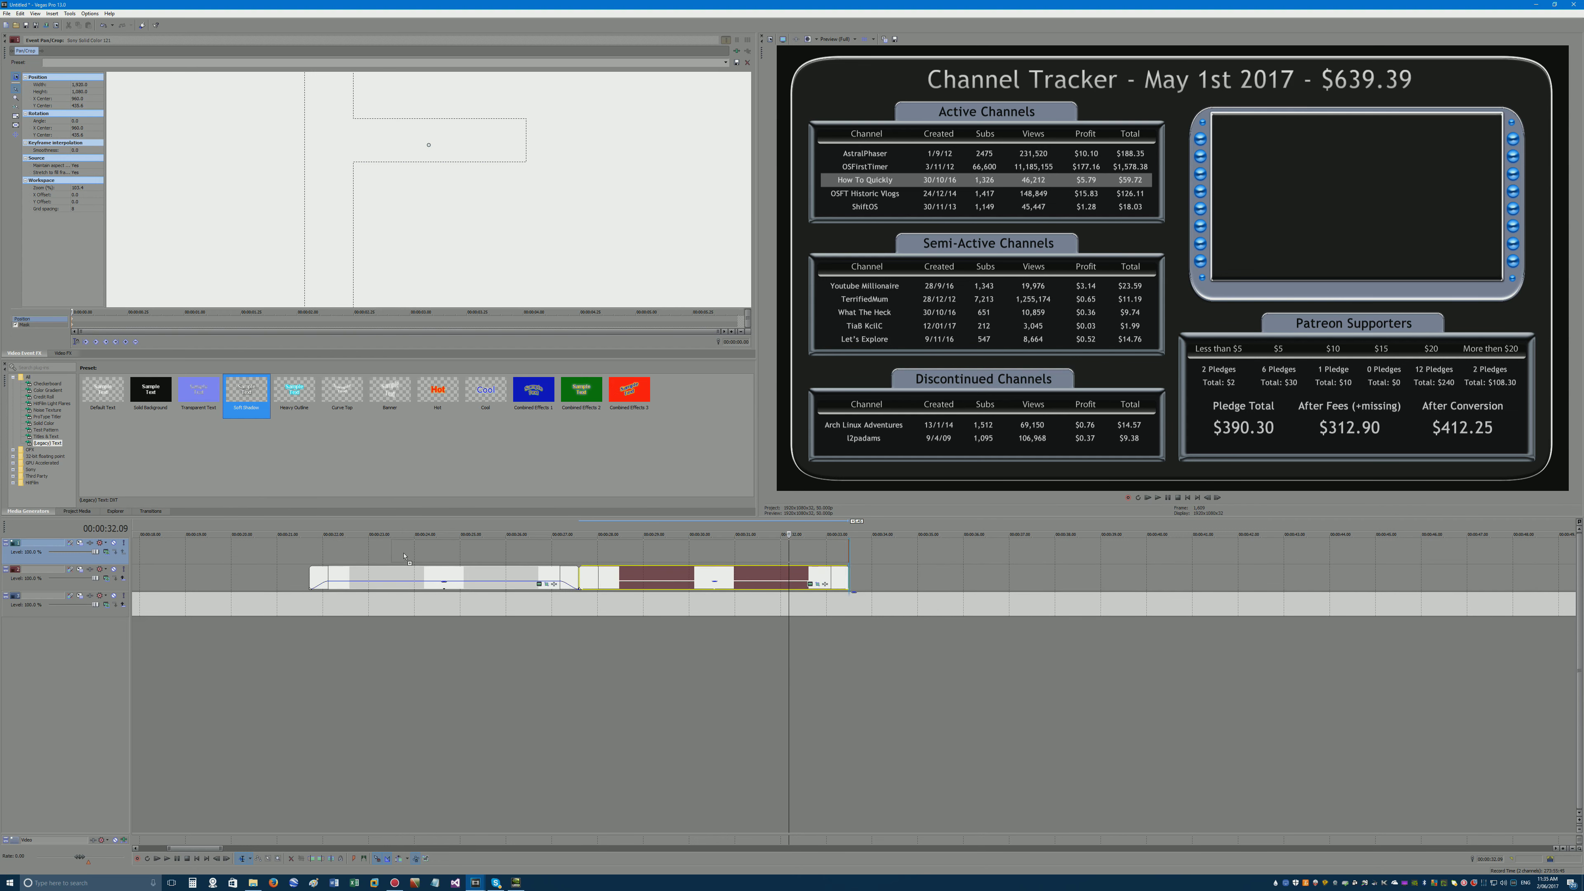
drag(604, 554, 604, 554)
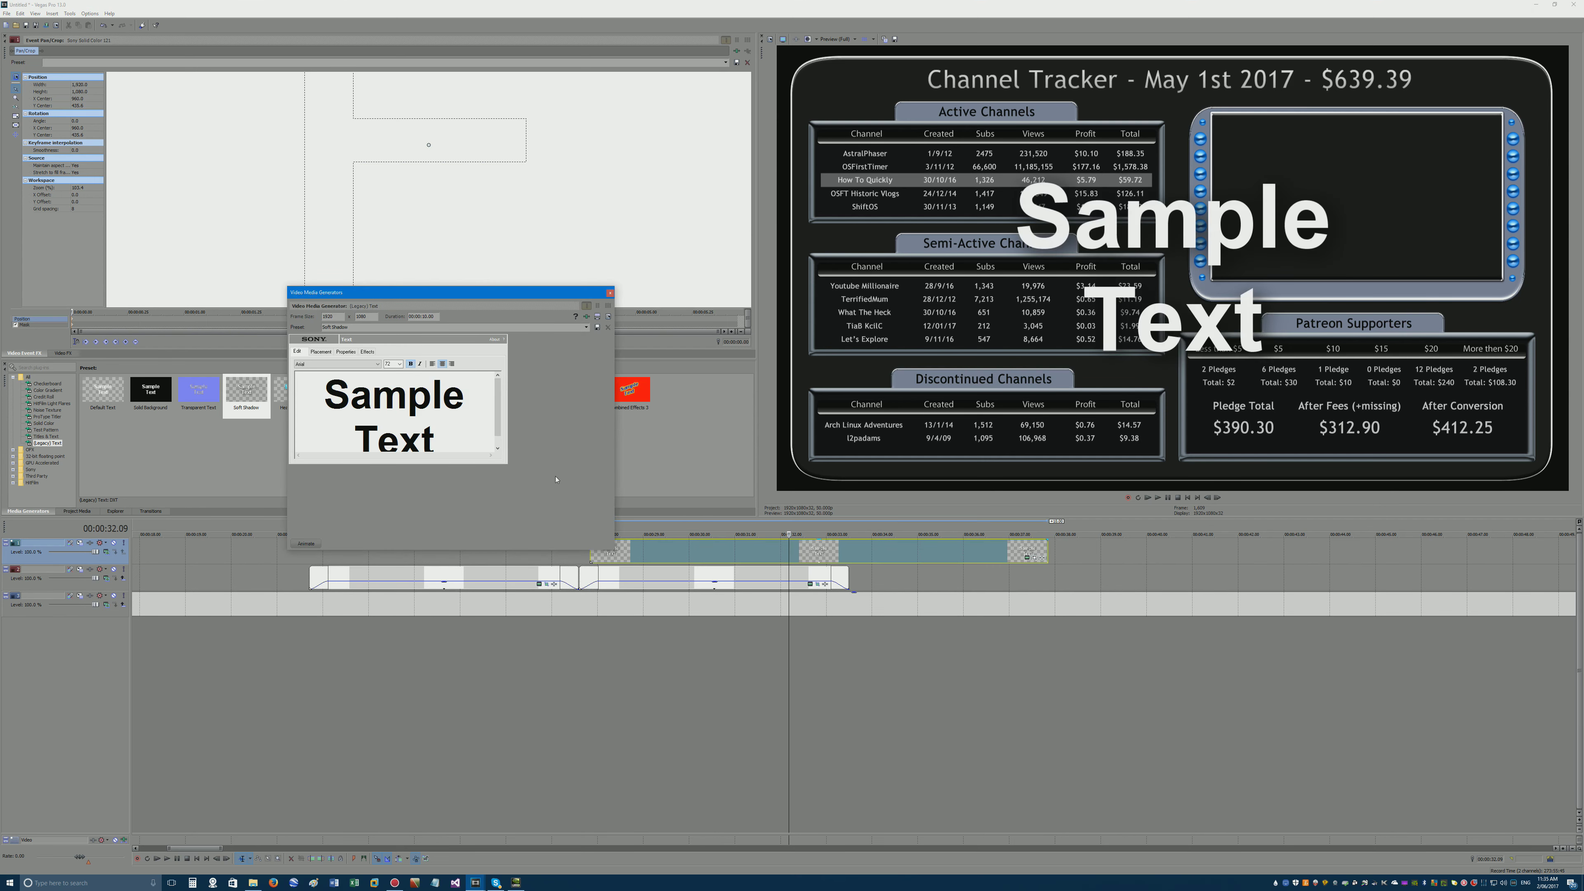
Replace the sample text with "How To Quickly Fry An Egg".
key(ctrl+a)
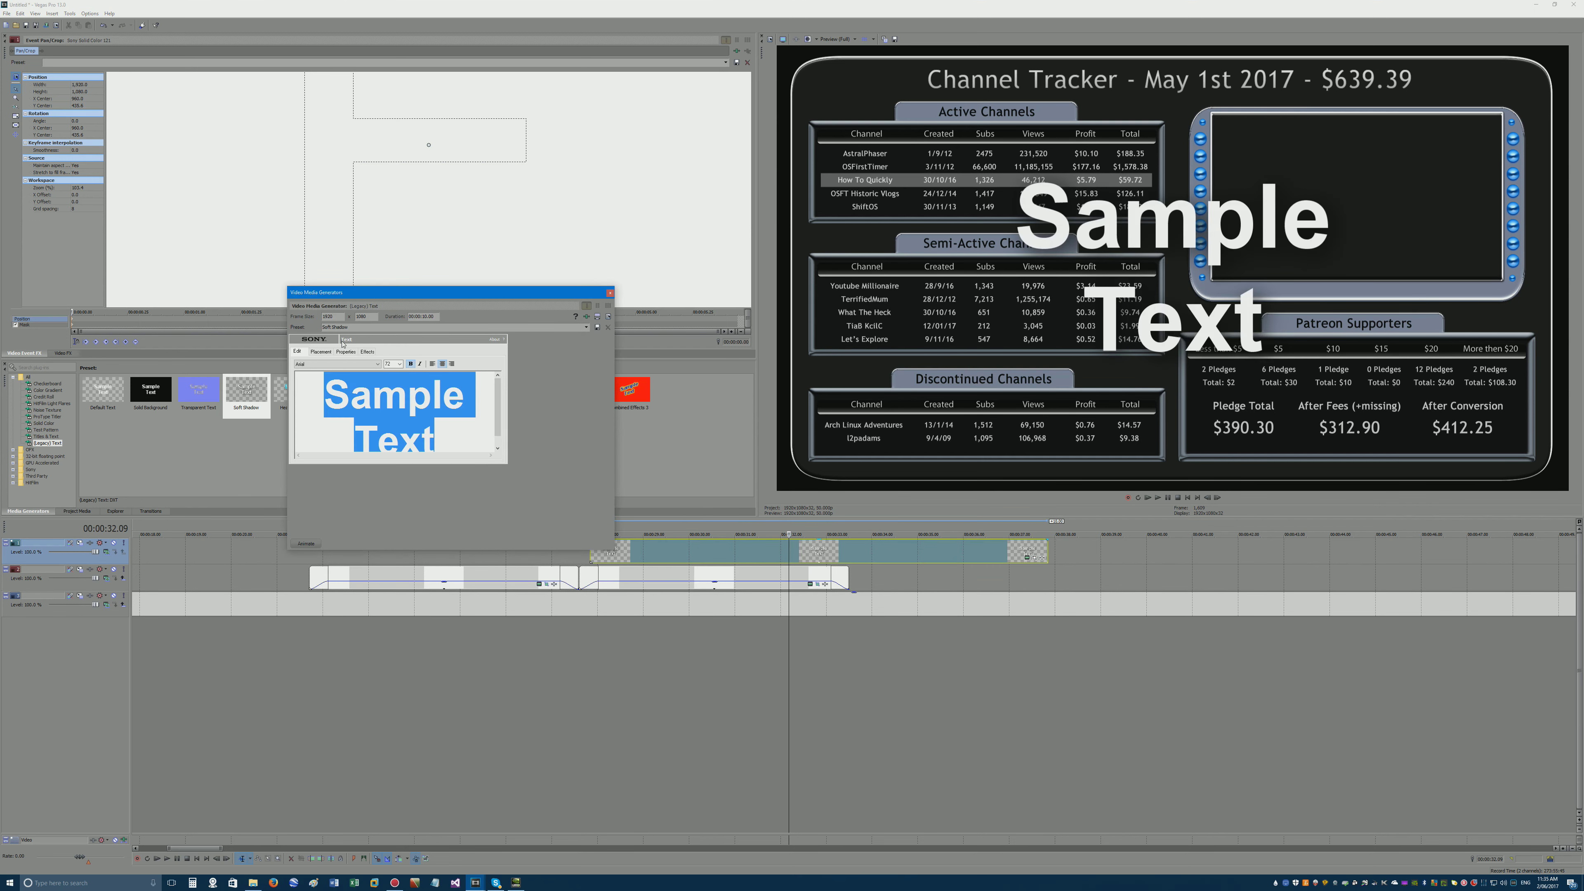
text(How )
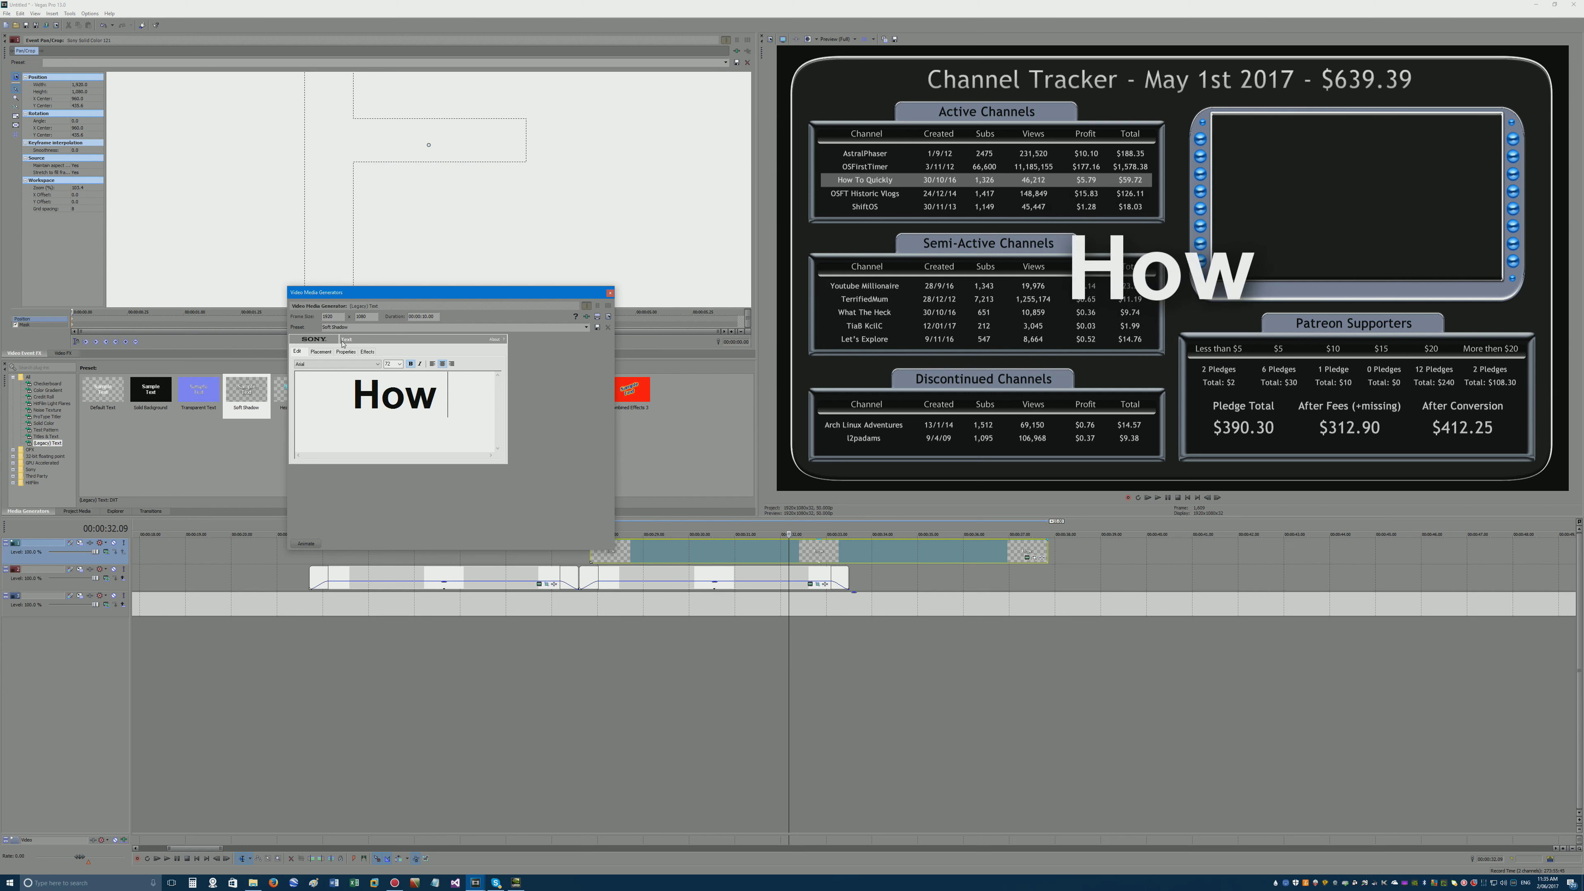
text(To Quickl)
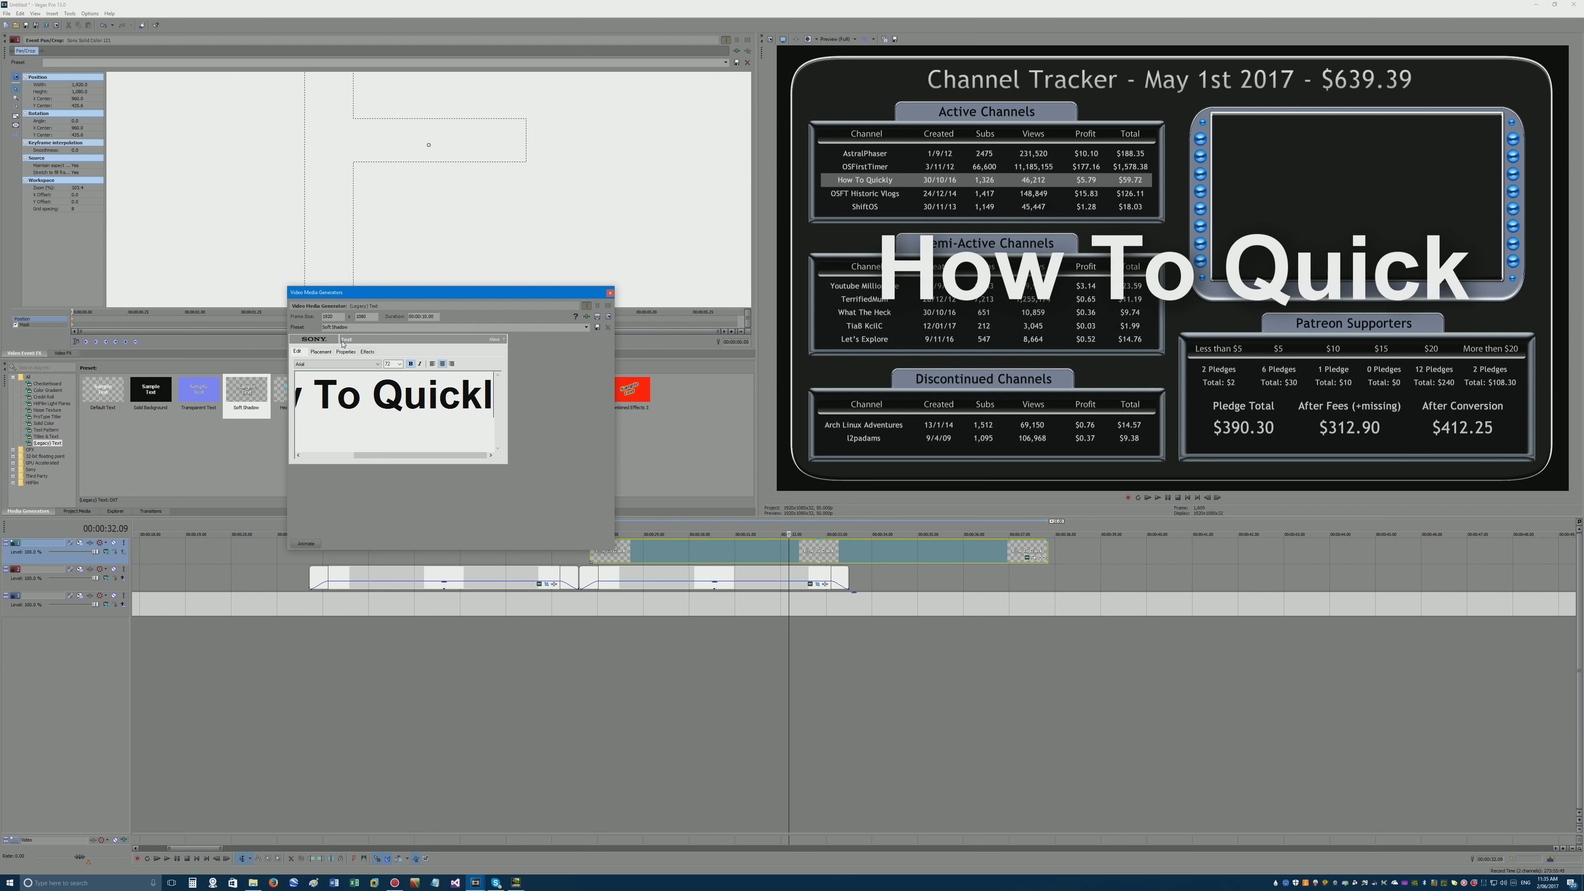
text(y Fry and Eg)
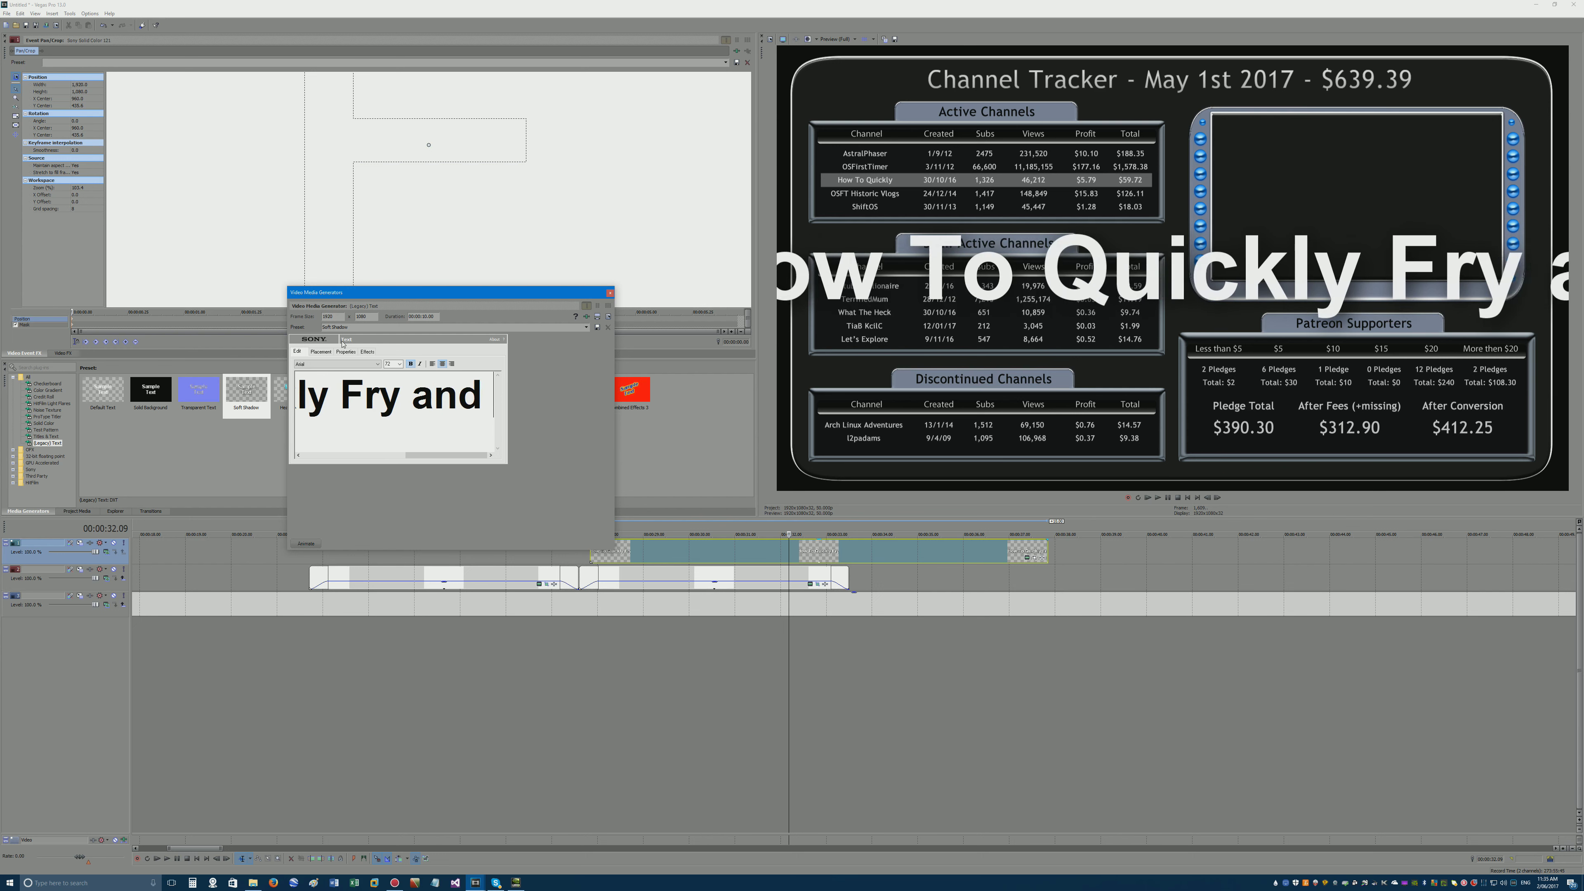
key(BackSpace)
key(BackSpace)
key(BackSpace)
key(BackSpace)
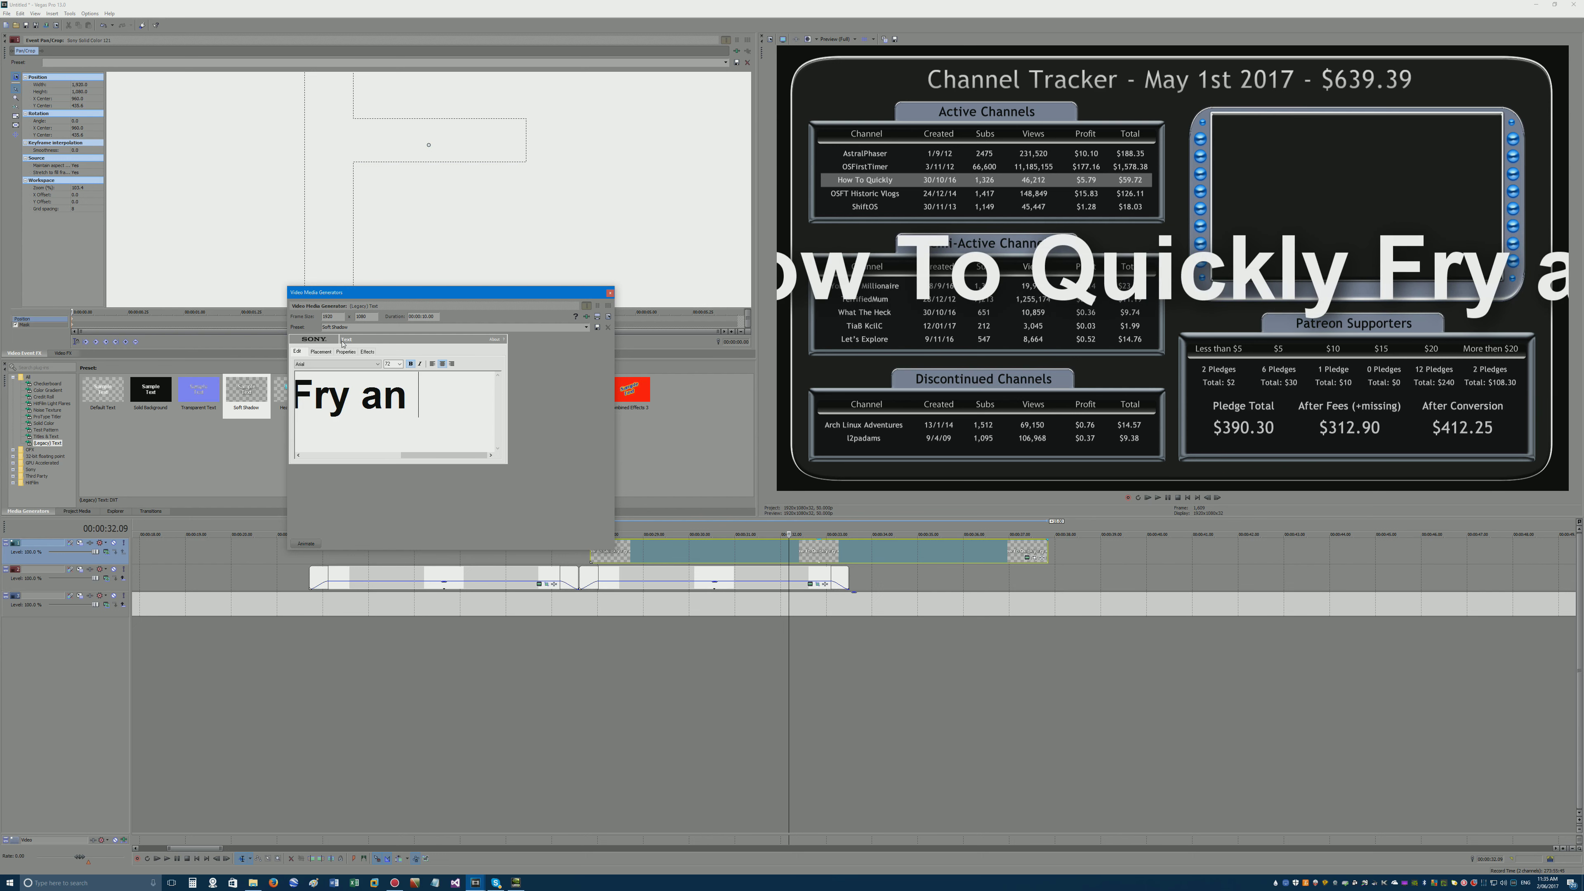
text(eg)
key(BackSpace)
key(BackSpace)
key(BackSpace)
key(BackSpace)
key(BackSpace)
key(BackSpace)
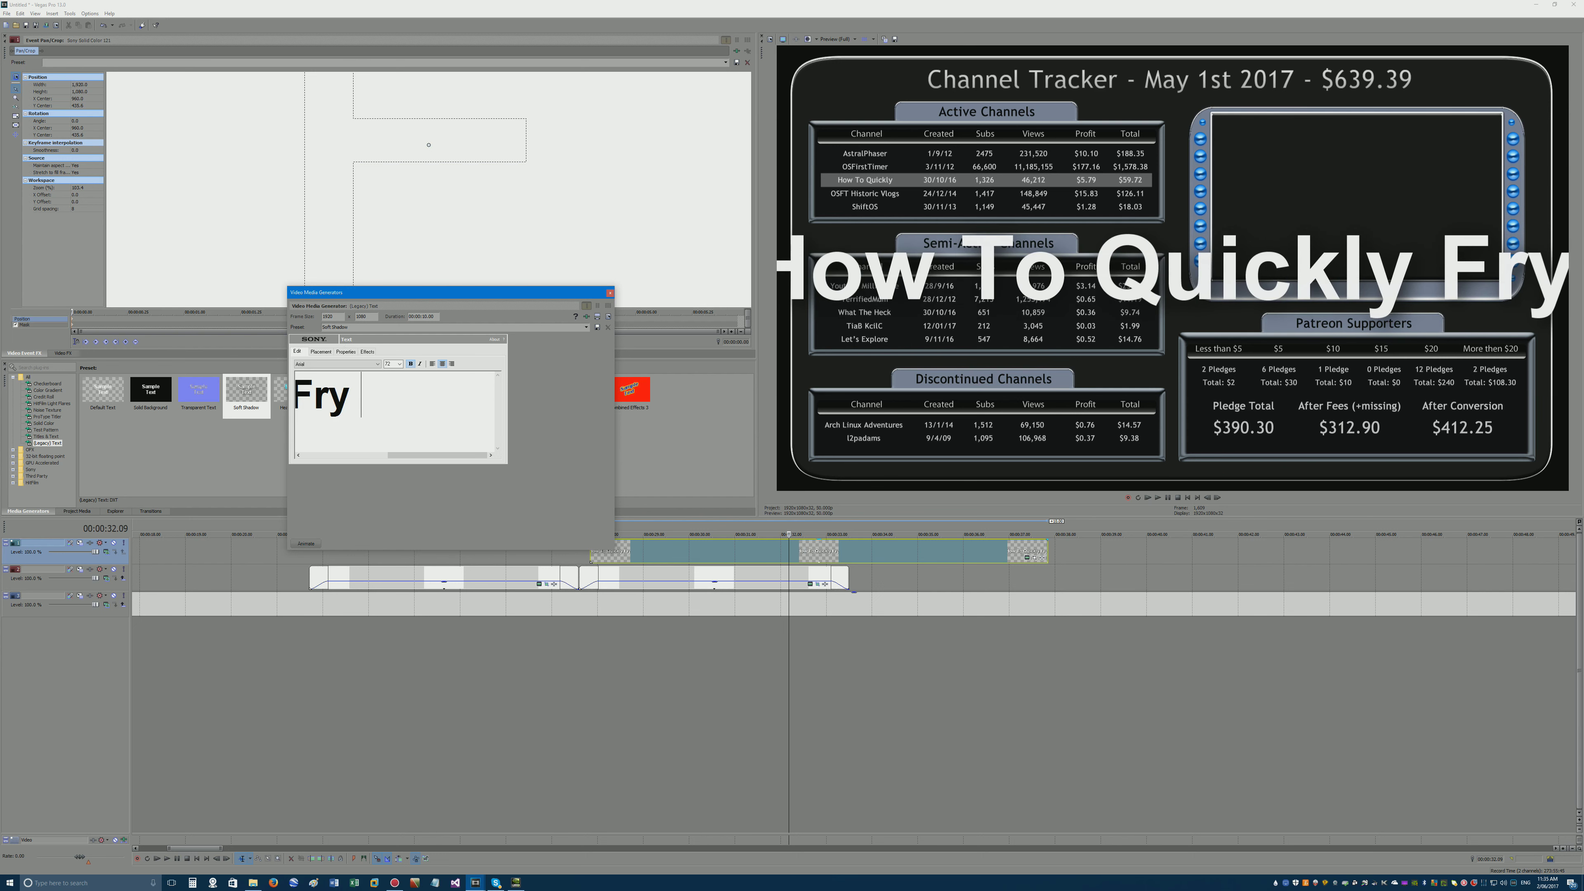
text(An Egg)
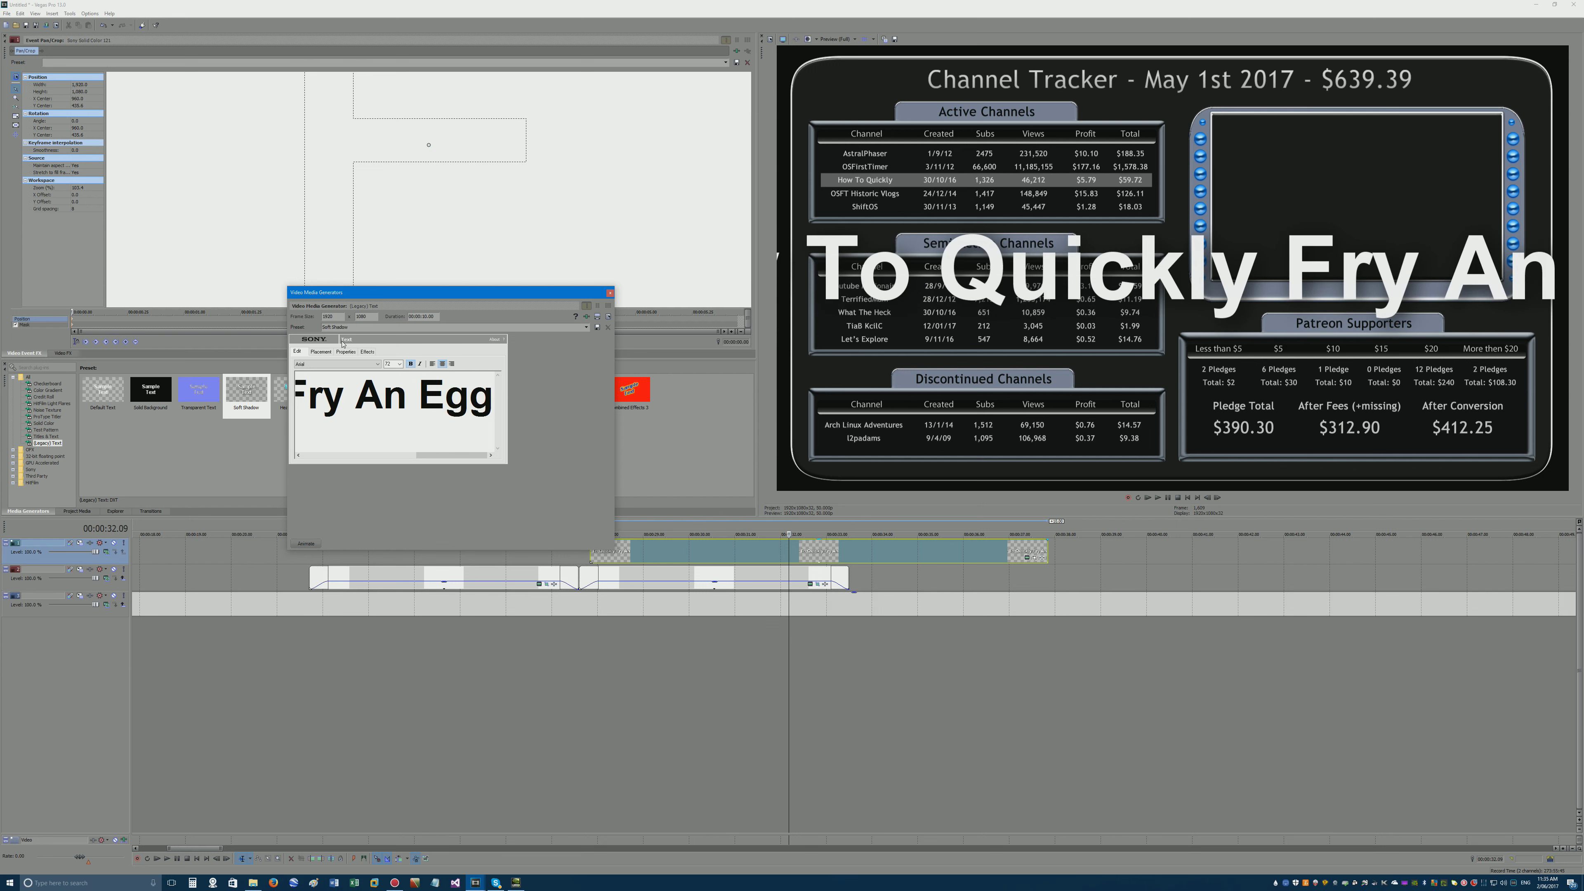
Insert a colon after "Quickly" in the caption, and check the end of the text.
double_click(391, 398)
key(ctrl+a)
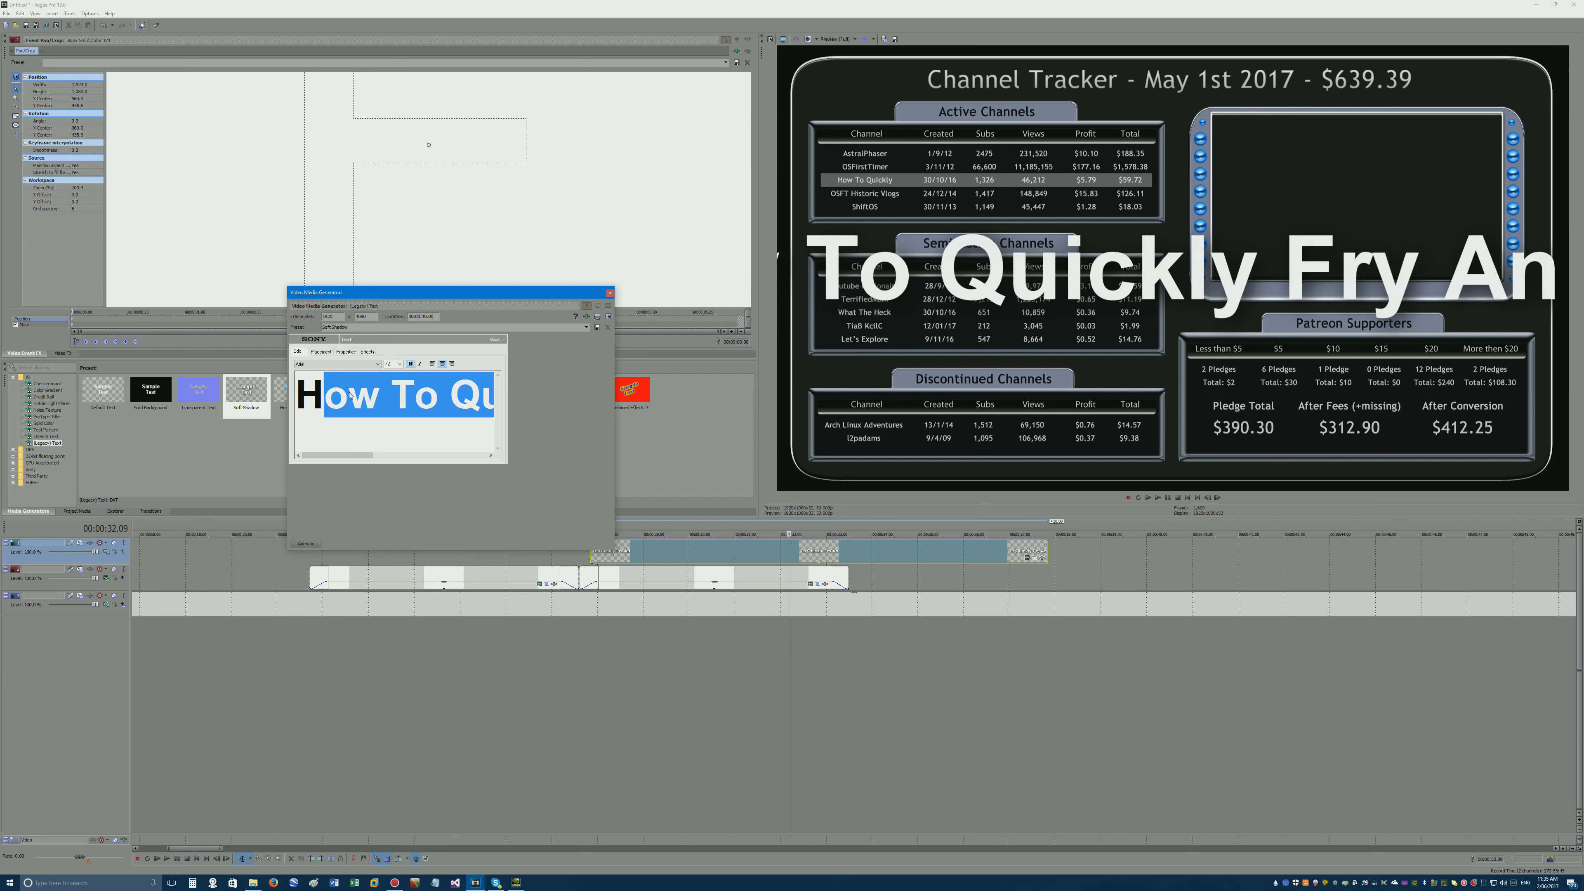
click(450, 399)
key(Right)
key(Right)
key(Right)
key(Right)
key(Right)
key(Right)
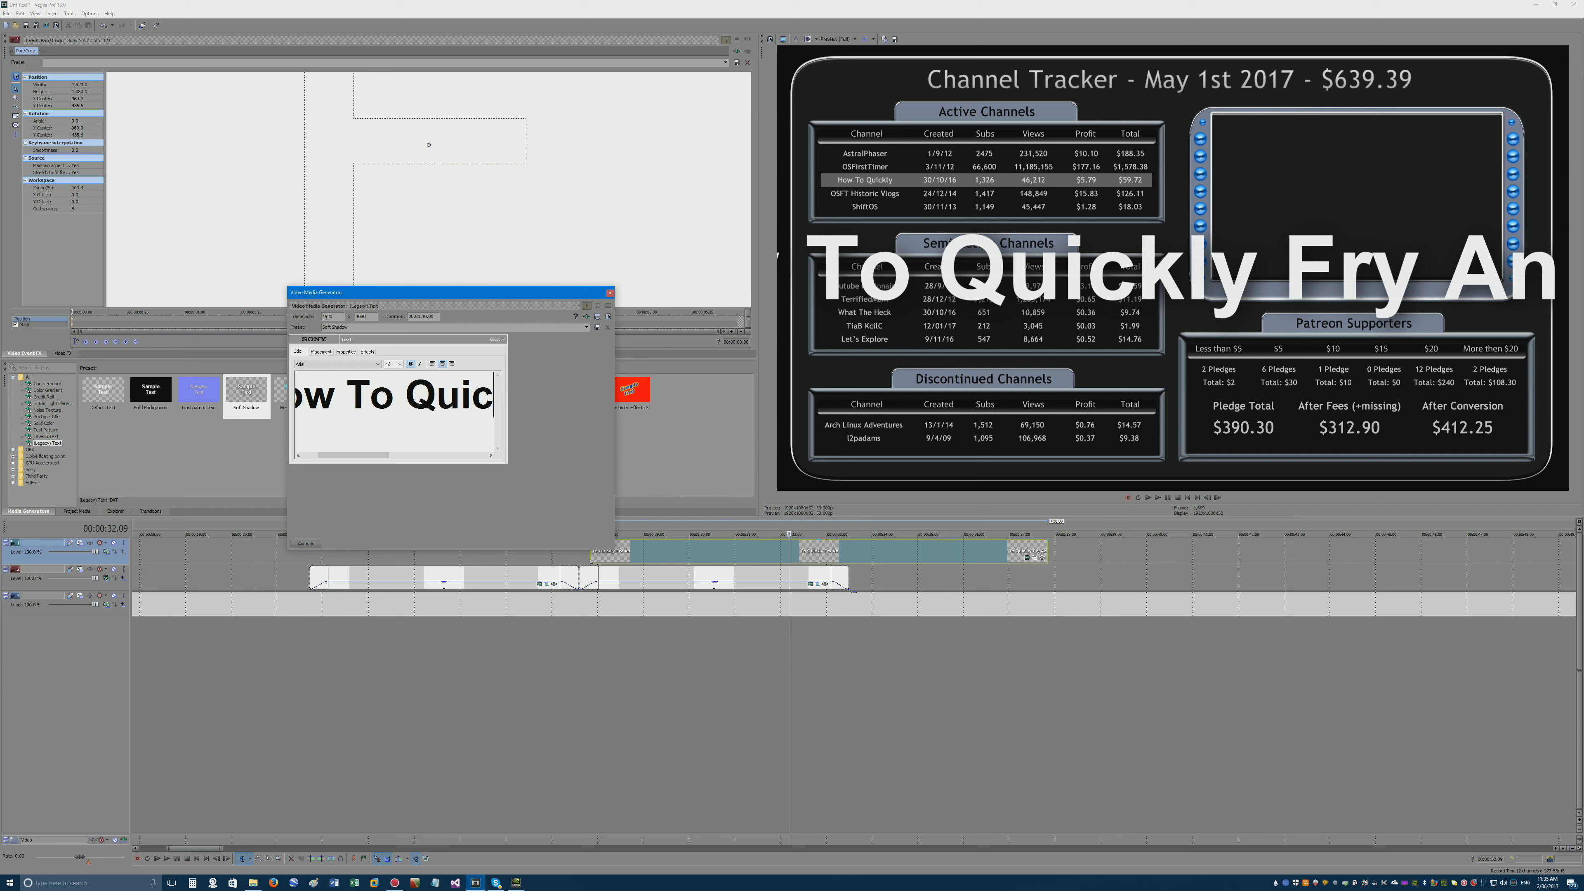
text(:)
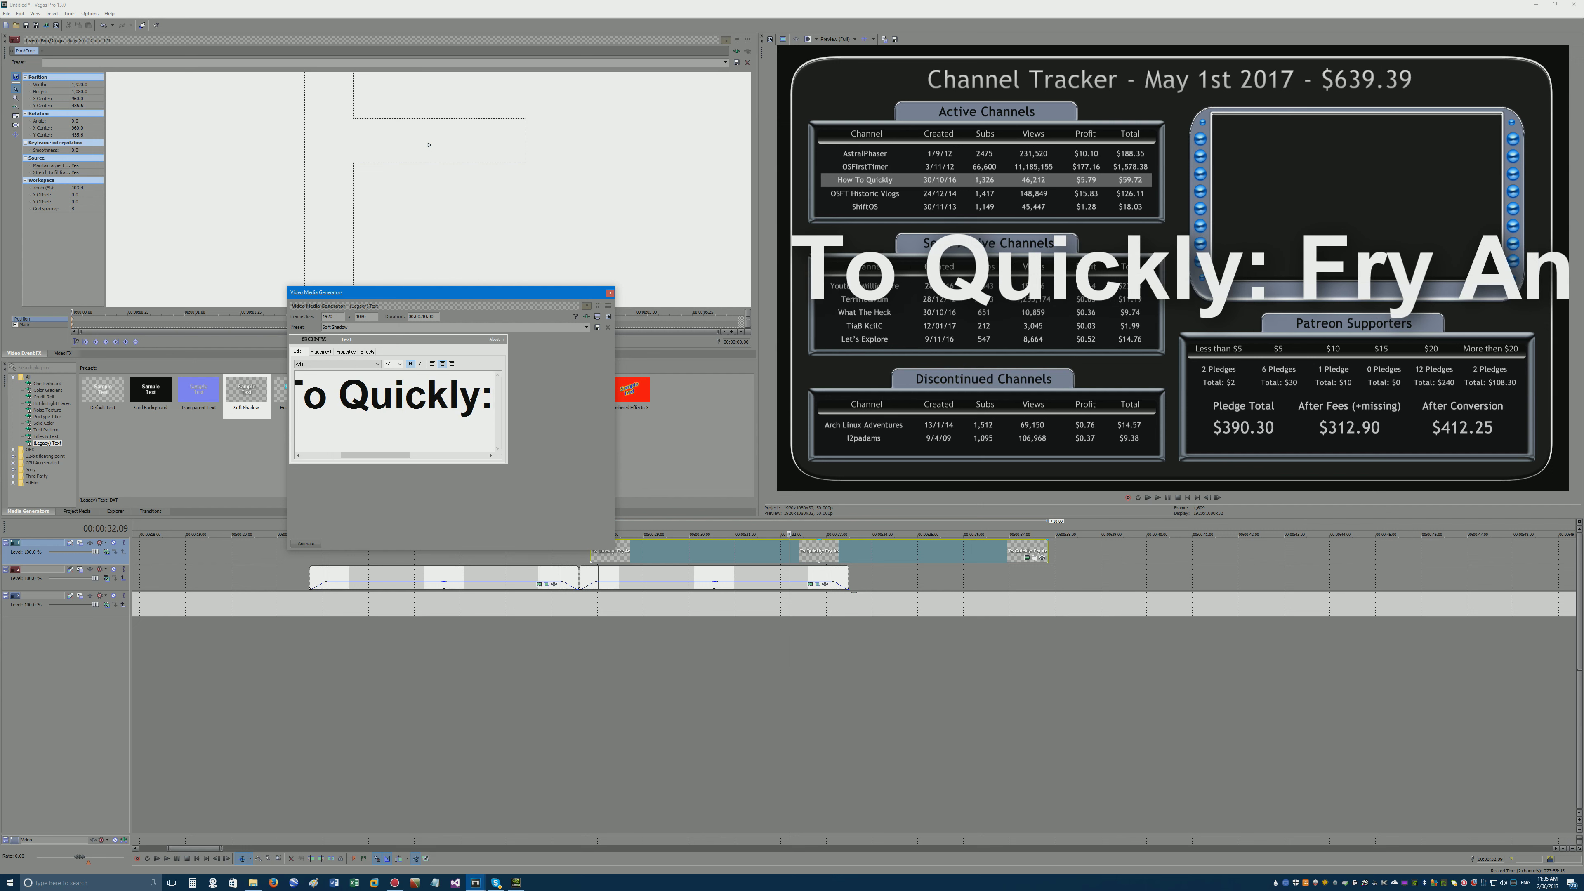
drag(407, 457, 484, 458)
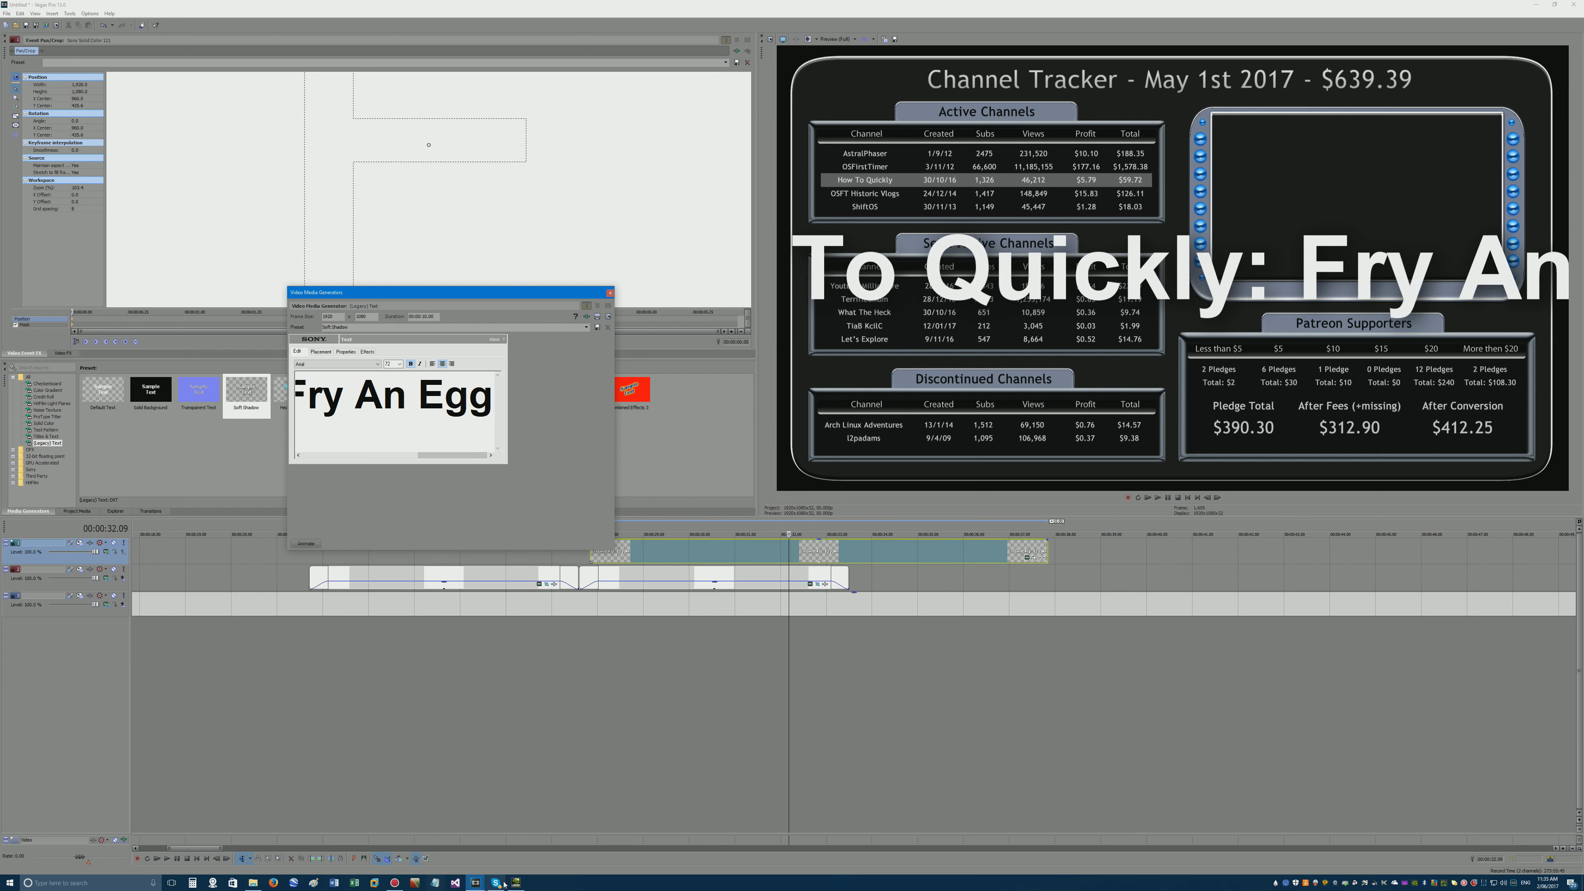
Compare with the video caption around 7:05 in the episode project, and return to the untitled project.
mouse_move(475, 884)
click(520, 844)
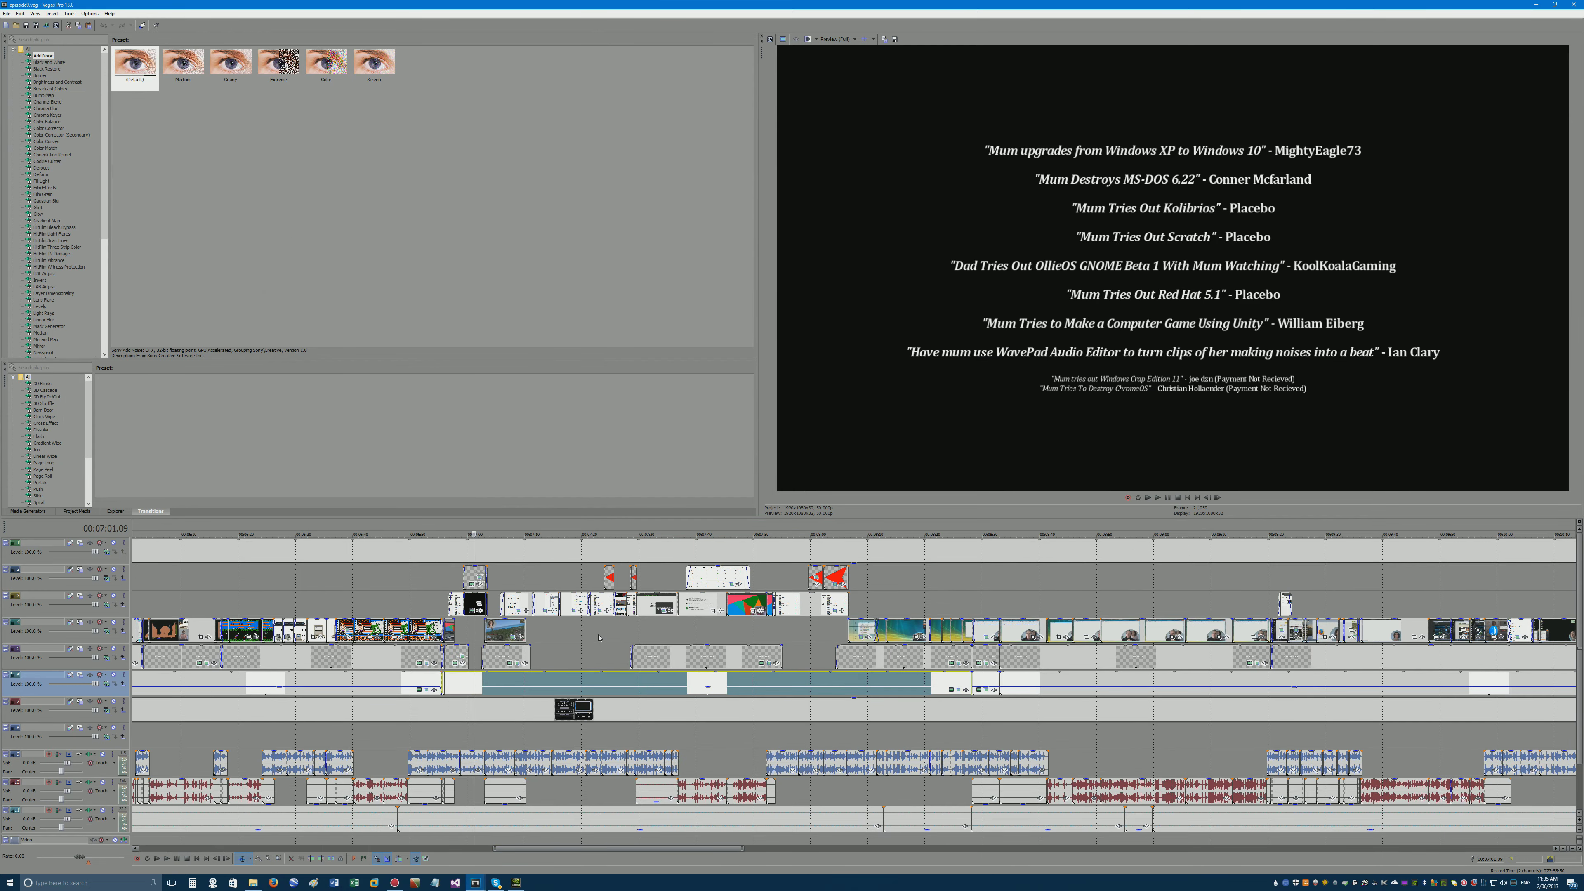
click(501, 590)
scroll(811, 624, up, 4)
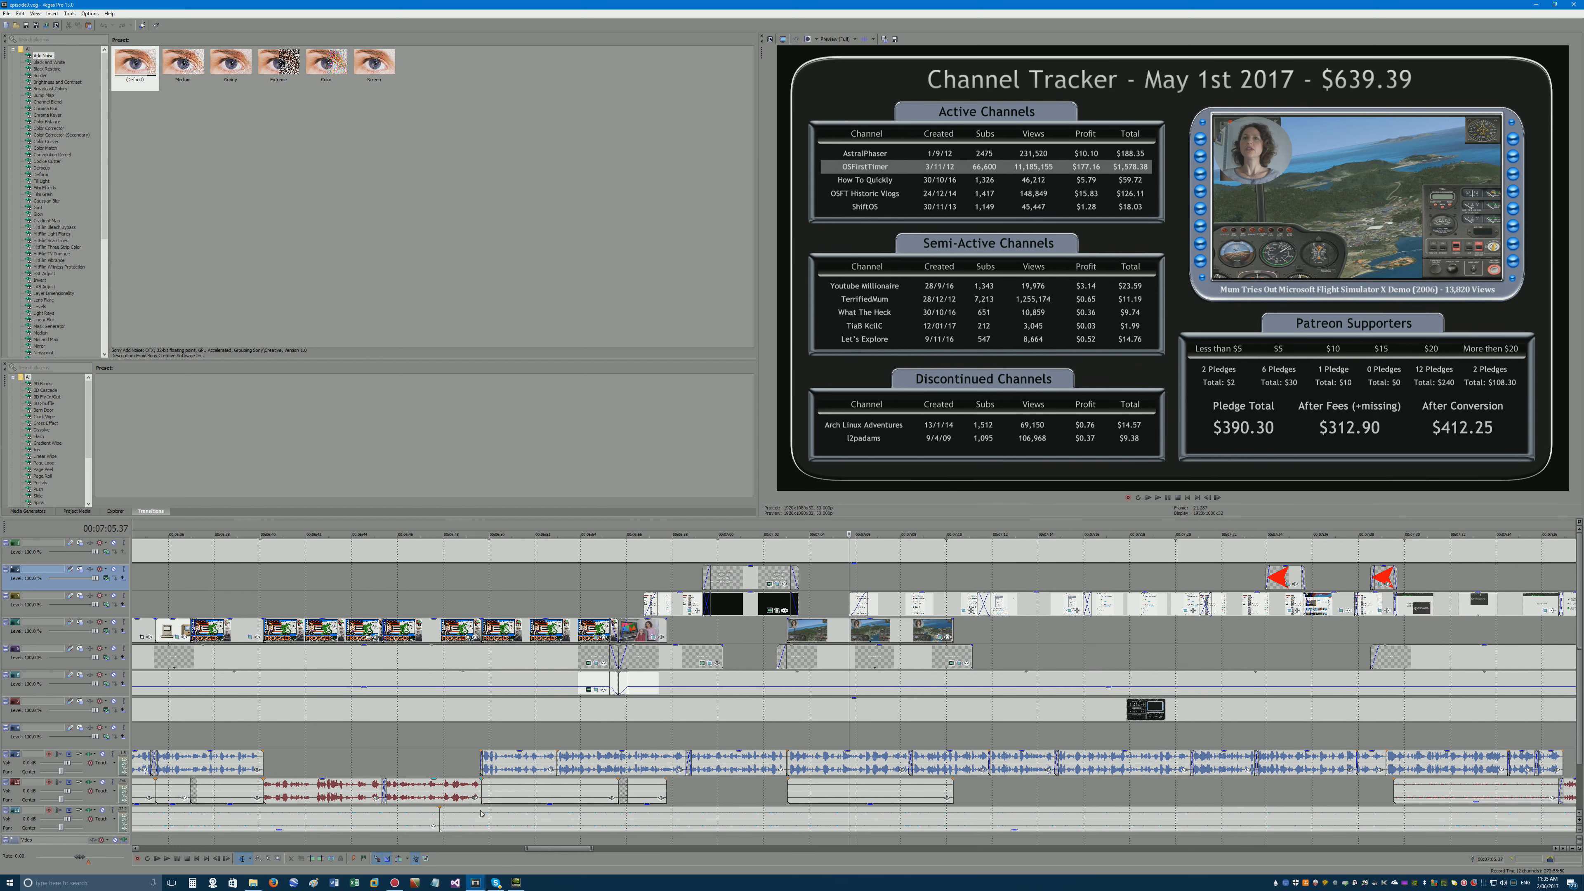
mouse_move(475, 882)
click(524, 842)
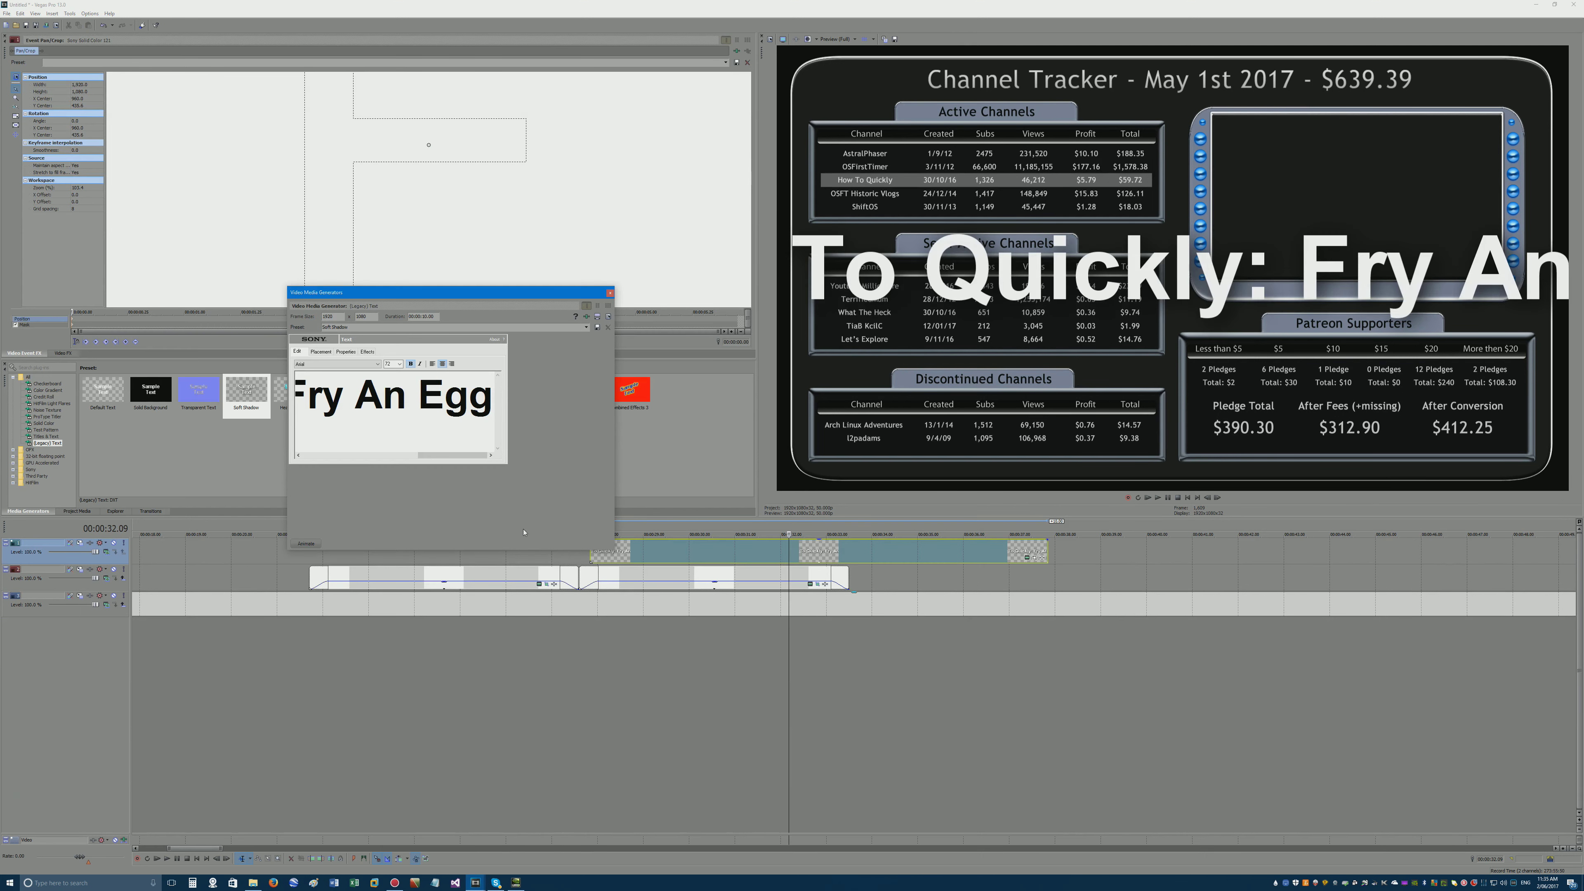
Reduce the font size of the whole caption to 11.
key(ctrl+a)
click(398, 366)
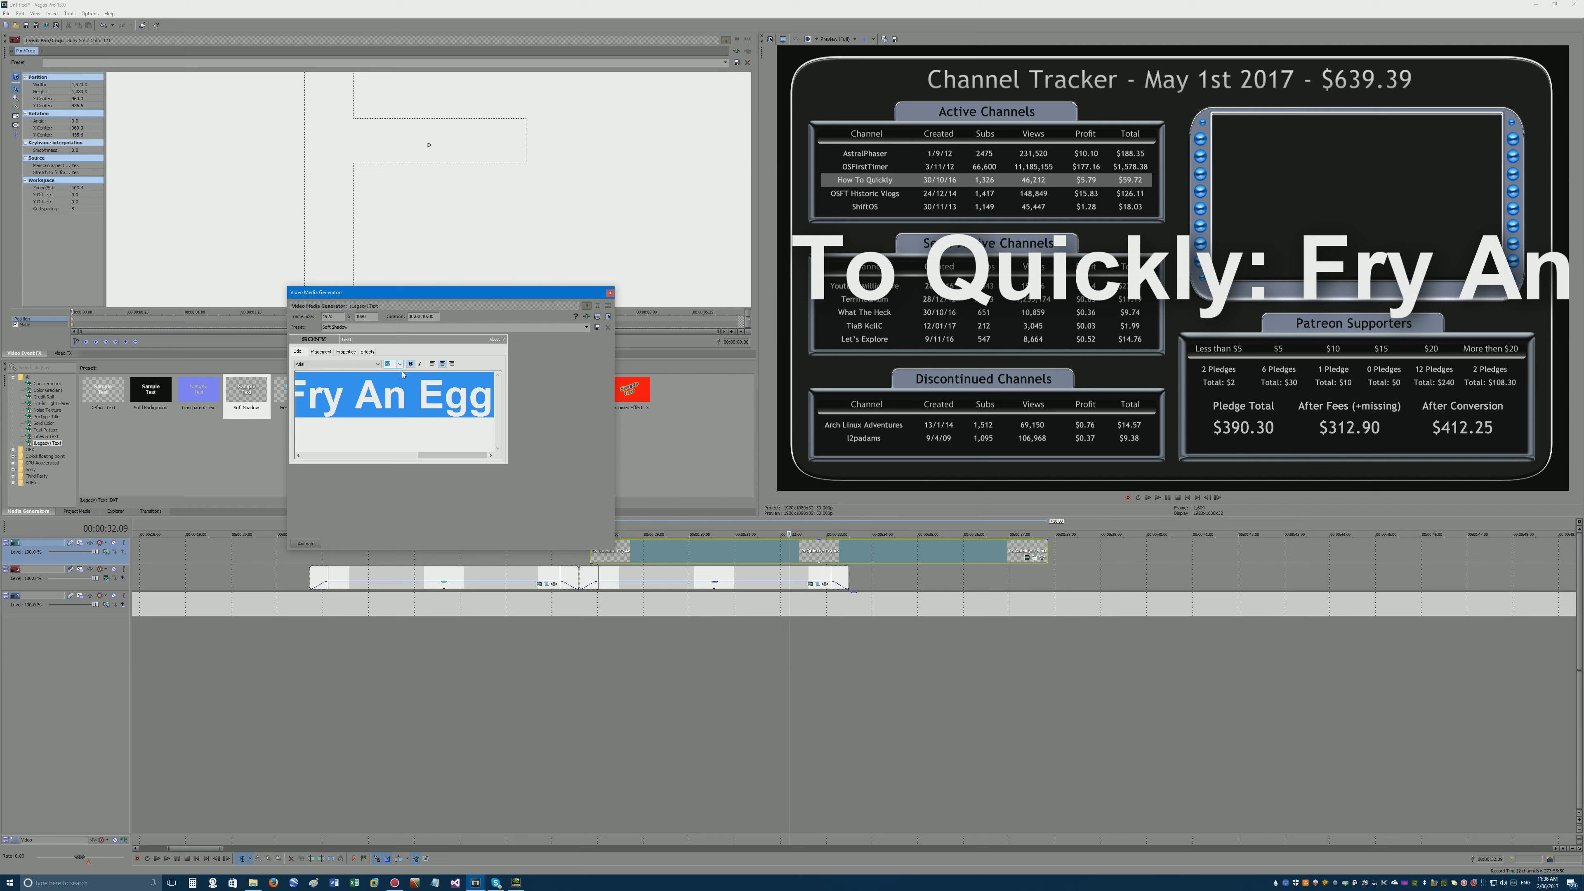
key(Return)
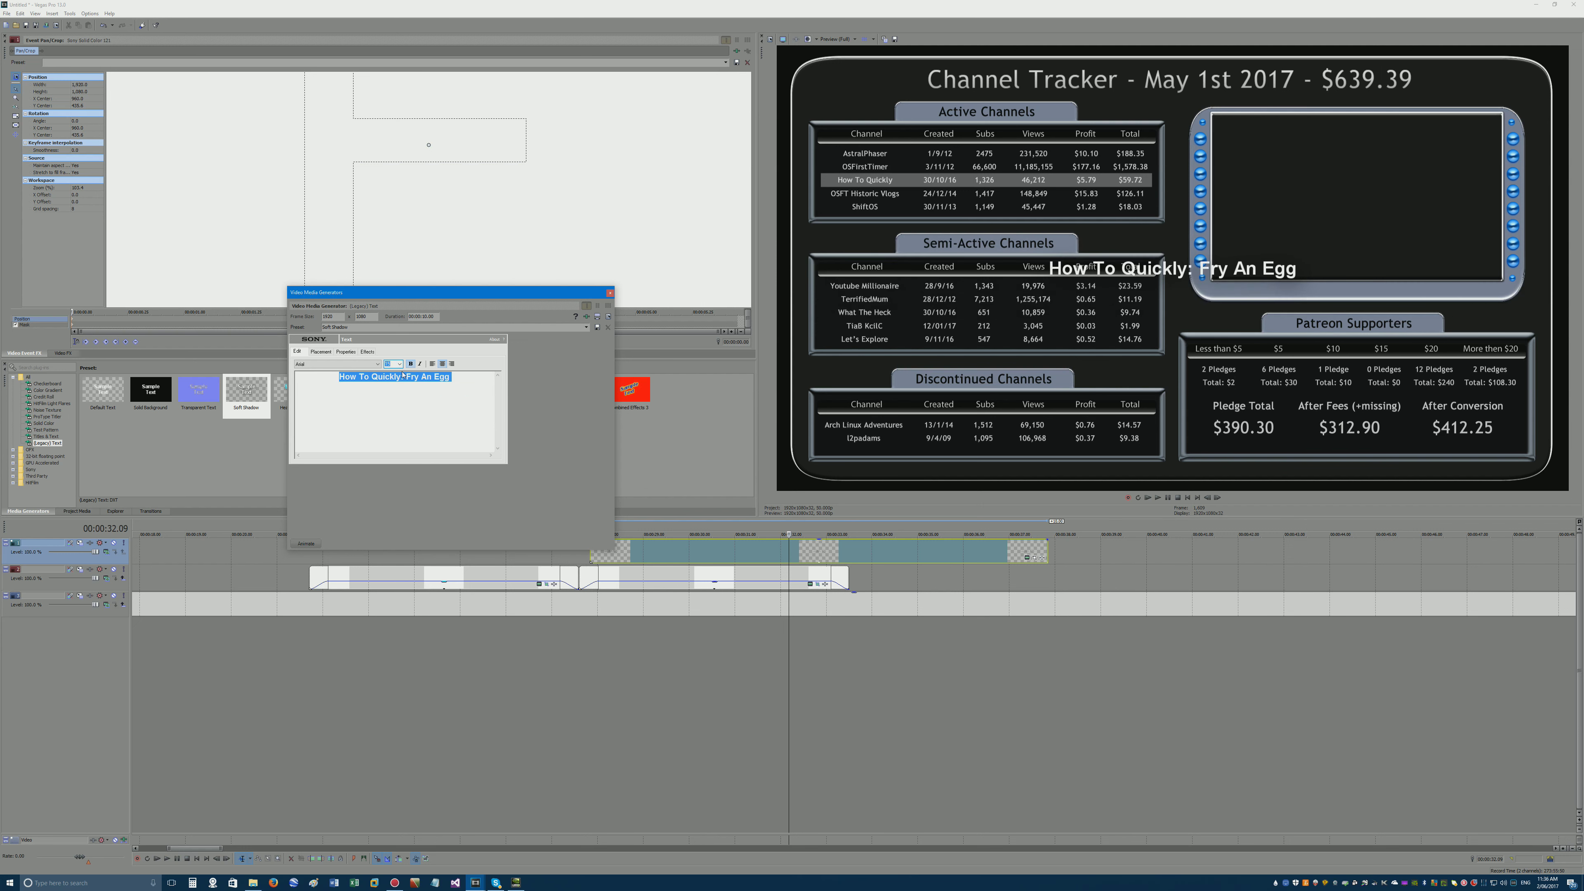
text(11)
key(Return)
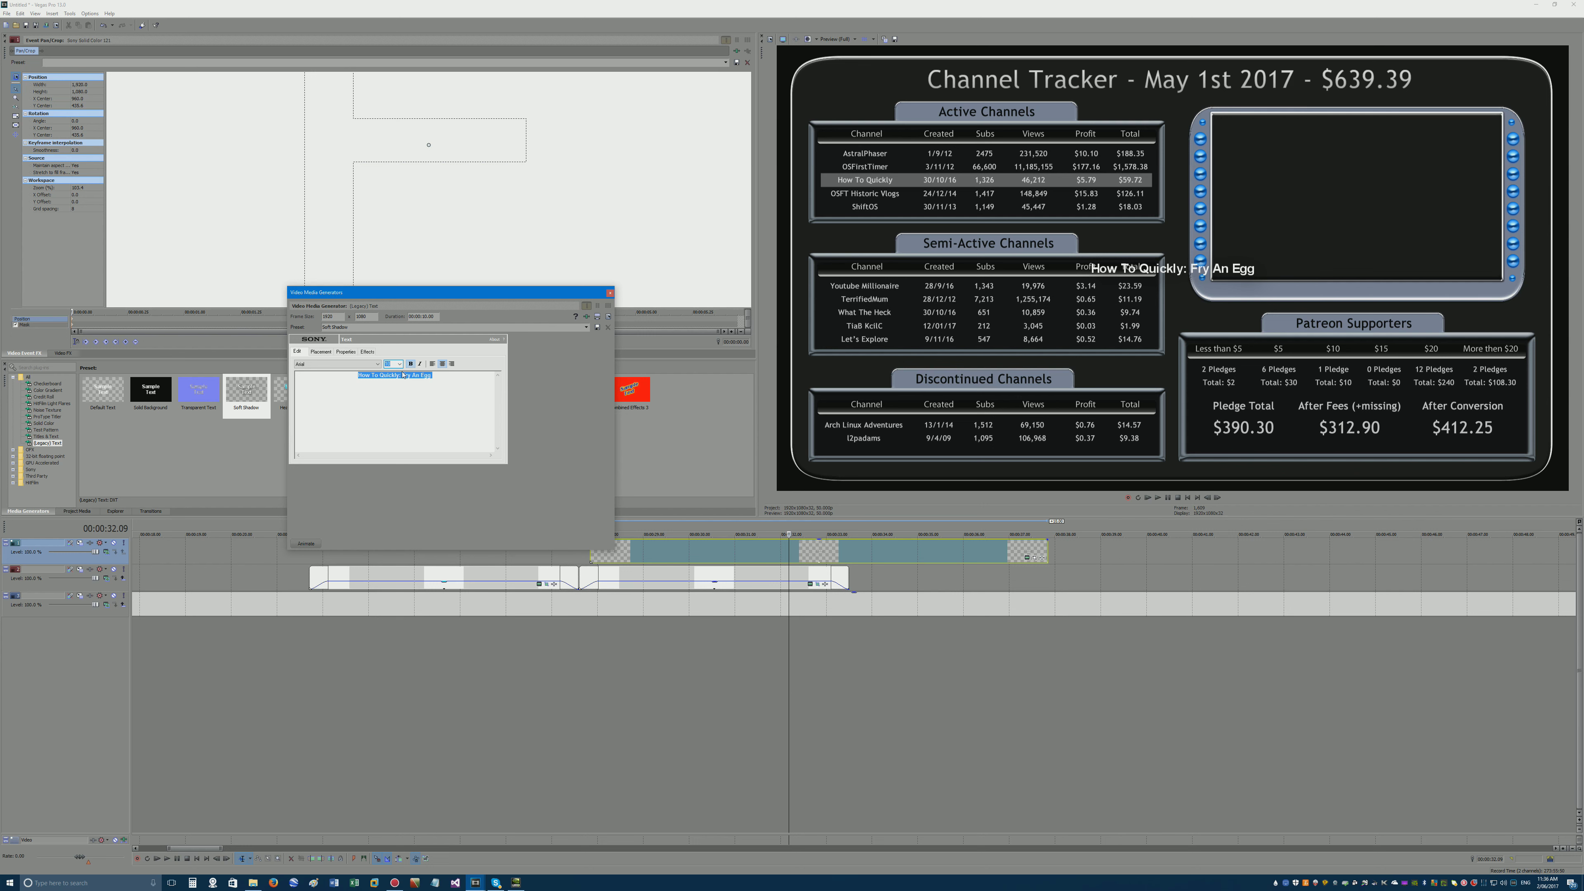
Check the video caption's text settings in the episode project, and reduce the font size of the caption in the untitled project.
mouse_move(475, 882)
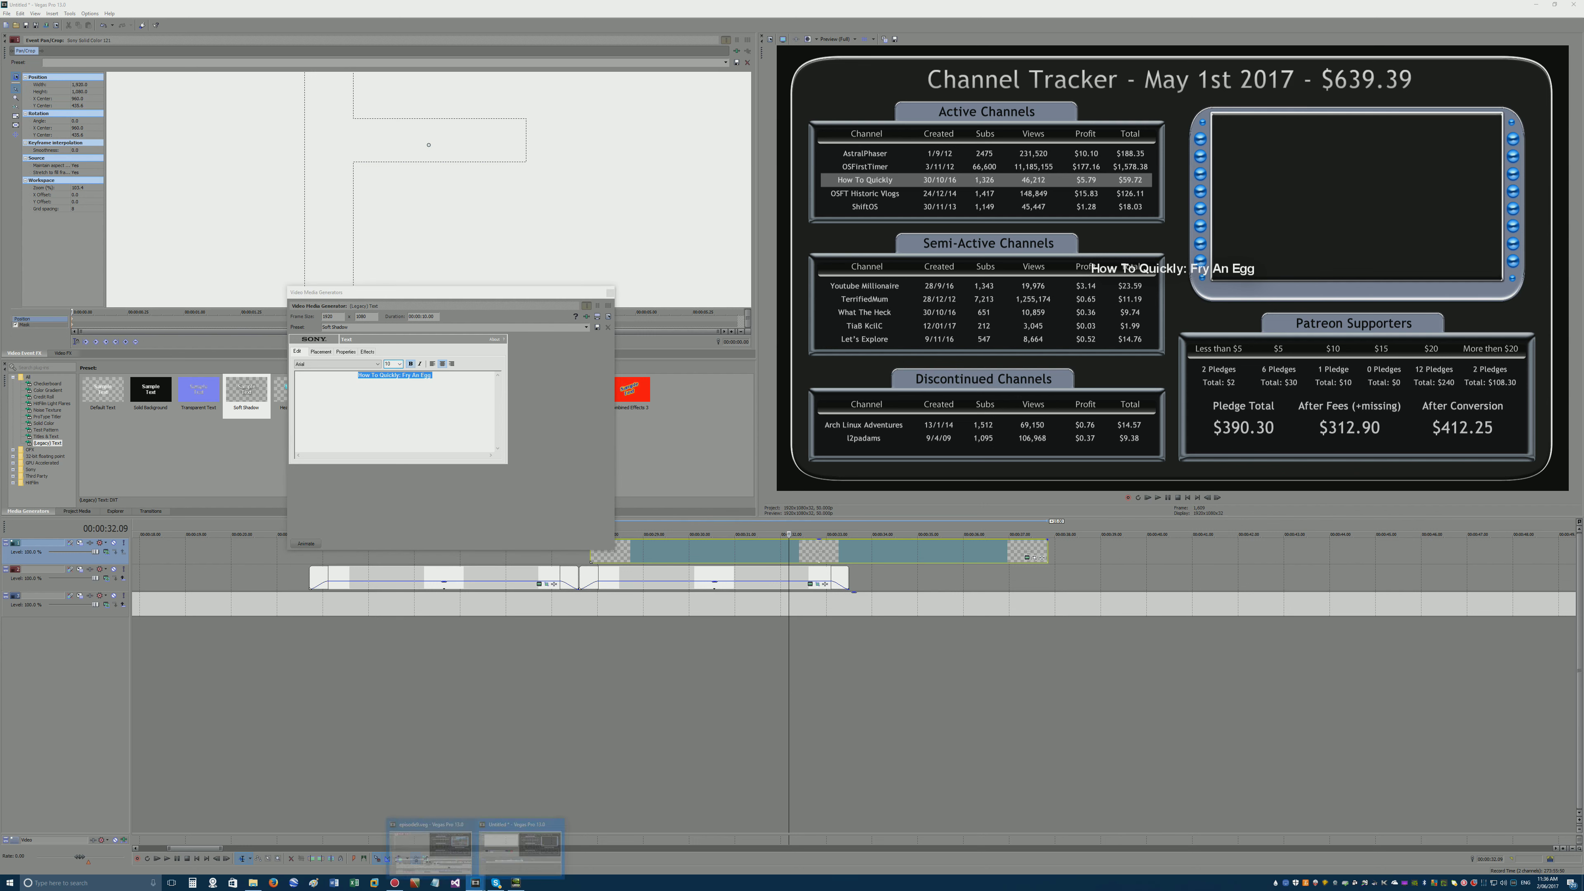
click(430, 836)
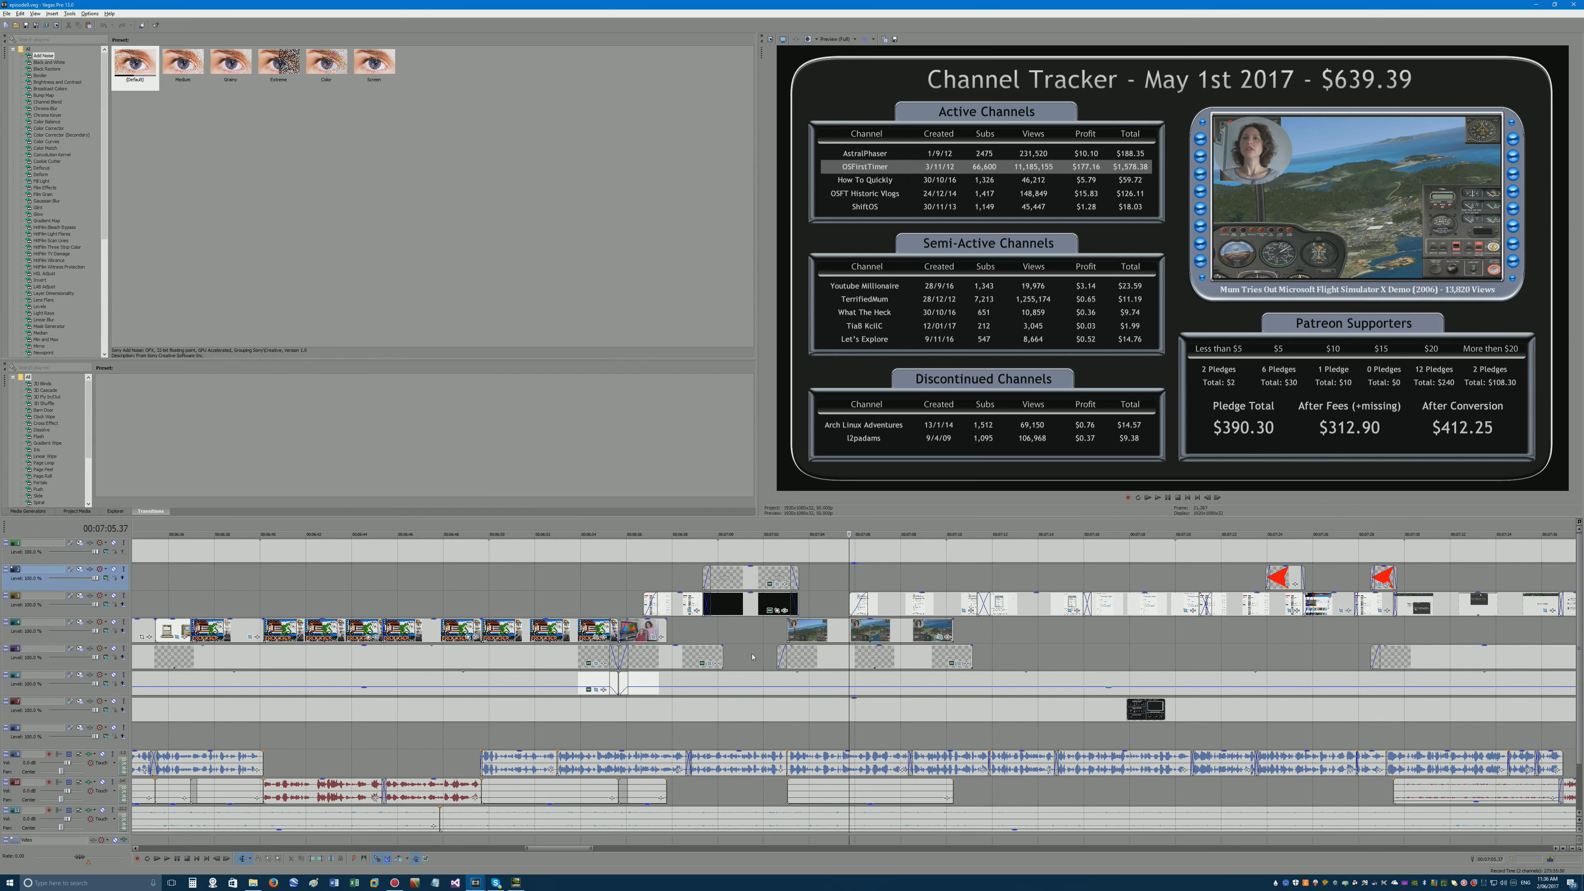
click(952, 663)
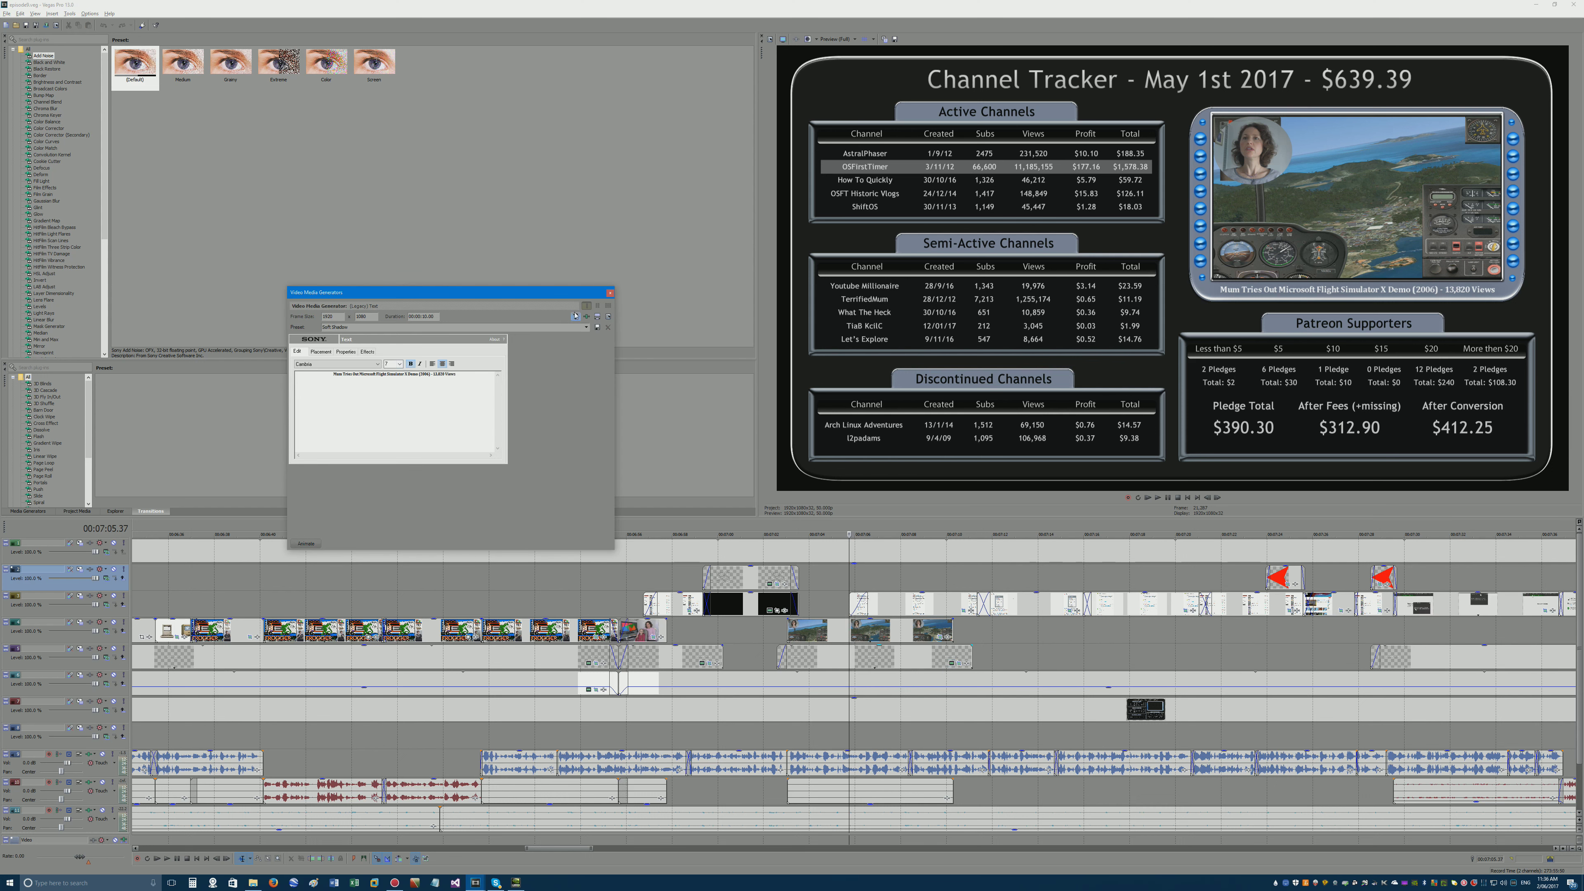
click(611, 294)
key(alt+Tab)
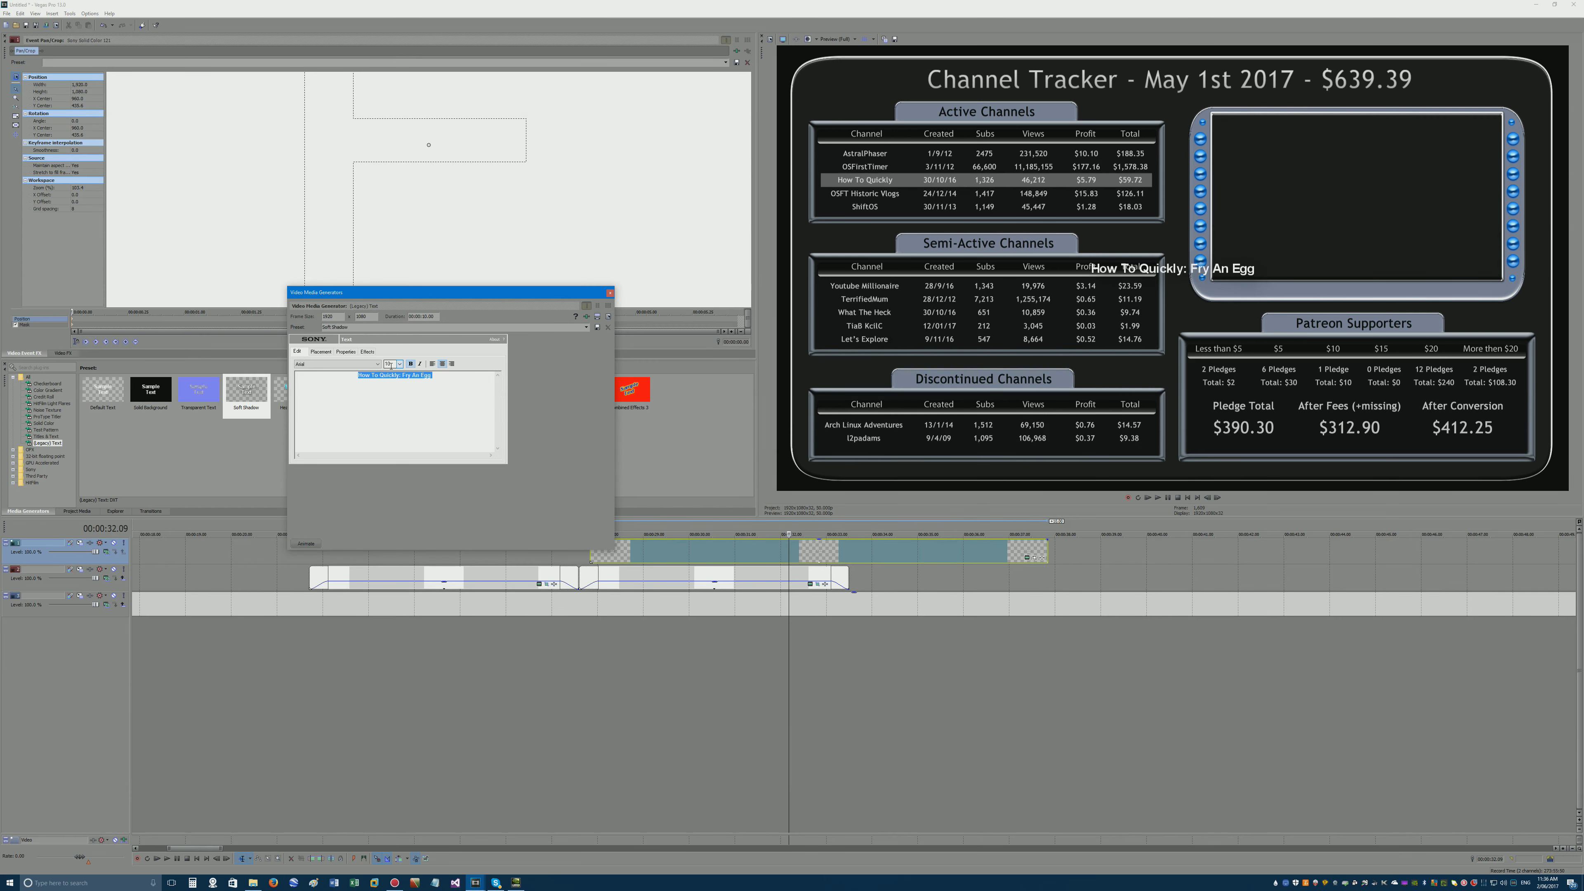
key(Return)
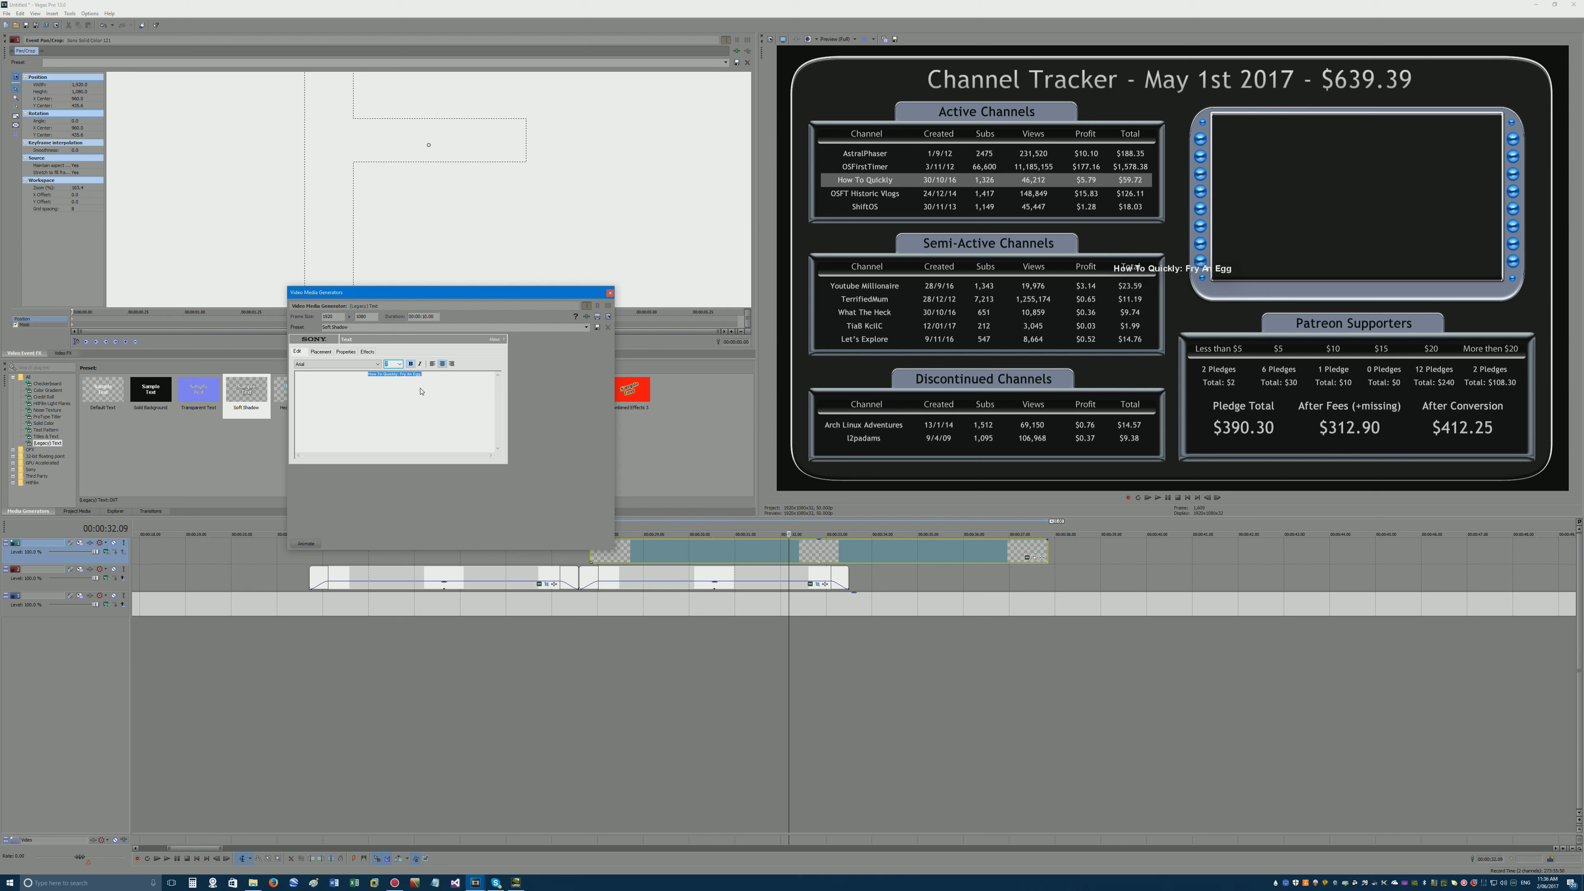
Append "- 150,402" to the caption, and position it on the bar beneath the video frame.
text(- 150,402)
click(609, 293)
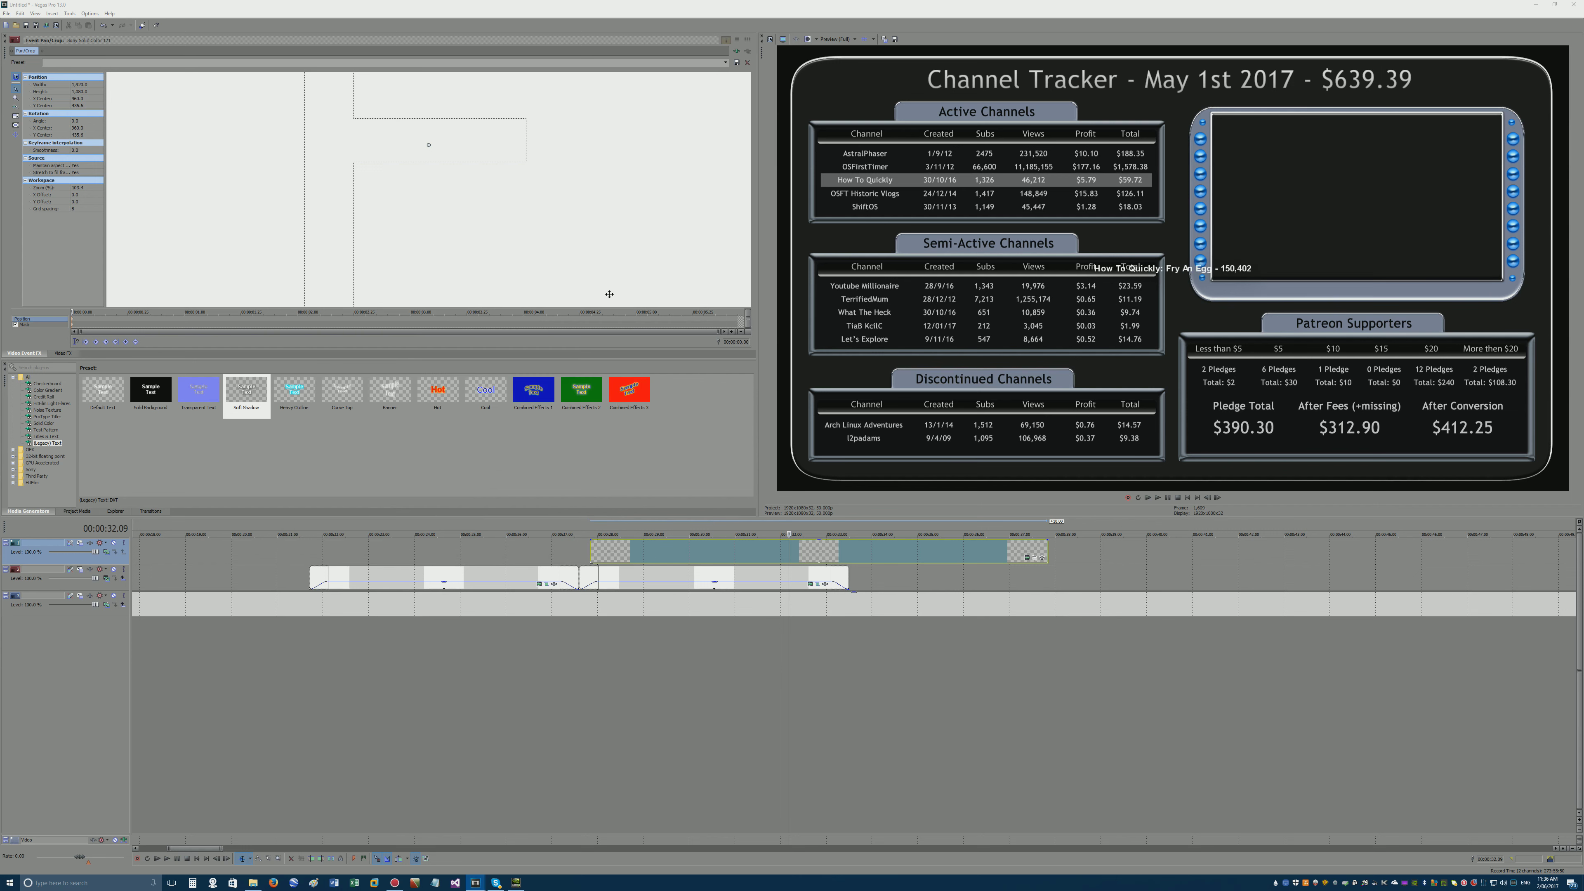
click(1036, 558)
drag(511, 233, 333, 211)
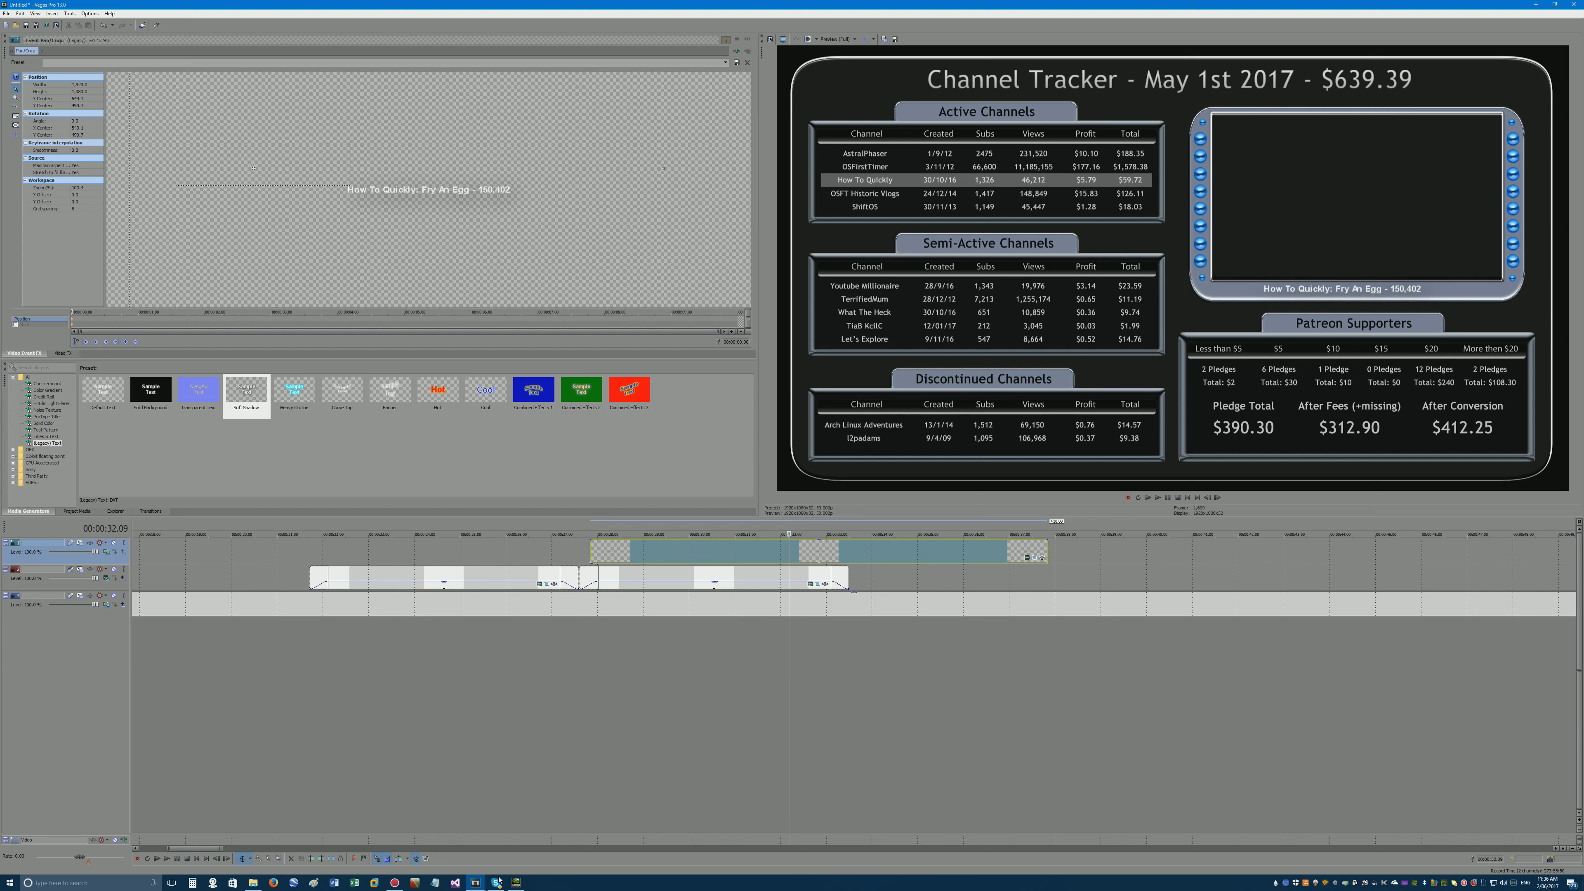
Inspect and copy the Microsoft Flight Simulator video caption in the episode project, and return to the untitled project.
mouse_move(486, 881)
click(431, 843)
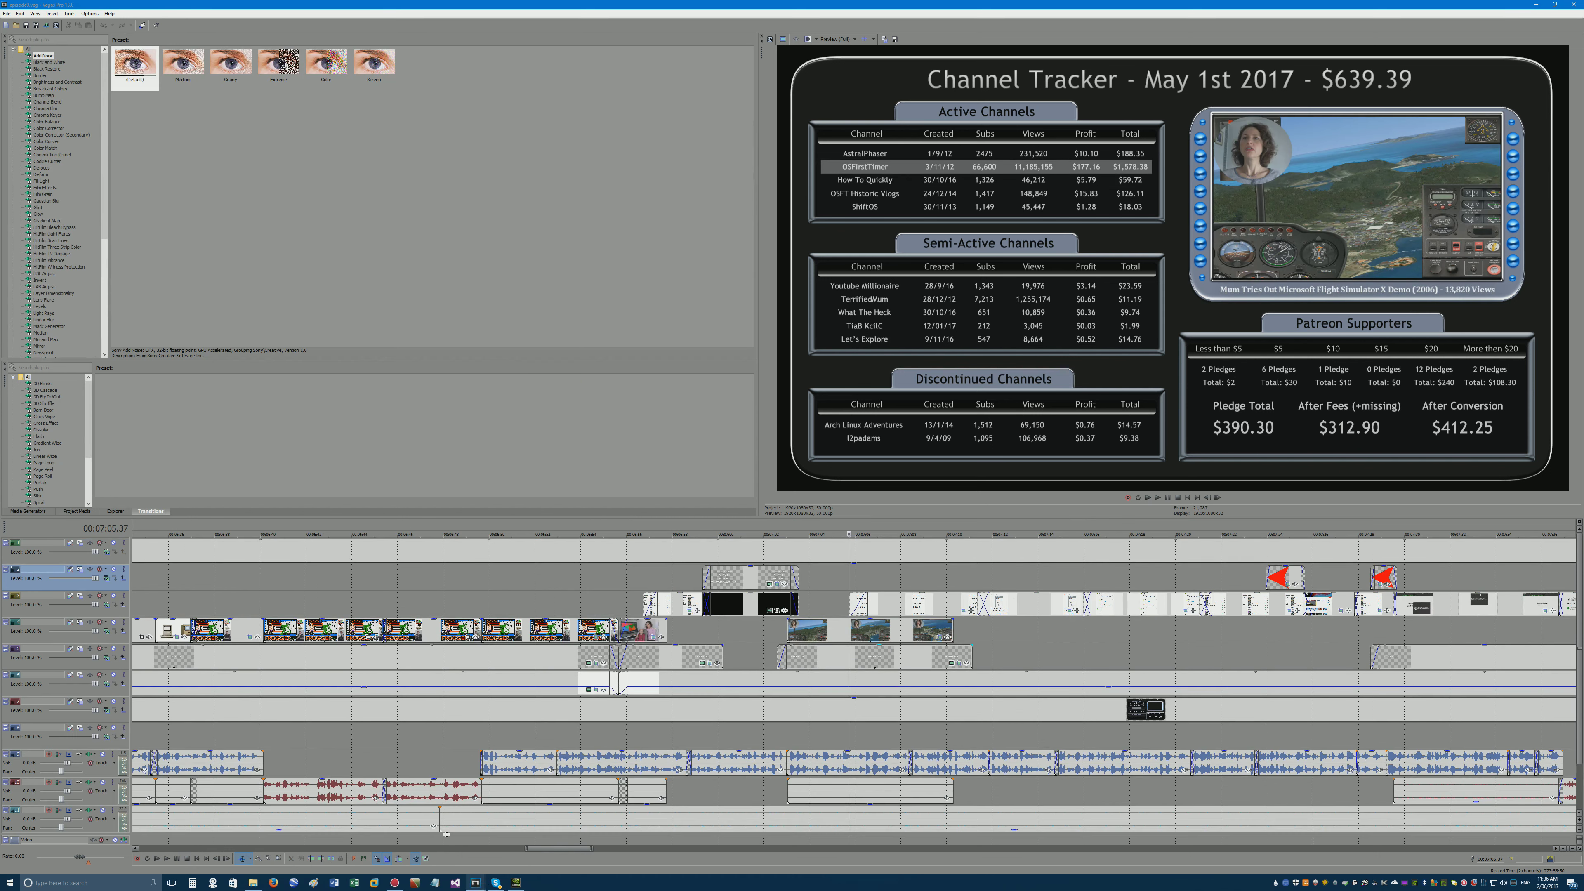
click(953, 663)
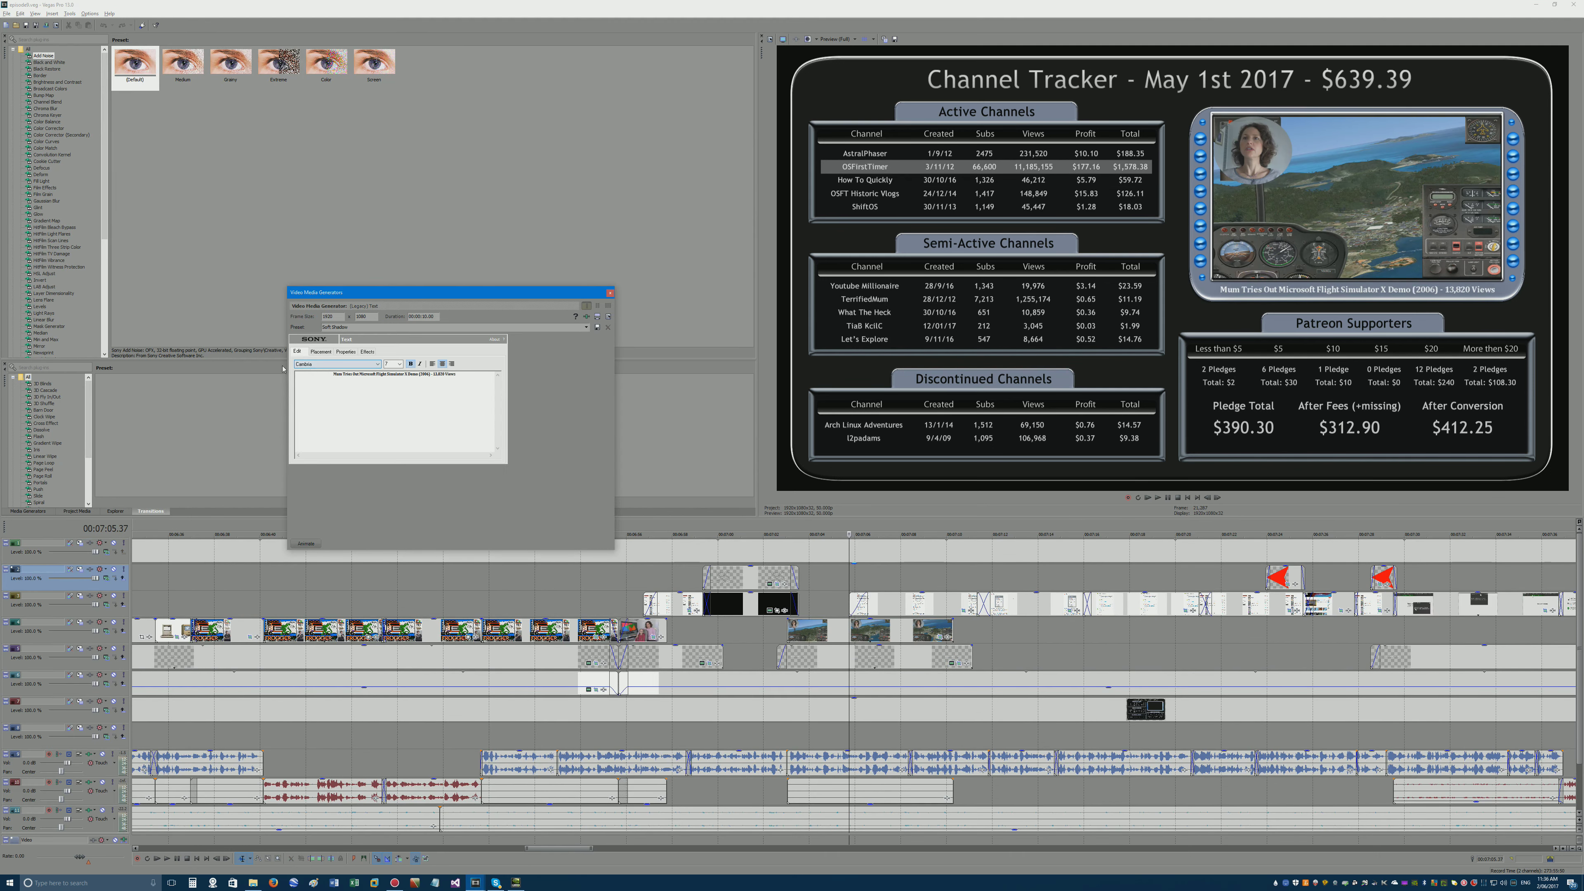
click(610, 293)
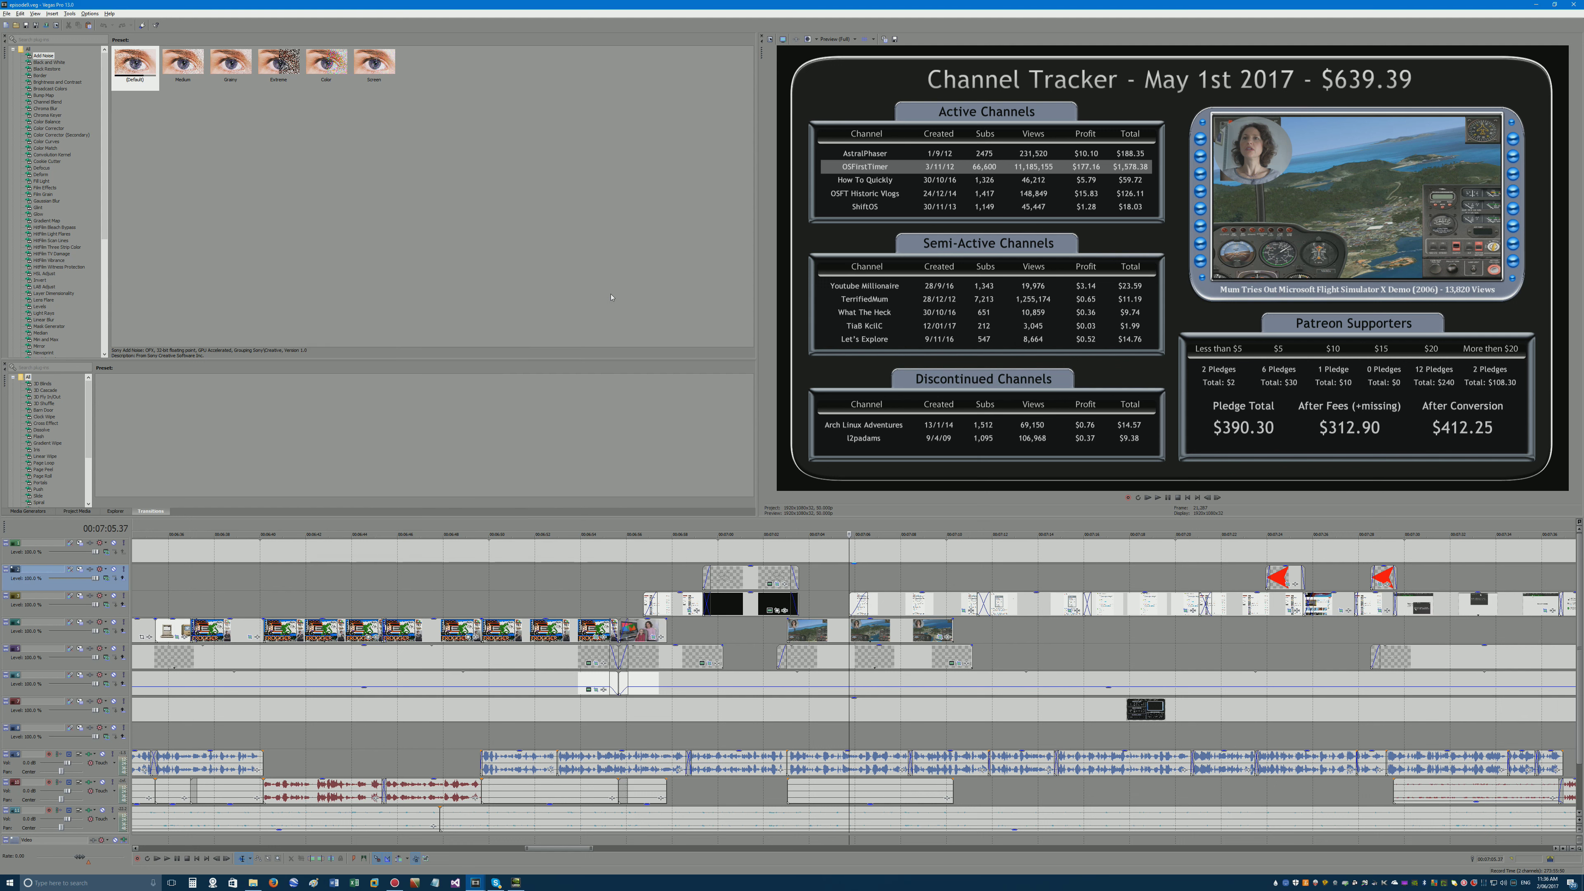
click(825, 658)
key(alt+Tab)
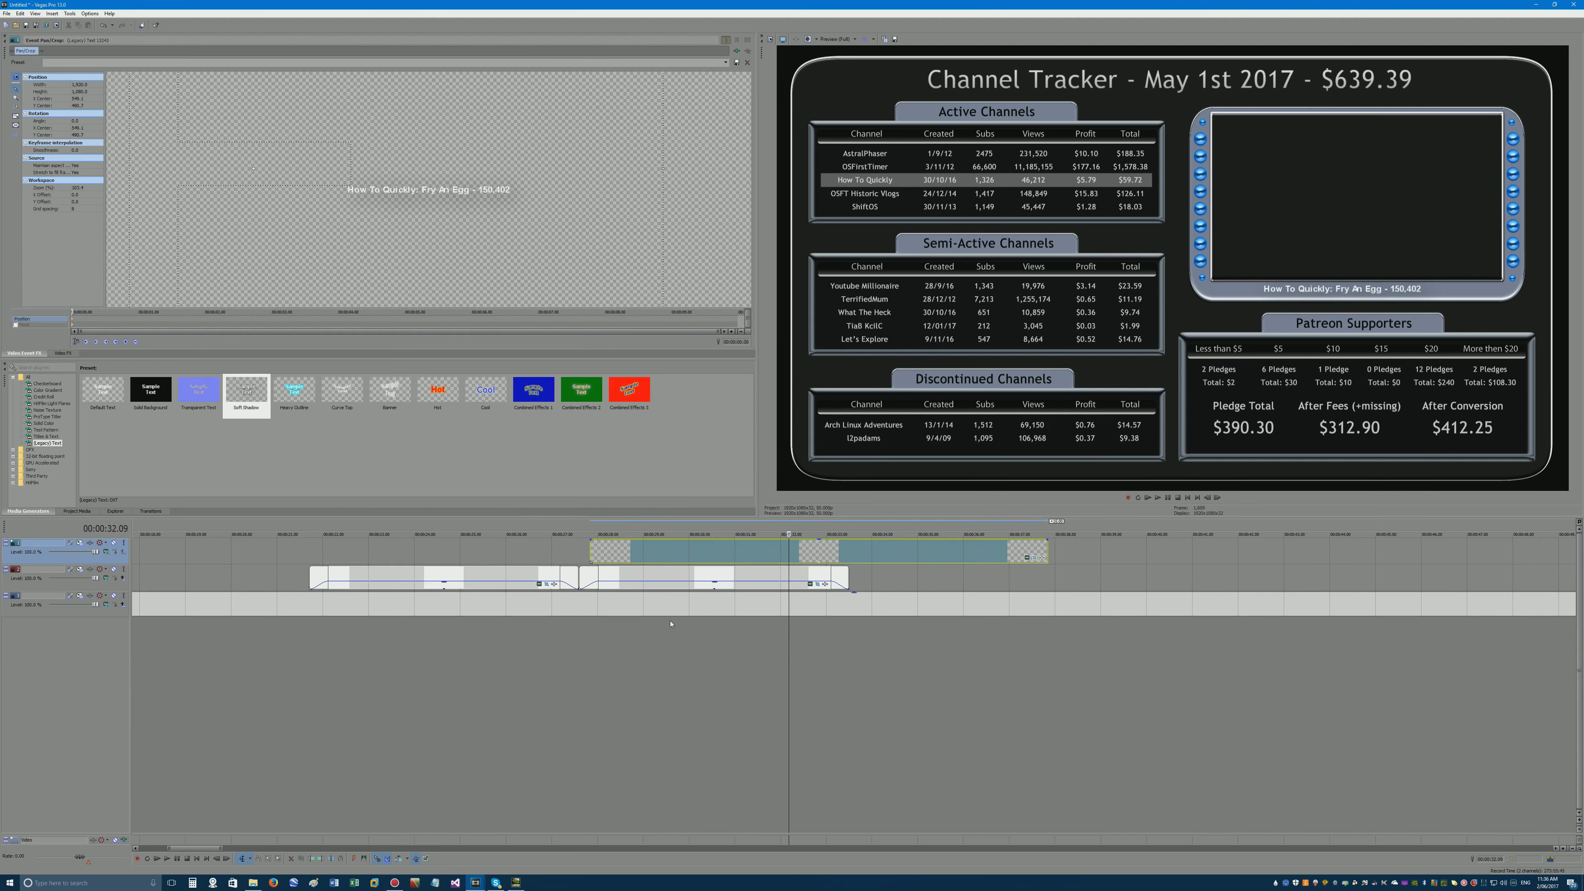
Remove the self-made caption and paste the copied episode caption above the second row highlight.
click(711, 560)
key(ctrl+z)
key(ctrl+z)
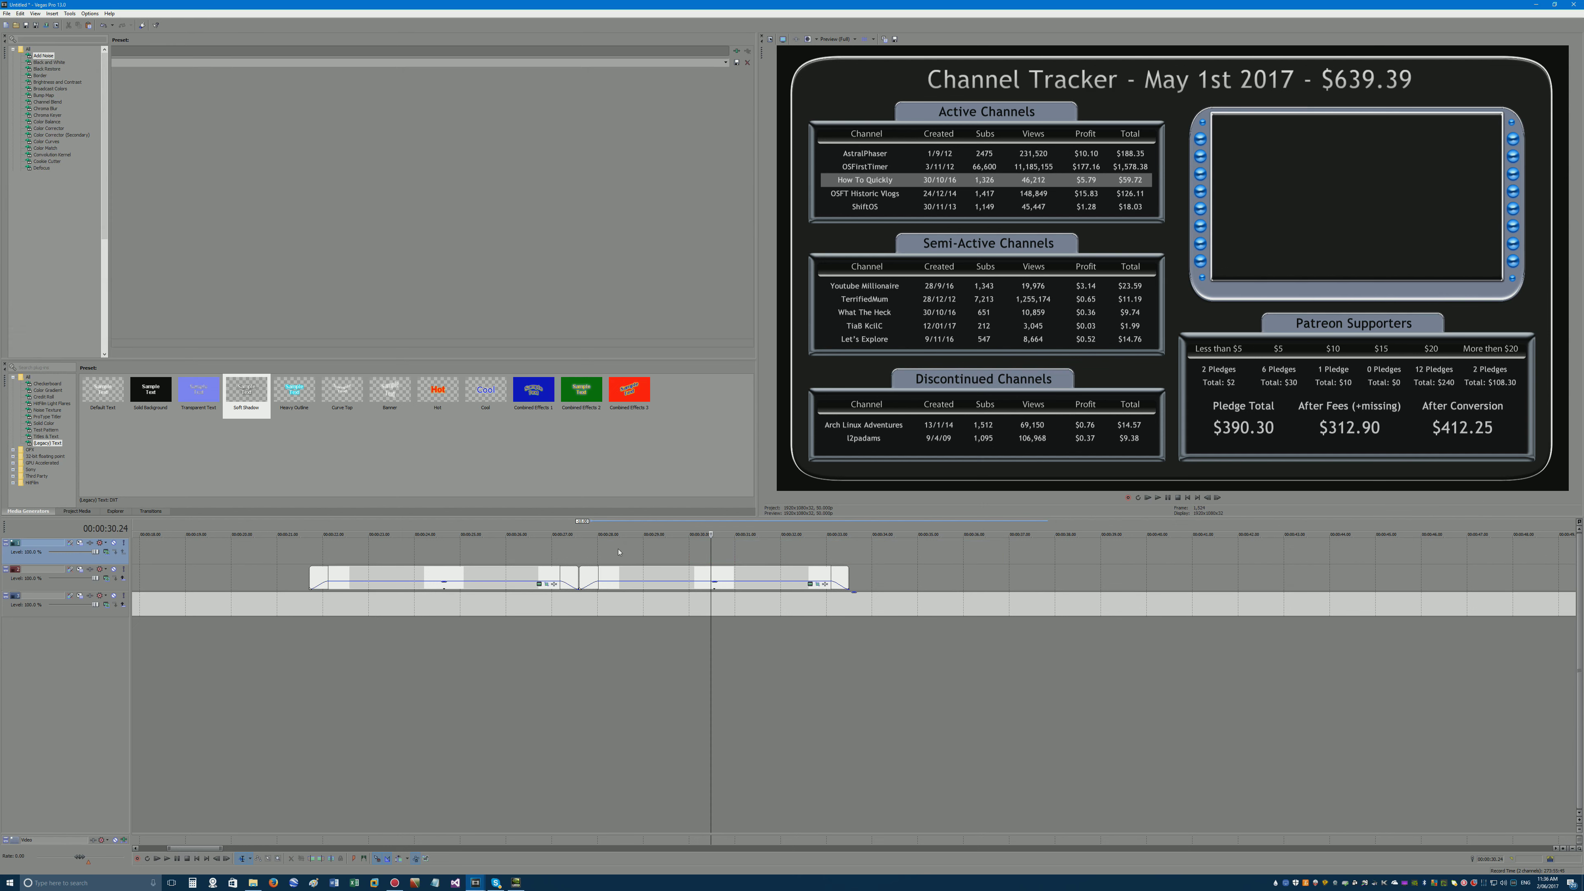
drag(682, 551, 669, 550)
click(686, 550)
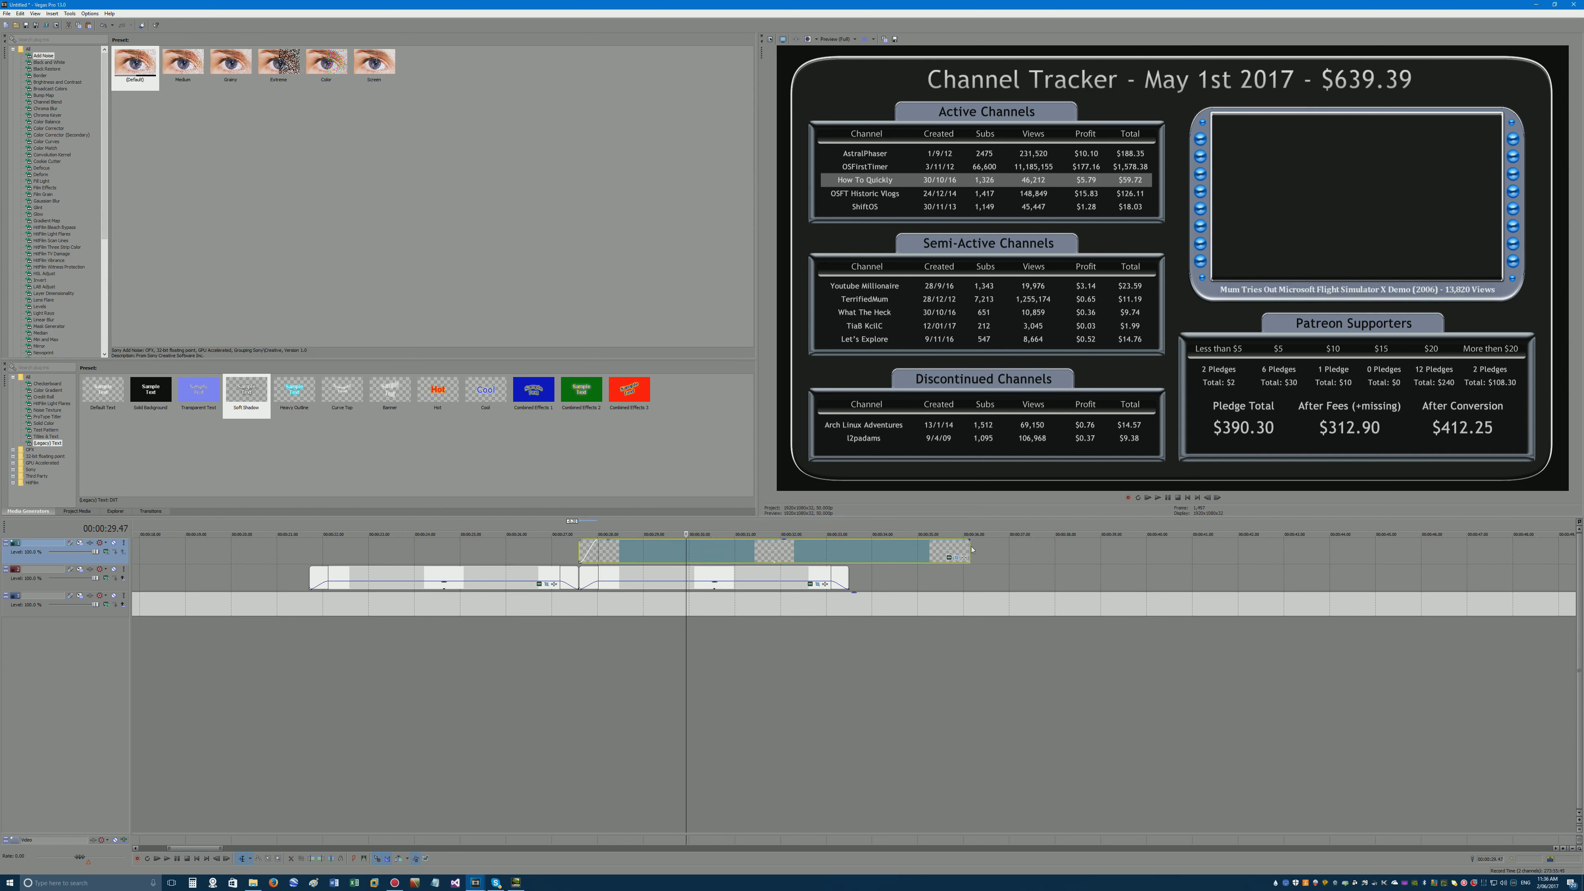
Align the pasted caption with the start and end of the first row highlight, and check it over the OSFirstTimer row.
drag(970, 549, 481, 545)
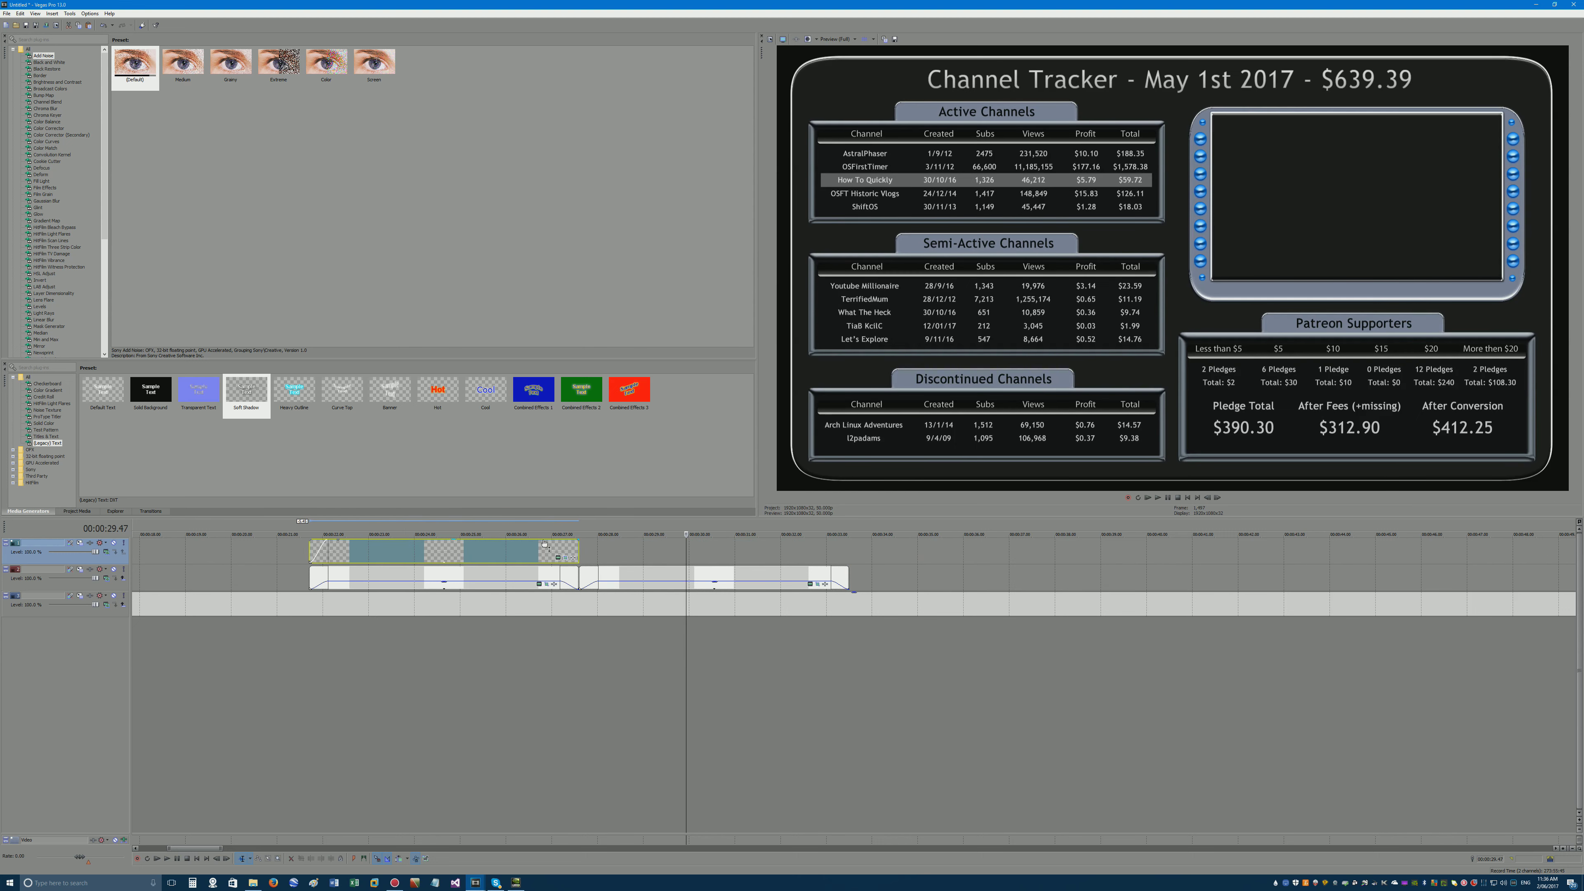
drag(581, 542, 561, 540)
click(282, 552)
click(353, 552)
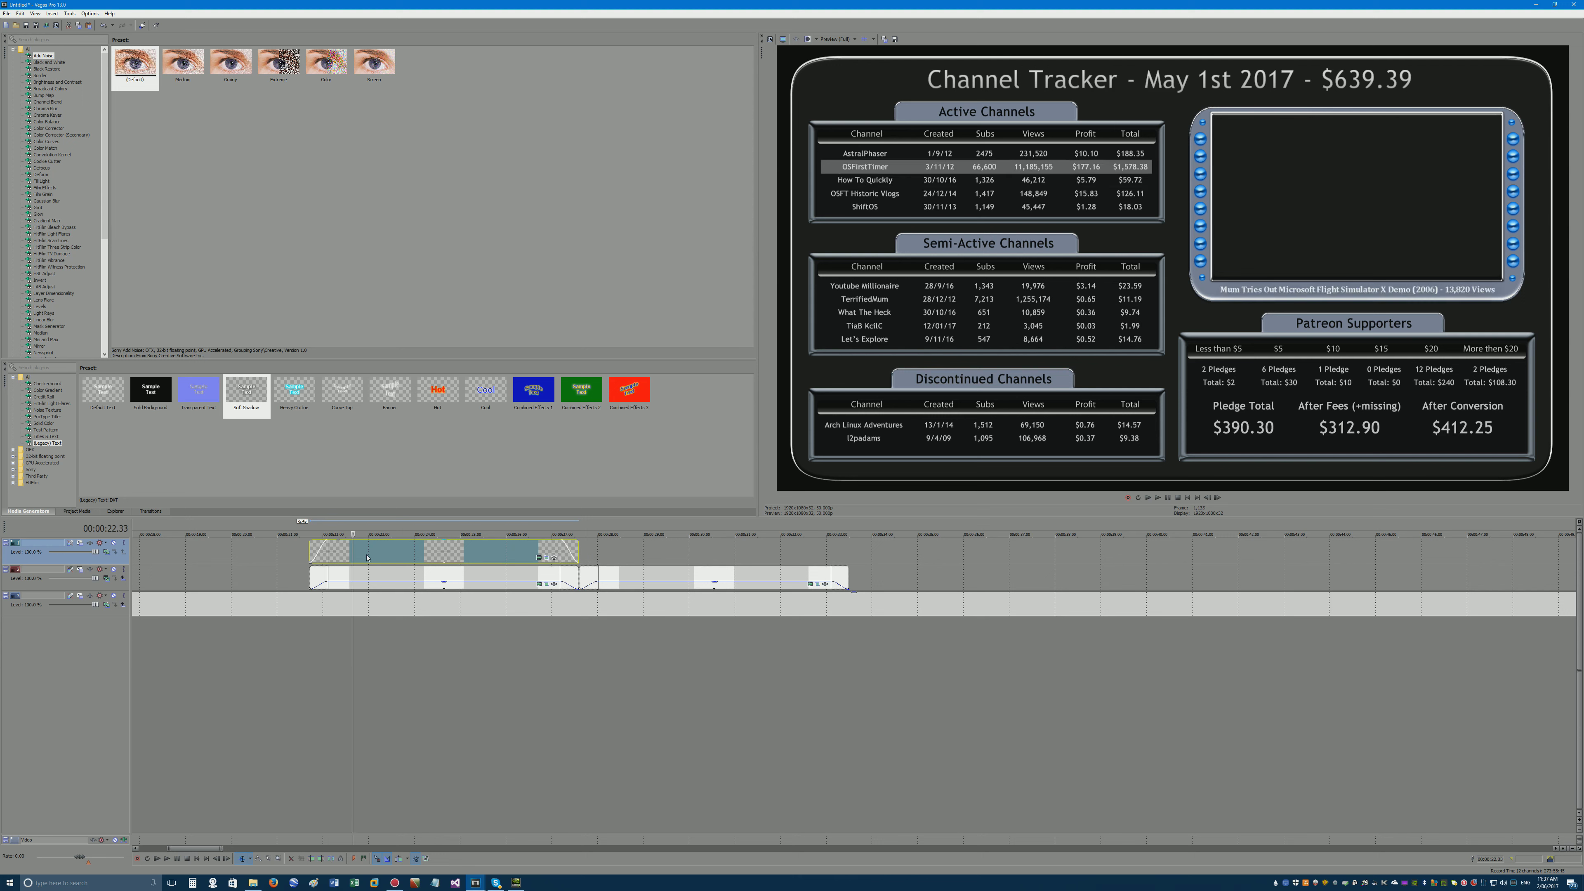
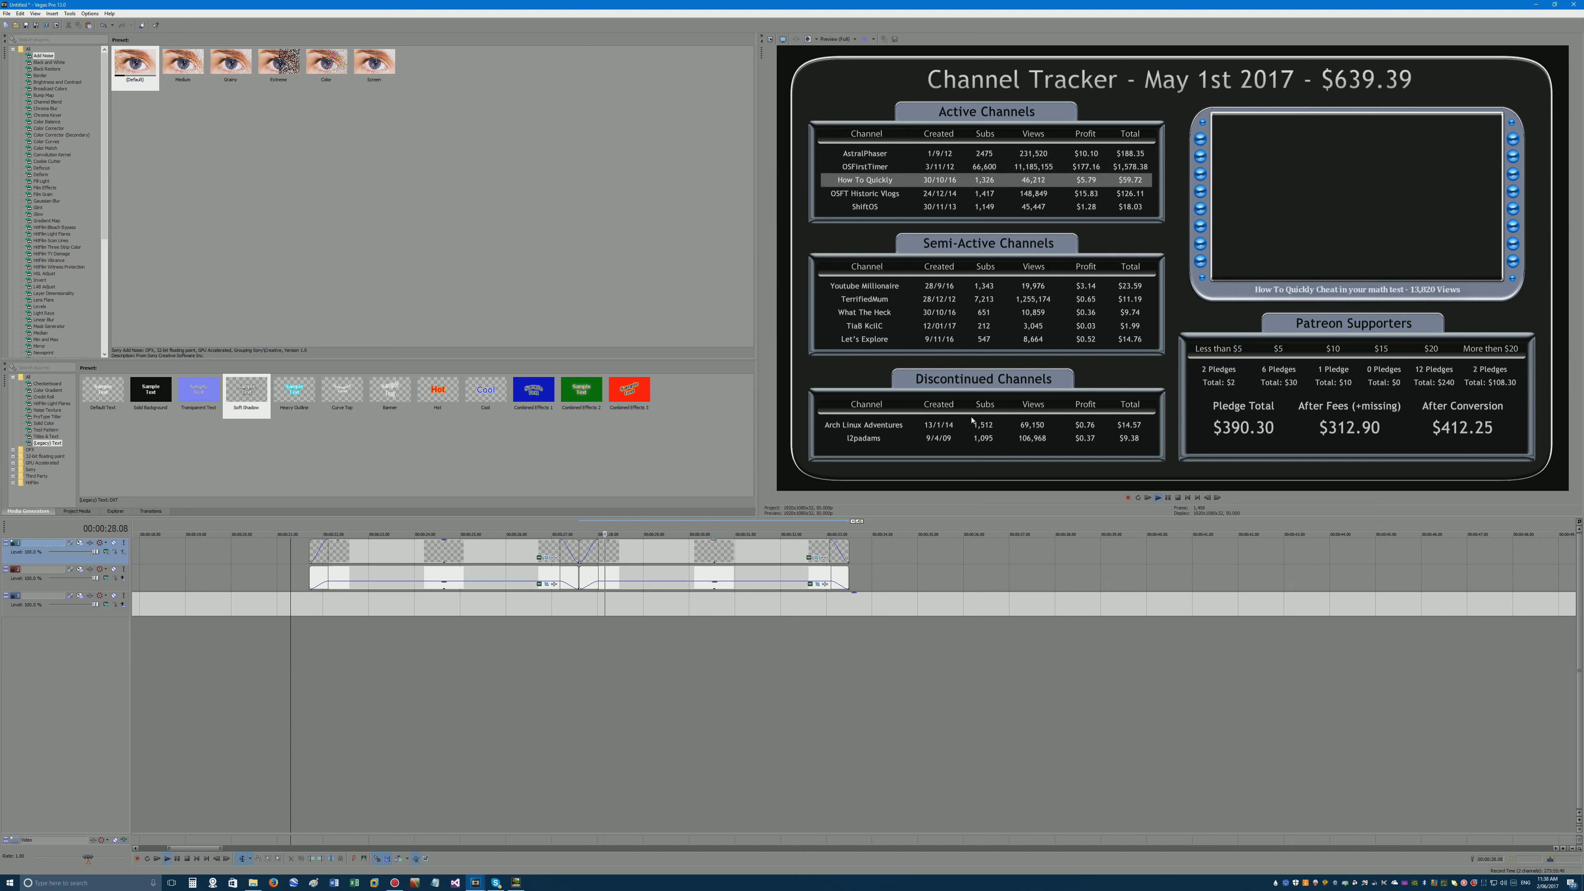
Paste another caption and row highlight pair directly after the second pair.
click(744, 575)
click(851, 567)
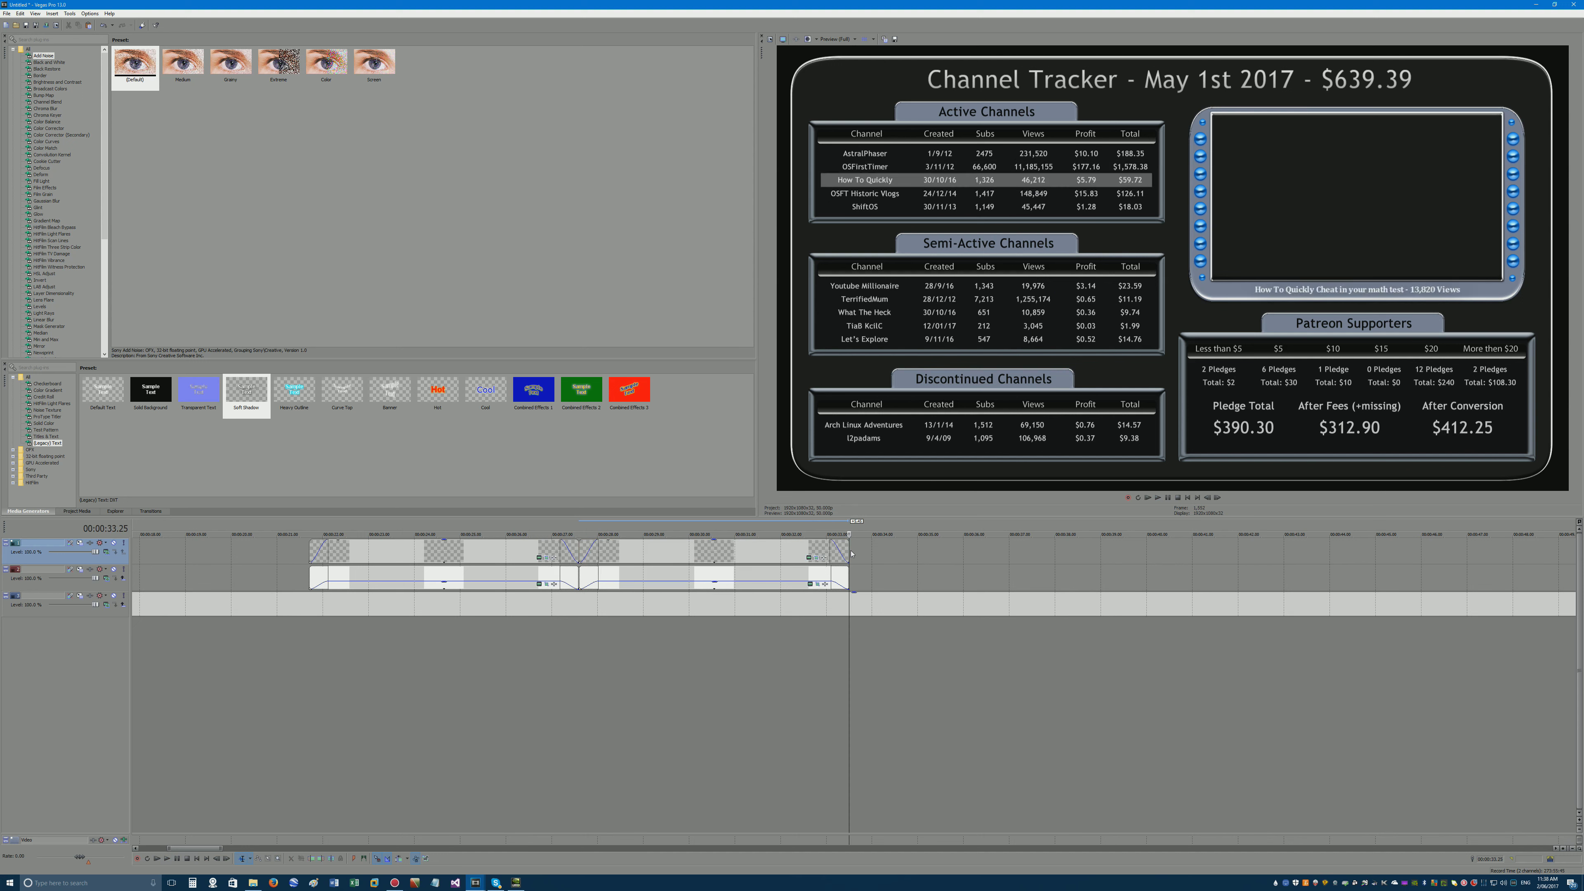
key(ctrl+v)
click(916, 570)
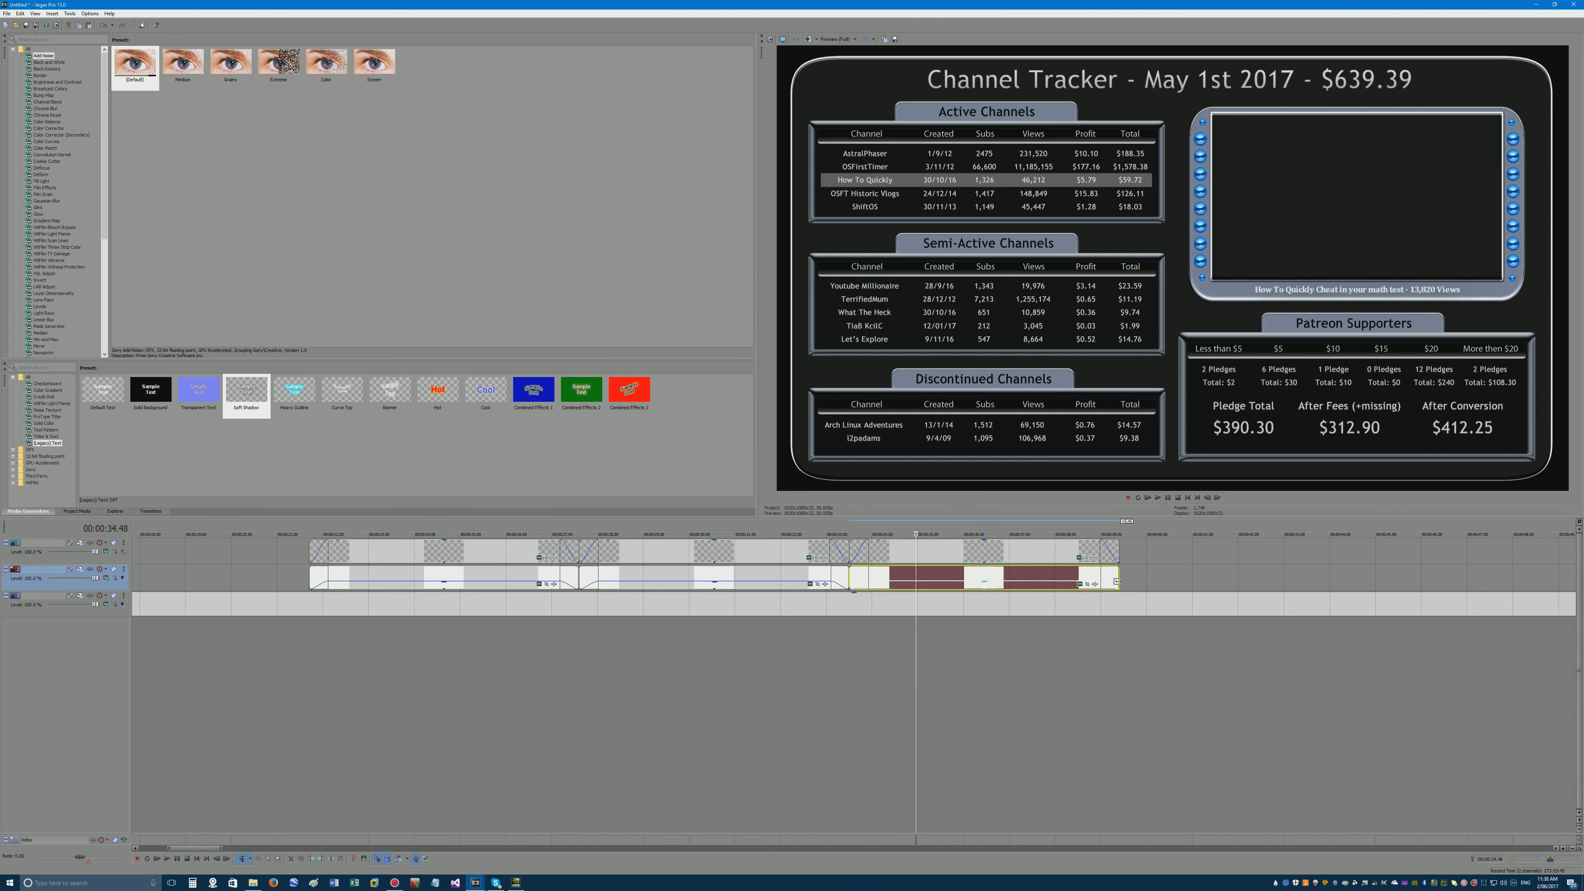
Move the third row highlight down onto the OSFT Historic Vlogs row.
click(1087, 583)
key(Up)
key(Up)
key(Up)
key(Up)
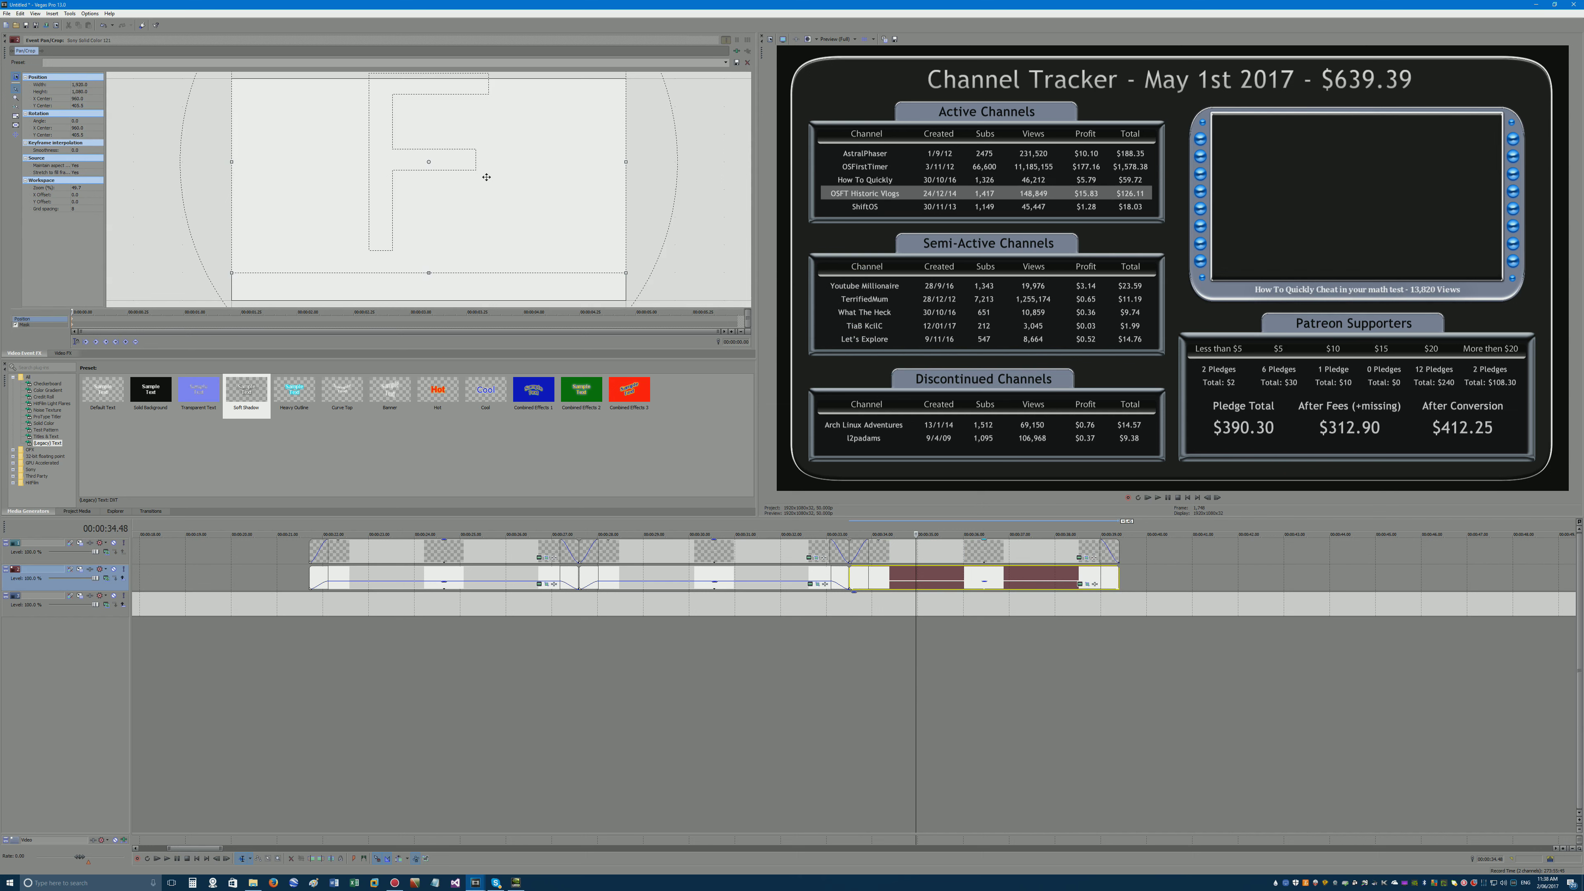
Replace the video title in the third caption with "OSFTVLOG -" followed by filler text, keeping the view count.
click(1061, 552)
click(1079, 558)
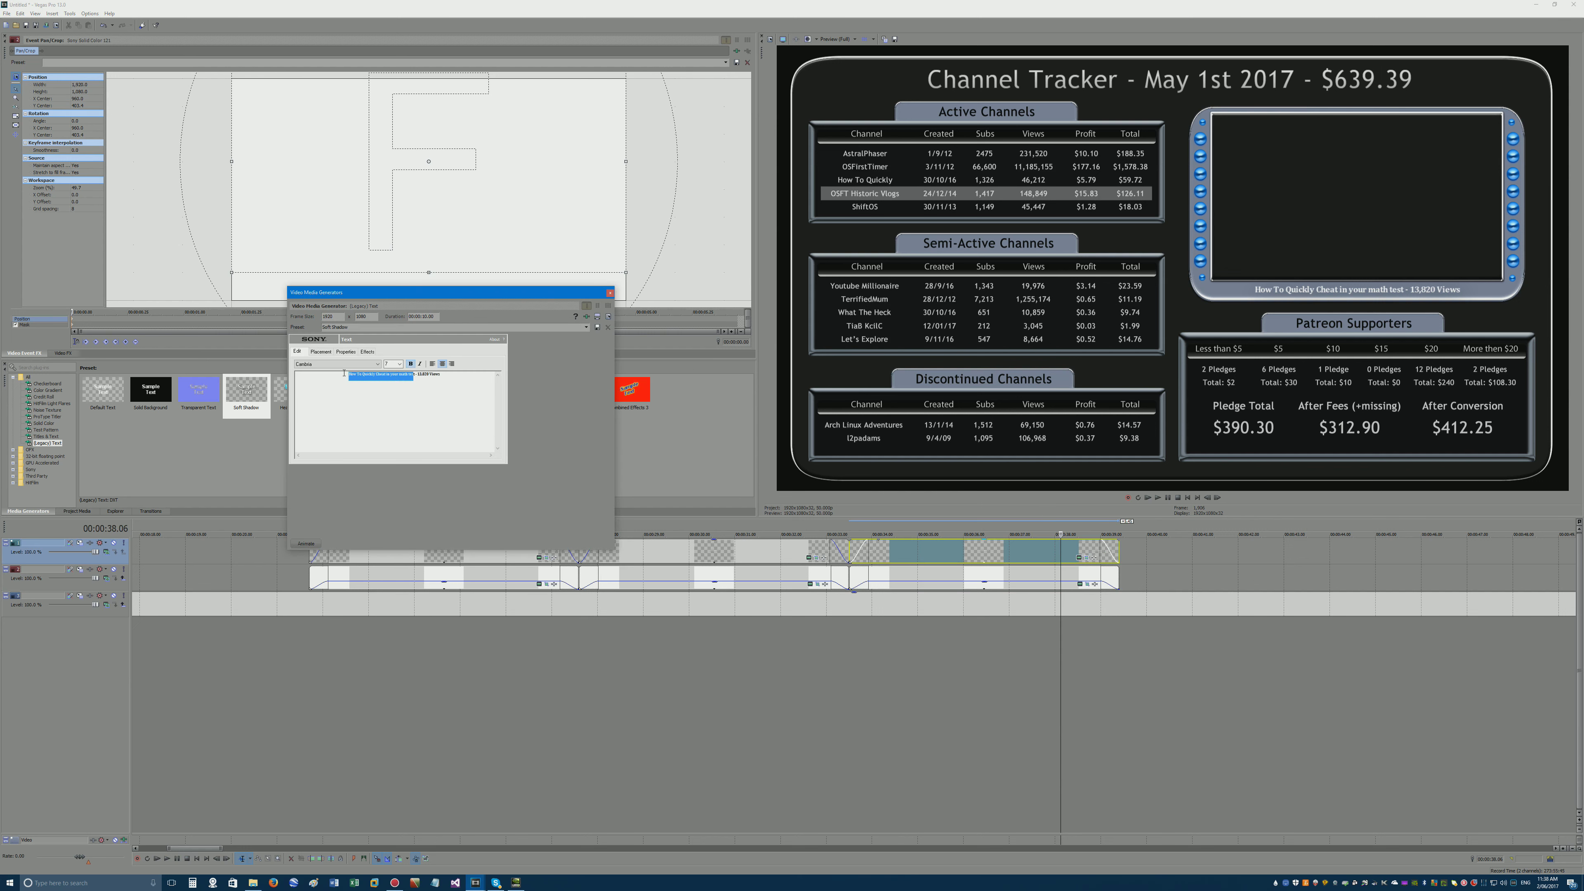
text(OSFt)
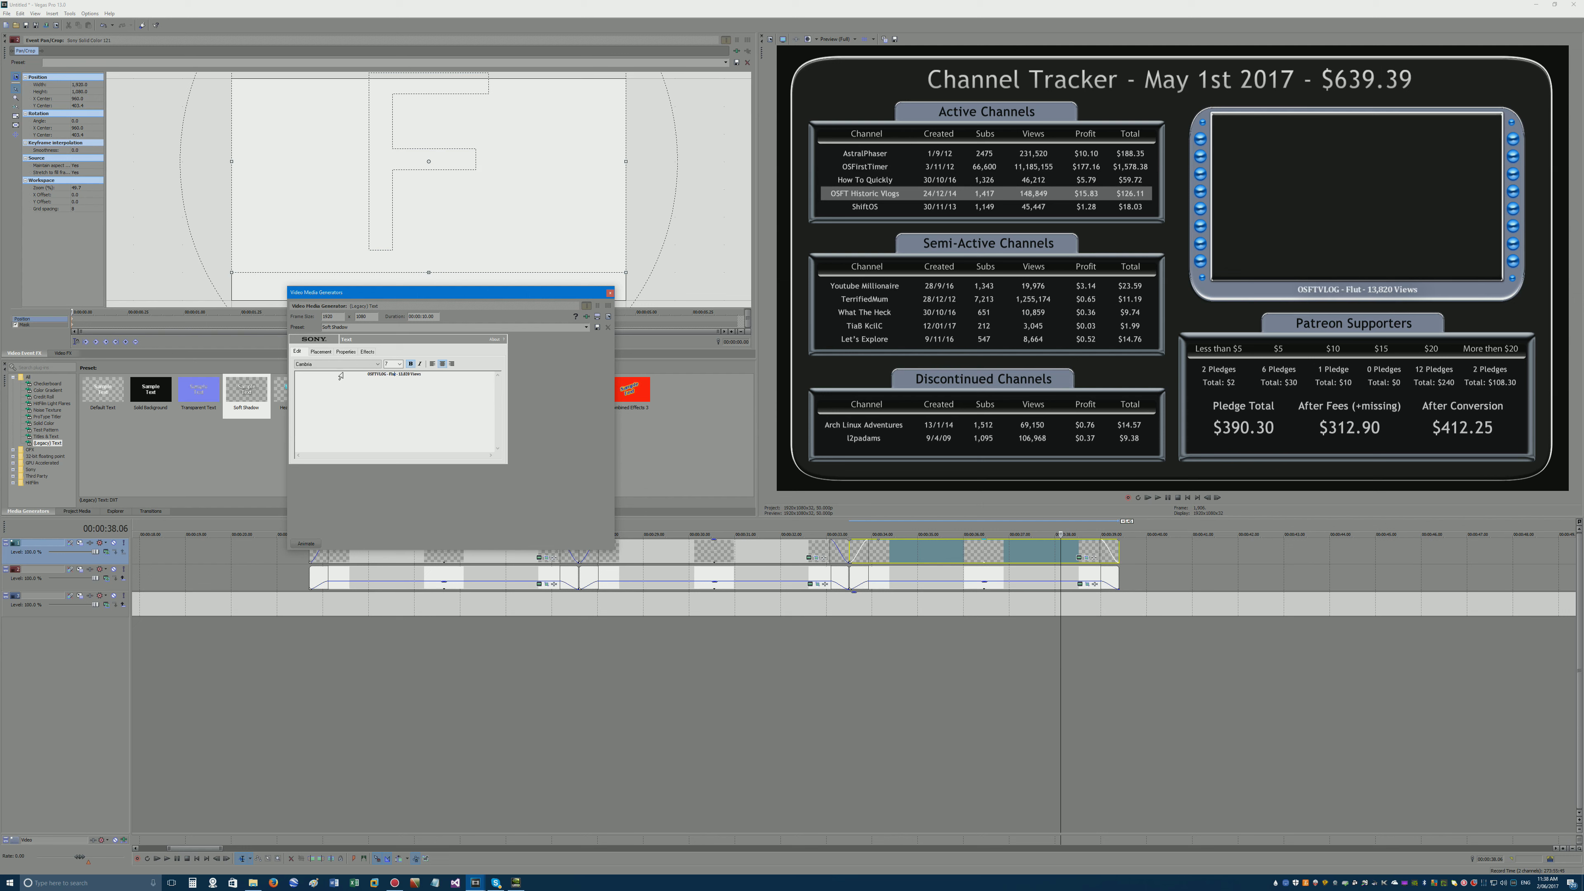
text(to sayi tjasdoghasd ghasoidjg)
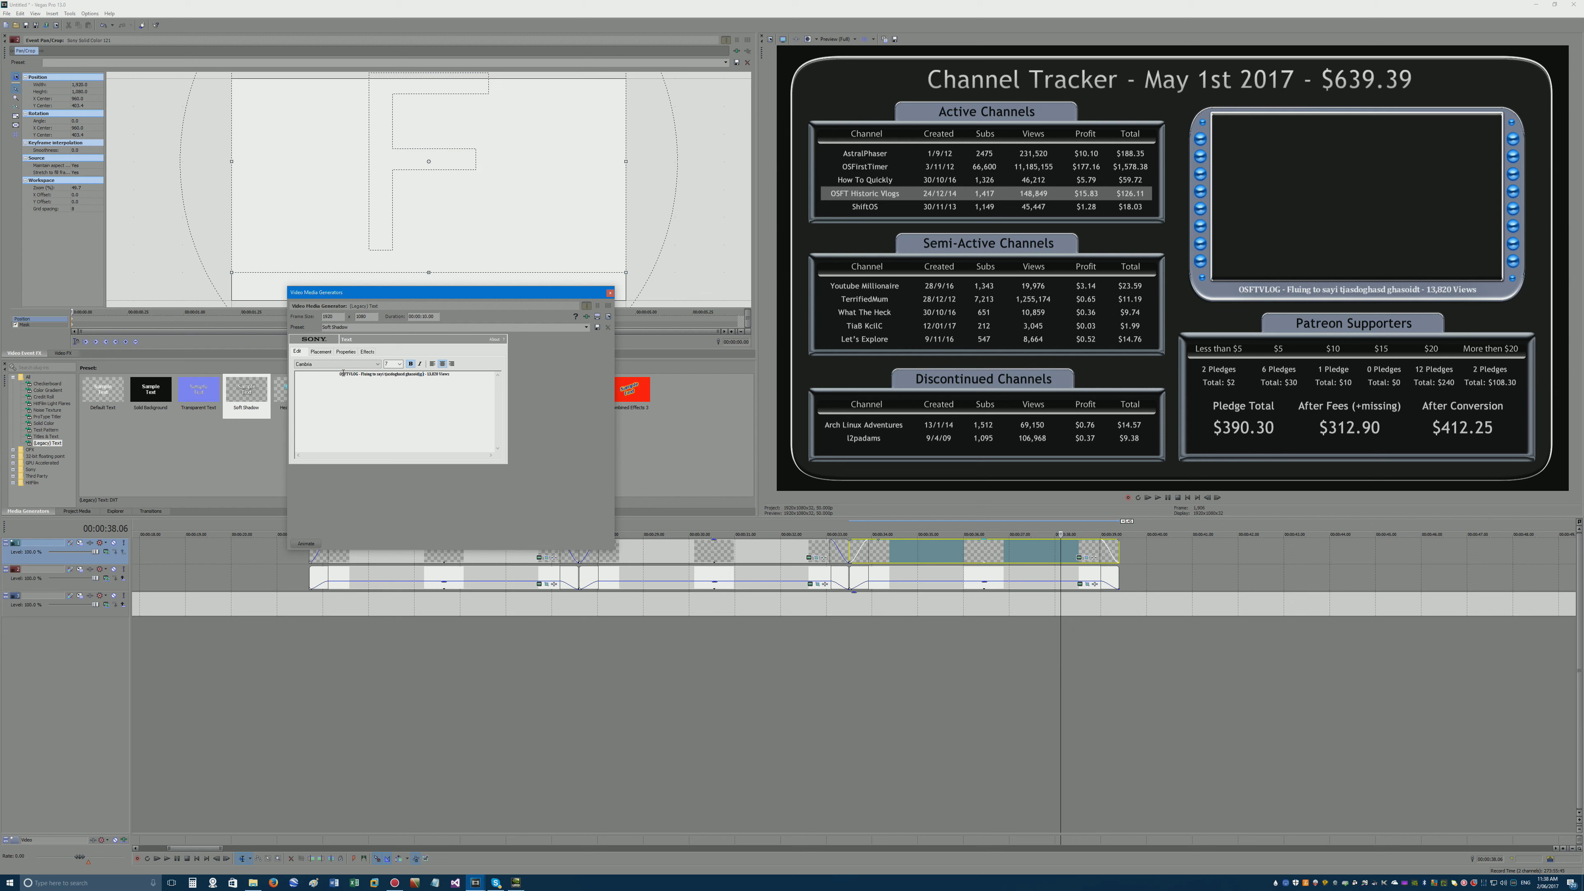
click(610, 294)
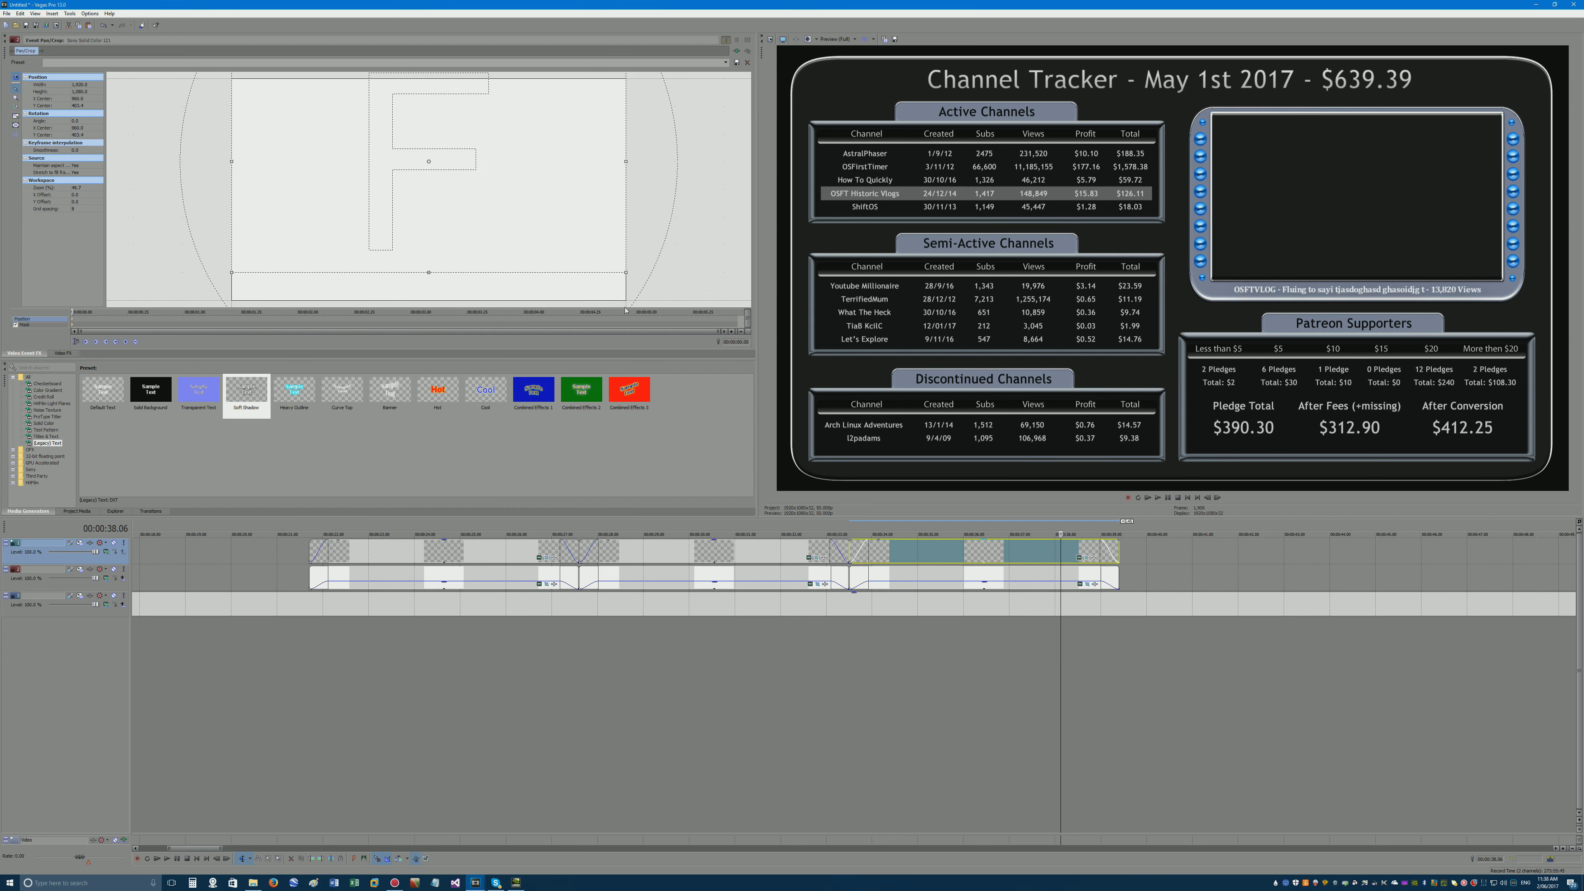
Preview the fade from the second highlight and caption to the third pair.
click(800, 553)
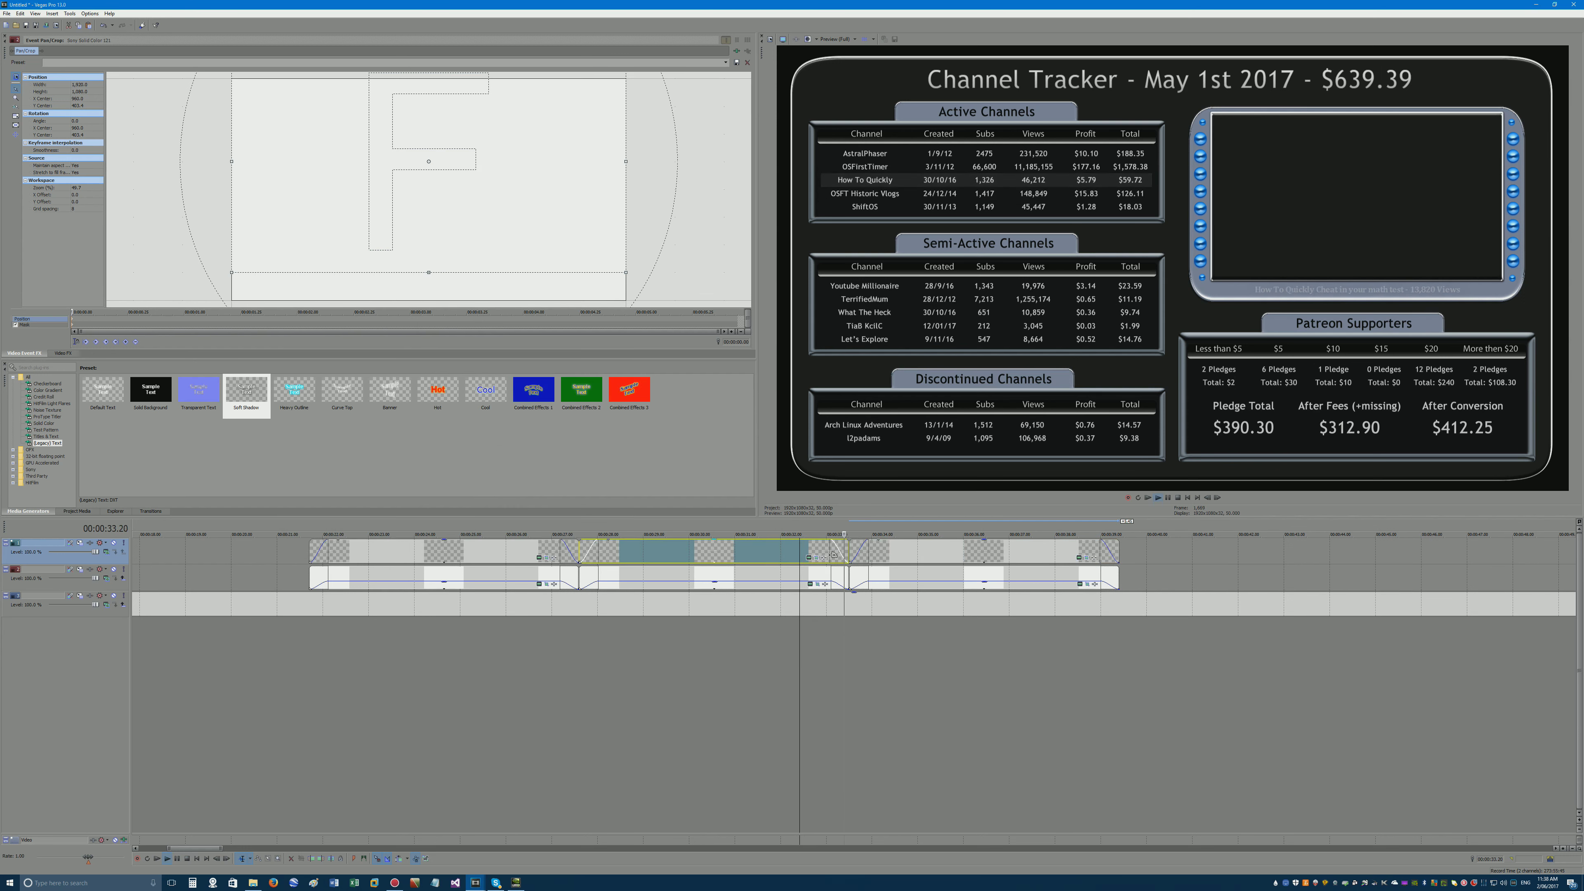
click(807, 553)
scroll(848, 549, up, 5)
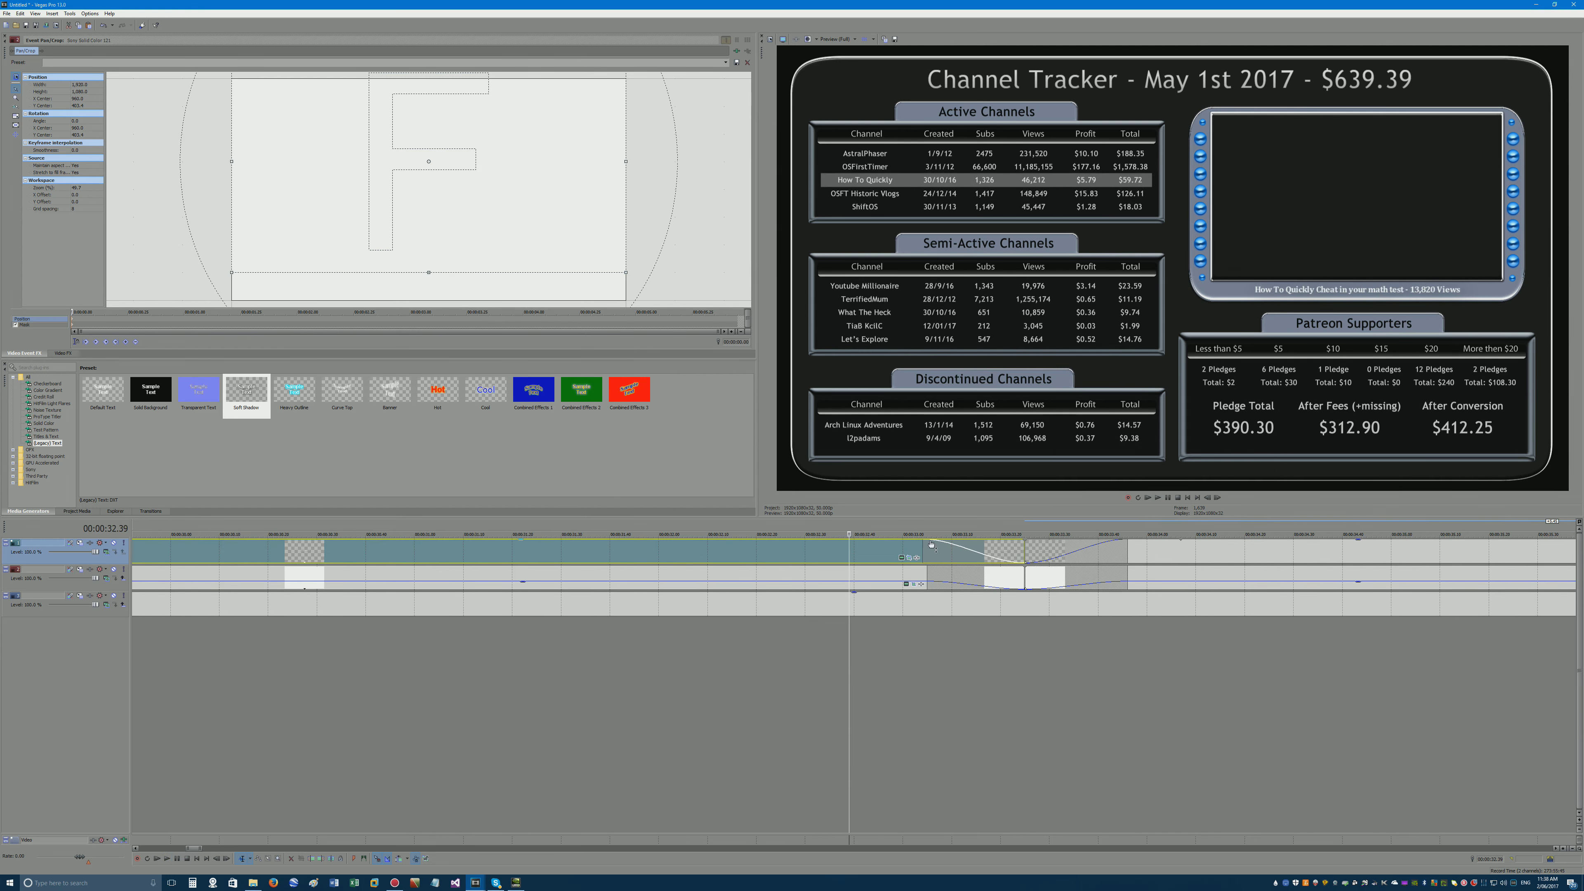
click(1144, 554)
scroll(1059, 553, down, 4)
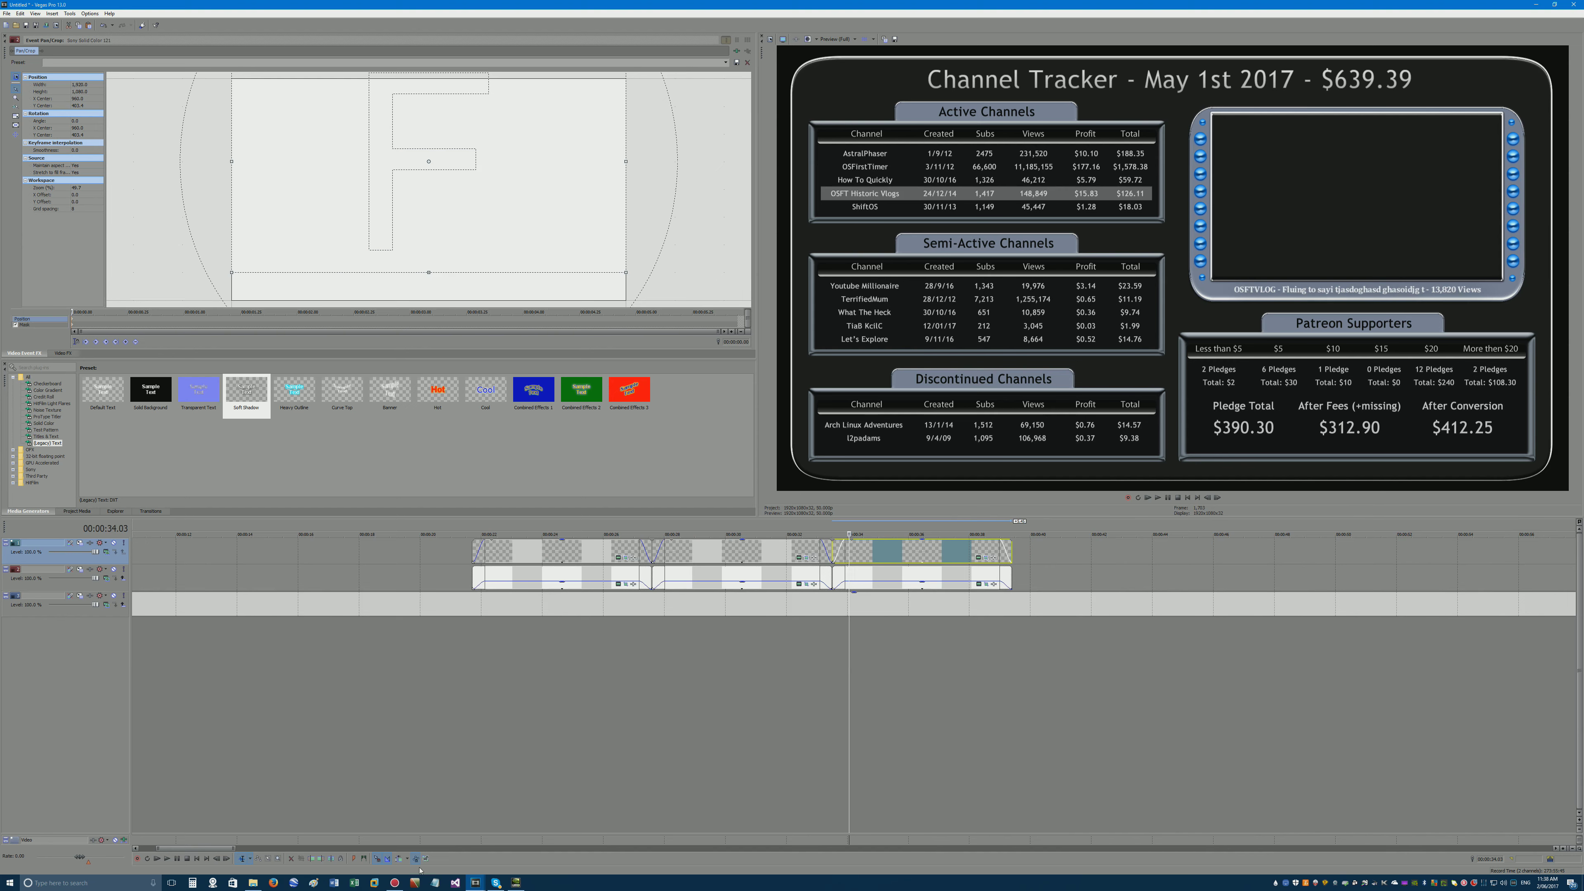
Switch to the episode project and examine the flight simulator clip in the Channel Tracker frame around 7:05.
mouse_move(475, 881)
click(520, 842)
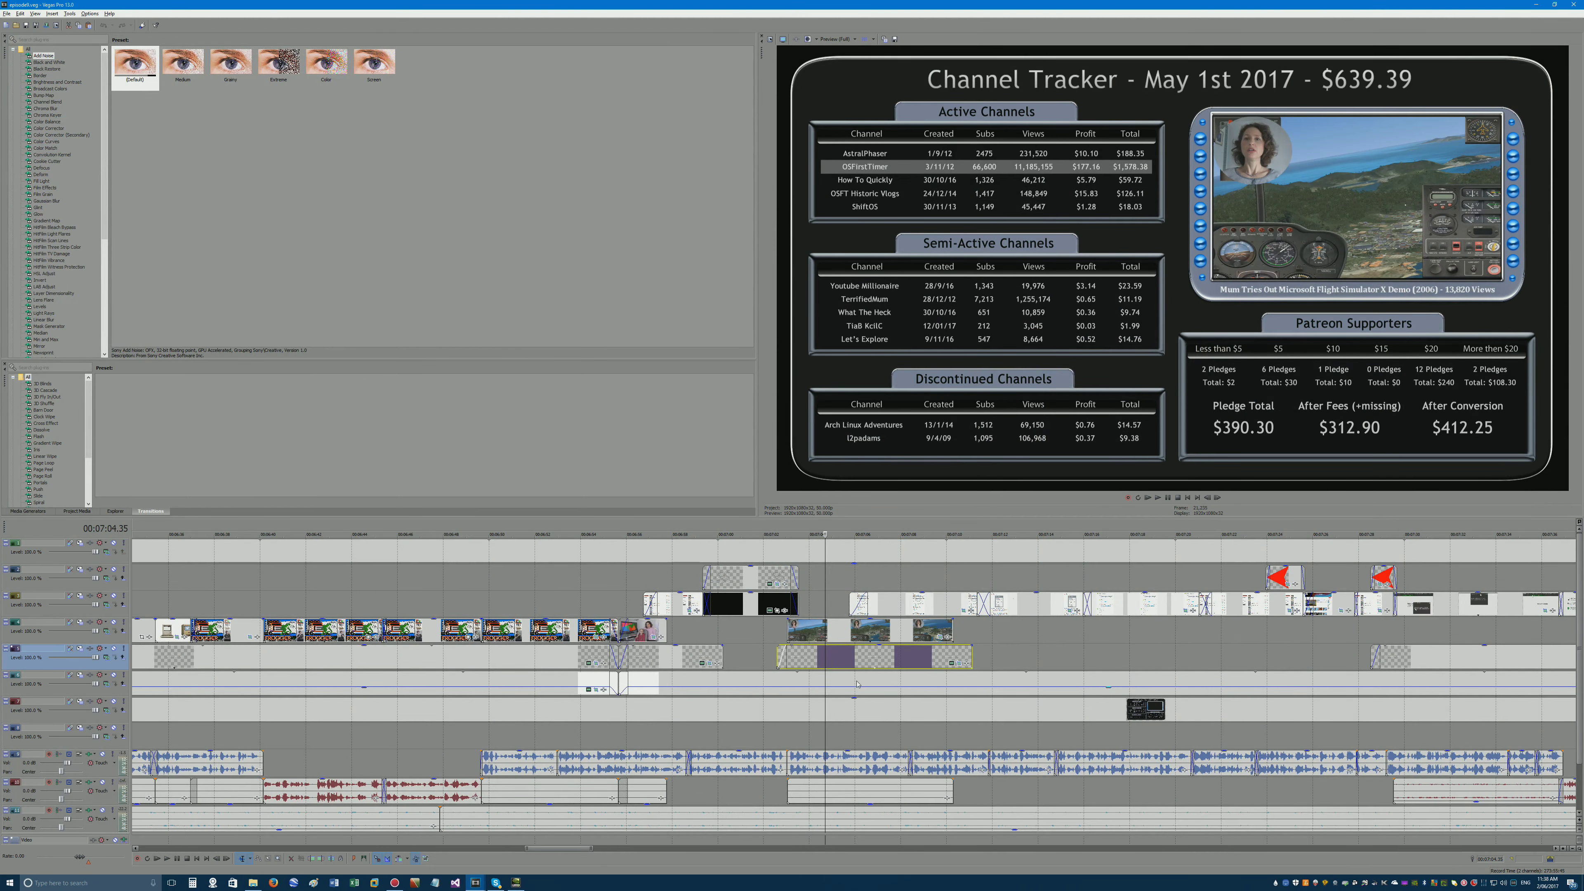
click(834, 633)
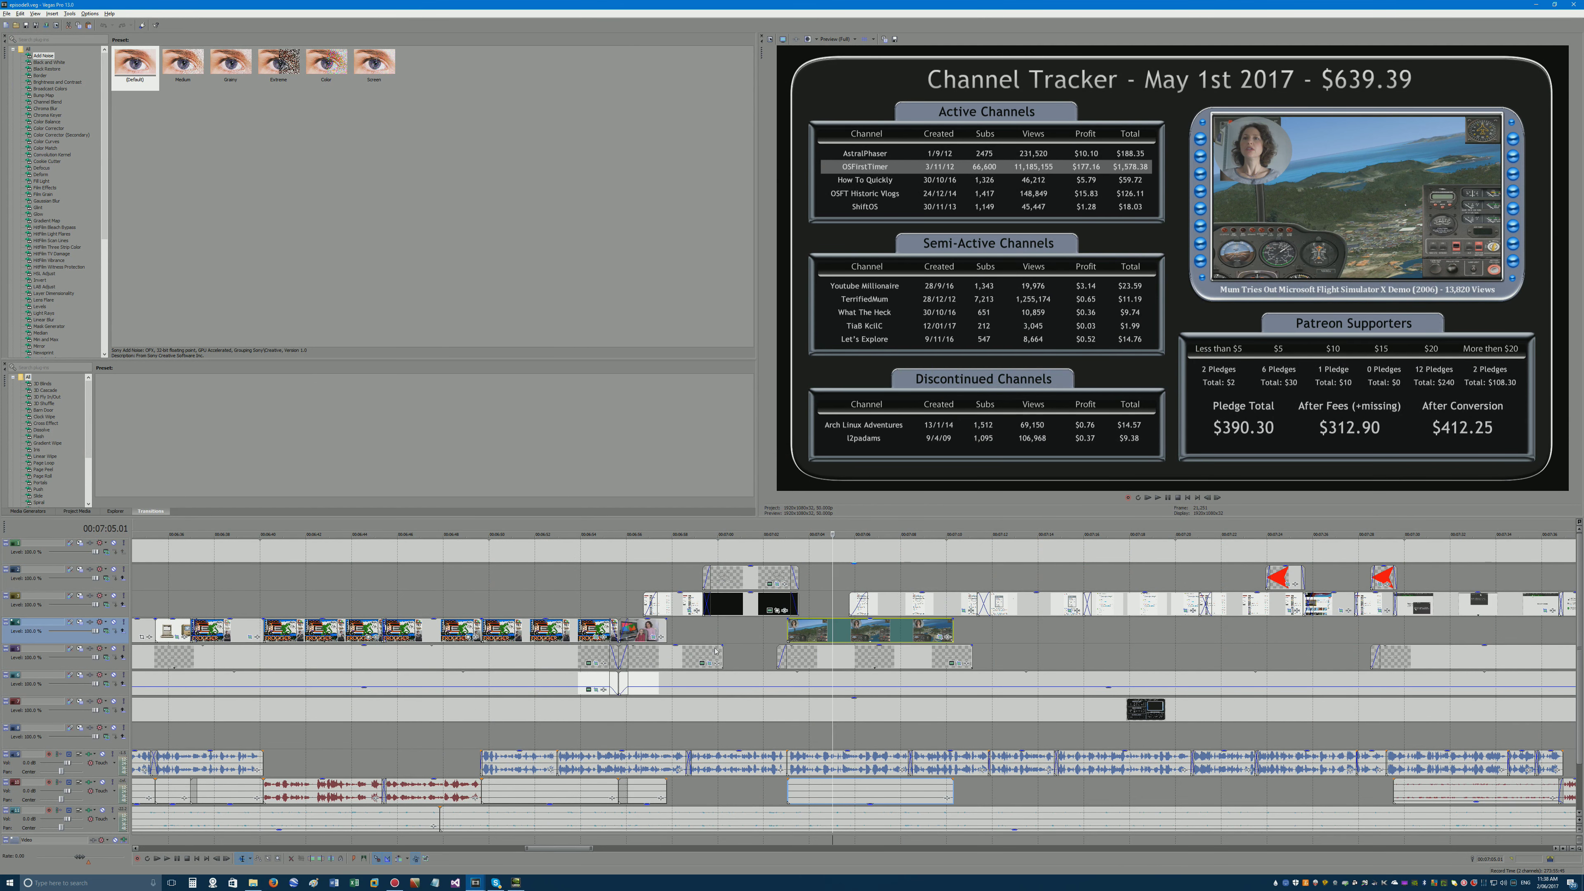
Examine the layout of clips across the whole episode timeline, including the sections around 10:07, 10:43 and 12:33.
scroll(724, 633, down, 3)
scroll(909, 619, down, 3)
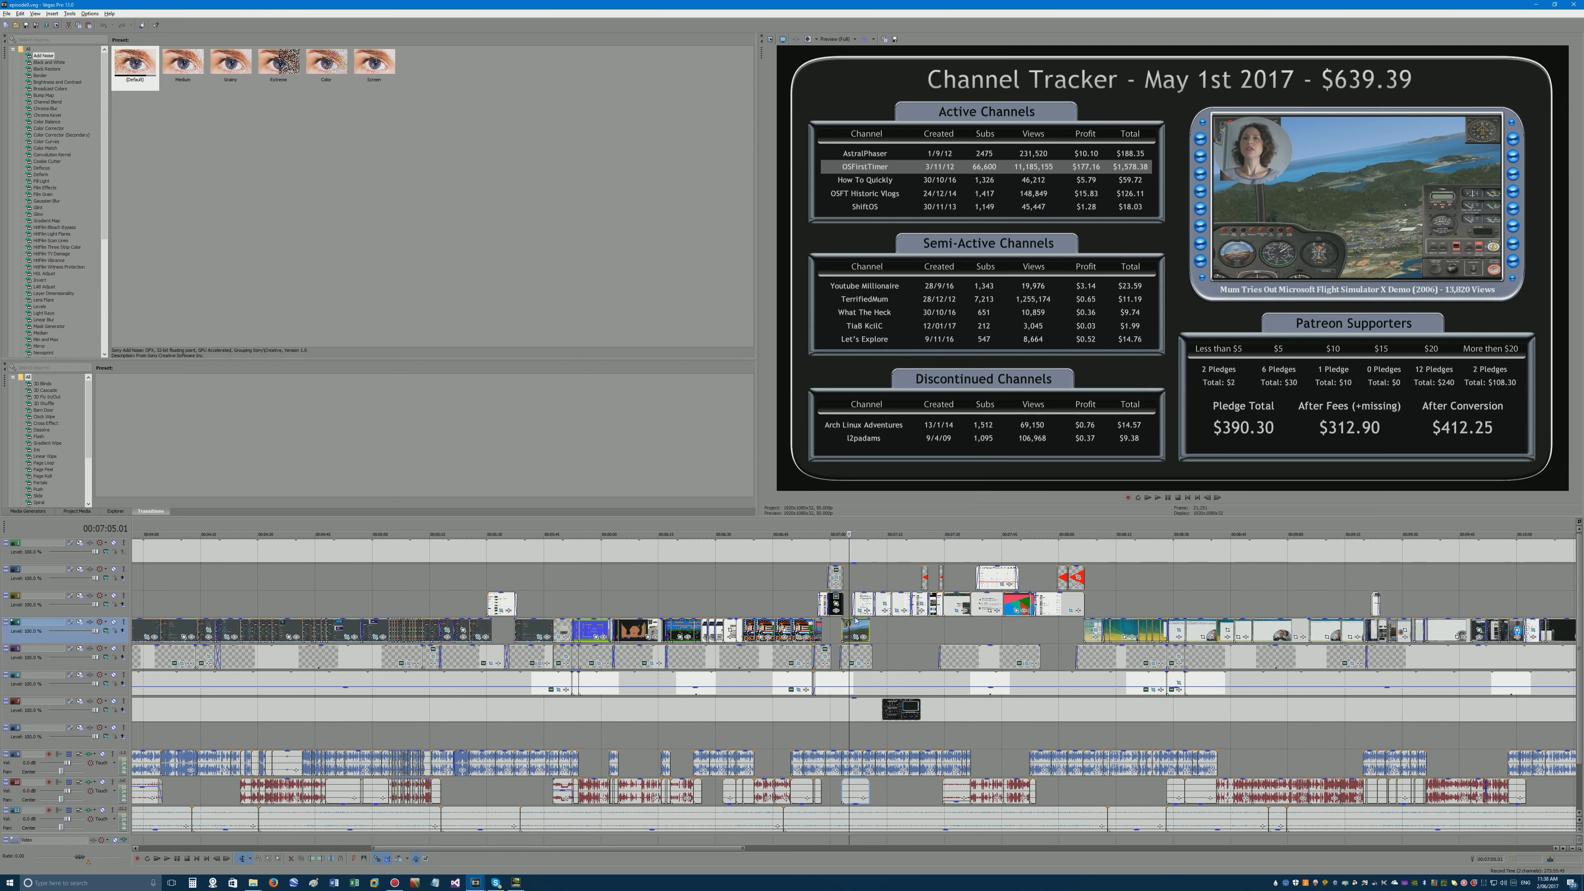
scroll(1009, 633, down, 3)
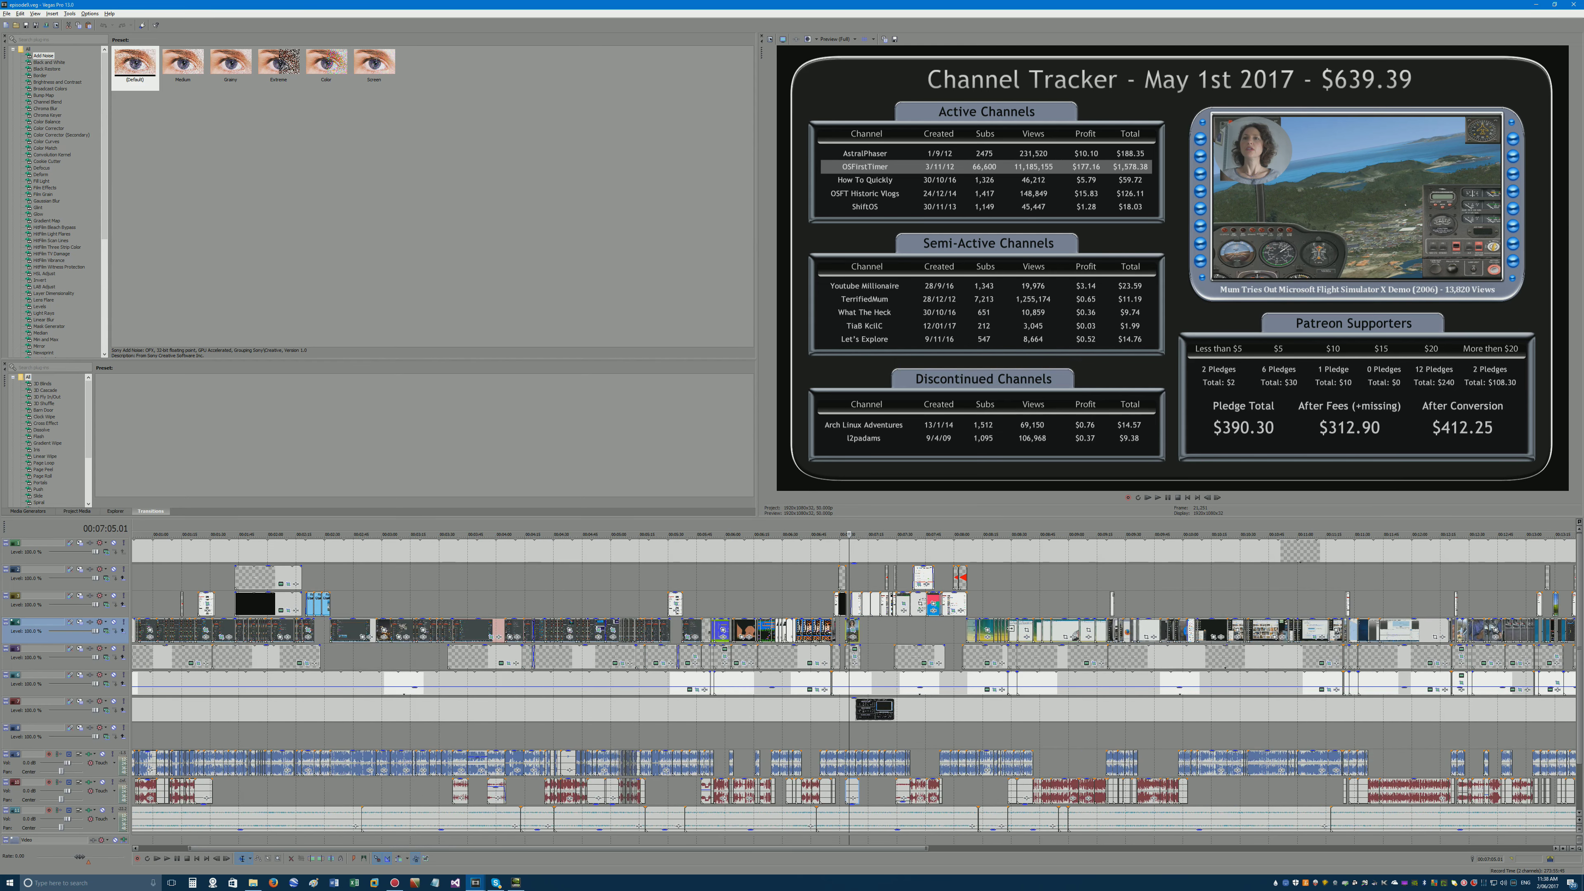
click(1198, 632)
scroll(1016, 638, up, 5)
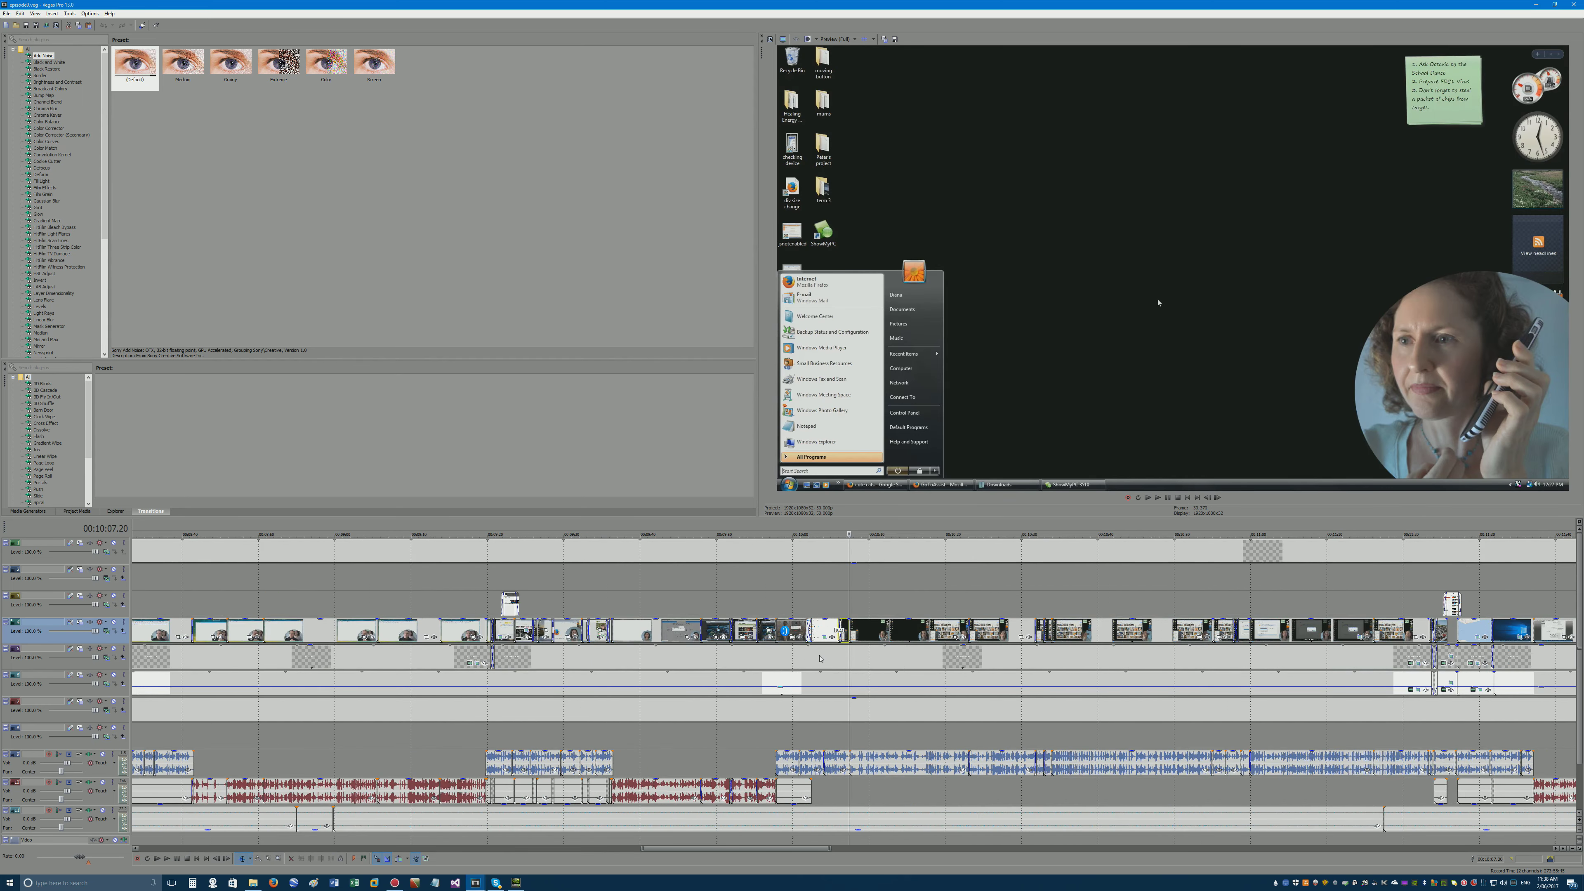
scroll(824, 645, down, 8)
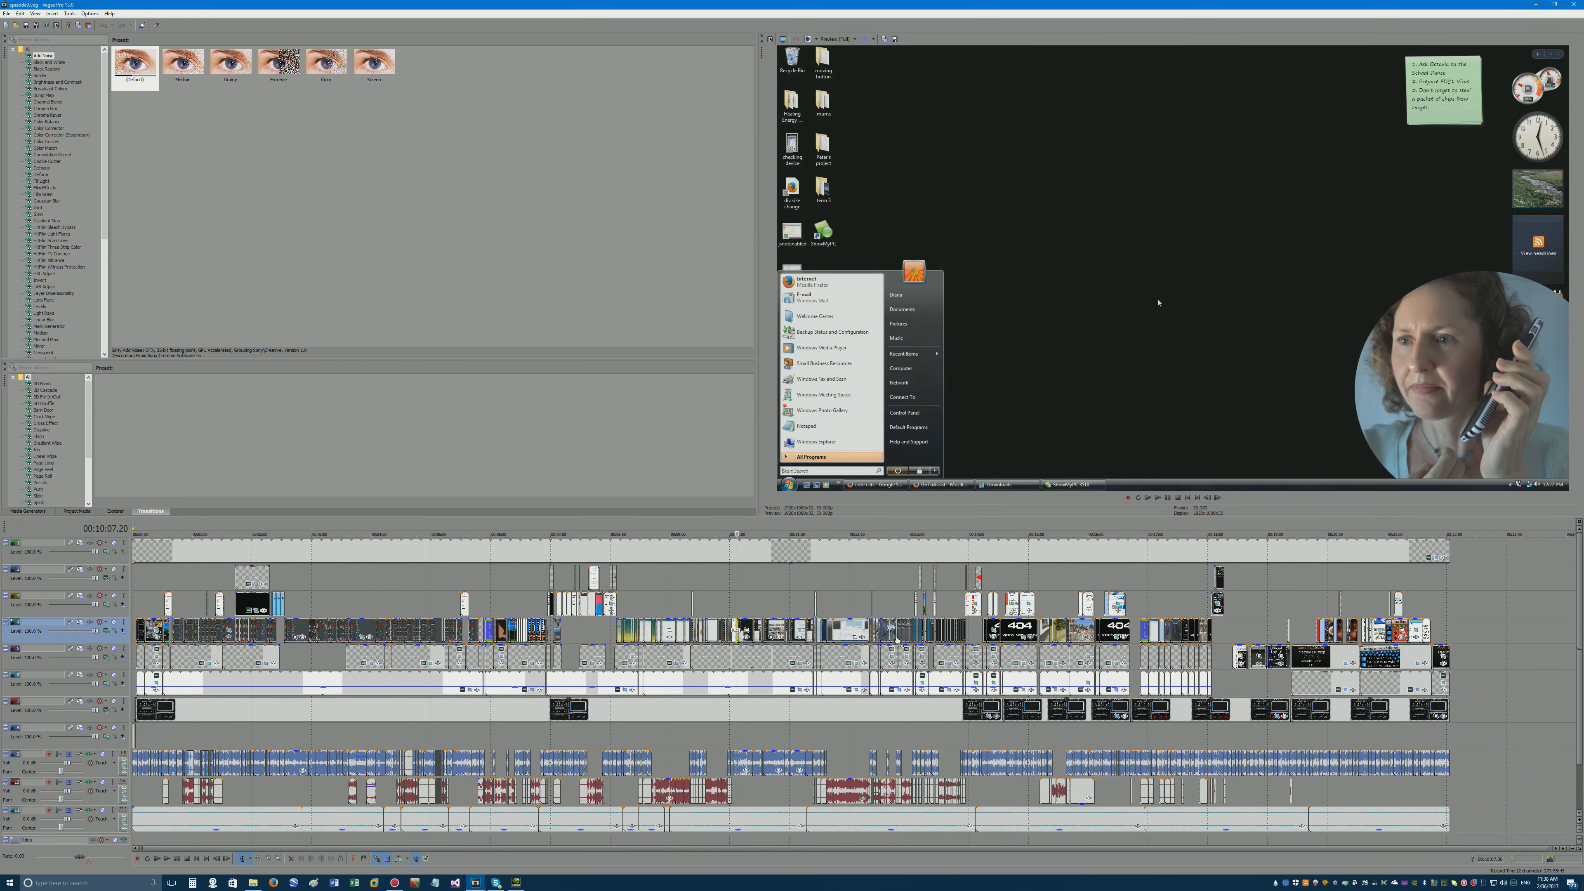
click(899, 596)
click(773, 596)
scroll(777, 599, up, 4)
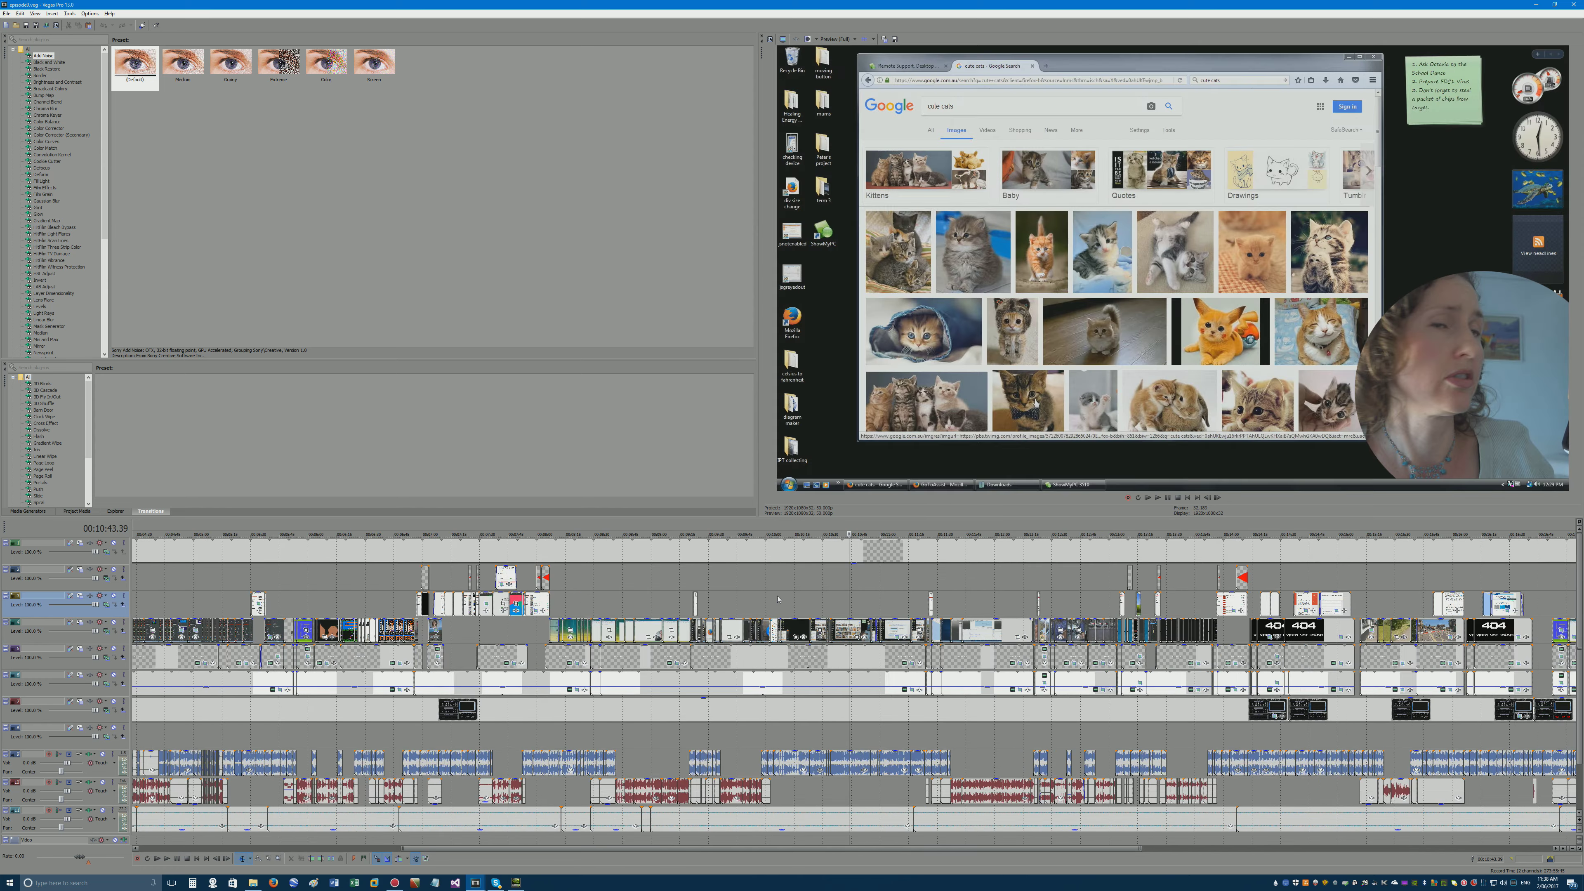
click(1064, 581)
scroll(831, 627, up, 3)
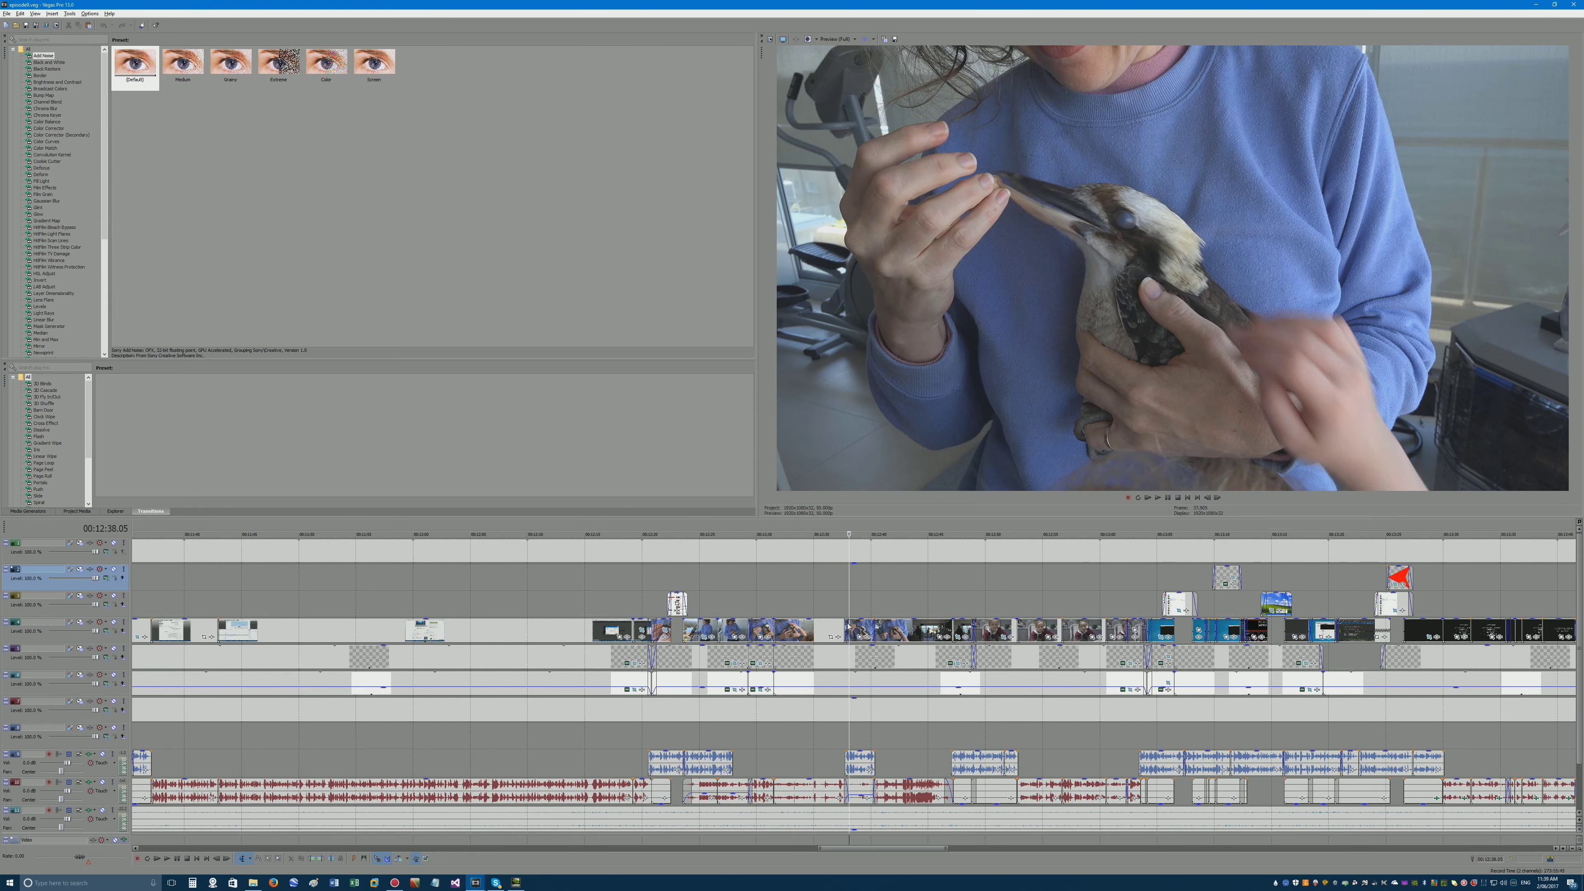
click(800, 630)
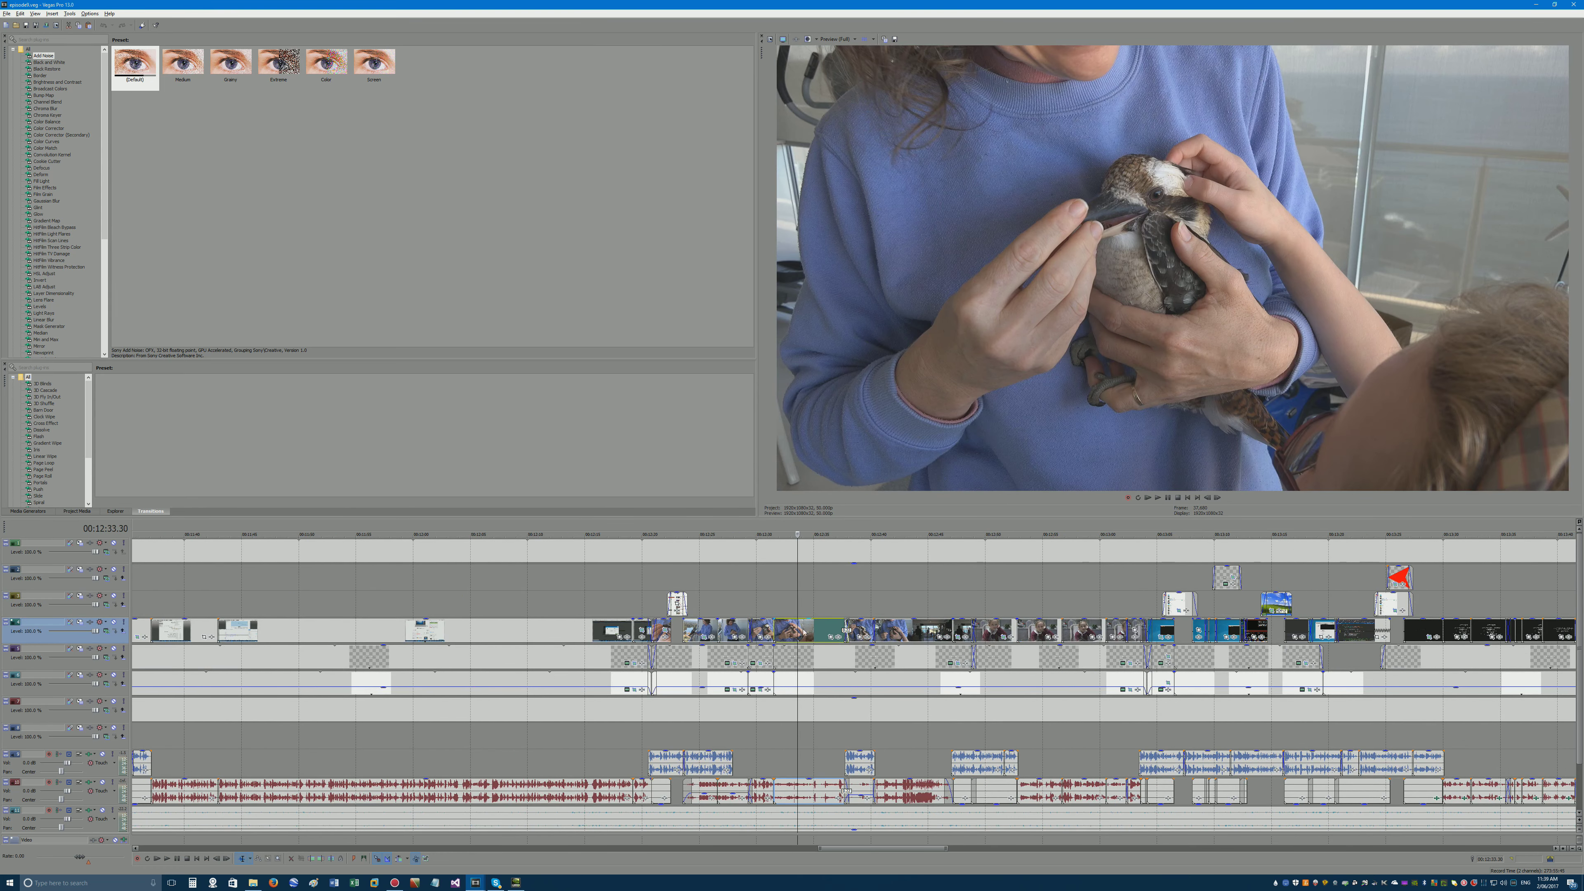
Switch to the untitled project and place the kookaburra clip with its audio on a new top track, aligned with the third highlight's start.
key(alt+Tab)
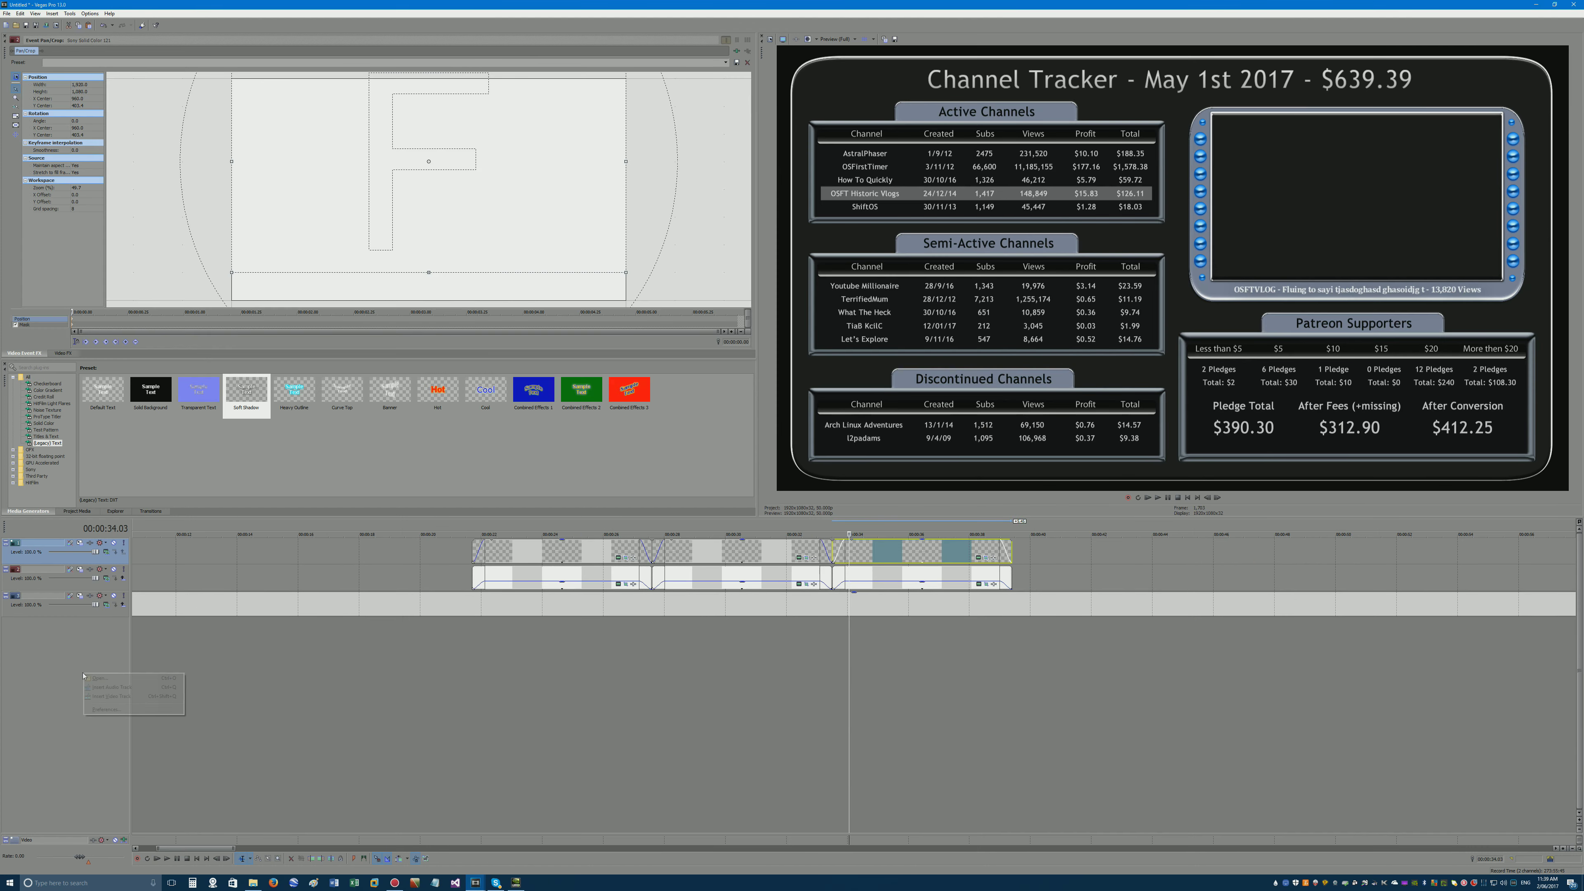
click(111, 695)
drag(803, 555, 863, 673)
drag(884, 547, 872, 554)
click(923, 653)
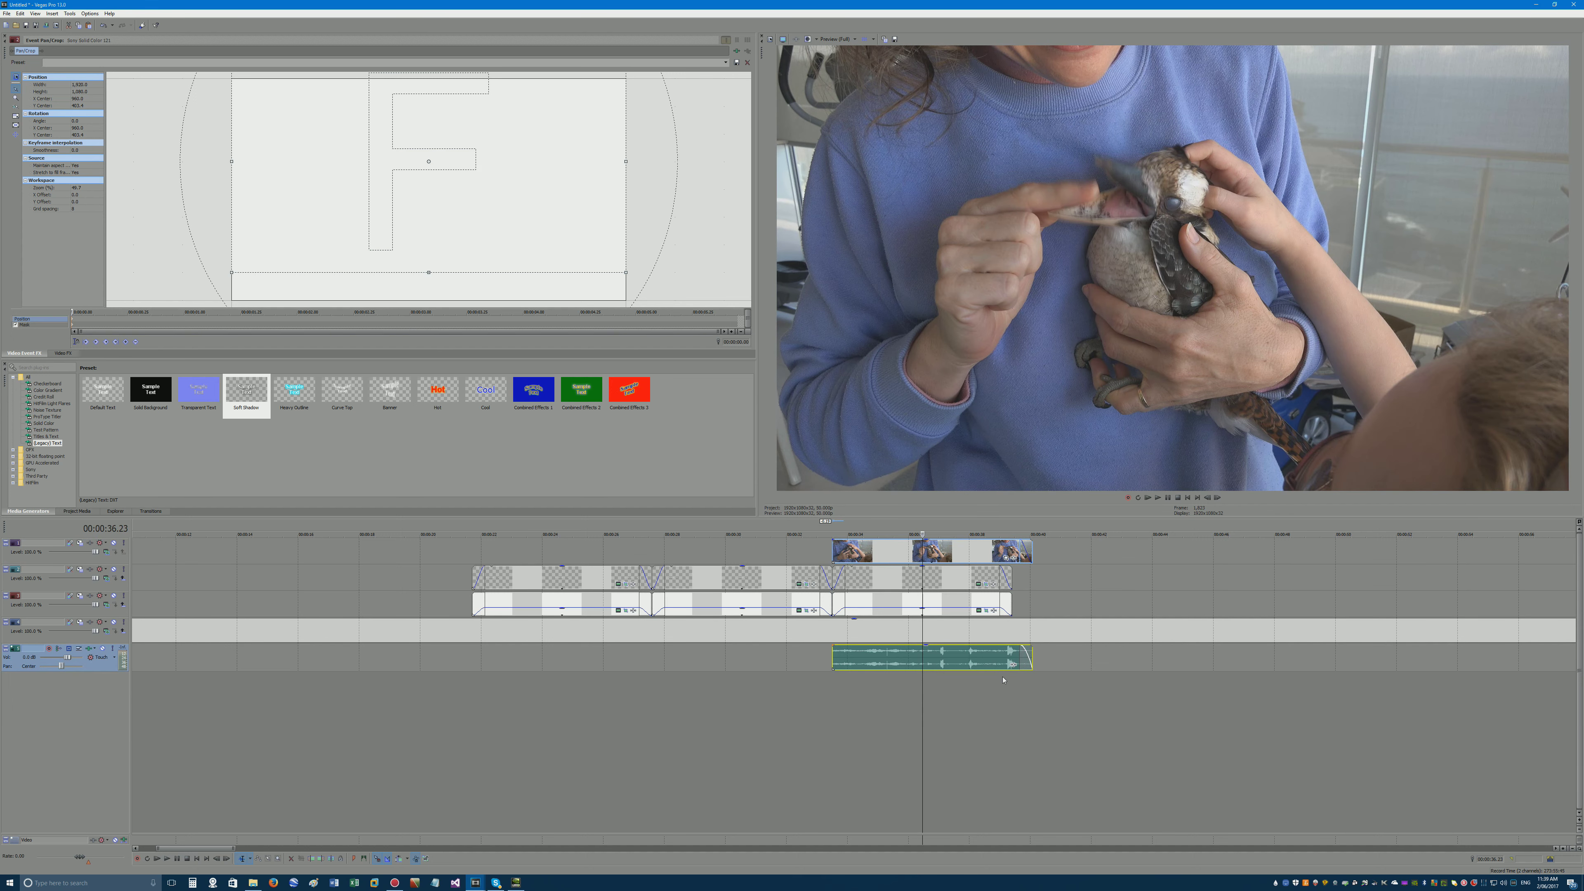
Fade in the kookaburra clip to match the highlight's crossfade, and trim its end to the end of the third highlight and caption.
drag(934, 646, 966, 578)
drag(836, 541, 843, 532)
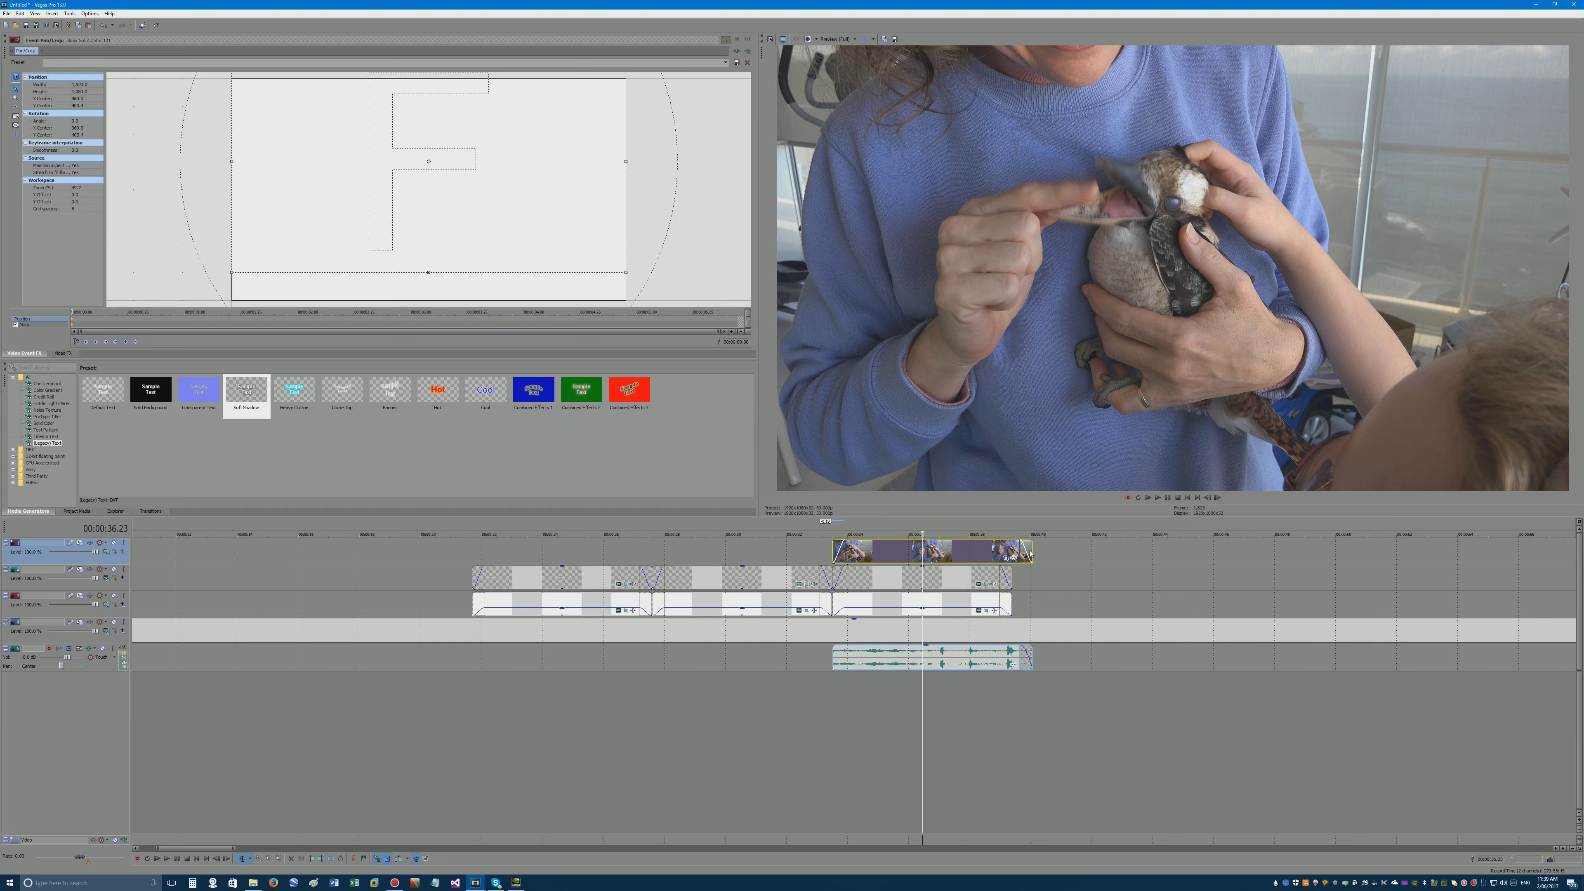
drag(1027, 554, 1010, 559)
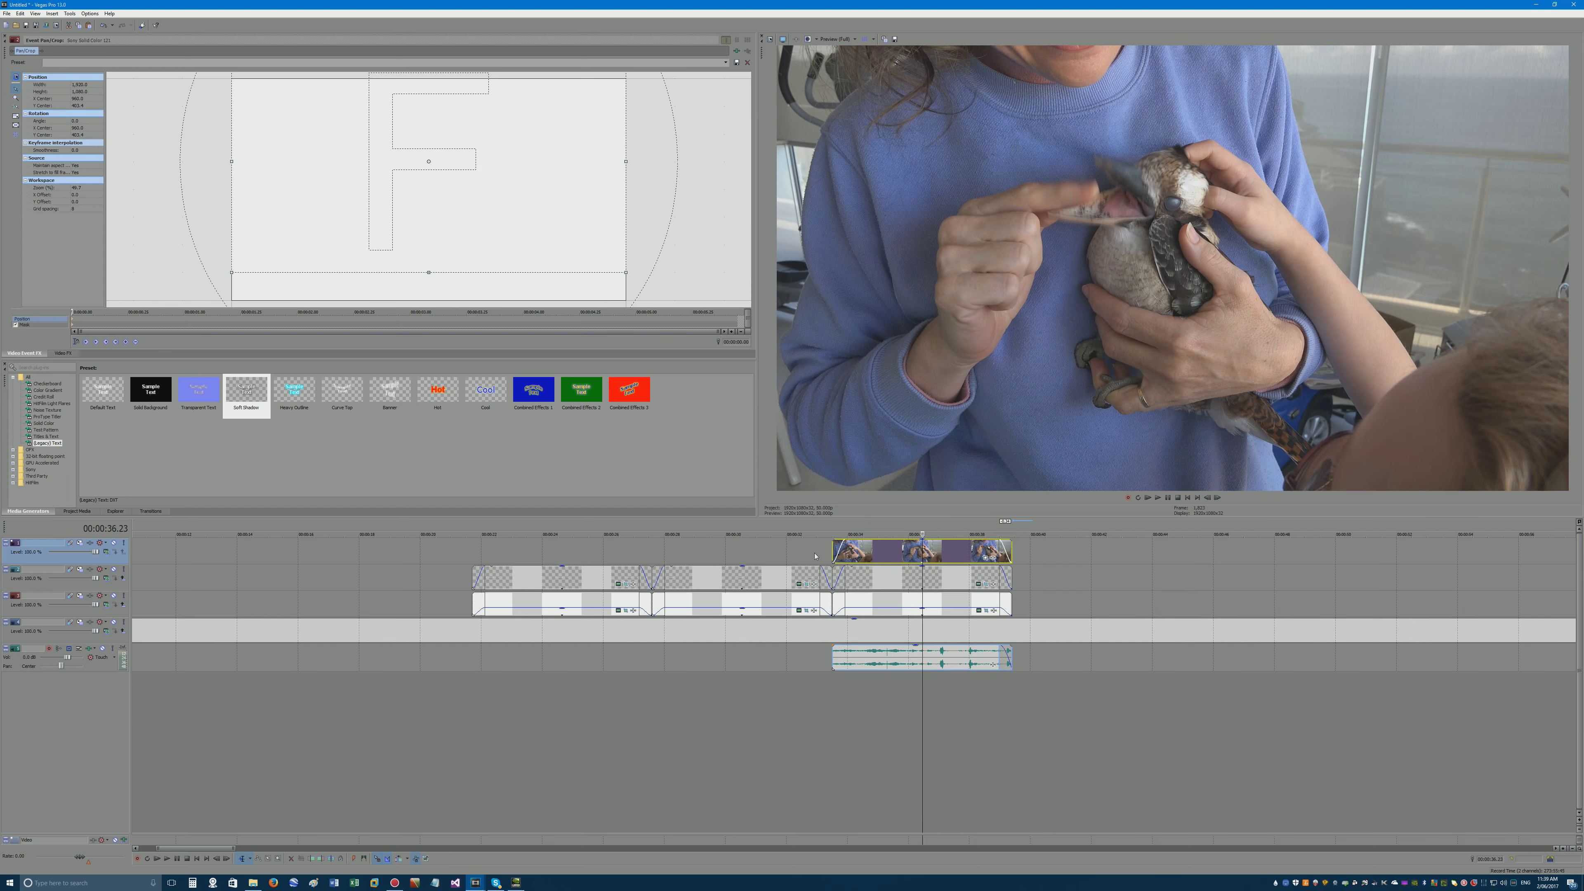
click(808, 555)
scroll(819, 558, up, 8)
click(1015, 549)
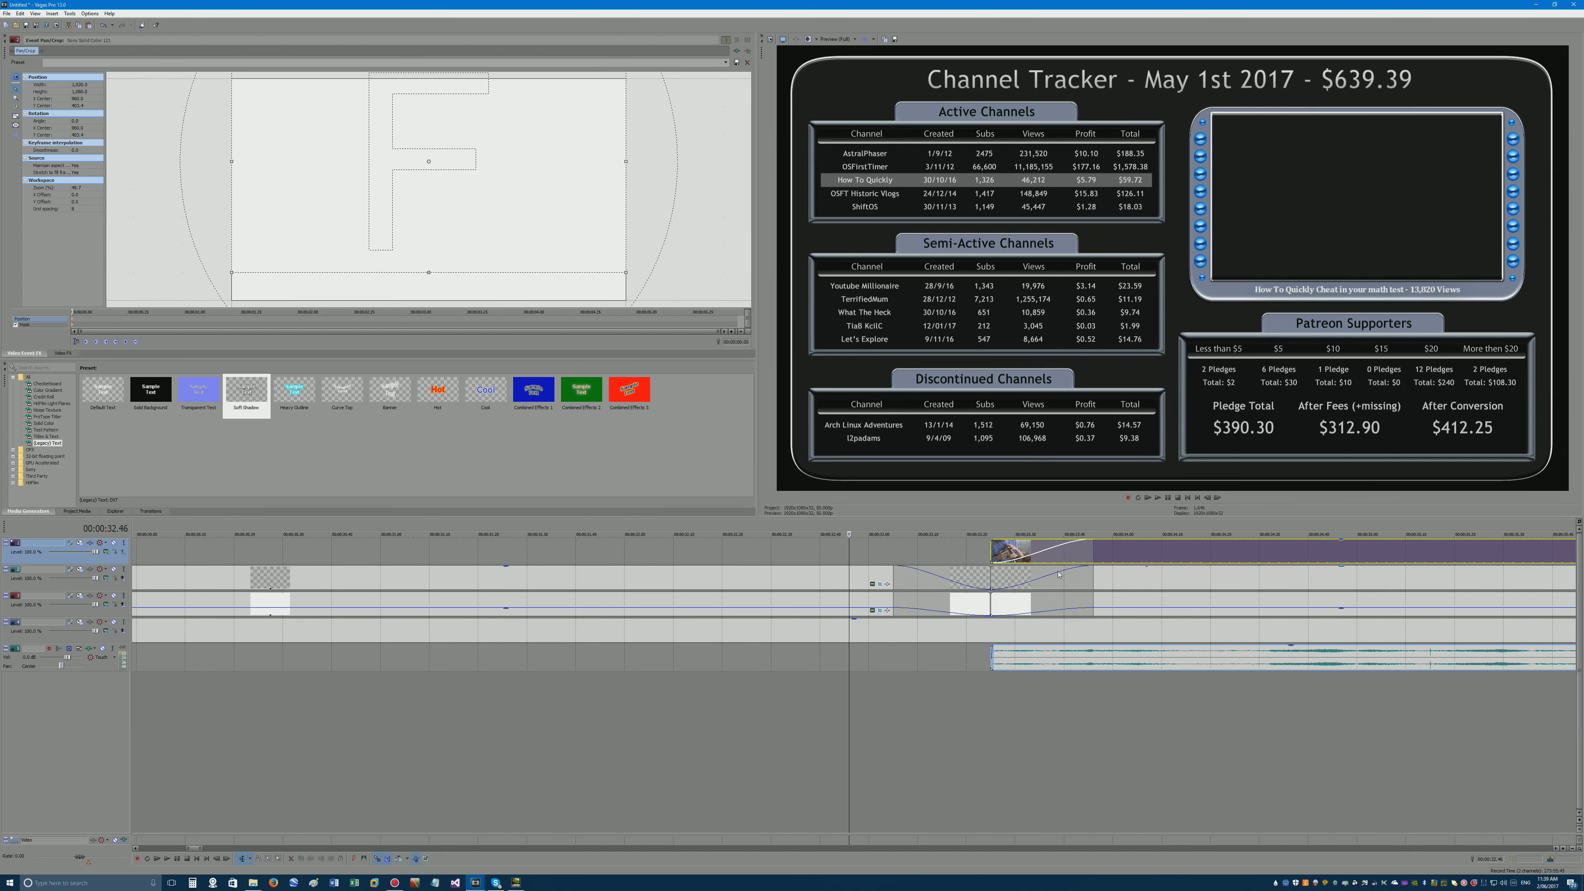
scroll(1058, 574, down, 8)
click(972, 568)
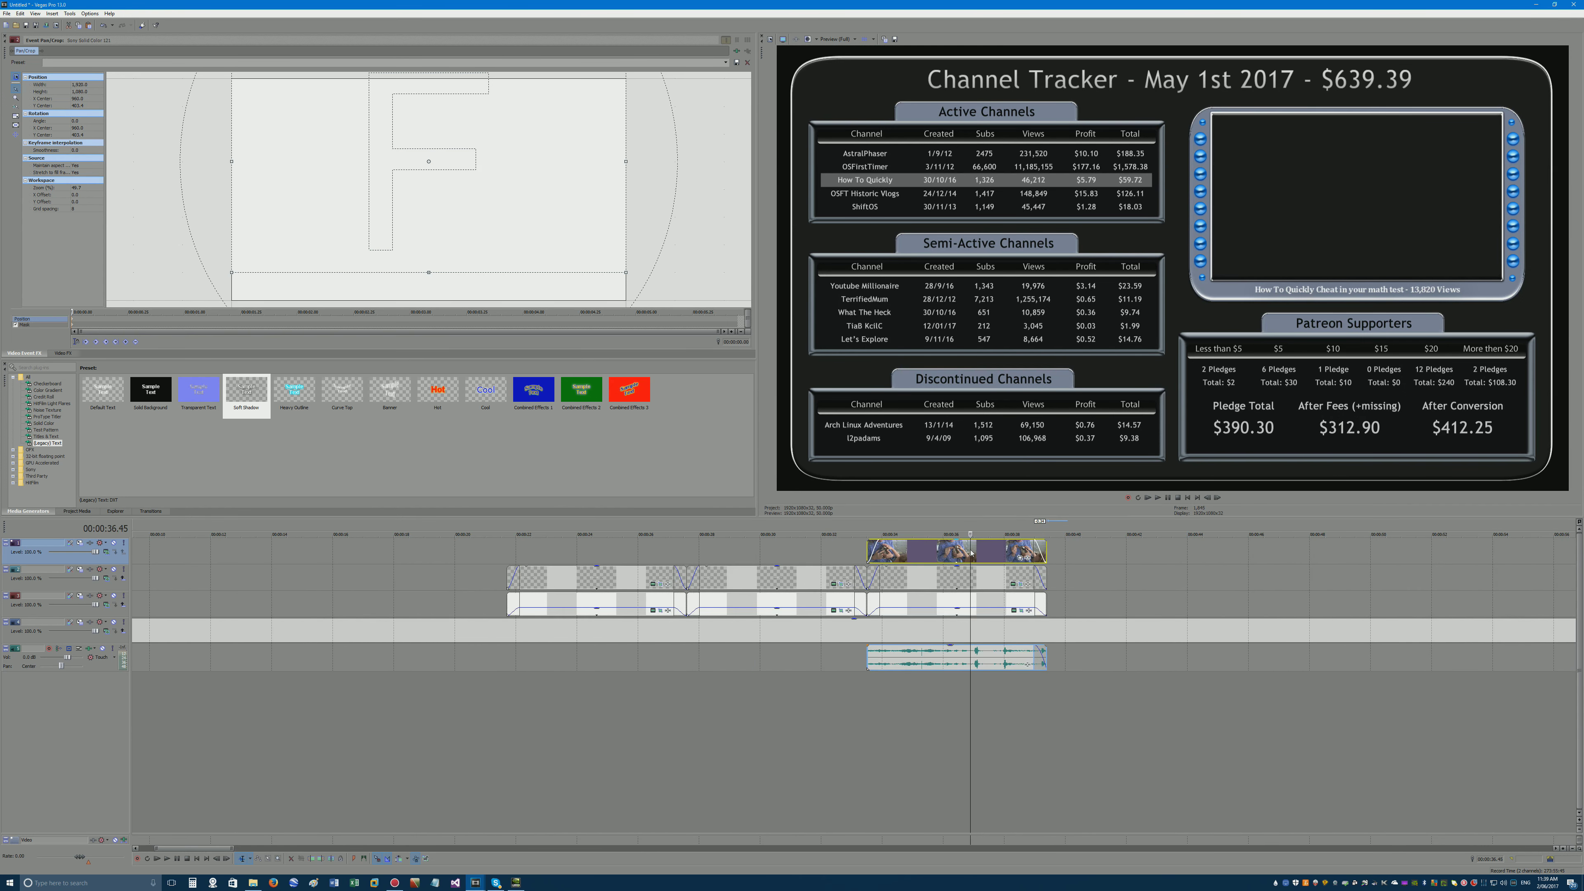
Try to shrink and position the kookaburra clip over the tracker's video frame by hand with Pan/Crop, and restore the default crop.
click(1019, 559)
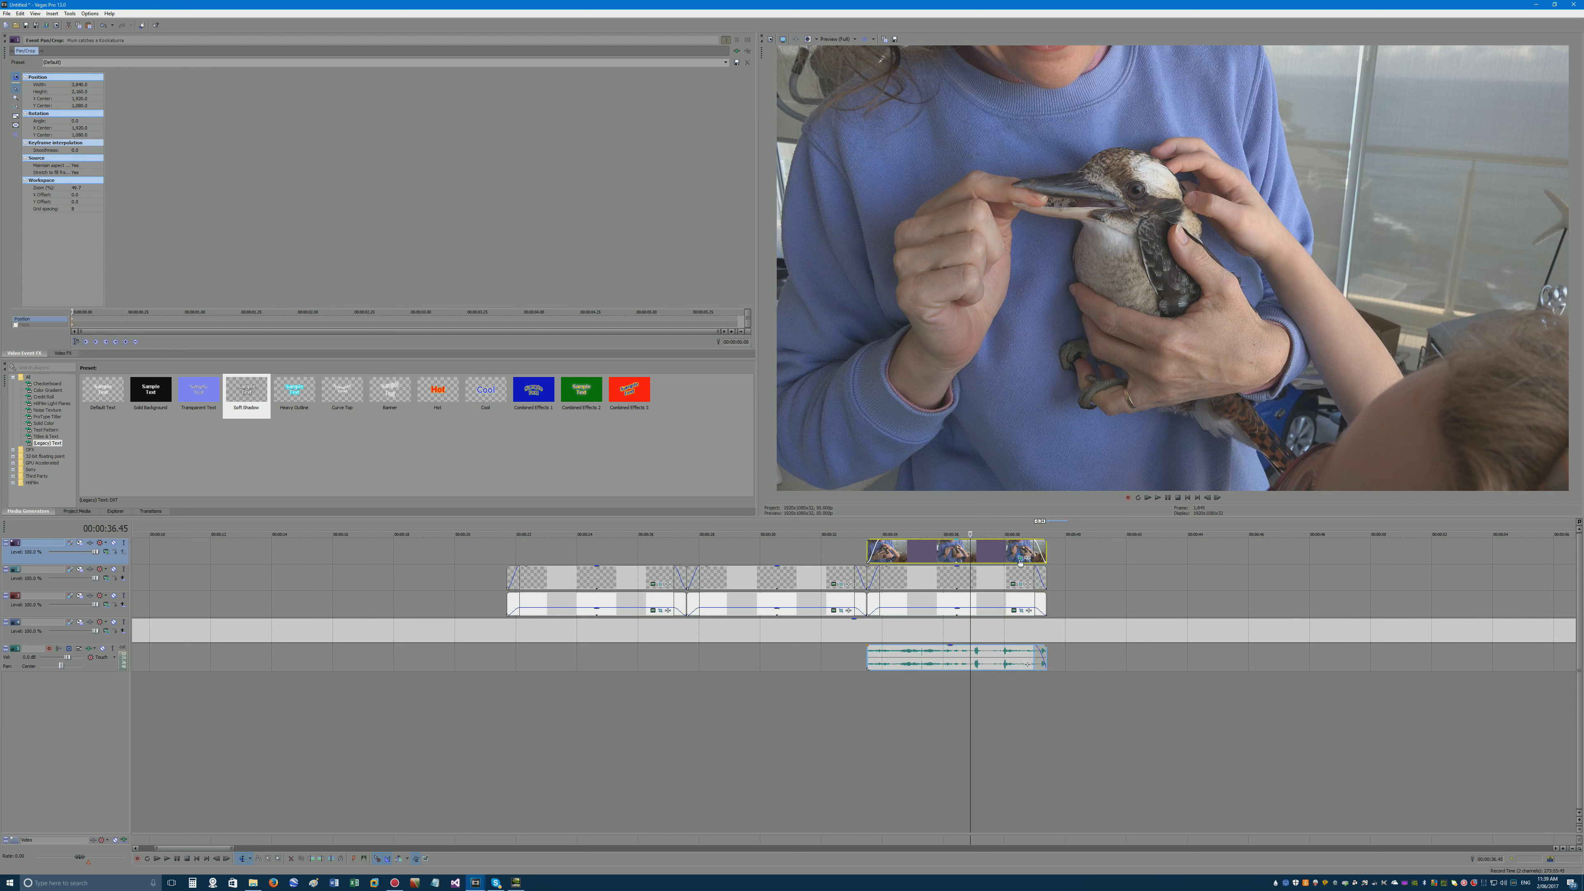
scroll(514, 145, down, 10)
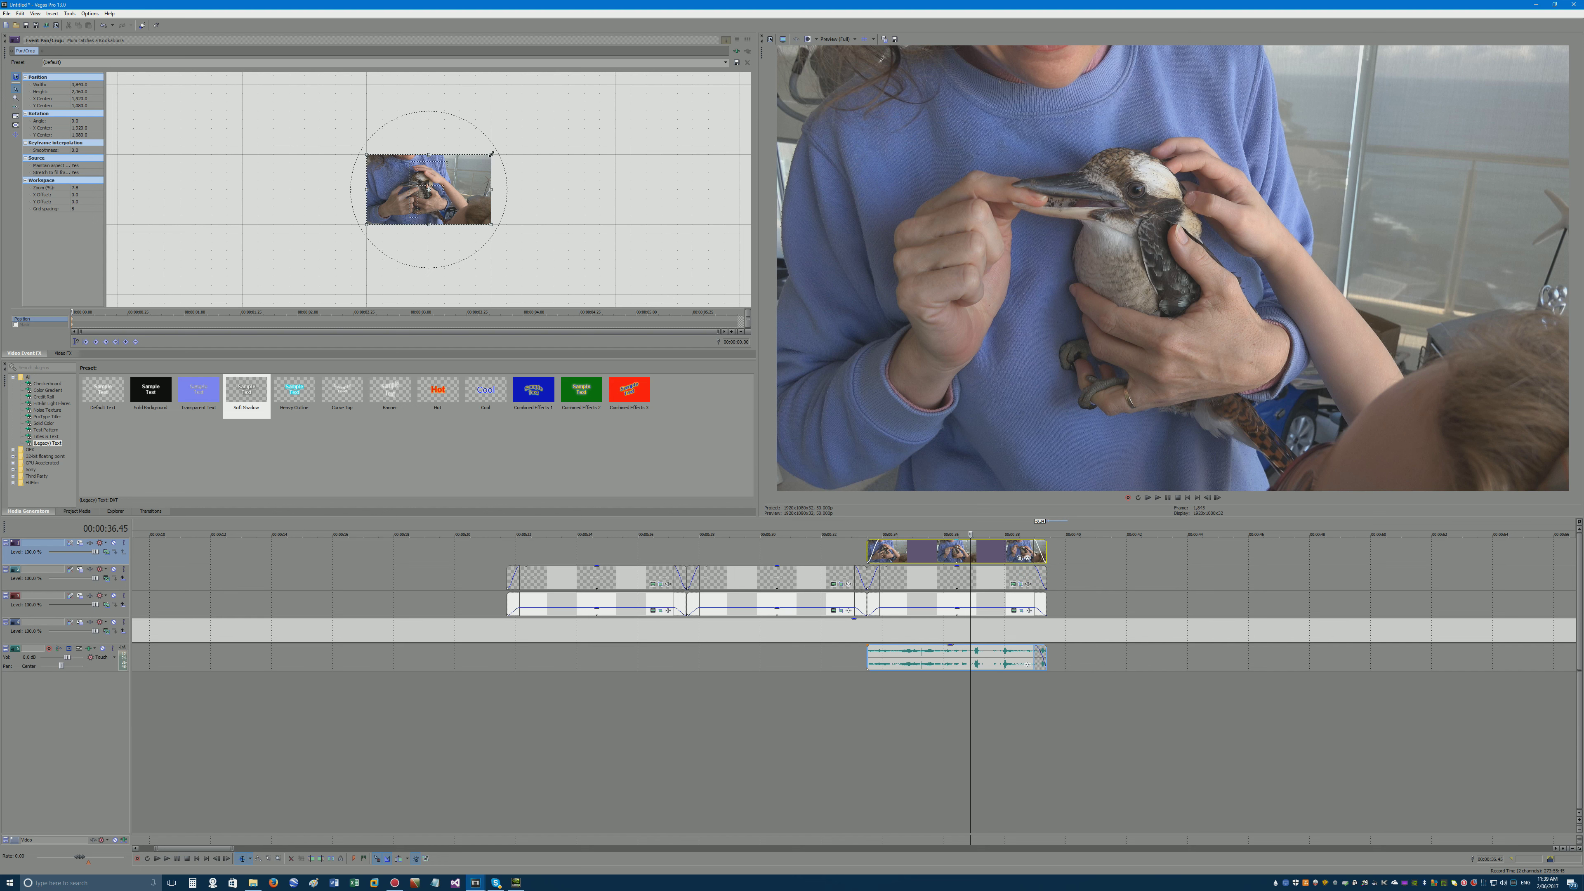
drag(492, 154, 687, 47)
key(ctrl+z)
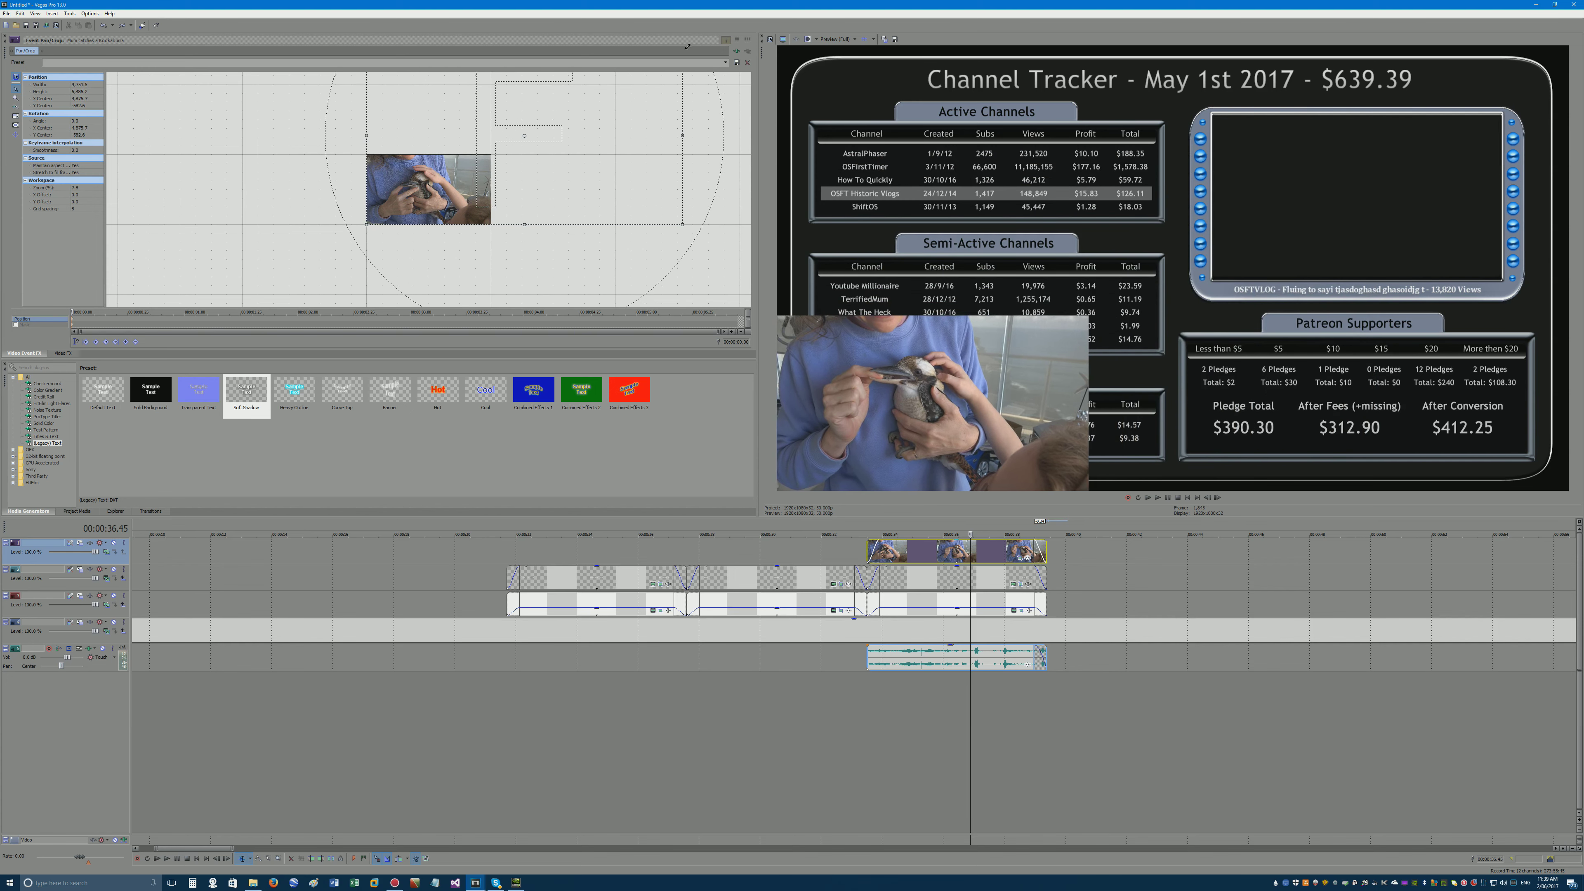
scroll(632, 95, down, 3)
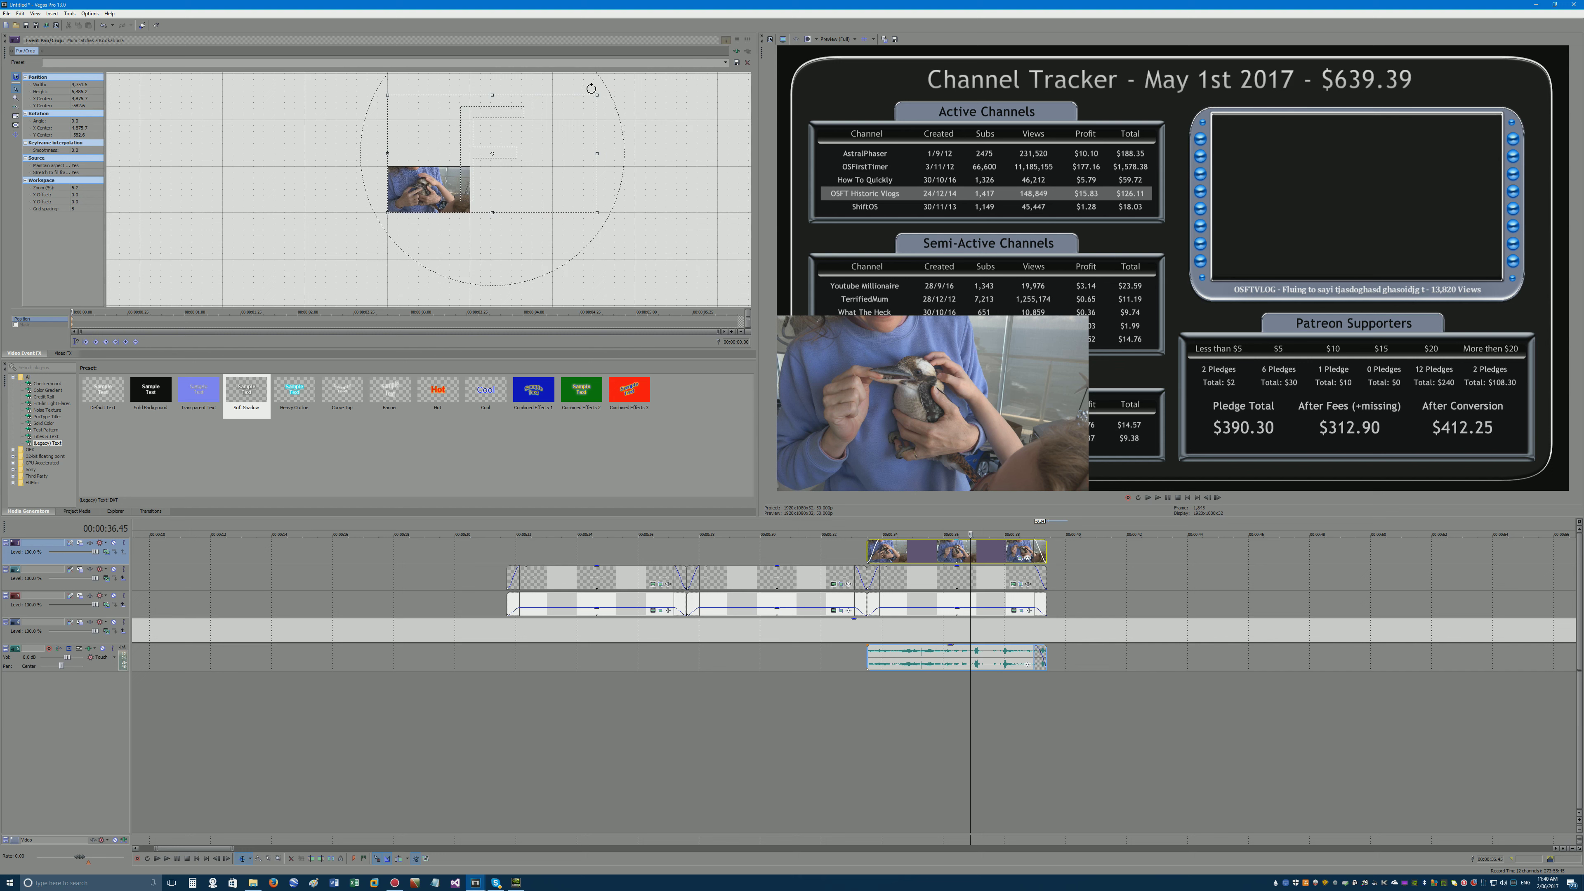
drag(506, 133, 394, 191)
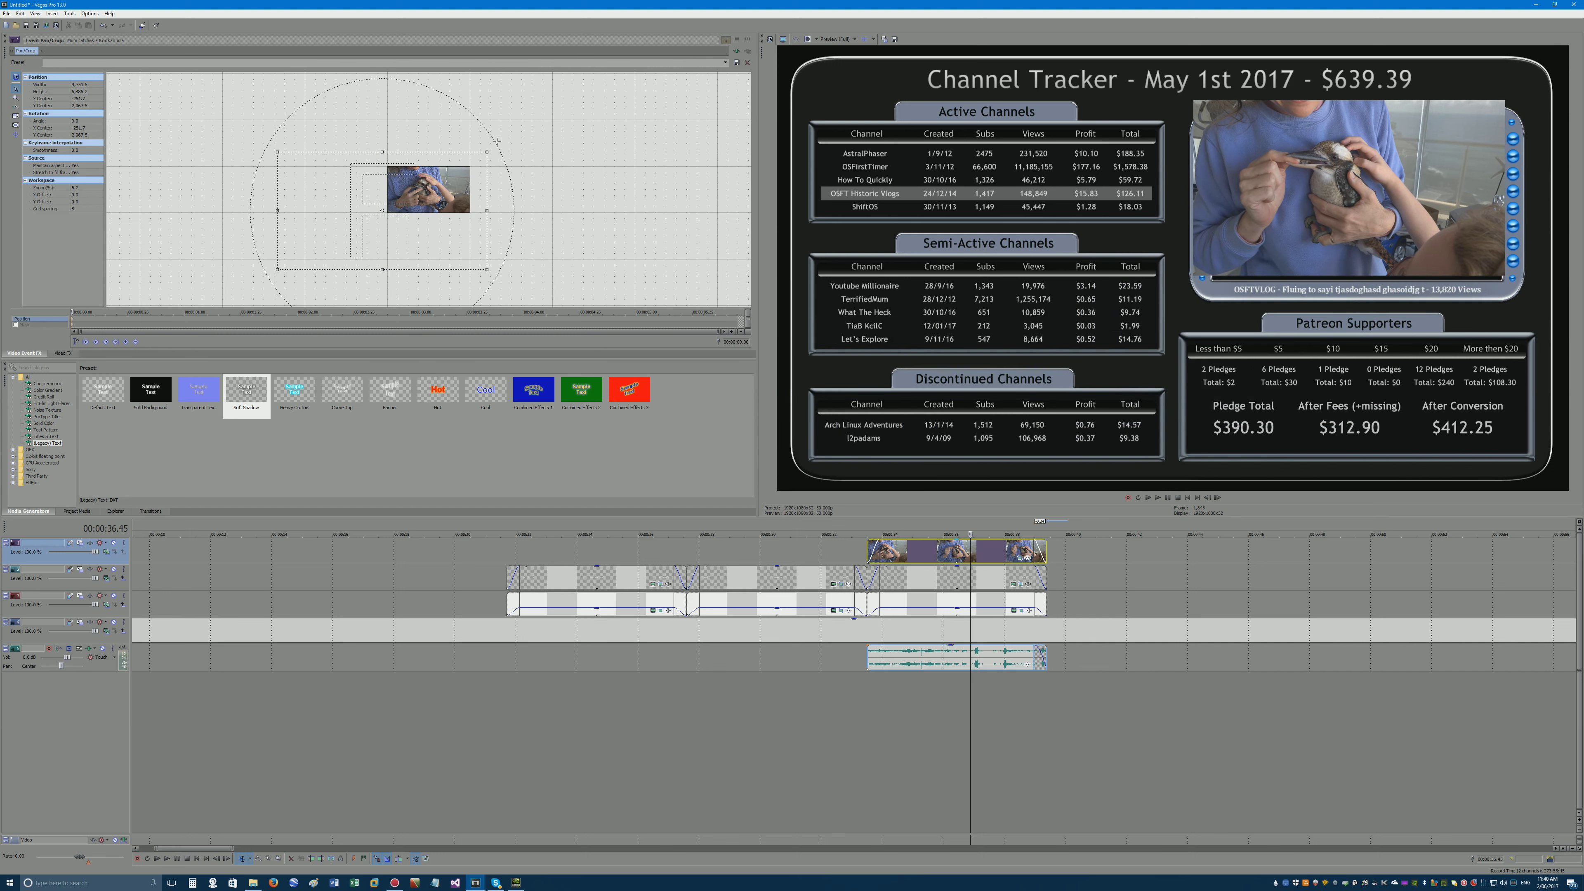
drag(485, 153, 413, 201)
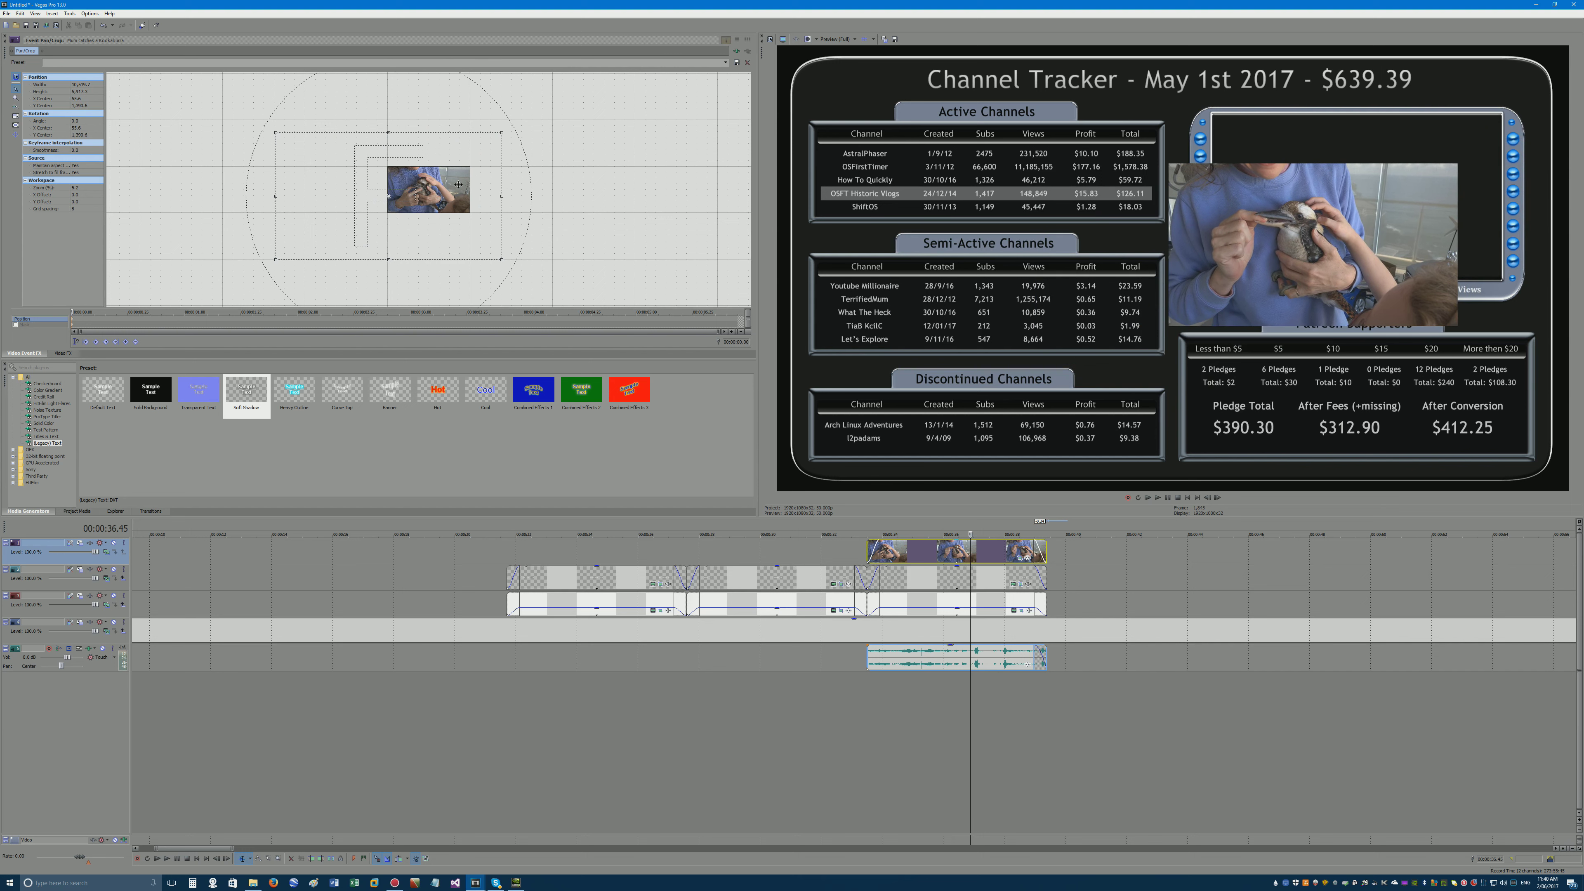
right_click(460, 203)
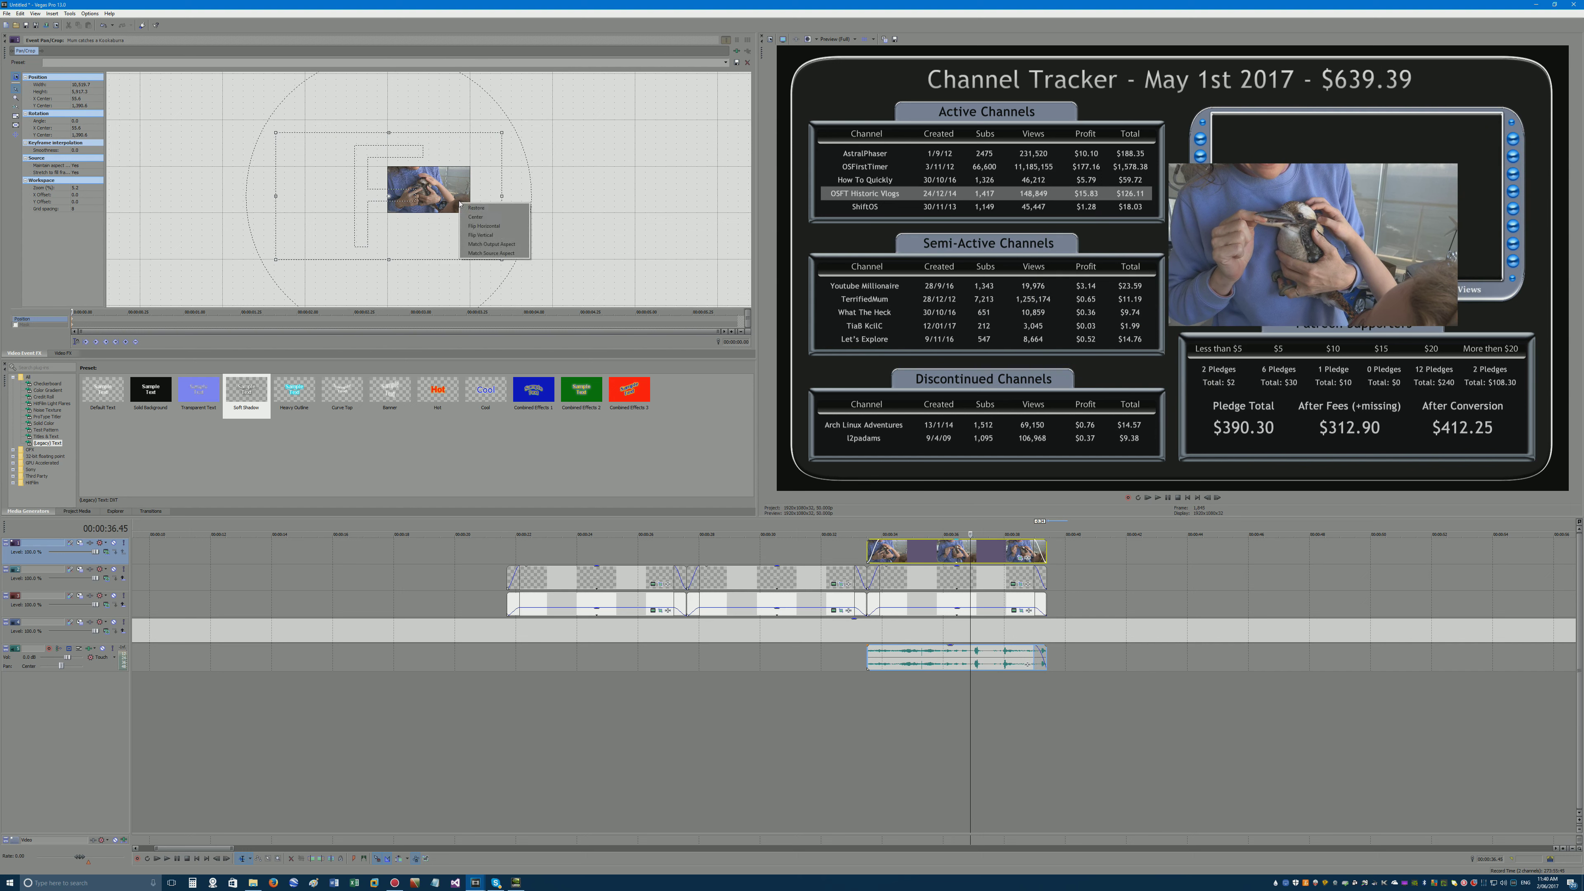
click(474, 208)
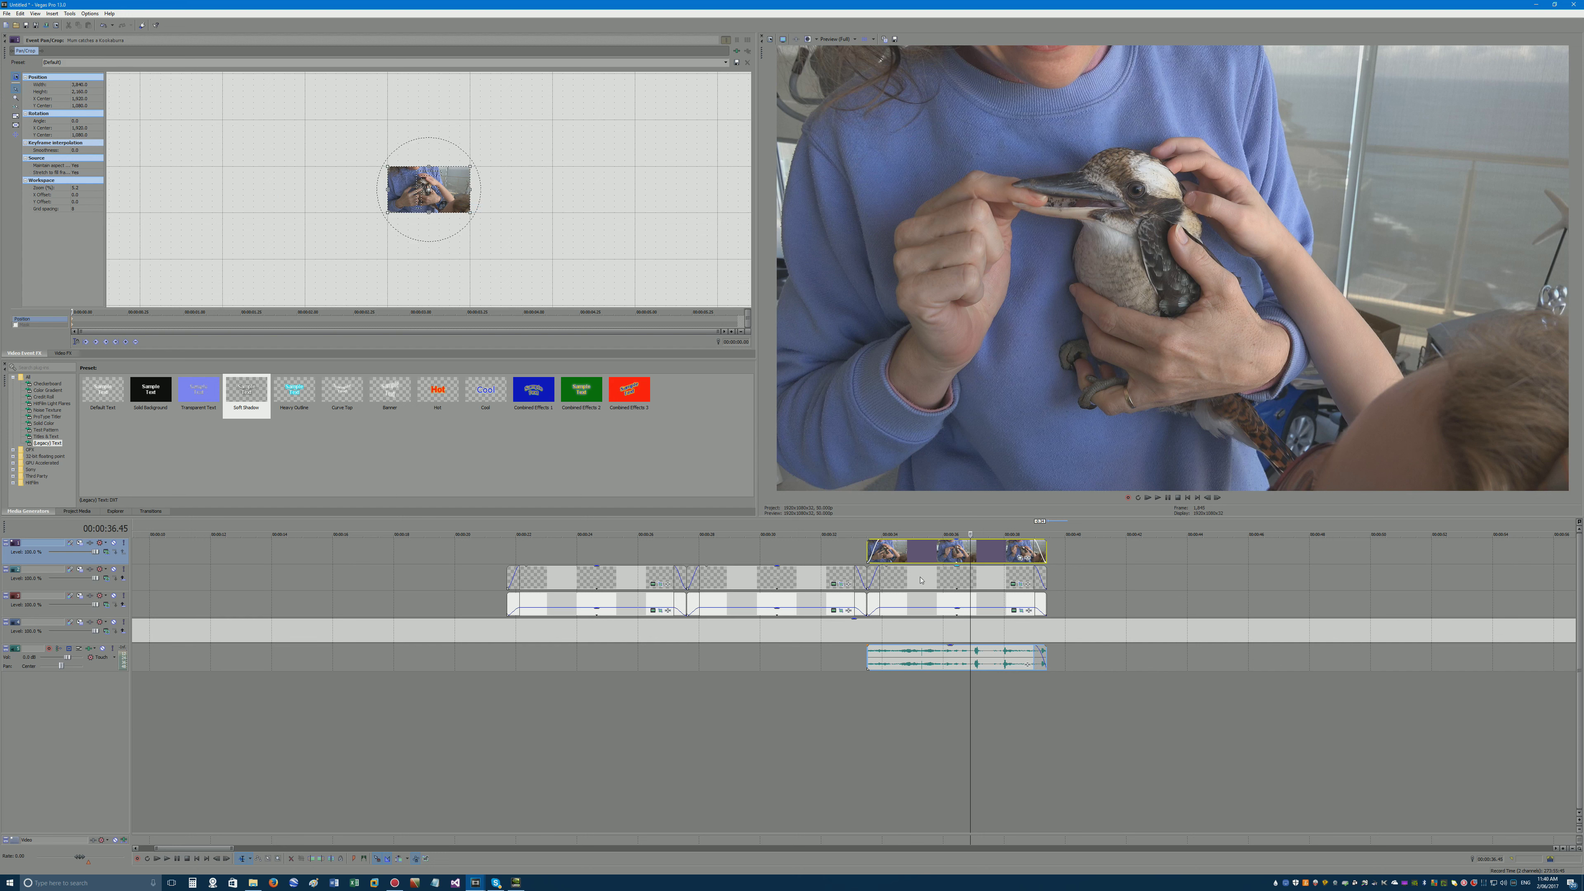
Copy the framed kookaburra clip around 12:21 in the episode project and paste its event attributes onto the new project's clip.
mouse_move(477, 884)
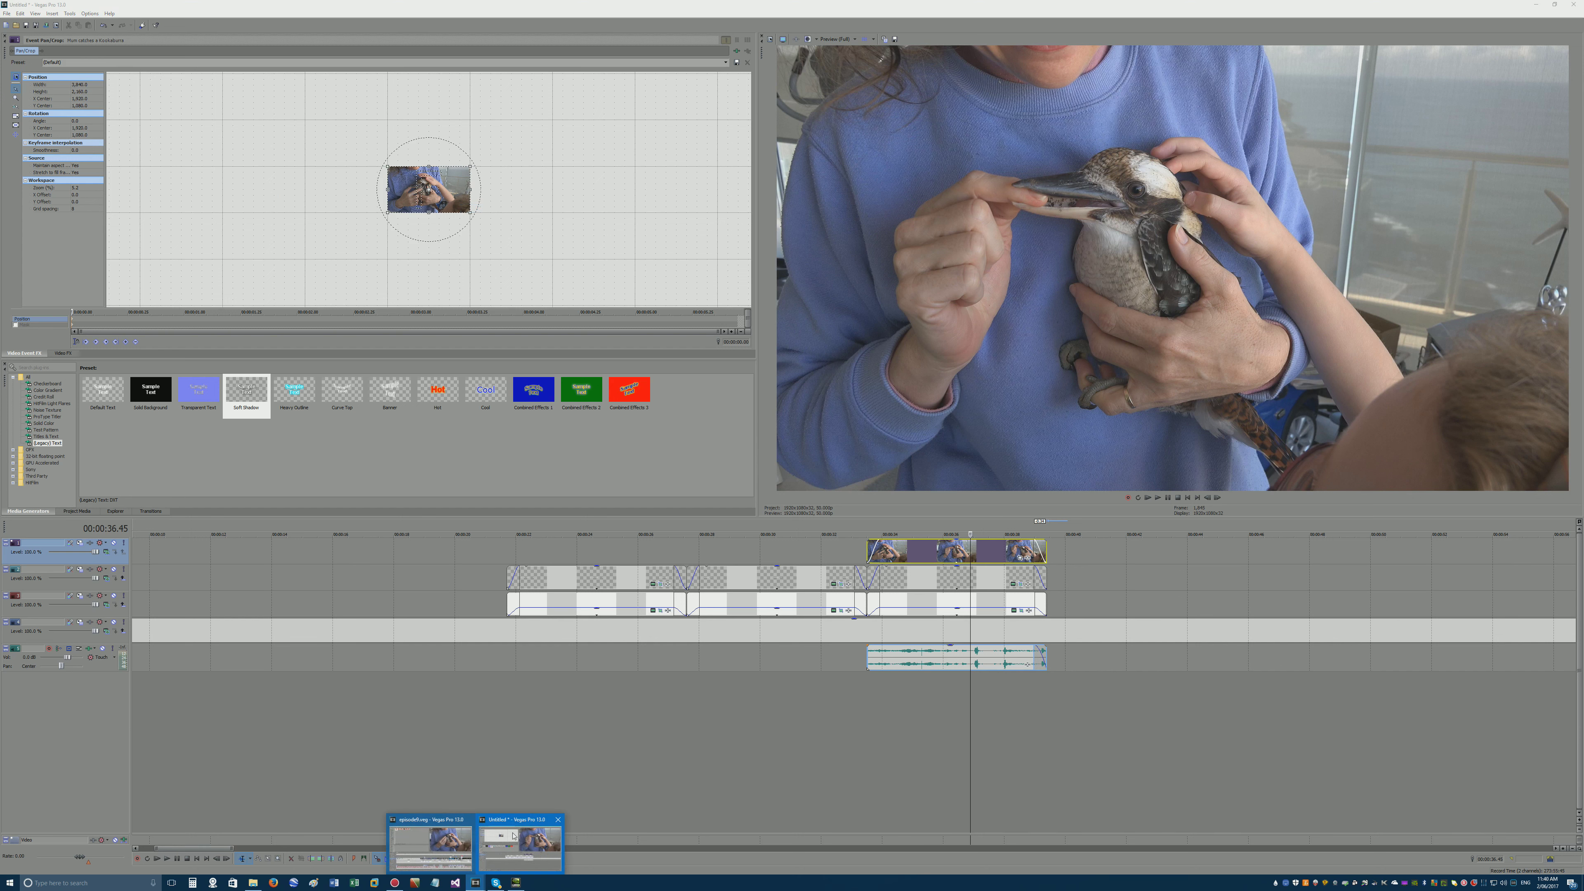
click(430, 843)
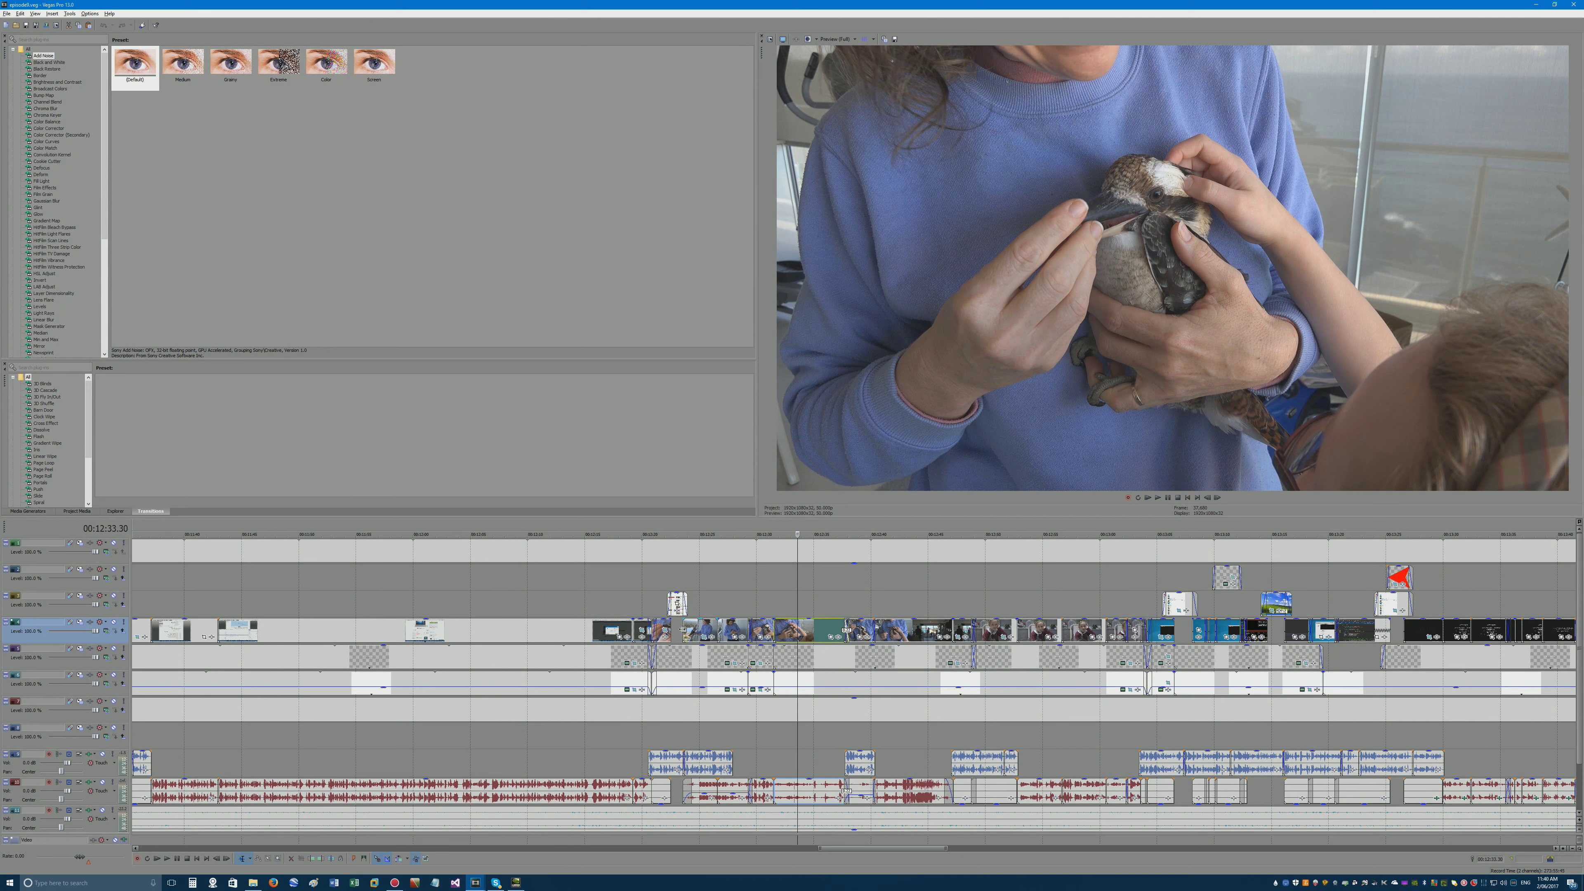
click(663, 630)
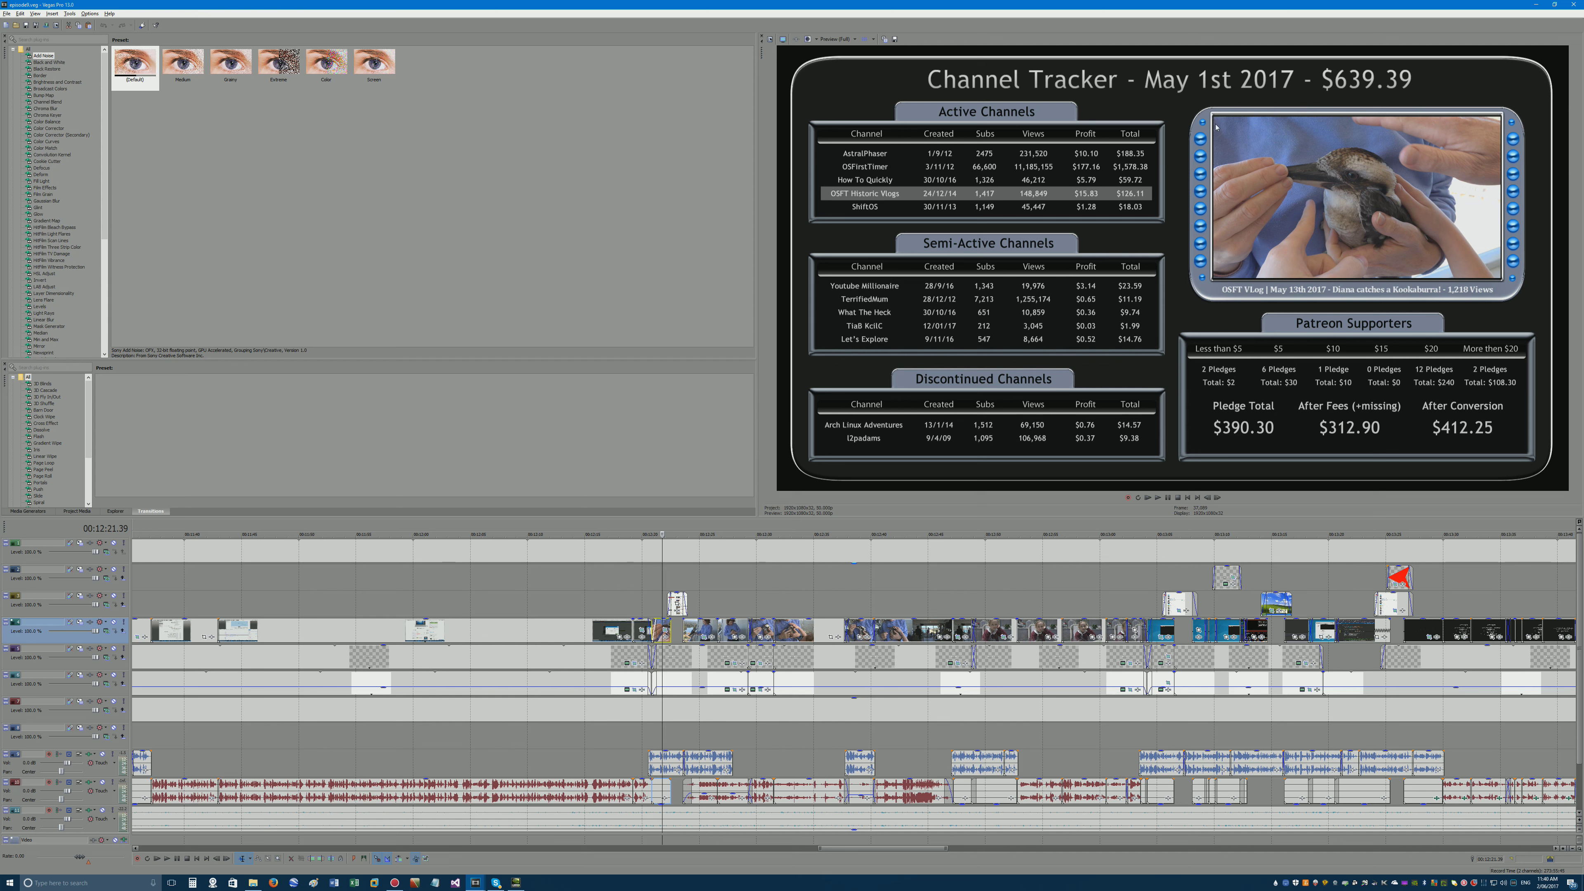
right_click(663, 623)
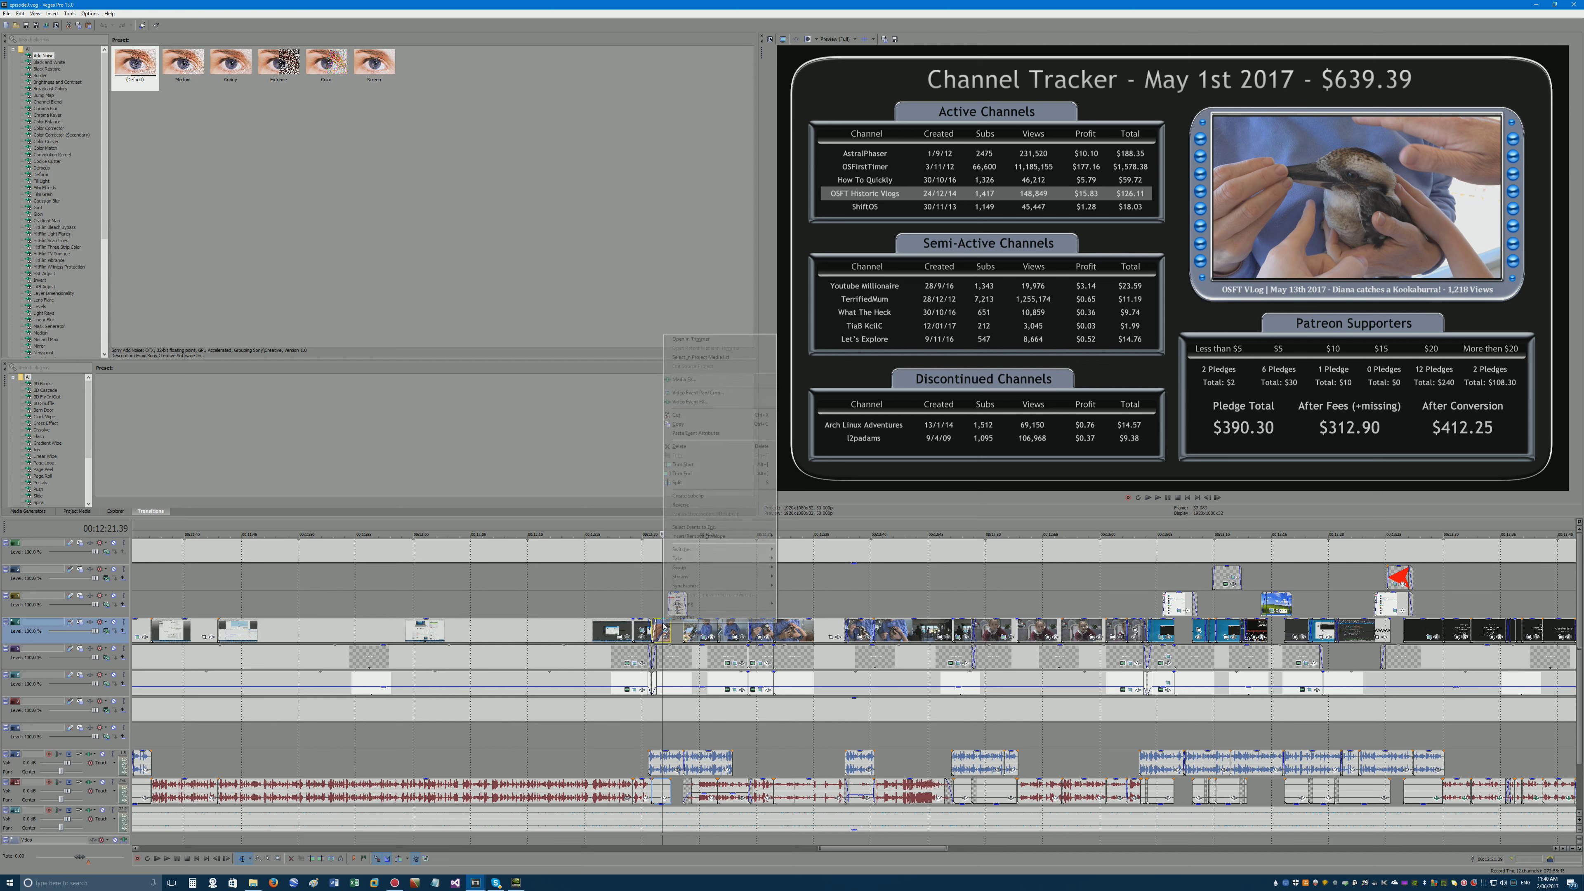
click(690, 424)
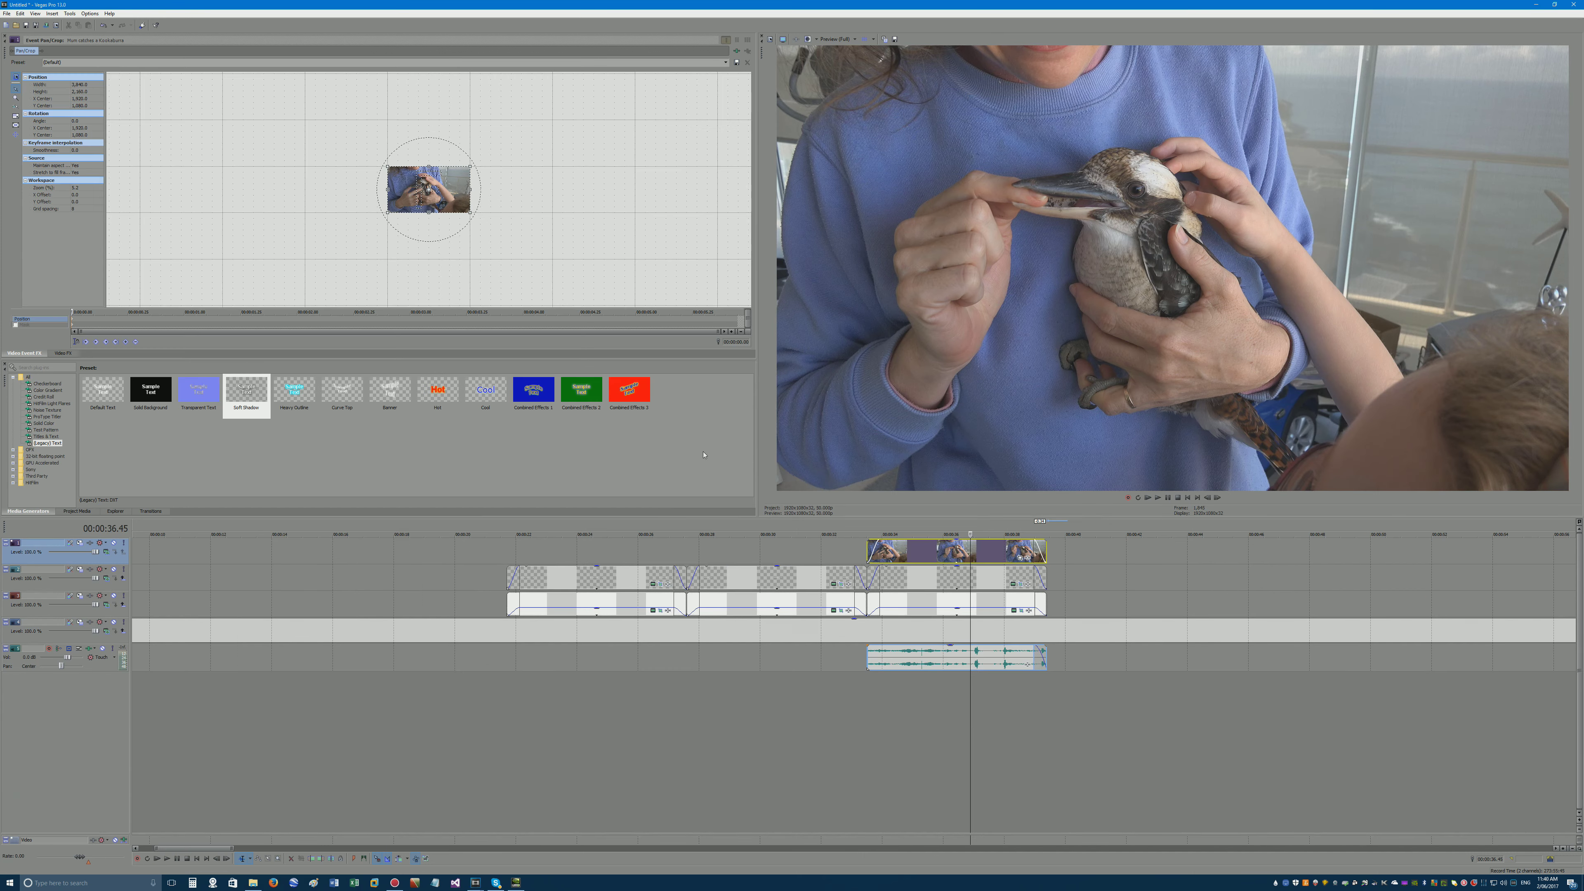
right_click(948, 552)
click(977, 653)
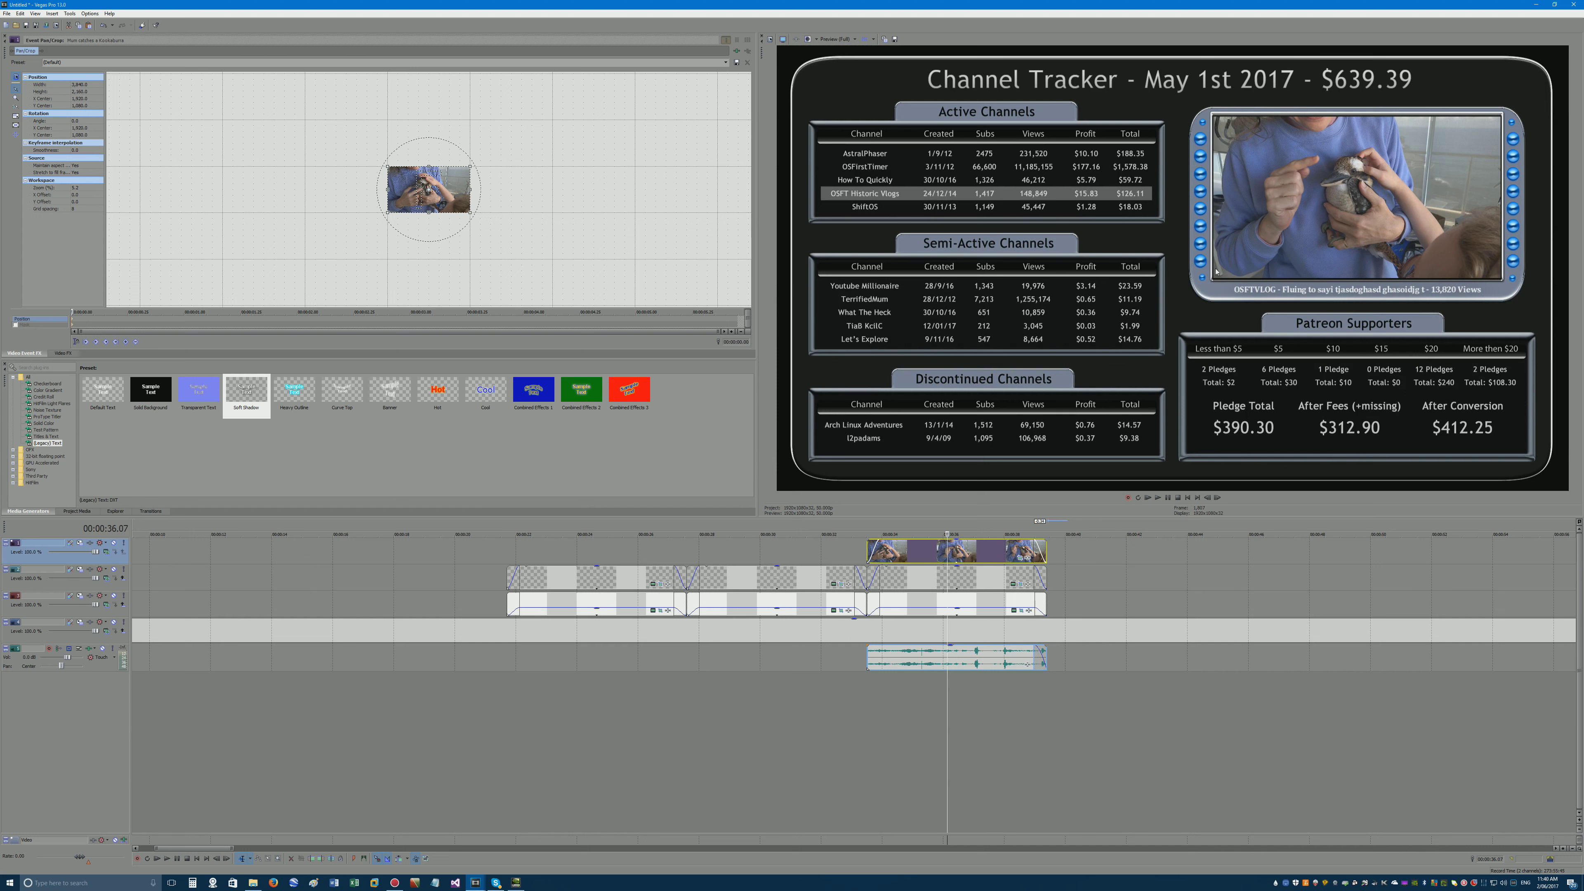
Lower the kookaburra clip's audio to silence and preview the clip playing inside the tracker's video frame.
click(862, 655)
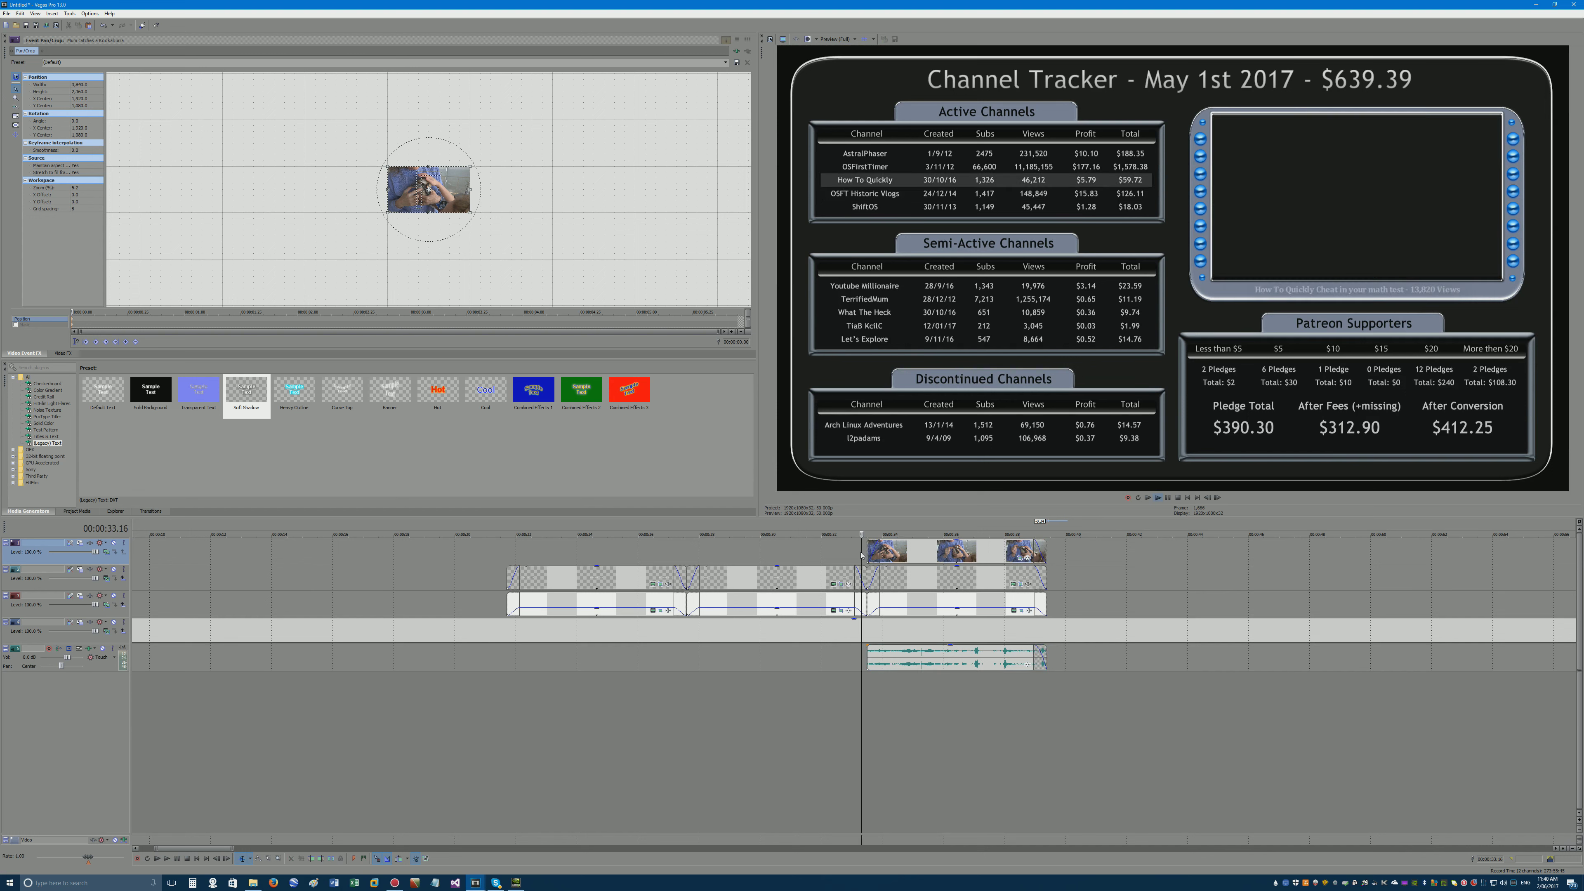
key(space)
key(space)
drag(952, 650, 947, 688)
key(space)
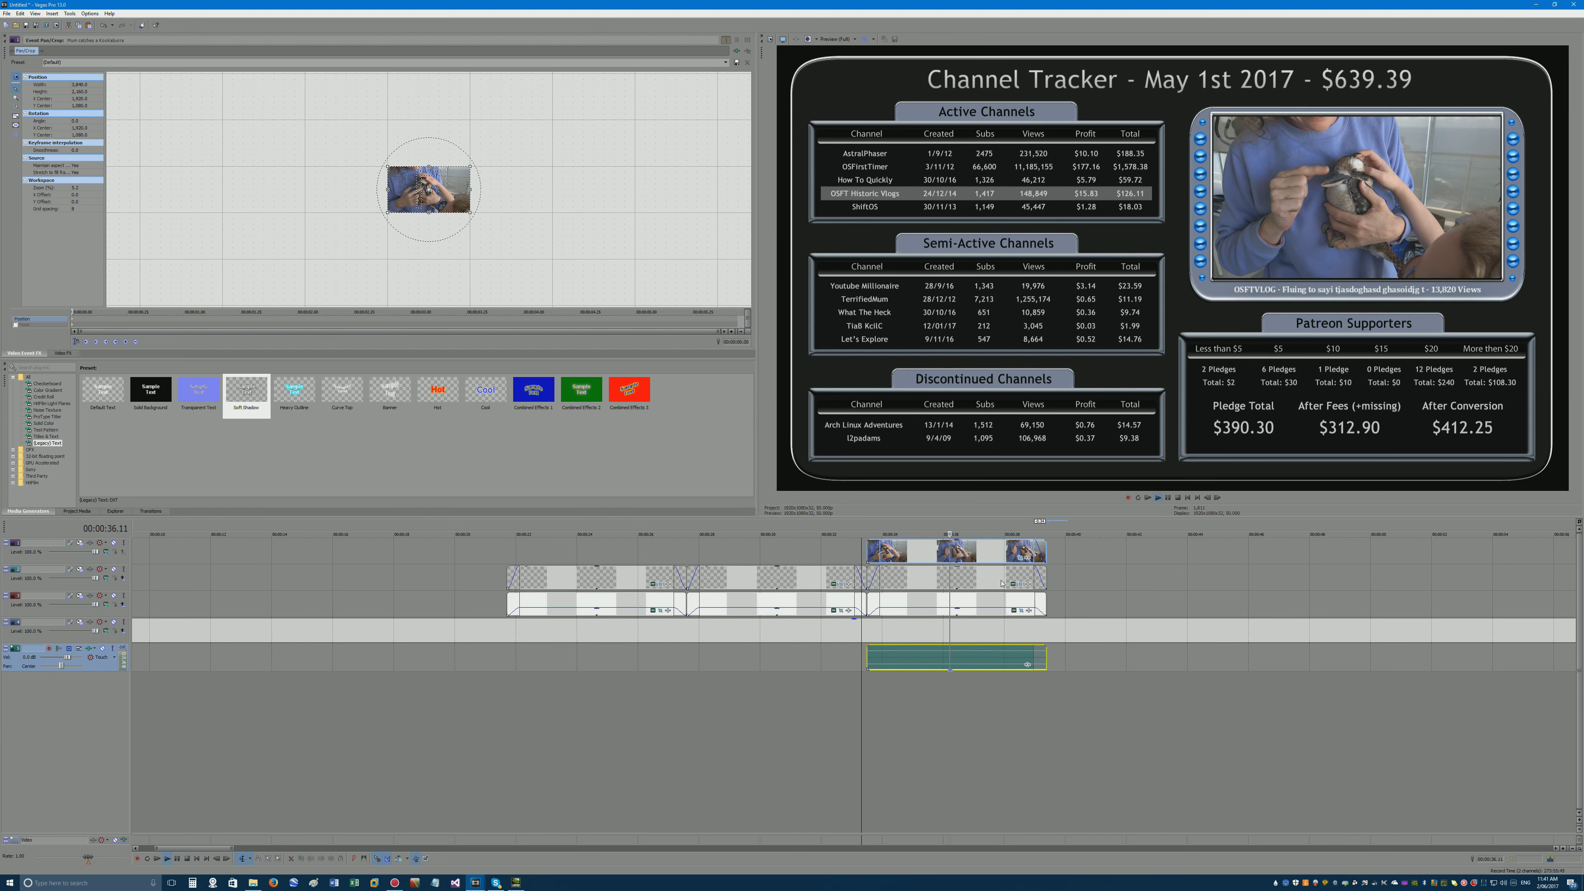
click(960, 557)
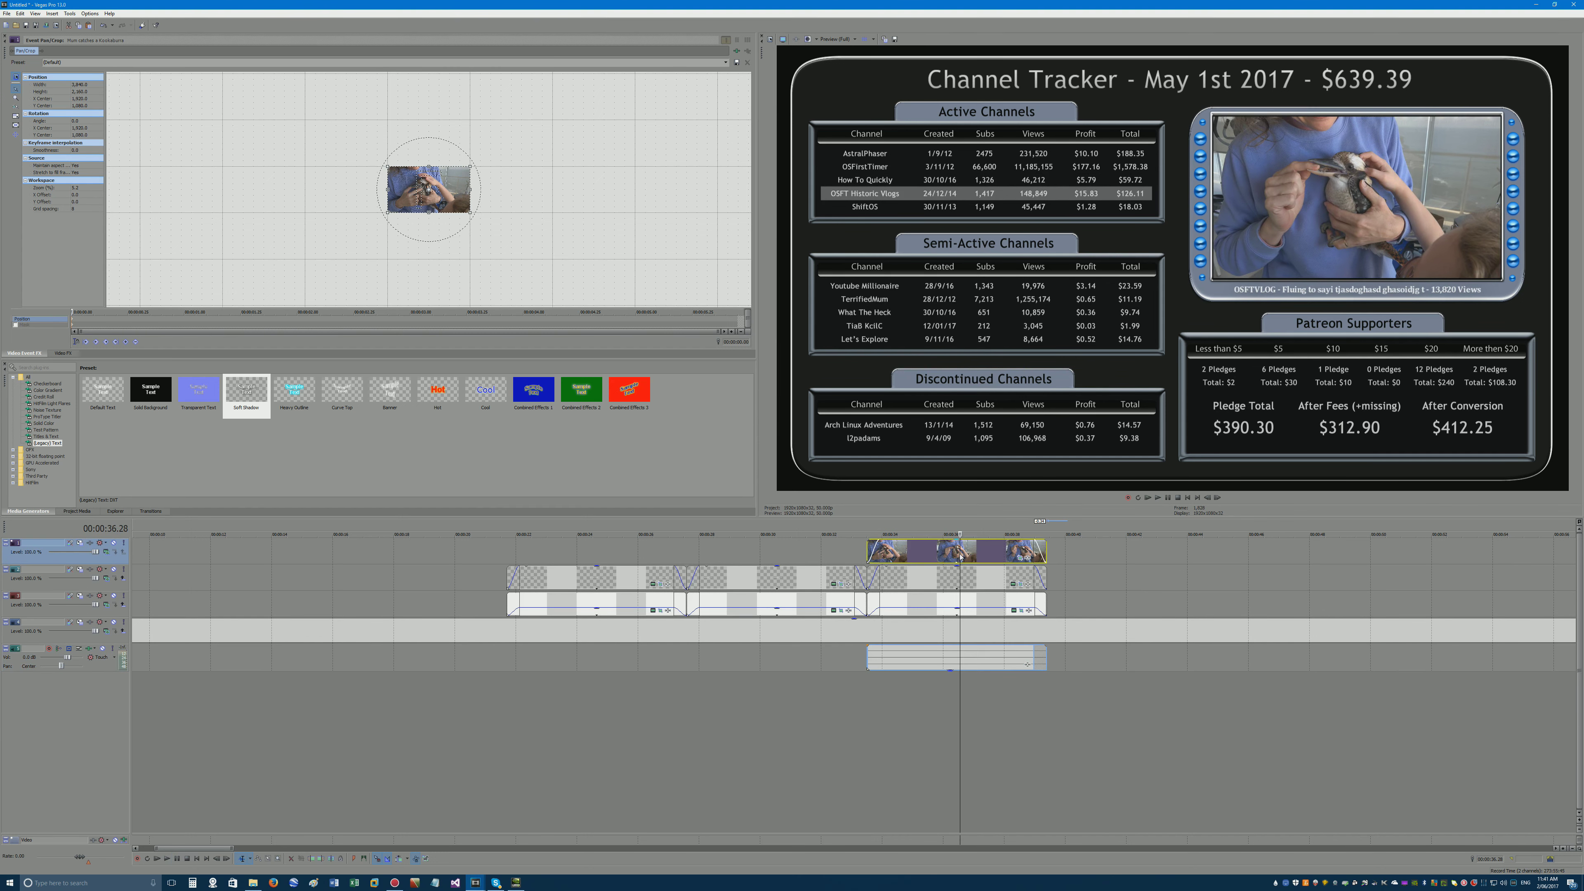
Switch to the episode project and examine the change from the framed clip to full-screen footage around 12:25 to 12:27.
click(475, 882)
click(430, 843)
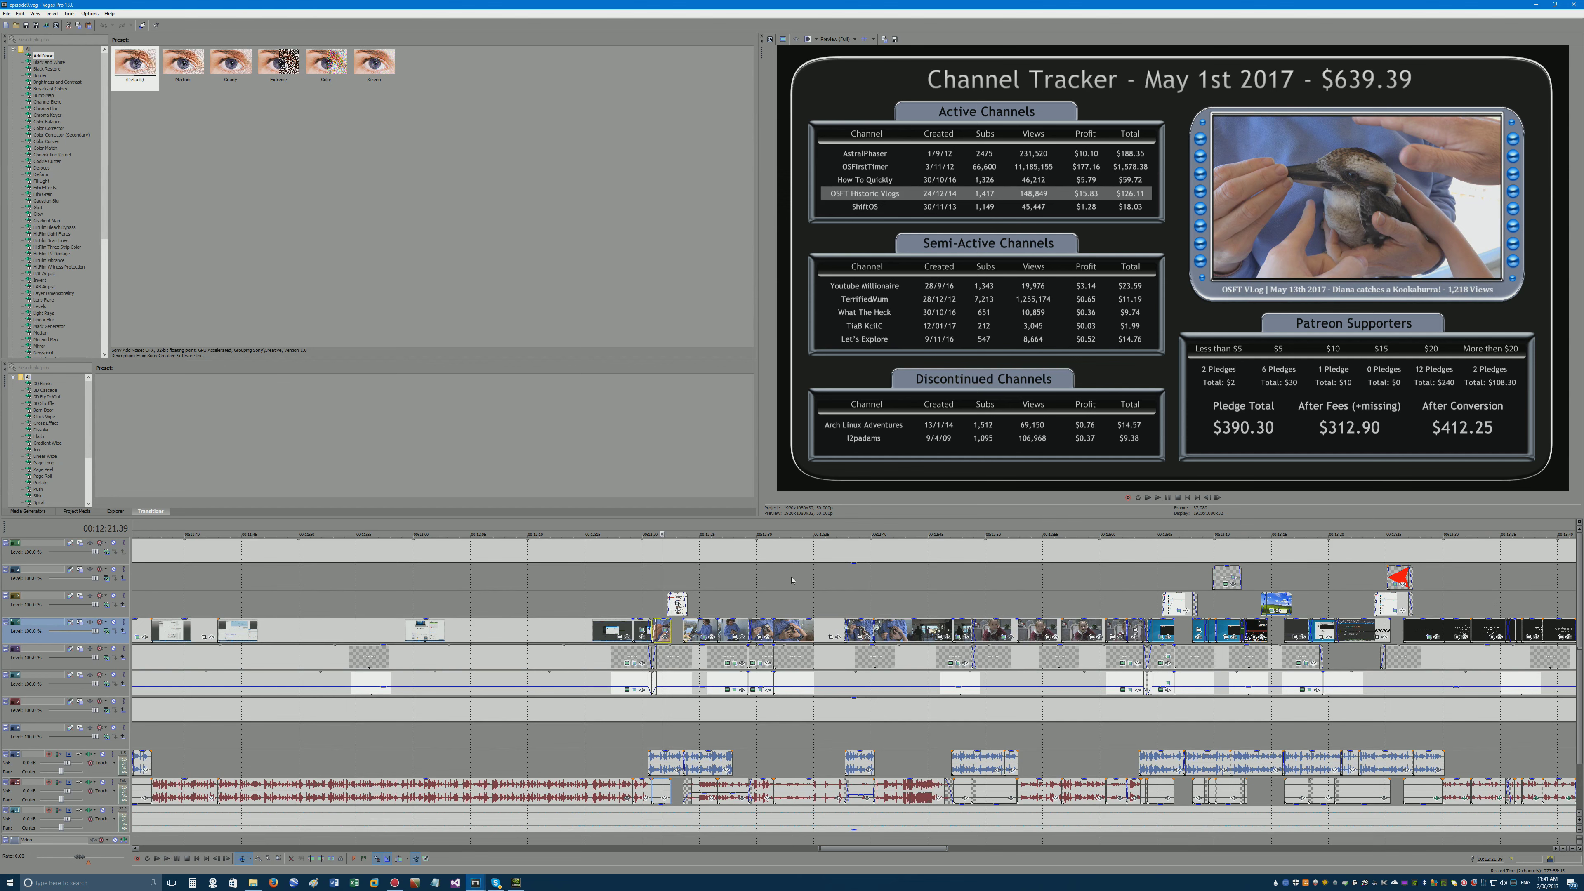
click(710, 601)
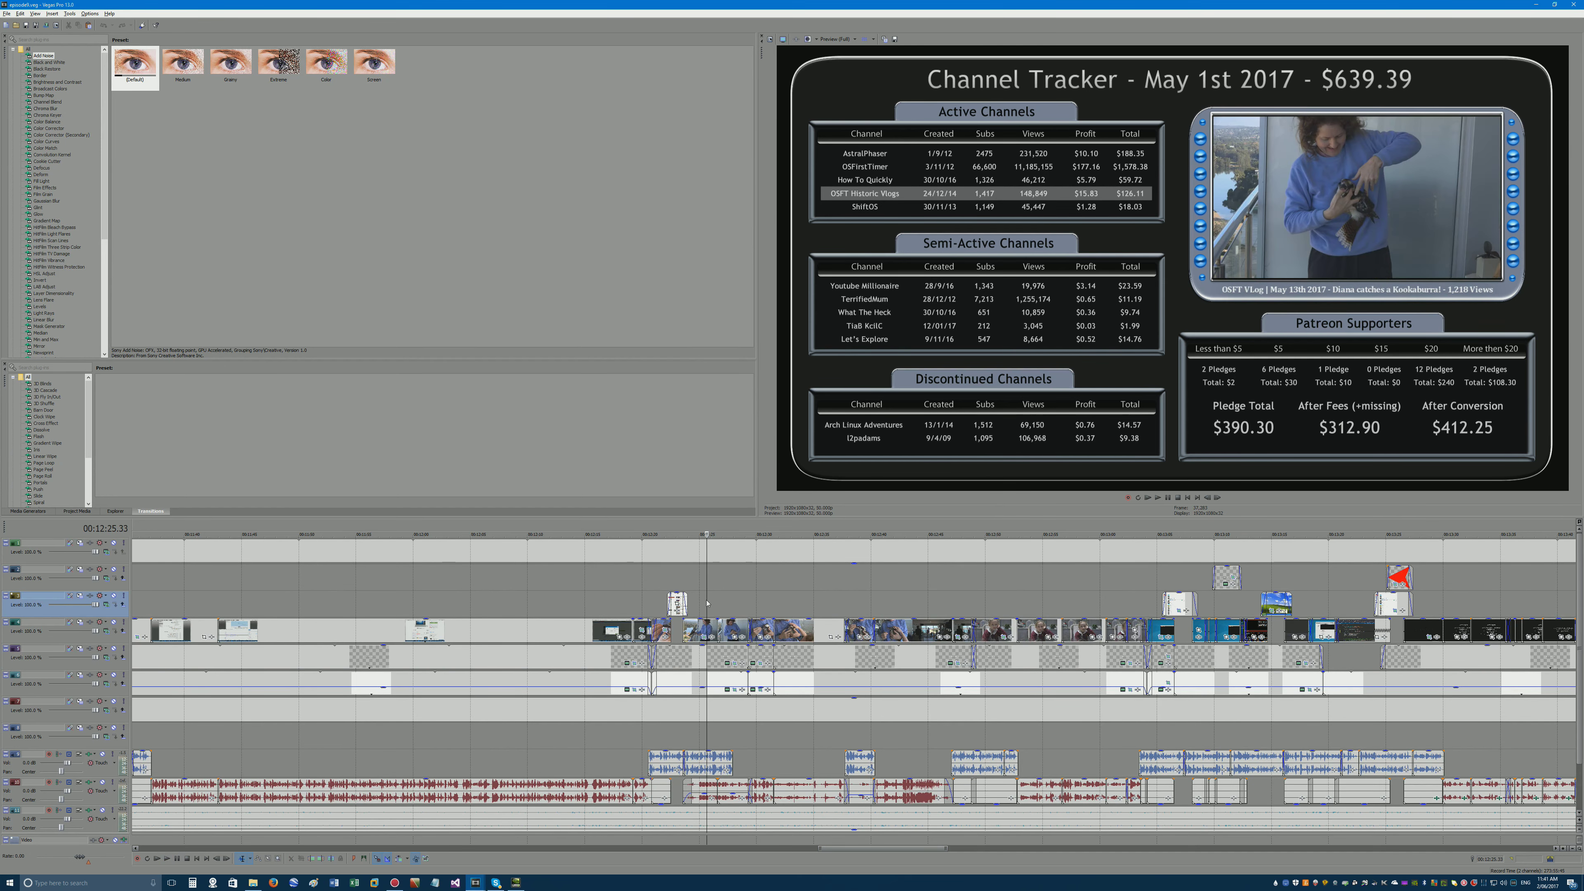
scroll(708, 602, up, 5)
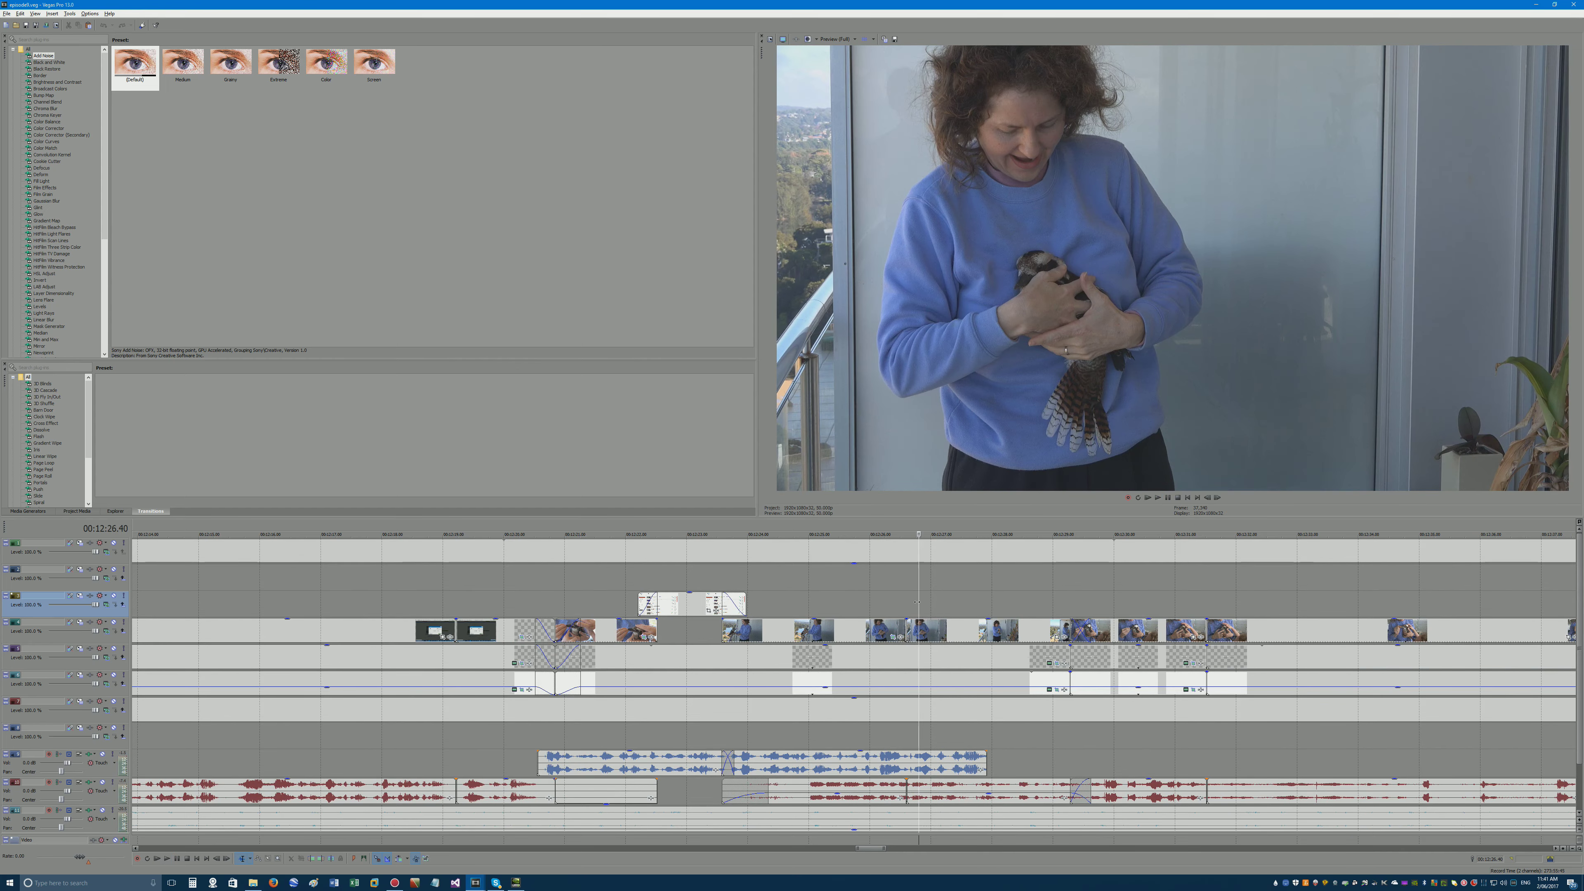
click(896, 602)
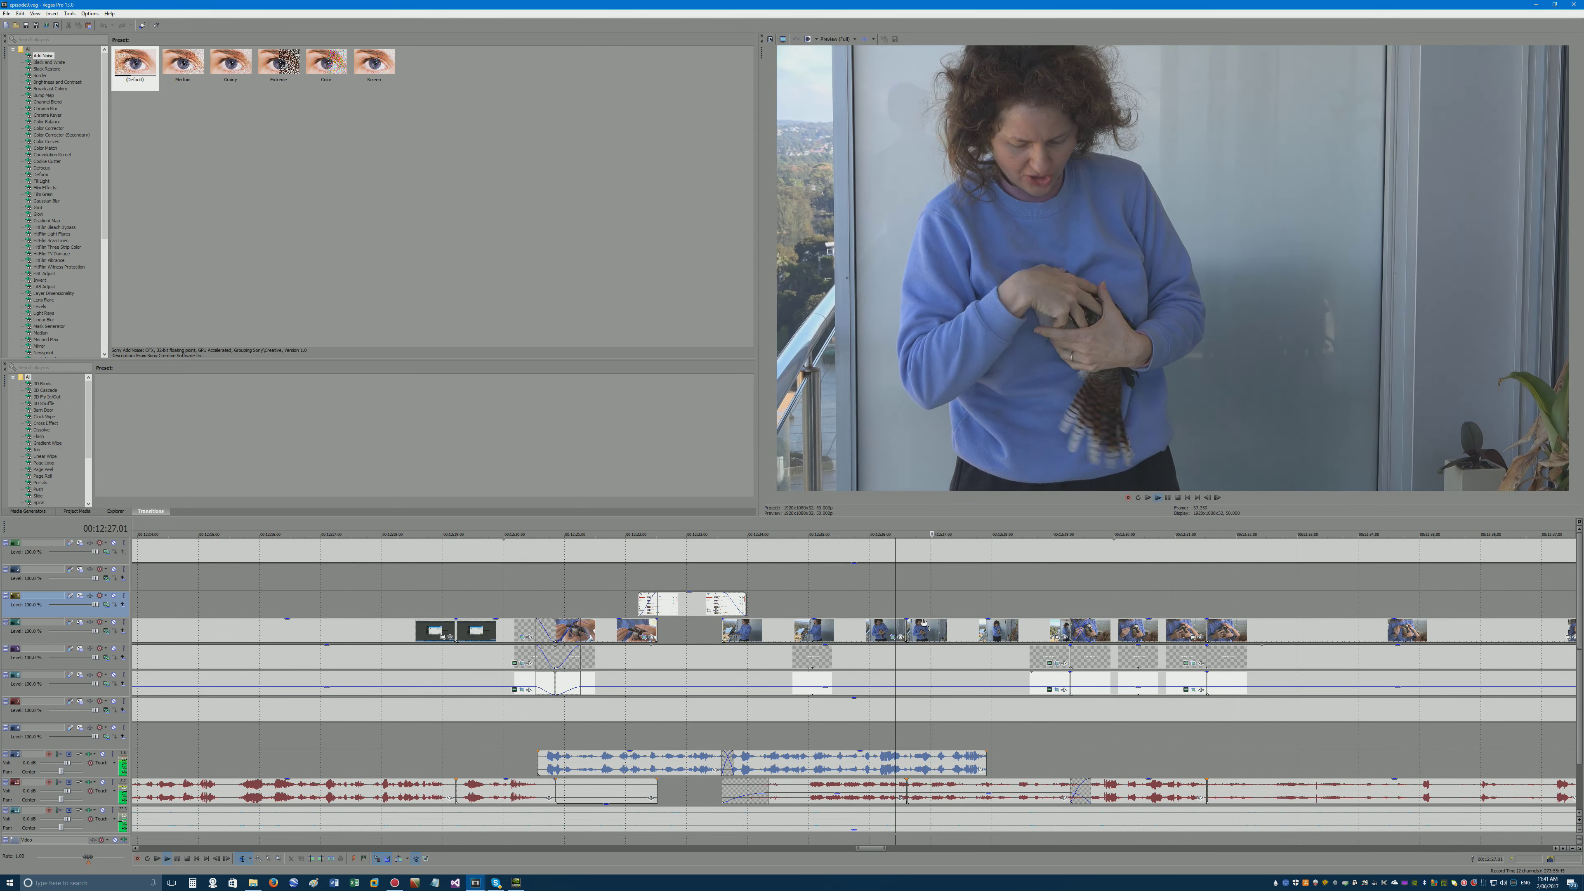
Return to the untitled project, split the kookaburra clip at 00:00:37.10 and restore the second part's Pan/Crop to full frame.
key(alt+Tab)
click(980, 547)
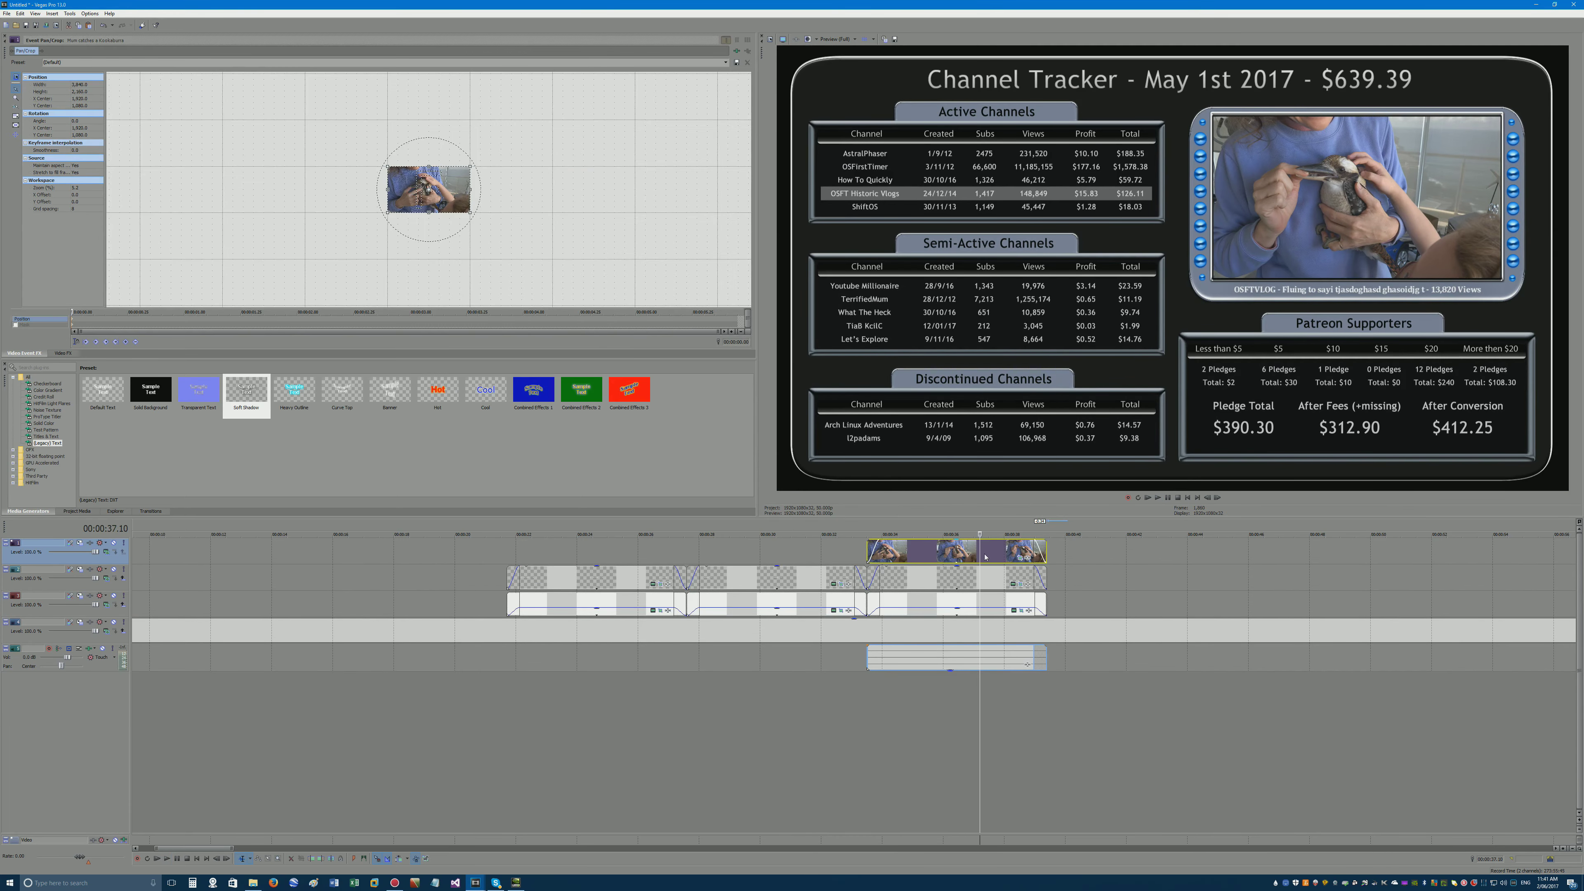
key(s)
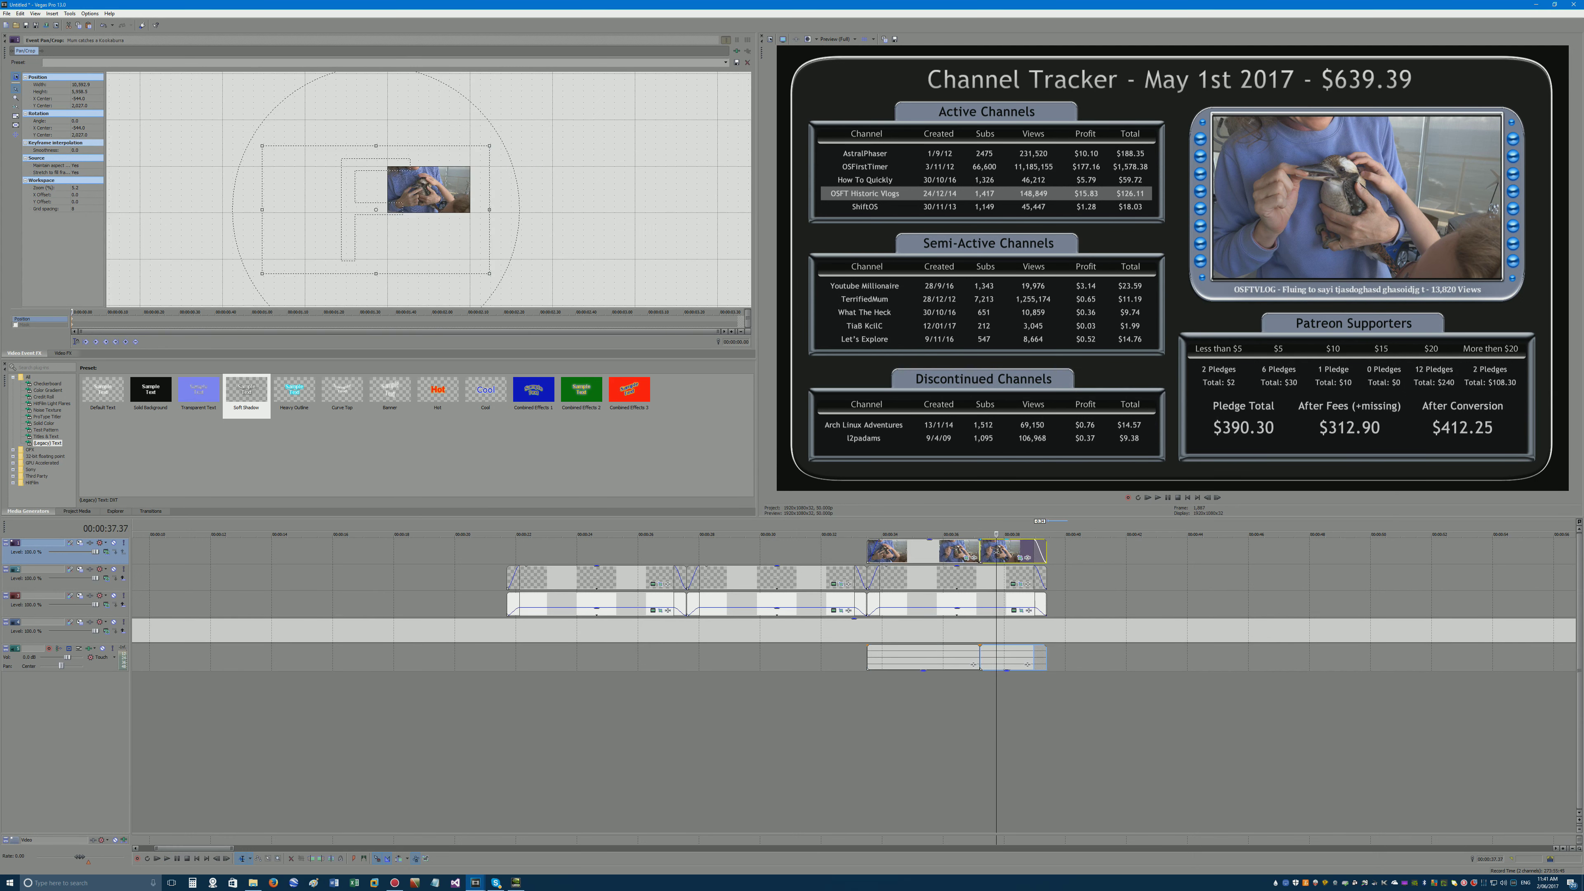
click(1021, 558)
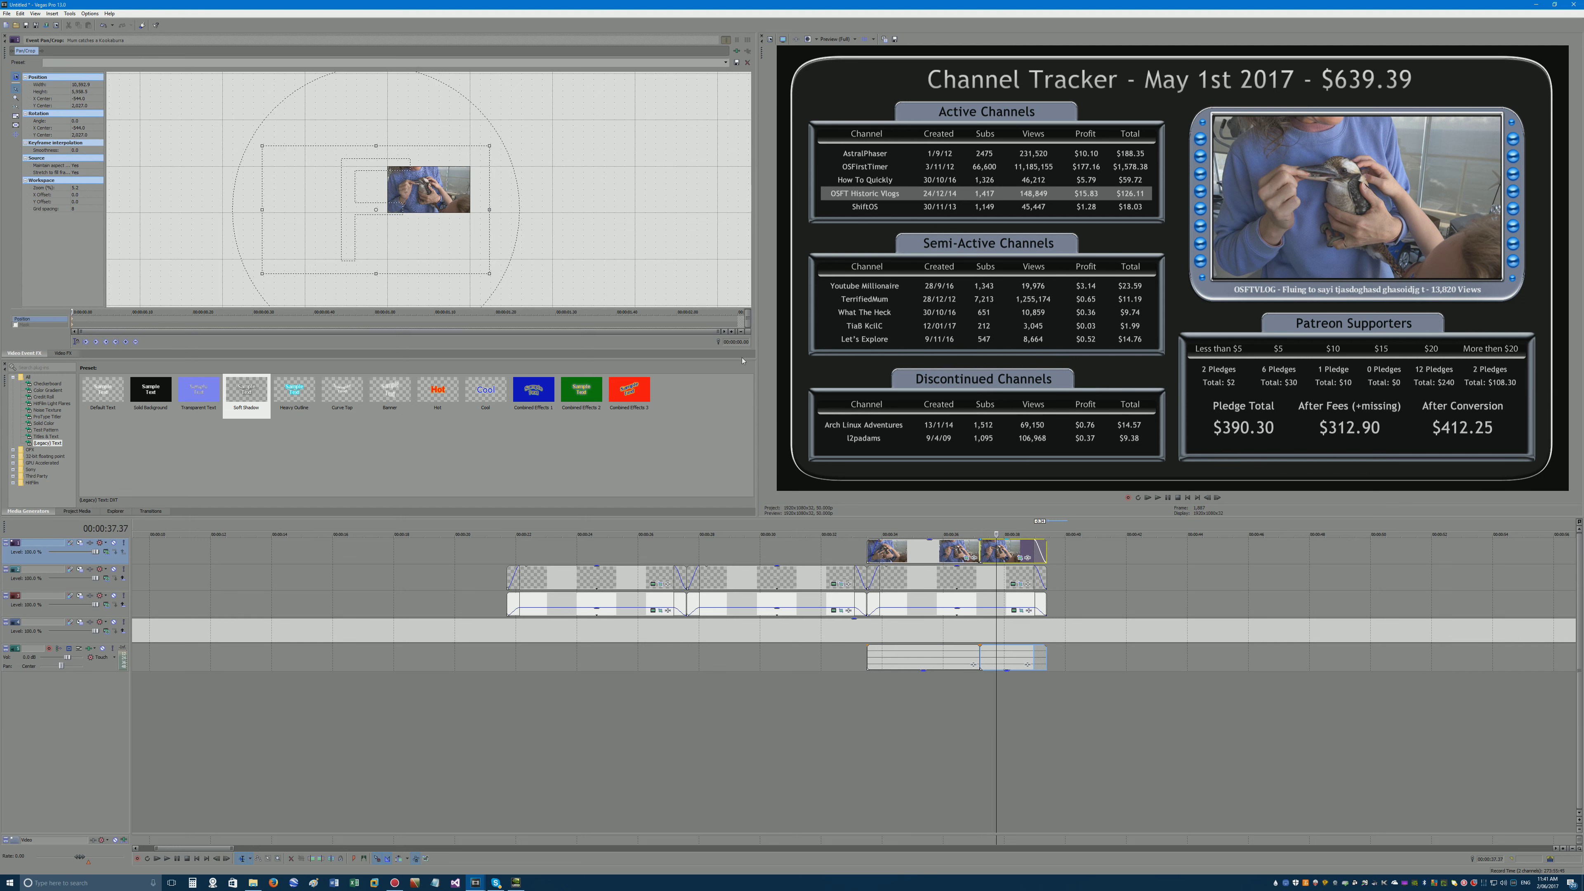
right_click(441, 182)
click(461, 190)
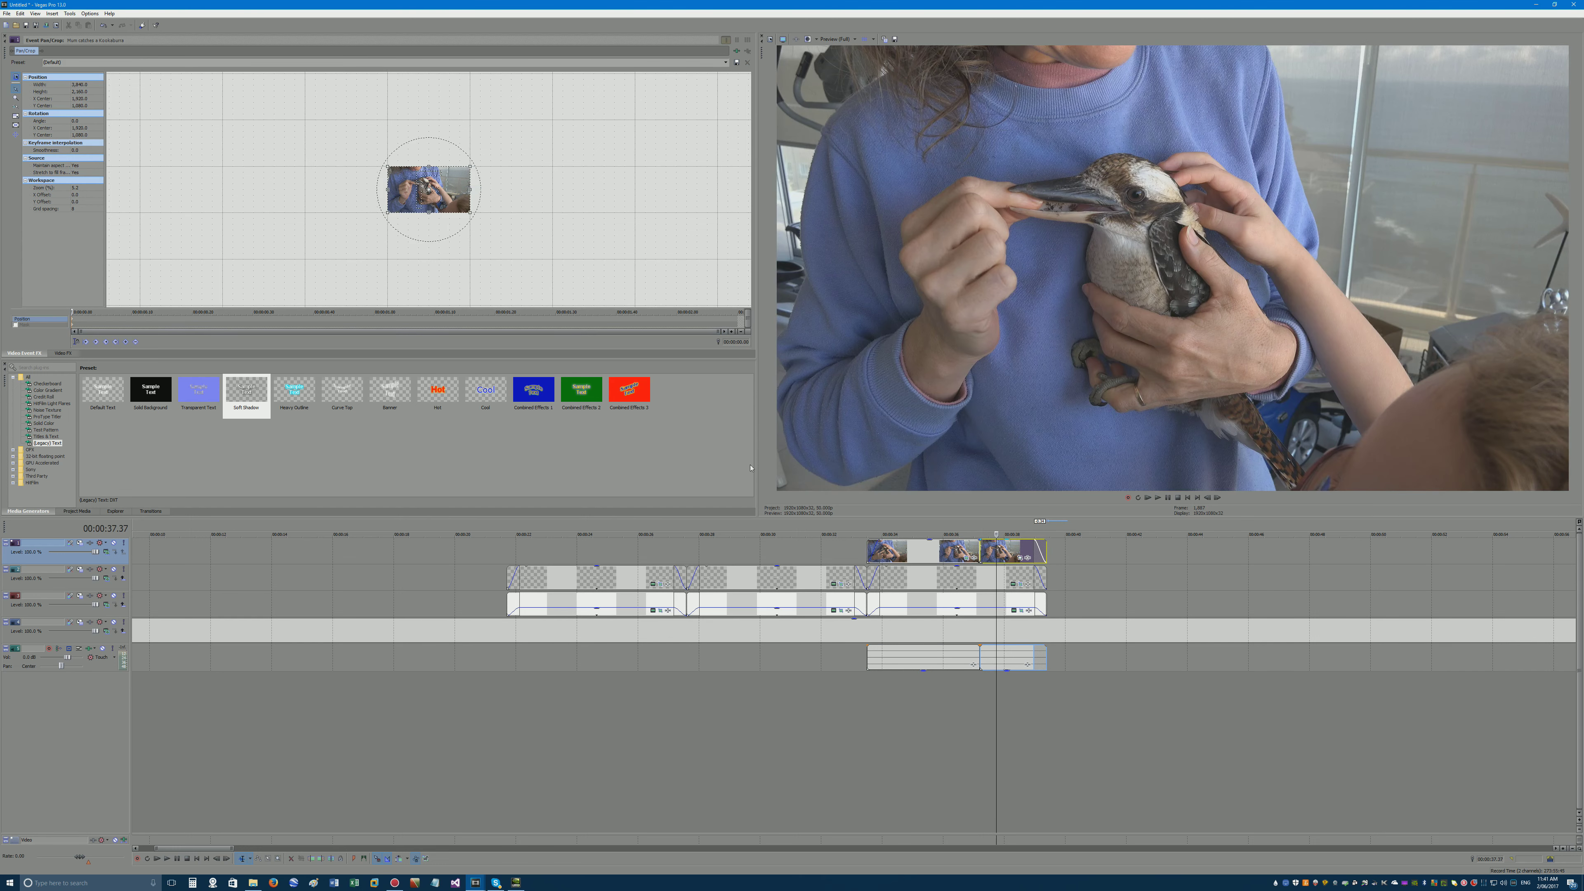
Restore the audio volume of the full-screen second part, and preview the sequence from the second highlight through to the full-screen footage.
click(902, 548)
key(space)
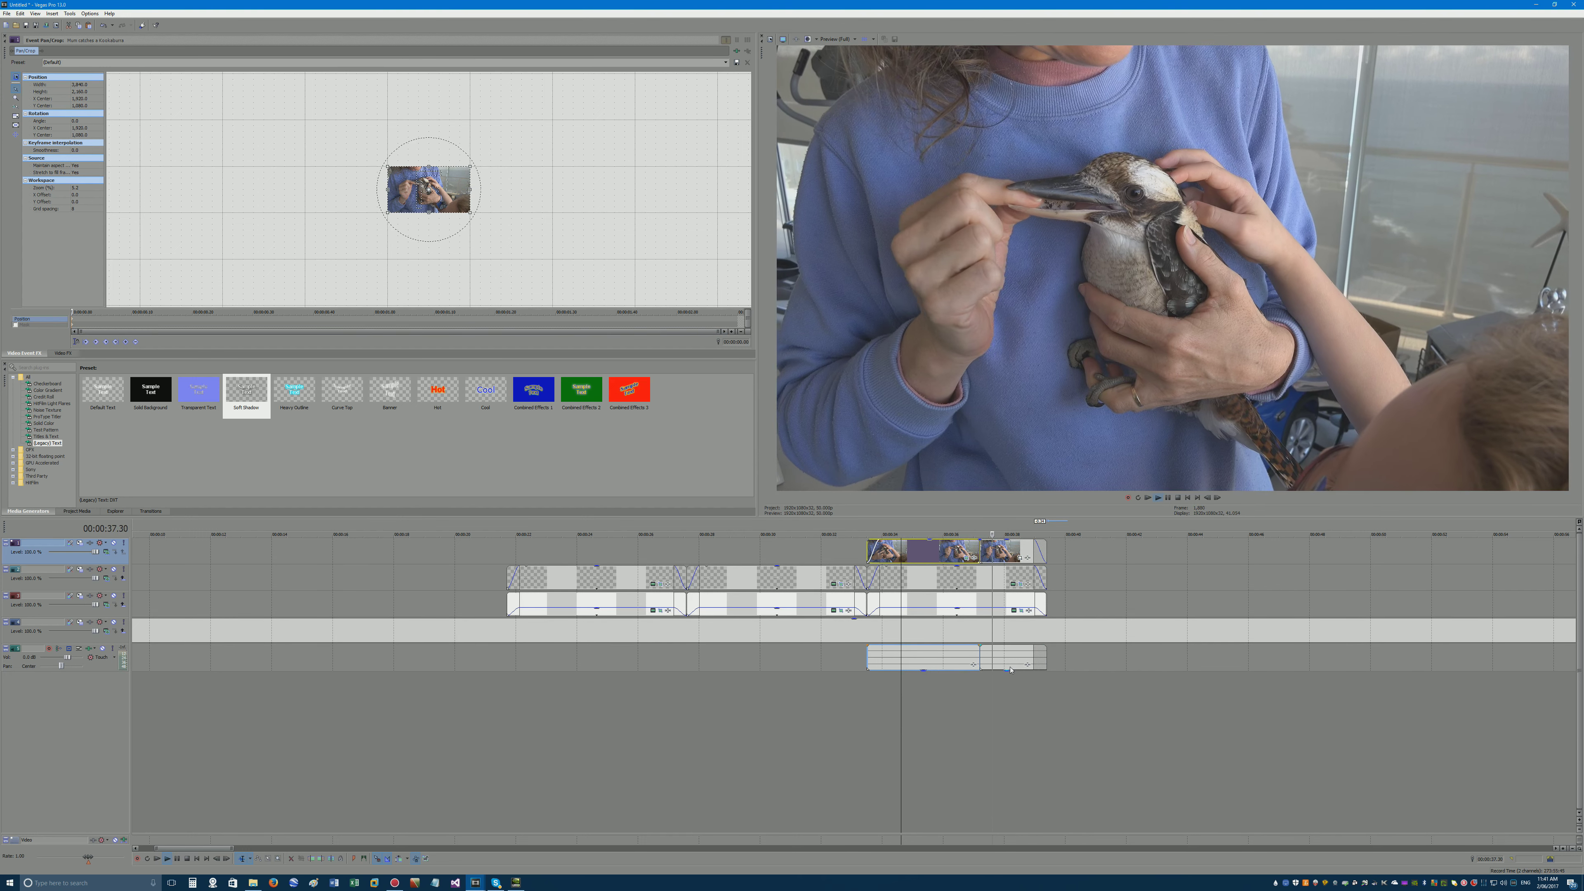
key(space)
click(1008, 663)
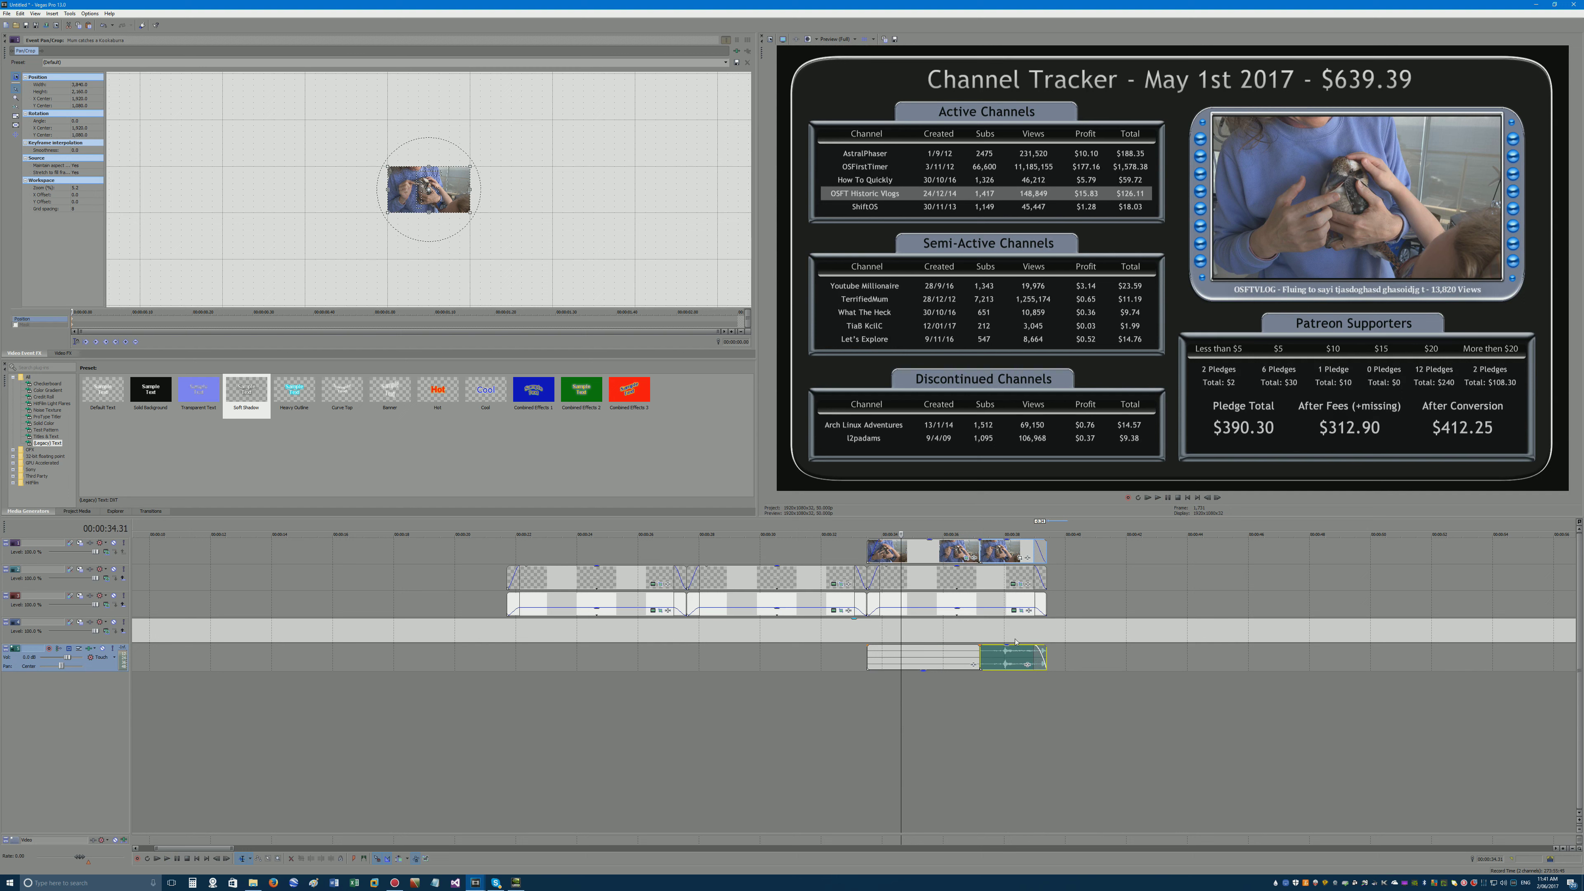
click(834, 543)
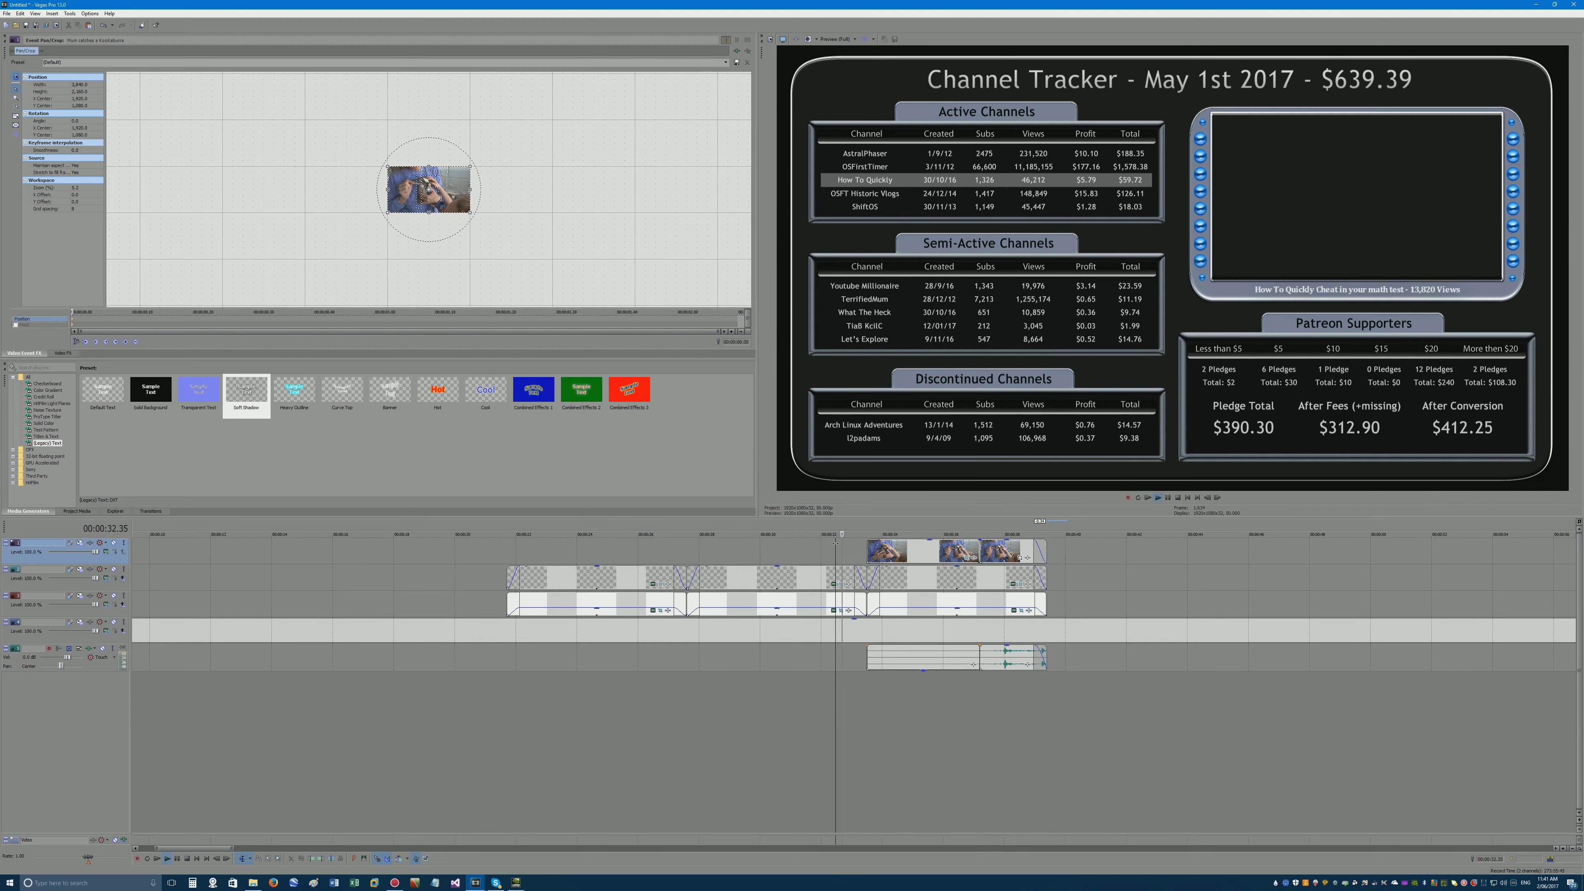
key(space)
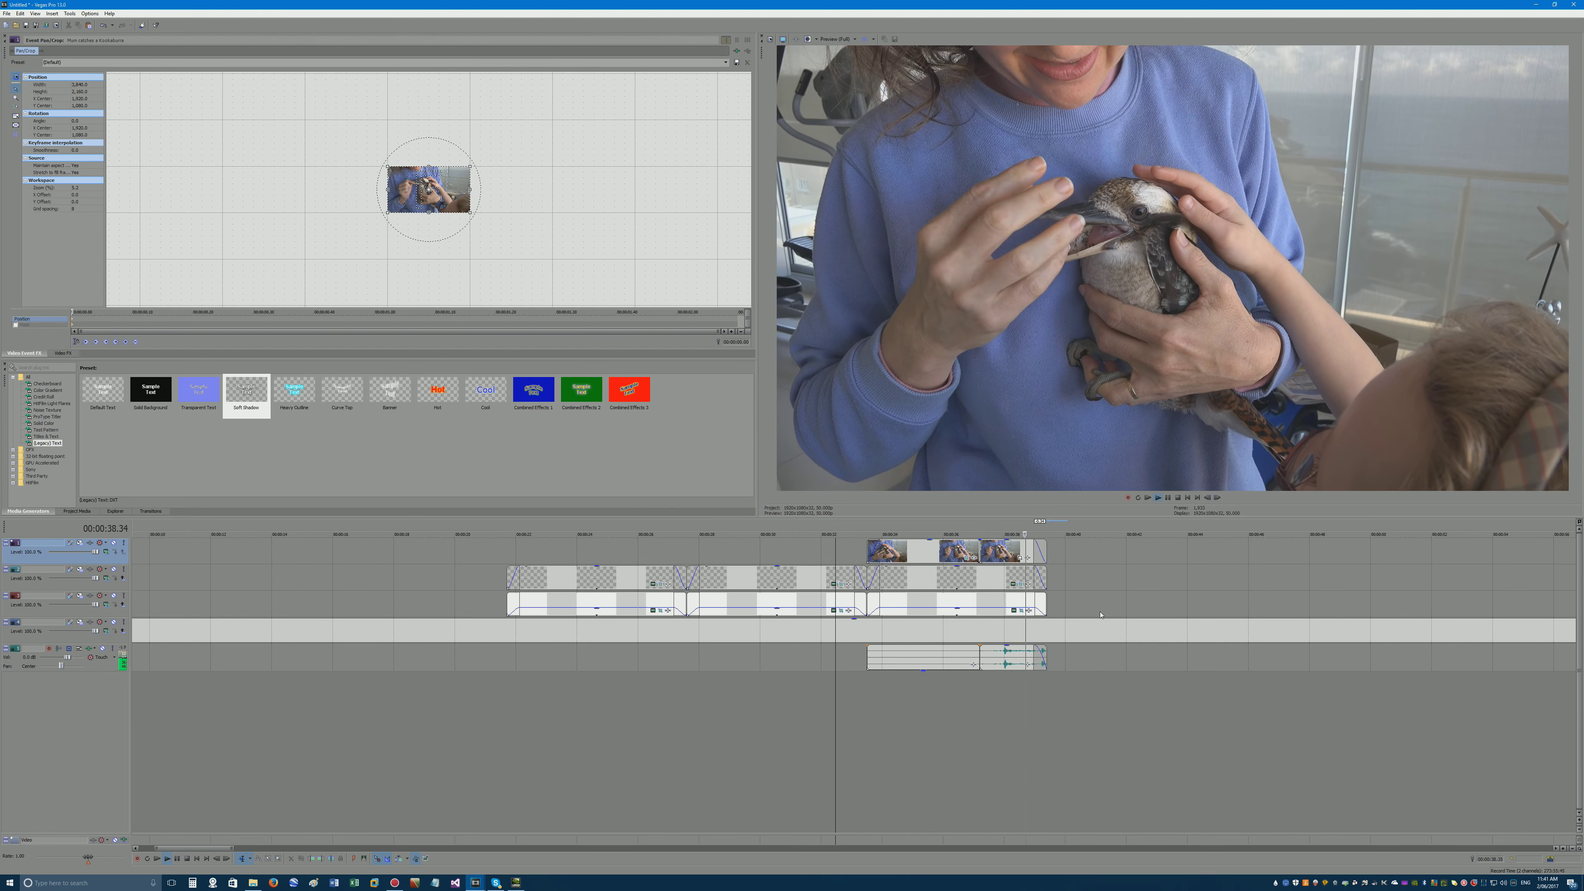
Stop the preview, switch to the episode project and examine its full timeline and the footage around 00:09:38 to 00:09:41.
key(space)
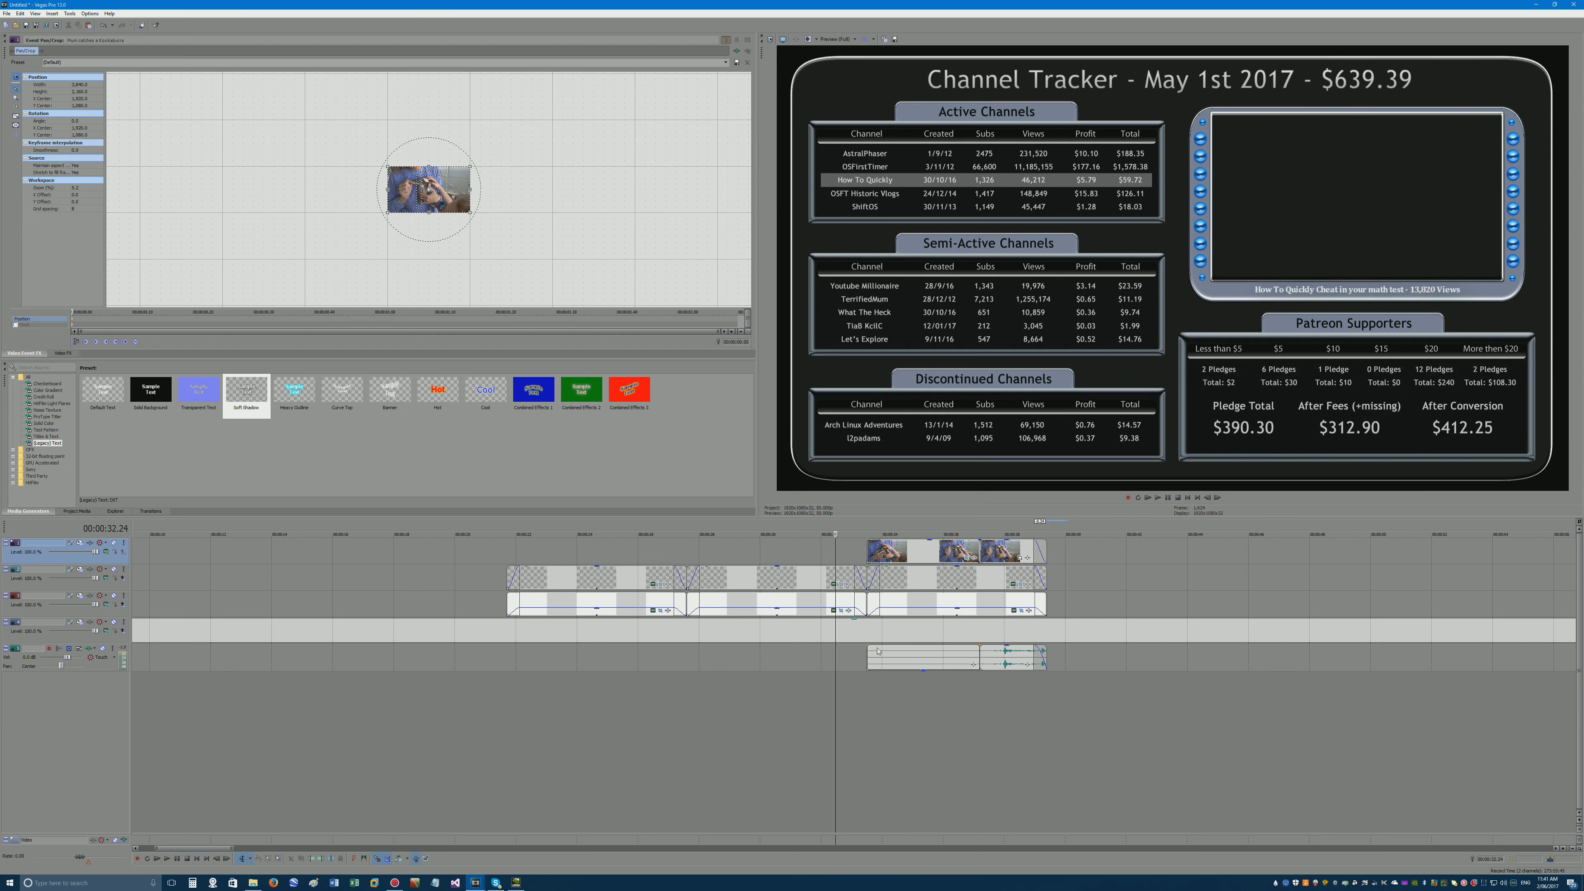
mouse_move(475, 882)
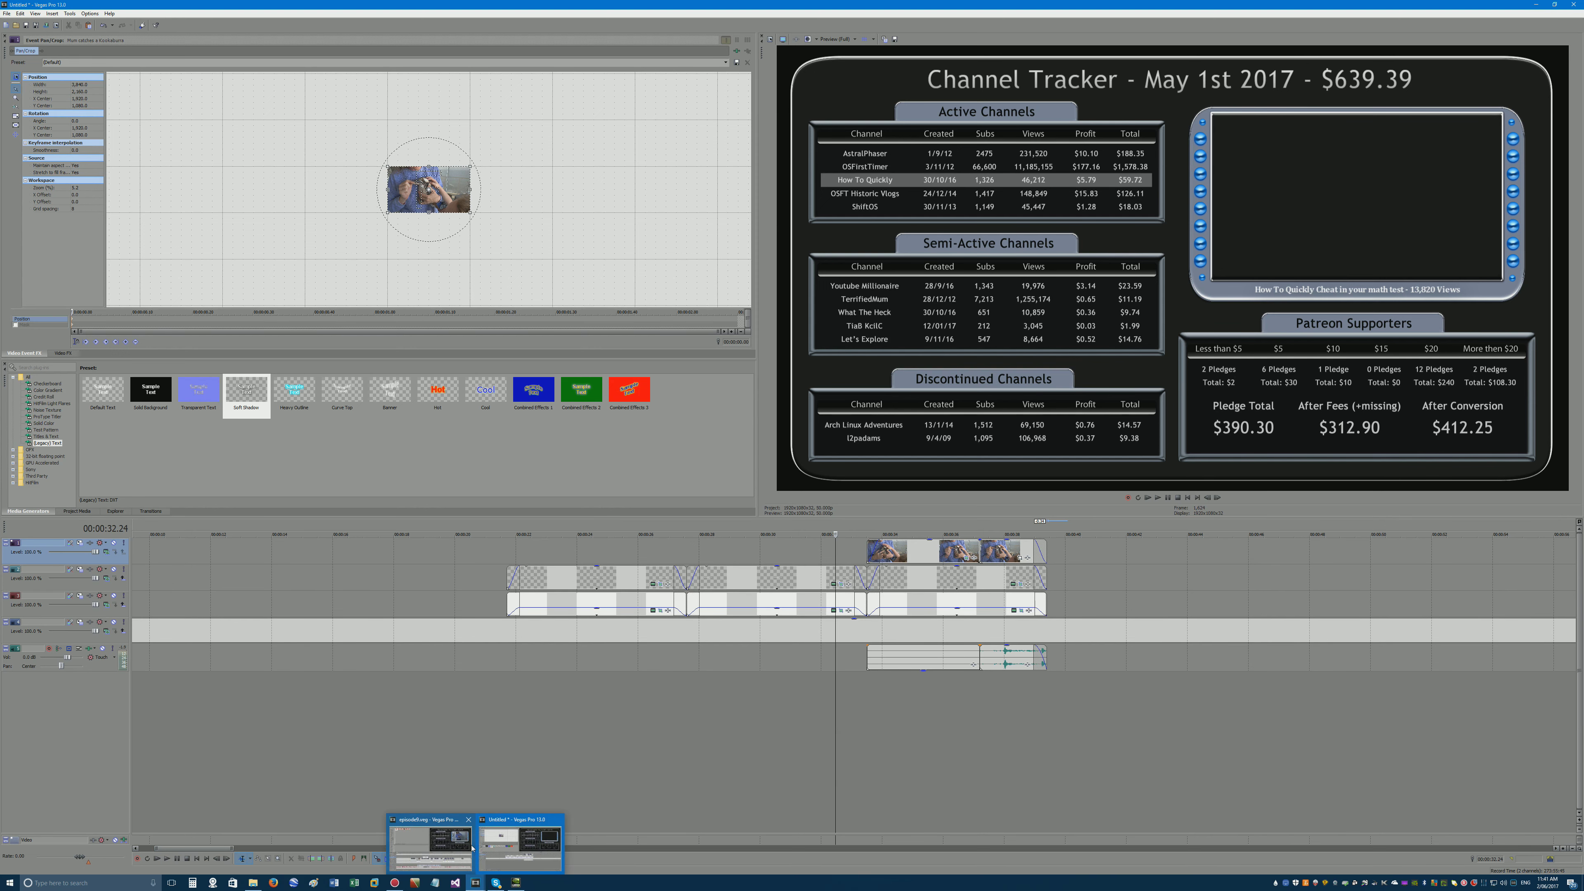
click(459, 841)
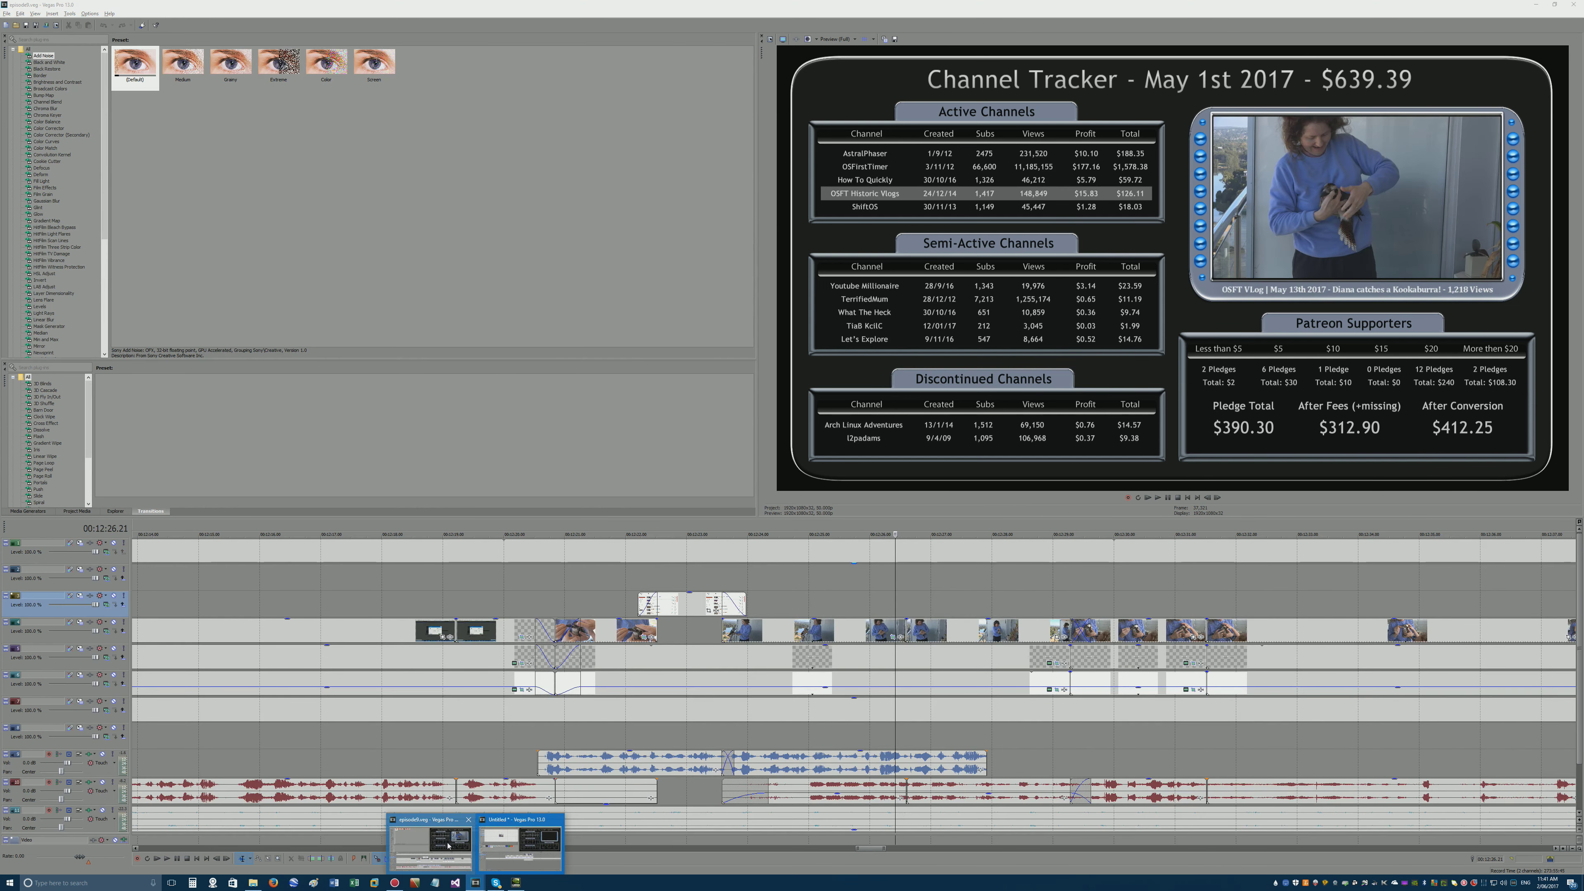
click(447, 844)
scroll(808, 709, down, 15)
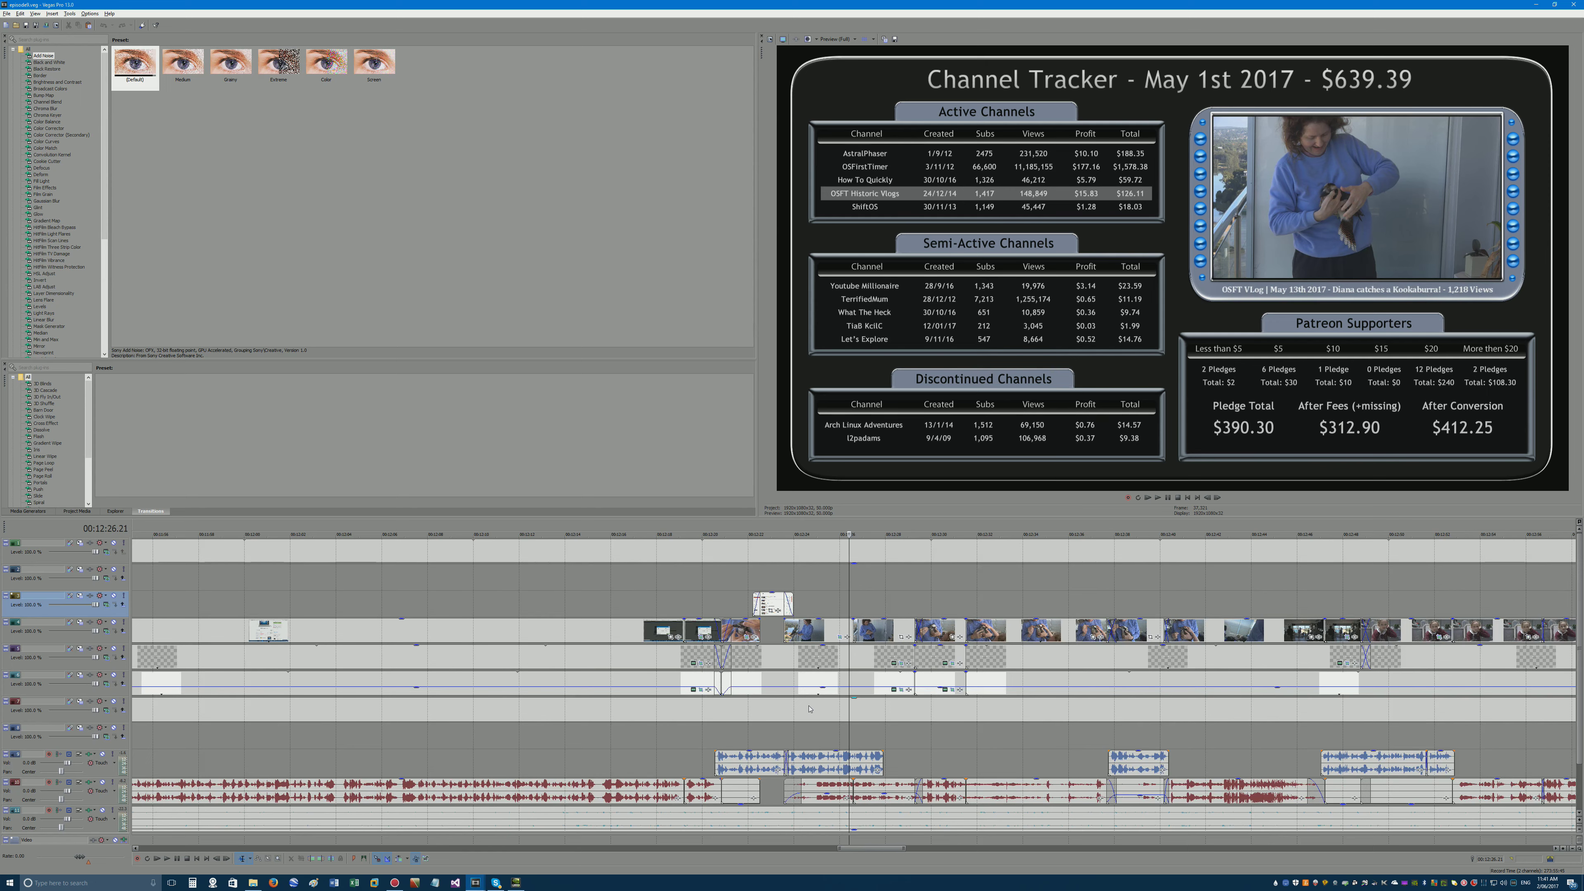
scroll(823, 688, down, 4)
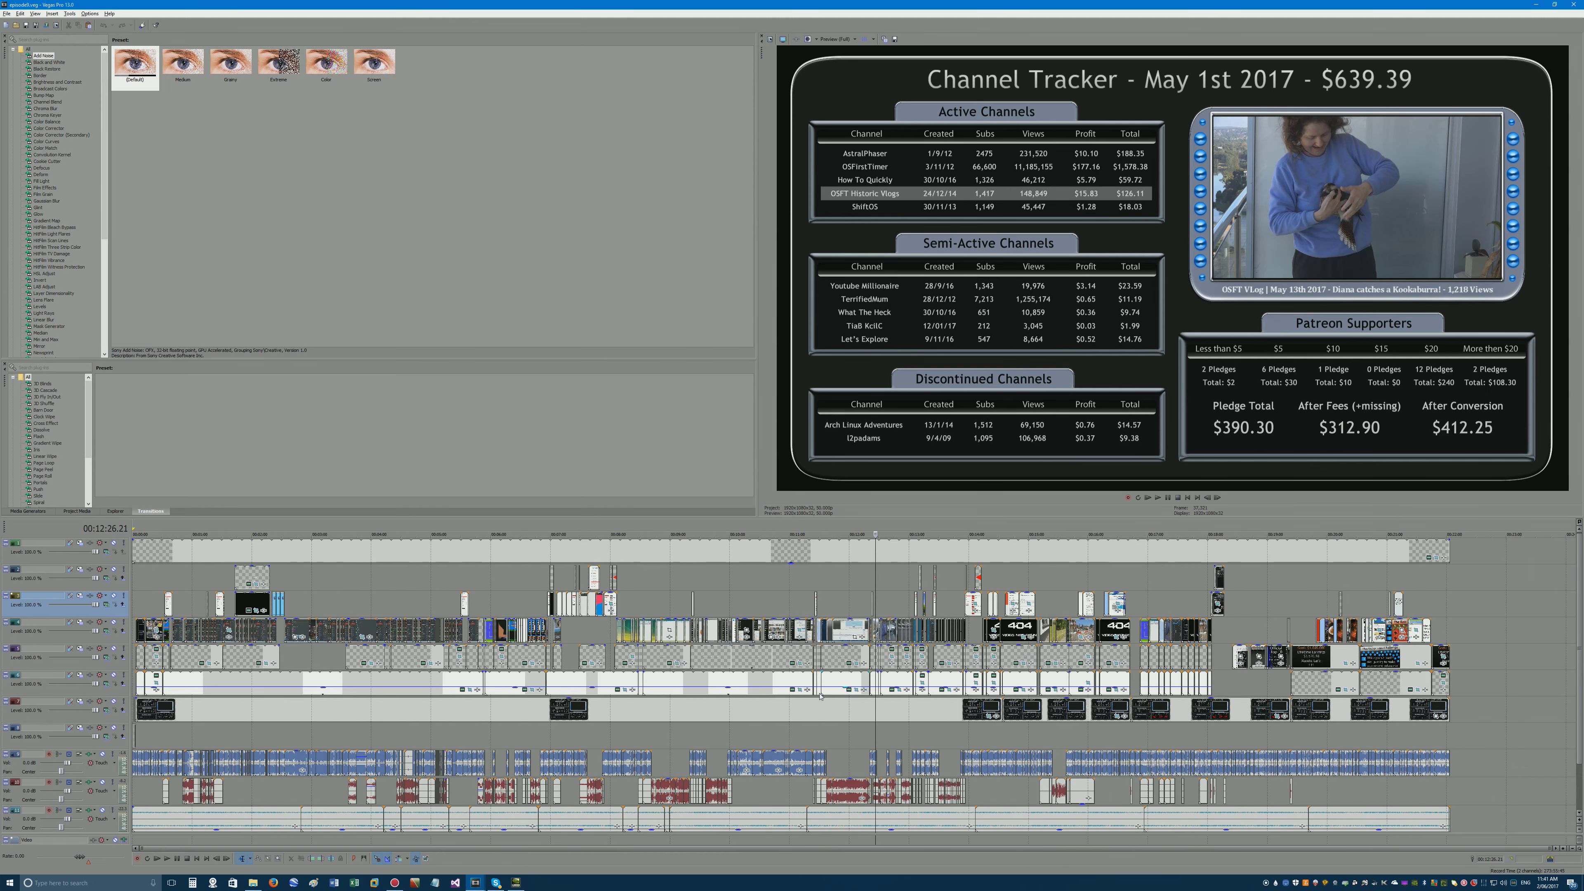
click(712, 550)
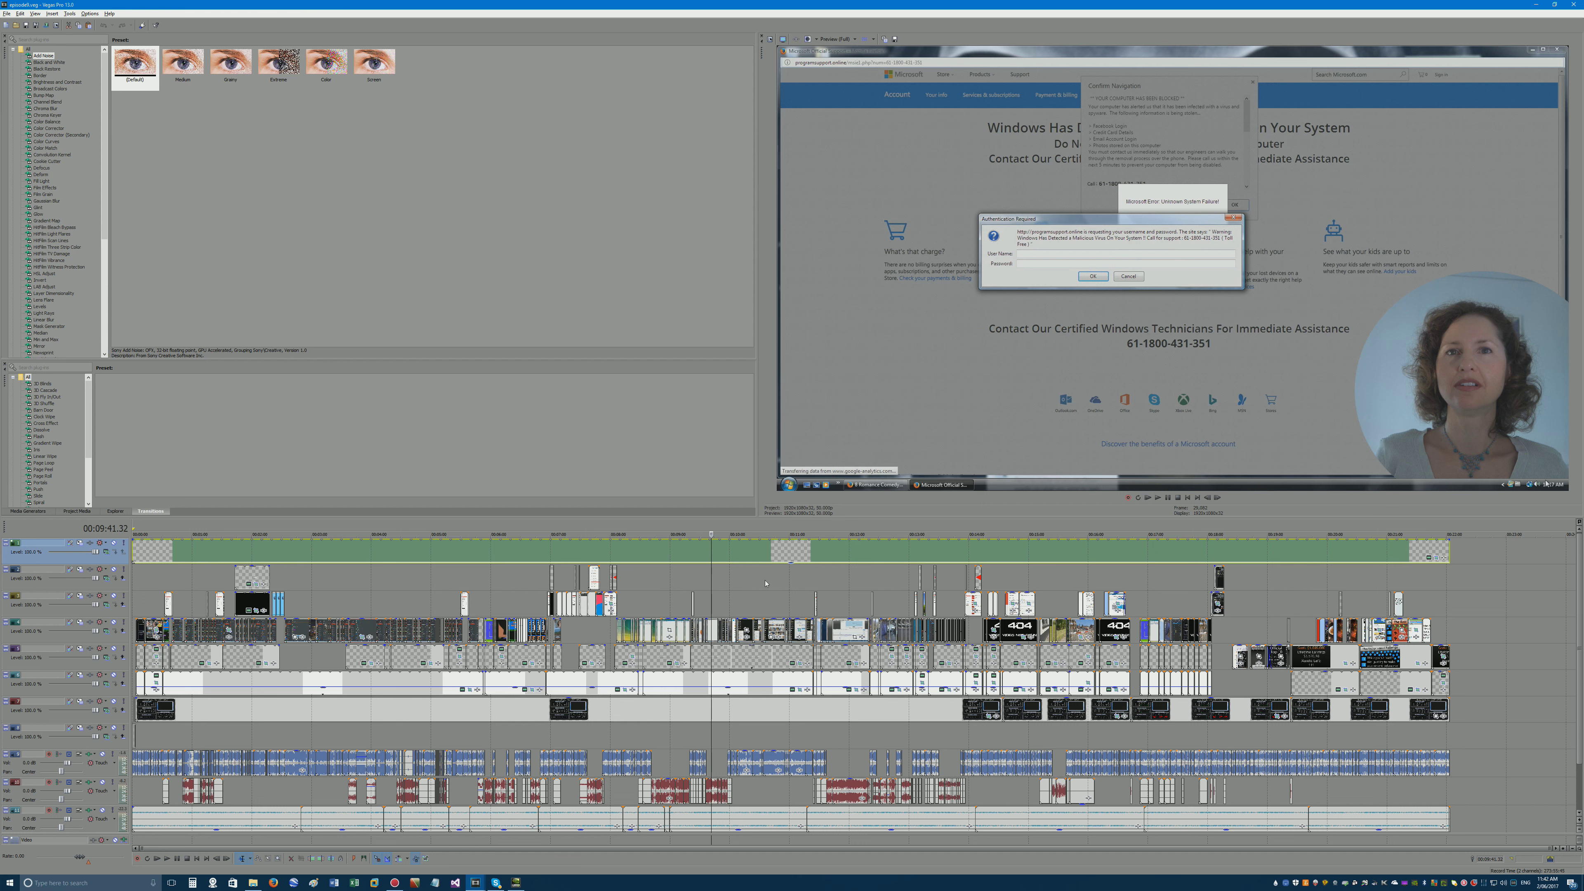
scroll(759, 607, up, 5)
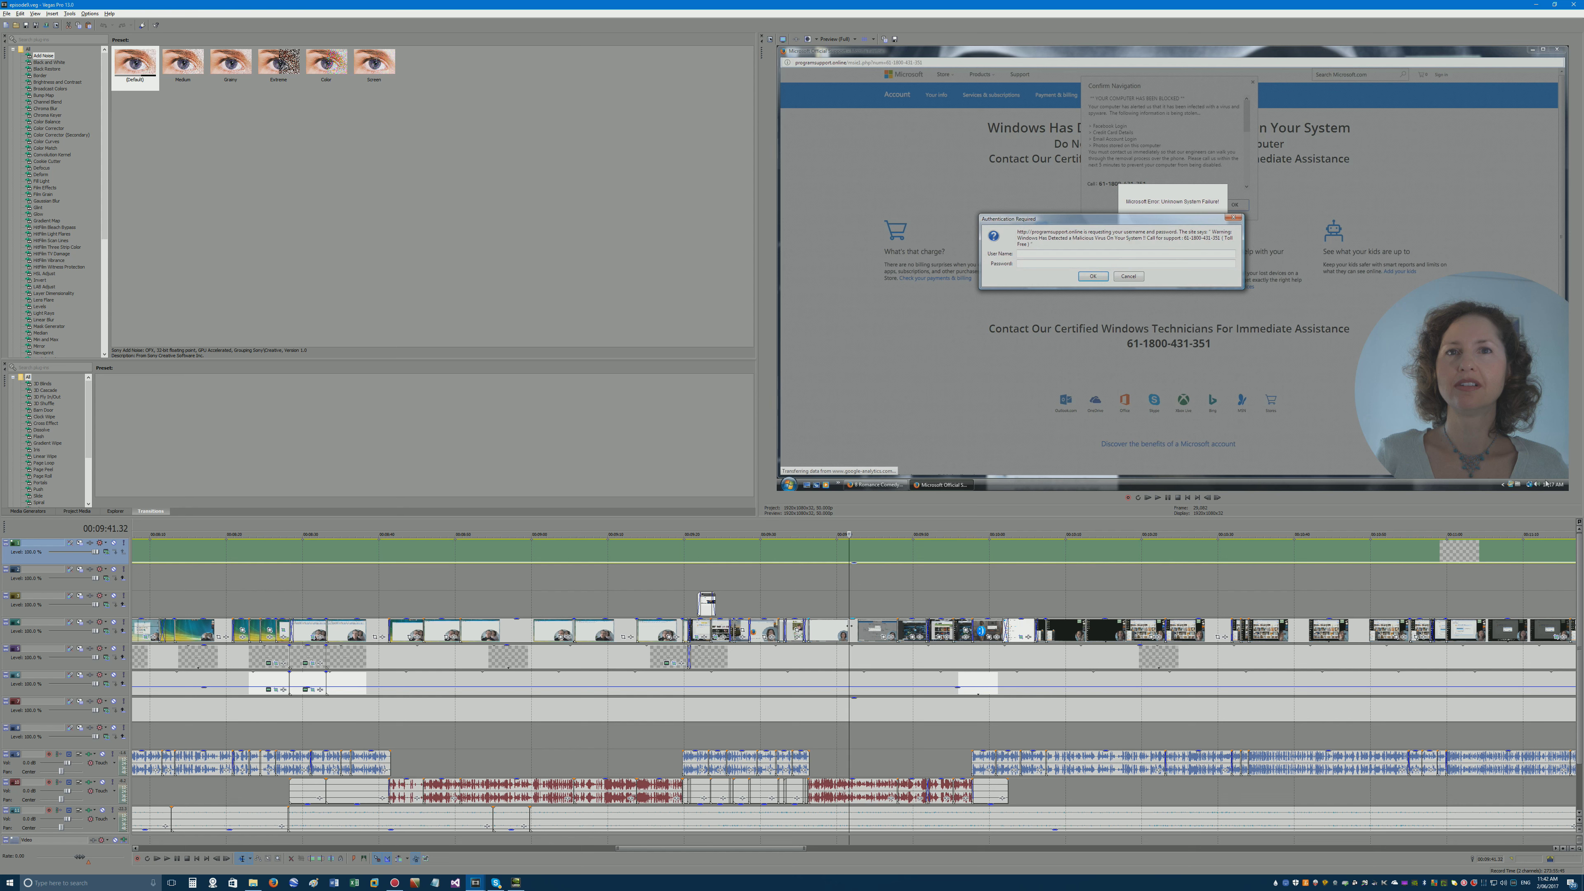
click(826, 631)
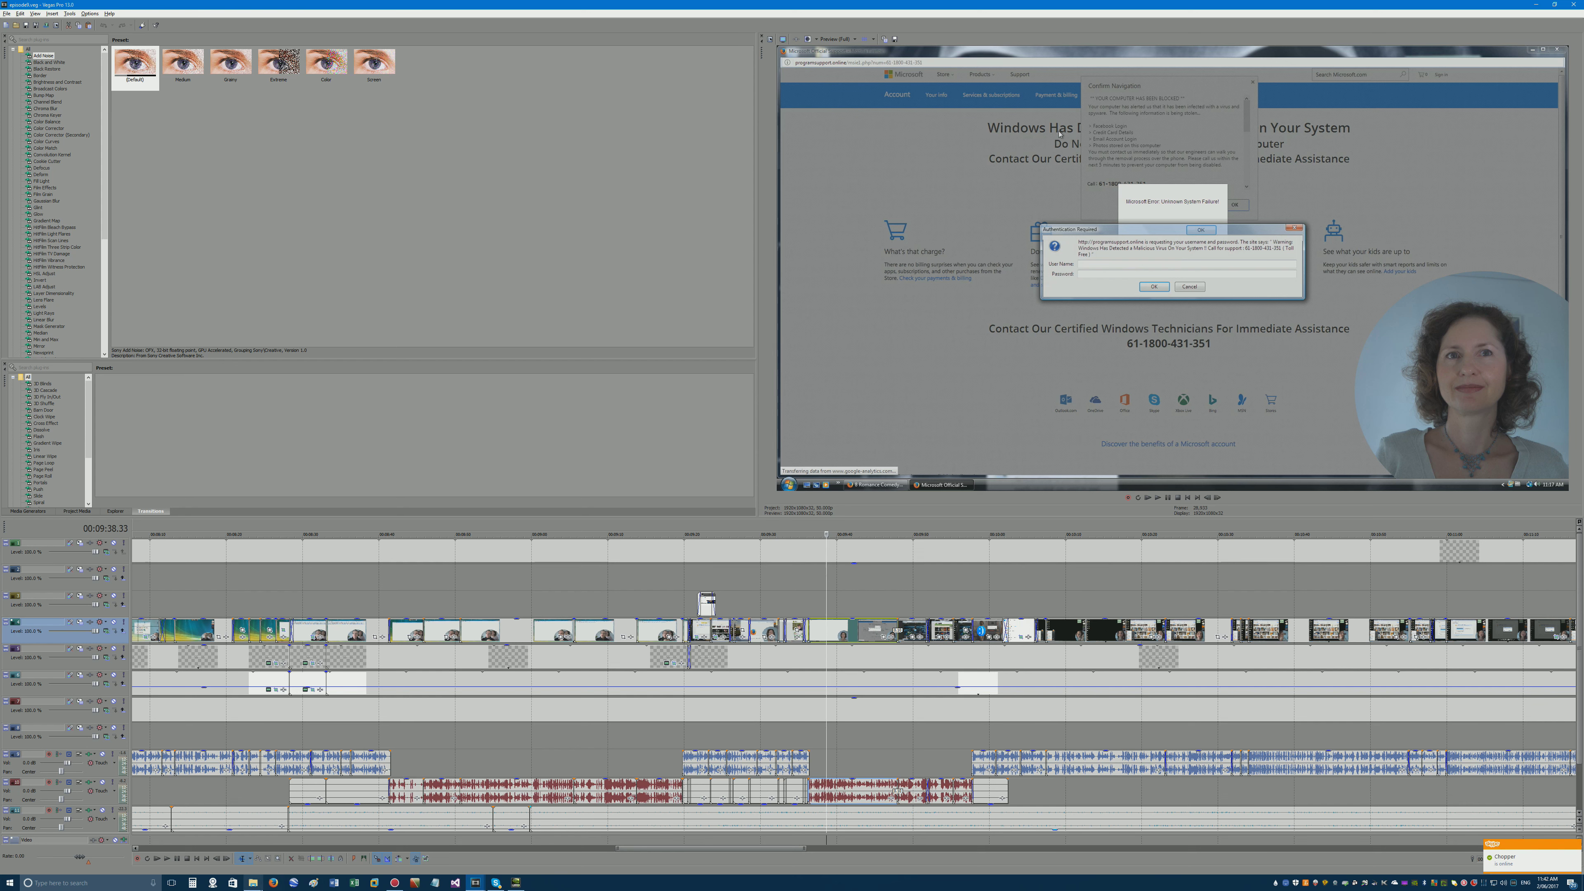
Open the AstralPhaser folder inside YouTube Channels in File Explorer and examine its chat project files.
click(252, 882)
click(515, 244)
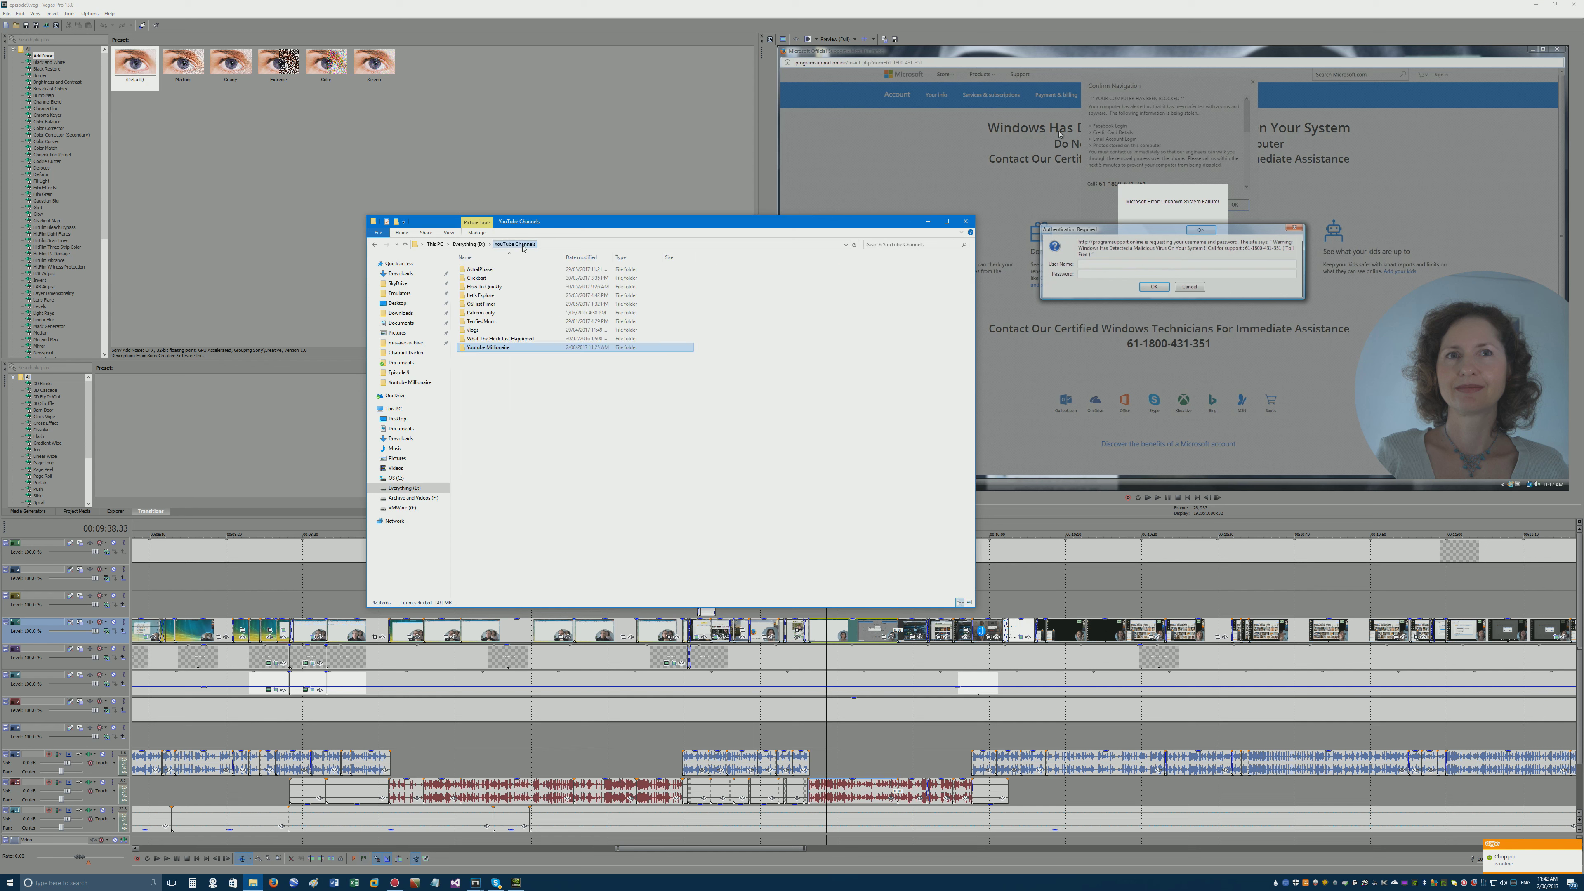
double_click(538, 273)
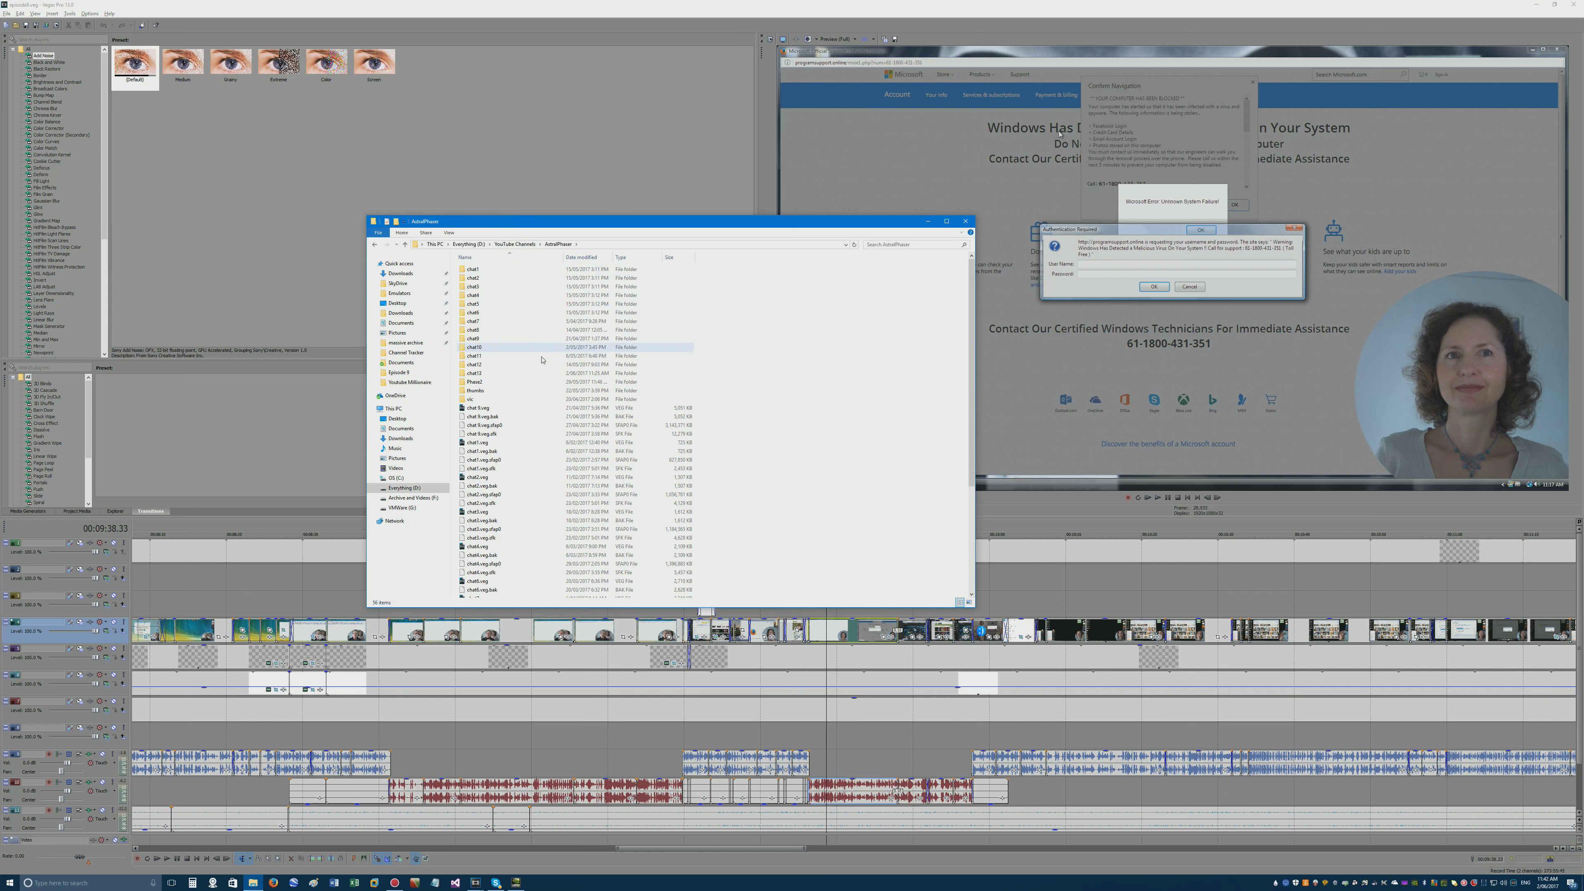
drag(515, 413, 1087, 642)
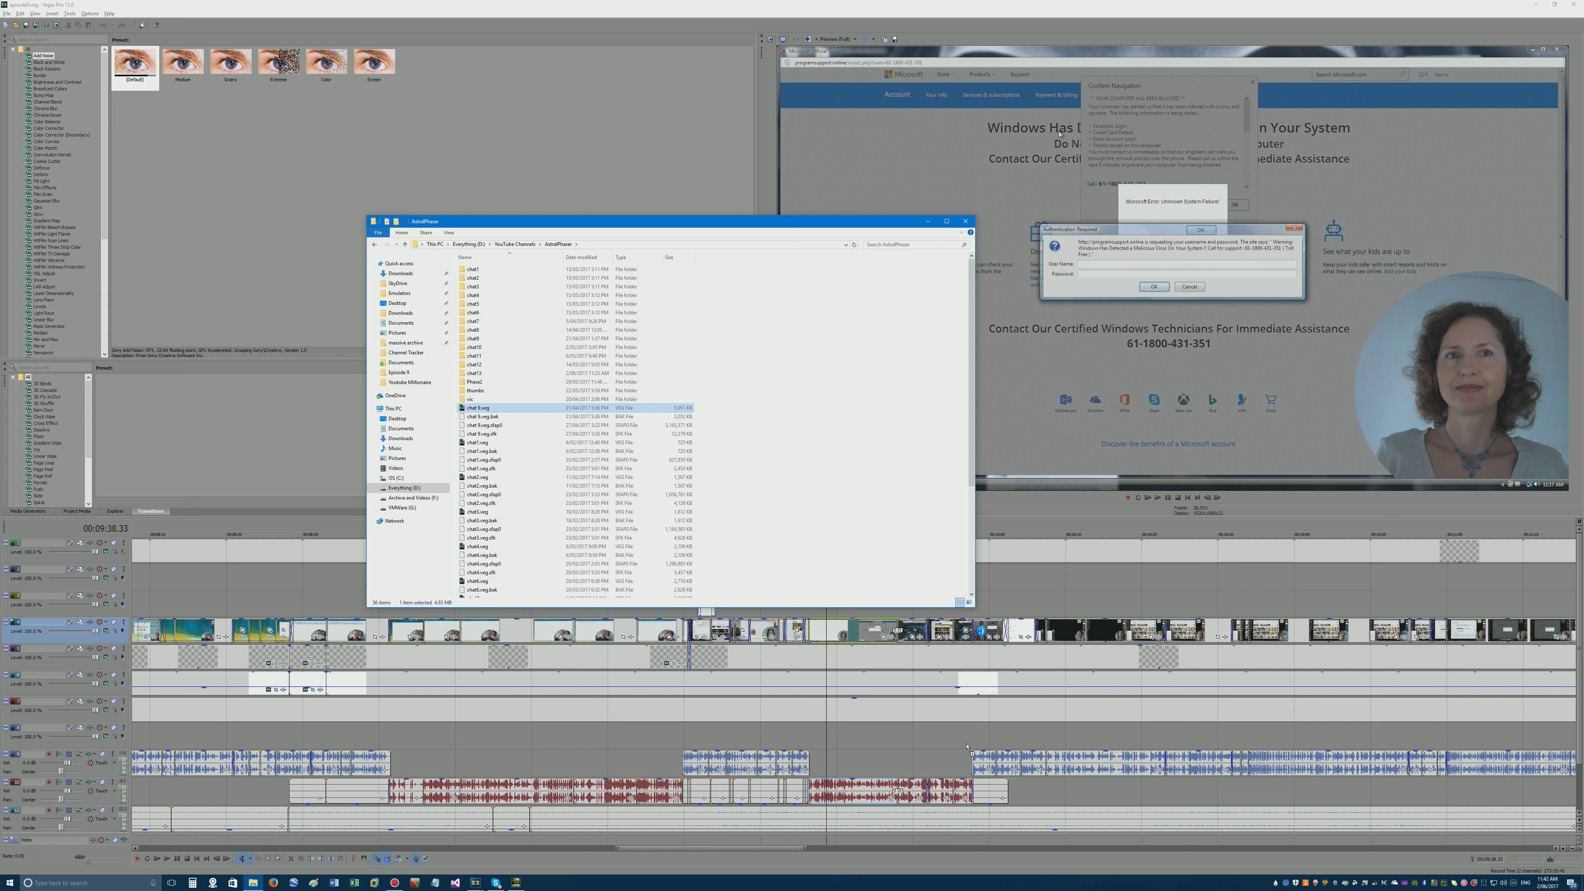
drag(966, 746, 908, 607)
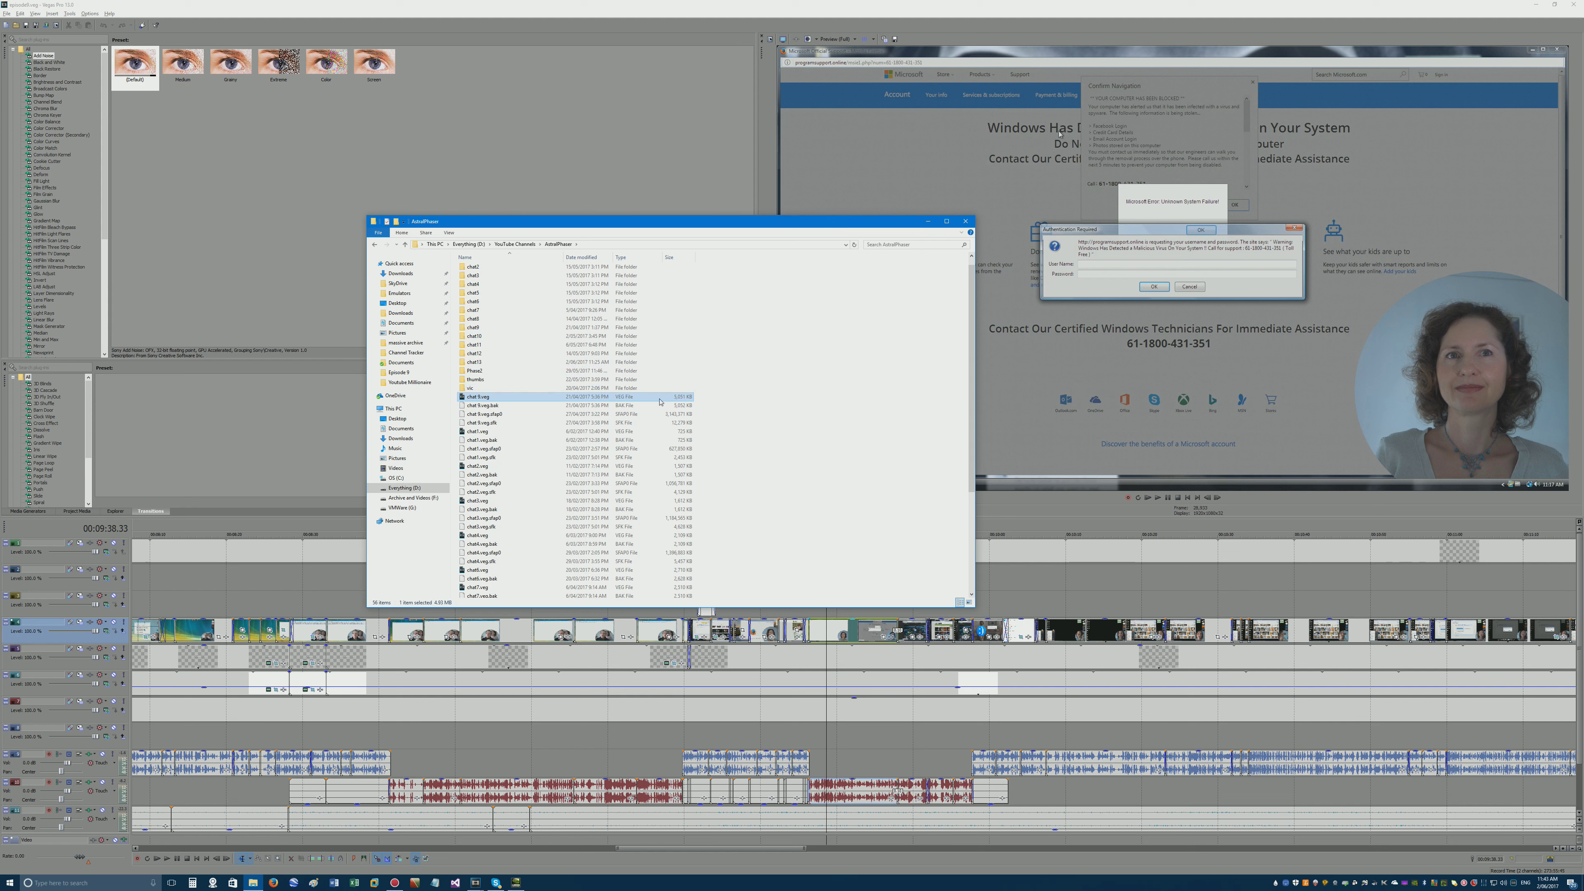
mouse_move(642, 398)
mouse_down()
mouse_move(777, 601)
mouse_move(1023, 814)
mouse_move(880, 744)
mouse_move(643, 390)
mouse_up()
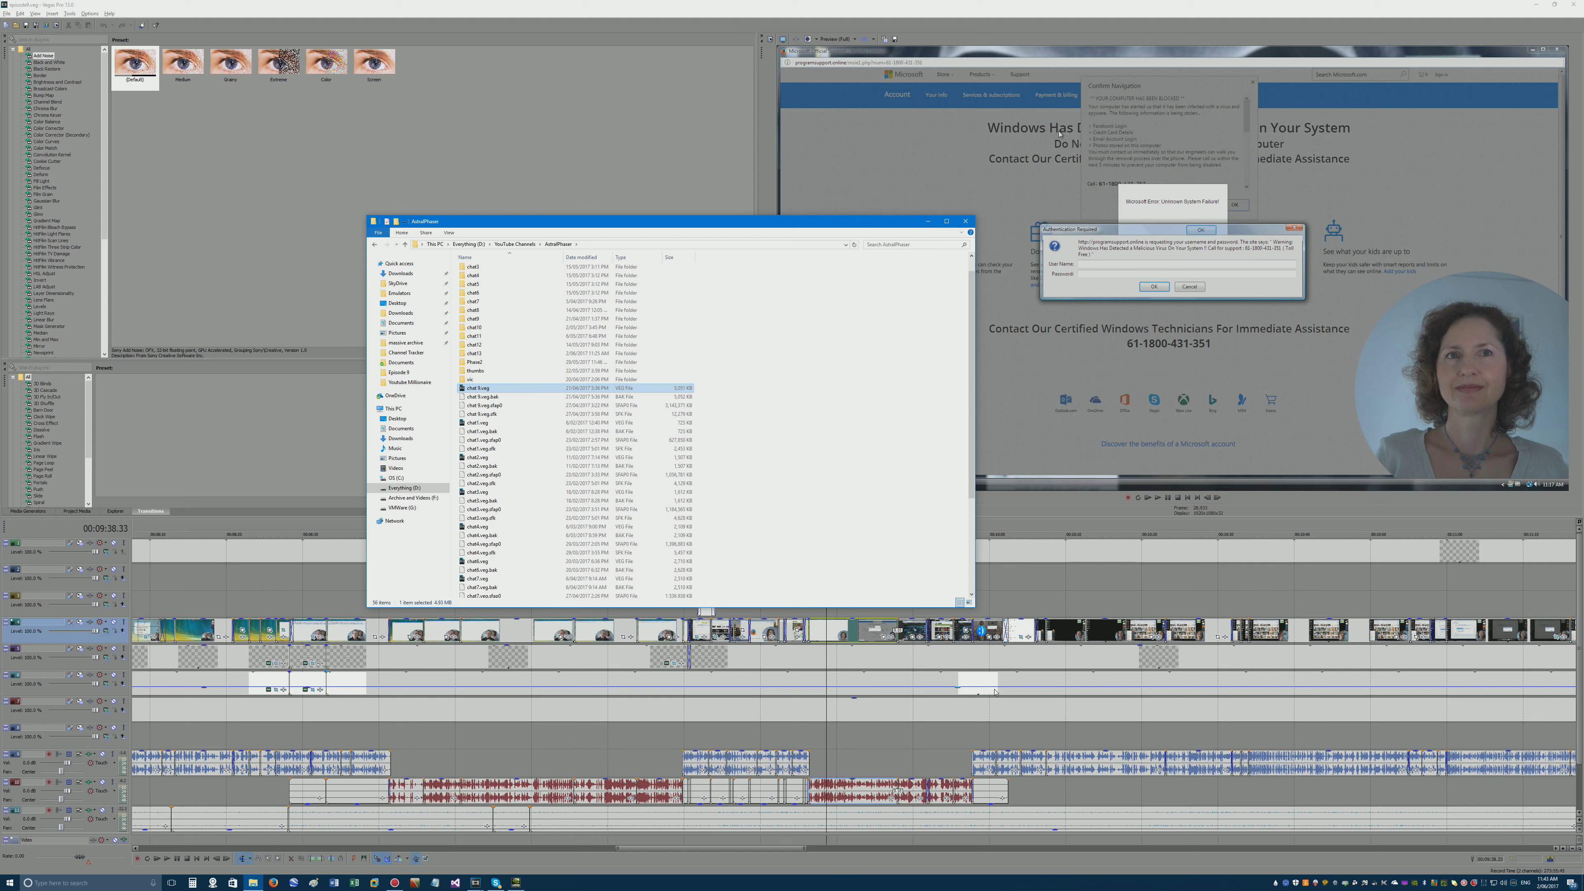
Return to the episode project, display its Project Media in an enlarged pane and look through the imported media.
mouse_move(475, 882)
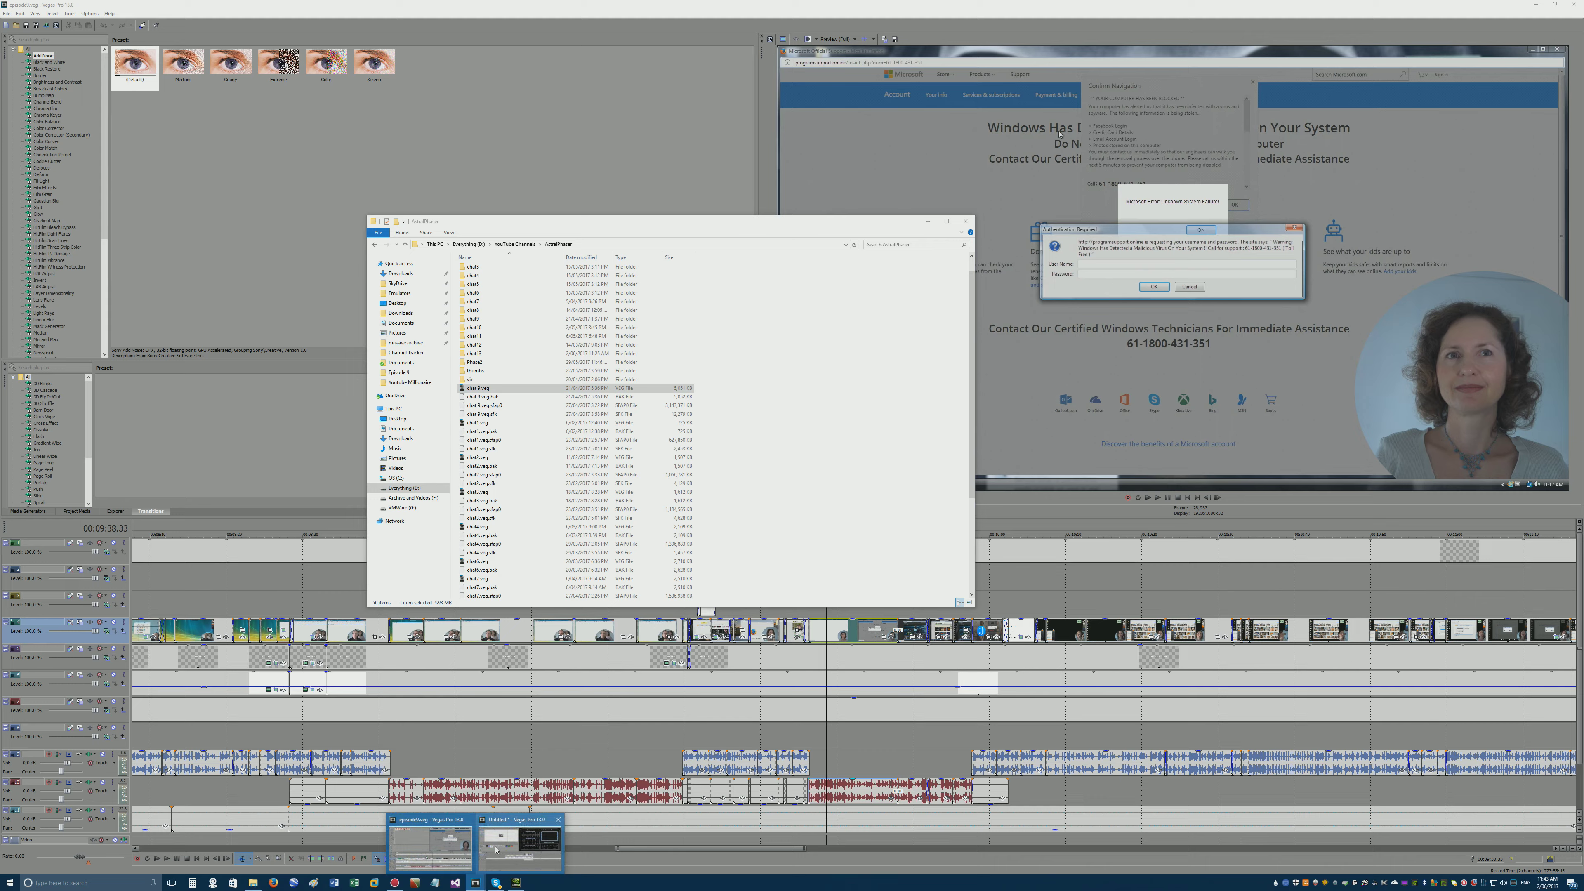
click(454, 852)
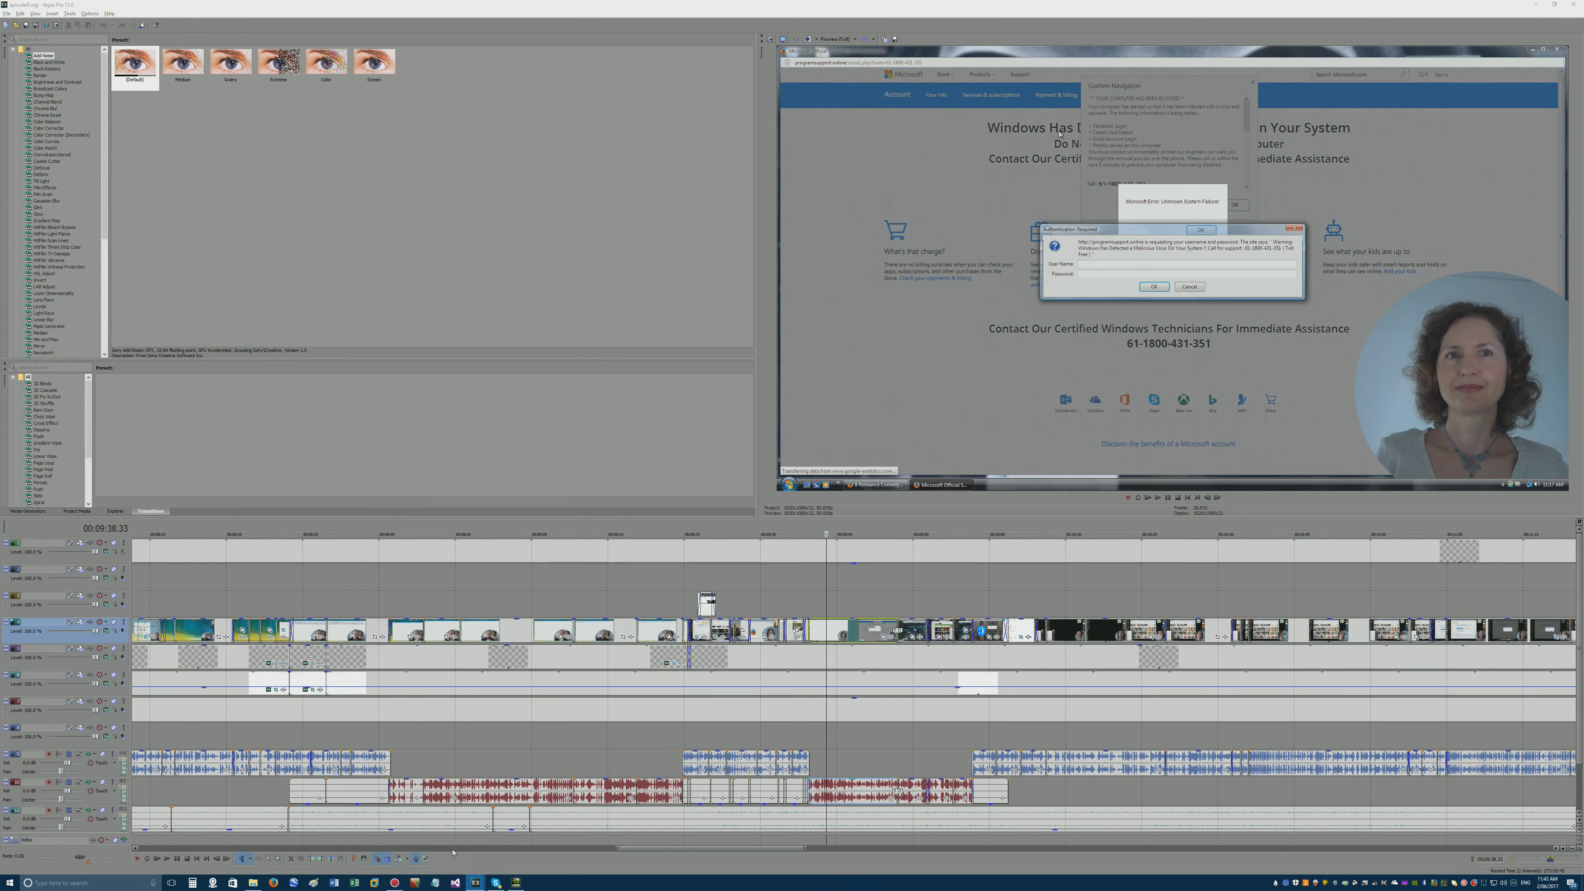
click(78, 511)
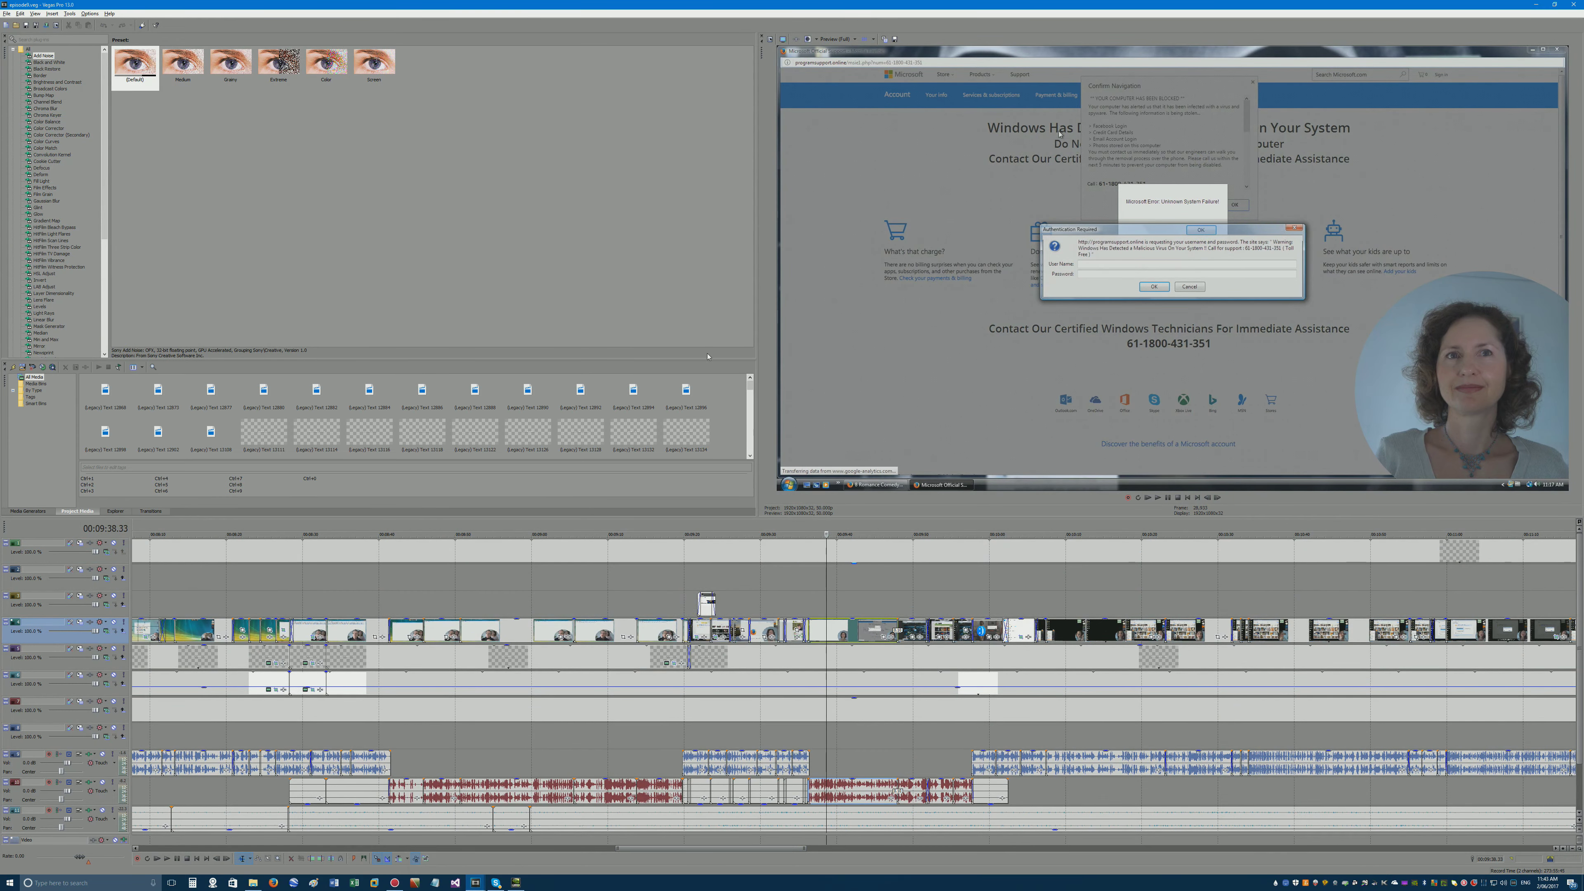
drag(685, 361, 746, 219)
scroll(719, 355, down, 5)
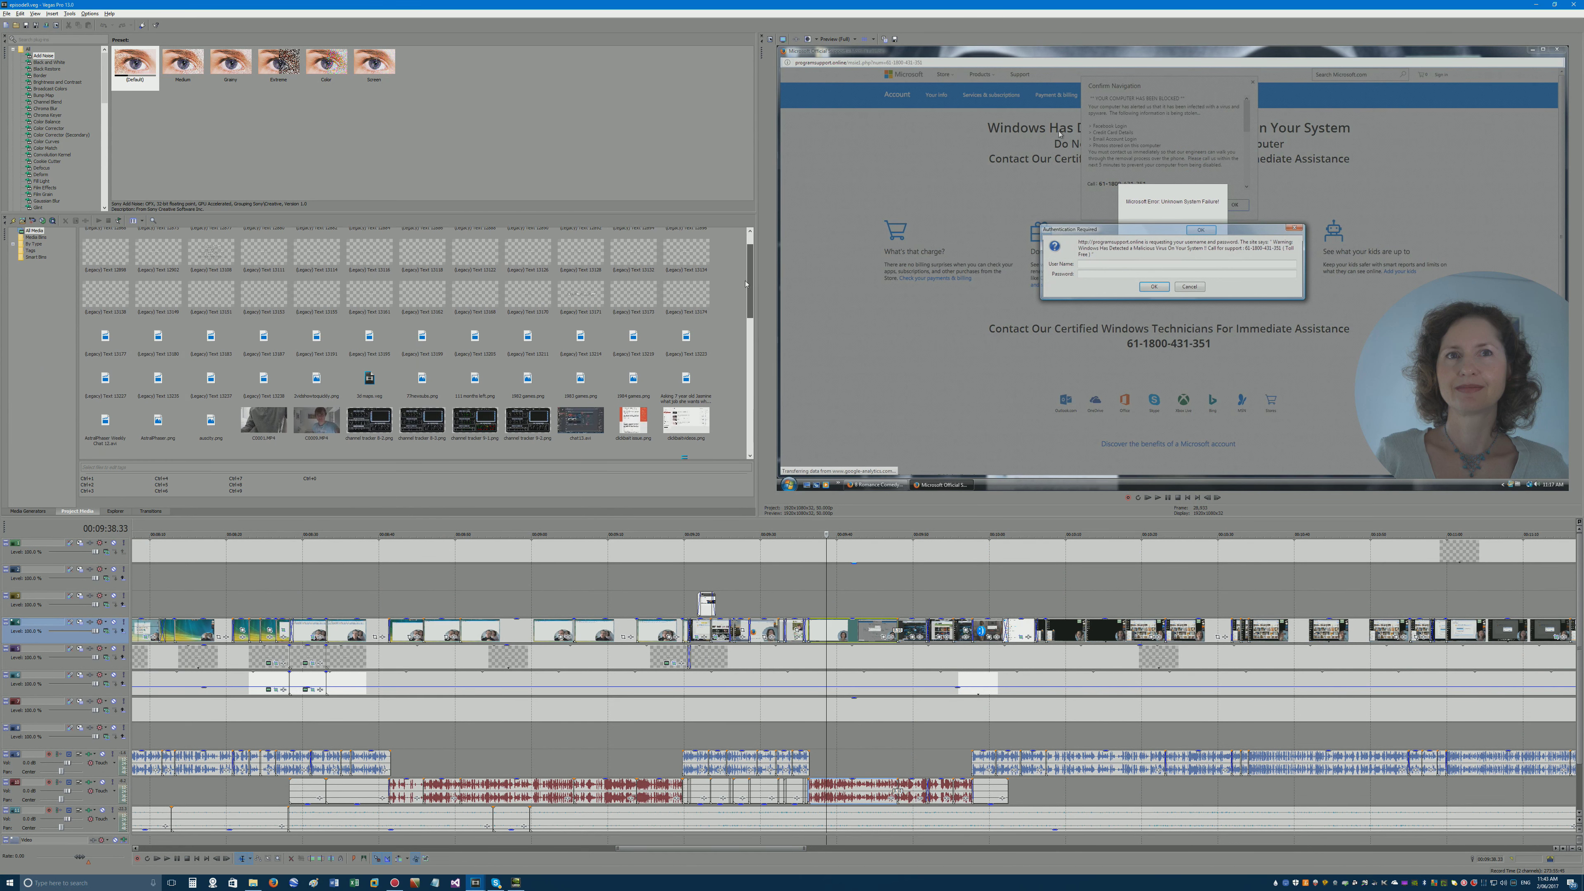
scroll(719, 354, down, 4)
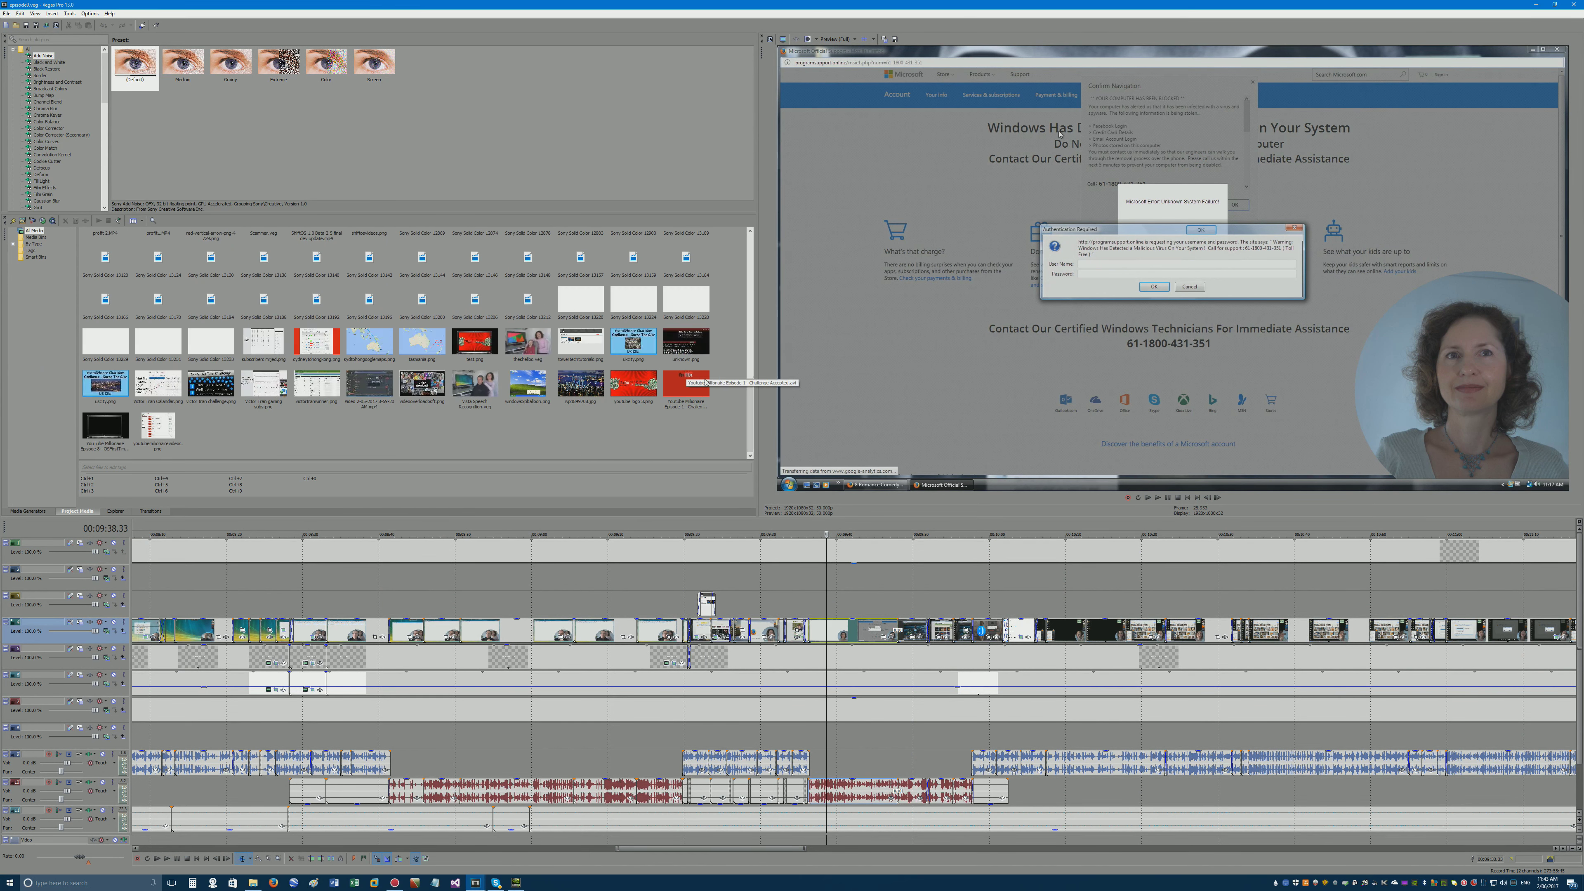
scroll(741, 380, up, 3)
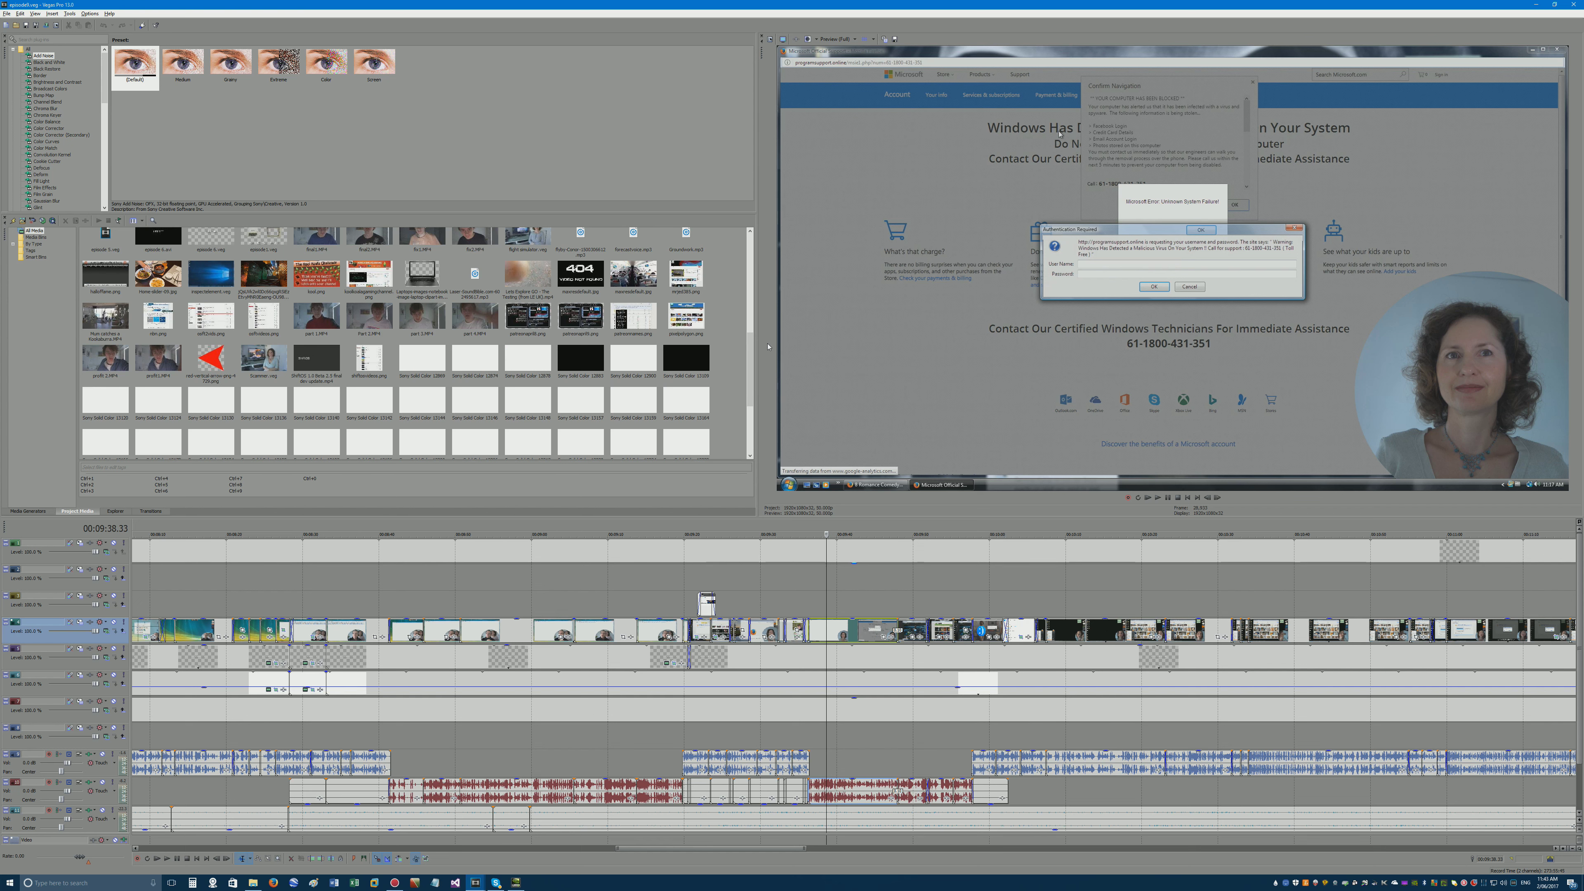
Inspect the episode timeline around 00:10:24 and 00:15:23, viewing it both as a whole and in detail.
click(809, 560)
scroll(823, 560, down, 4)
click(987, 562)
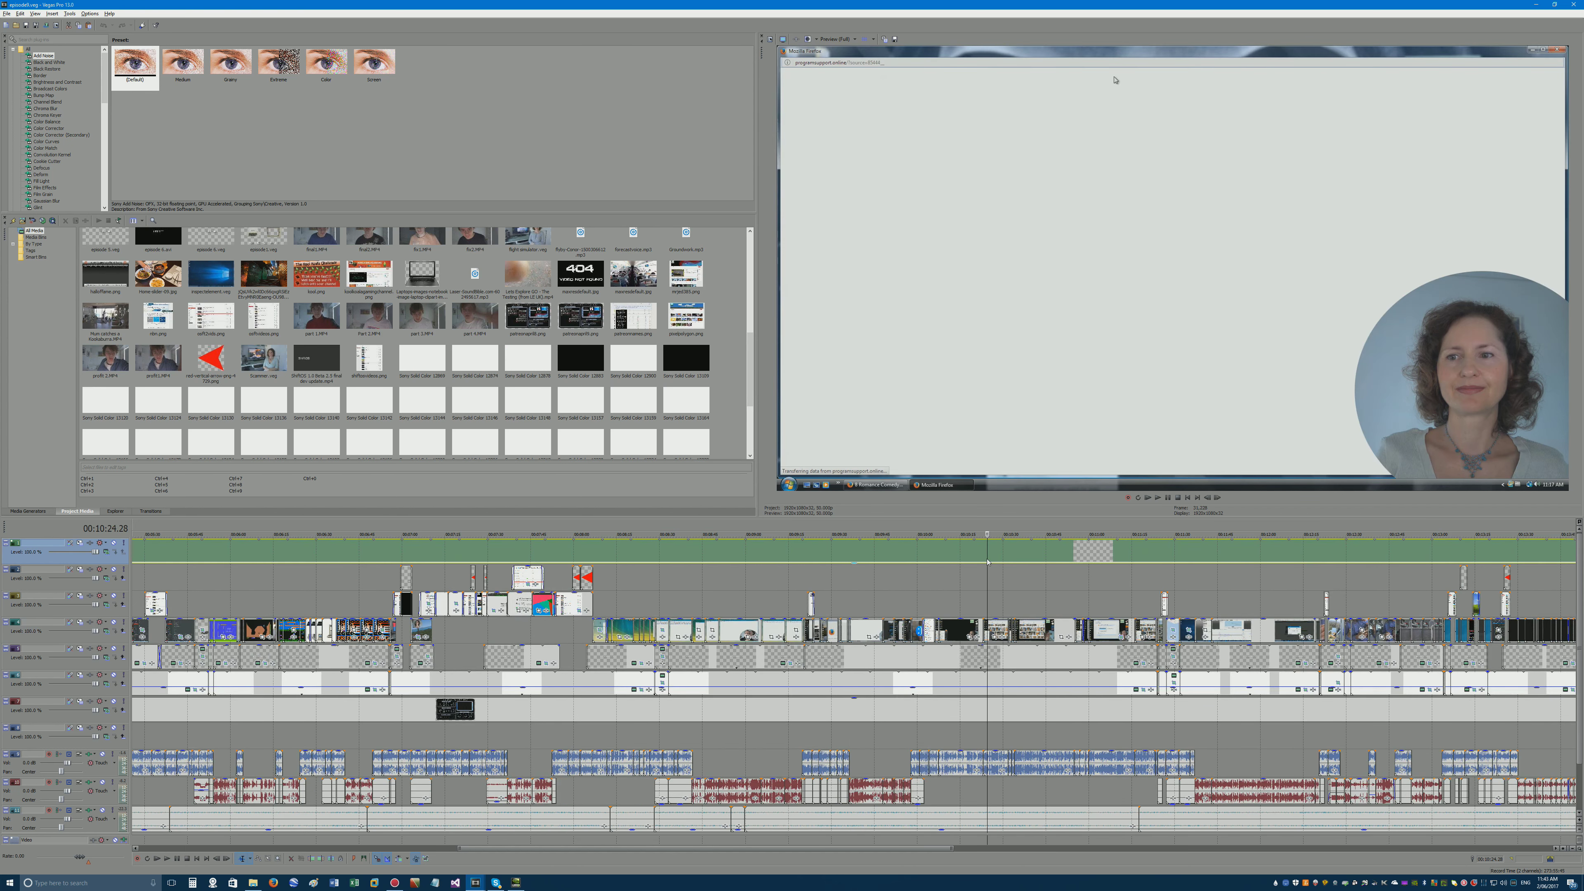
scroll(1009, 559, down, 2)
scroll(910, 570, down, 2)
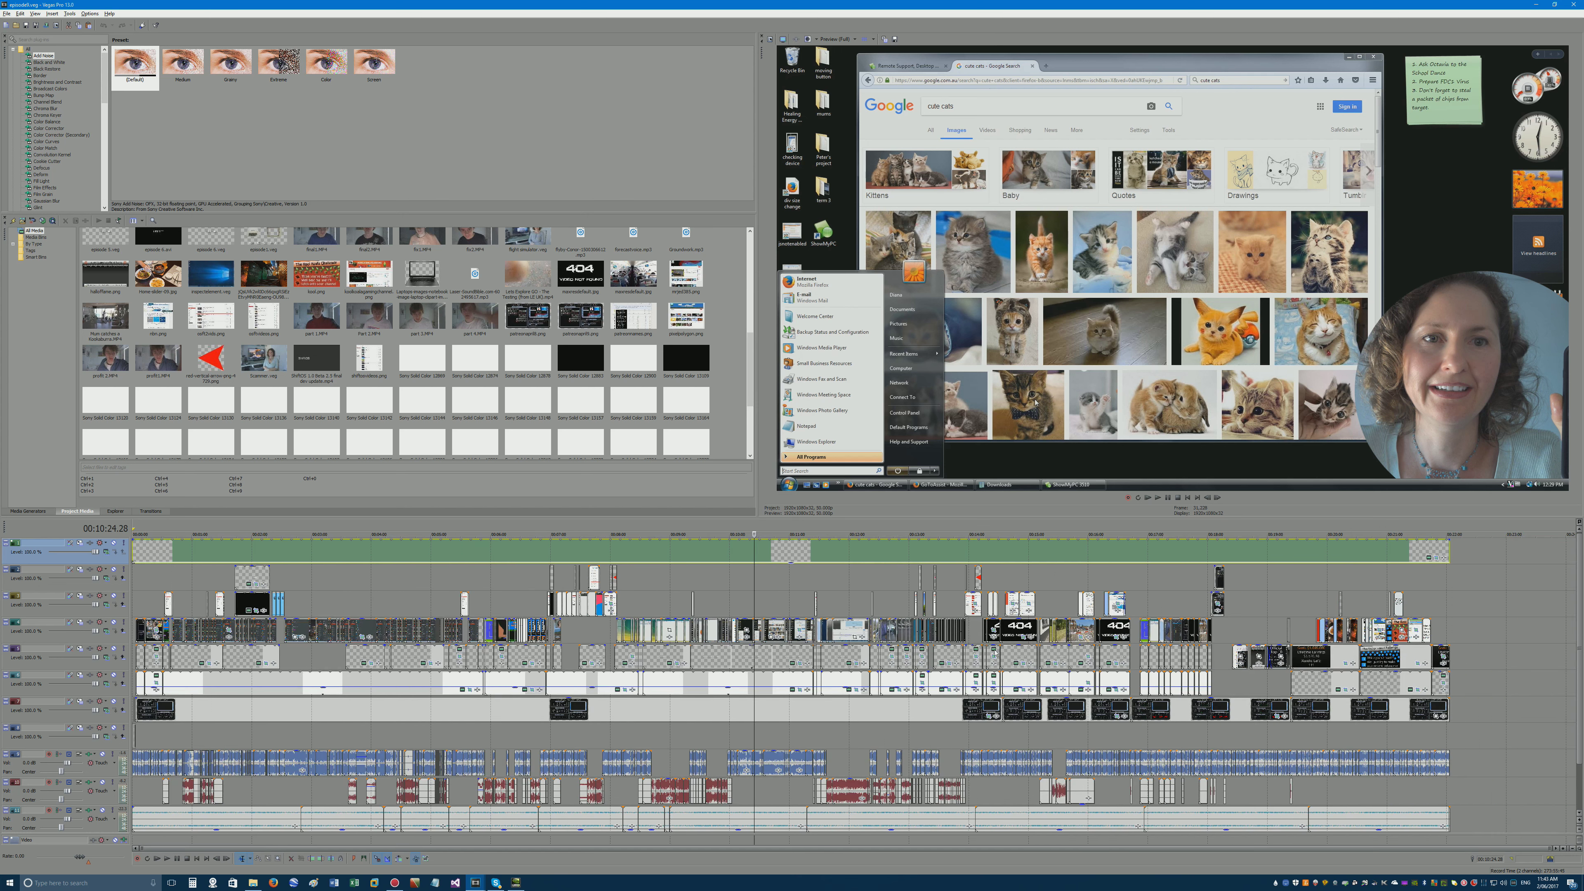
click(1053, 587)
scroll(997, 592, up, 4)
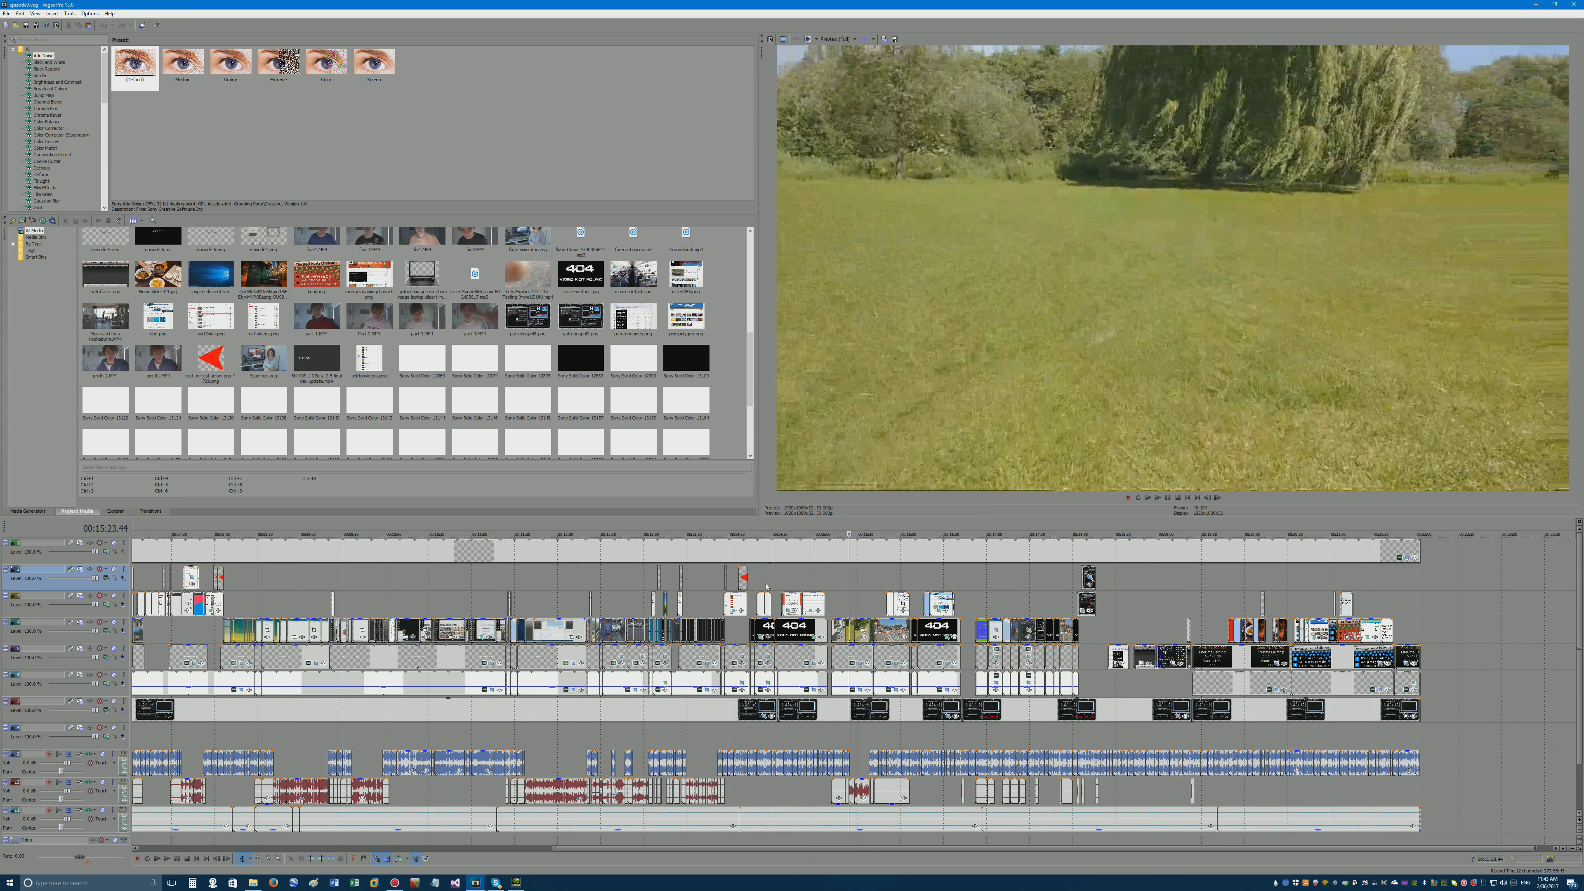
Examine the episode's ShiftOS contest footage around 00:13:30 and the arrow overlays near 00:14:01.
click(700, 602)
scroll(777, 608, up, 4)
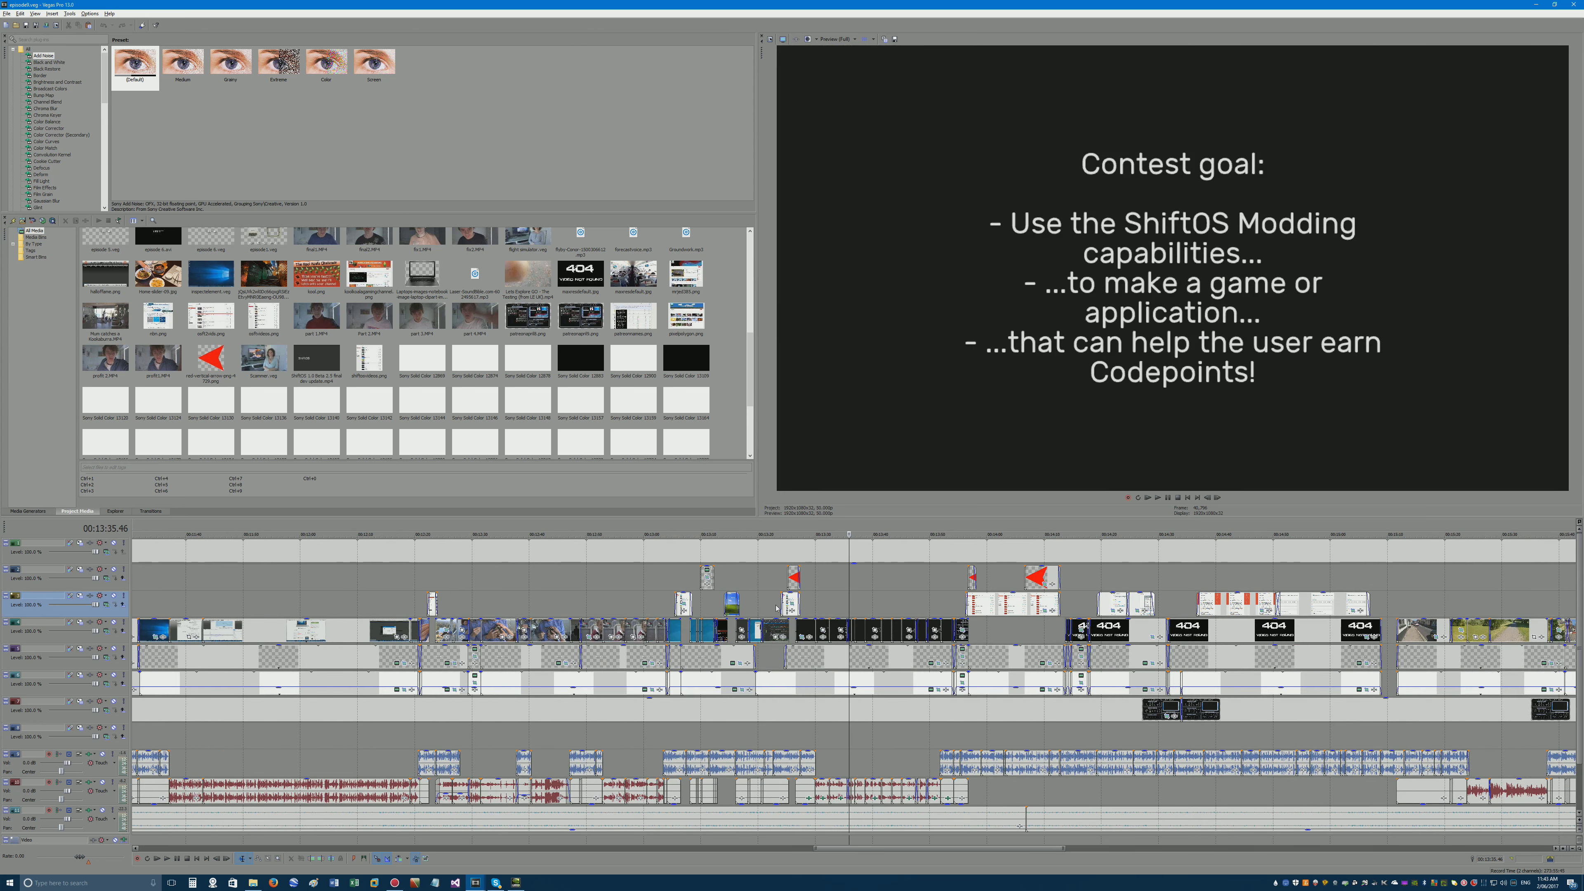
scroll(777, 608, up, 3)
click(967, 599)
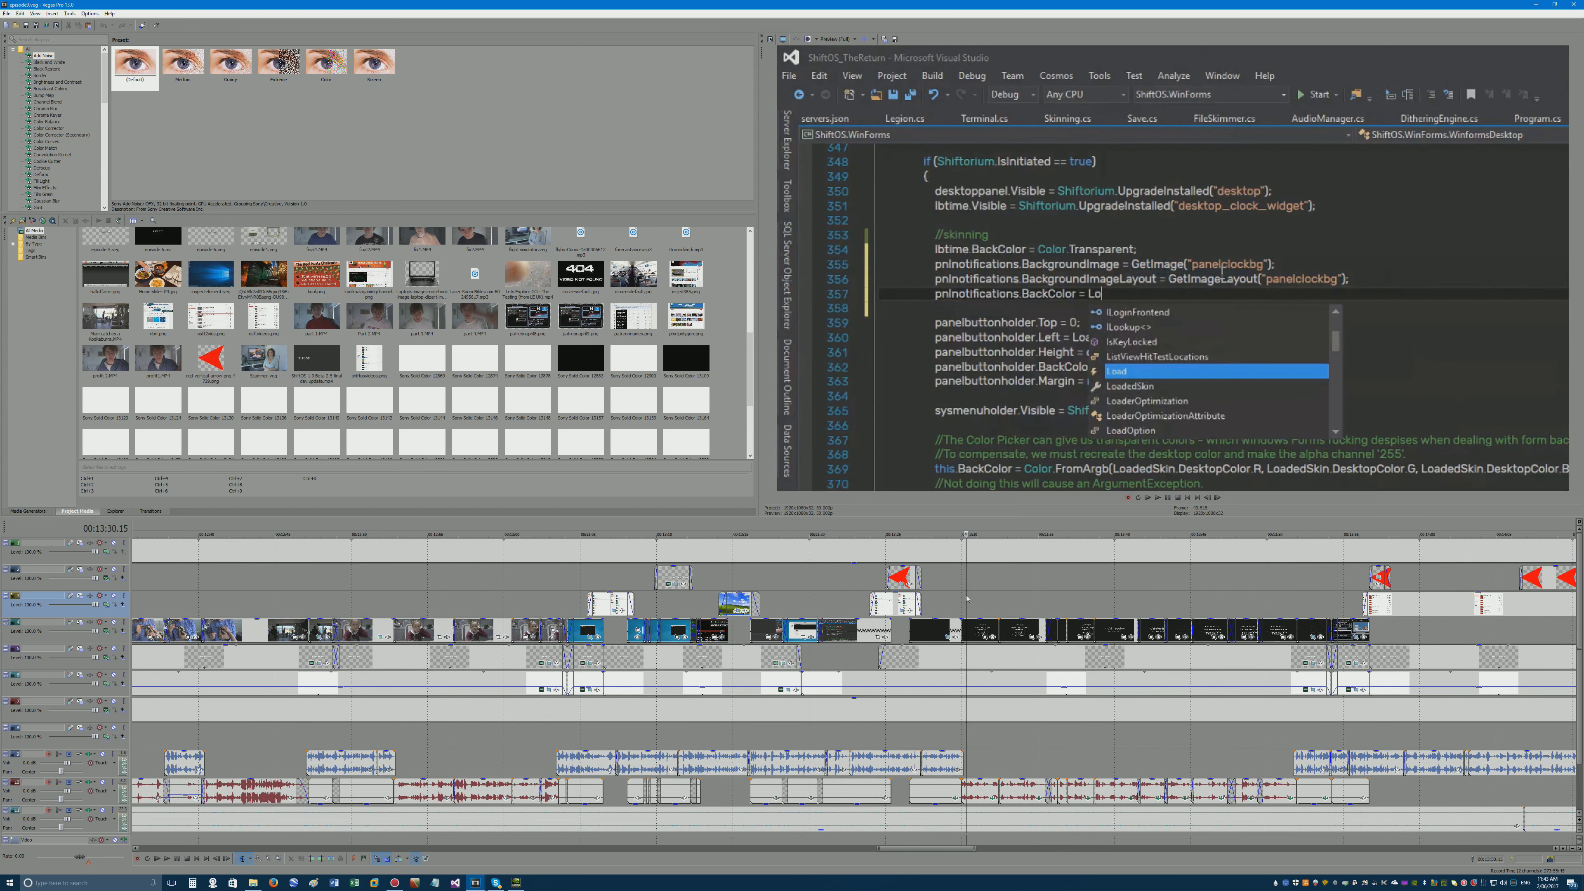
scroll(967, 599, down, 2)
click(1087, 579)
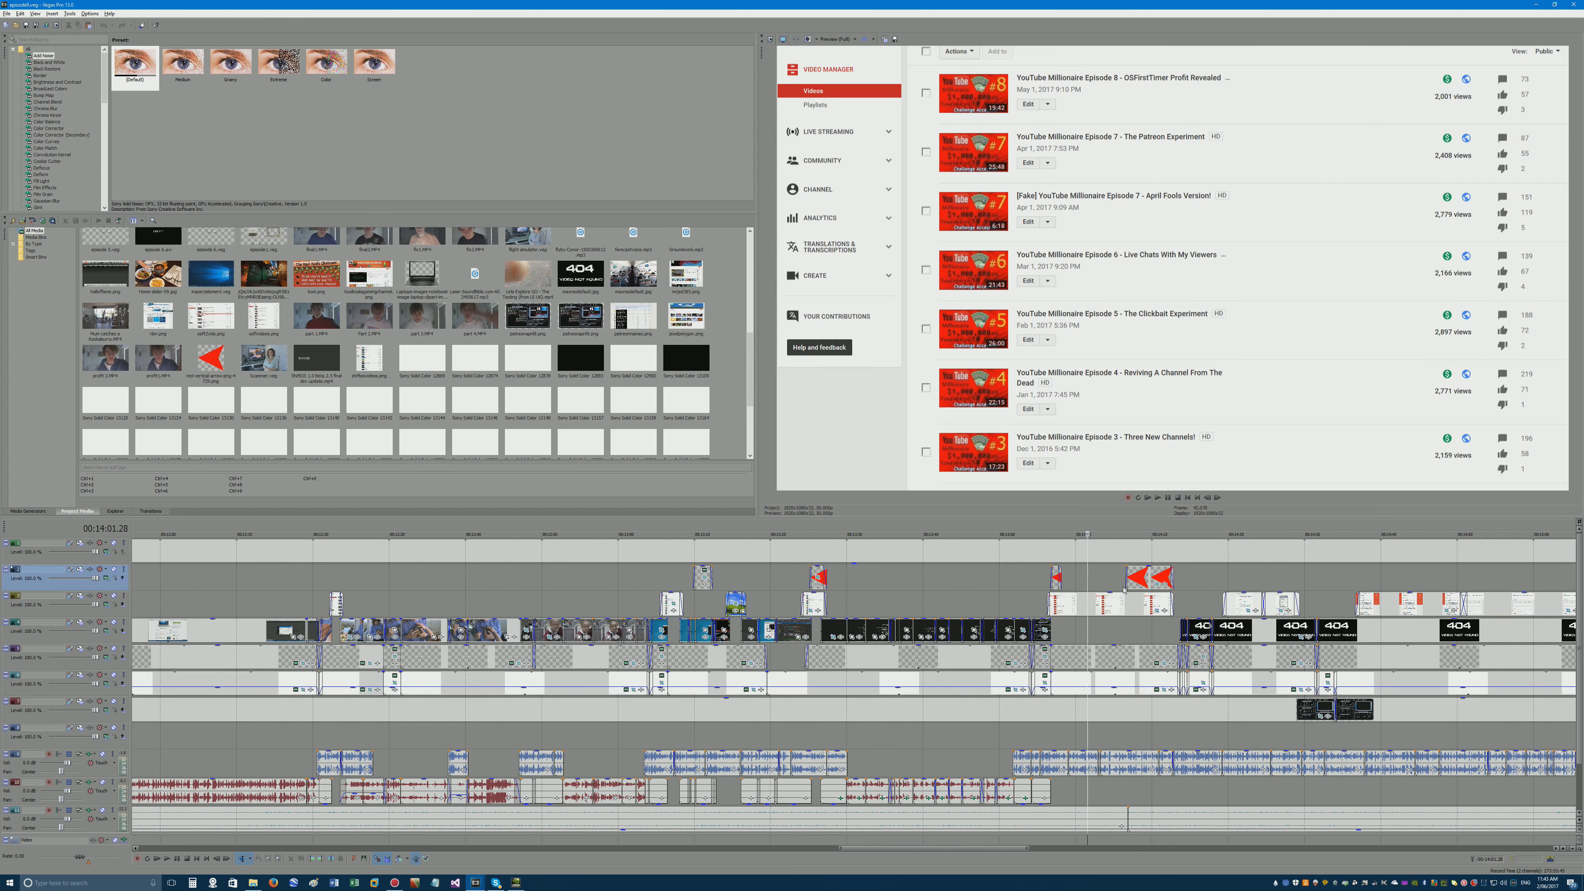
Compare the "404 Video Not Found" section at 00:14:14 with the framed YouTube Millionaire clip around 00:13:55.
click(1183, 585)
scroll(1183, 585, up, 2)
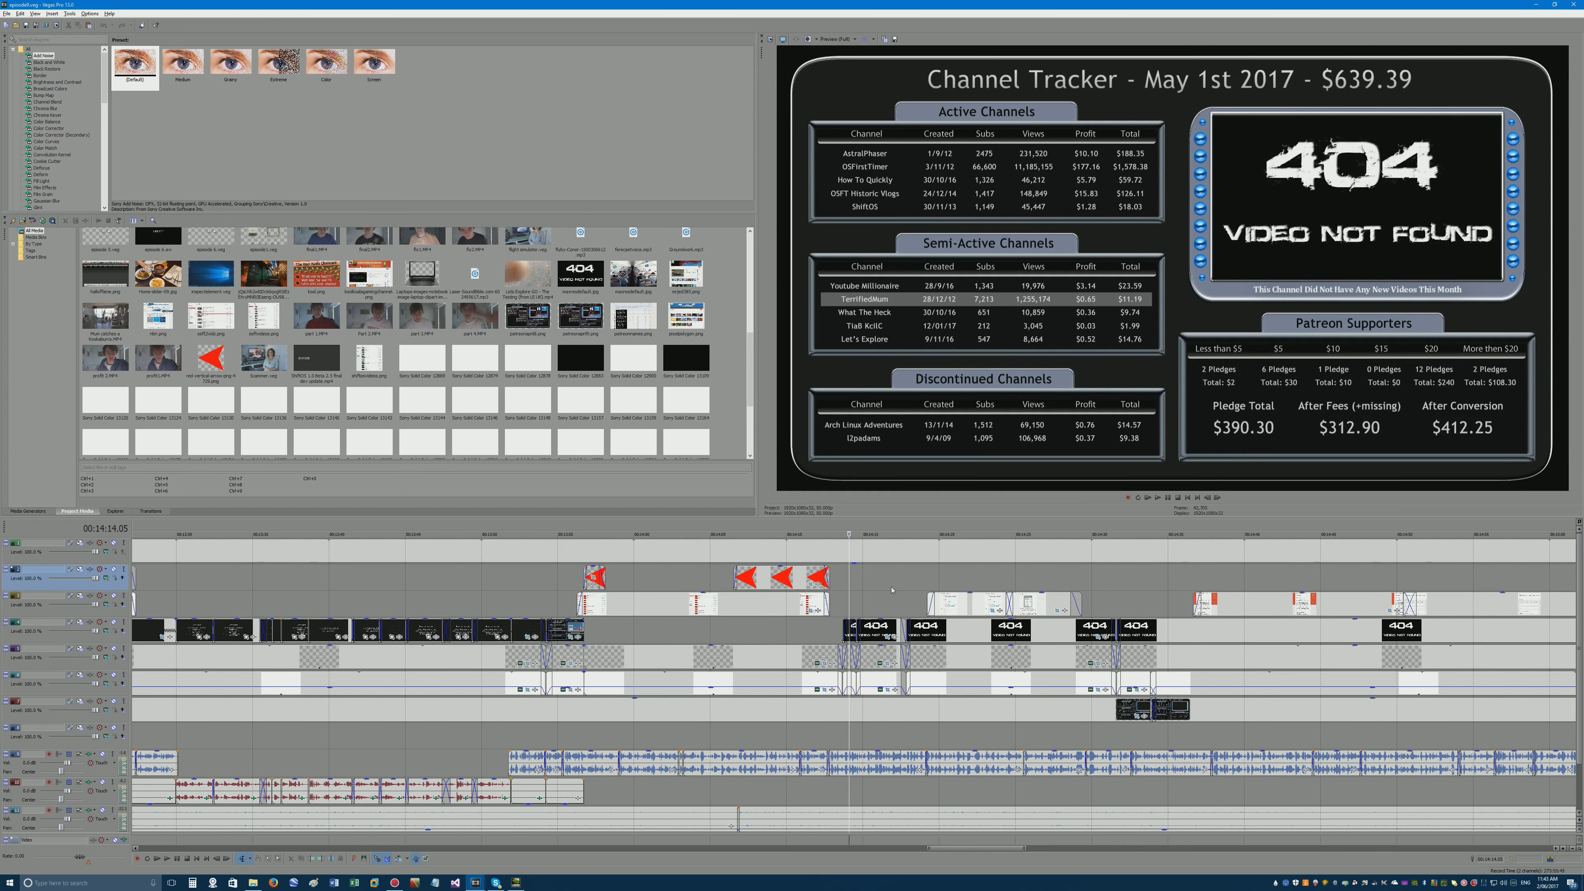
click(560, 604)
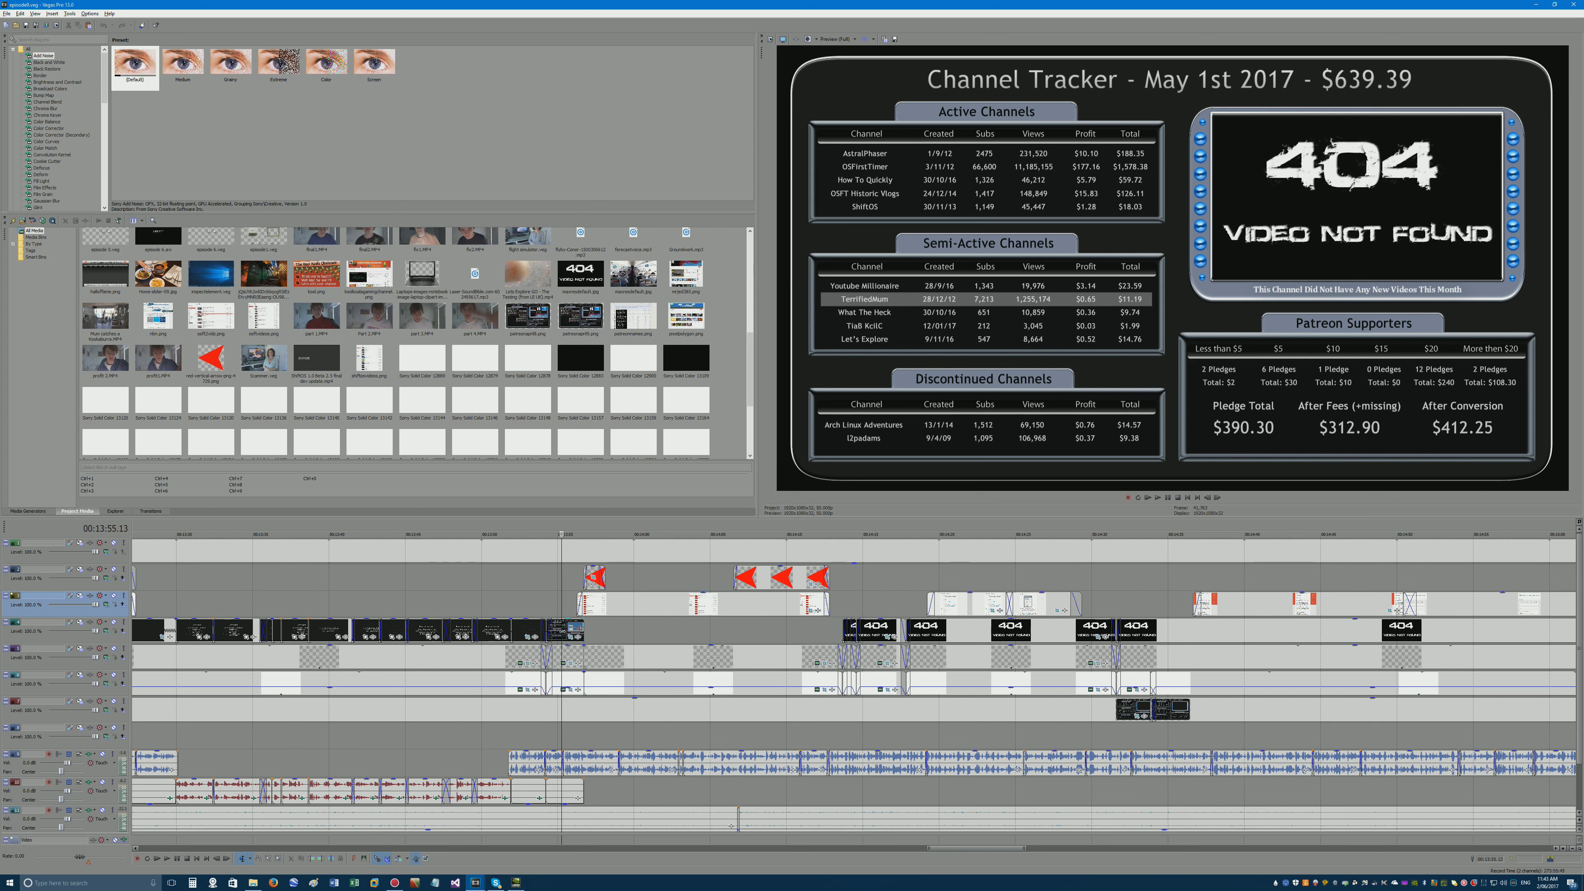
click(563, 632)
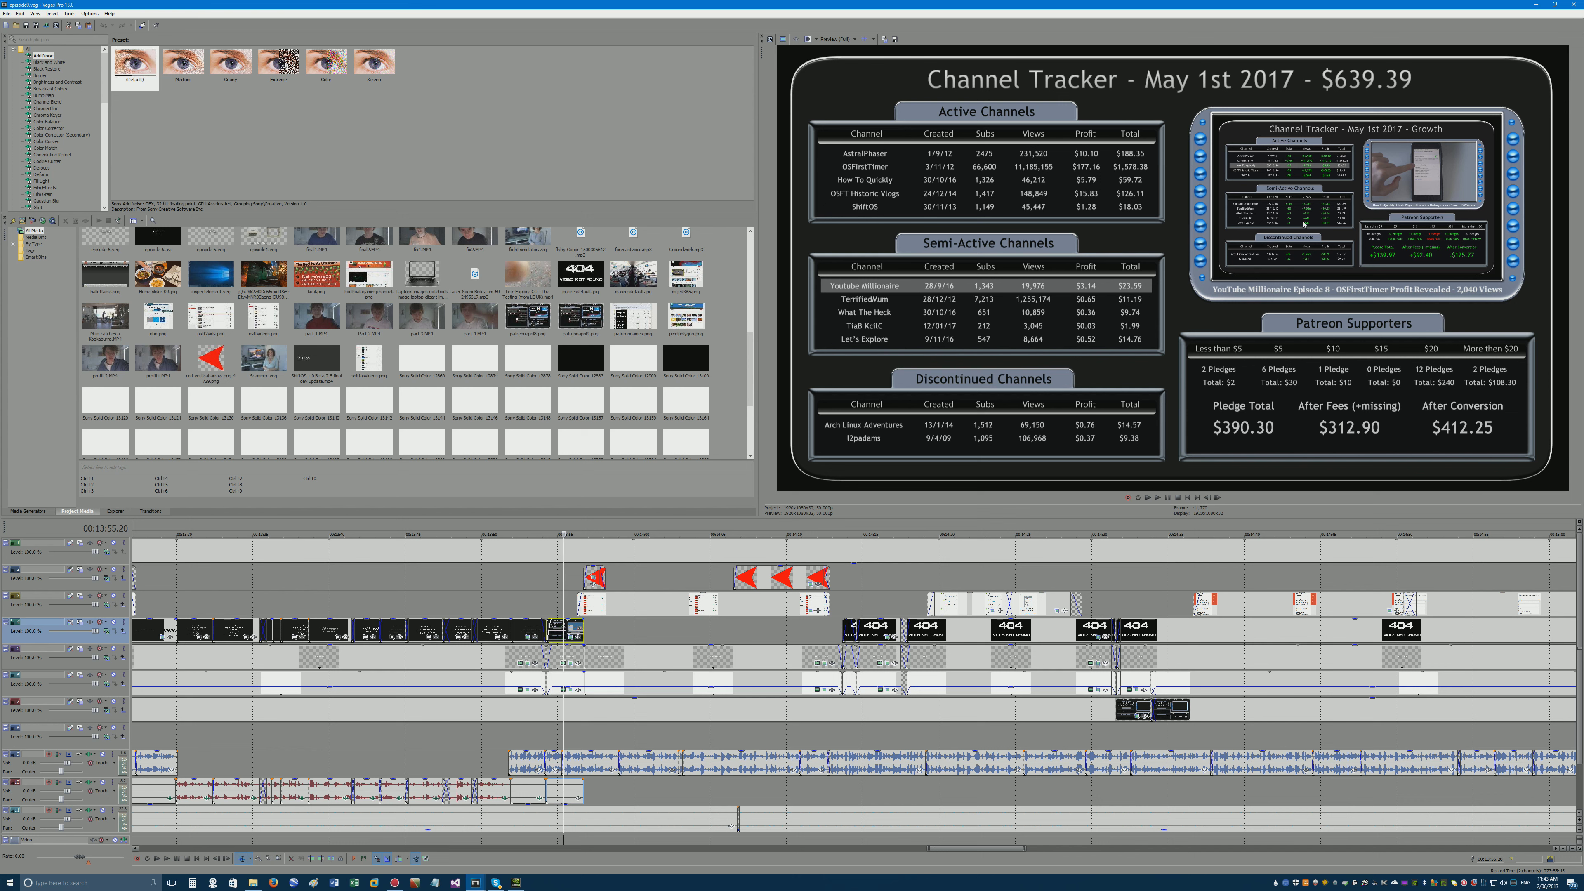
click(570, 627)
Review the episode's video settings in Project Properties and close them without changes.
click(6, 13)
click(106, 201)
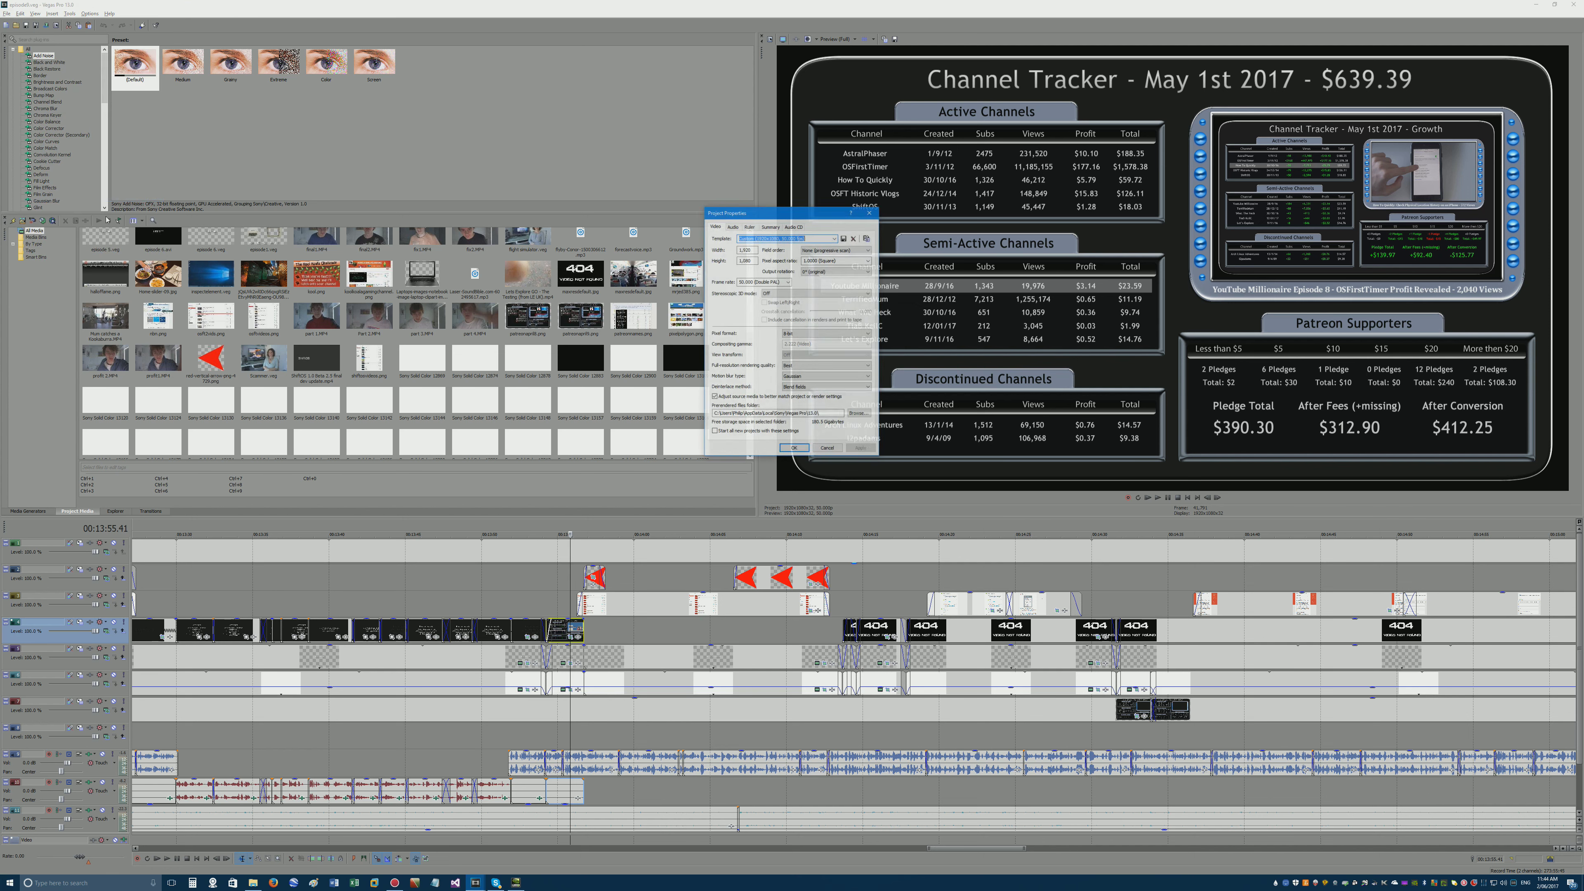
click(826, 449)
Open Render As, review the custom settings of the selected 1080p gaming Video for Windows template, and close without rendering.
click(7, 14)
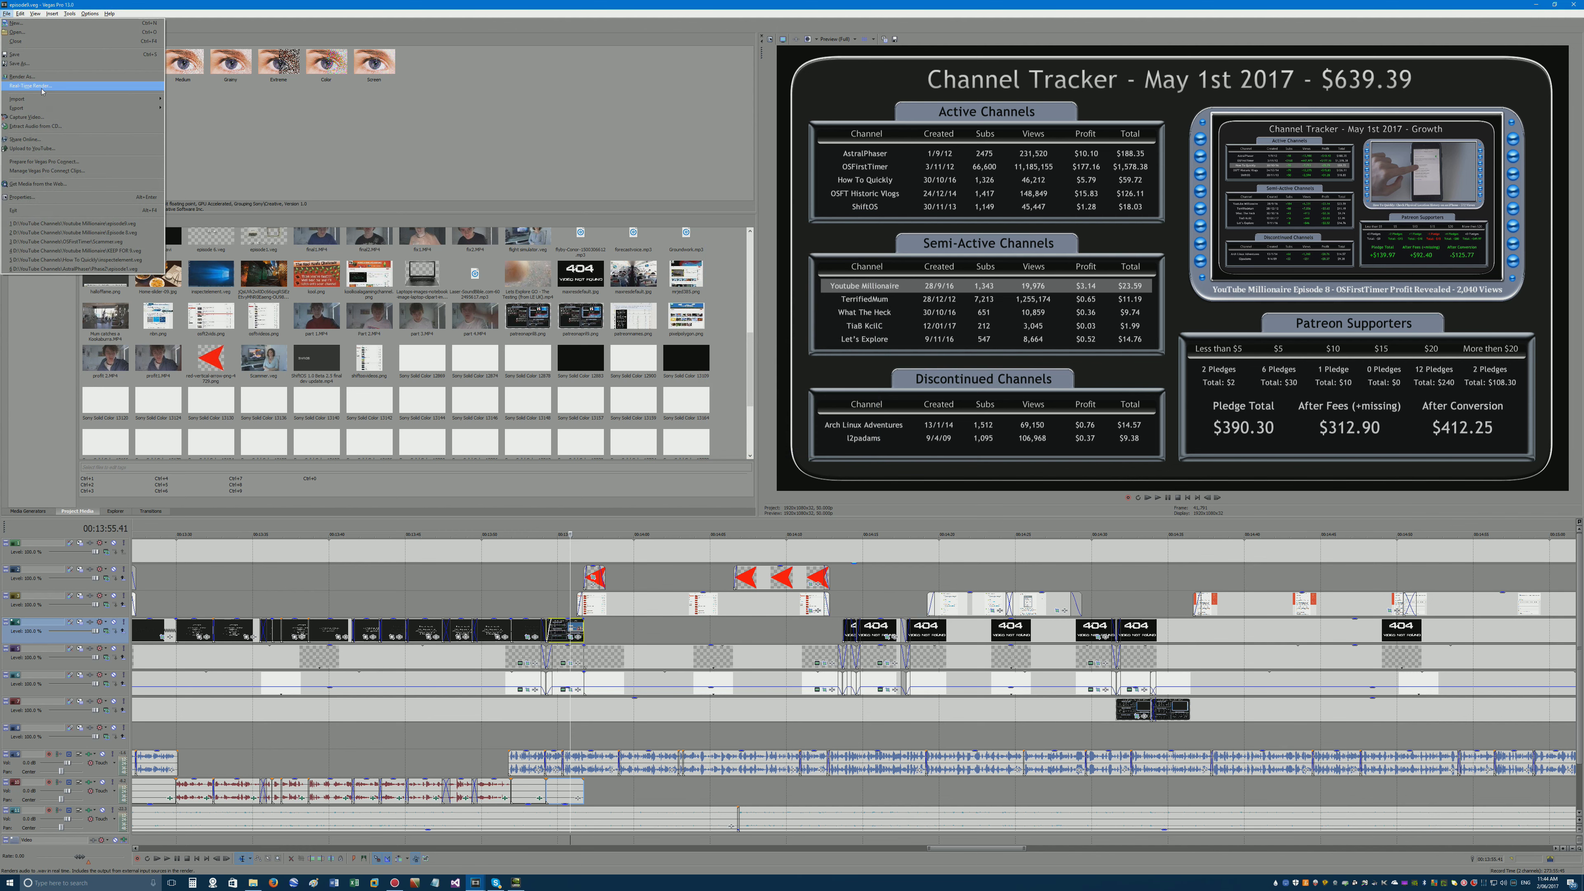
click(37, 77)
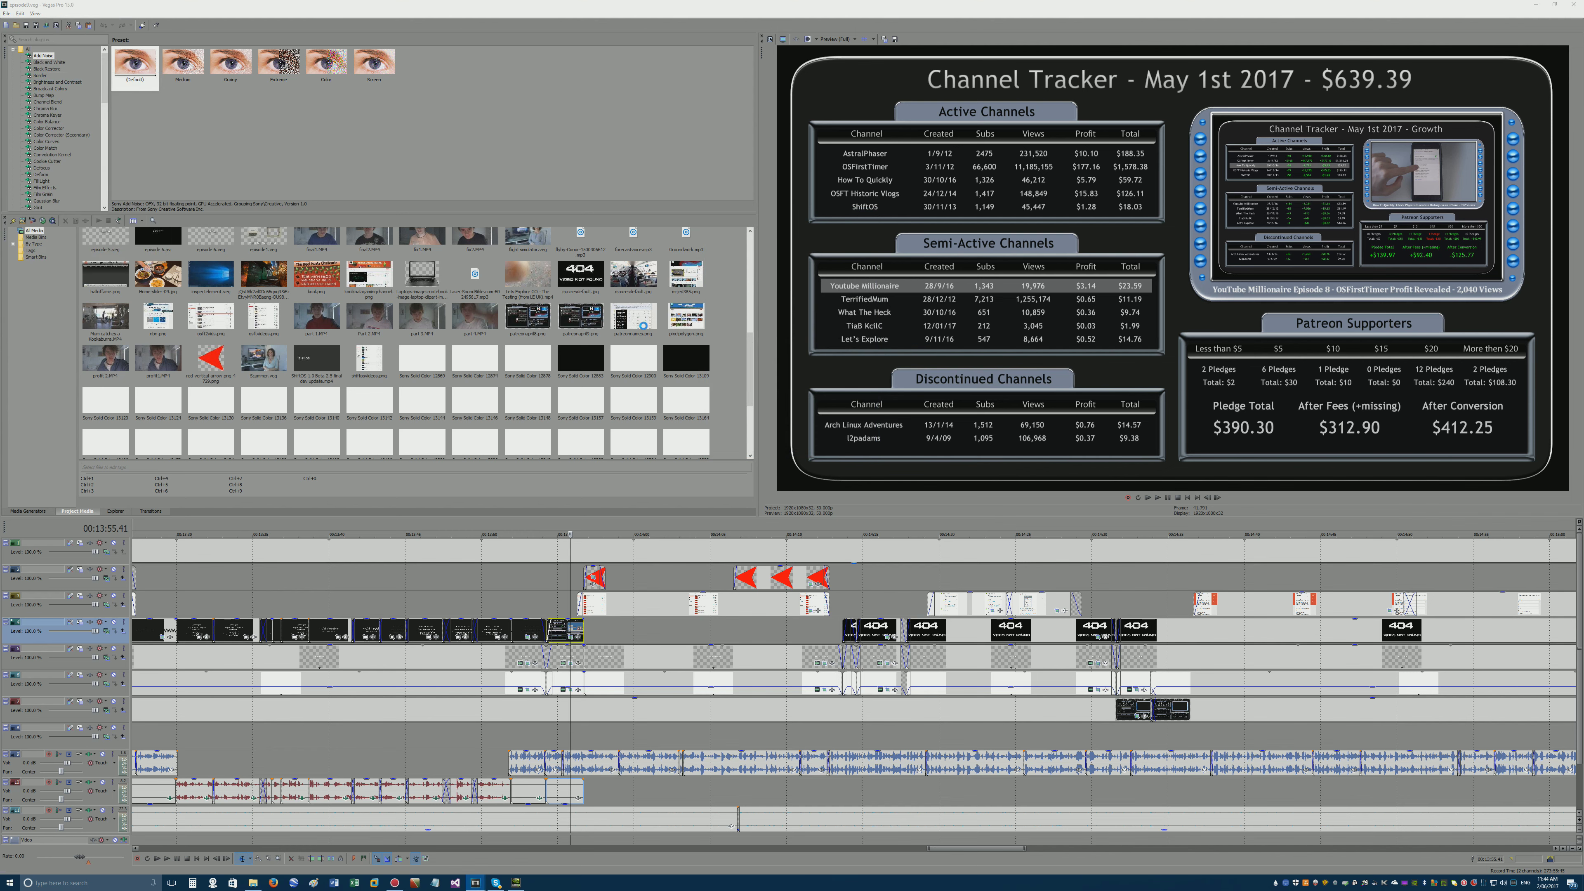
click(222, 319)
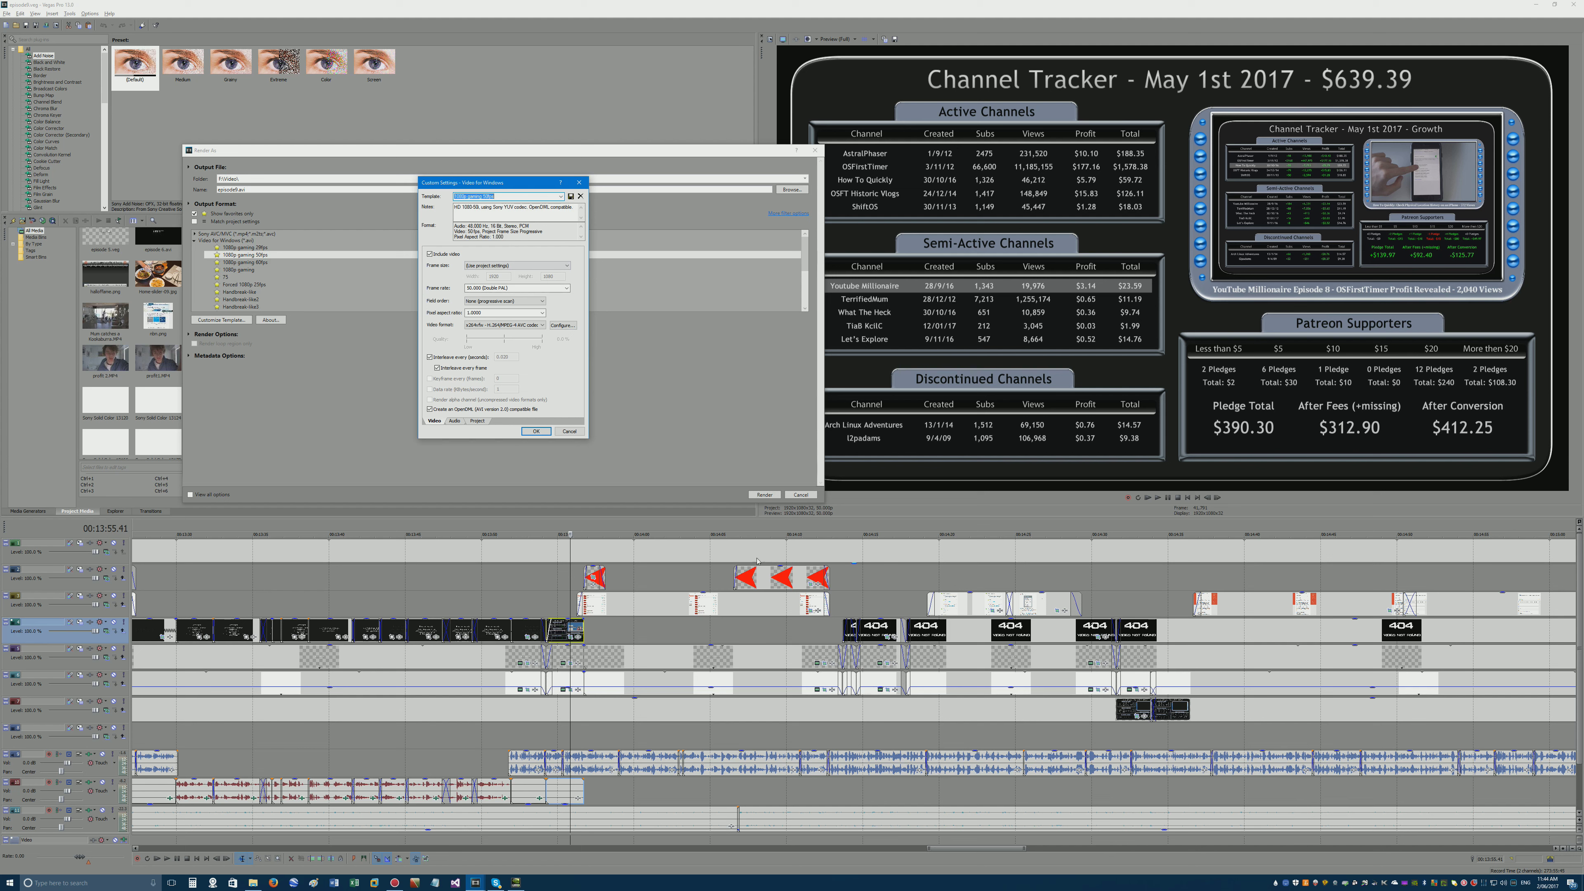
click(536, 431)
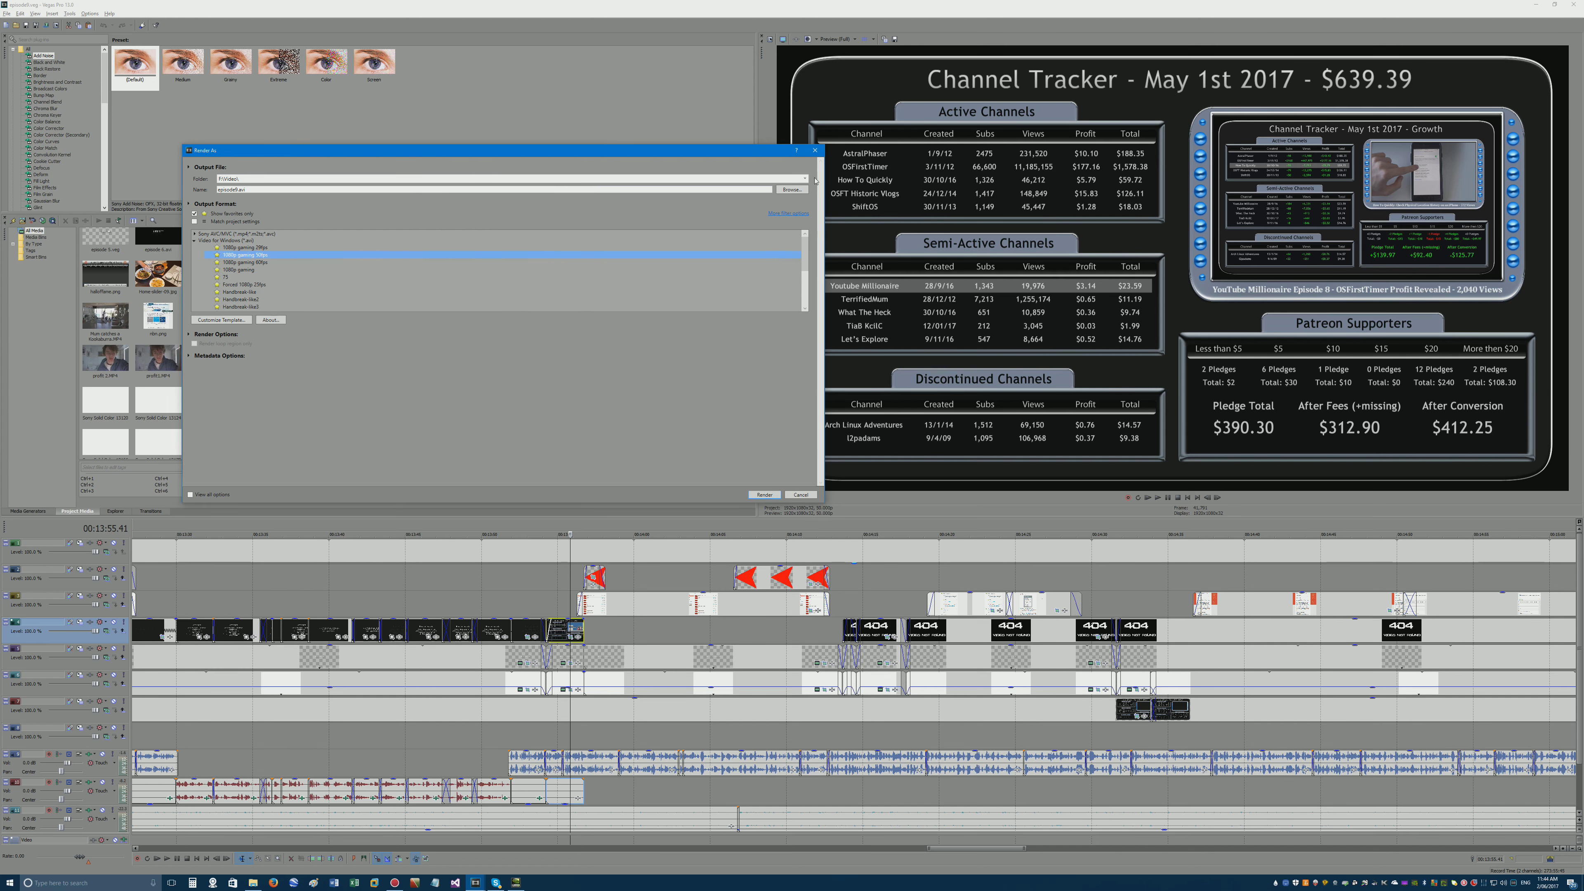
click(814, 150)
Examine the ShiftOS row highlight and its framed contest clip at 00:13:53.16.
click(563, 580)
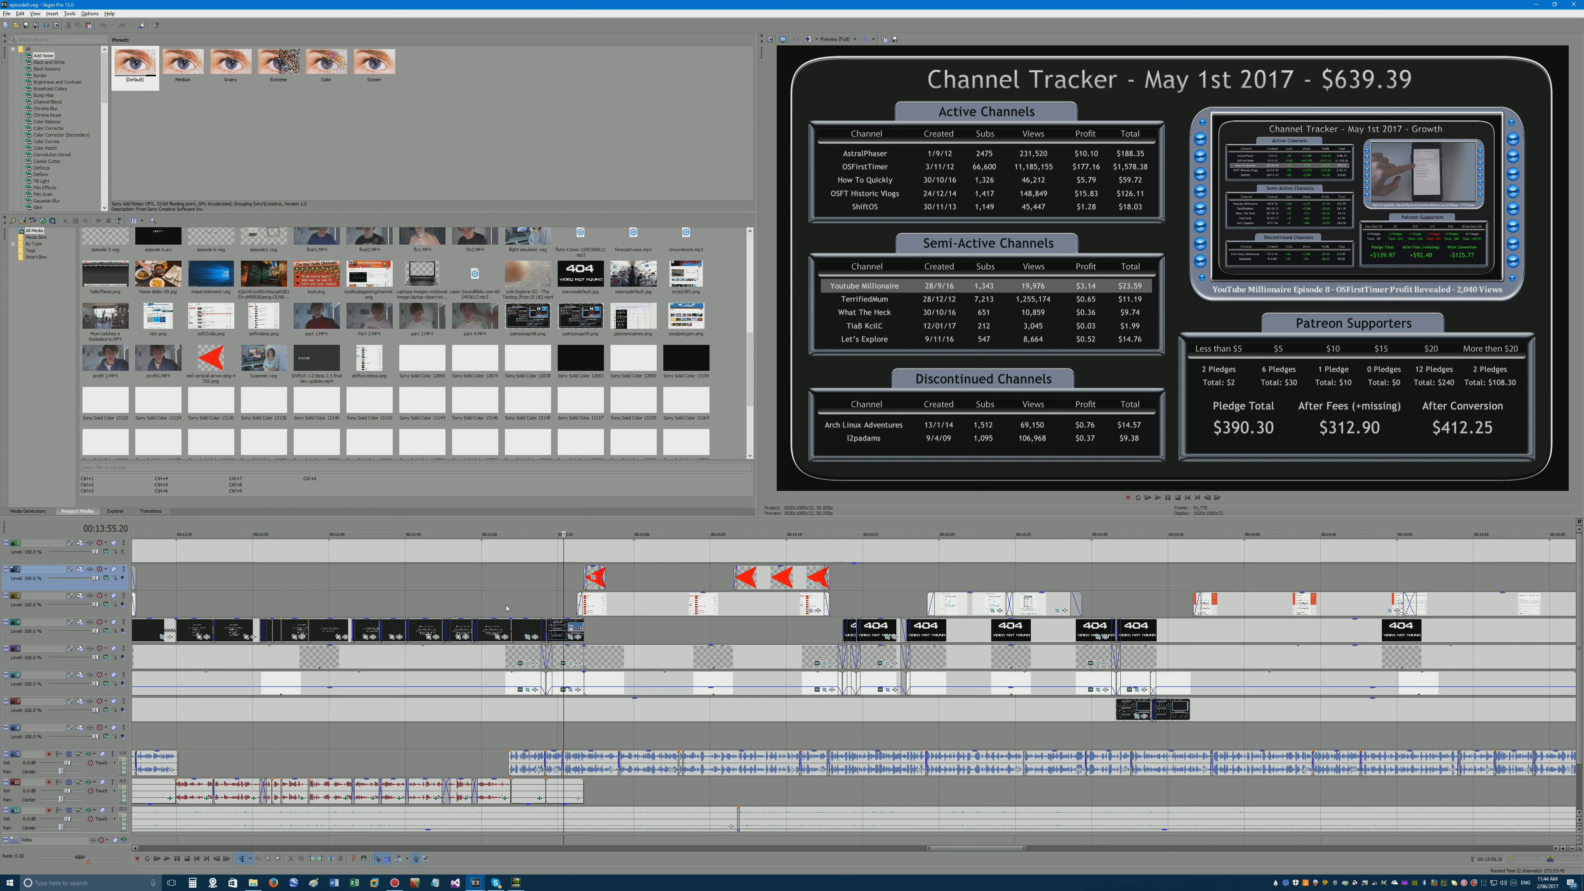
click(531, 603)
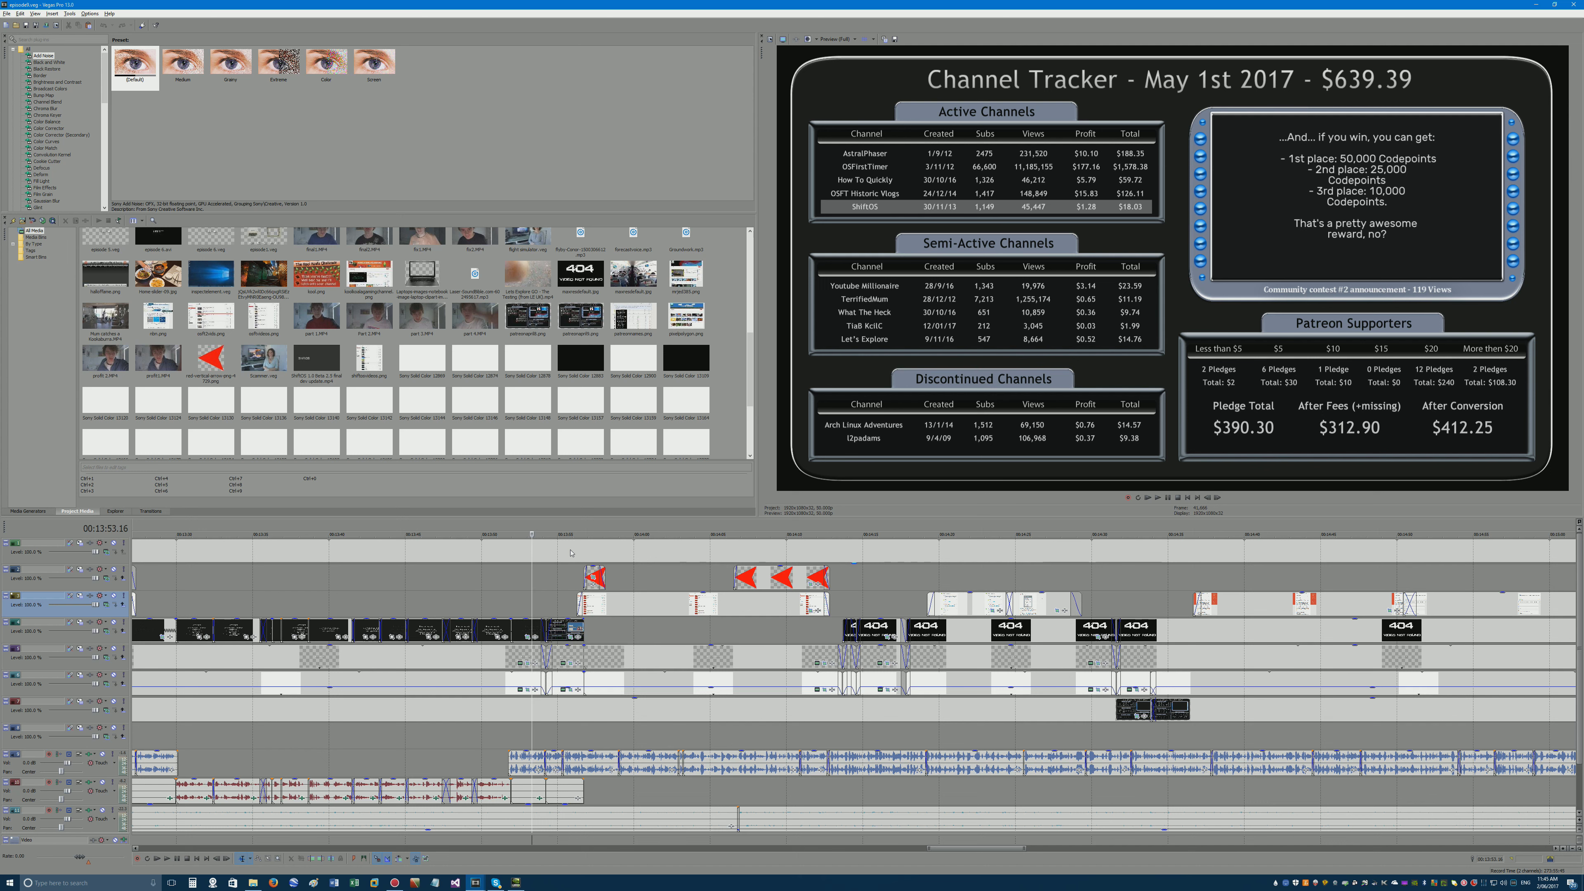
Examine the long text event on the episode project's top track, checking frames at 00:10:15.30 and 00:10:55.05 and its generated text settings.
click(564, 554)
scroll(563, 554, down, 3)
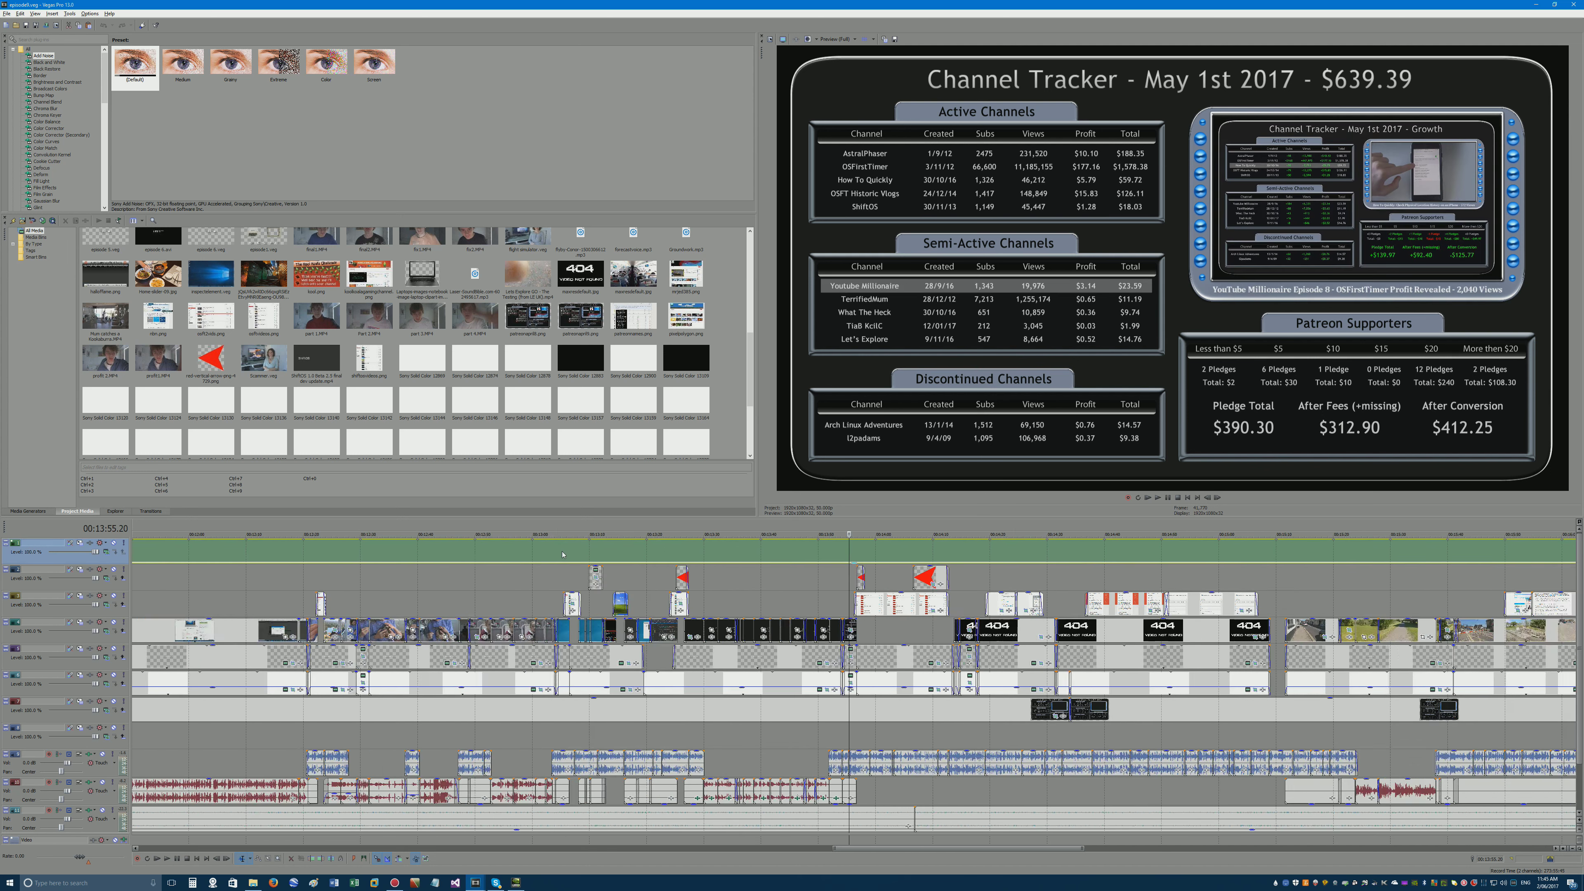
scroll(655, 552, down, 5)
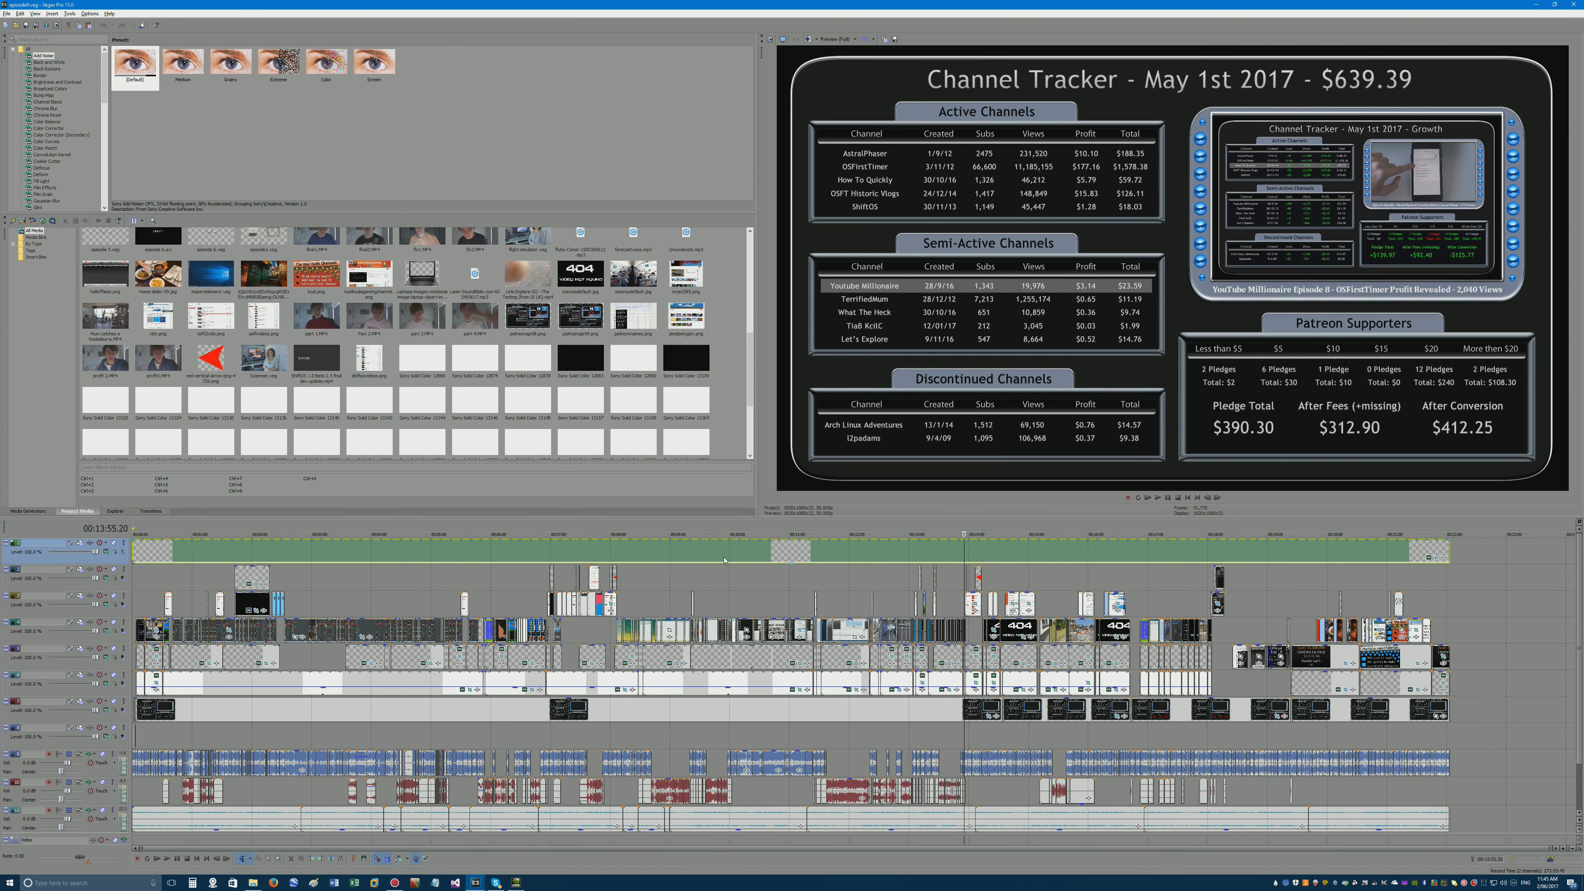
click(694, 554)
click(746, 554)
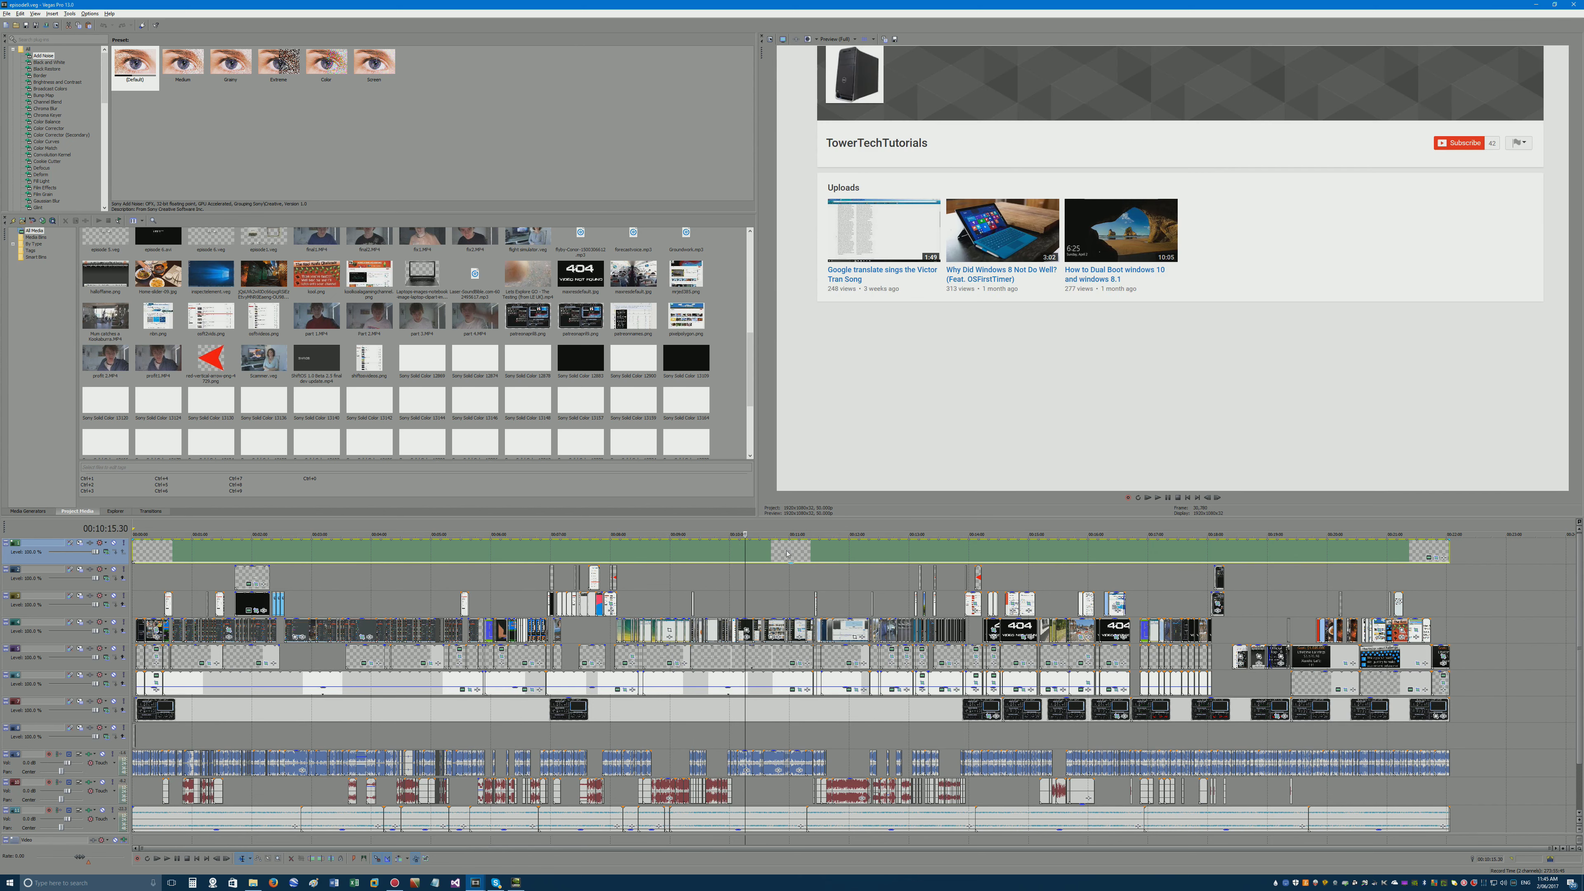
click(784, 554)
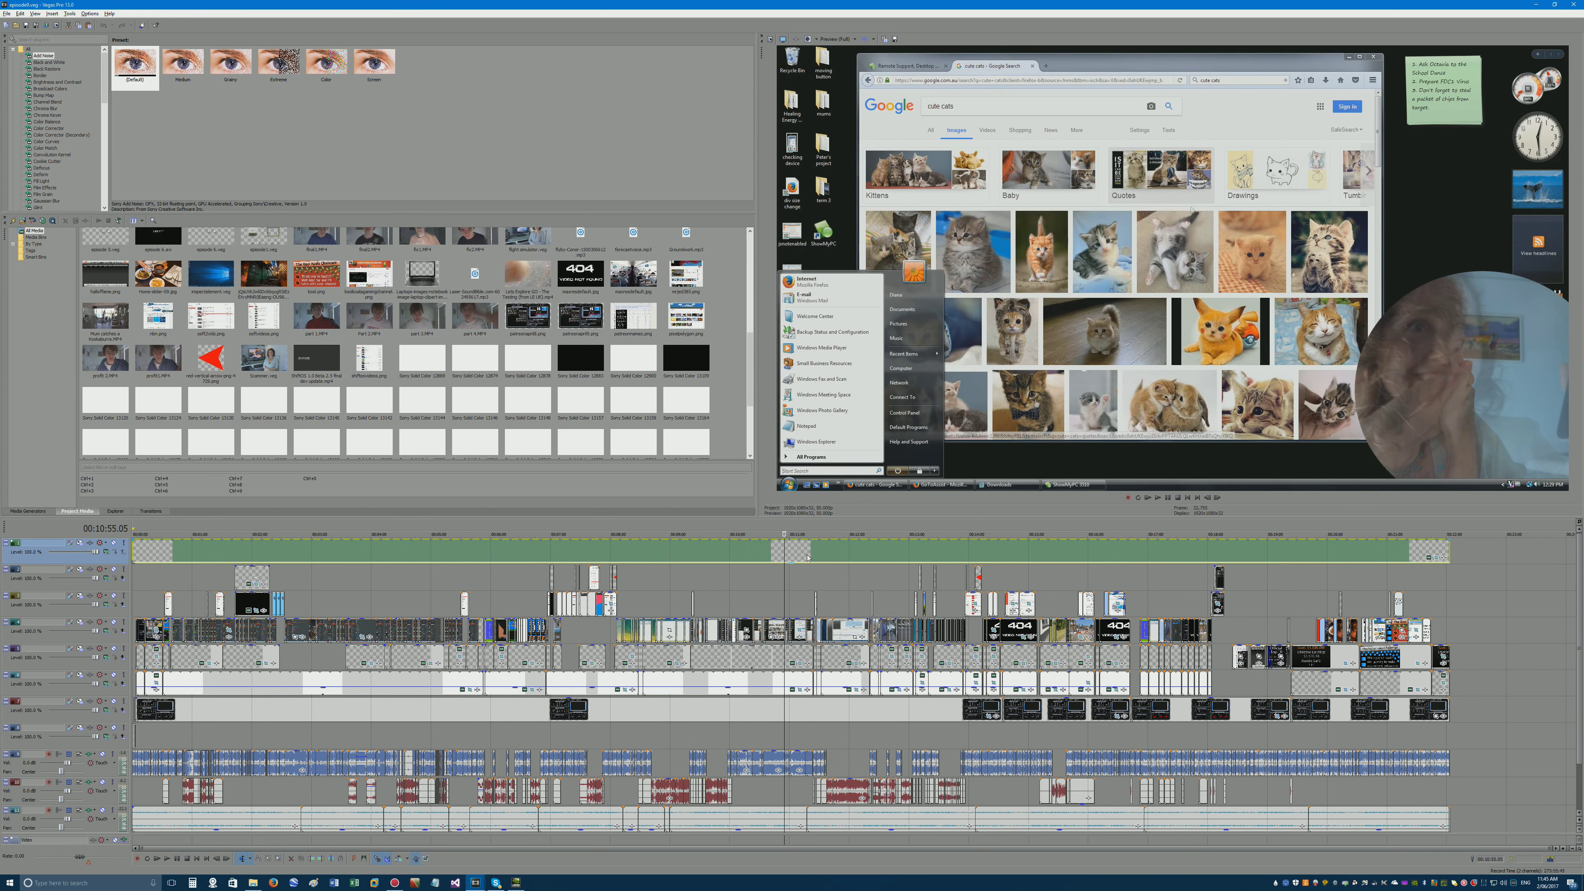
click(1429, 557)
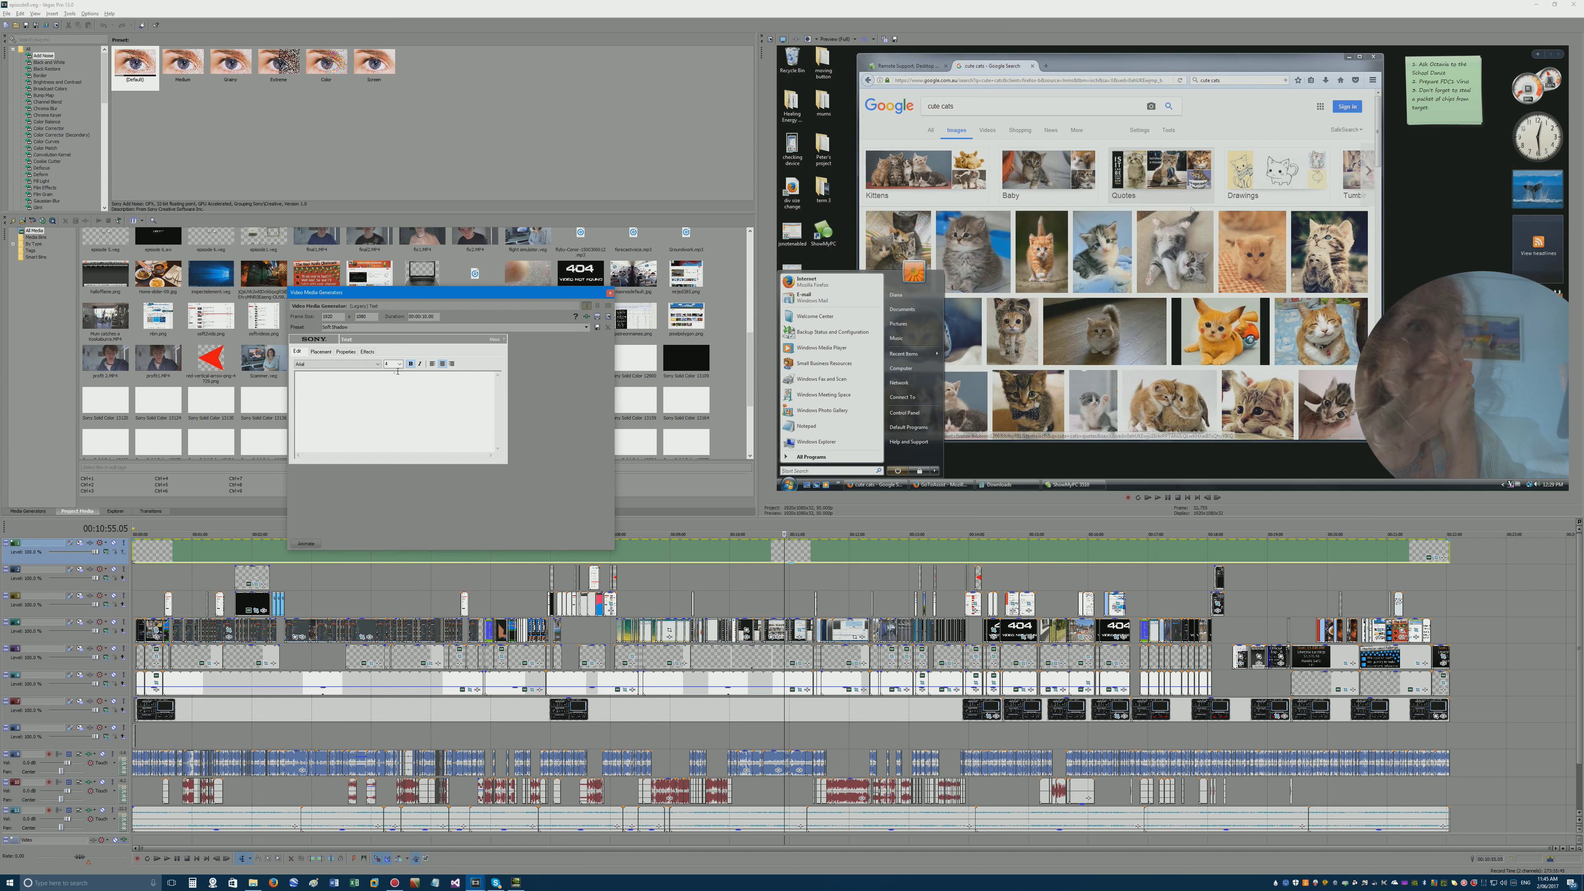
click(610, 293)
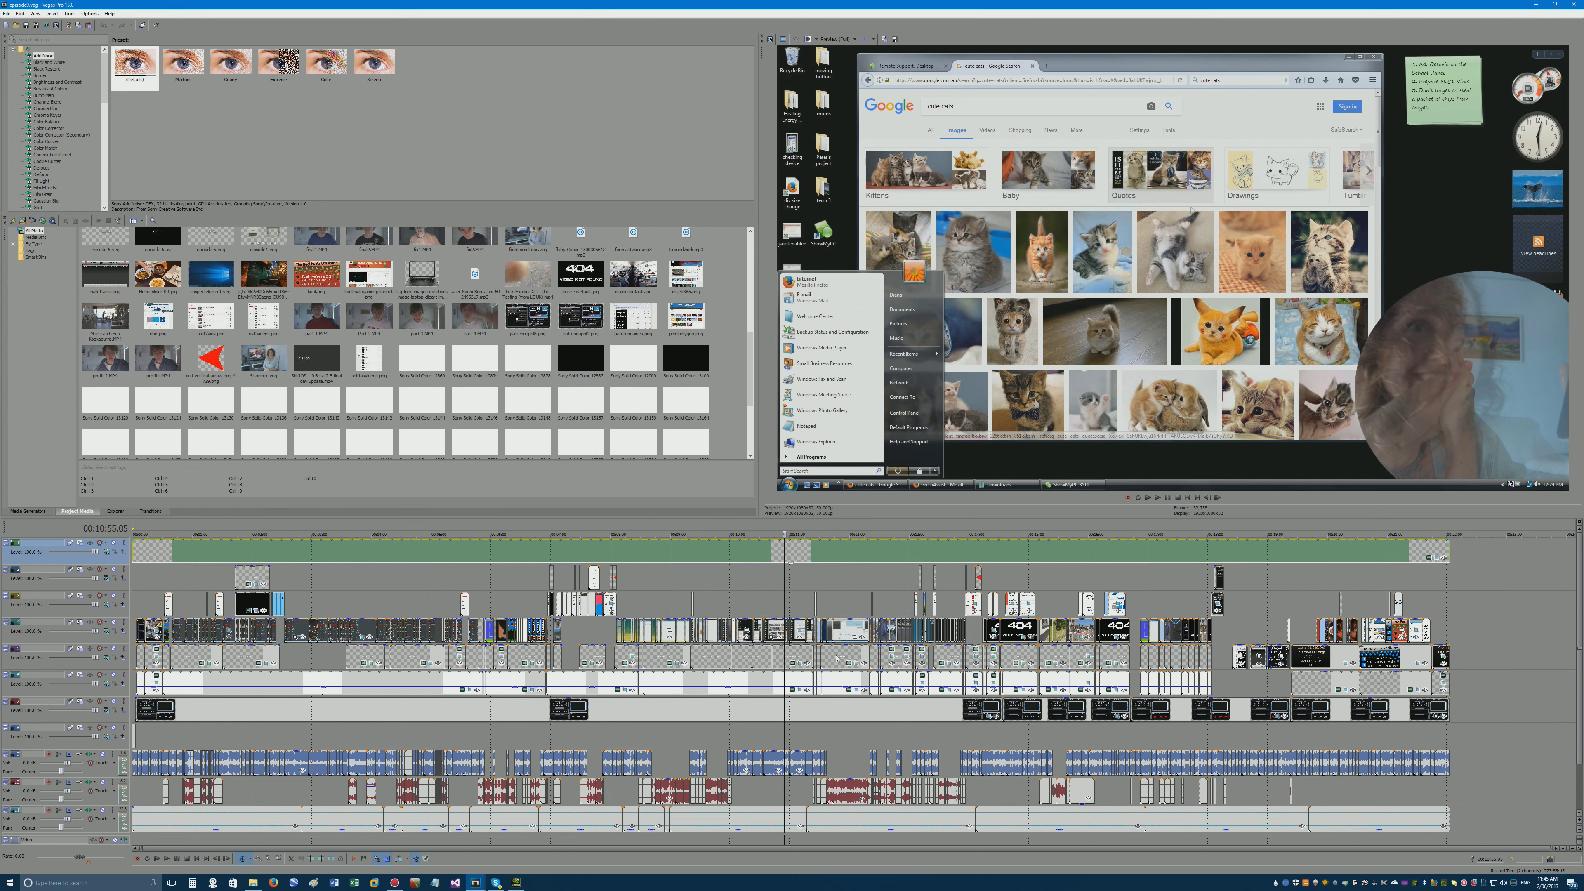
Switch to the untitled project, add a Soft Shadow legacy text event on a new top track, and replace its sample text with a period.
click(475, 882)
click(520, 842)
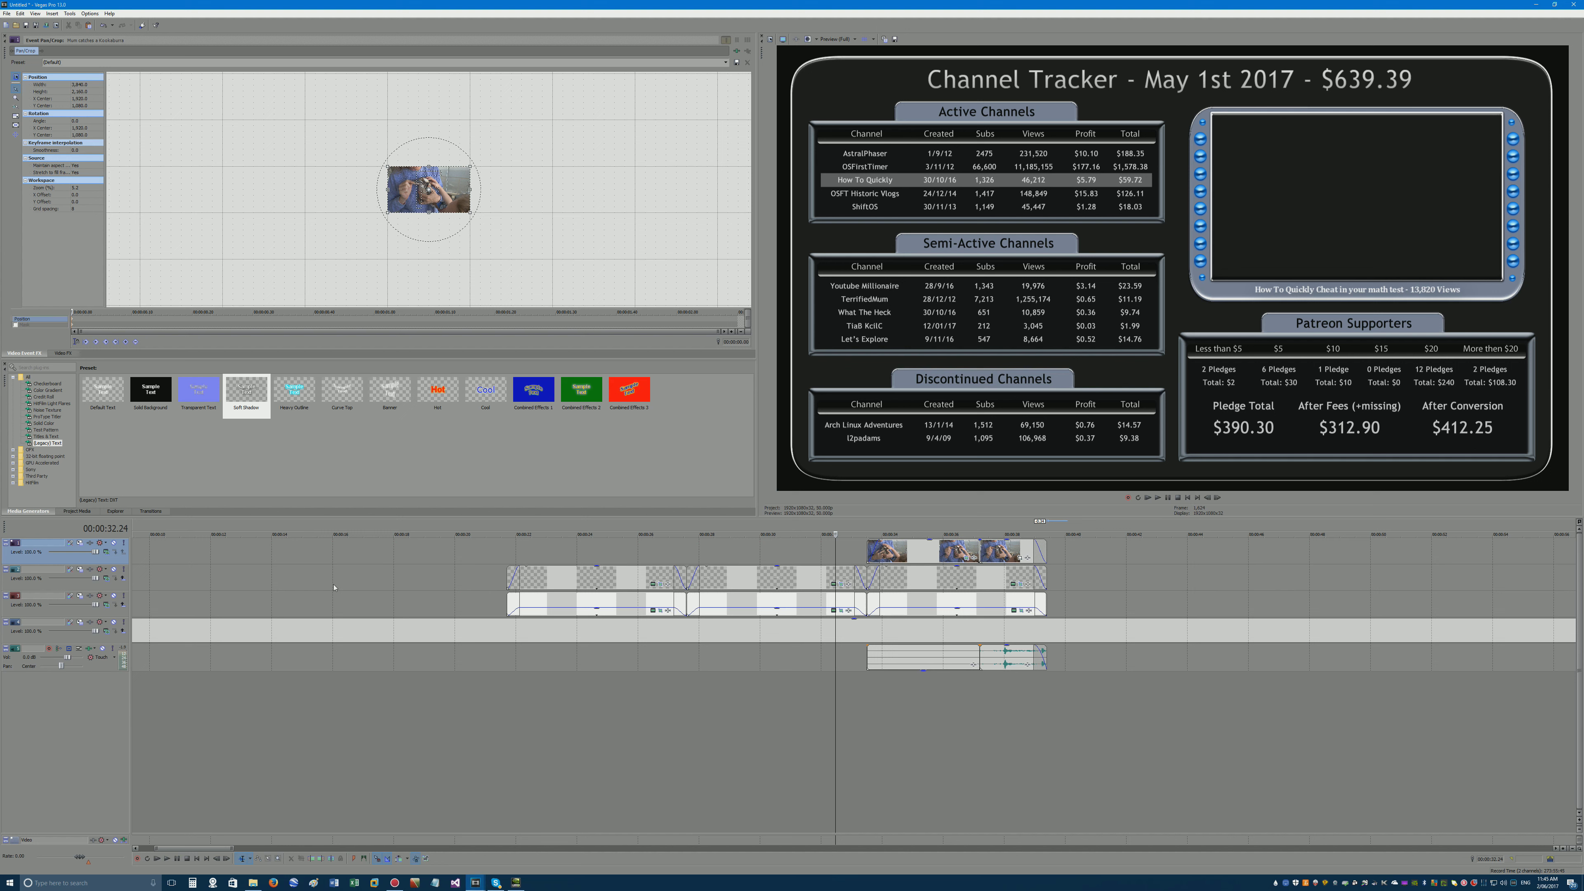
double_click(246, 403)
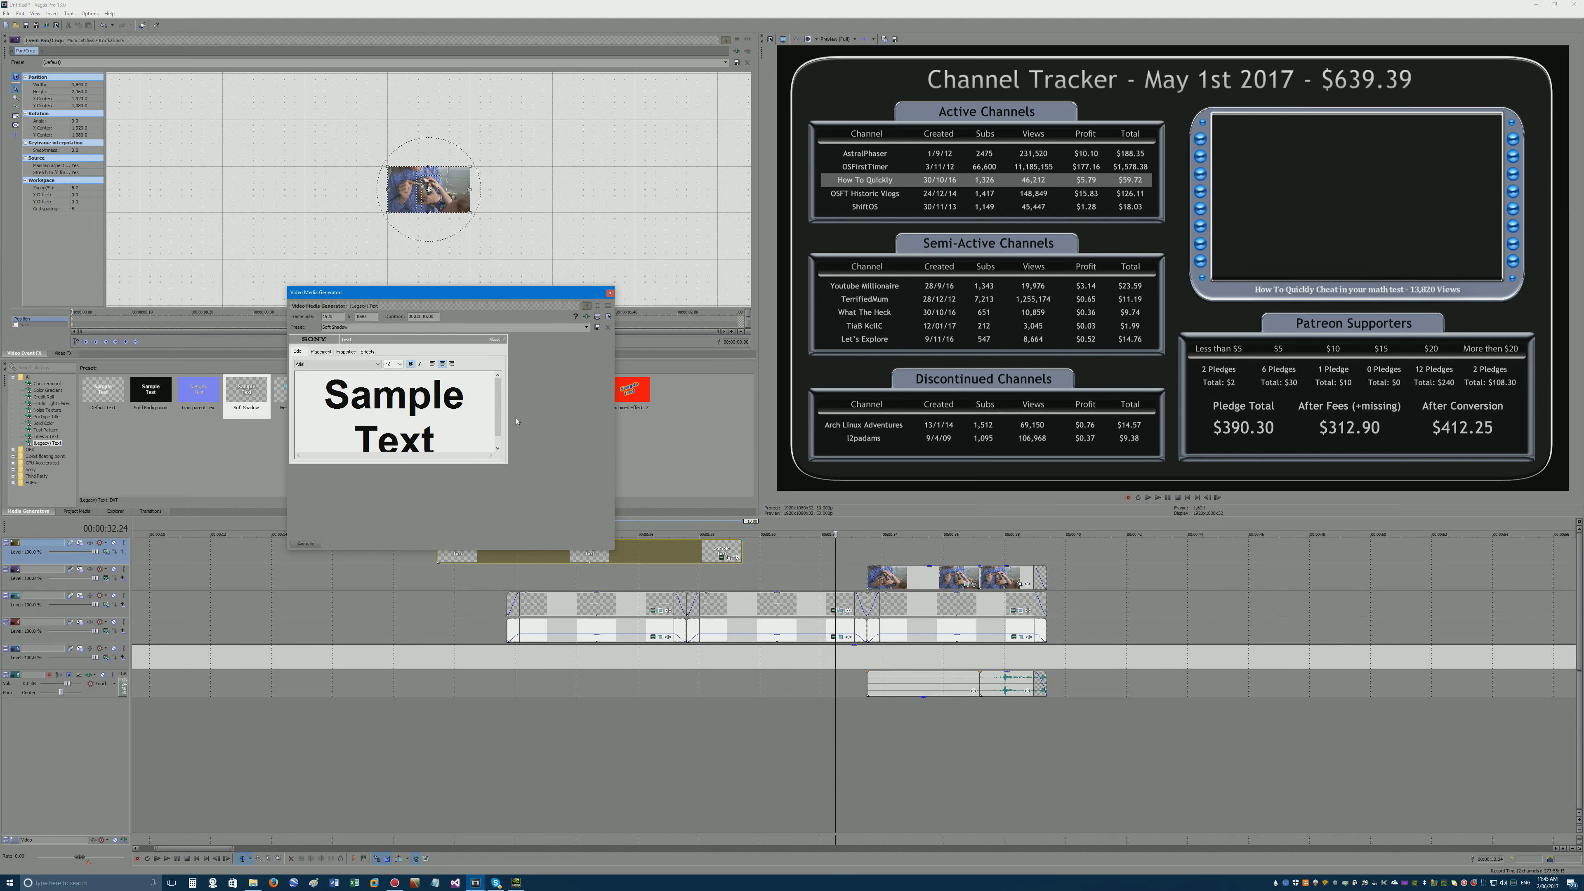
text(,)
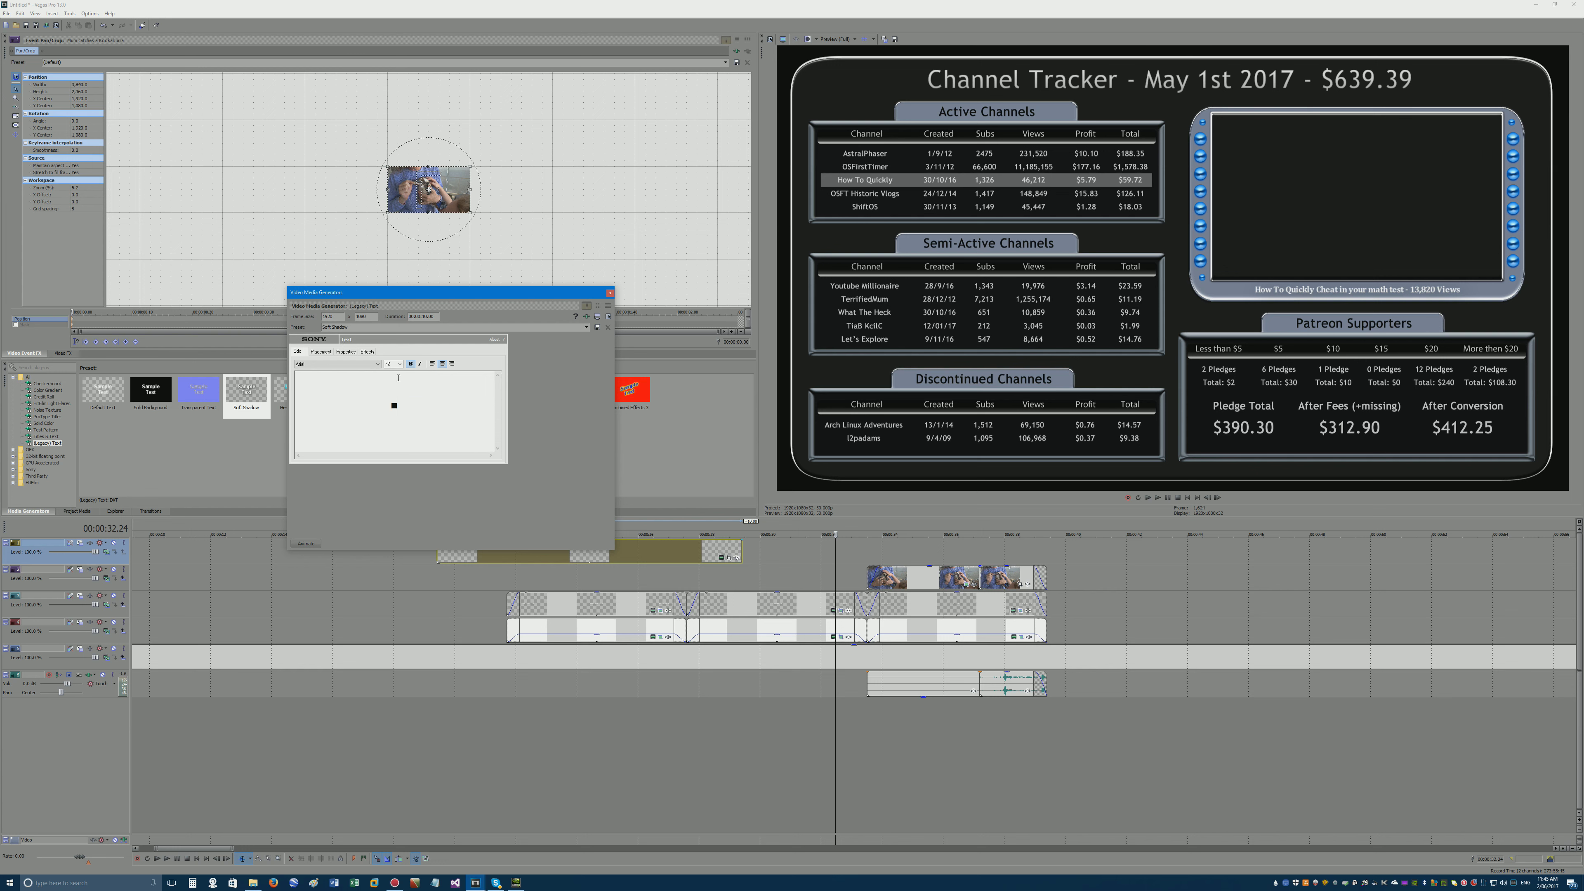
click(392, 364)
click(610, 294)
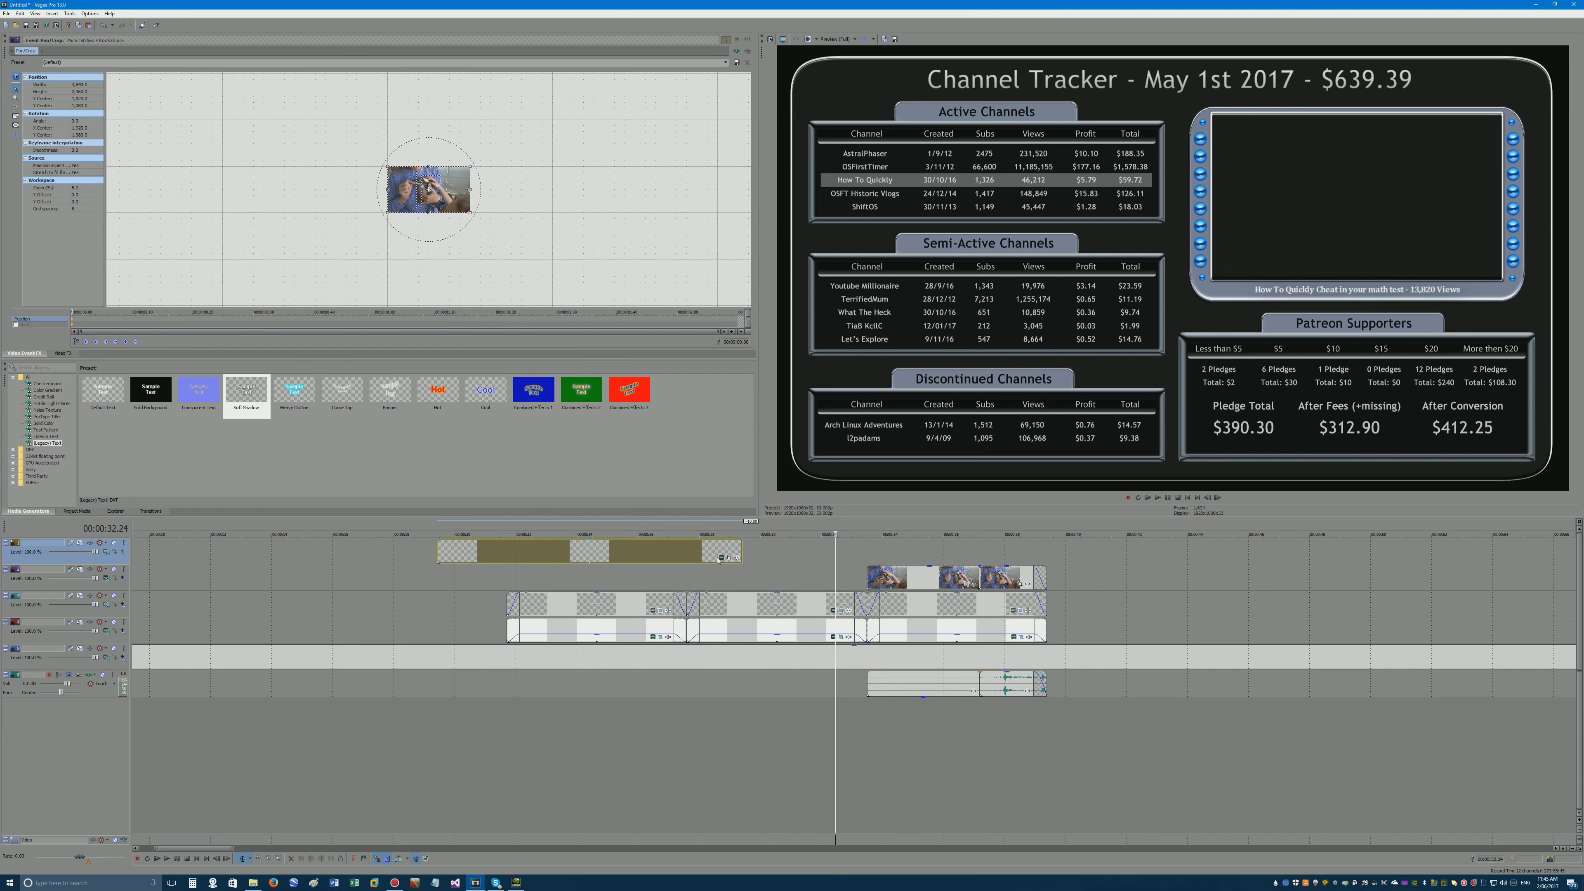
Reposition the text event's Pan/Crop frame down and to the left of the original picture area.
drag(434, 184, 444, 191)
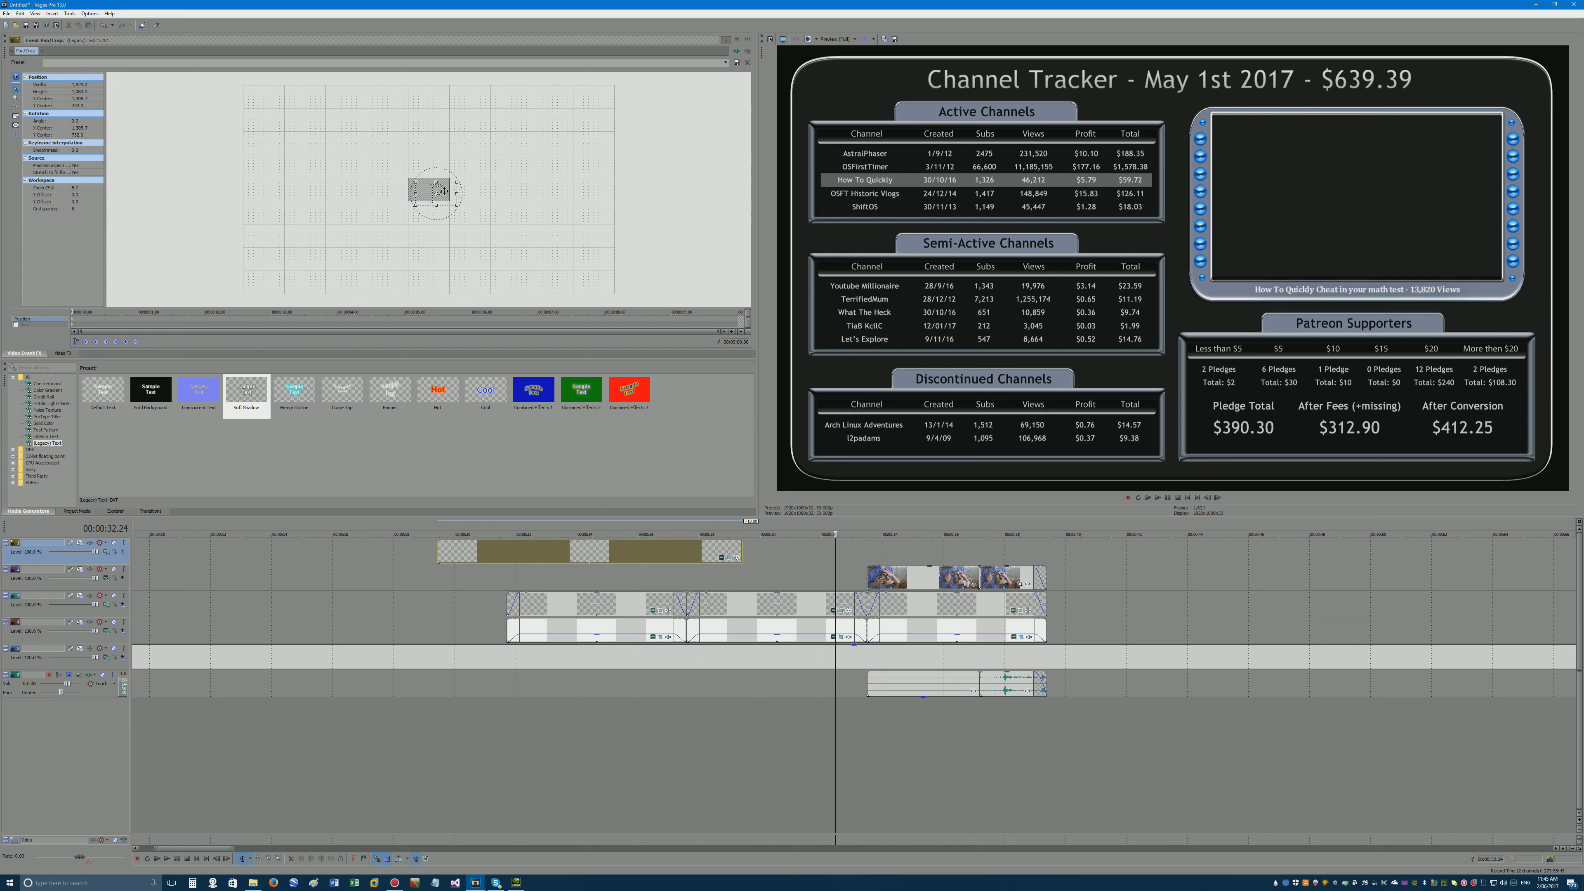
click(586, 545)
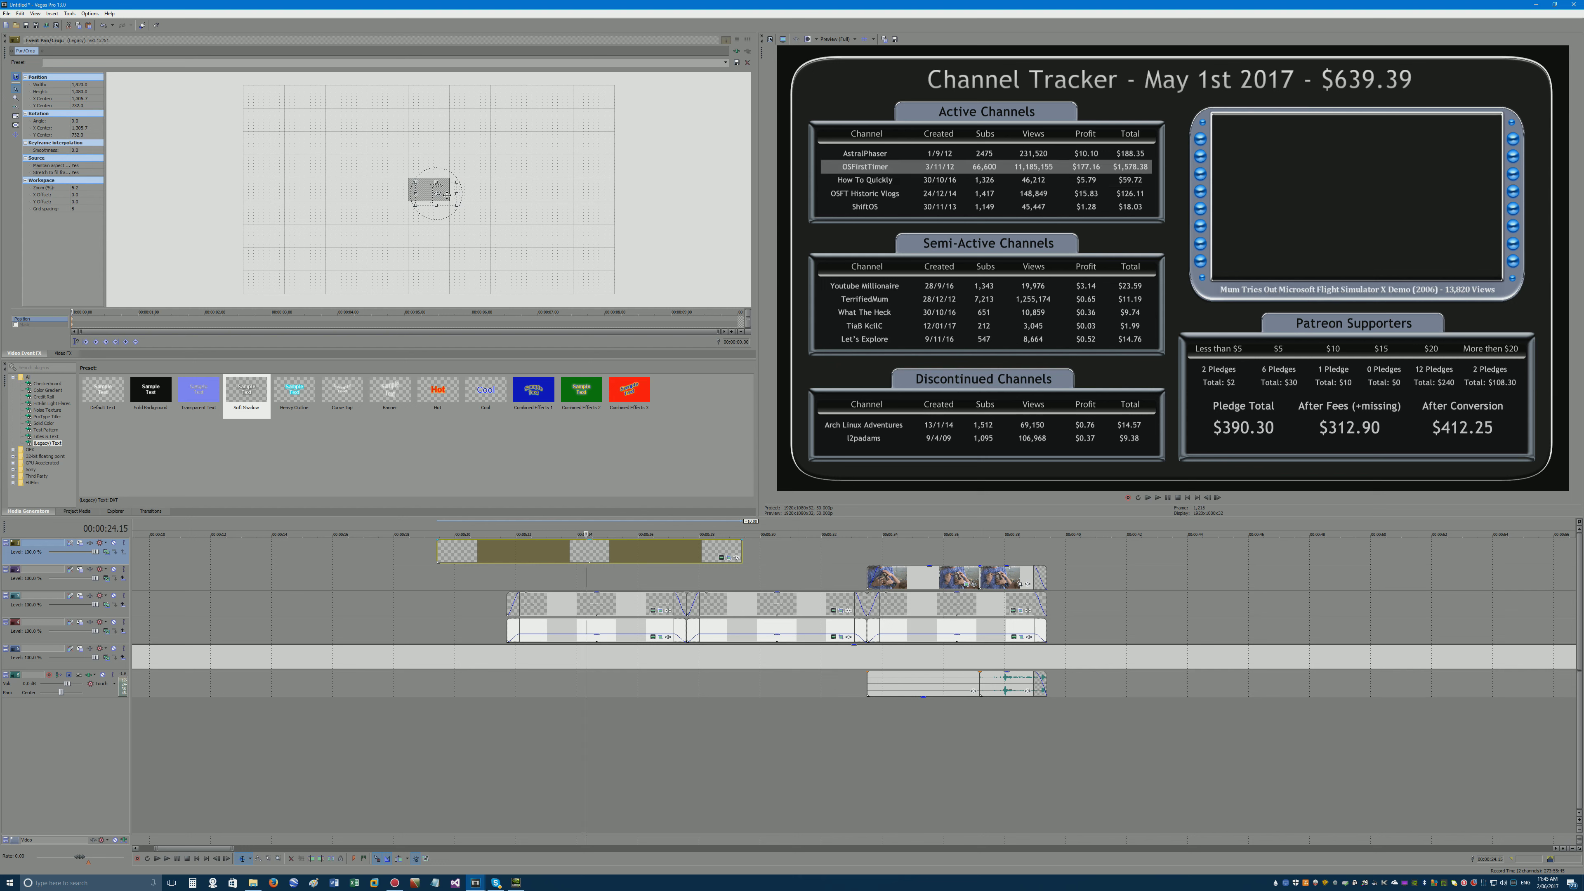
drag(447, 195, 442, 191)
drag(591, 541, 574, 564)
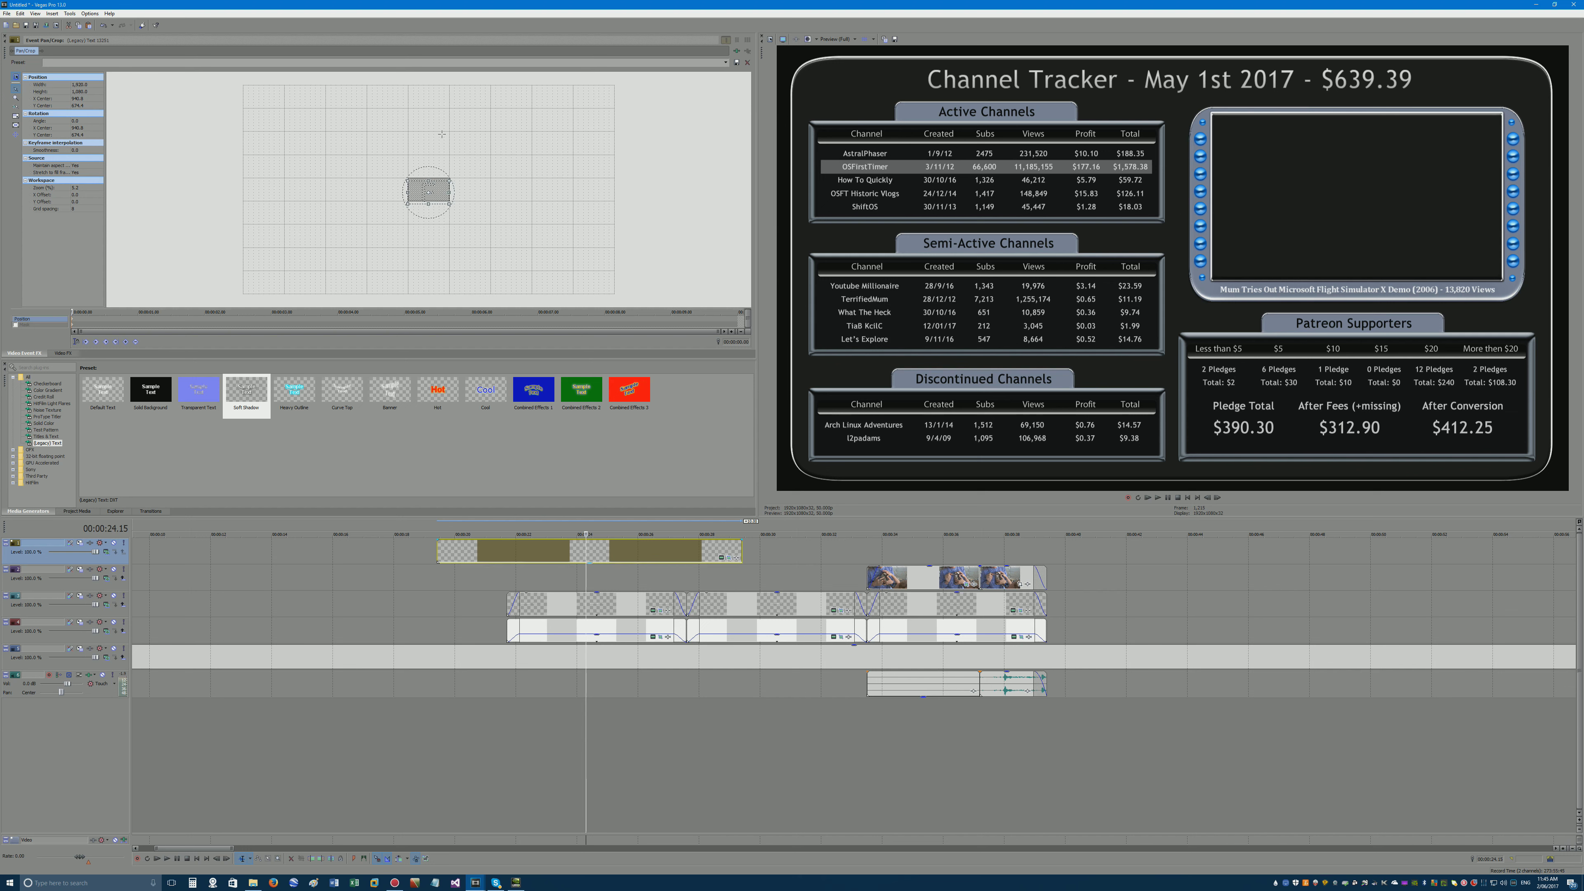
drag(435, 188, 421, 191)
Extend the text event on the top track well past the end of the phone clips below it.
drag(741, 549, 1547, 562)
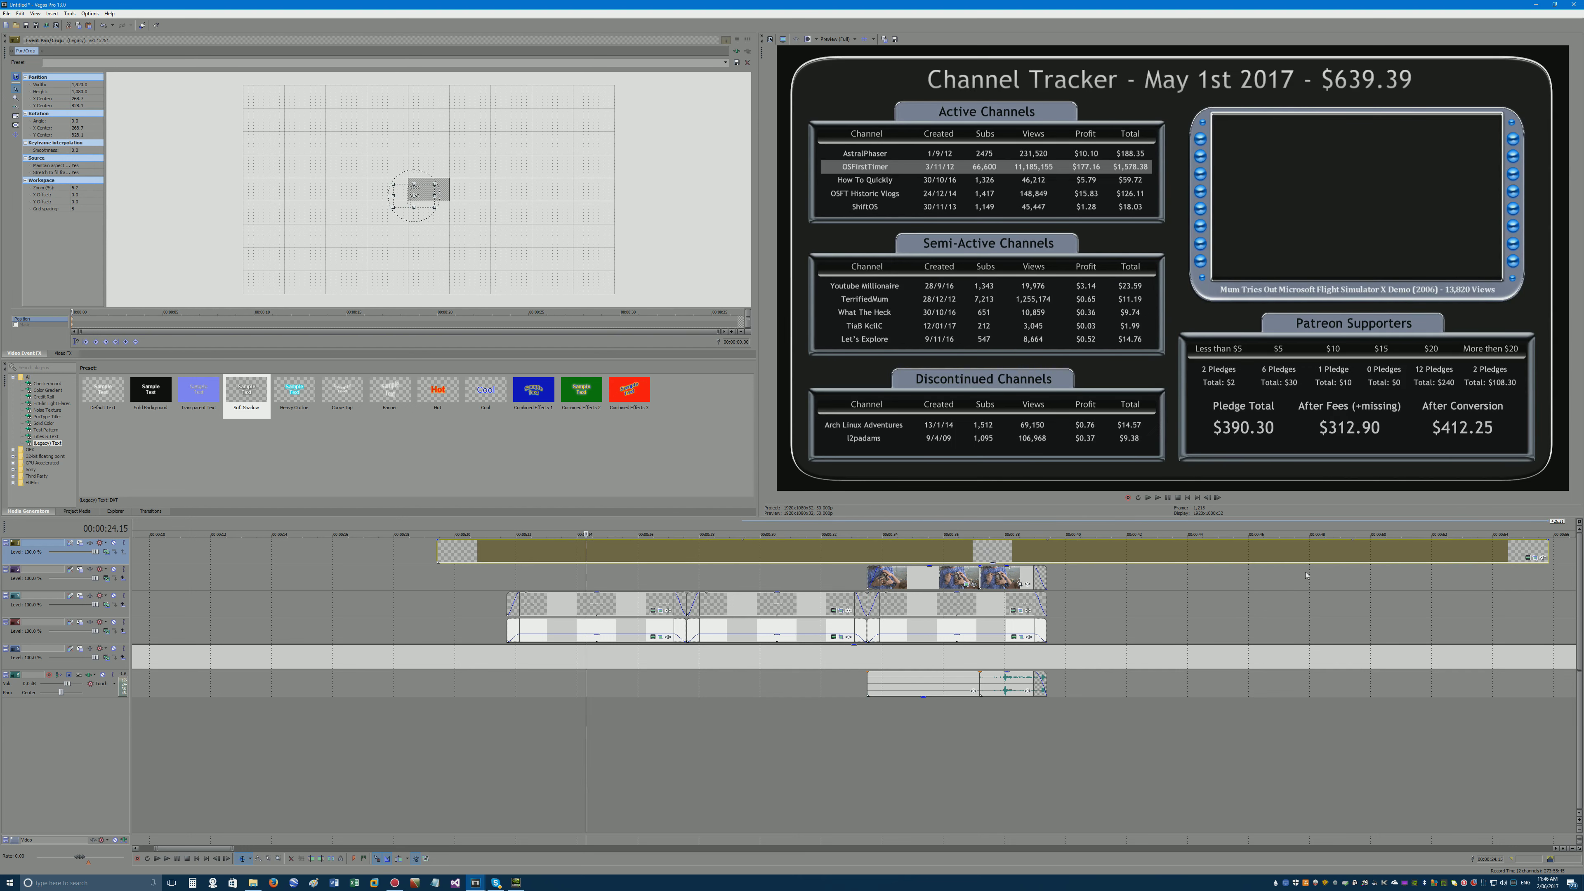
click(1307, 577)
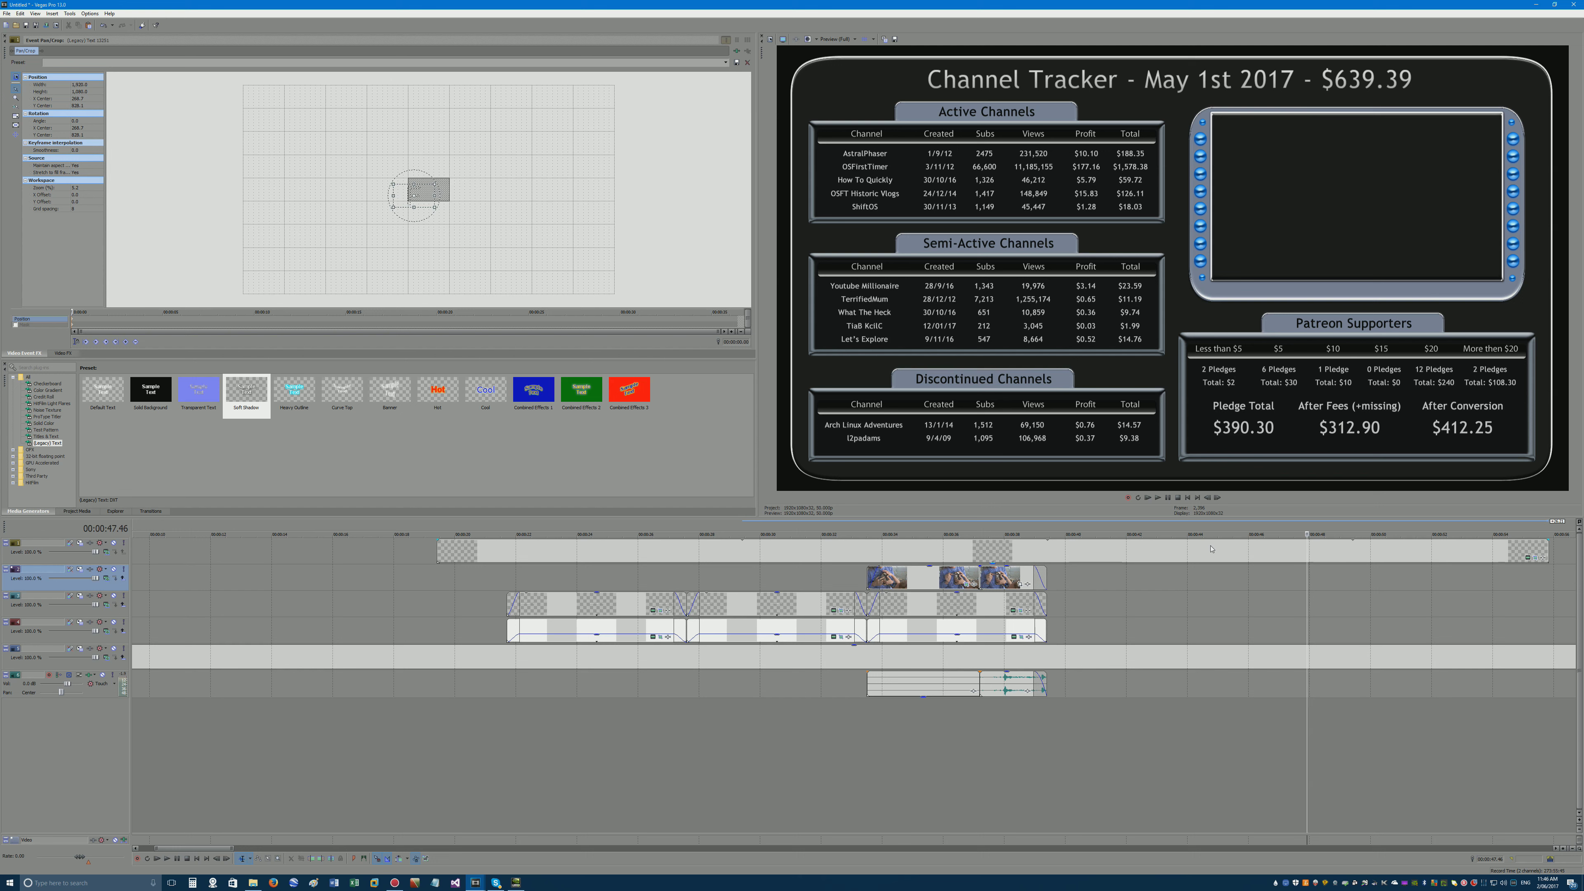
click(1182, 549)
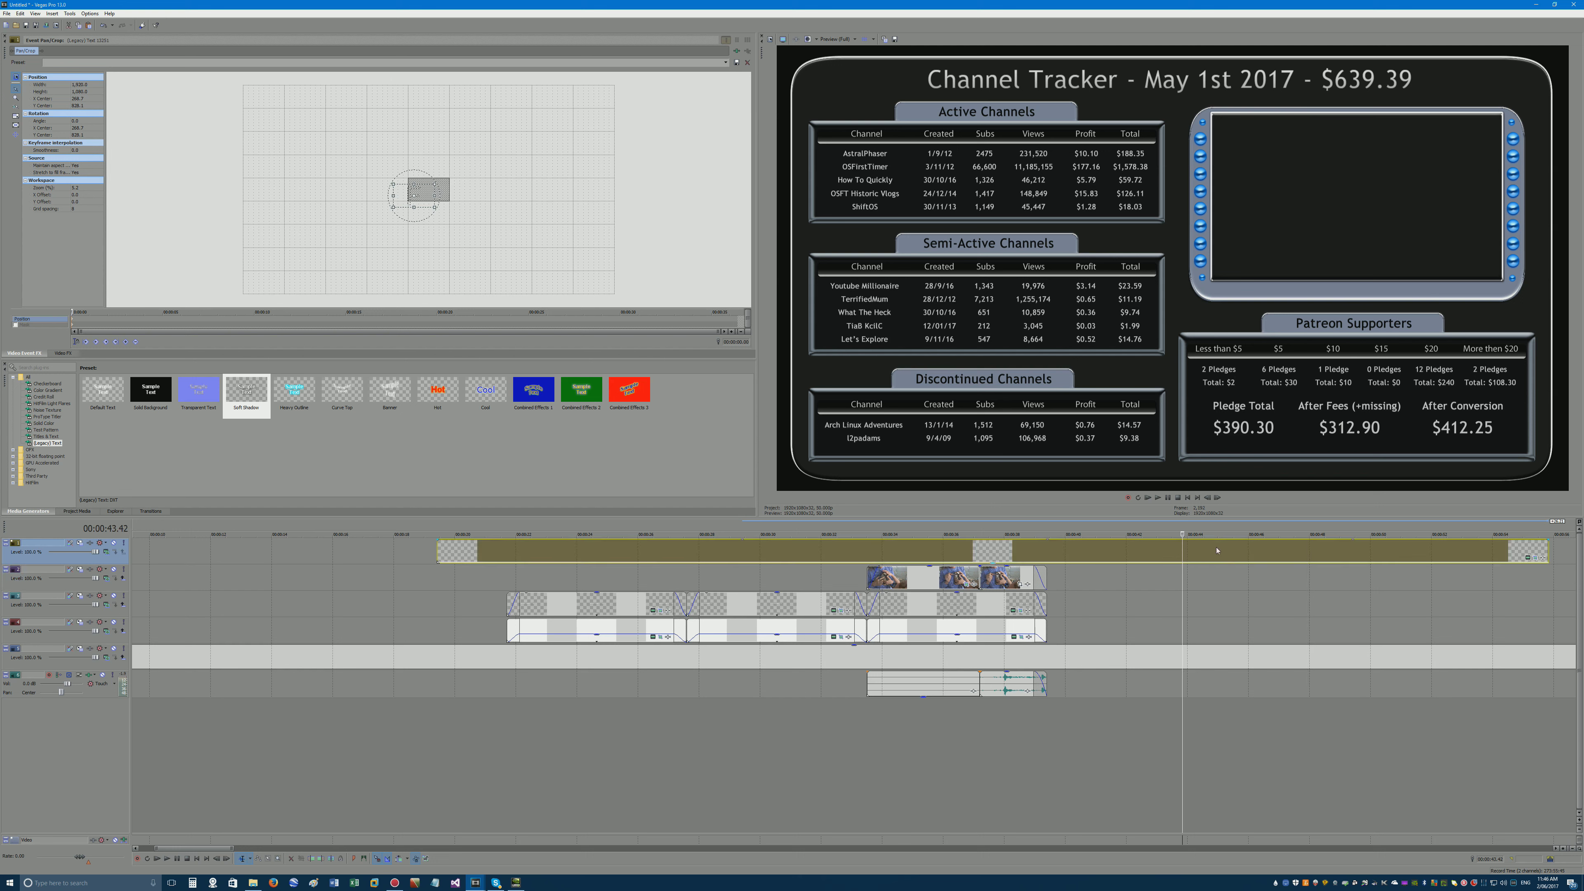
click(1232, 590)
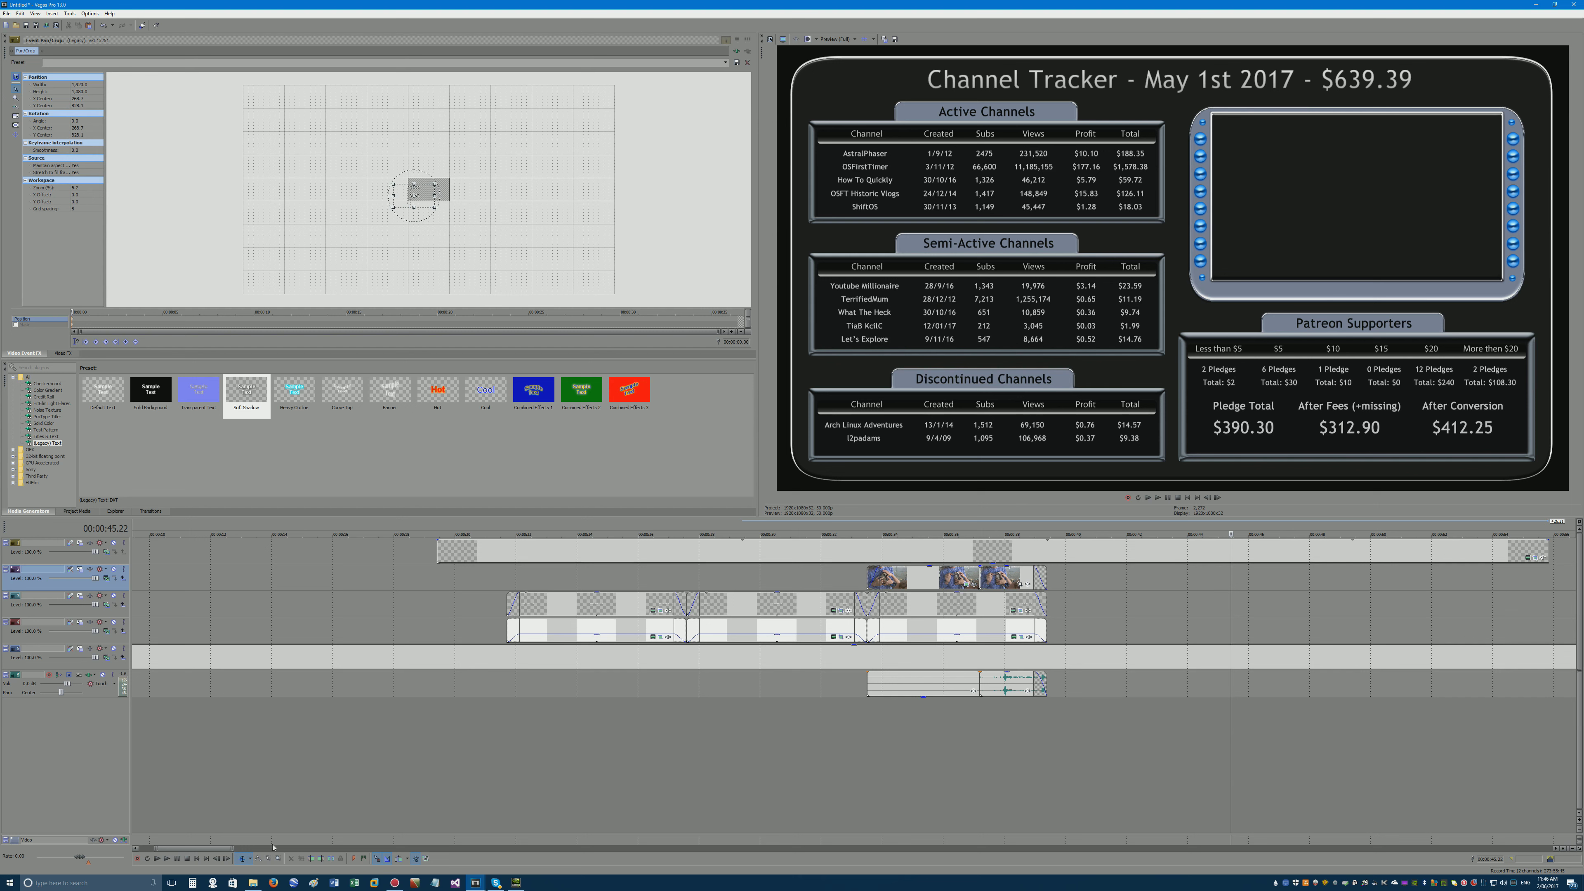
Open the Video folder on the Archive and Videos (F:) drive in File Explorer and select the rendered episode AVI beside the chat video.
click(253, 882)
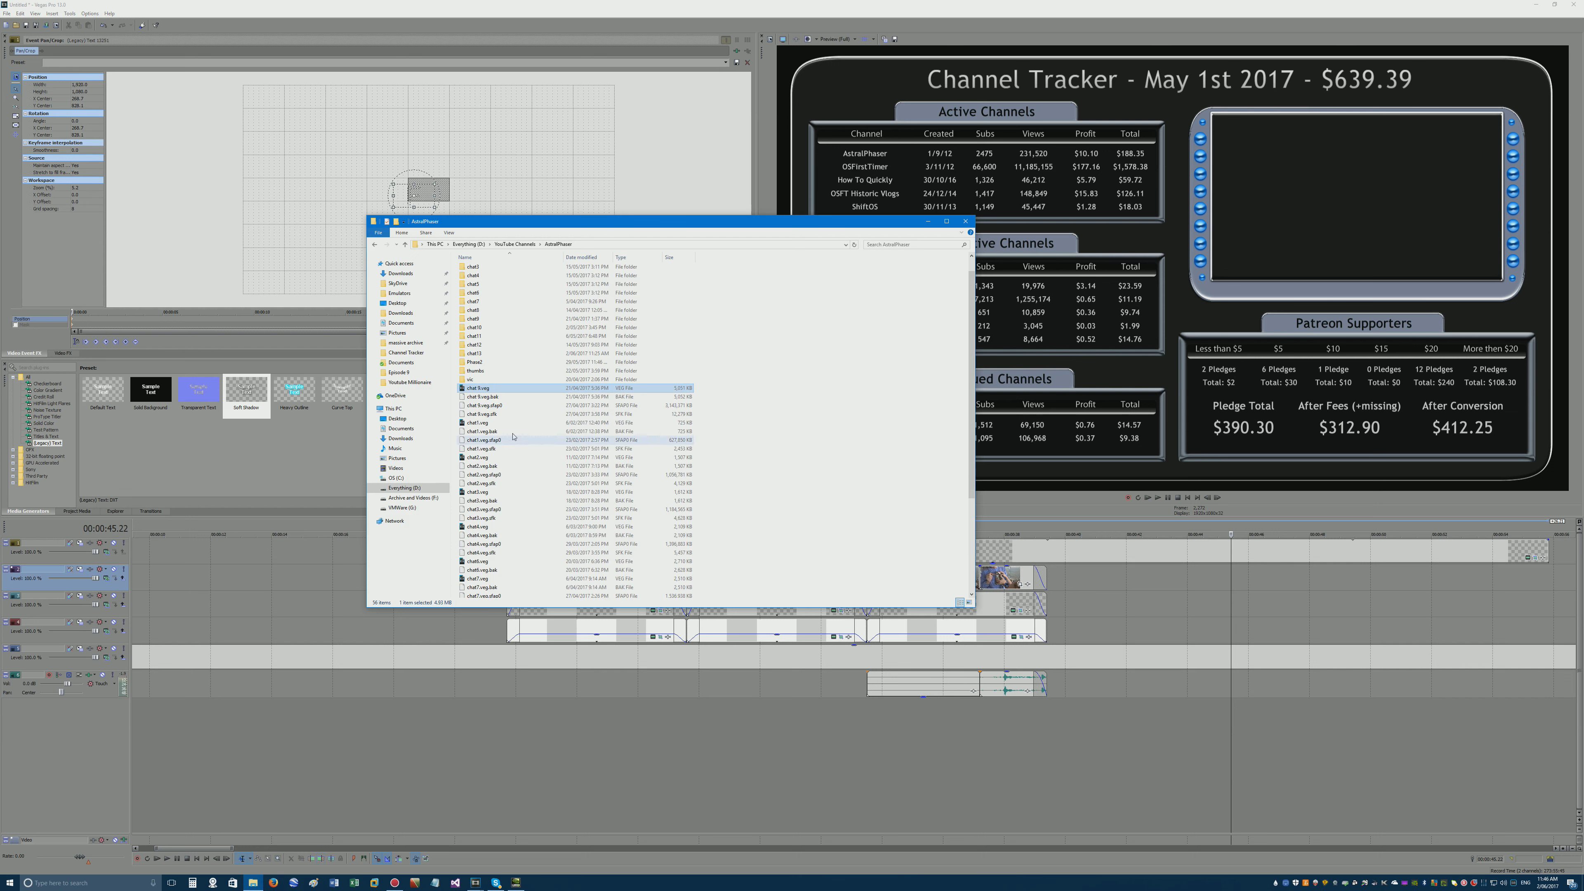
click(431, 497)
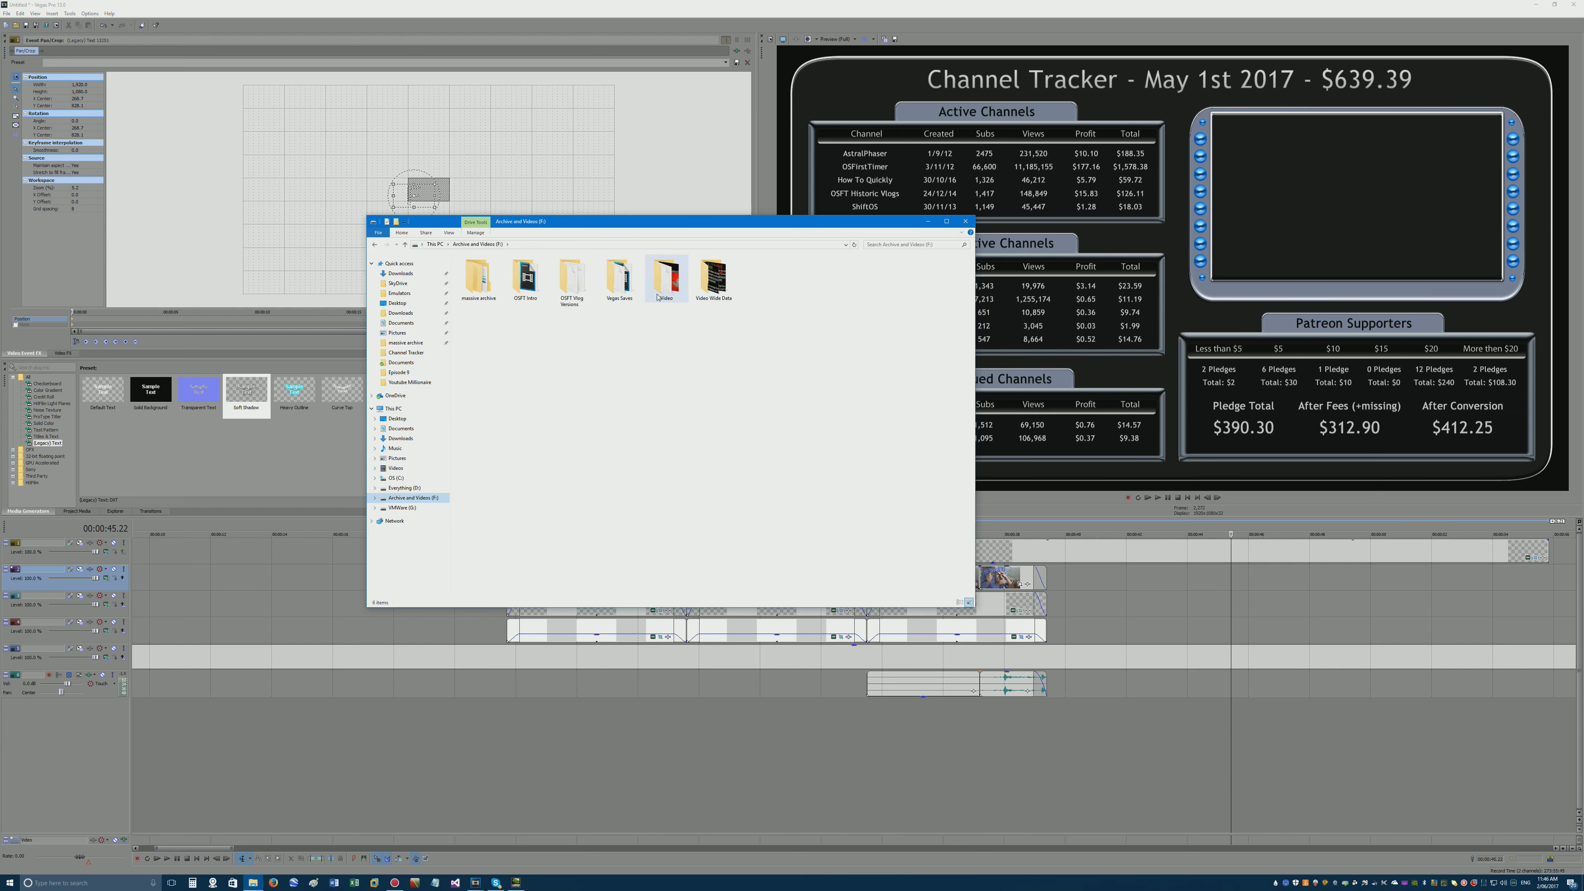
click(658, 283)
double_click(654, 287)
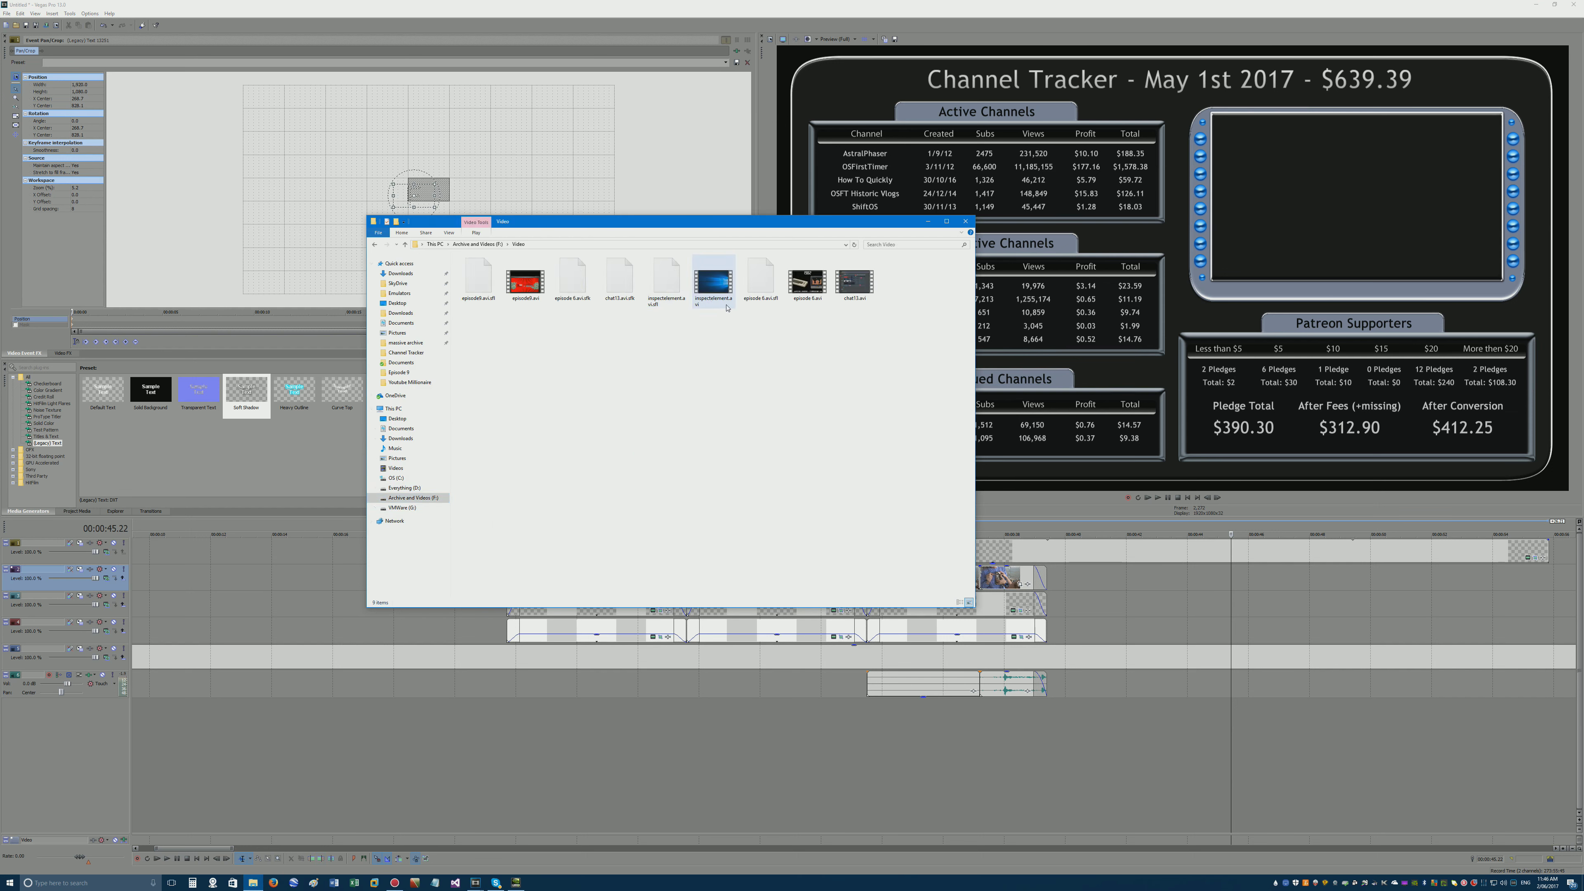
click(818, 298)
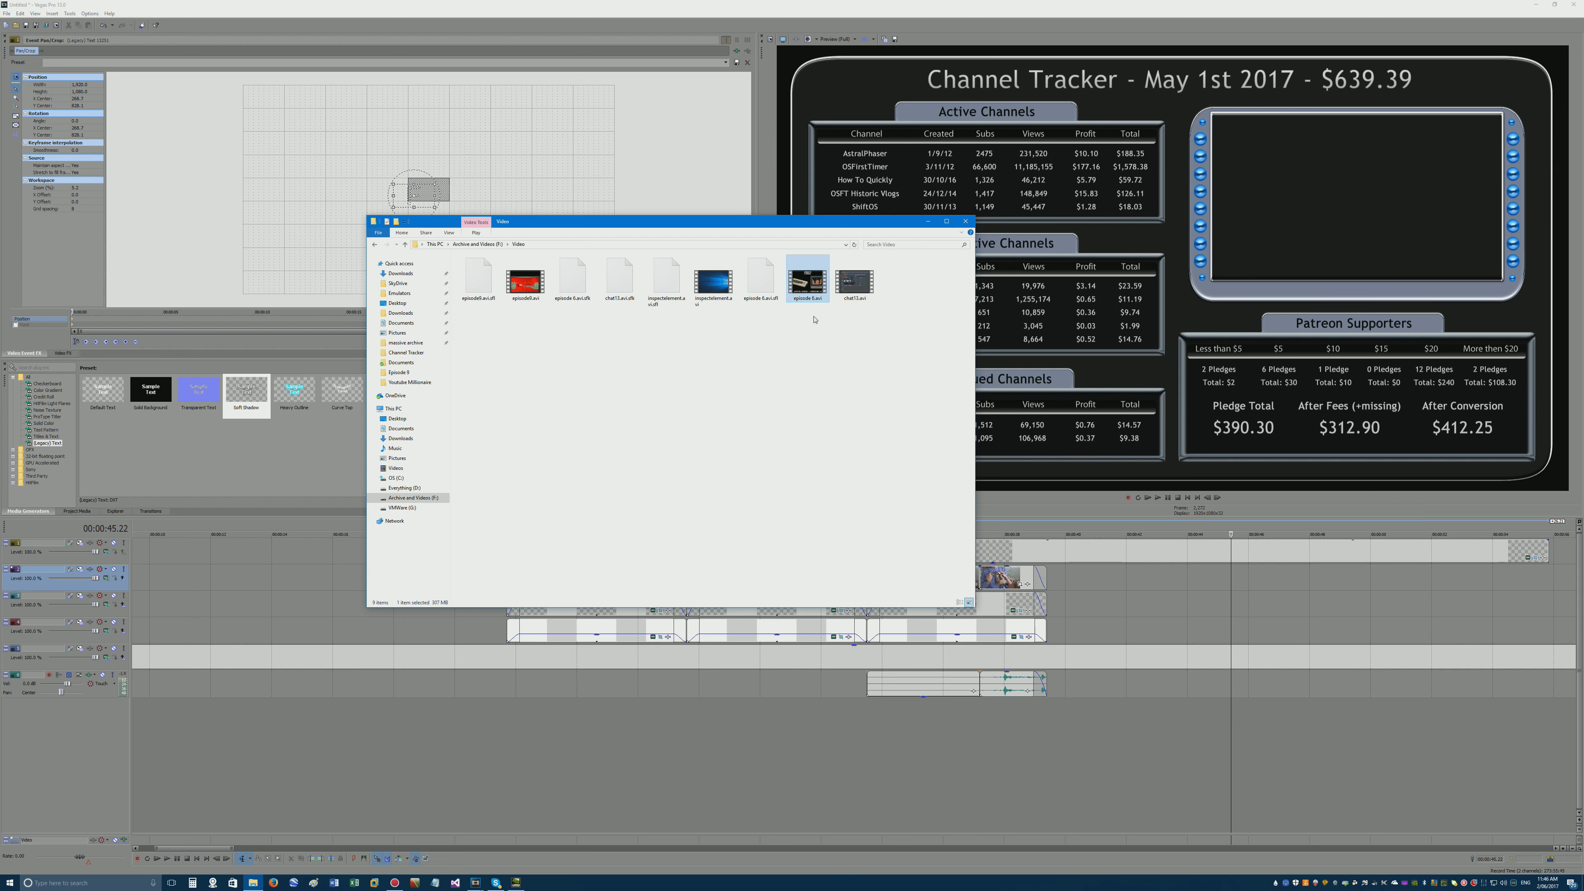
Add the selected episode AVI to the background track, leaving a small gap after the end of the Channel Tracker background.
click(1022, 453)
scroll(1106, 652, down, 10)
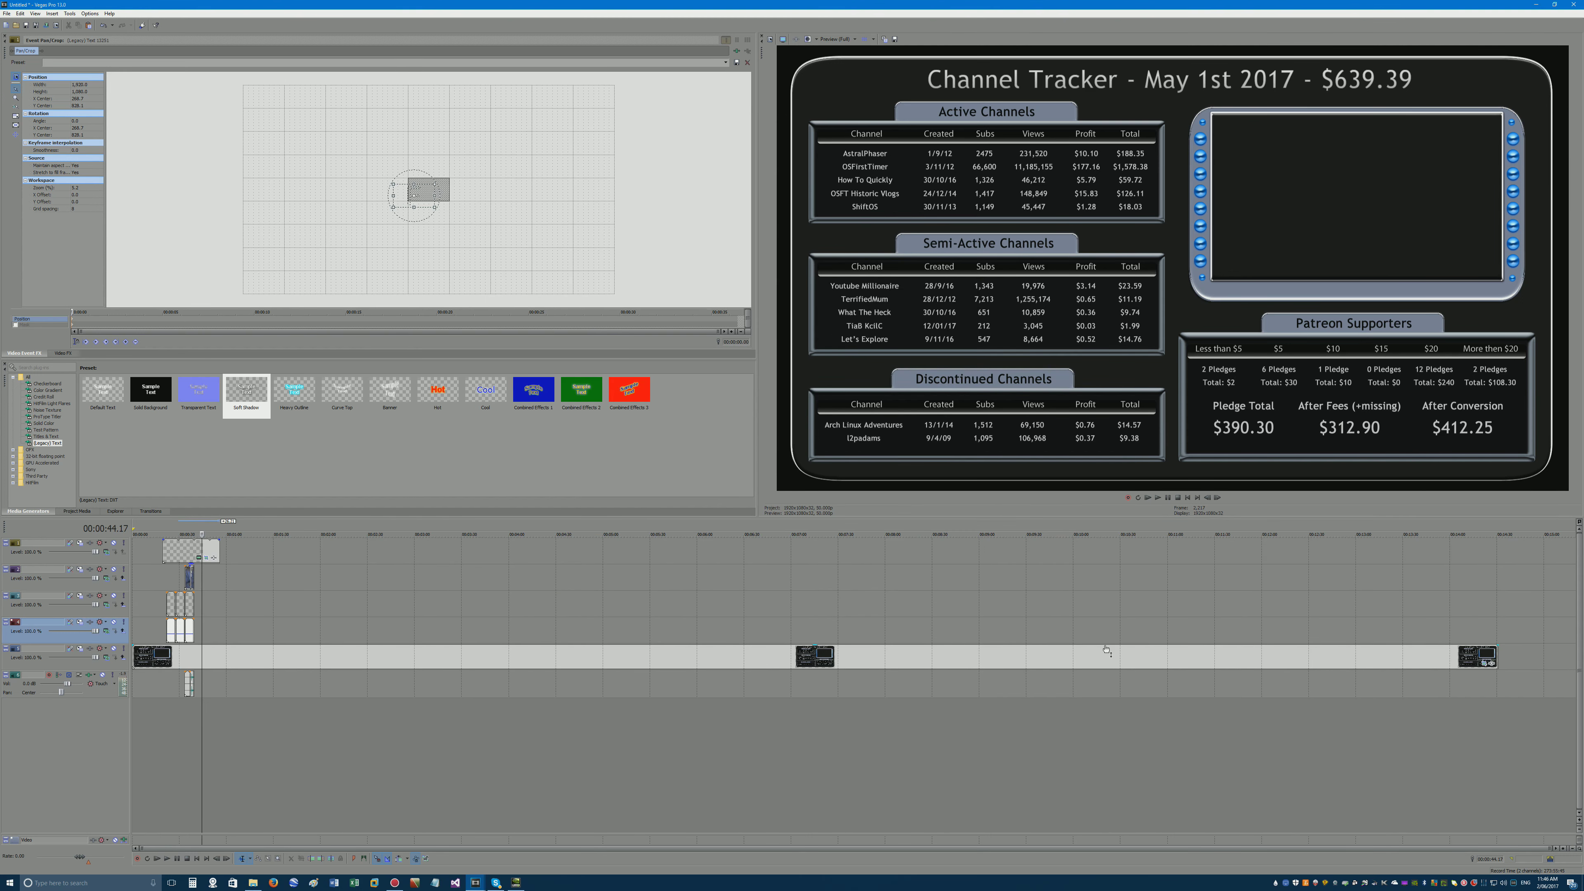
key(End)
scroll(875, 671, up, 5)
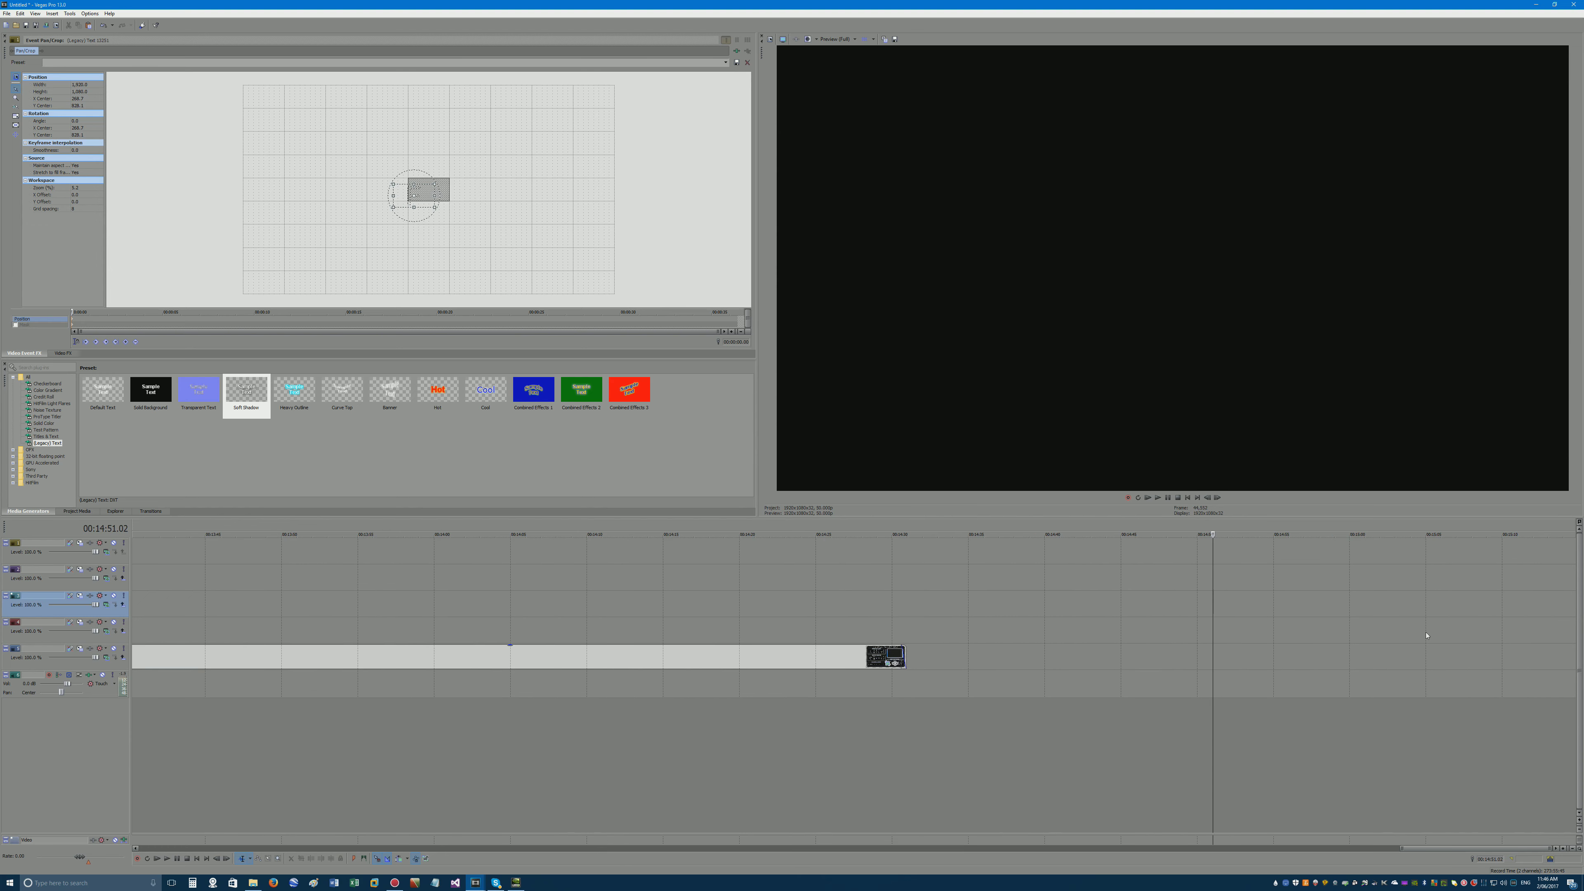
click(253, 882)
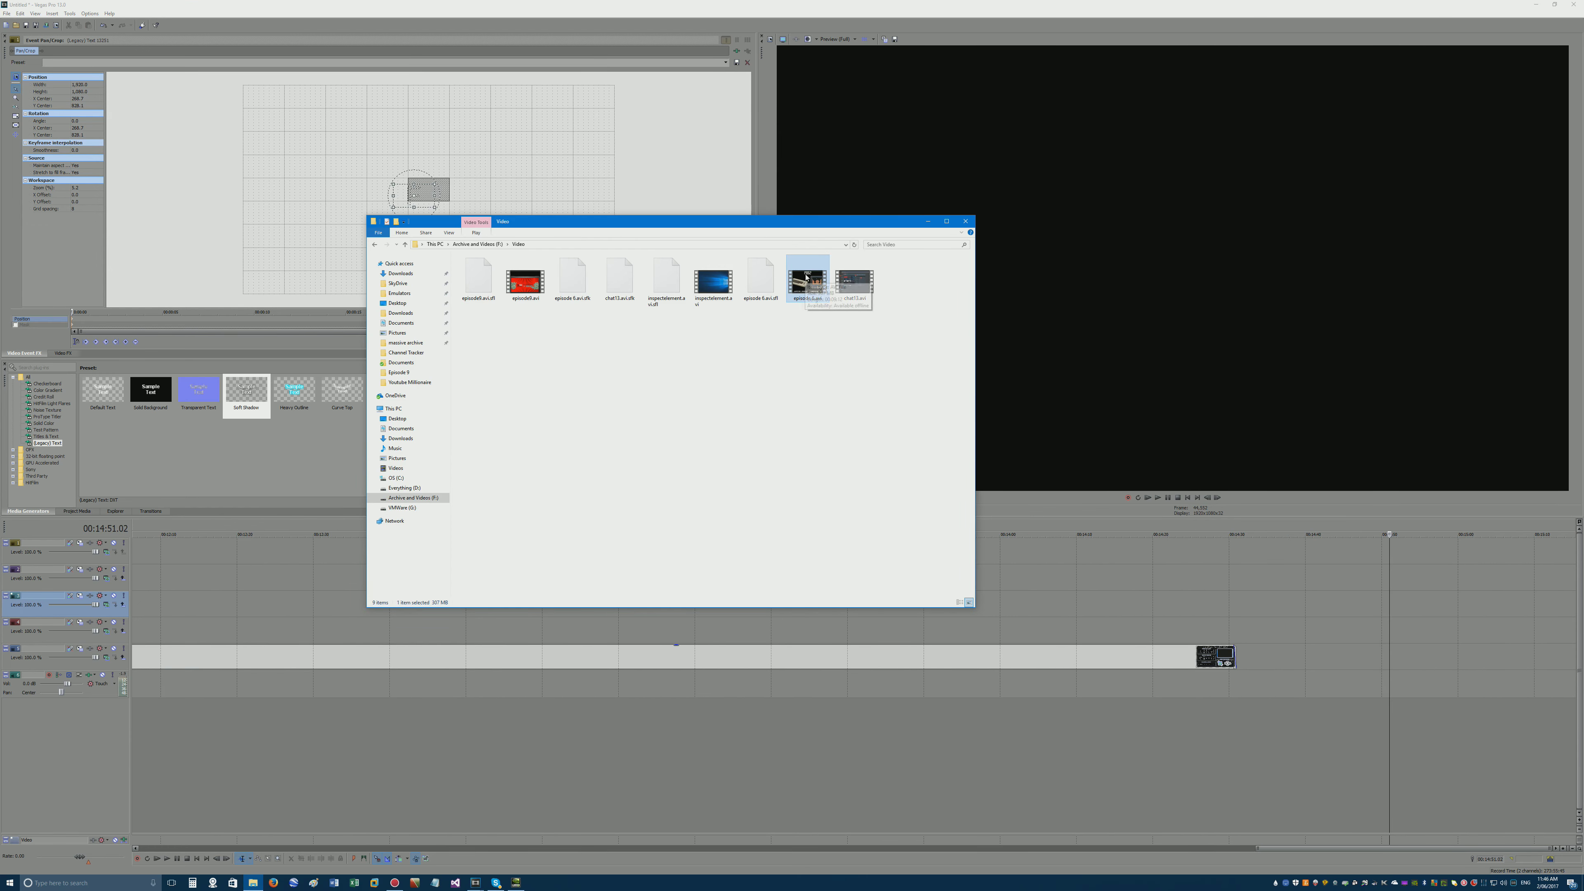
drag(803, 284, 1246, 596)
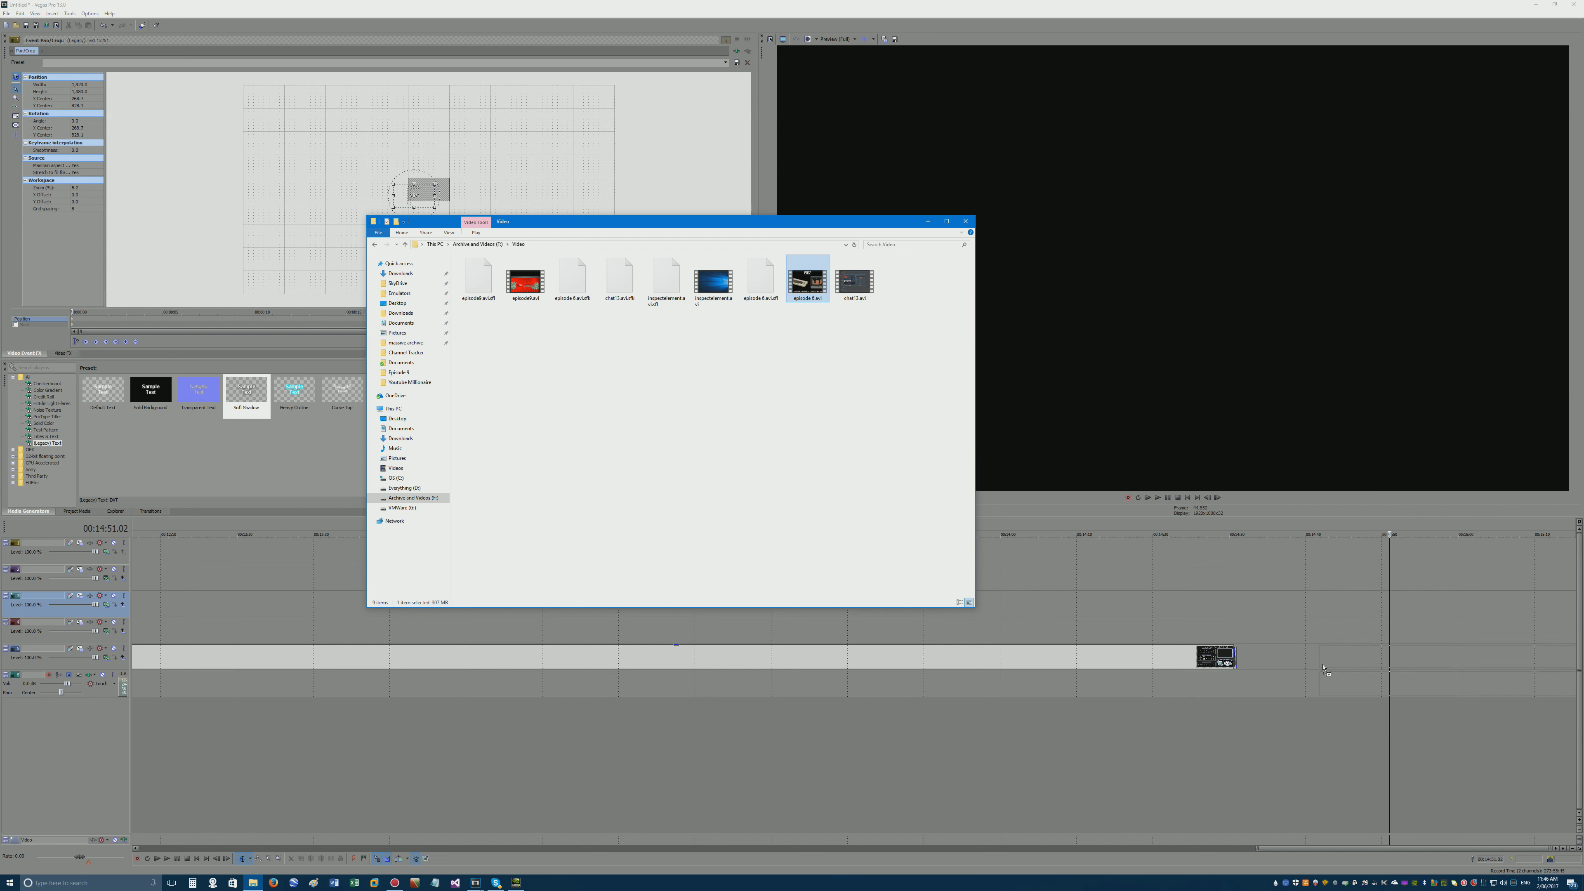
drag(1323, 667, 1324, 665)
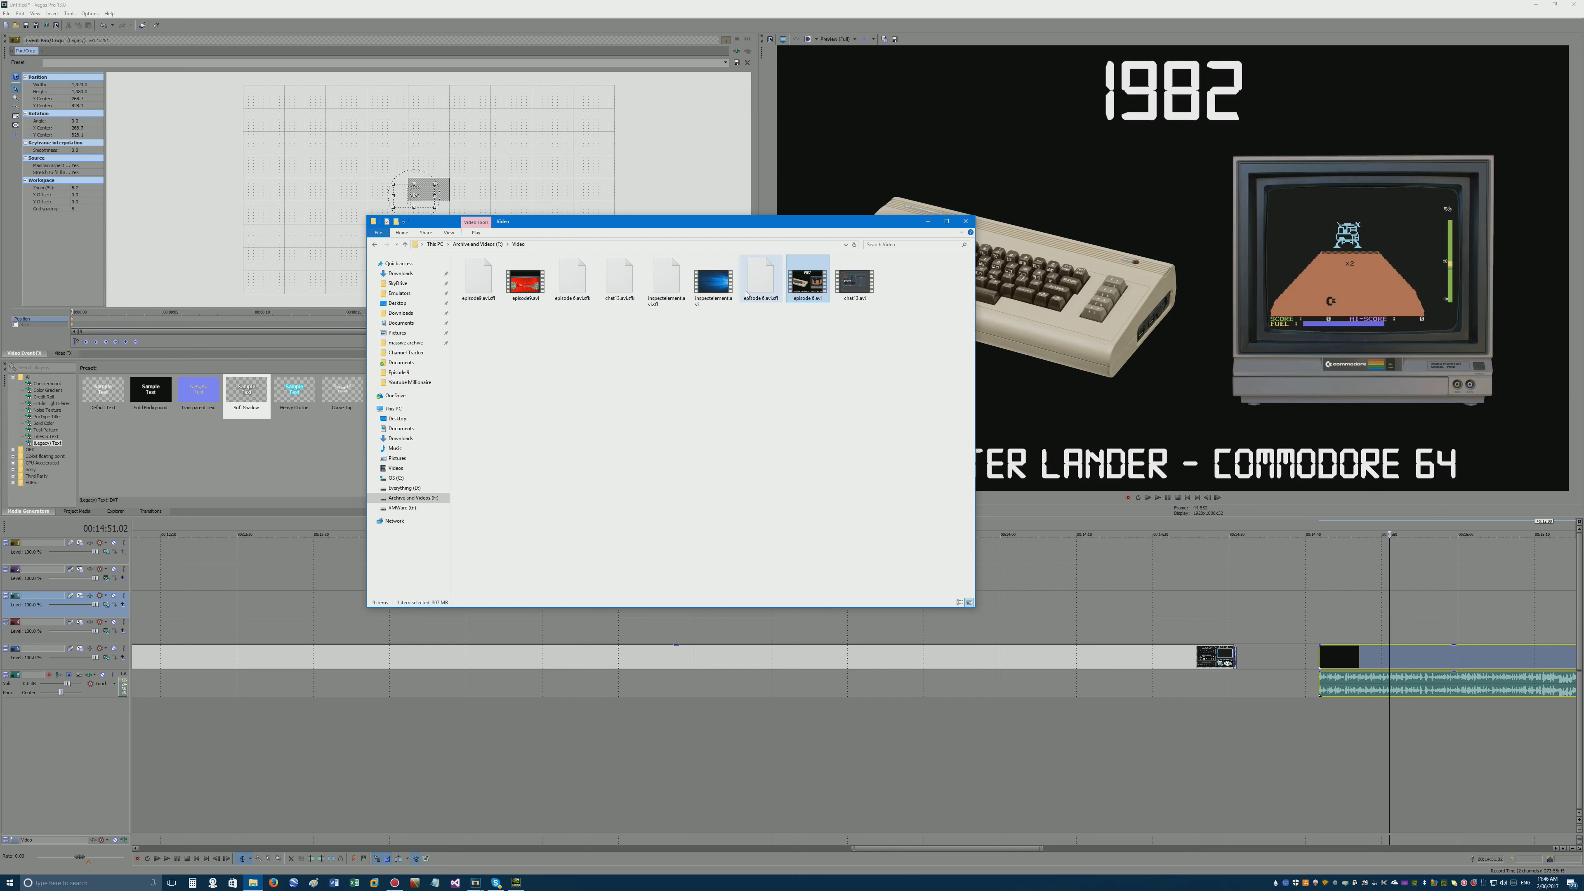
Add inspectelement.avi just before the episode clip on the same track and split it at 00:14:37.02.
drag(717, 286, 1309, 654)
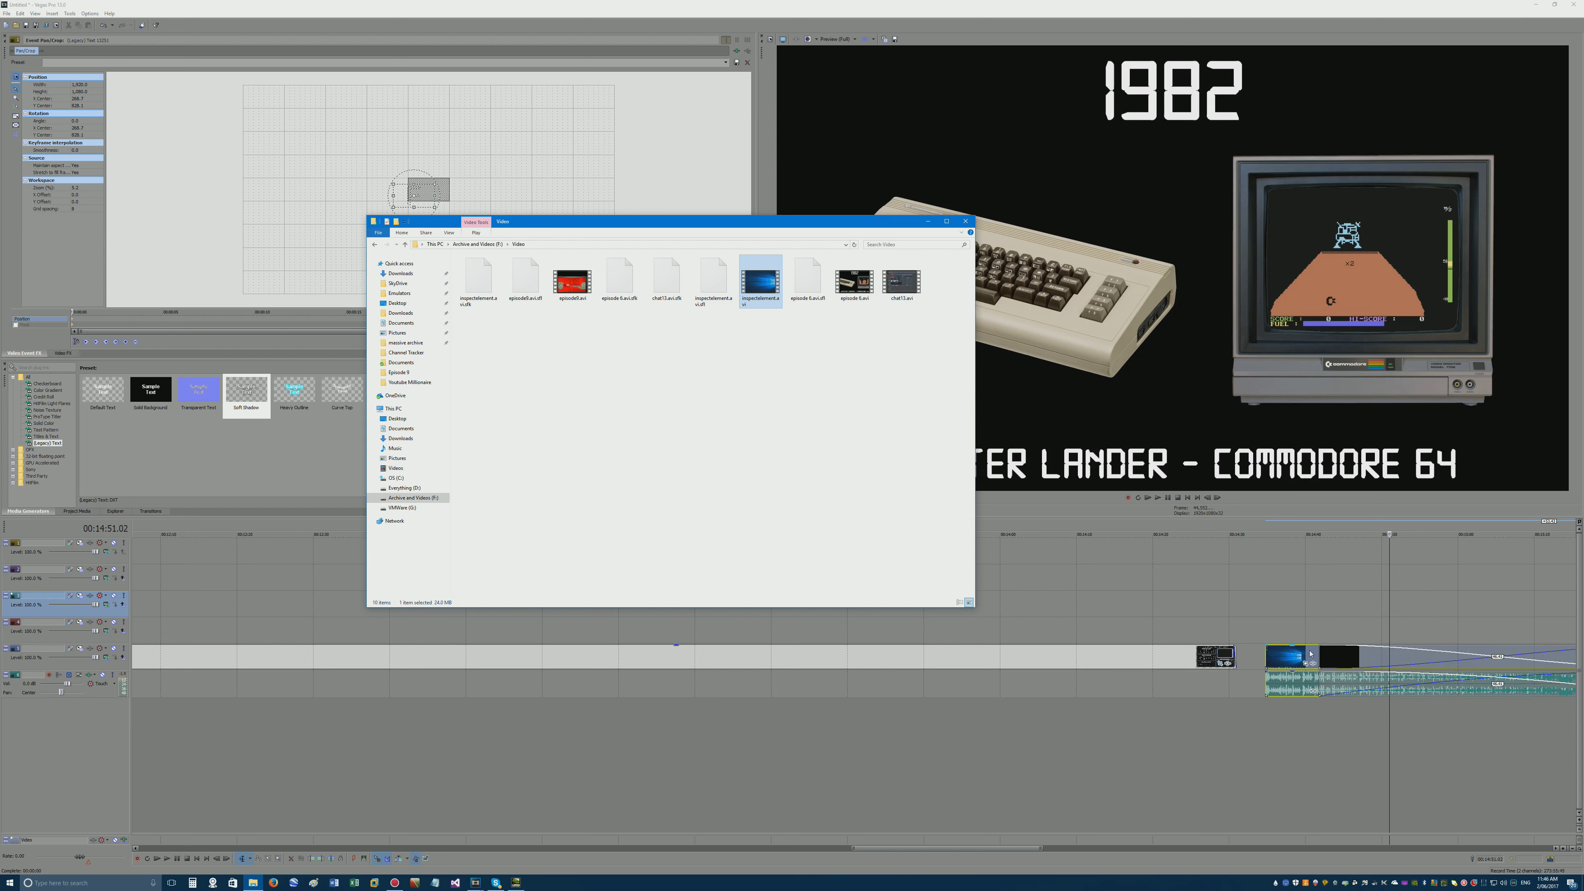
click(1282, 653)
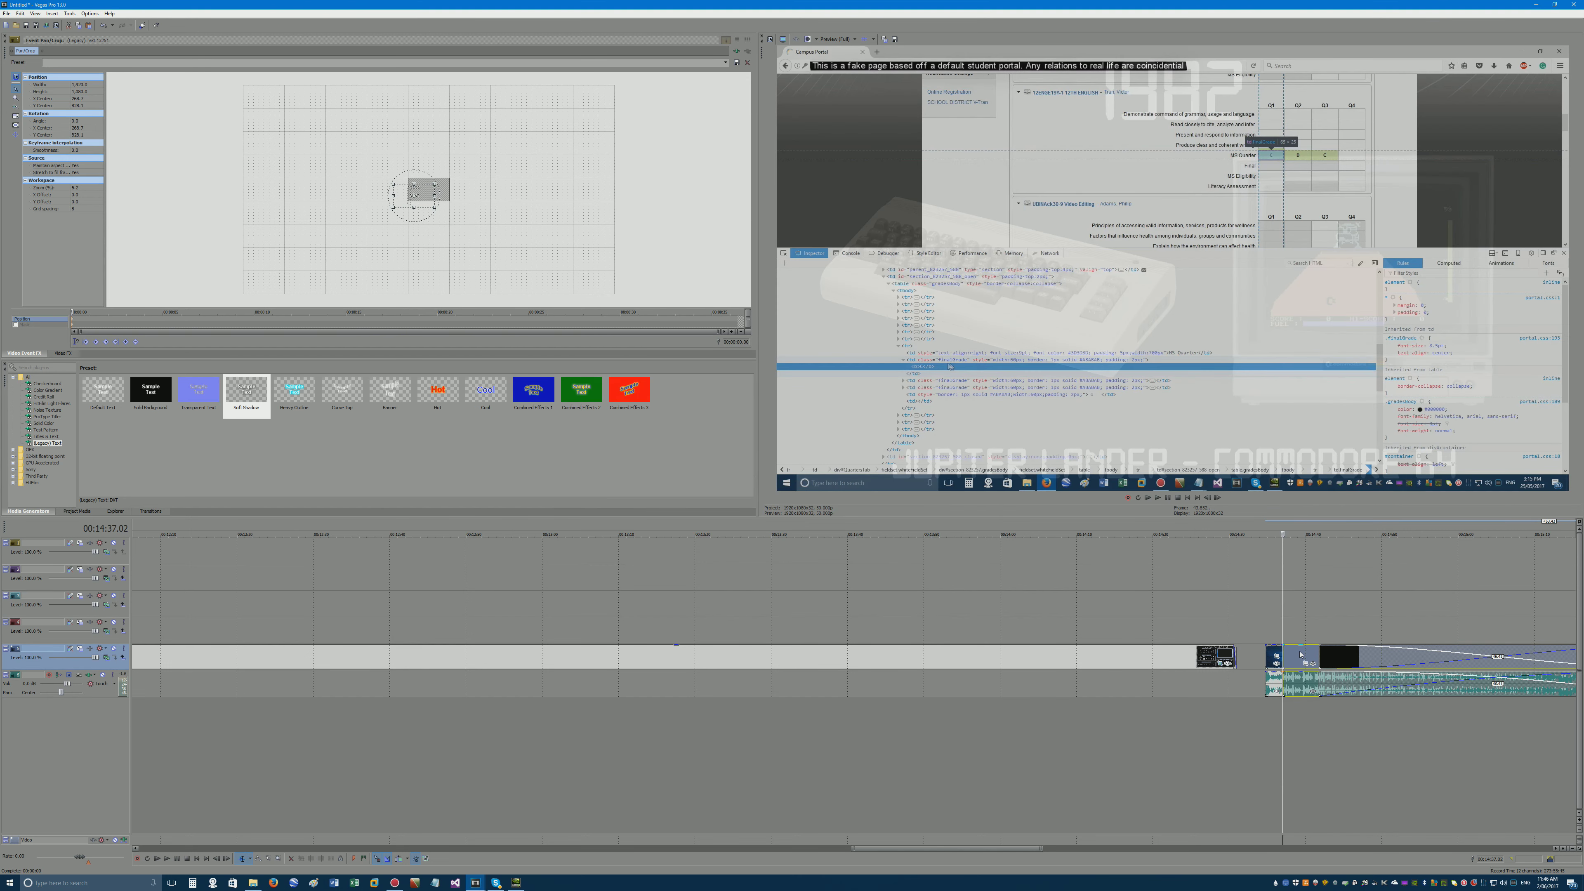
click(1301, 654)
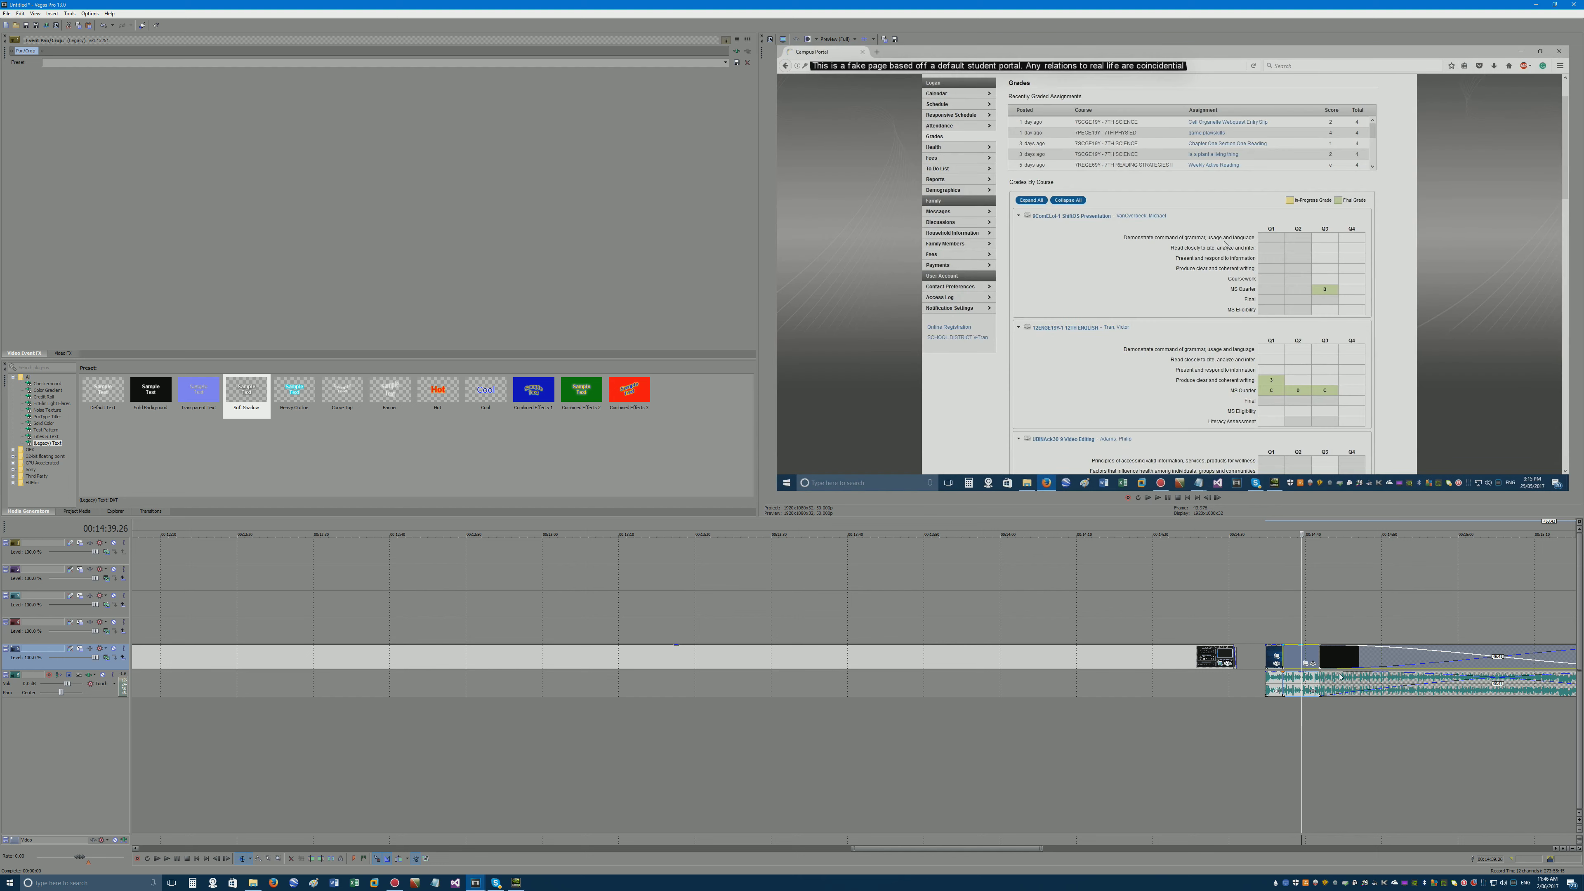
Cut the long recording down to a short Frogger clip and overlap its start with the end of the desktop clip as a crossfade.
scroll(1339, 677, down, 5)
click(973, 652)
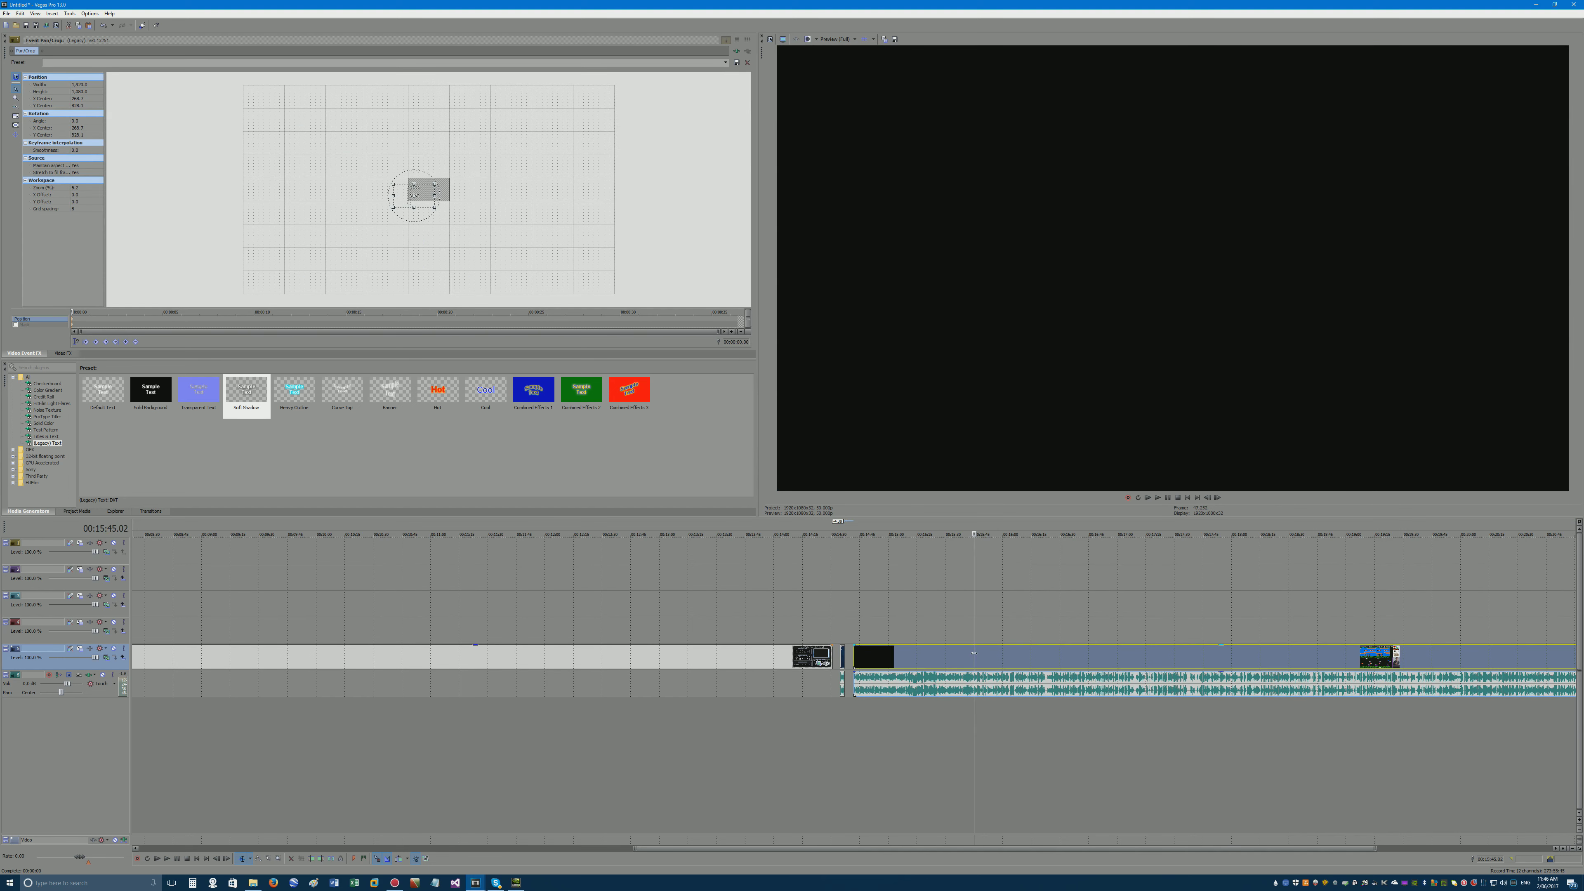
scroll(854, 659, up, 2)
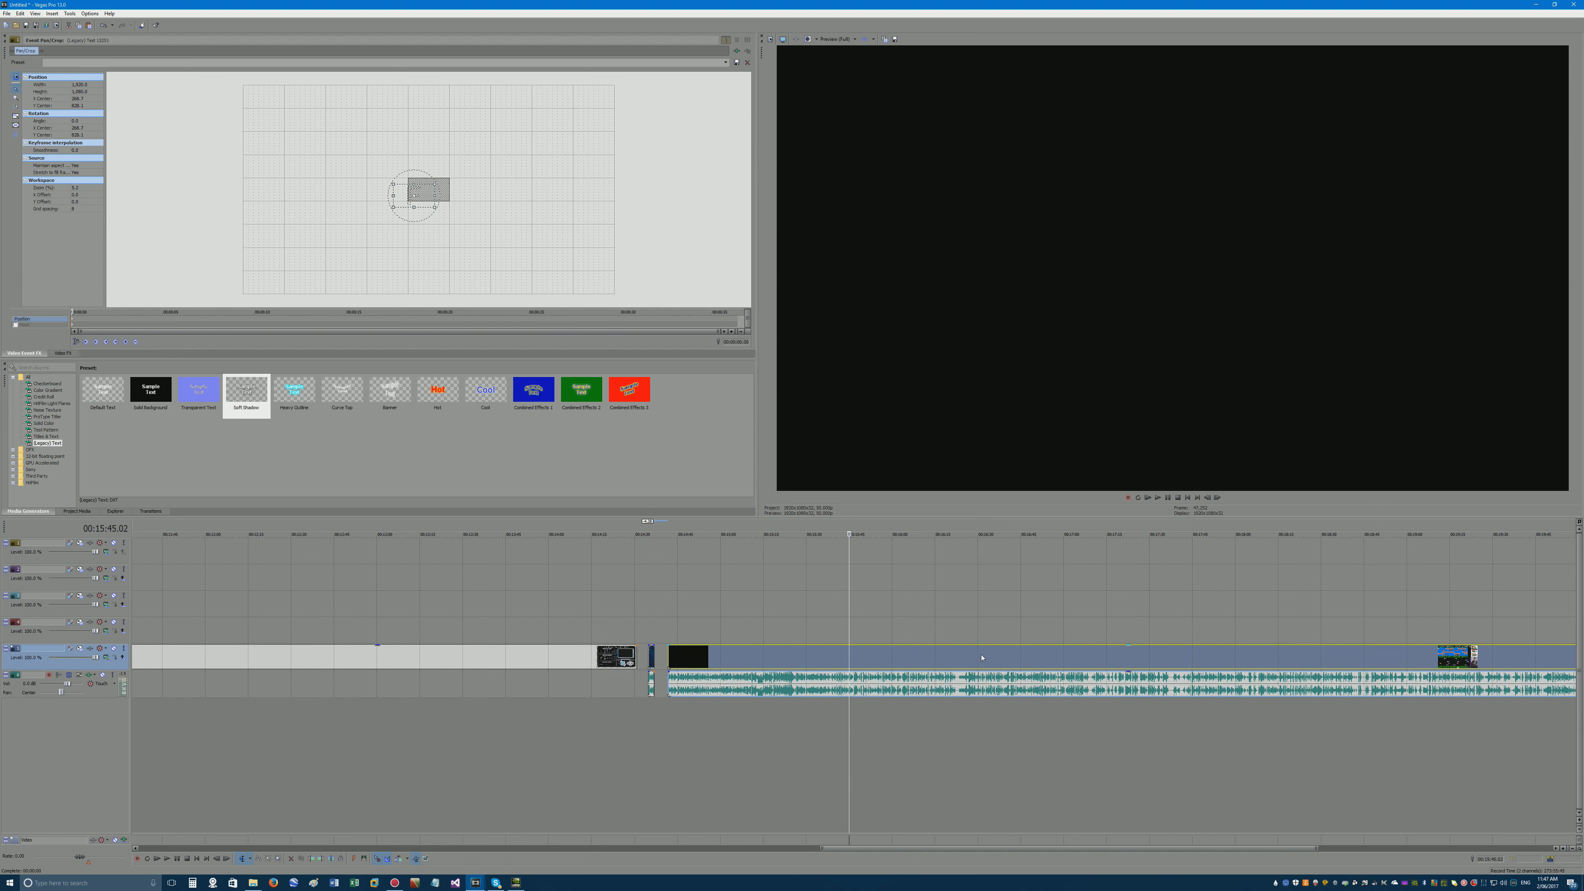
click(857, 657)
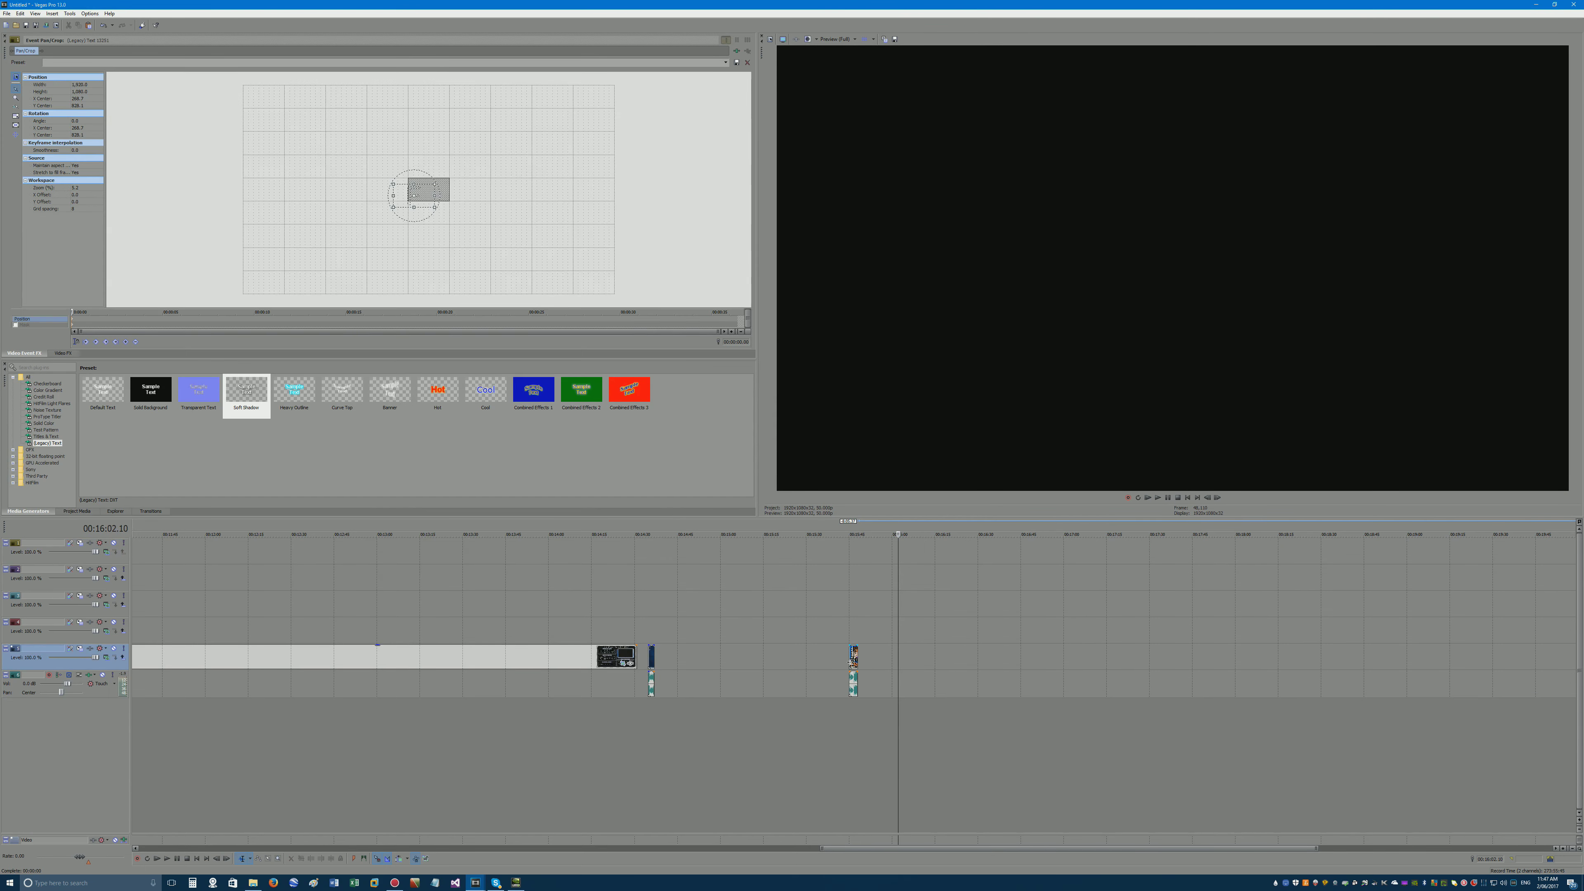
drag(853, 660, 658, 658)
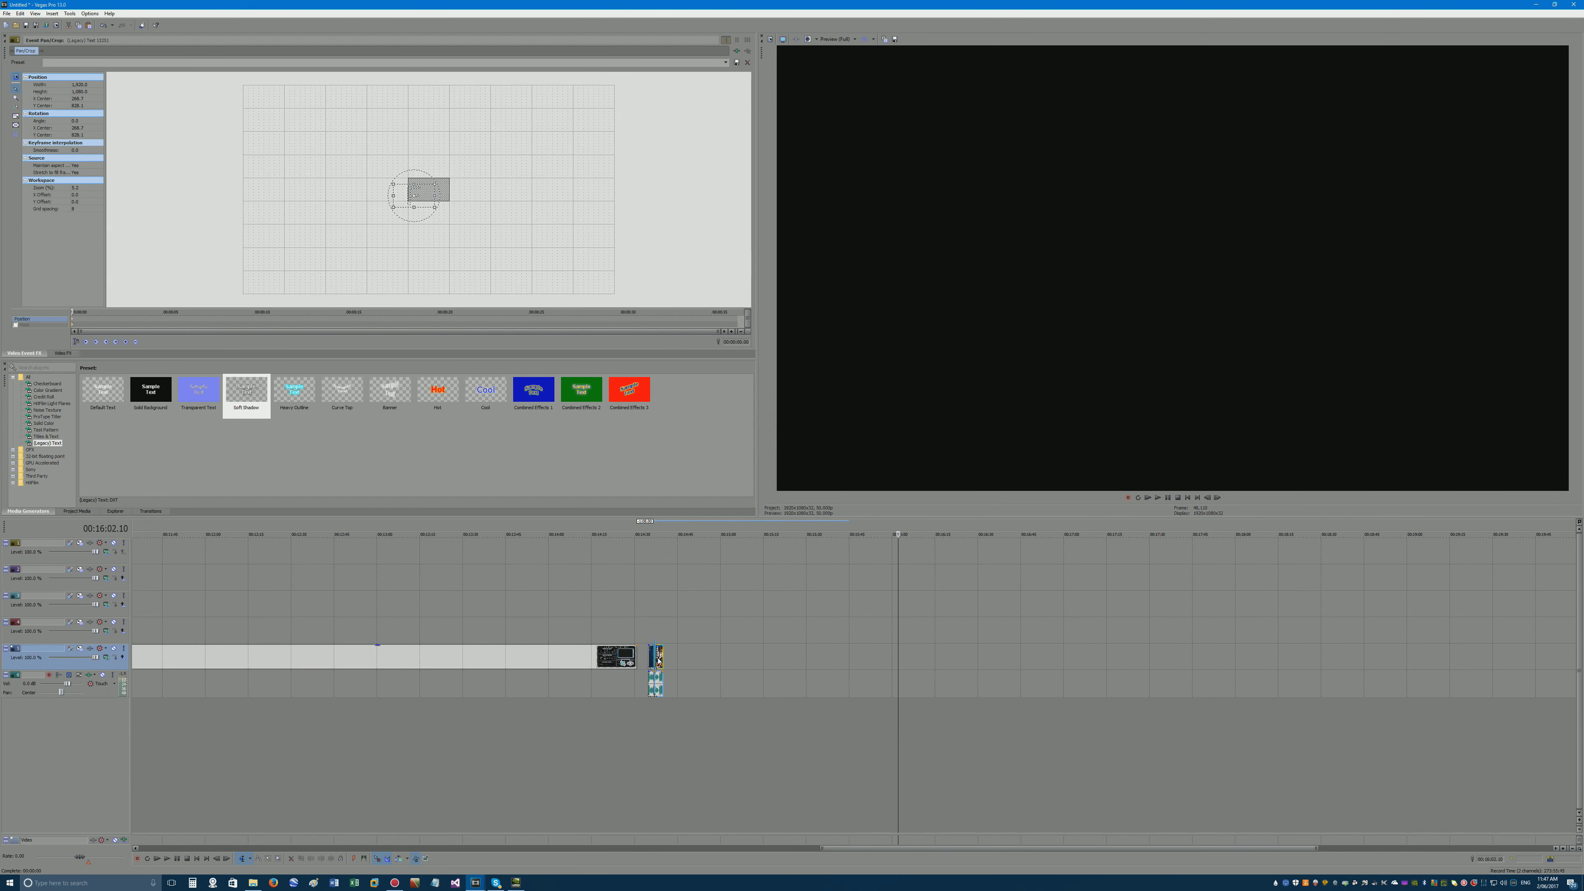
scroll(658, 658, up, 8)
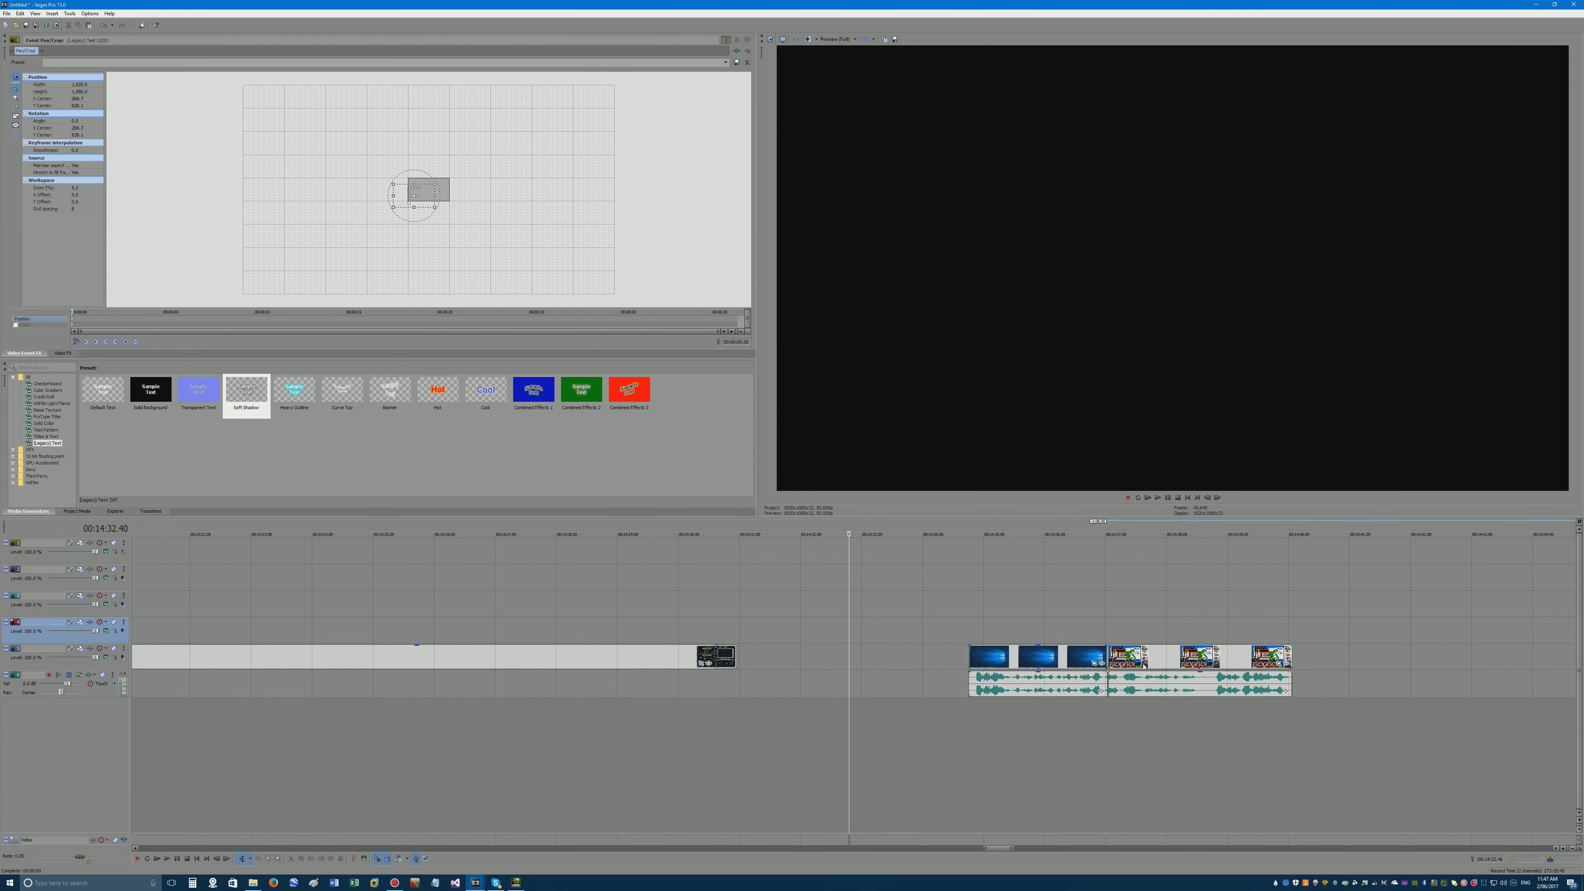
drag(1144, 666, 1105, 665)
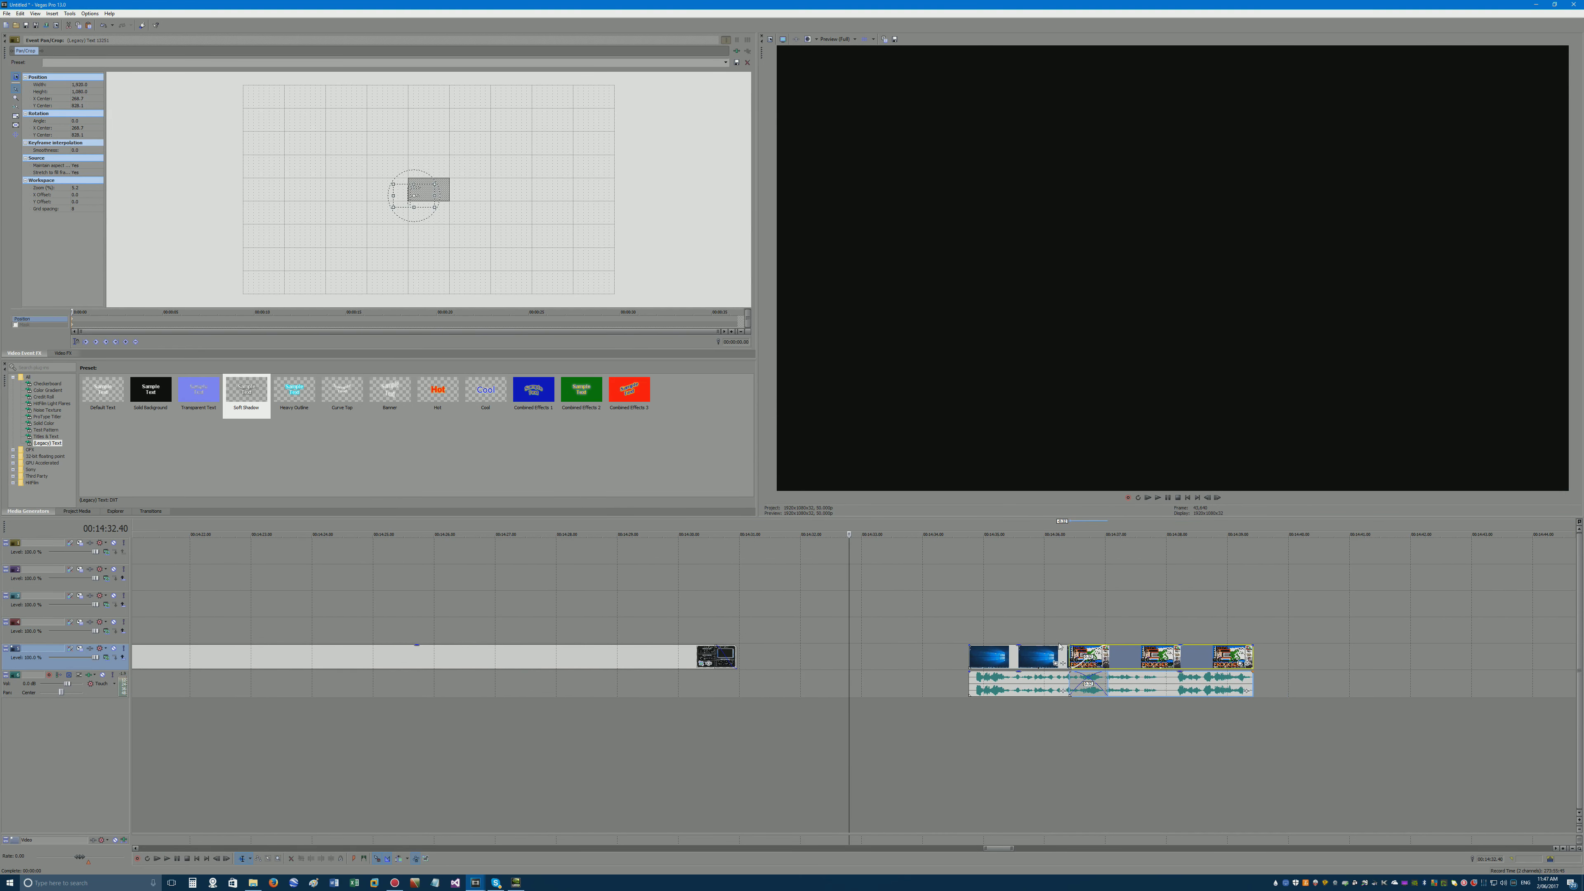
Paste copies of the desktop clip and the Frogger clip after the first pair, each overlapping the end of the preceding clip.
click(1011, 629)
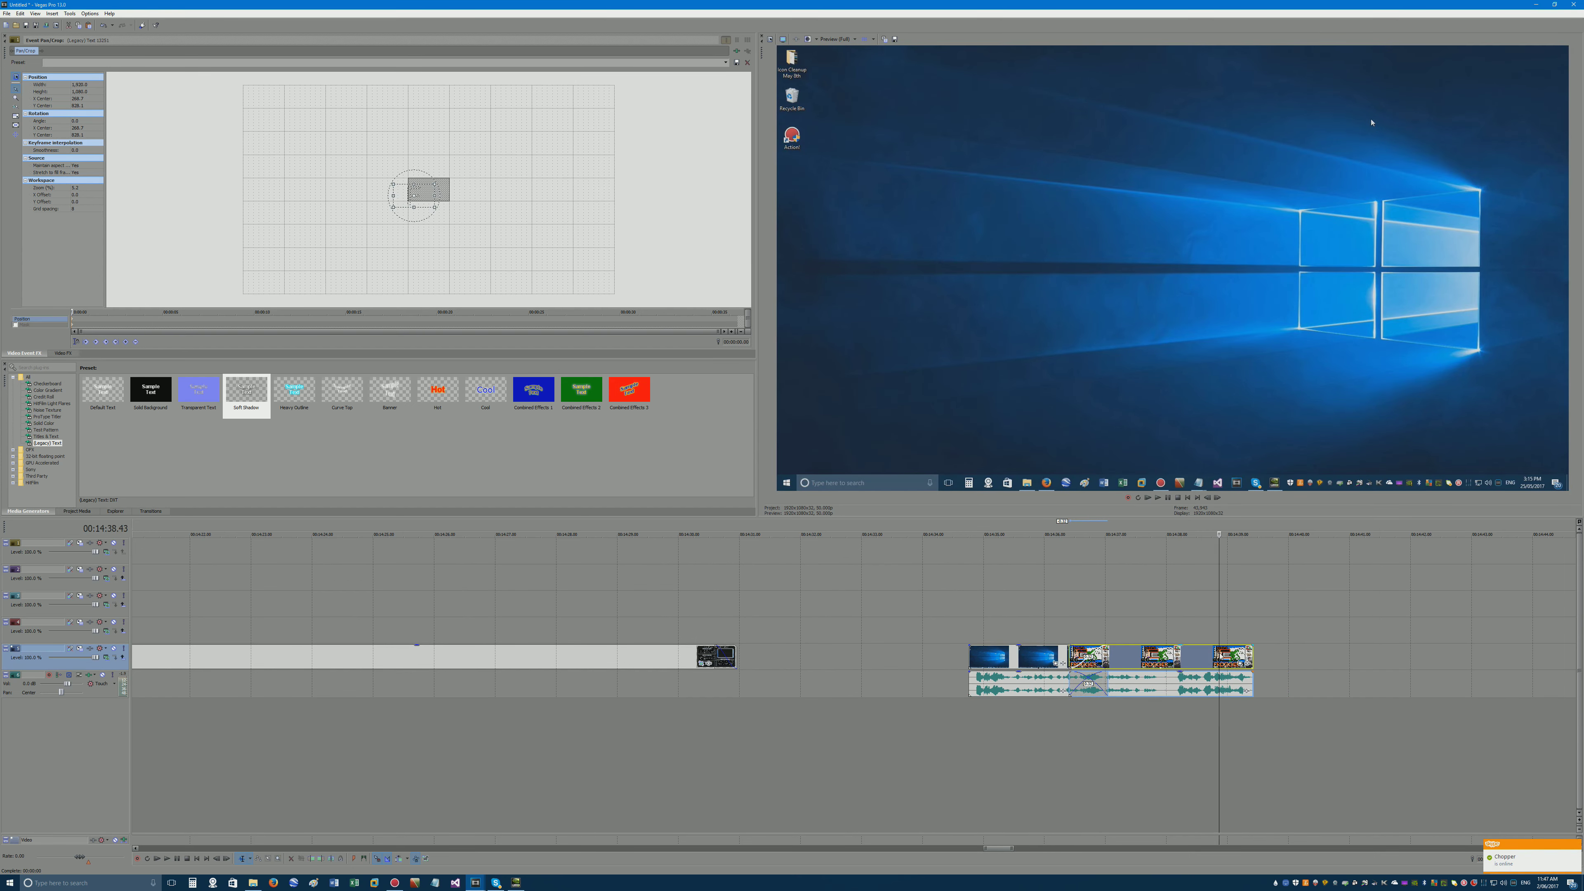
key(ctrl+v)
click(1163, 655)
click(1332, 652)
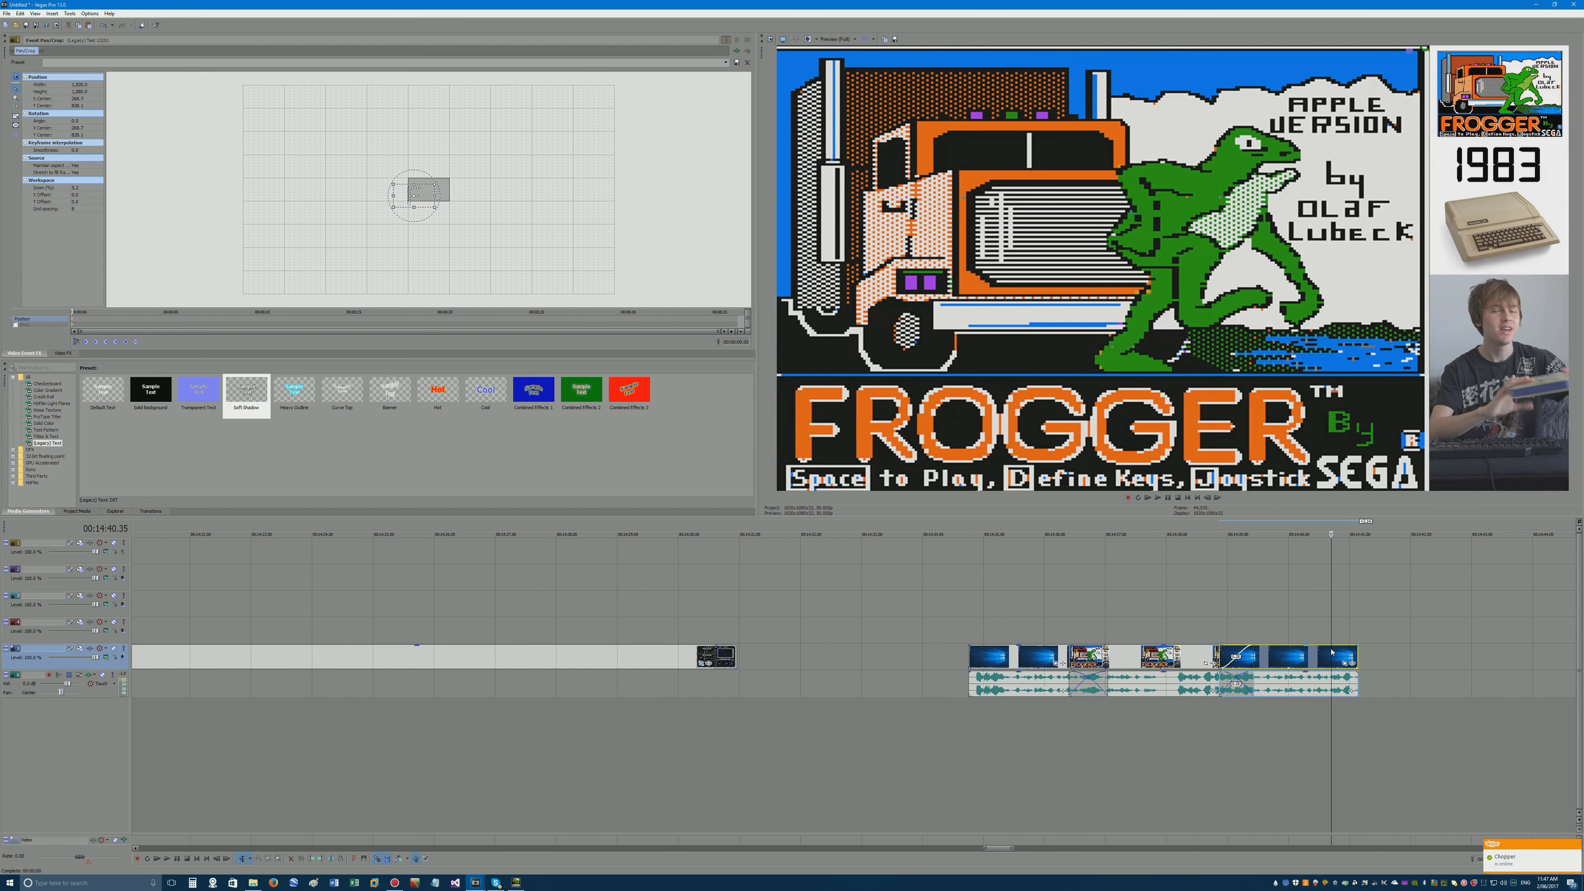
key(ctrl+v)
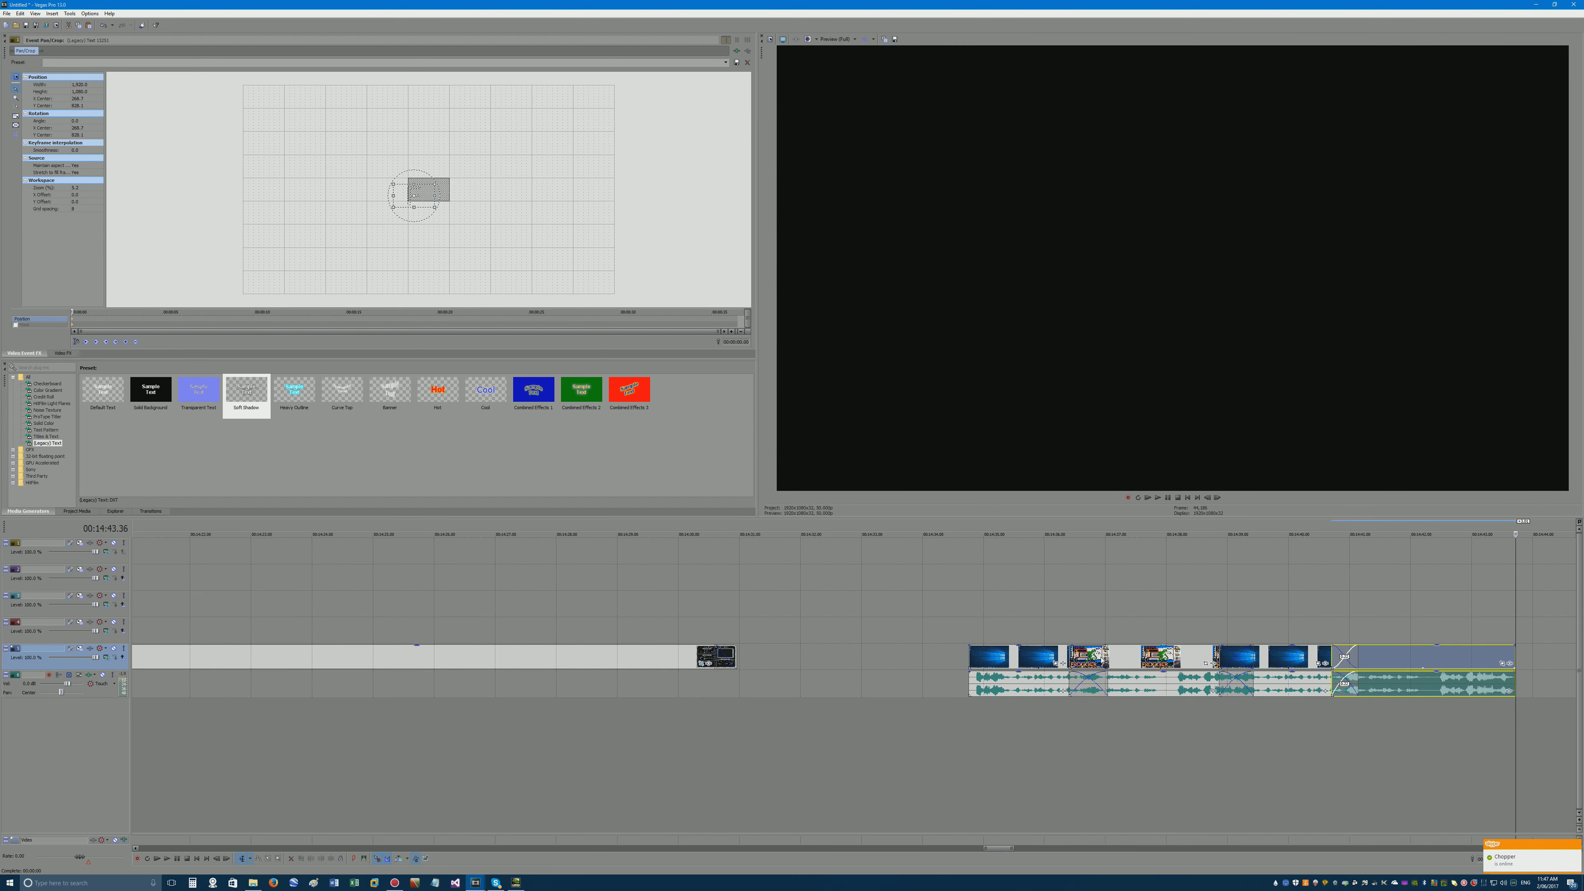
Set the loop region to span all four overlapping desktop and Frogger clips.
click(991, 594)
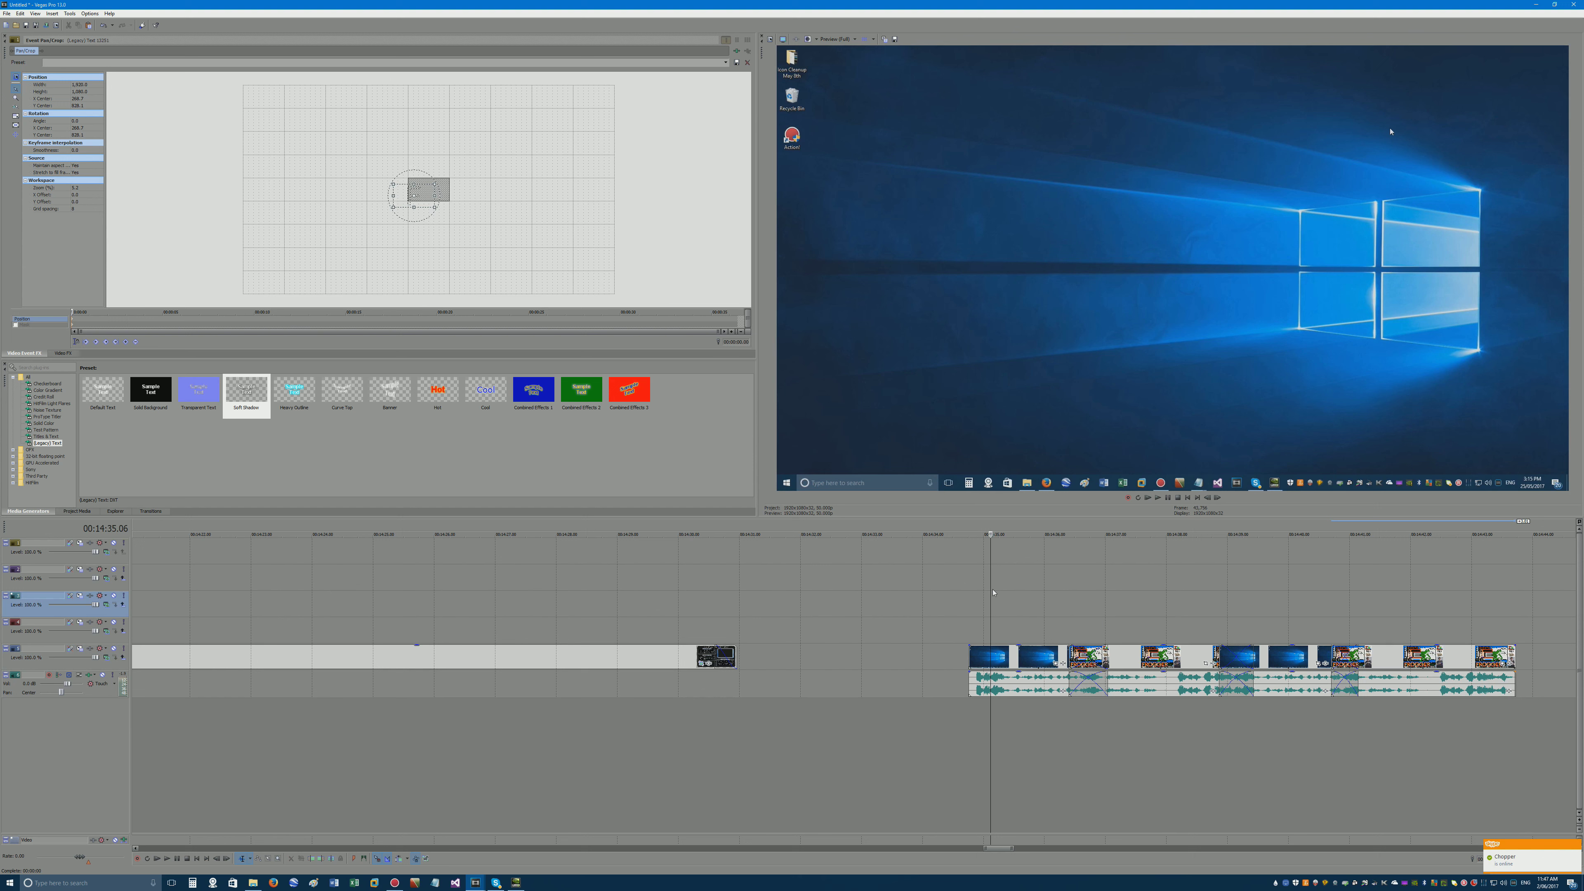
drag(969, 552, 1545, 514)
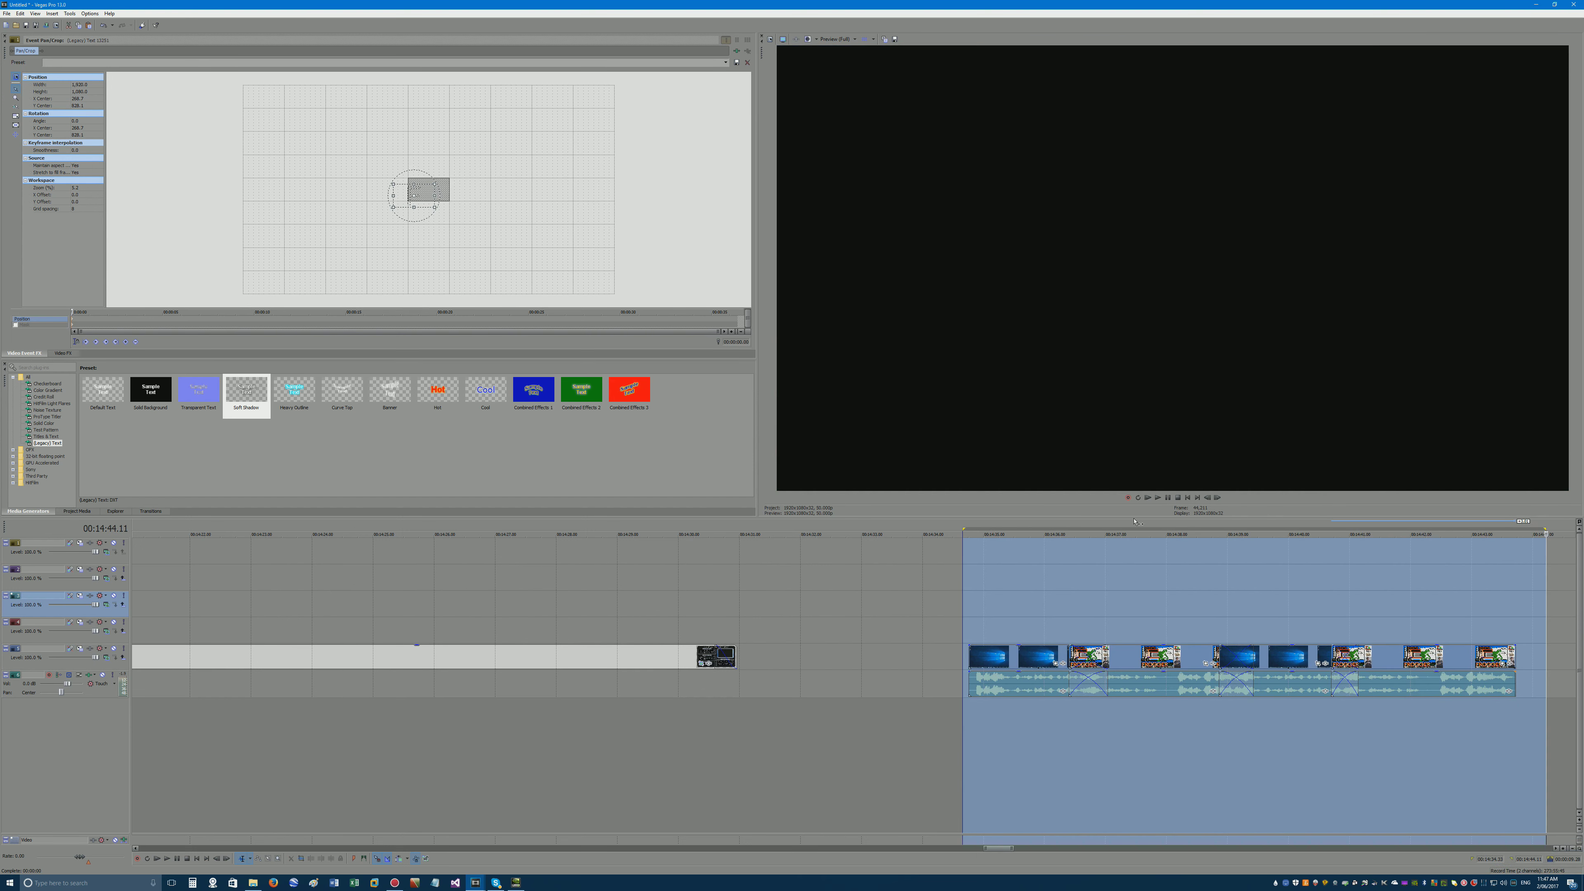
click(1049, 568)
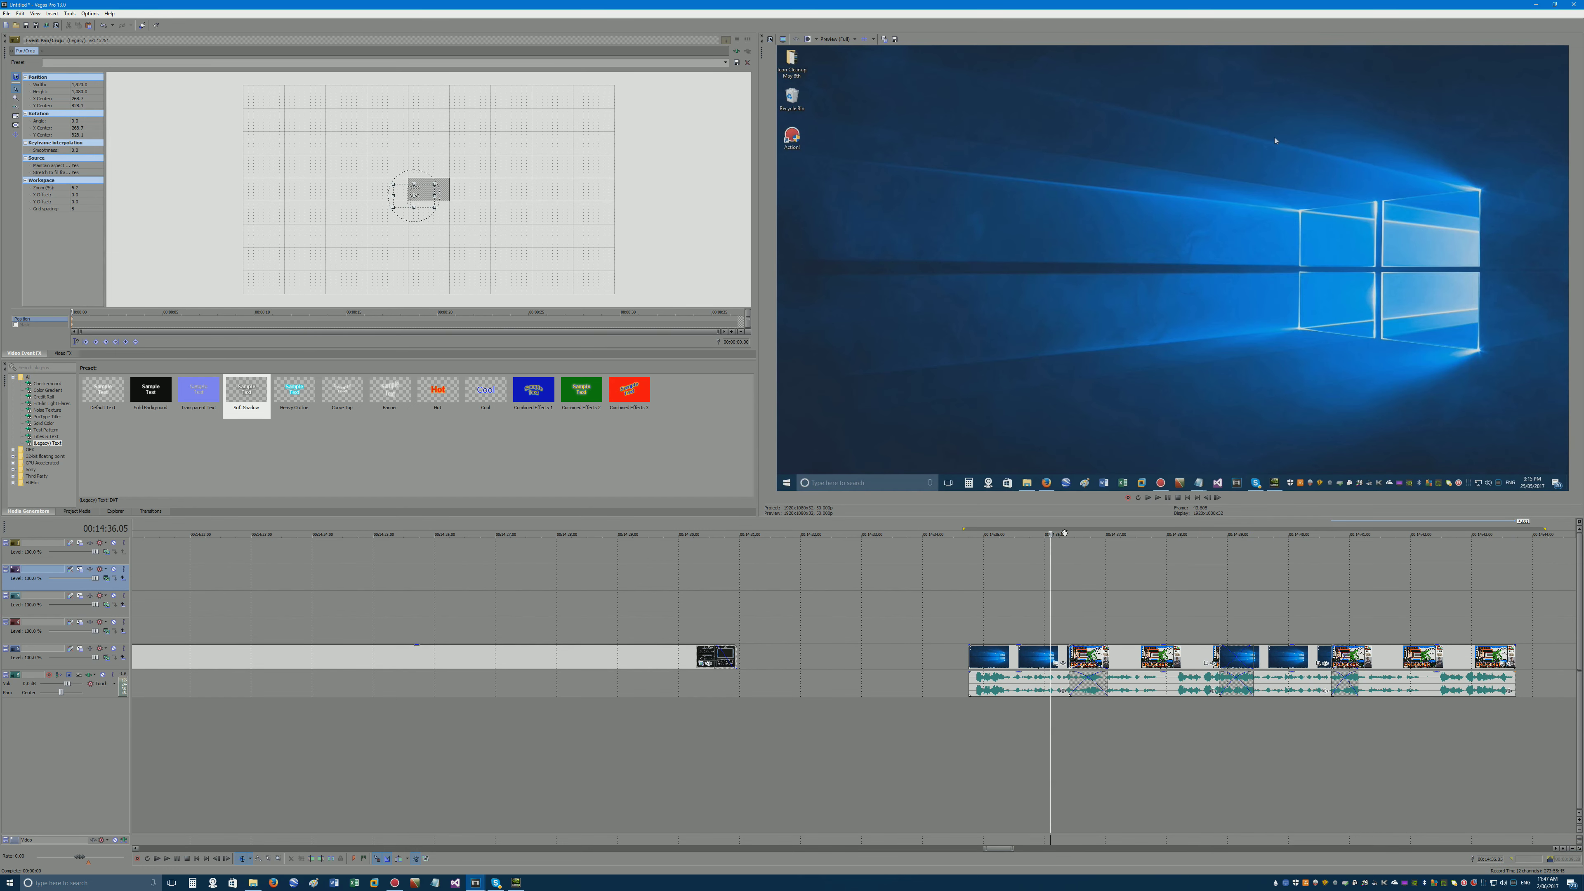
Render only the loop region to a Video for Windows AVI file named thingy.
click(6, 13)
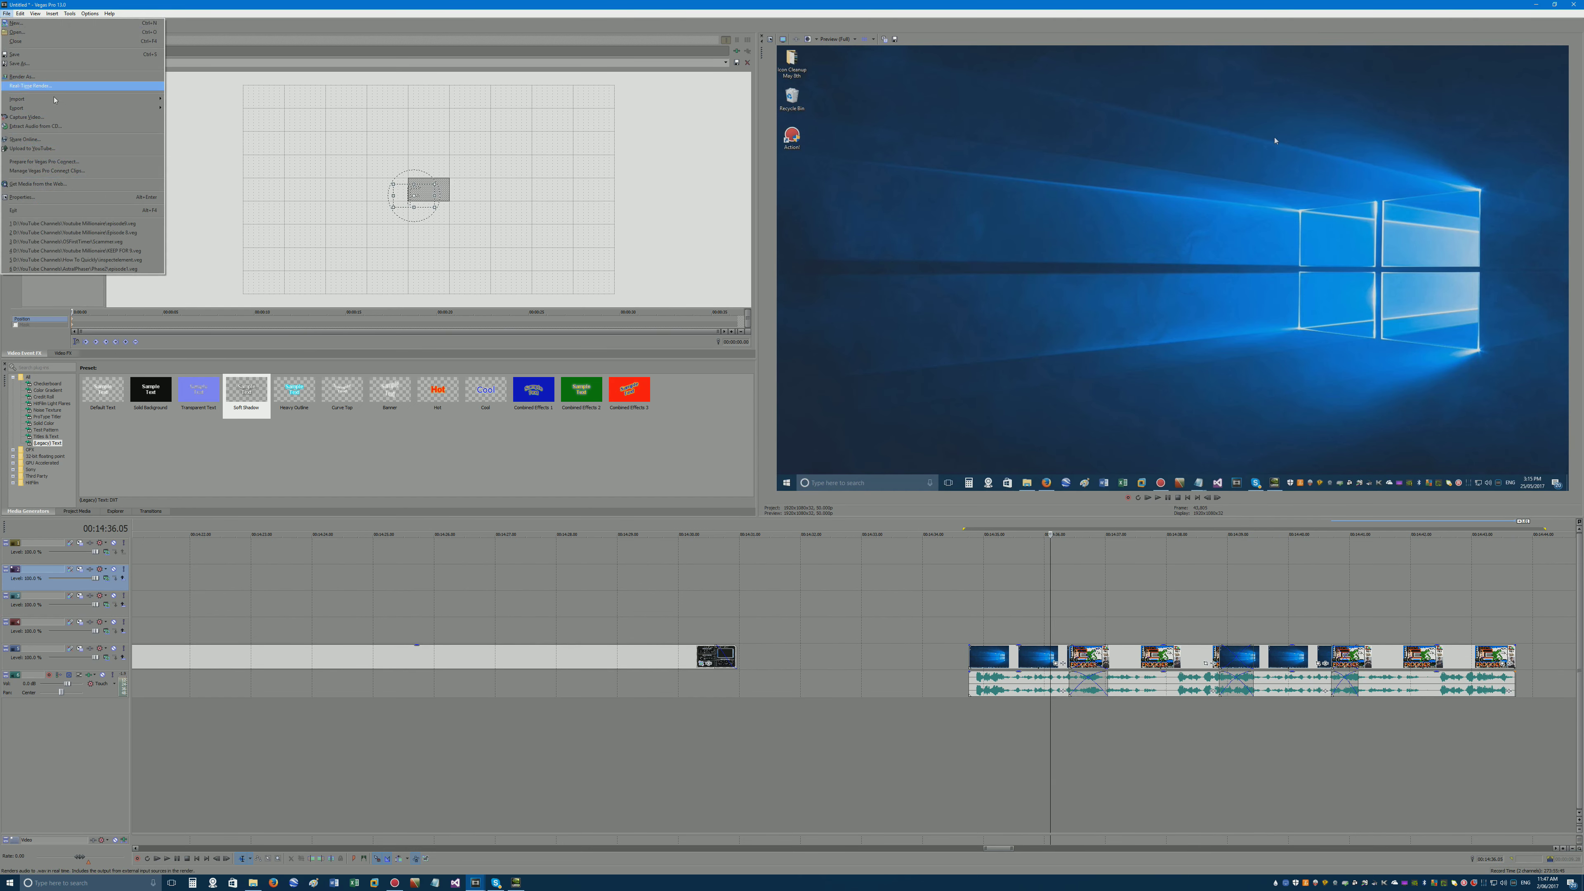
click(24, 77)
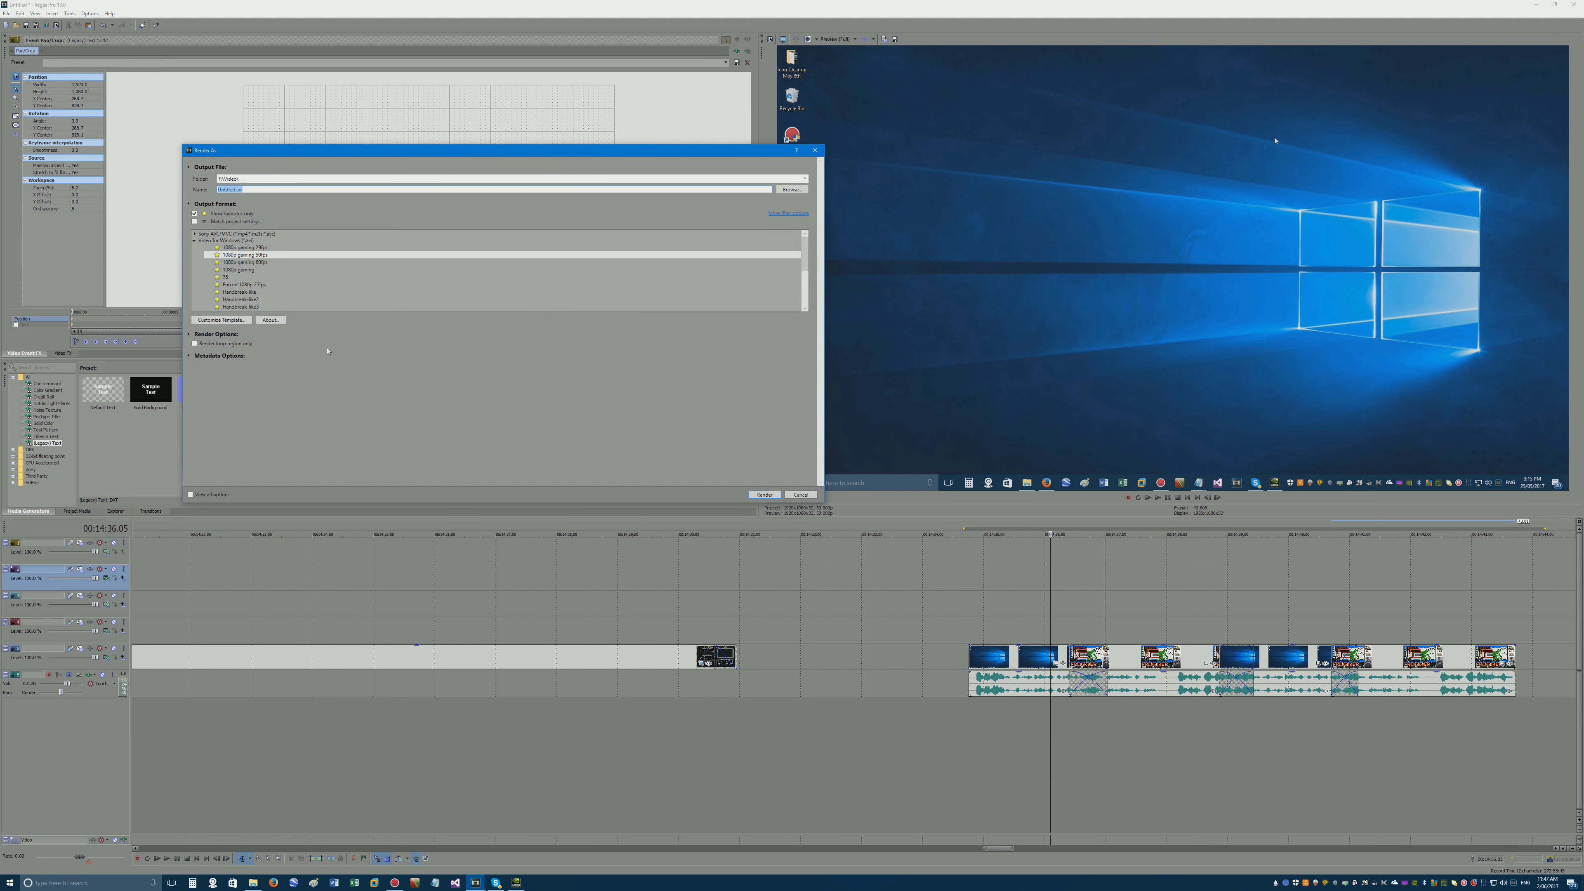
click(235, 190)
double_click(234, 190)
text(r)
click(773, 495)
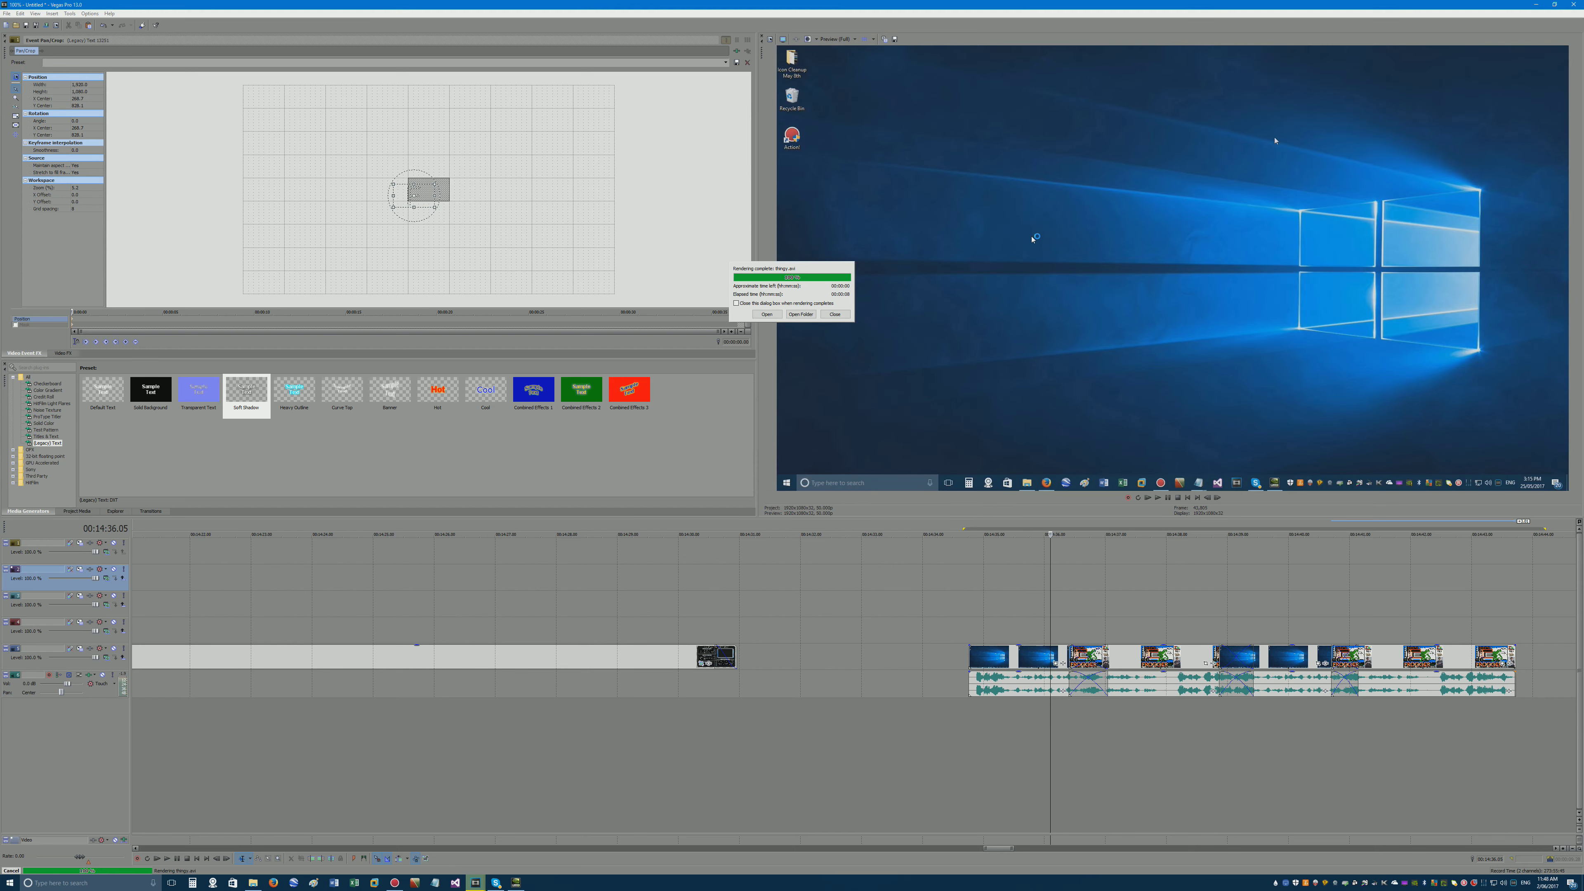
Open the output folder and play the rendered thingy.avi to check the crossfaded clips.
click(810, 314)
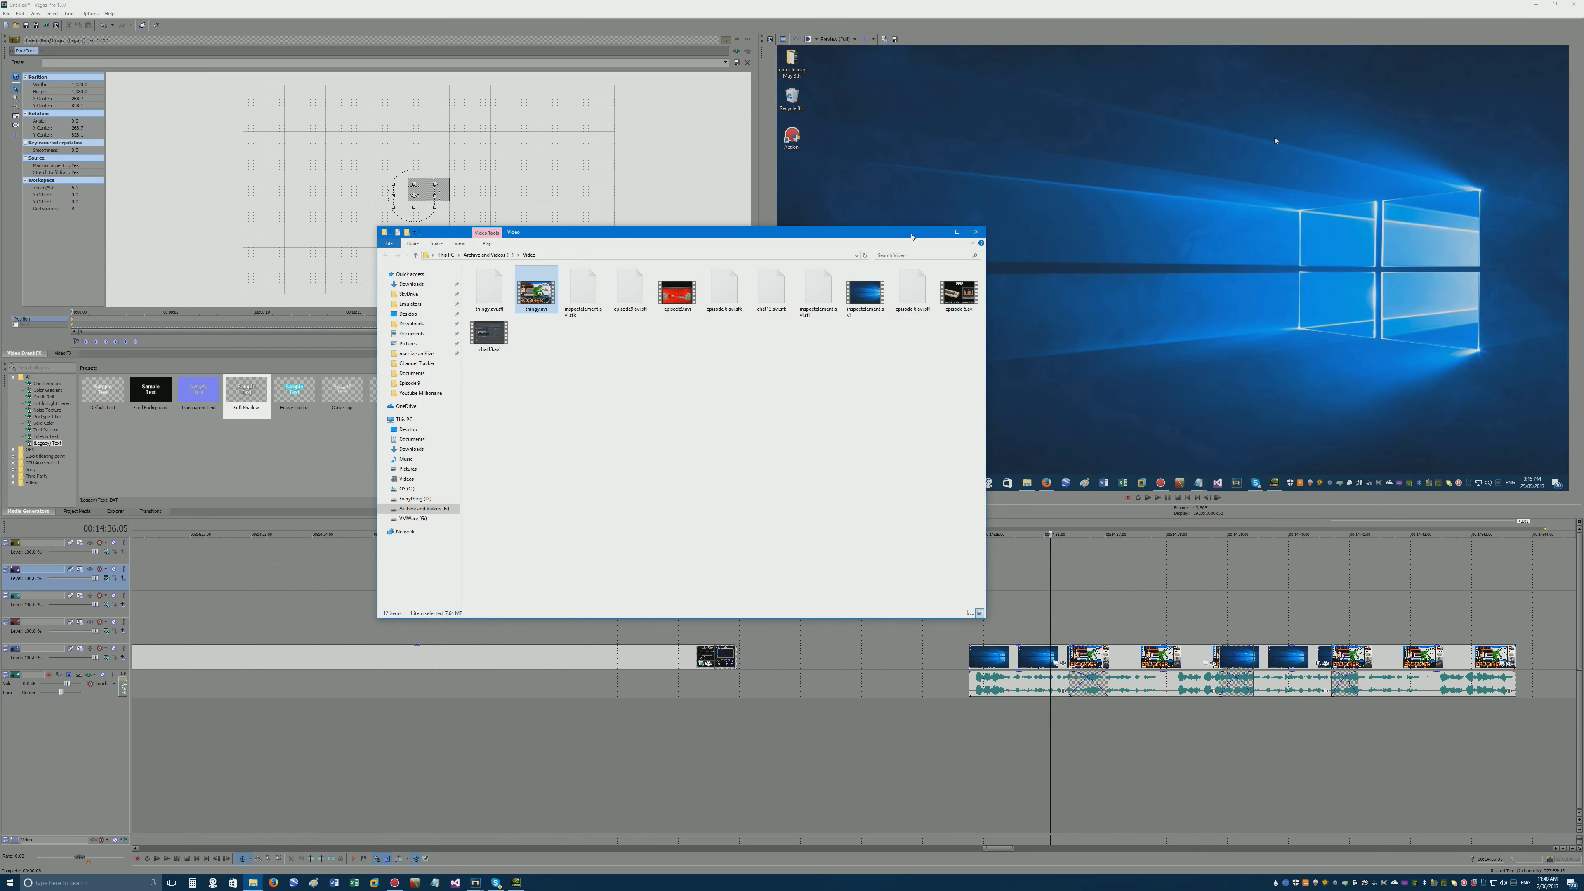
drag(901, 233, 849, 334)
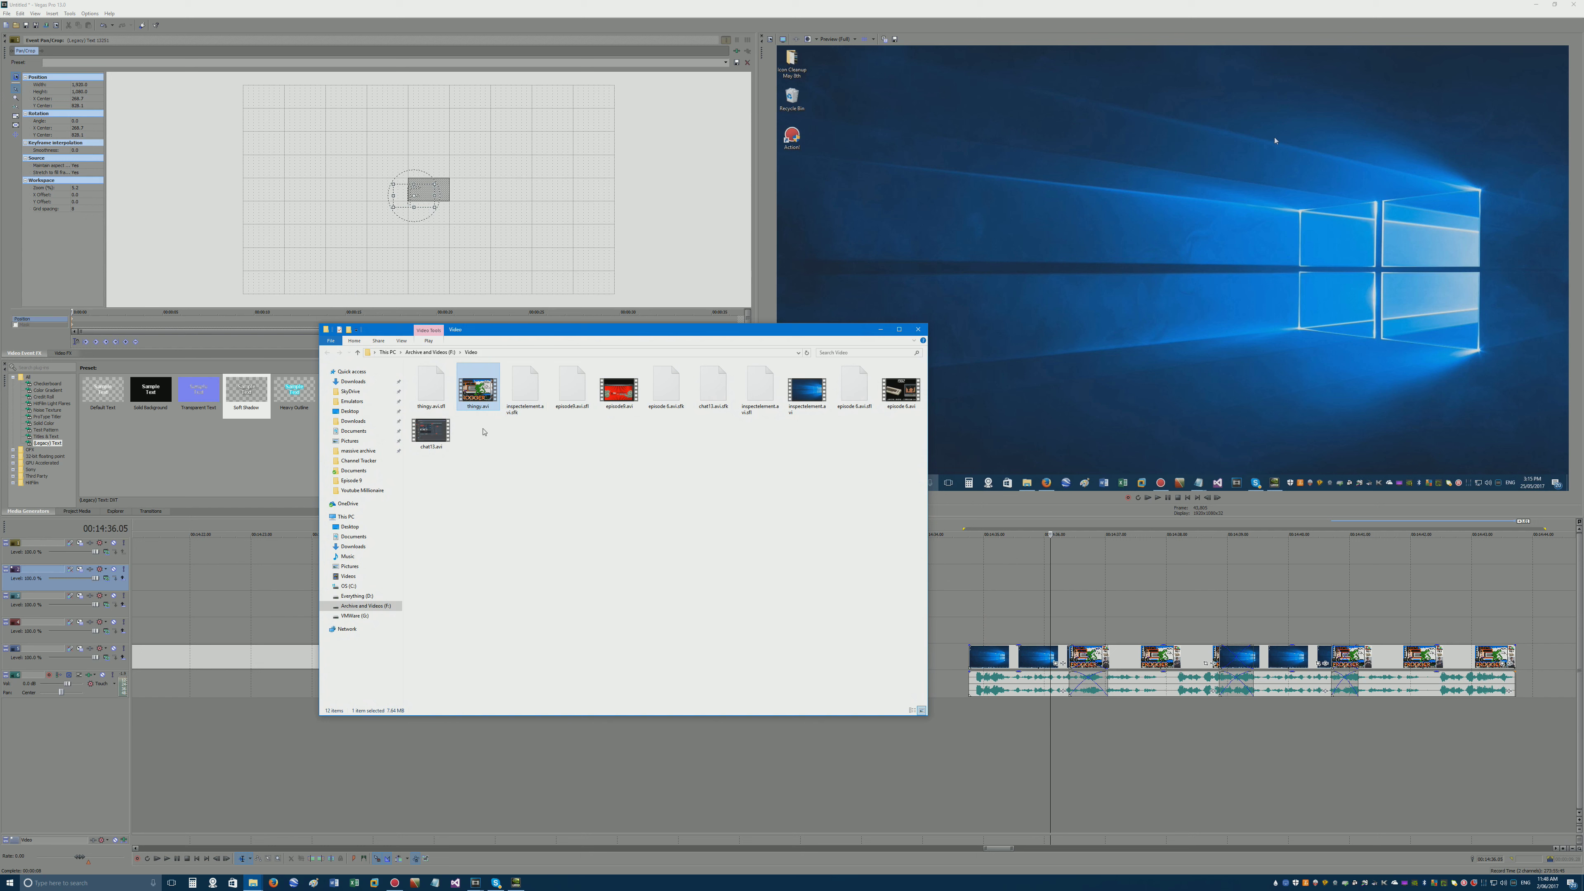
double_click(485, 387)
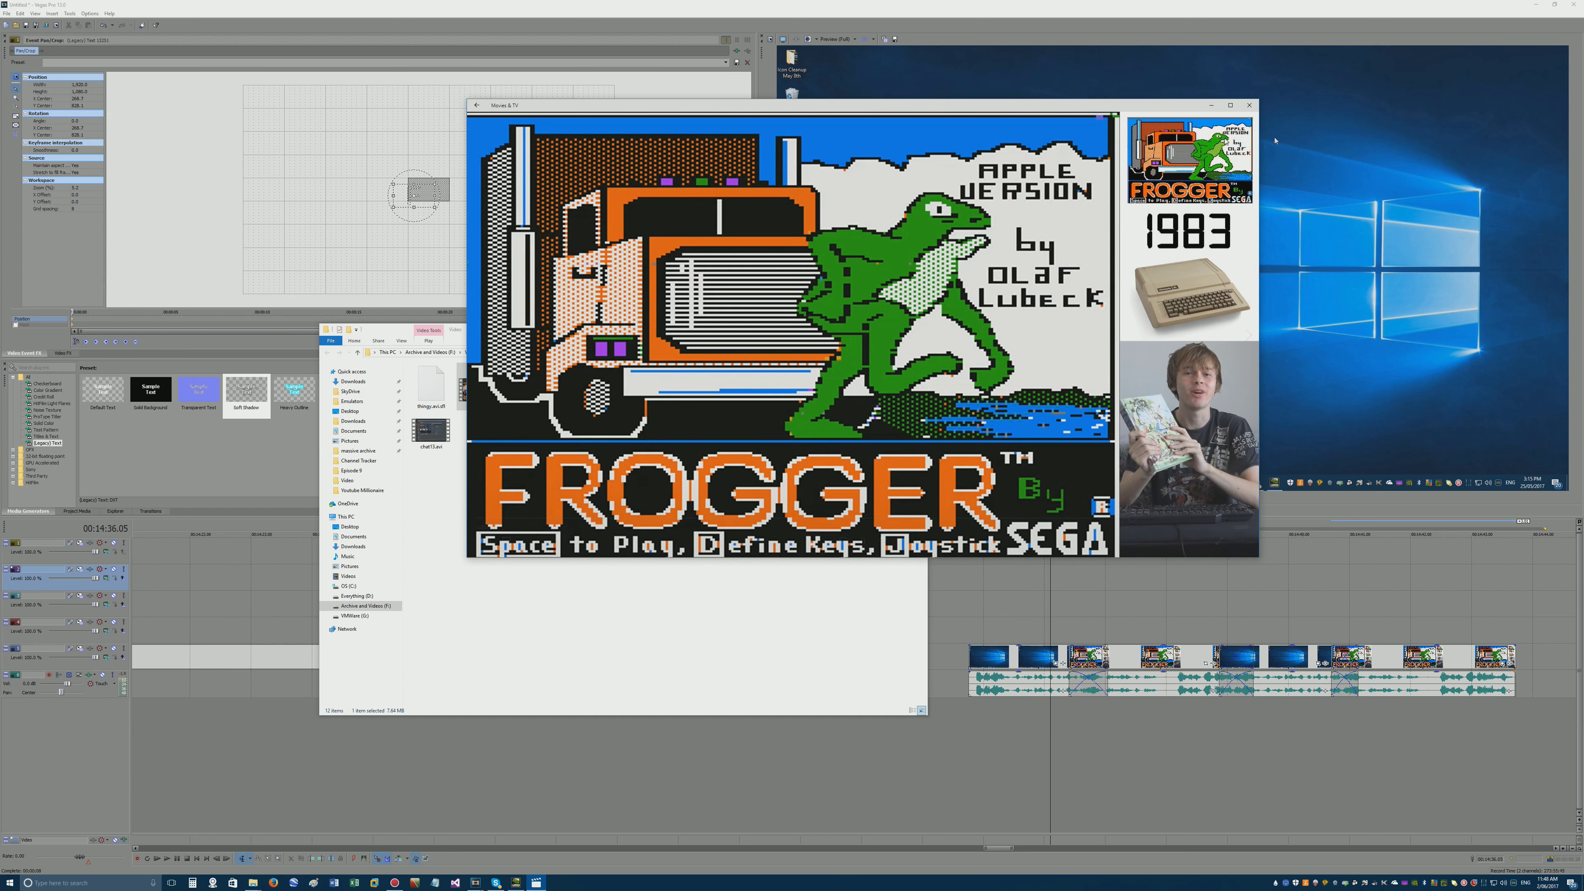
key(alt+F4)
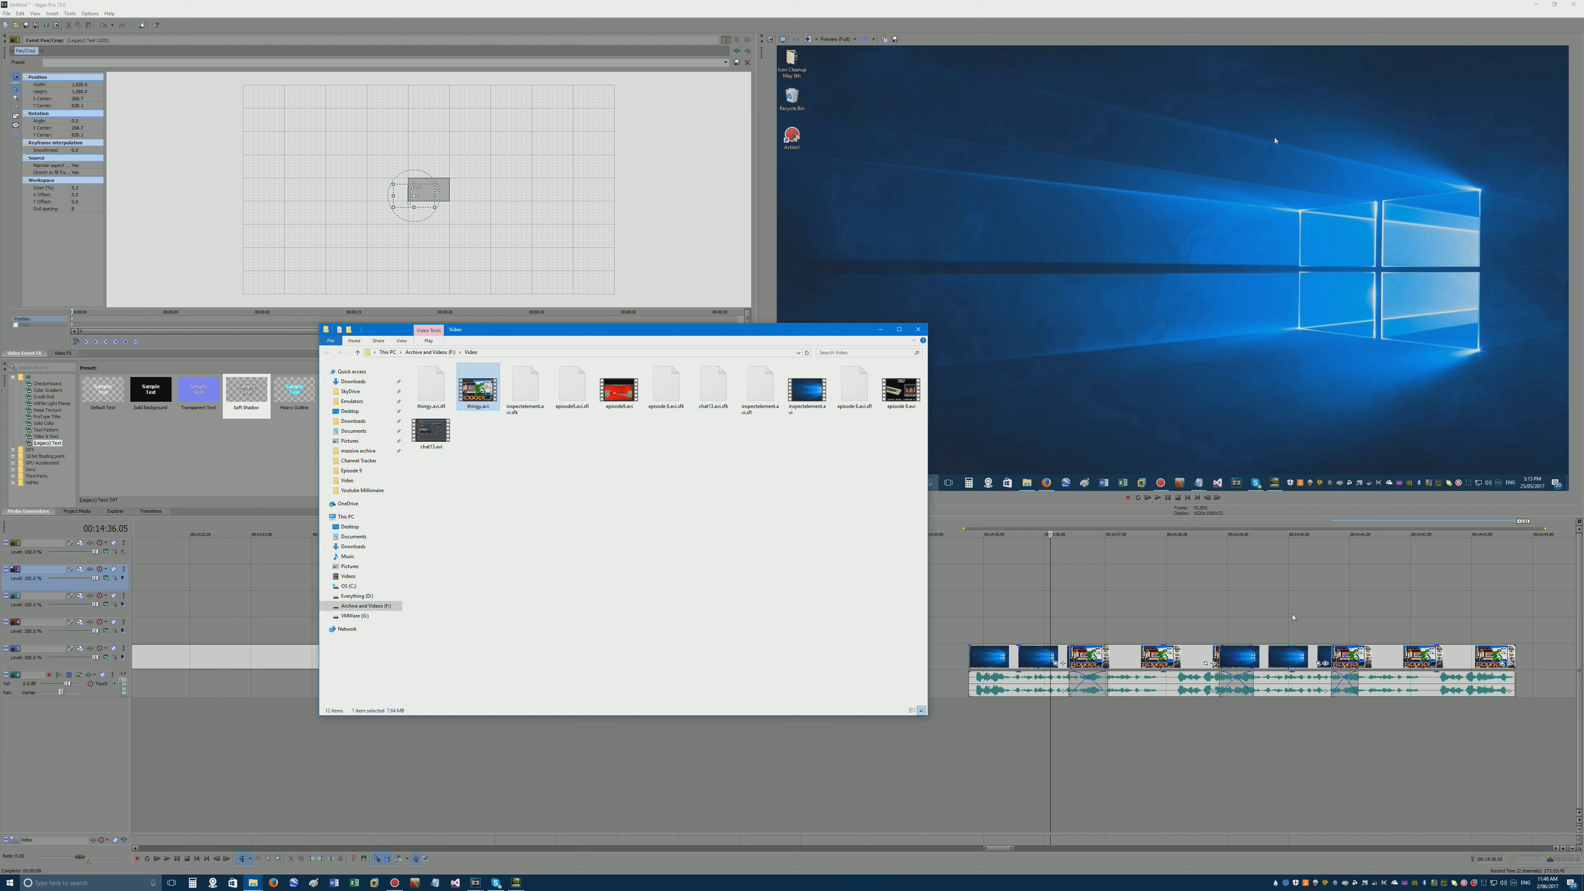
Move the text event from the start of the top track over the crossfaded clips and trim both ends to just beyond them.
click(1023, 614)
scroll(469, 638, down, 10)
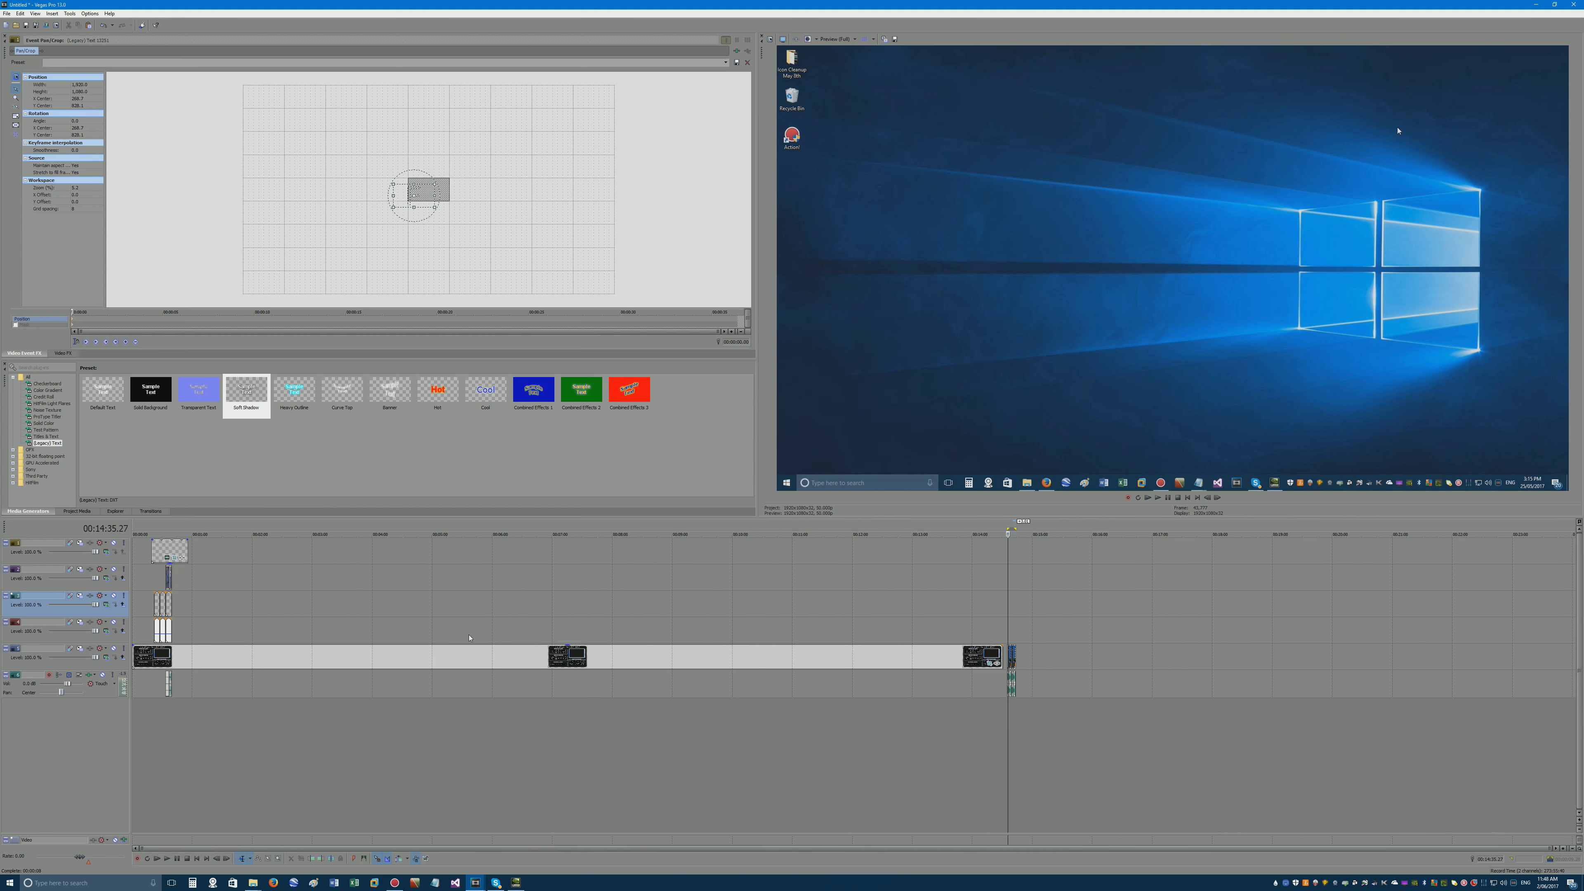
click(160, 549)
drag(168, 550, 1010, 549)
scroll(1010, 549, up, 3)
scroll(824, 581, up, 3)
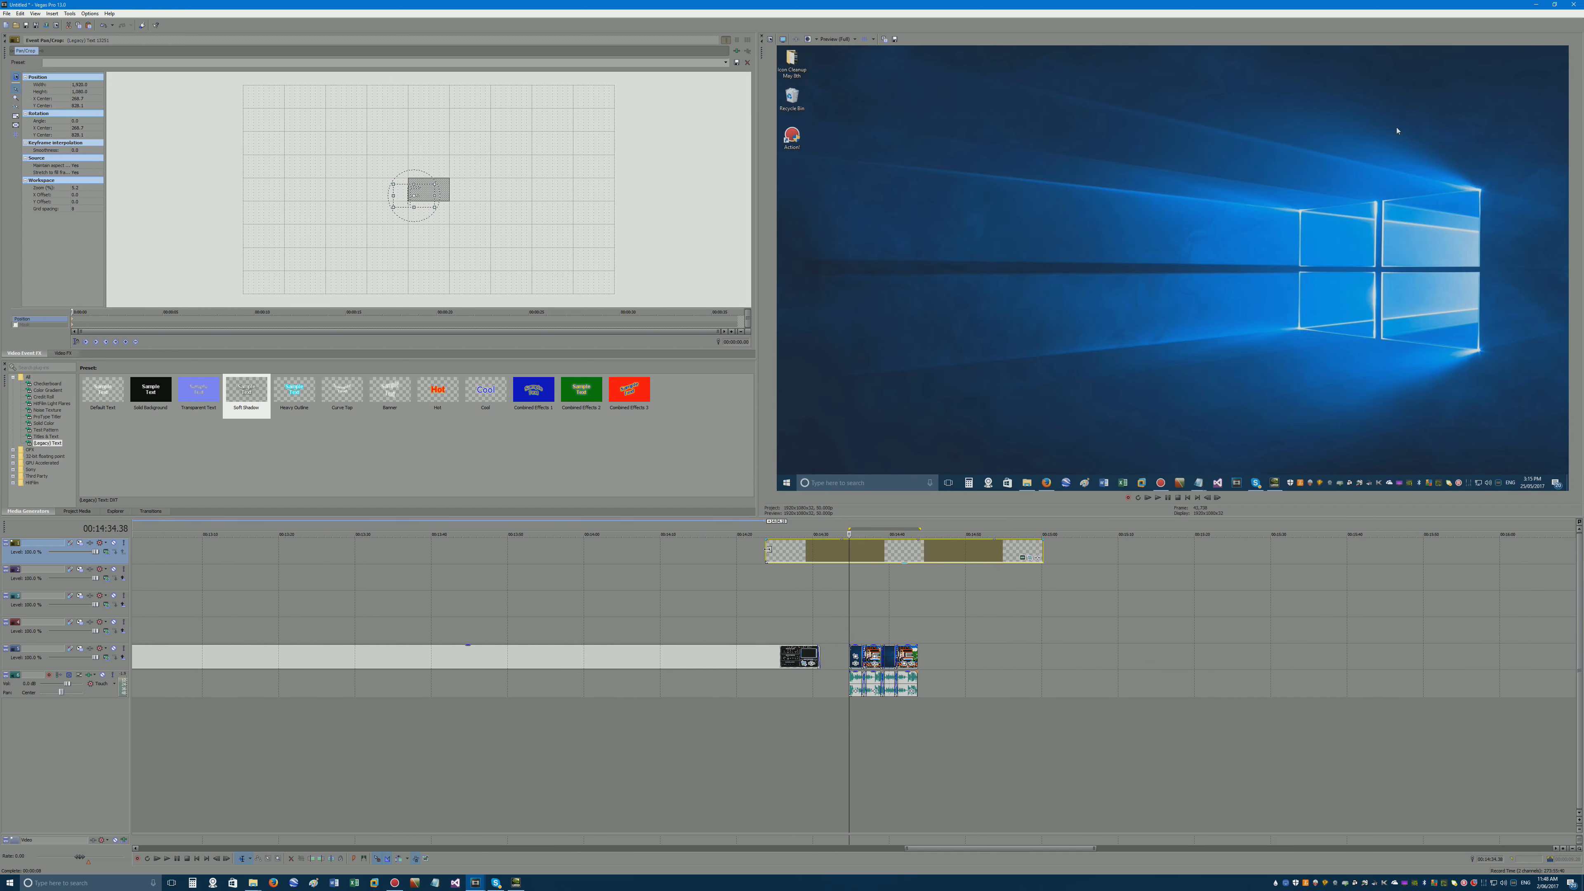
drag(768, 549, 843, 549)
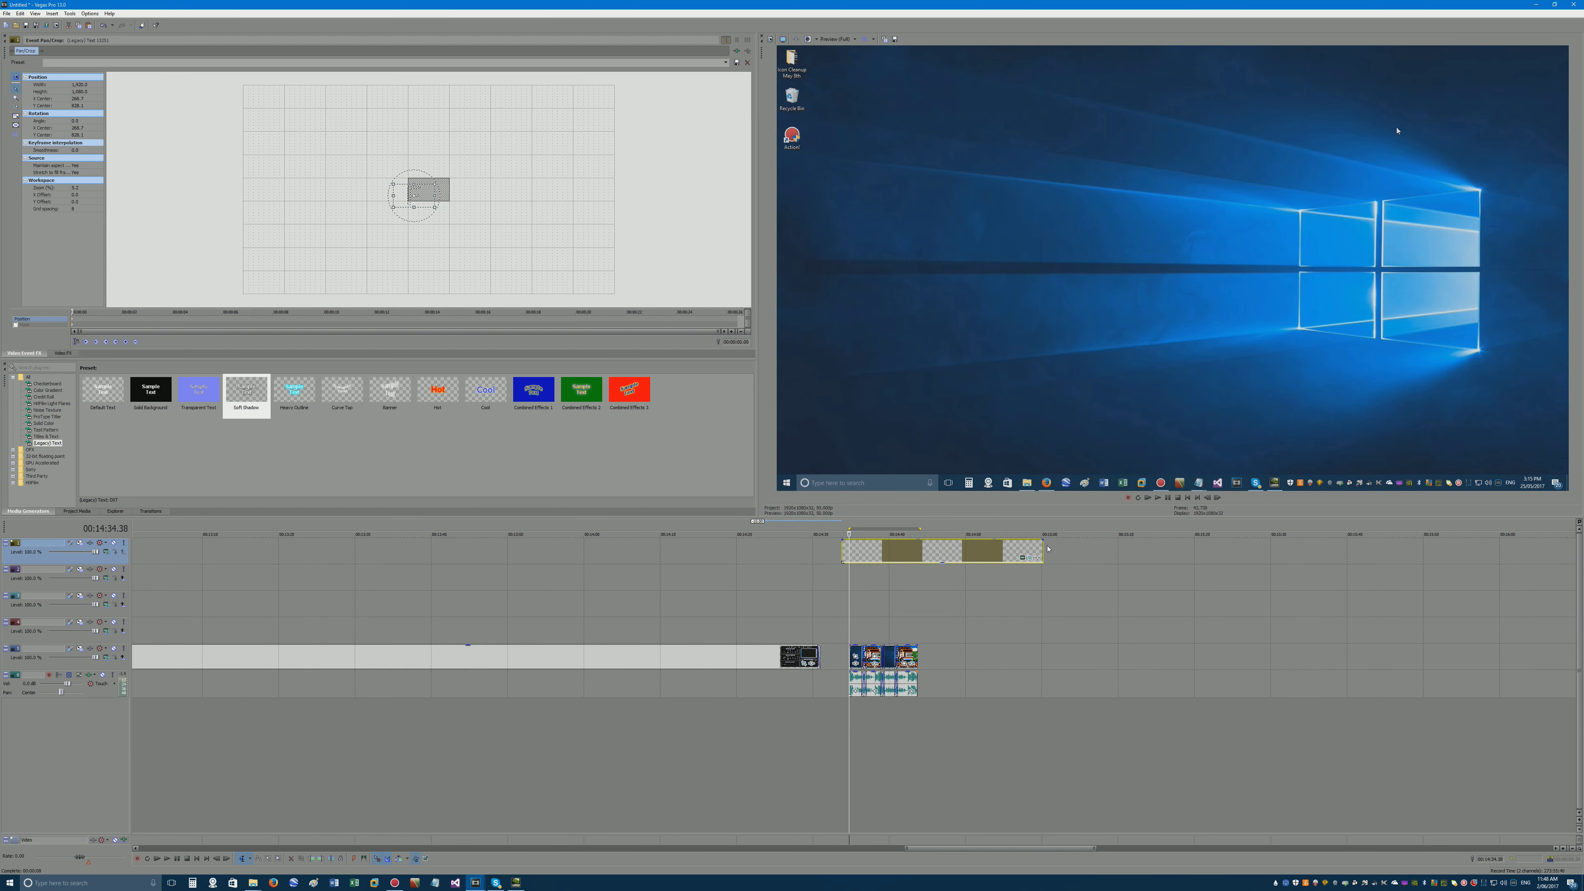
drag(1047, 548, 931, 549)
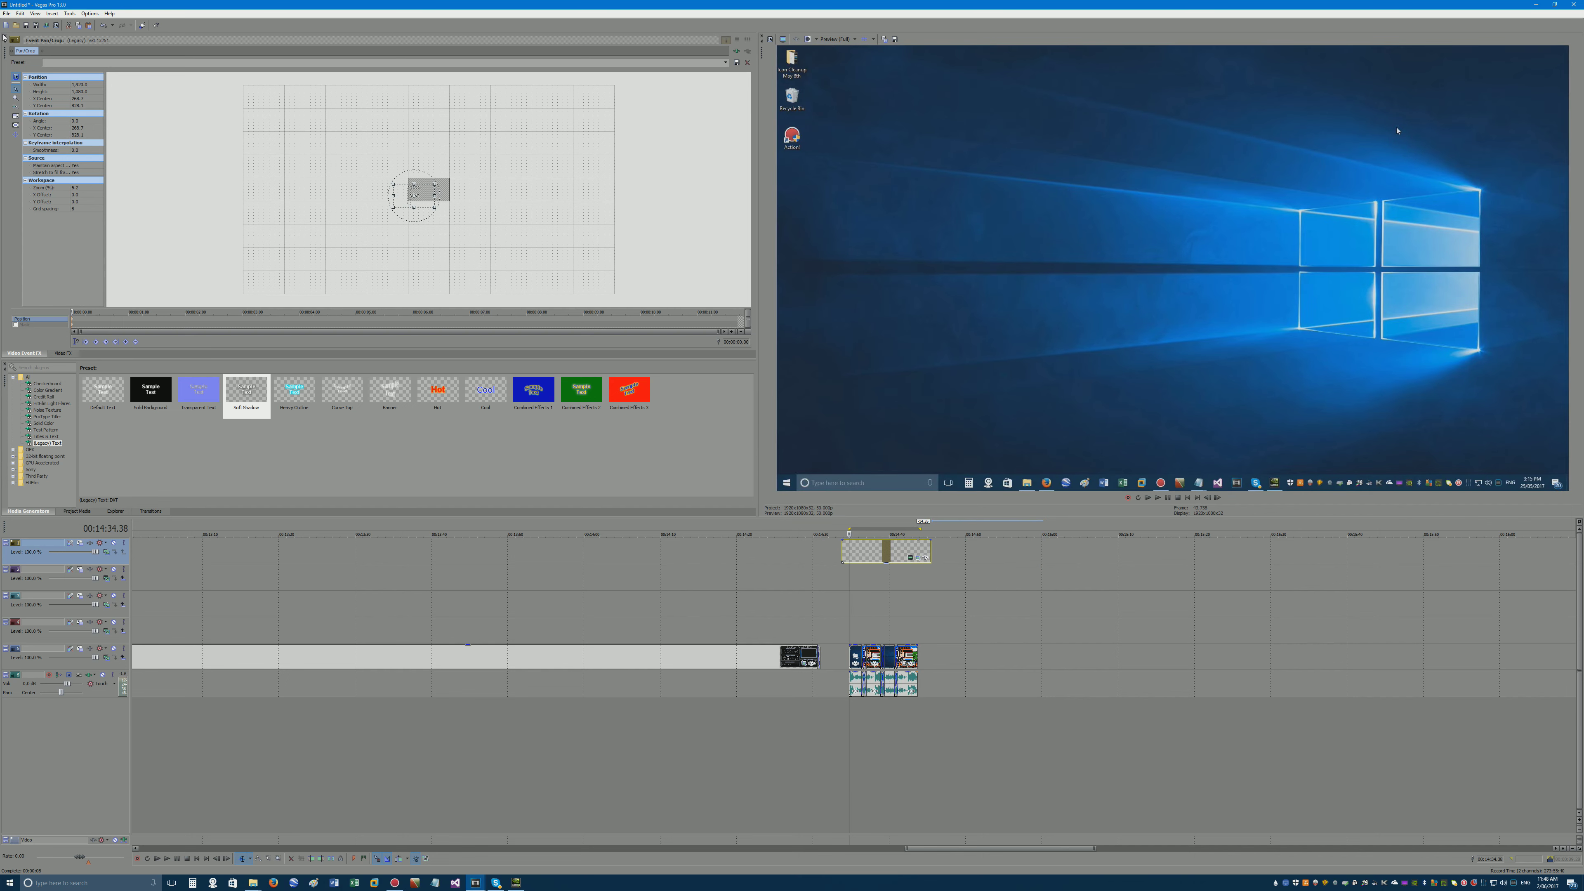
Render the loop region again as thingy2.avi and play the rendered file.
click(7, 13)
click(38, 76)
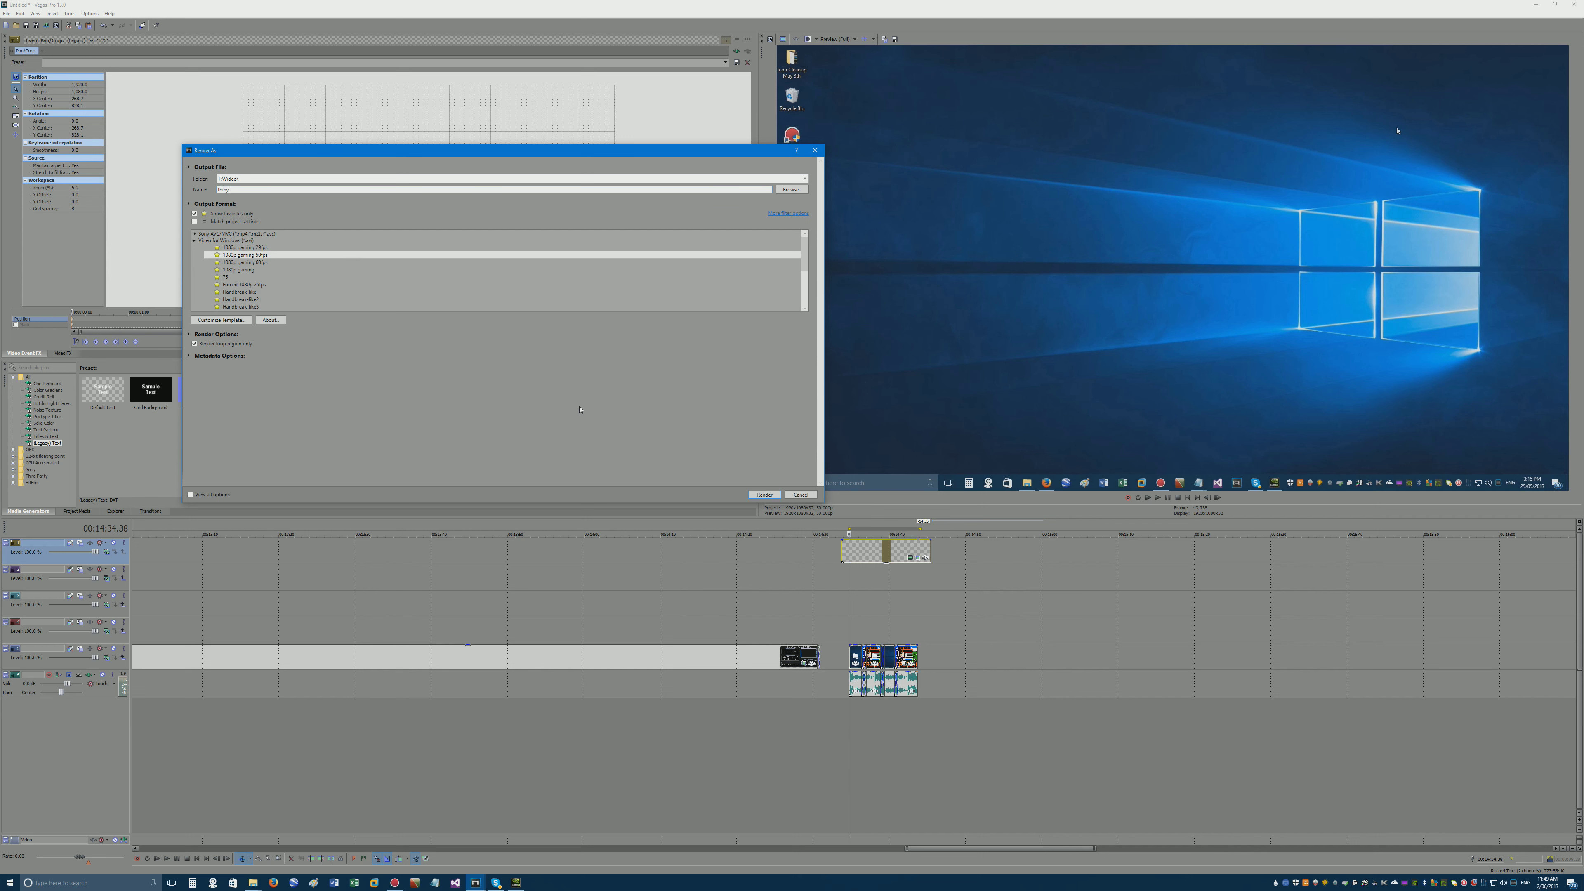
text(2)
key(Return)
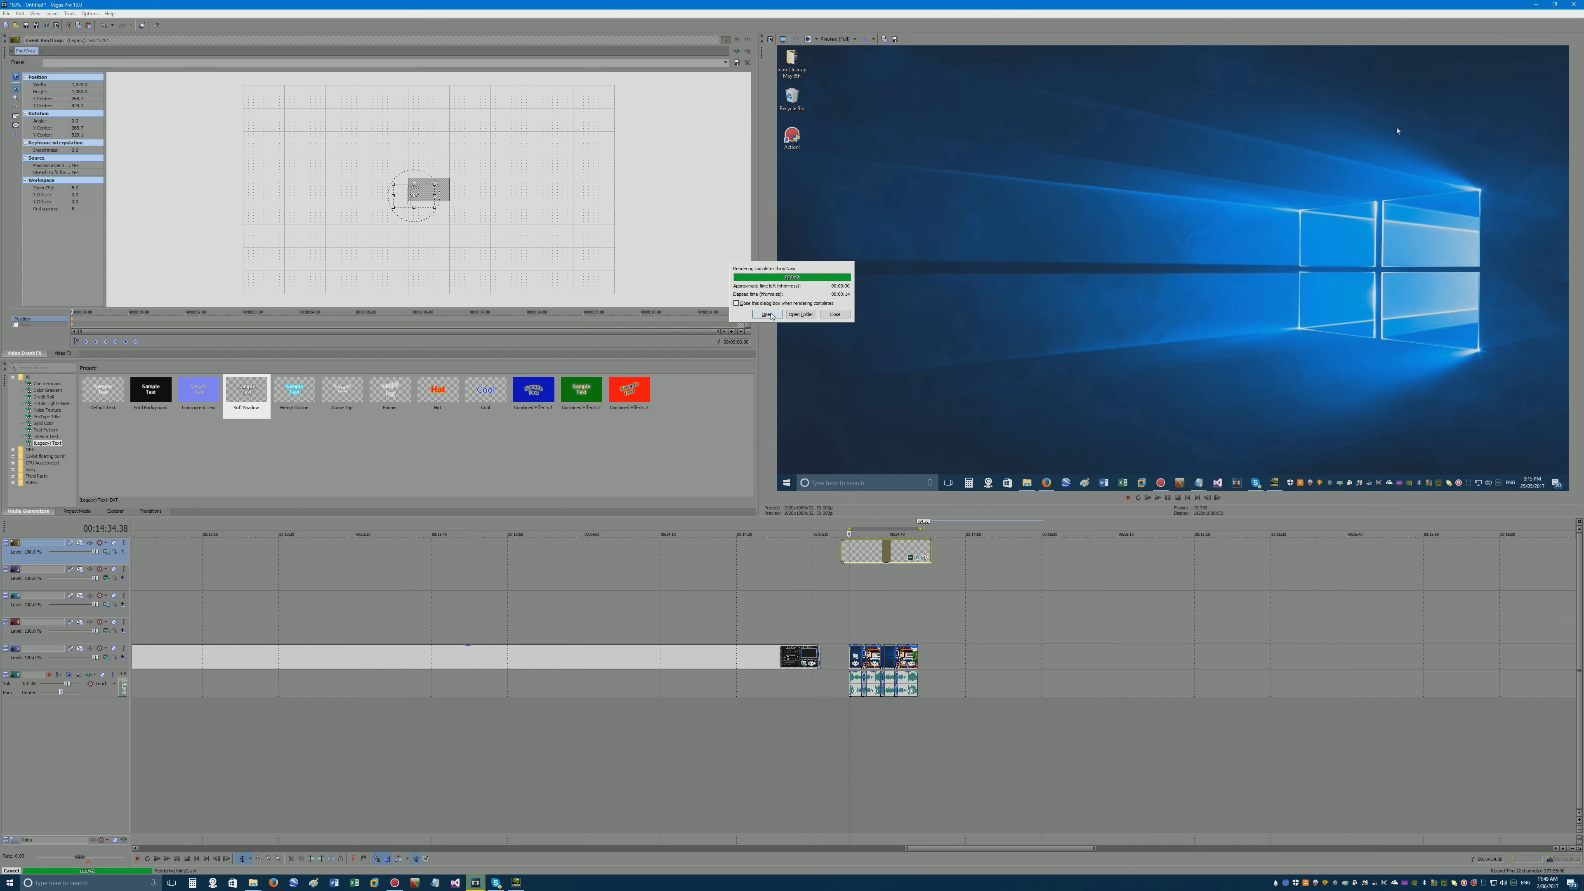
click(767, 314)
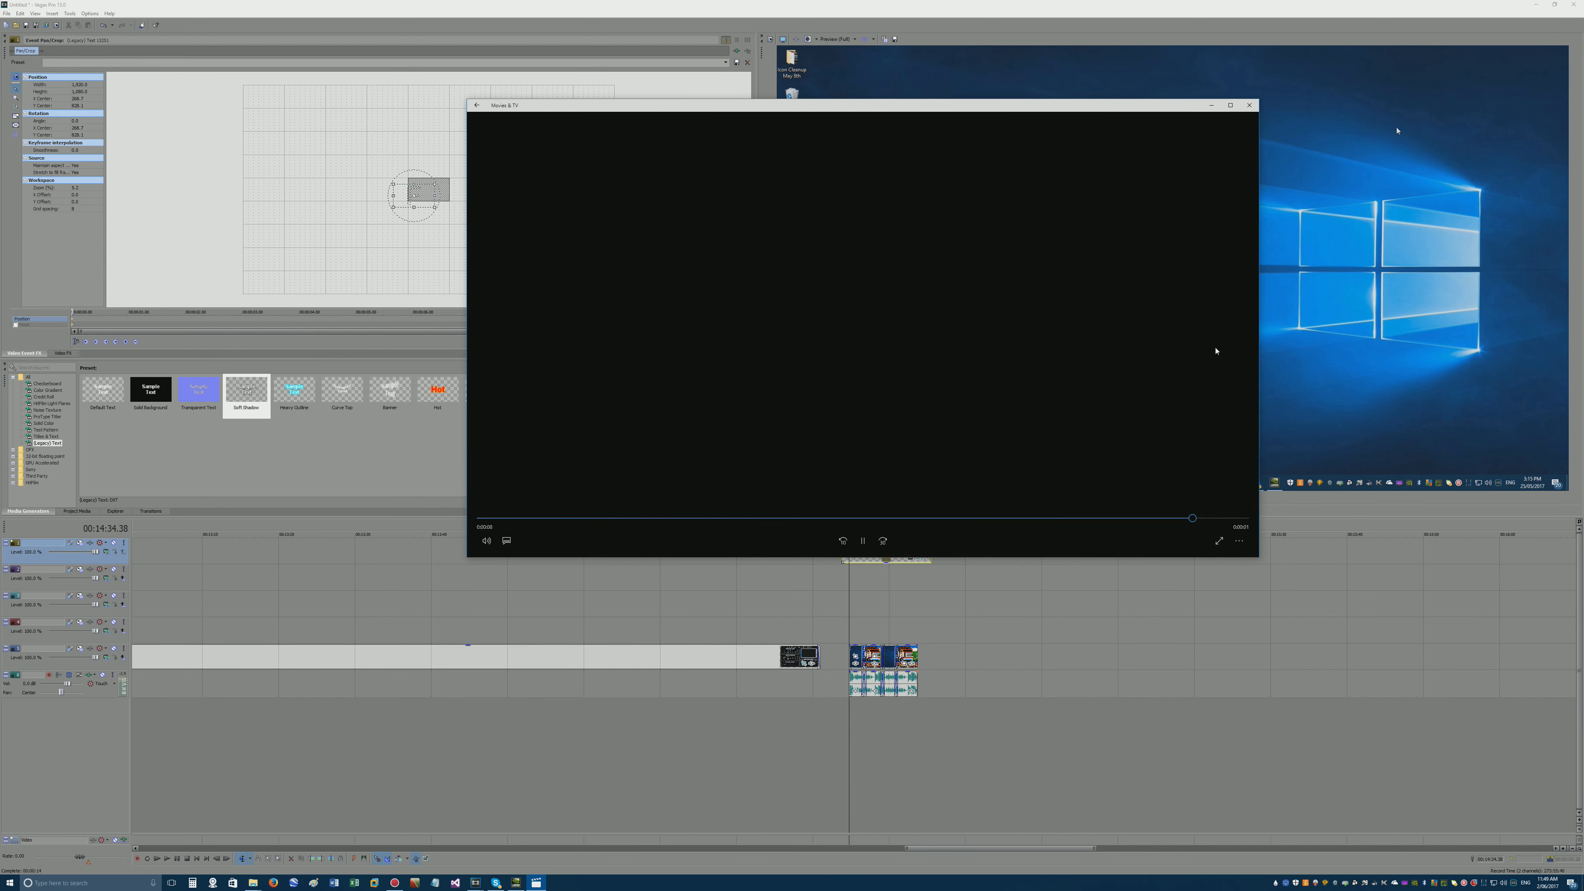
click(1249, 105)
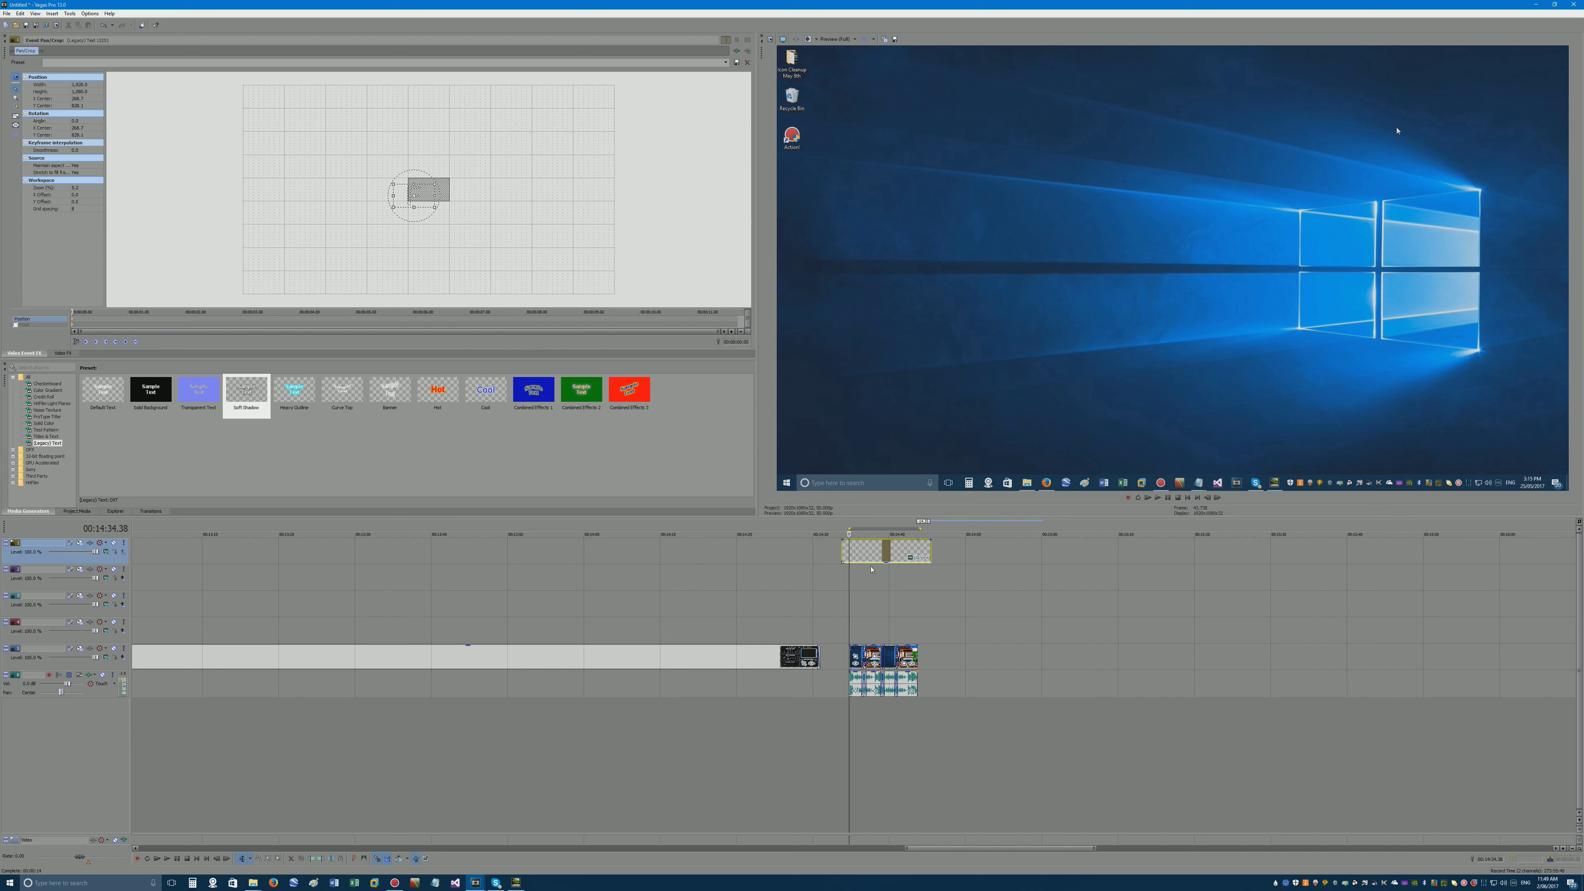
Examine the preview at several points along the text event and the desktop and Frogger clips beneath it.
scroll(860, 555, up, 5)
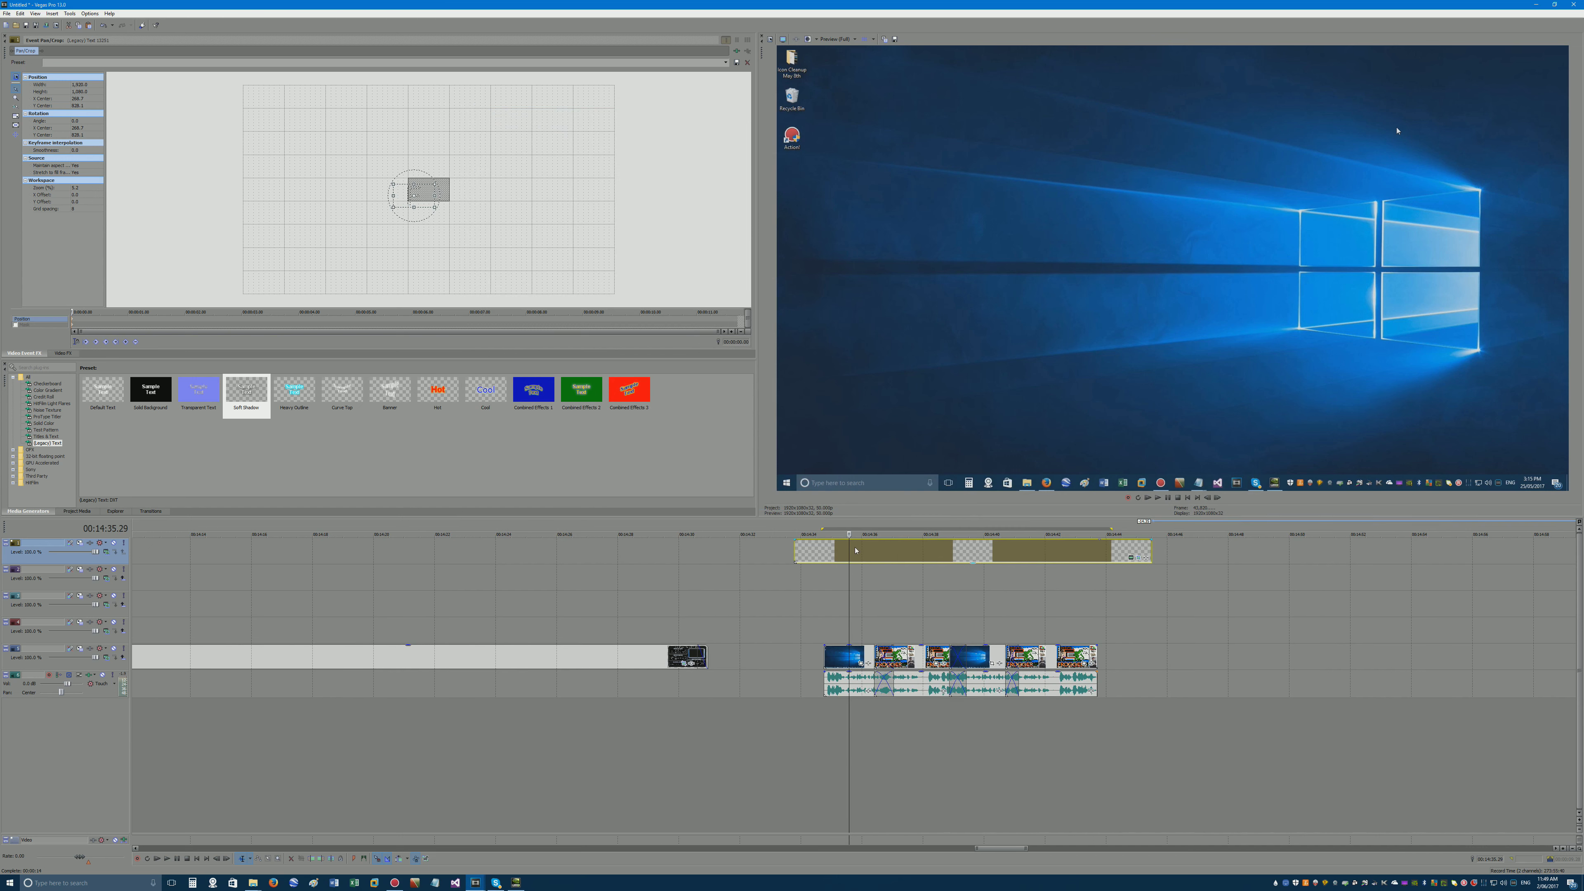
click(848, 660)
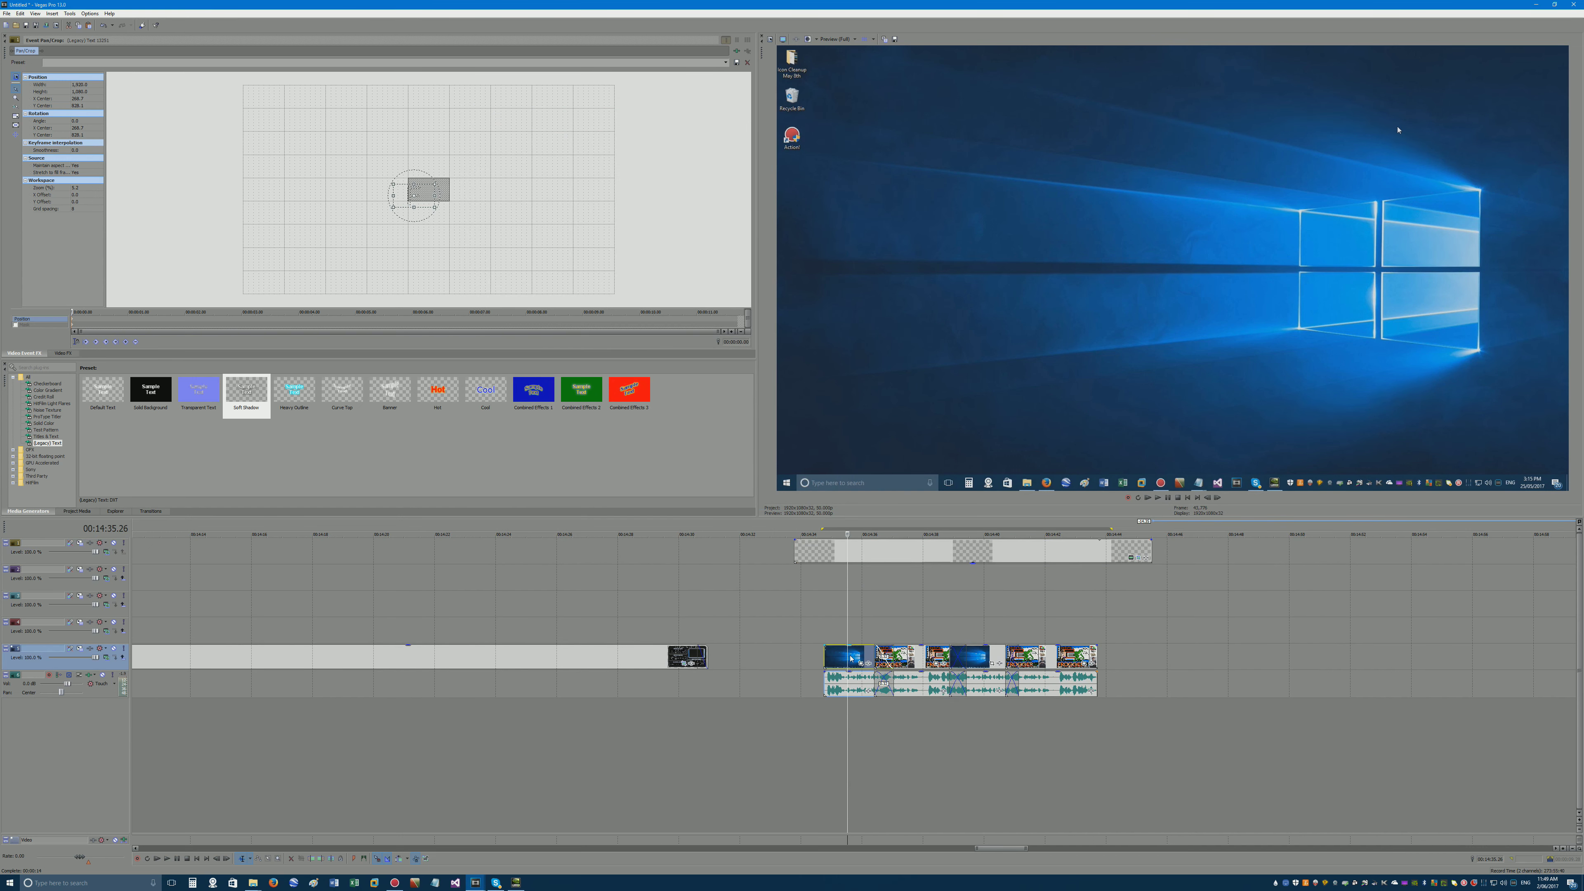
click(844, 556)
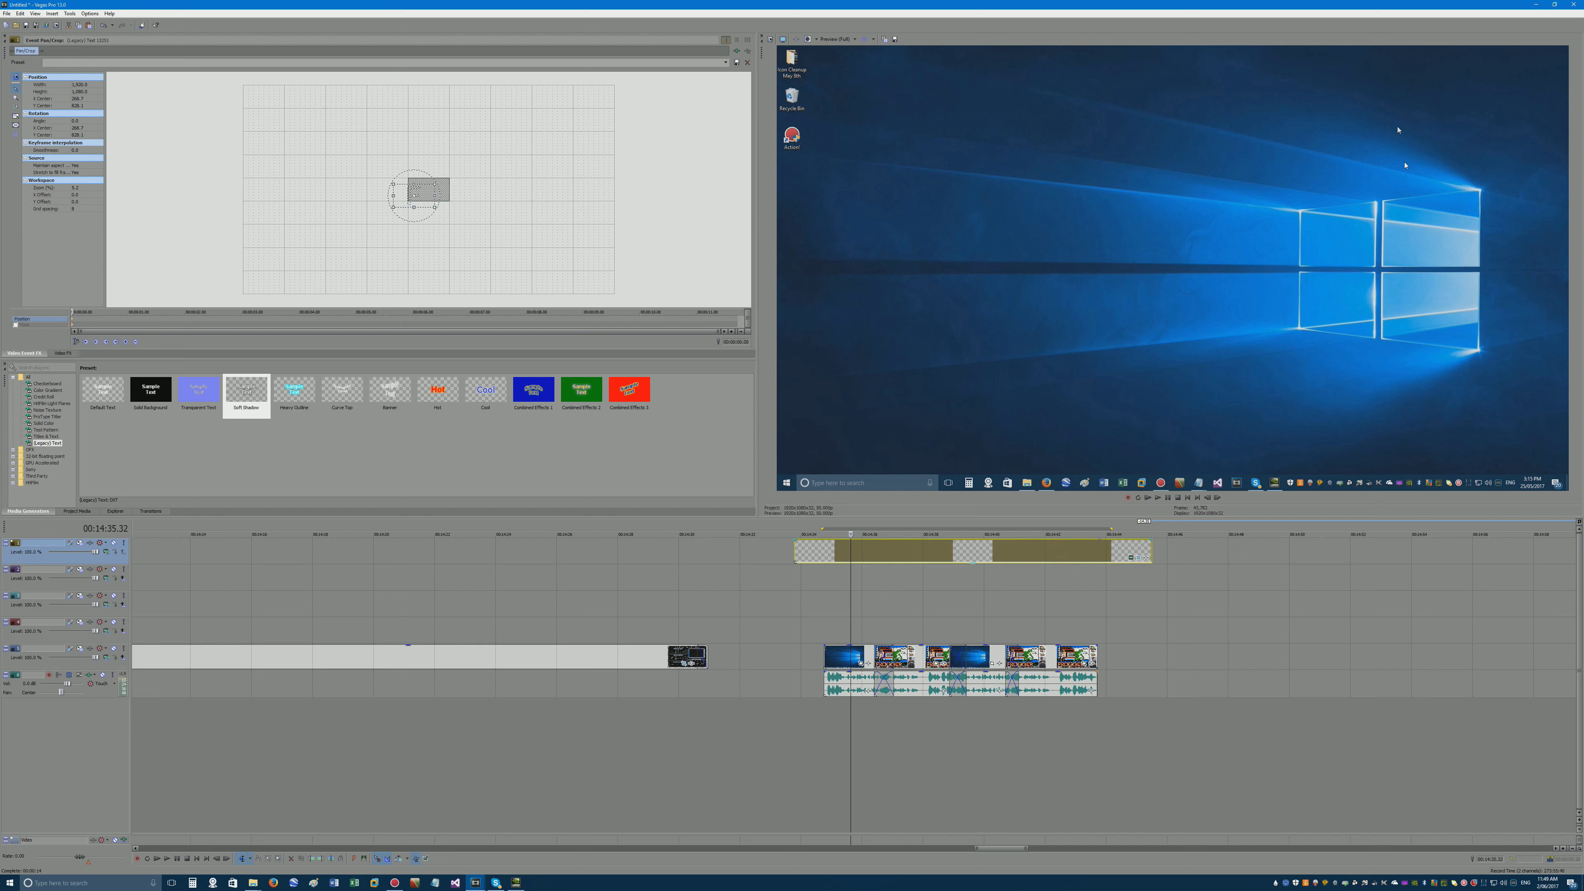
click(874, 621)
key(space)
click(971, 612)
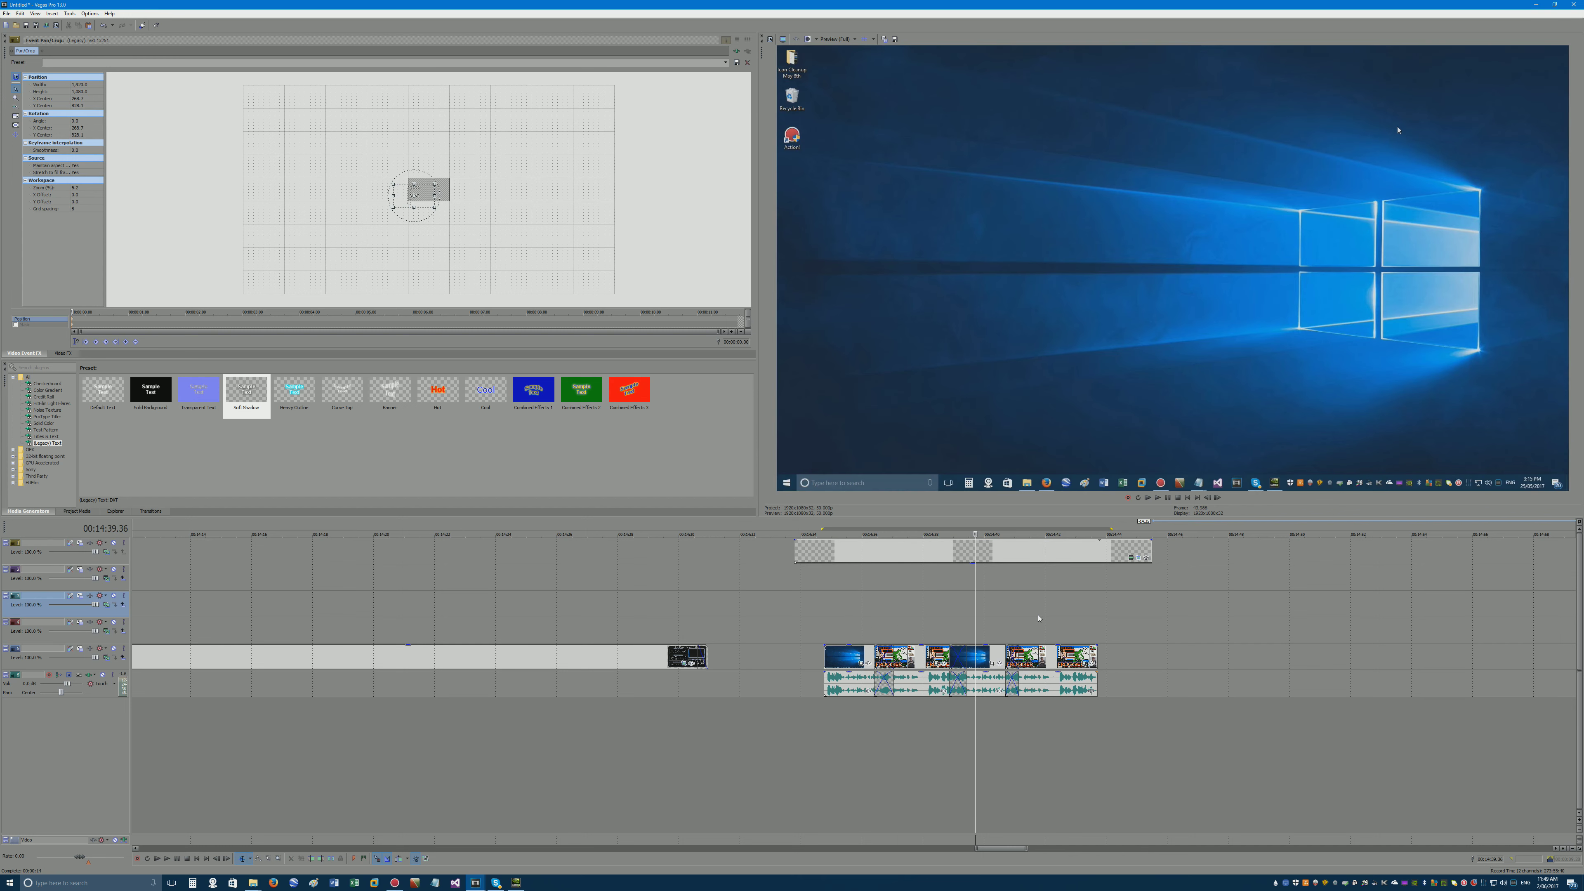
click(1037, 614)
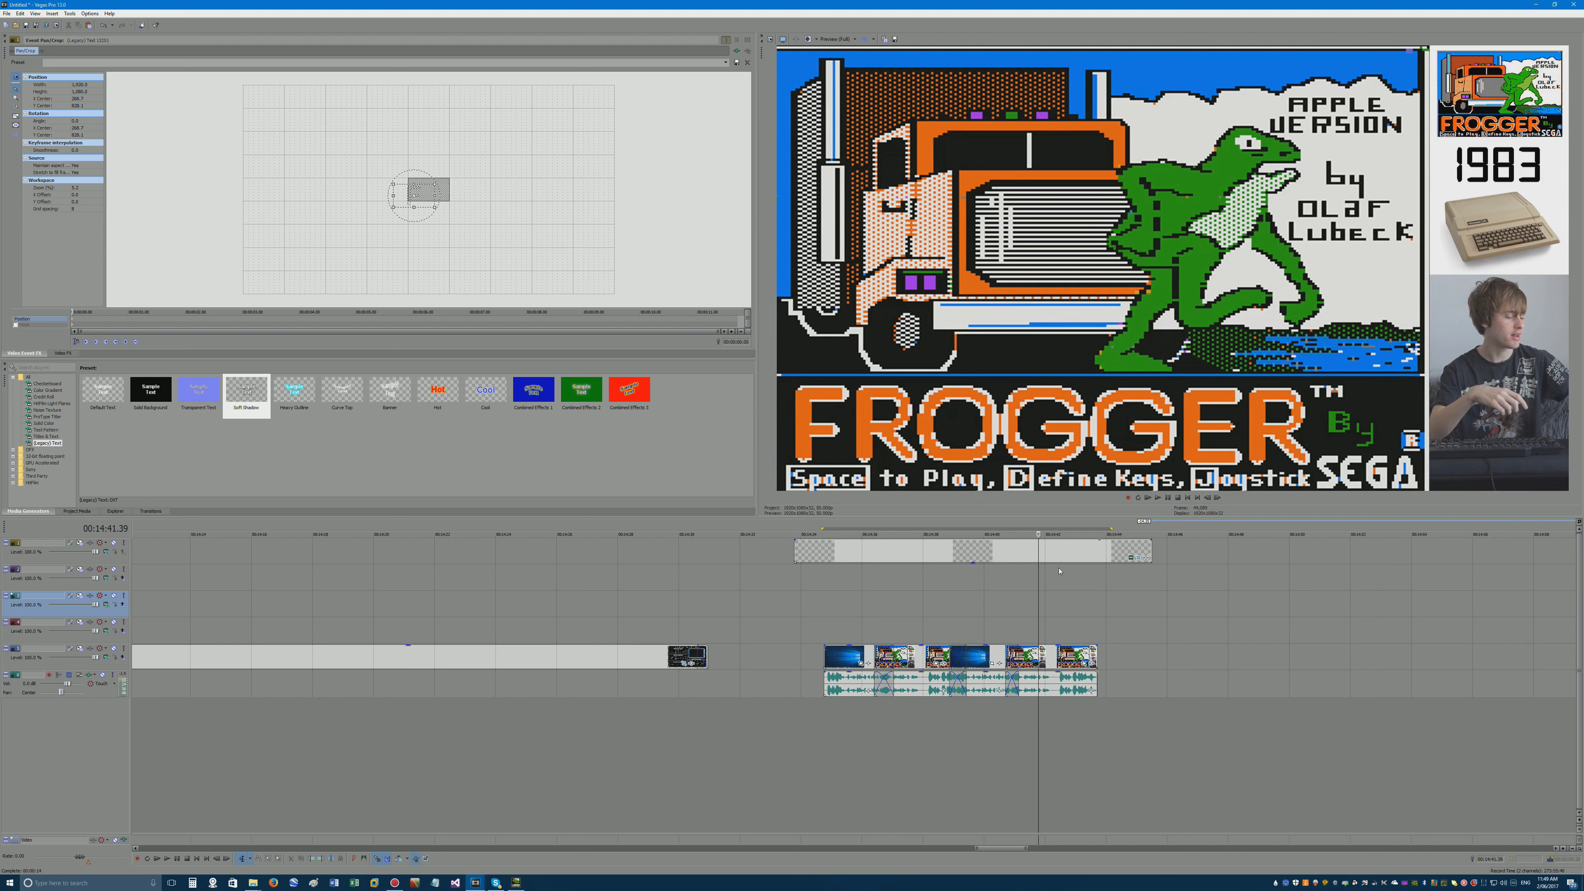
click(1076, 551)
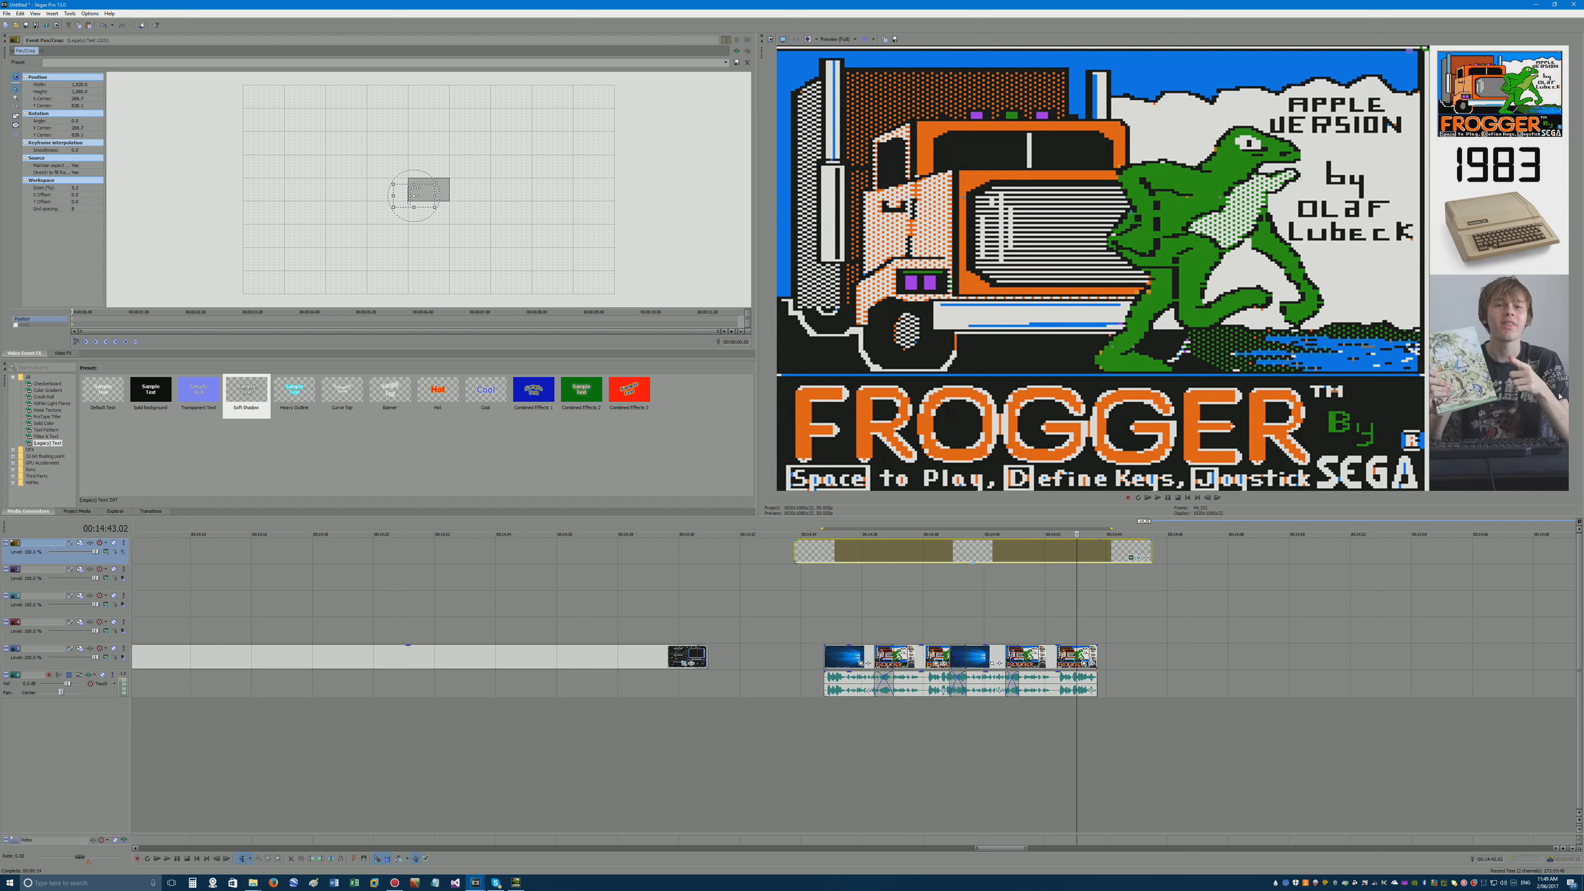
click(758, 553)
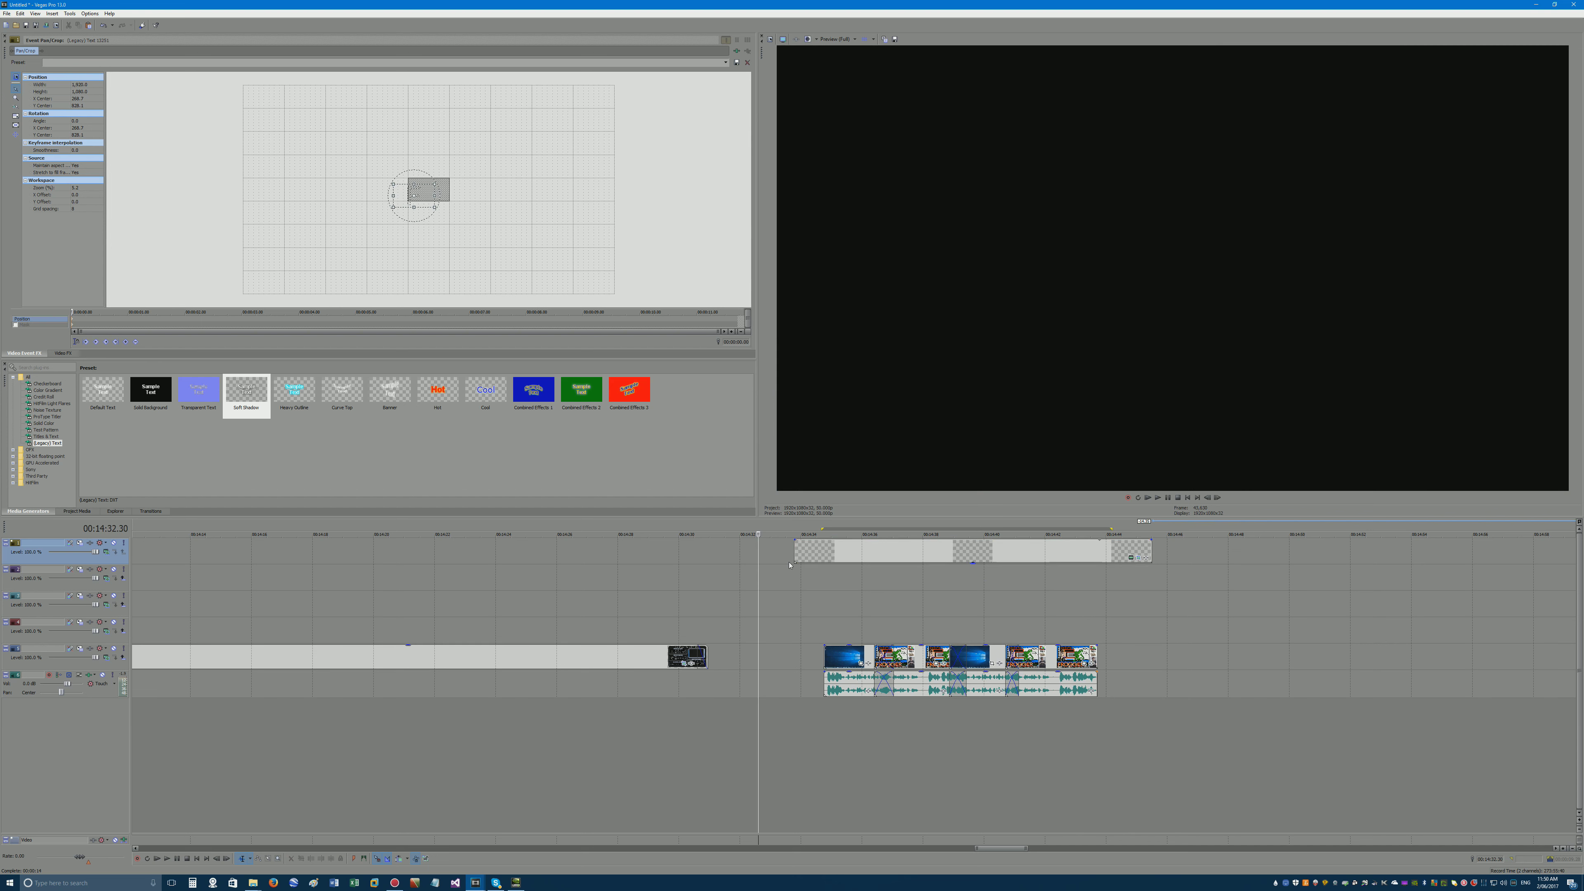
scroll(713, 633, down, 10)
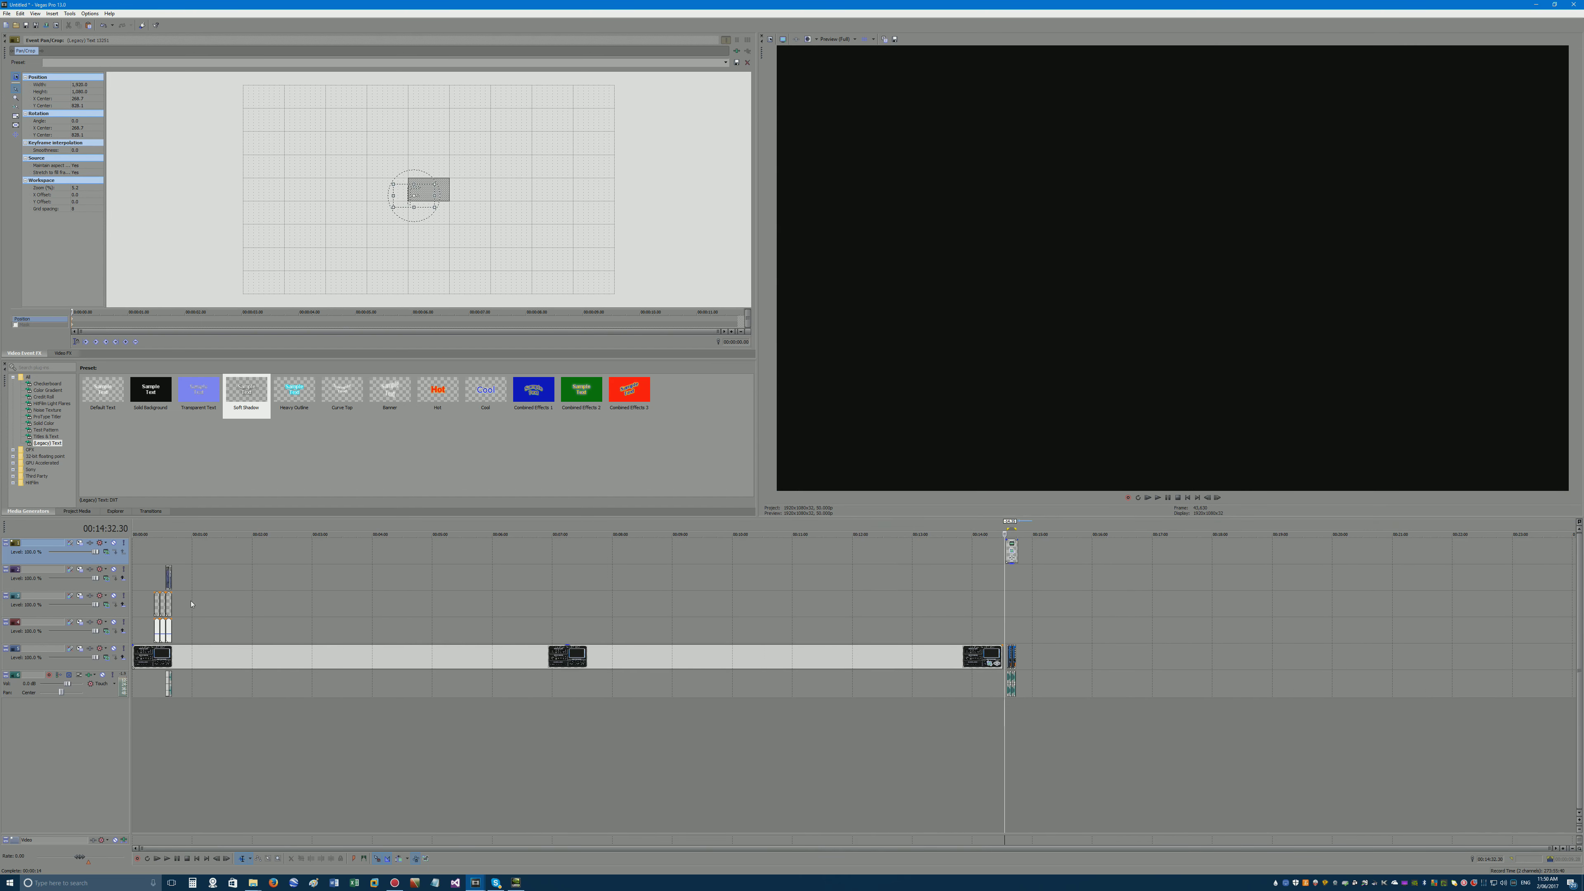
Preview the channel tracker layout and the bird clip near the start of the timeline.
click(175, 601)
scroll(170, 601, up, 5)
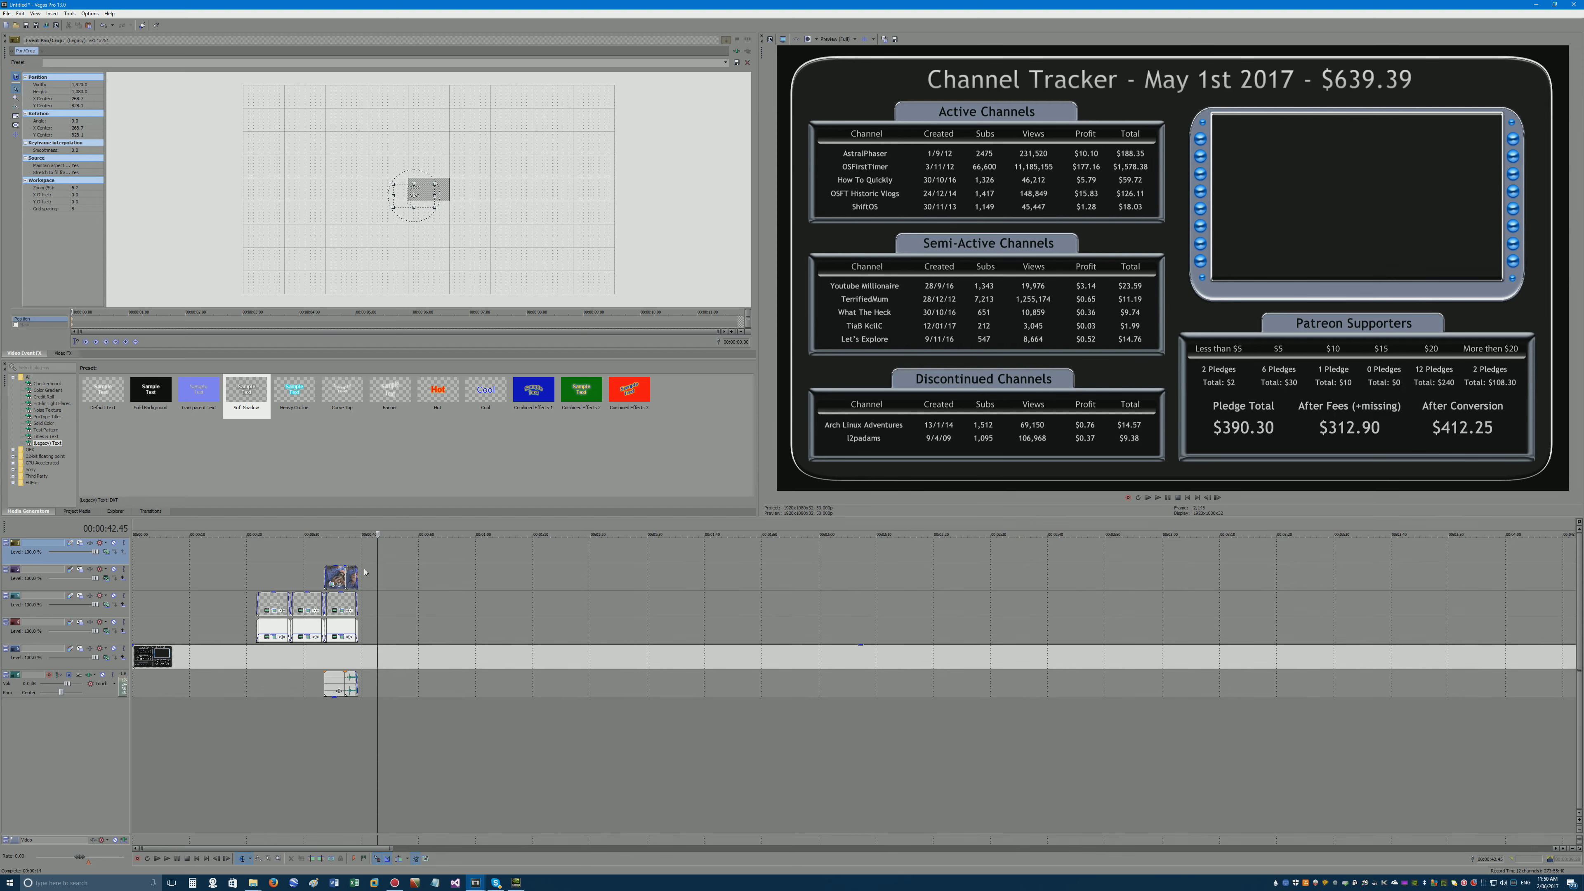
click(345, 656)
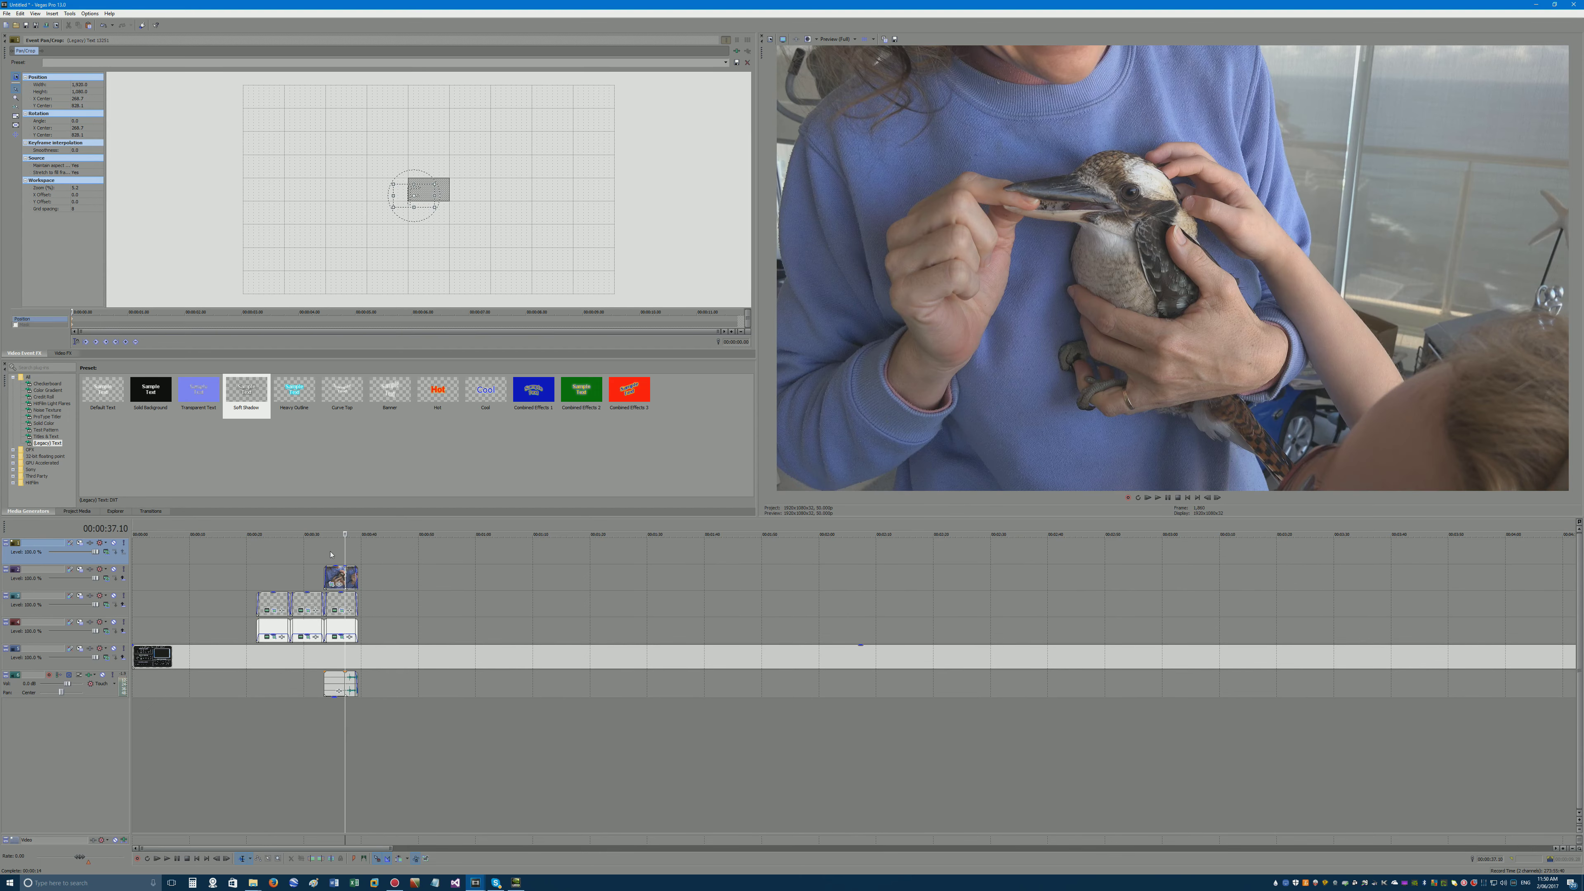
click(330, 656)
Switch to the other open Vegas project and inspect the timeline where the channel tracker gives way to the web page clips.
mouse_move(475, 882)
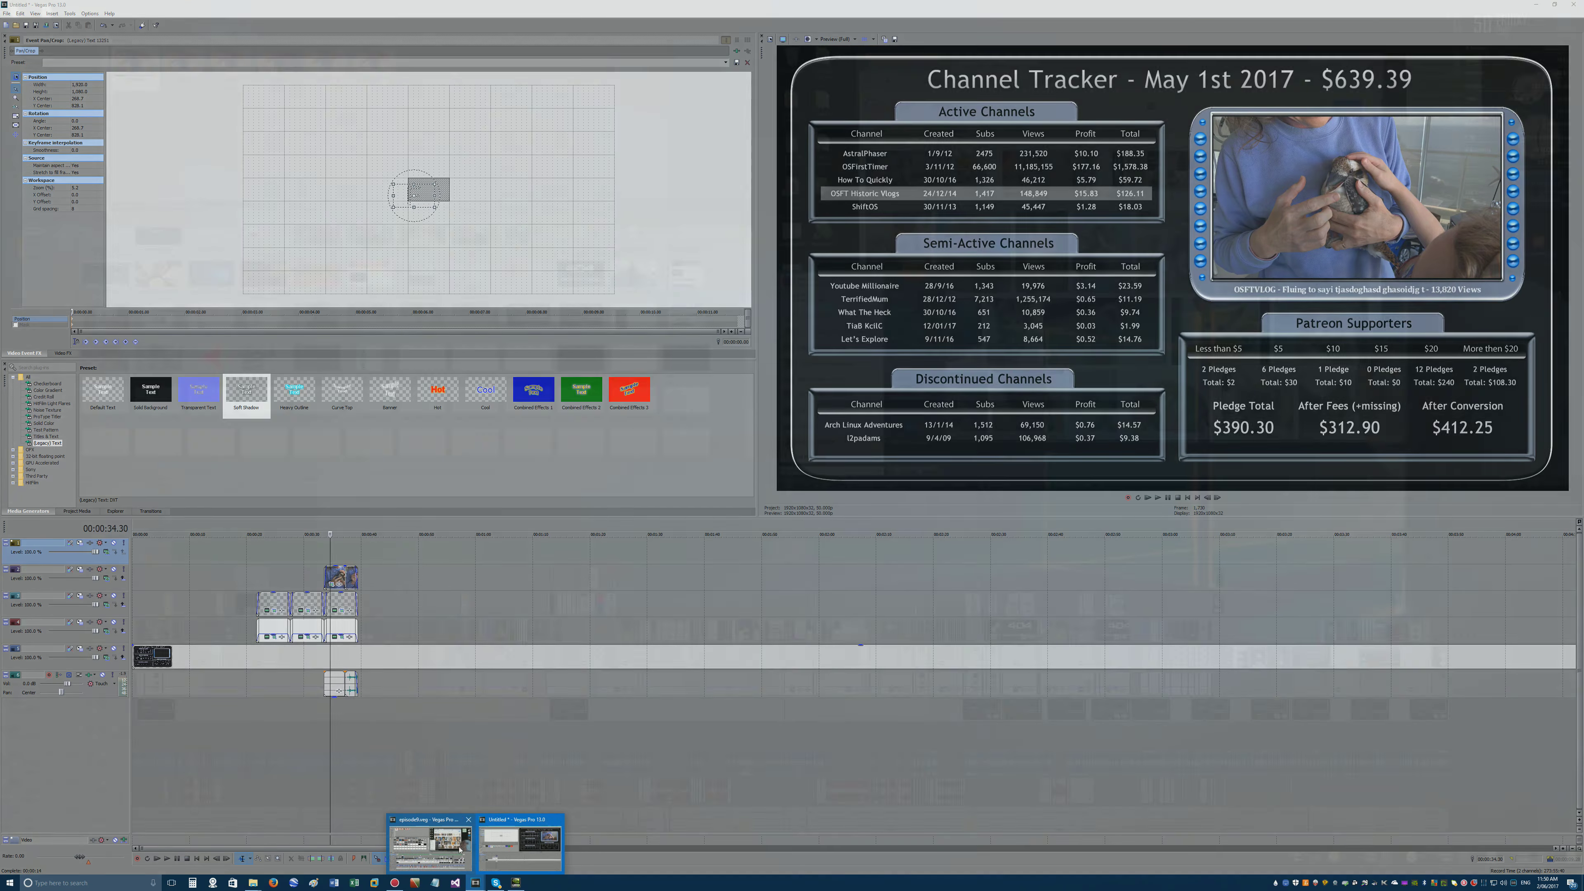
click(429, 842)
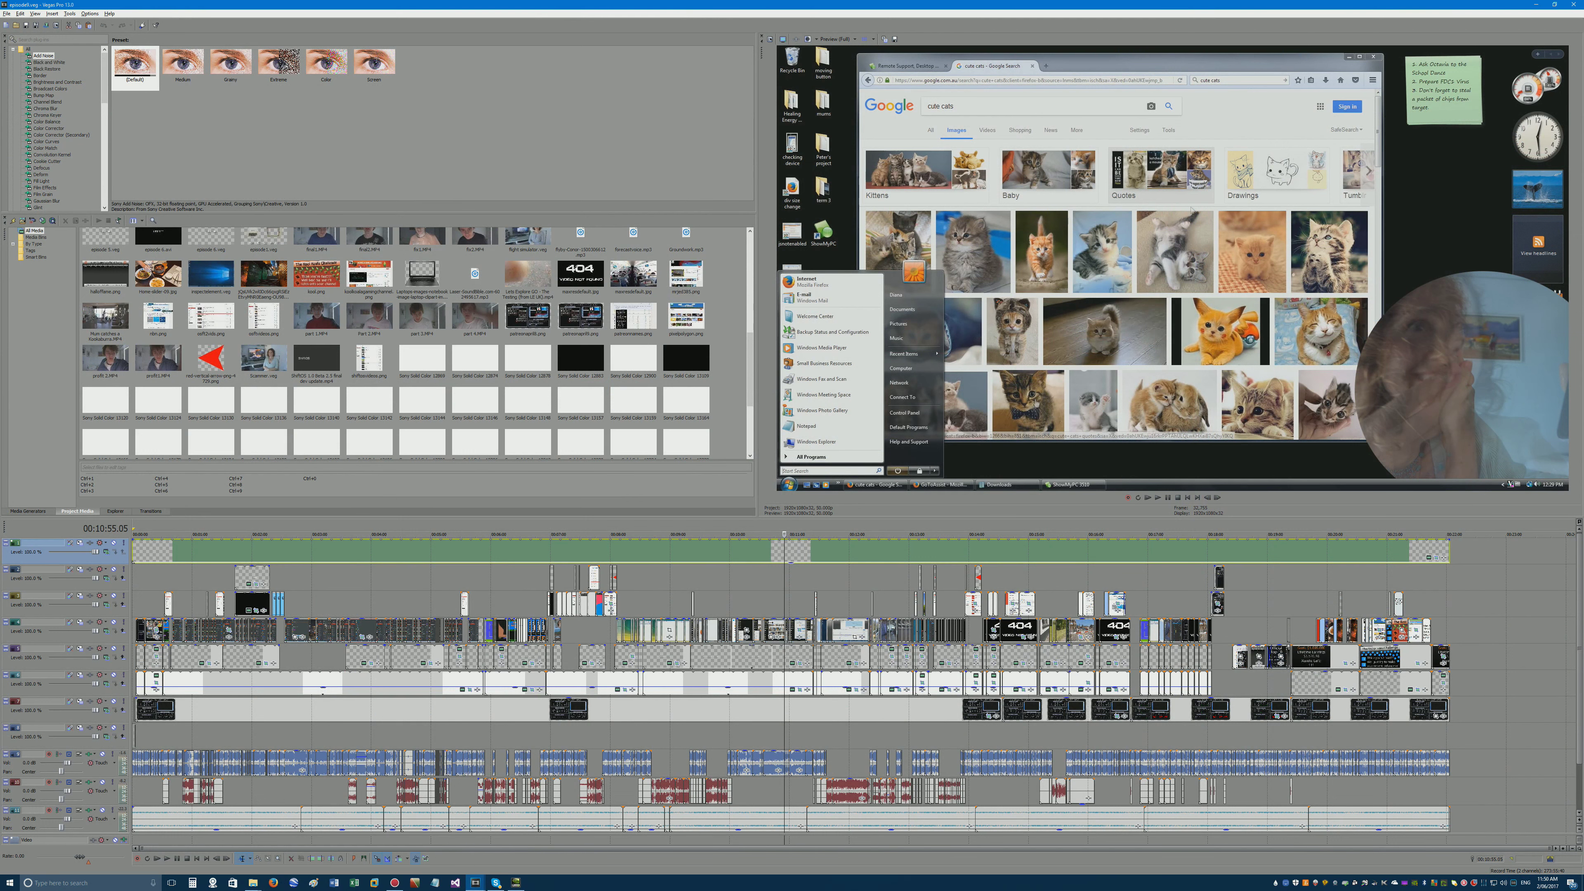
scroll(769, 624, up, 3)
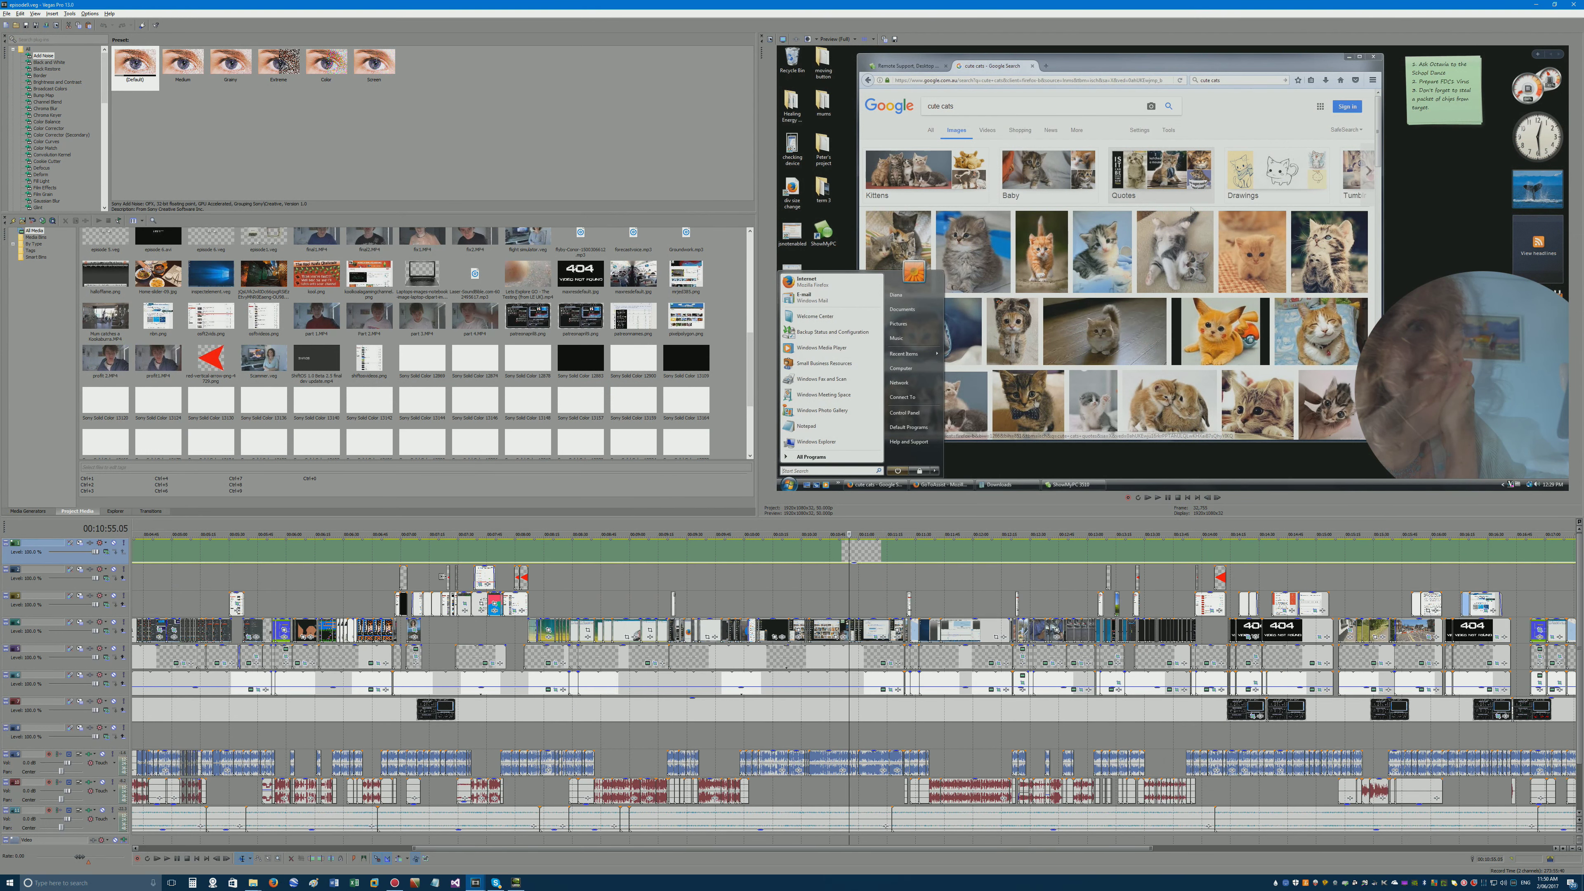
click(427, 579)
scroll(734, 588, up, 6)
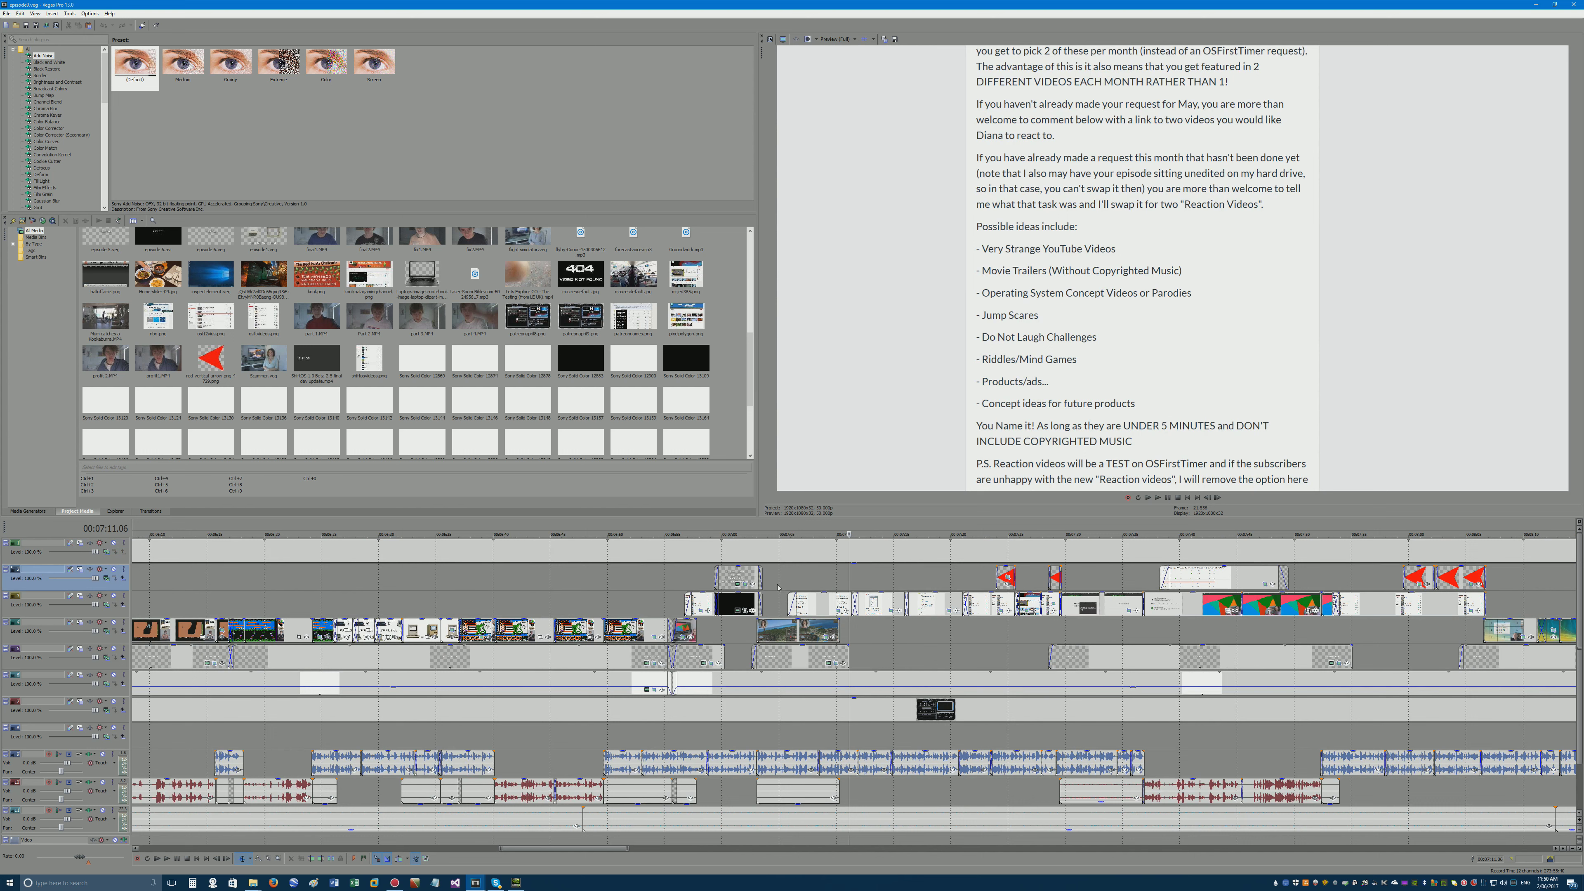
scroll(688, 577, up, 4)
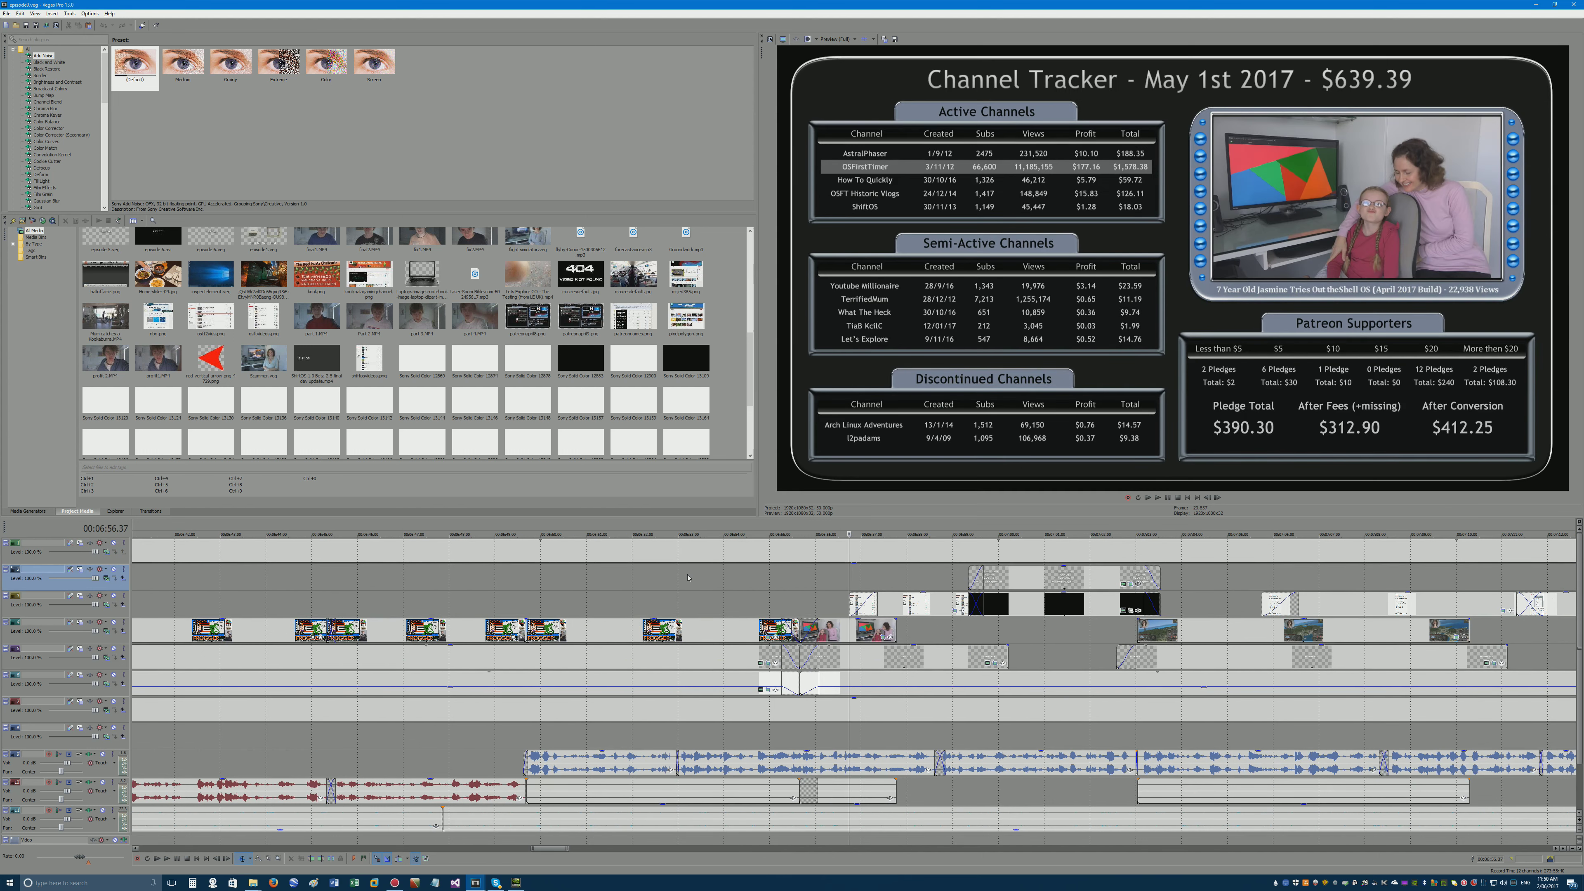
Play the scrolling YouTube video manager clip after the channel tracker and check its event on the timeline.
click(872, 575)
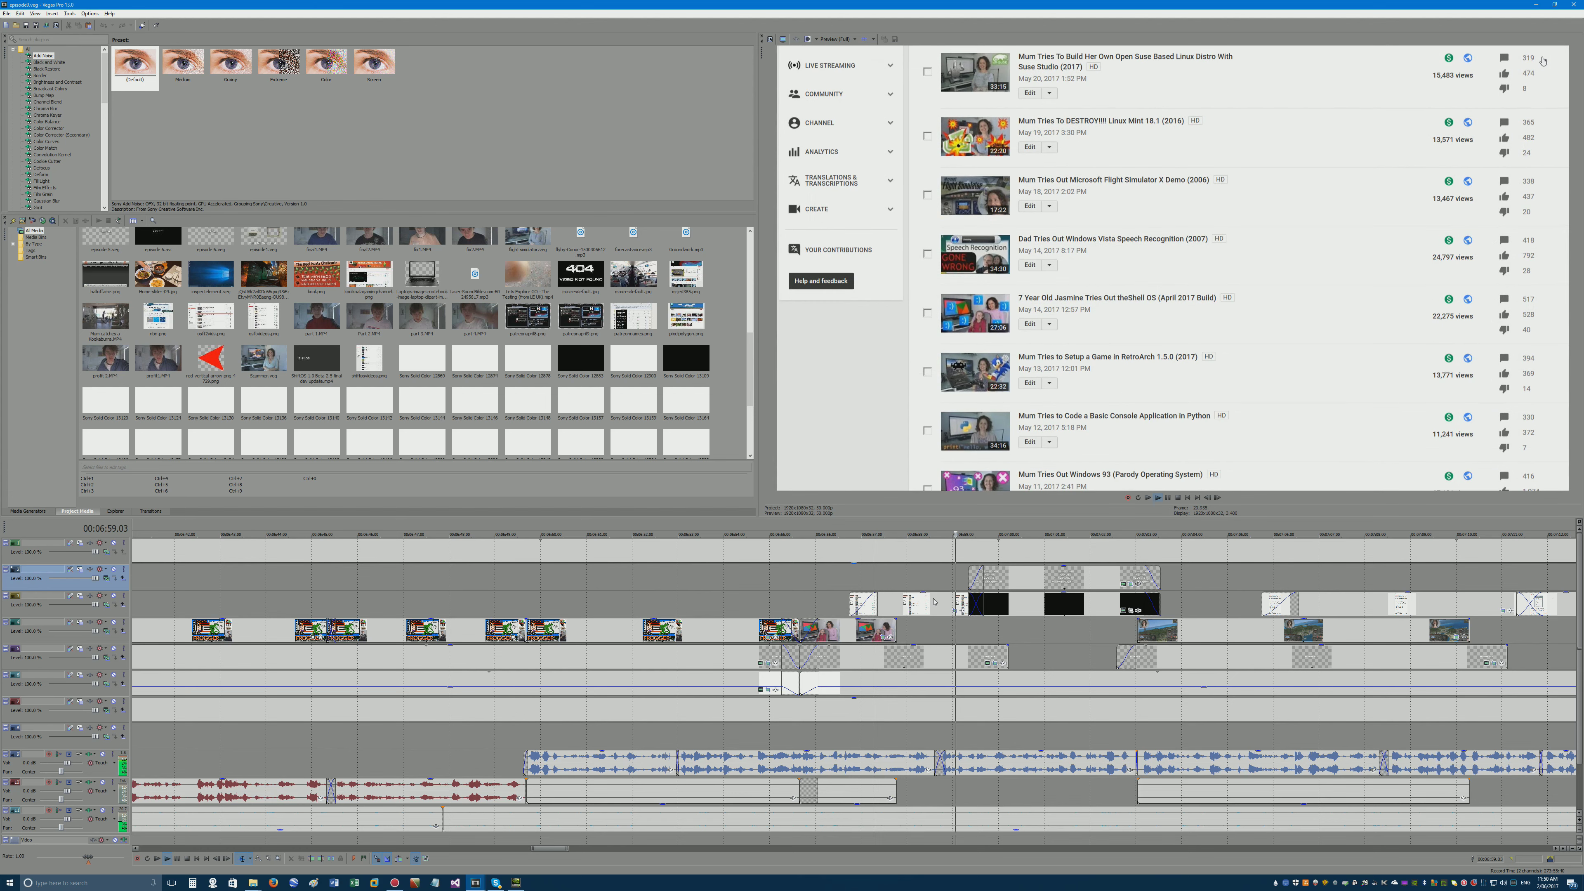
key(space)
key(space)
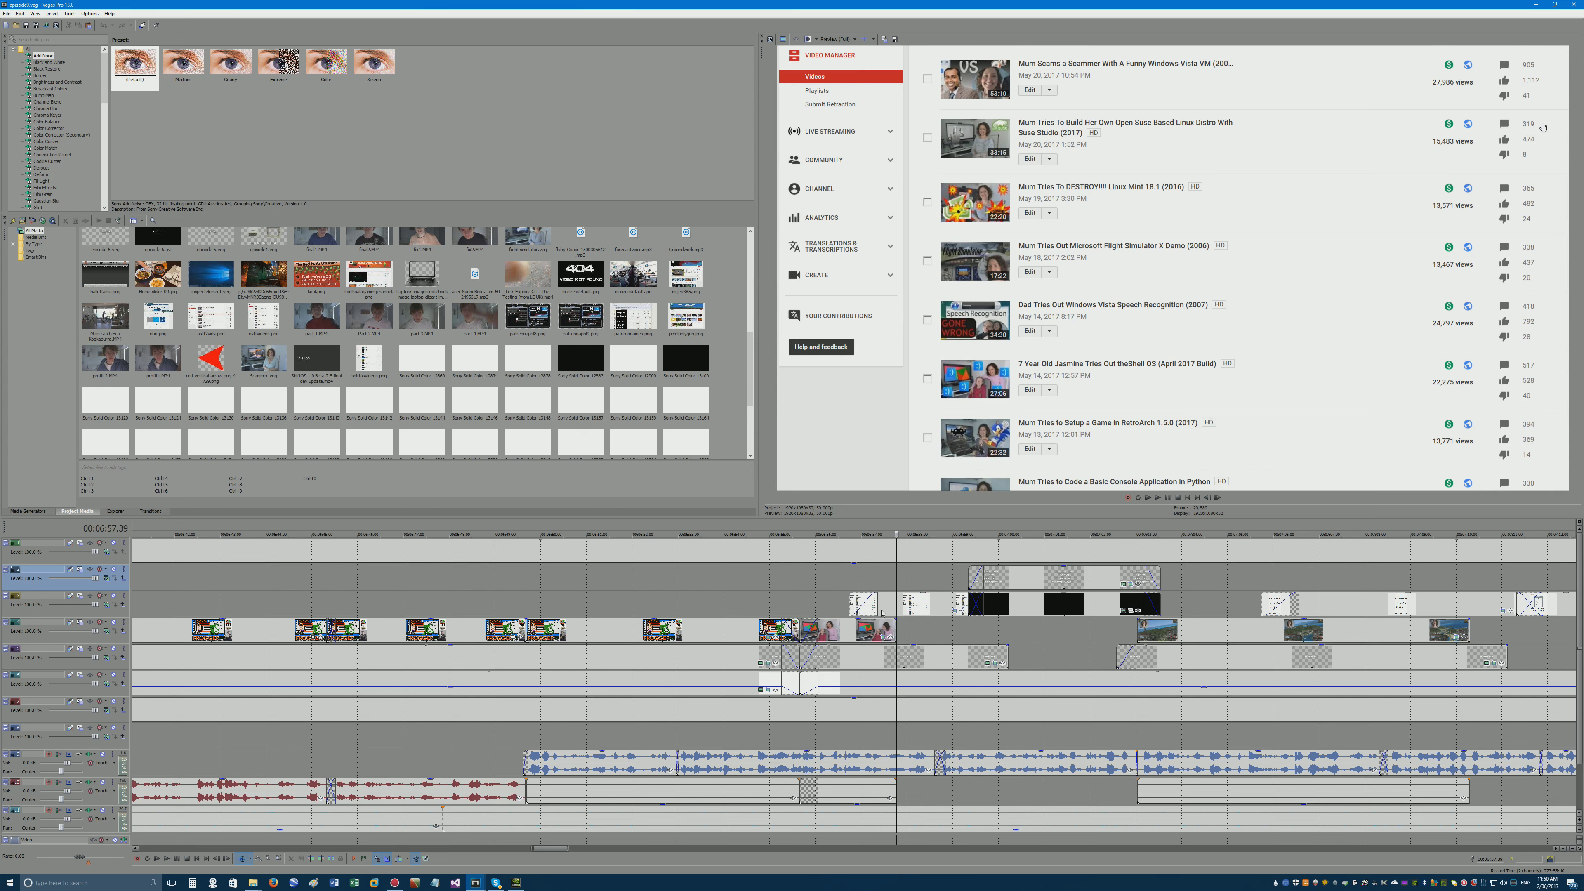
click(915, 603)
key(space)
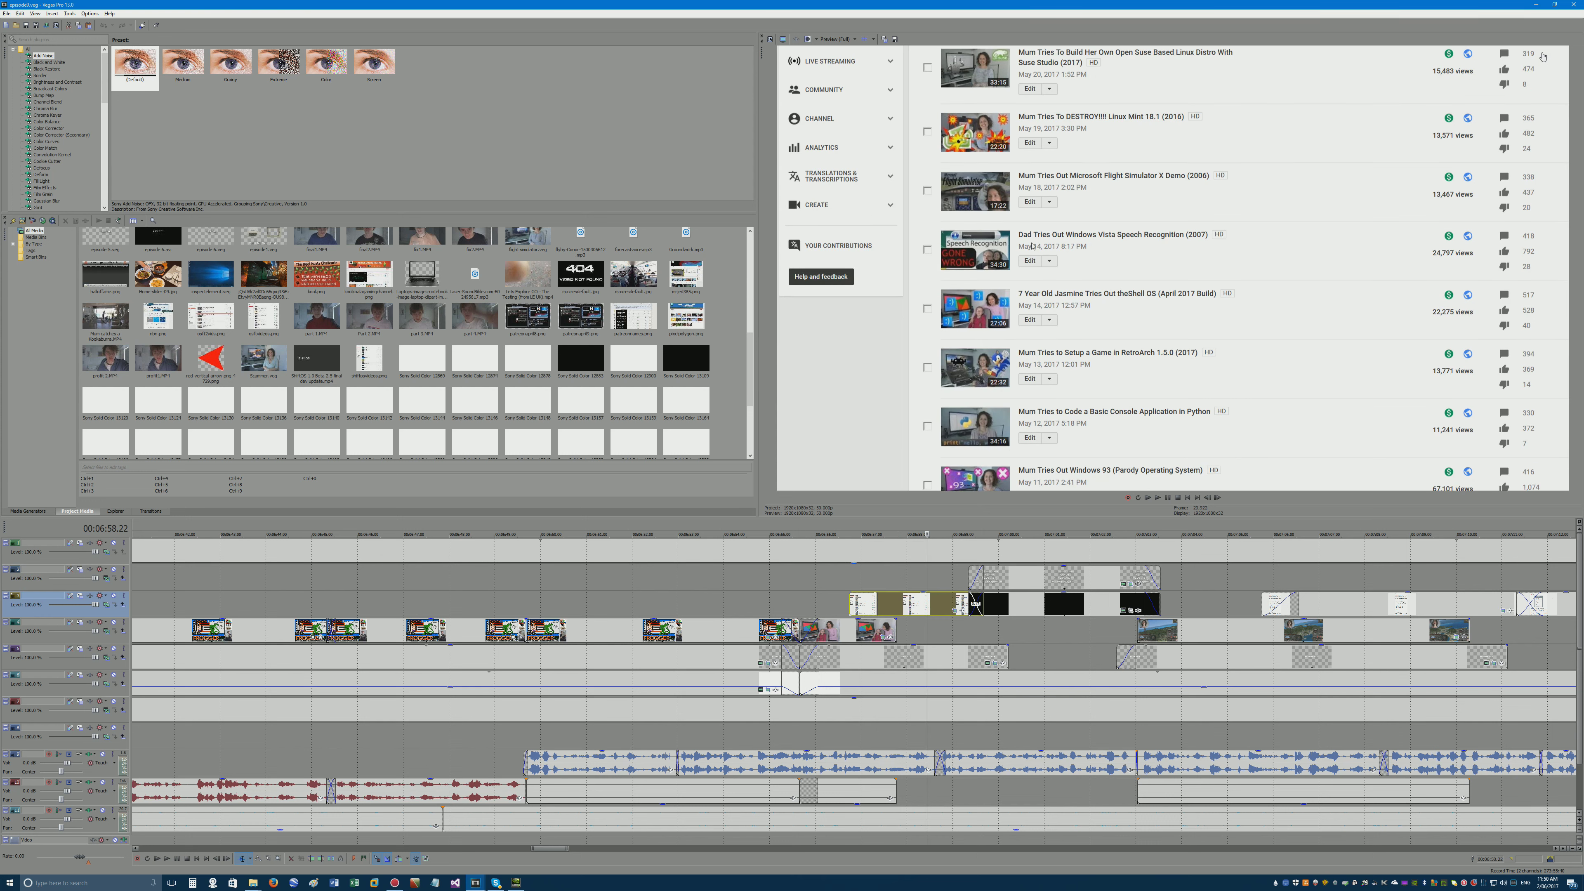
Switch to Firefox, search for youtube and open the YouTube home page from the results.
click(294, 880)
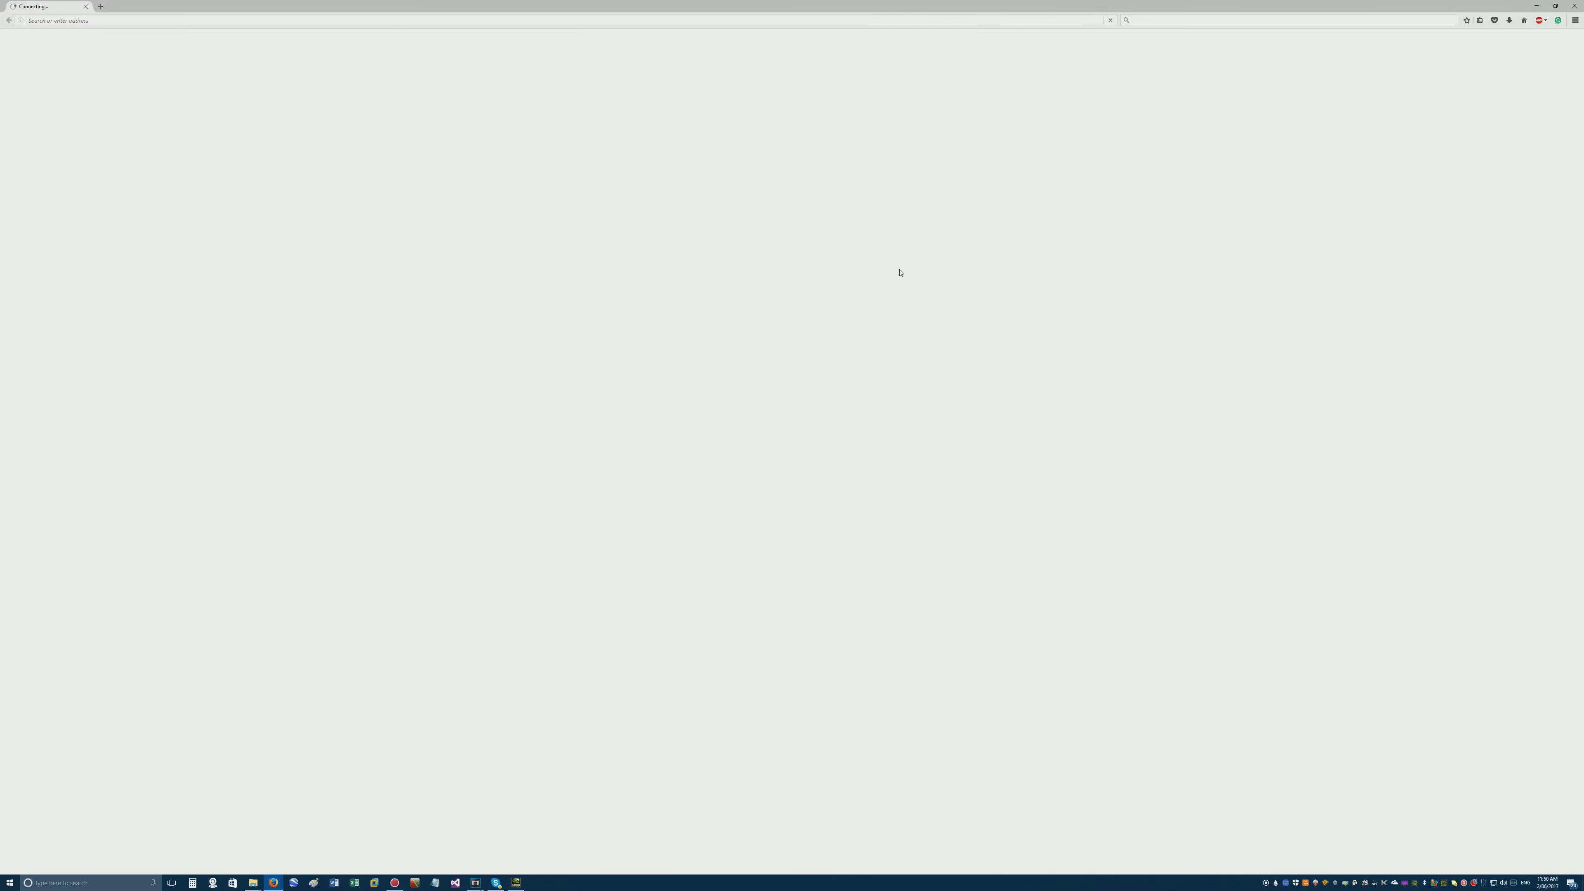
click(782, 18)
text(y)
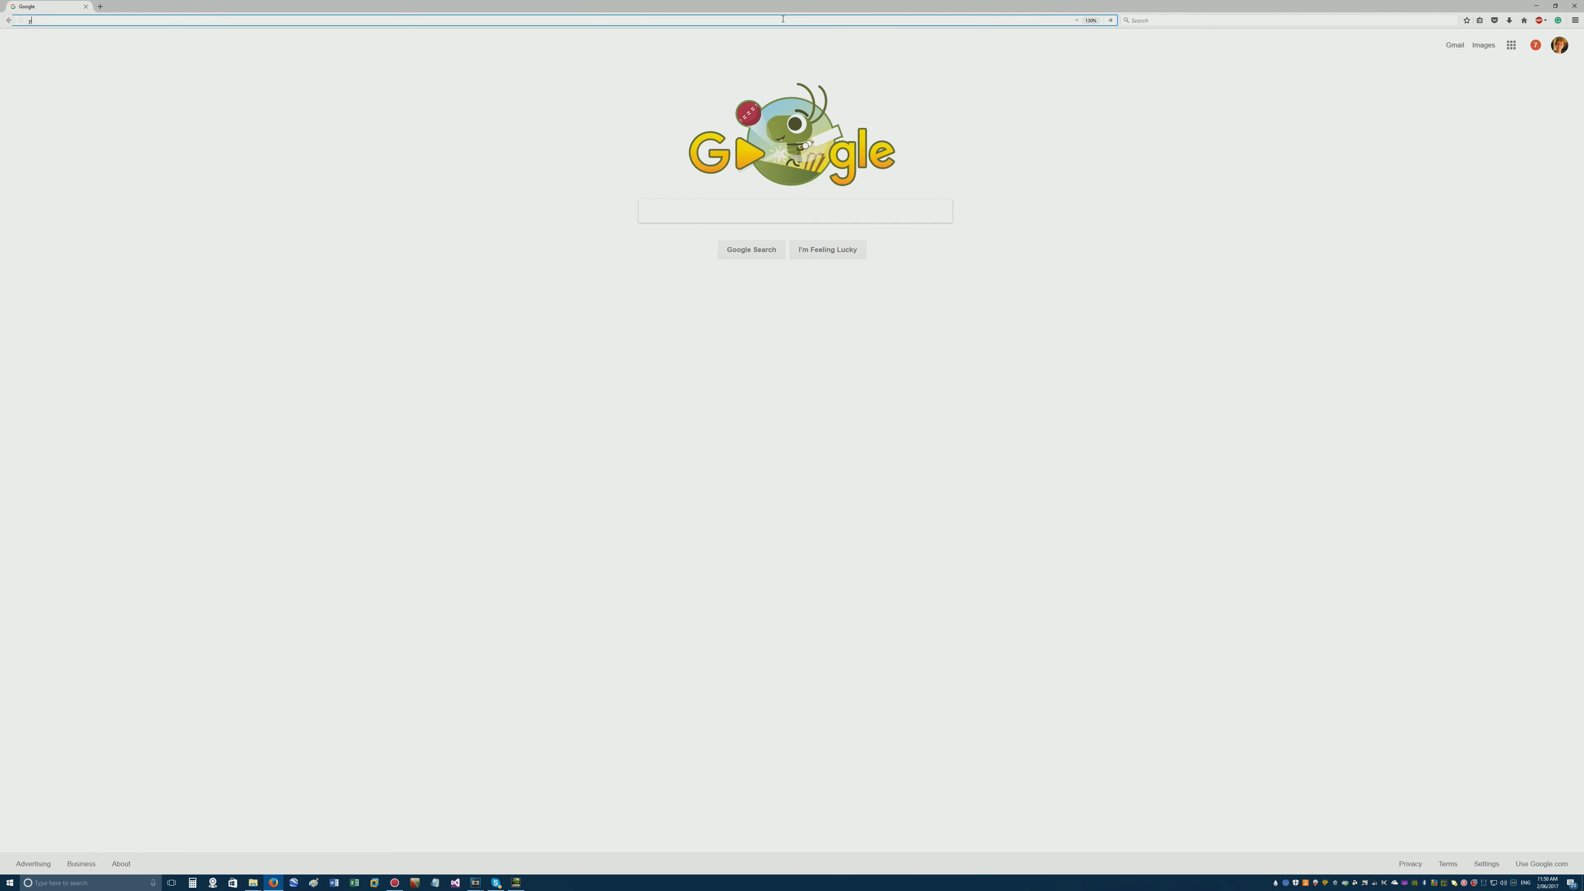
text(outube)
key(Return)
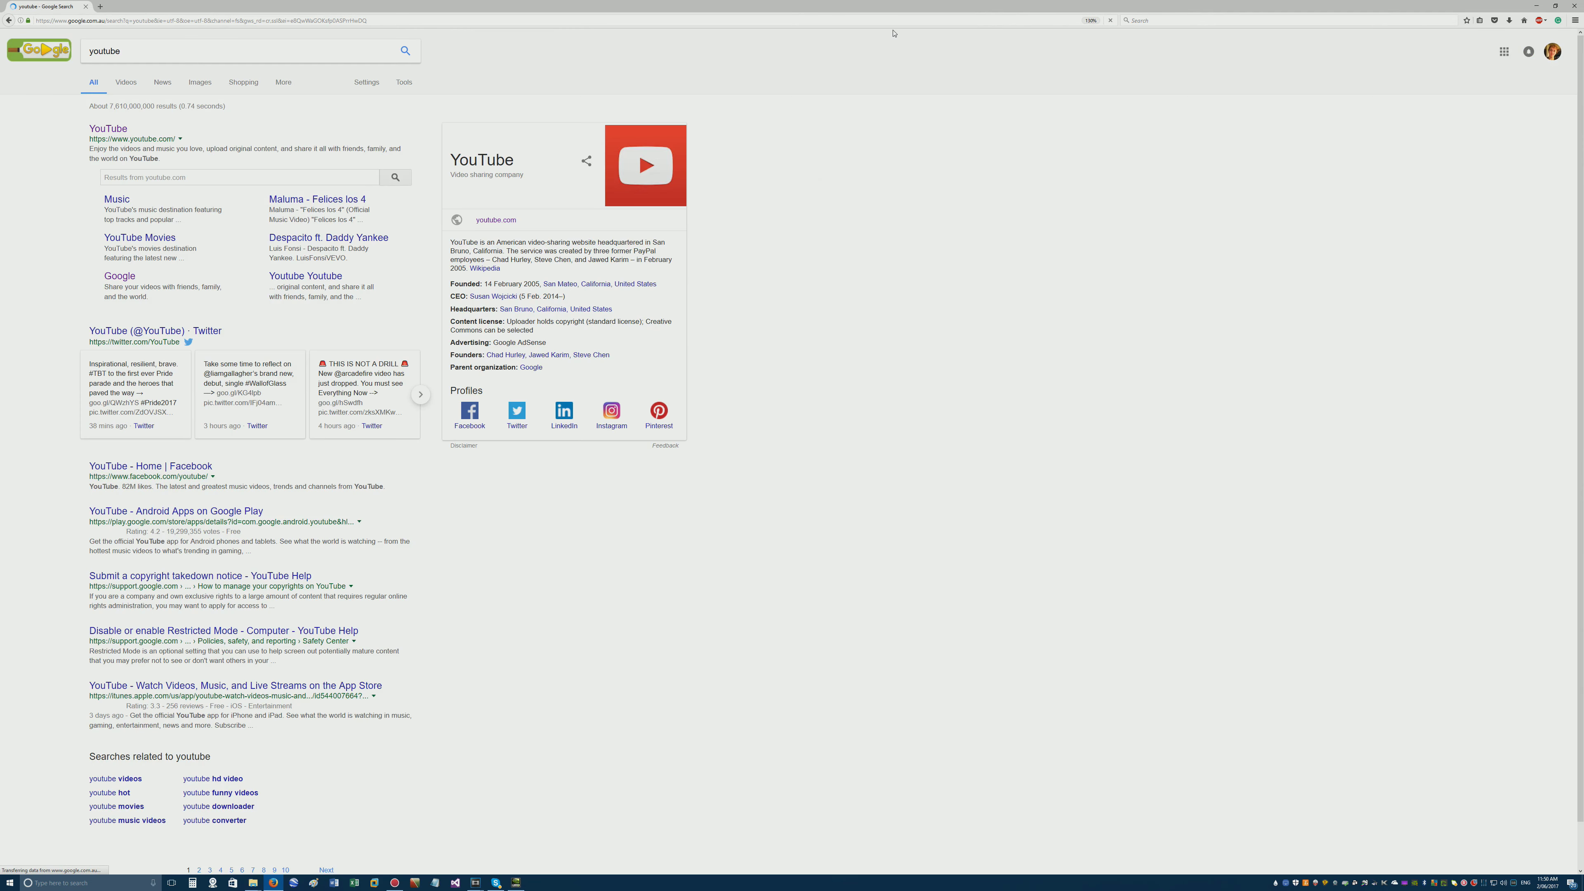
click(108, 128)
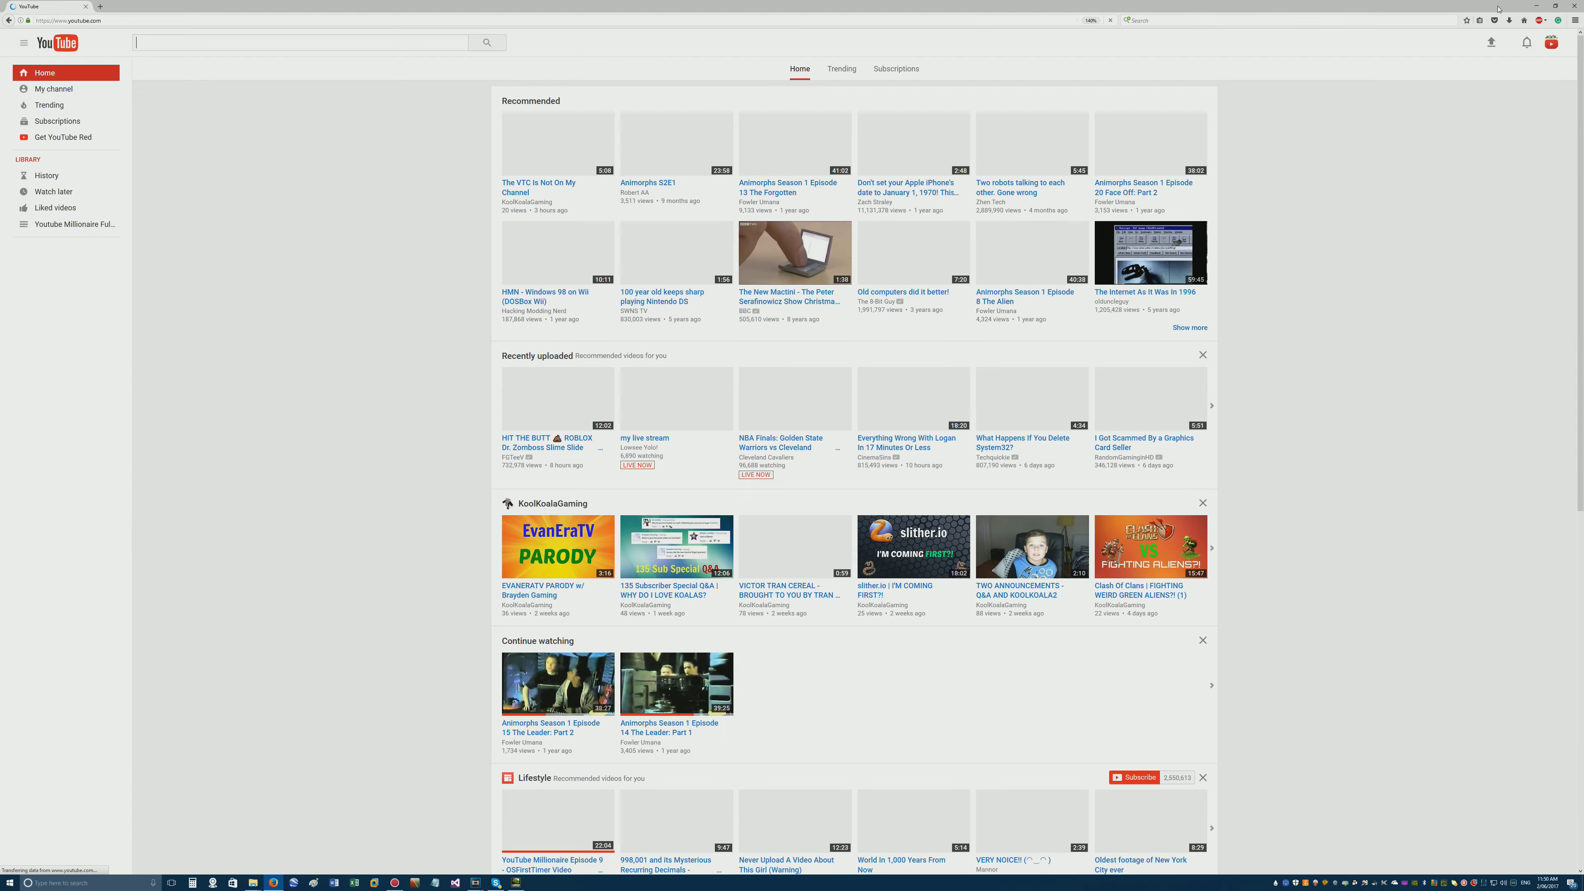
click(1492, 36)
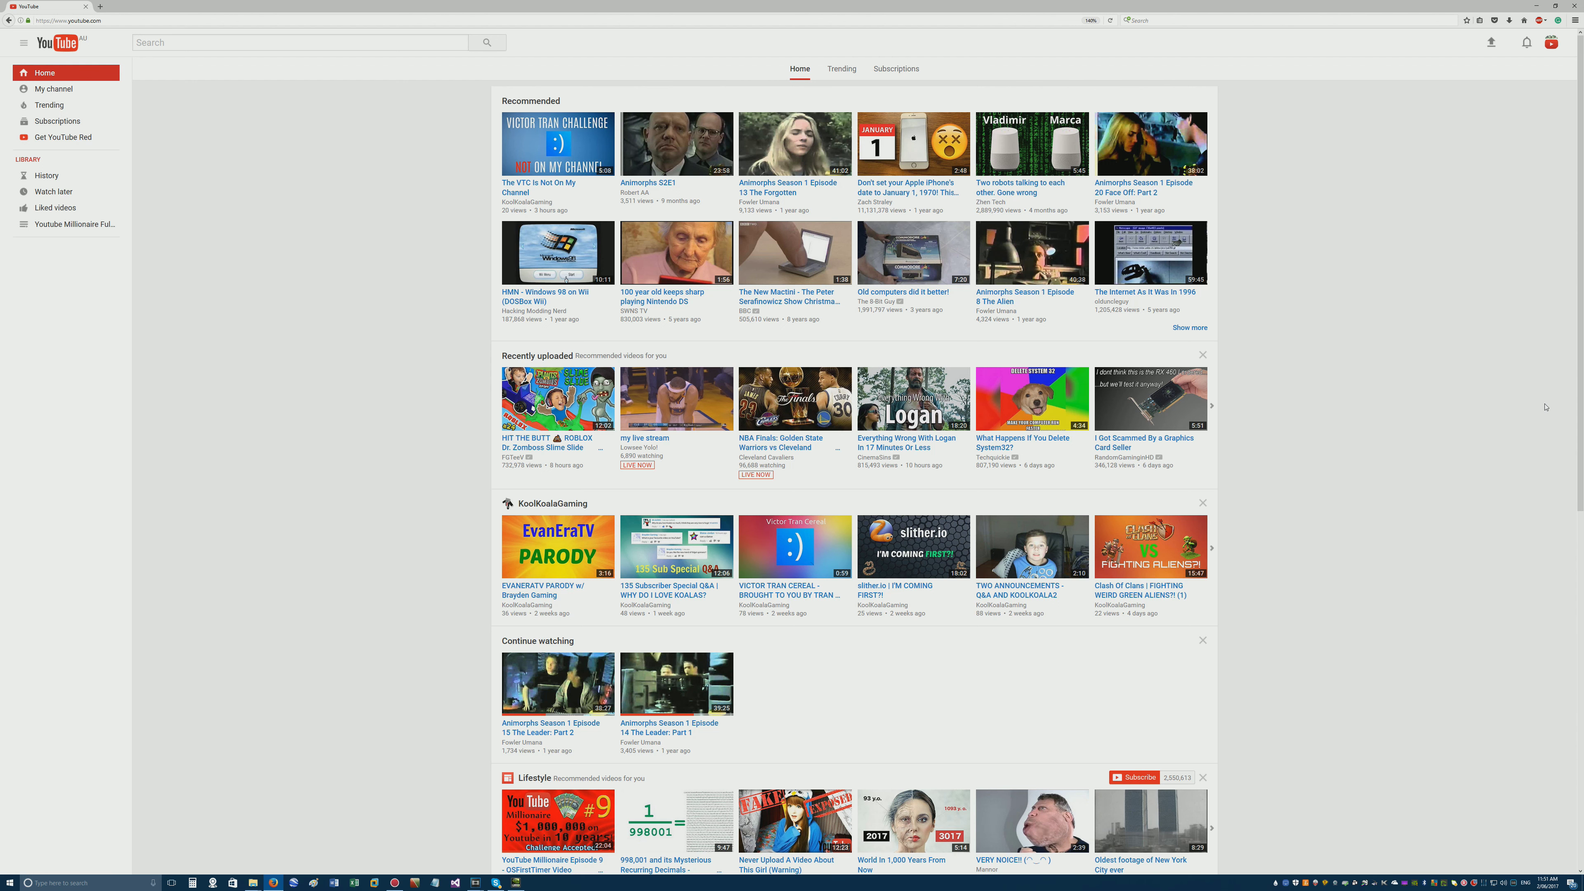
Capture a Greenshot region of the YouTube home page from the Recommended section down to the Lifestyle row.
key(Print)
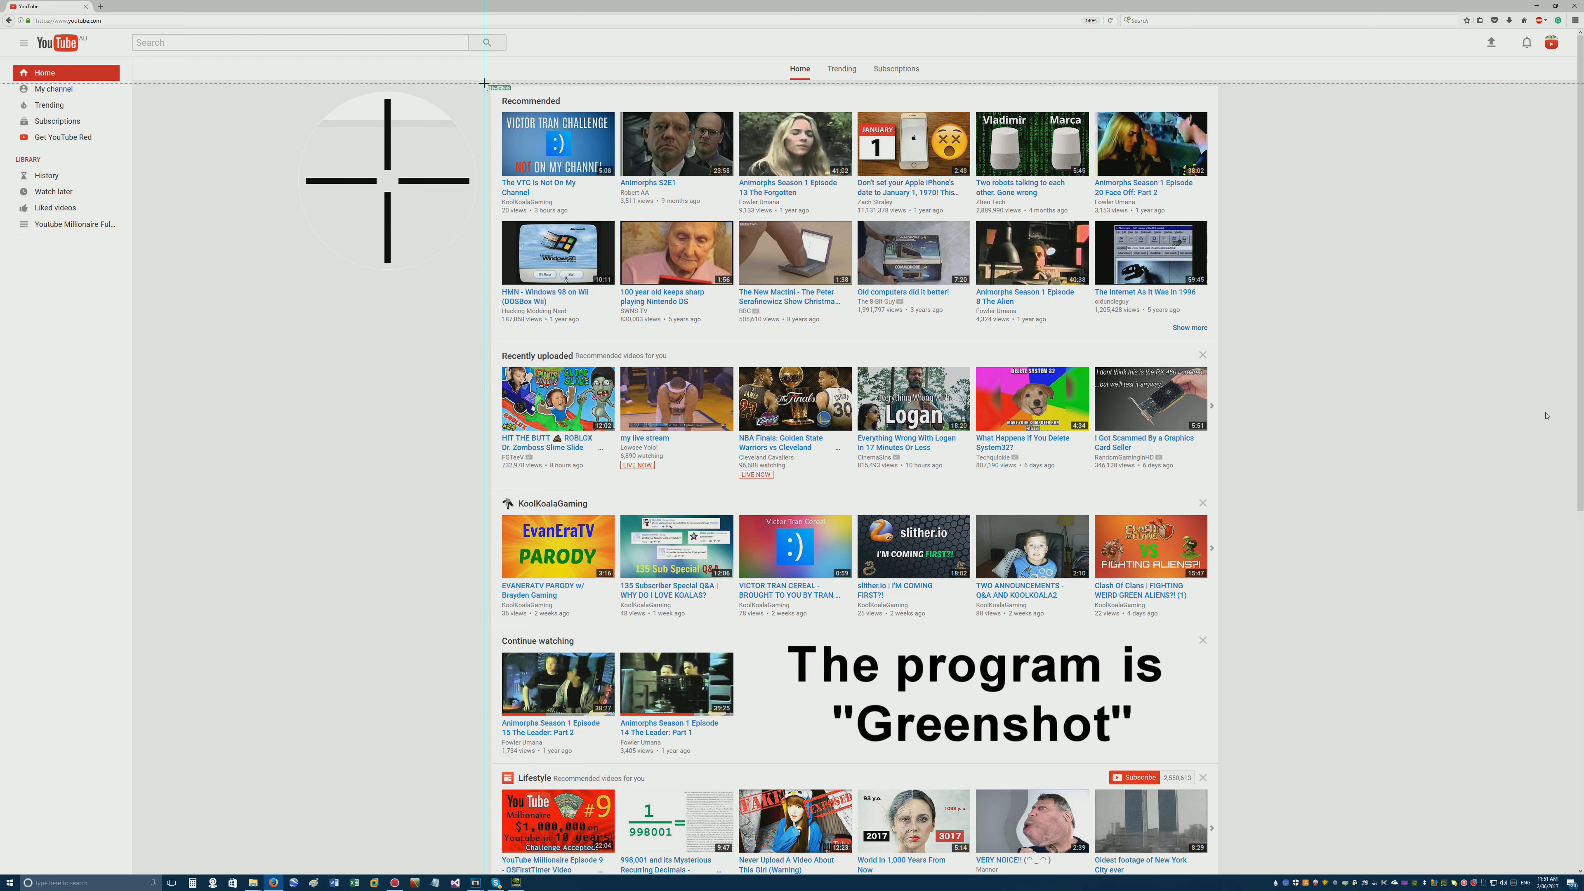
drag(483, 81, 1303, 543)
drag(1314, 646, 1275, 828)
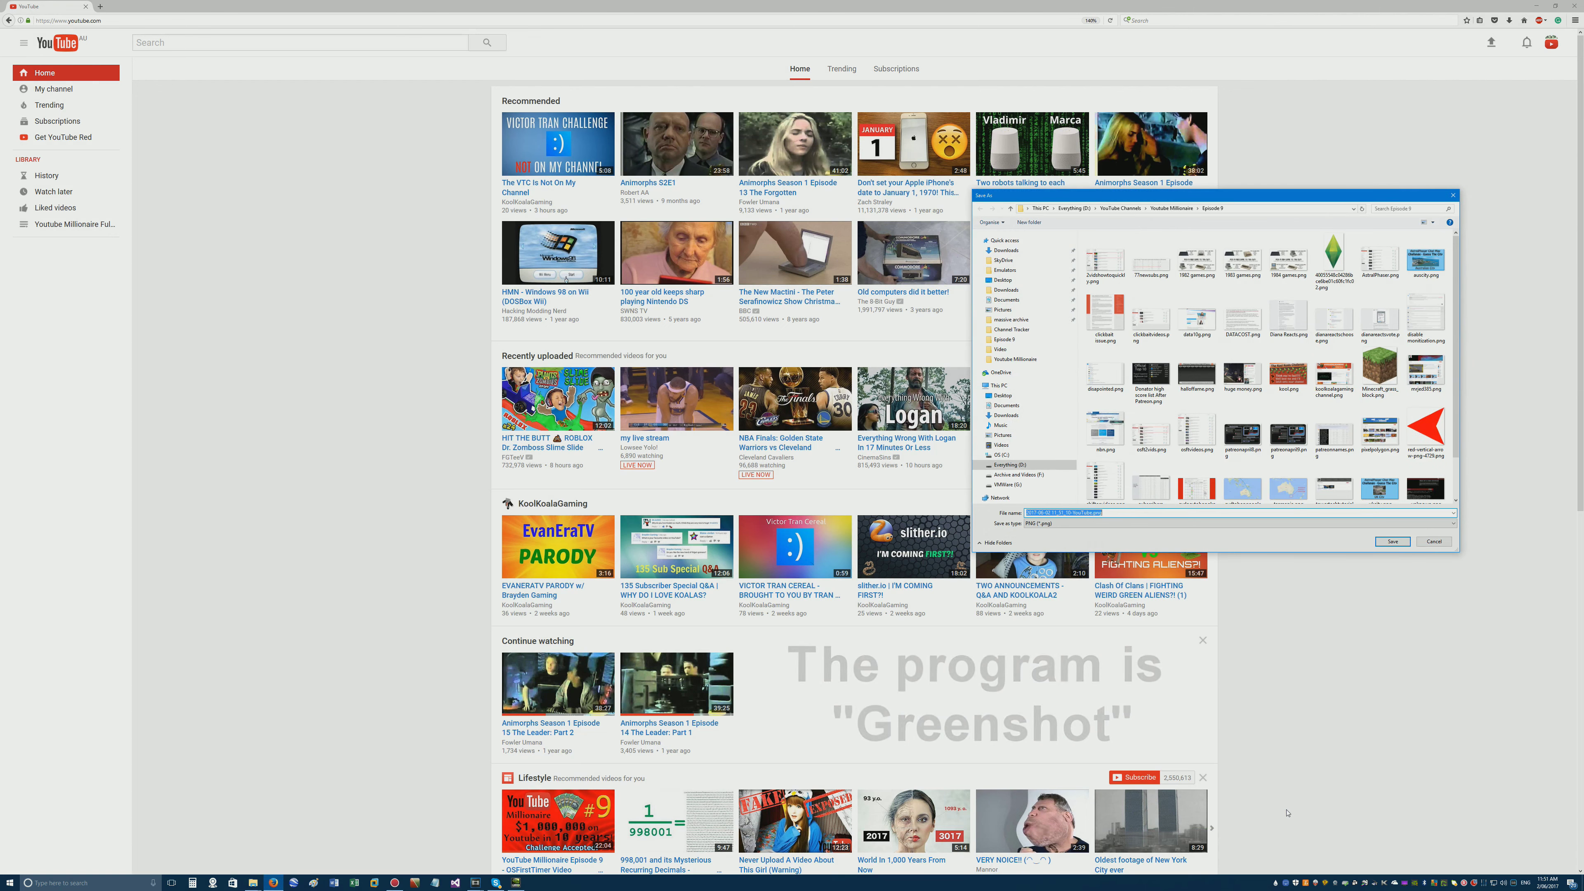
Set the screenshot's save location to the Youtube Millionaire folder and return to the Save As dialog.
click(1172, 208)
right_click(1299, 504)
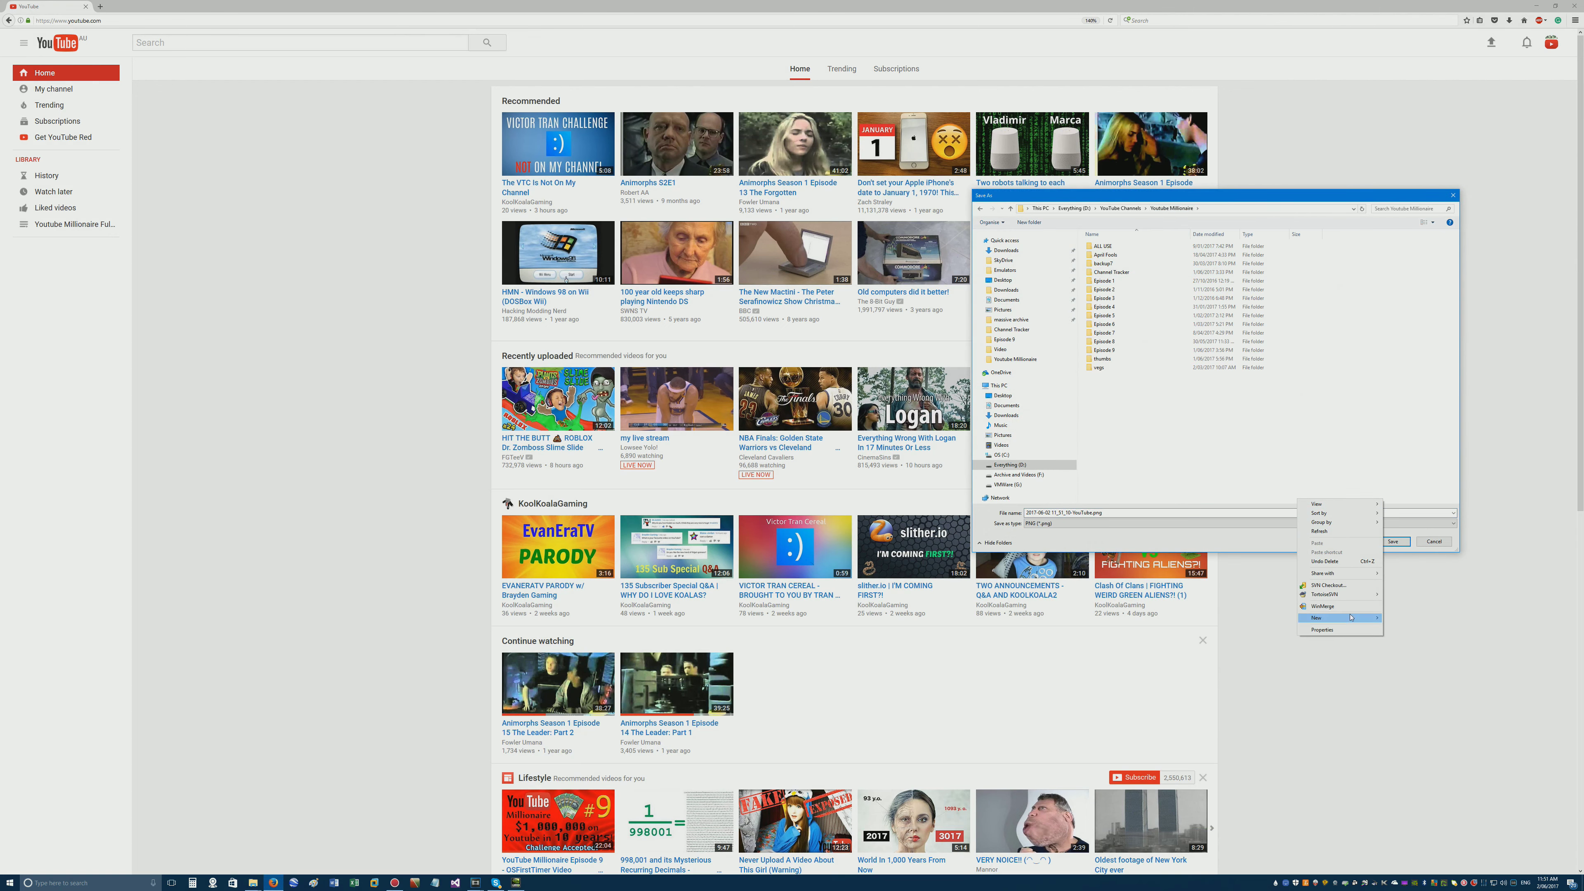
mouse_move(1340, 617)
click(1400, 616)
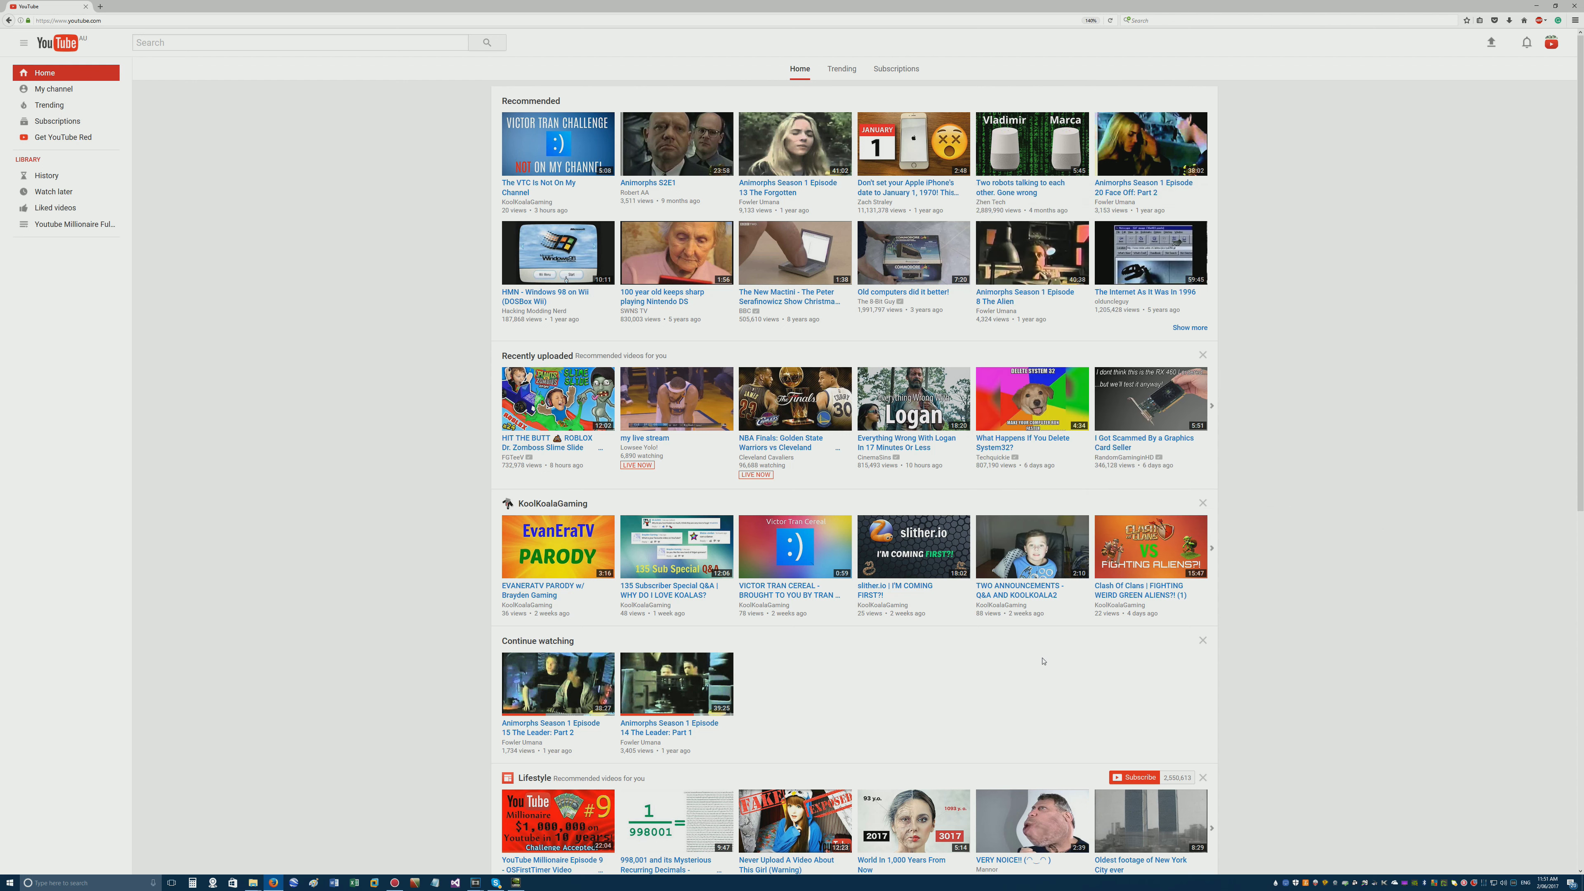
key(alt+Tab)
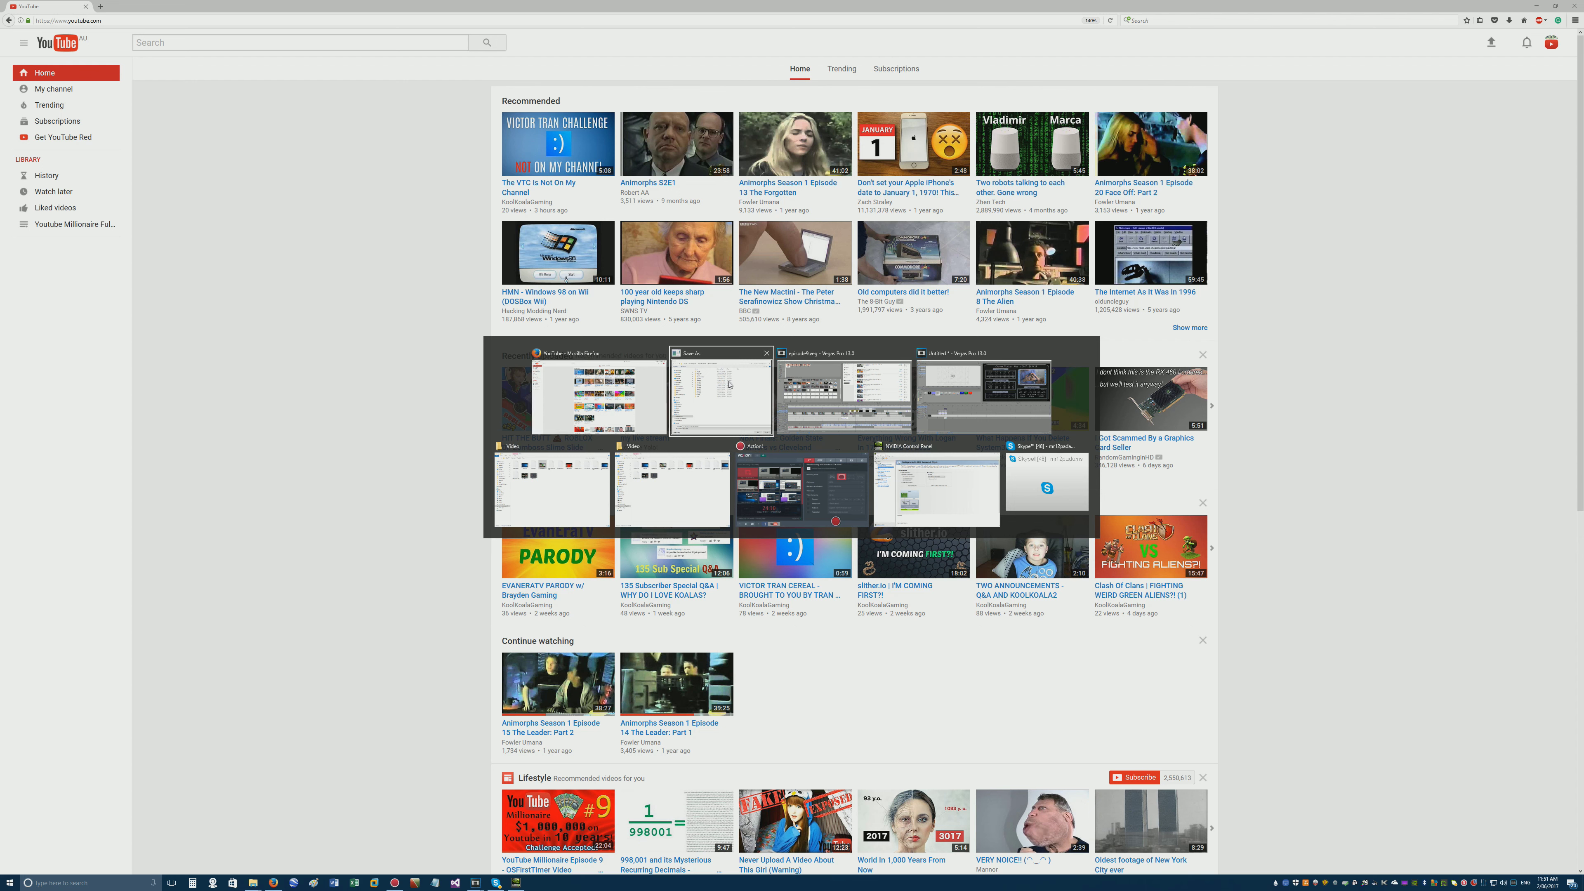
click(723, 393)
click(1080, 512)
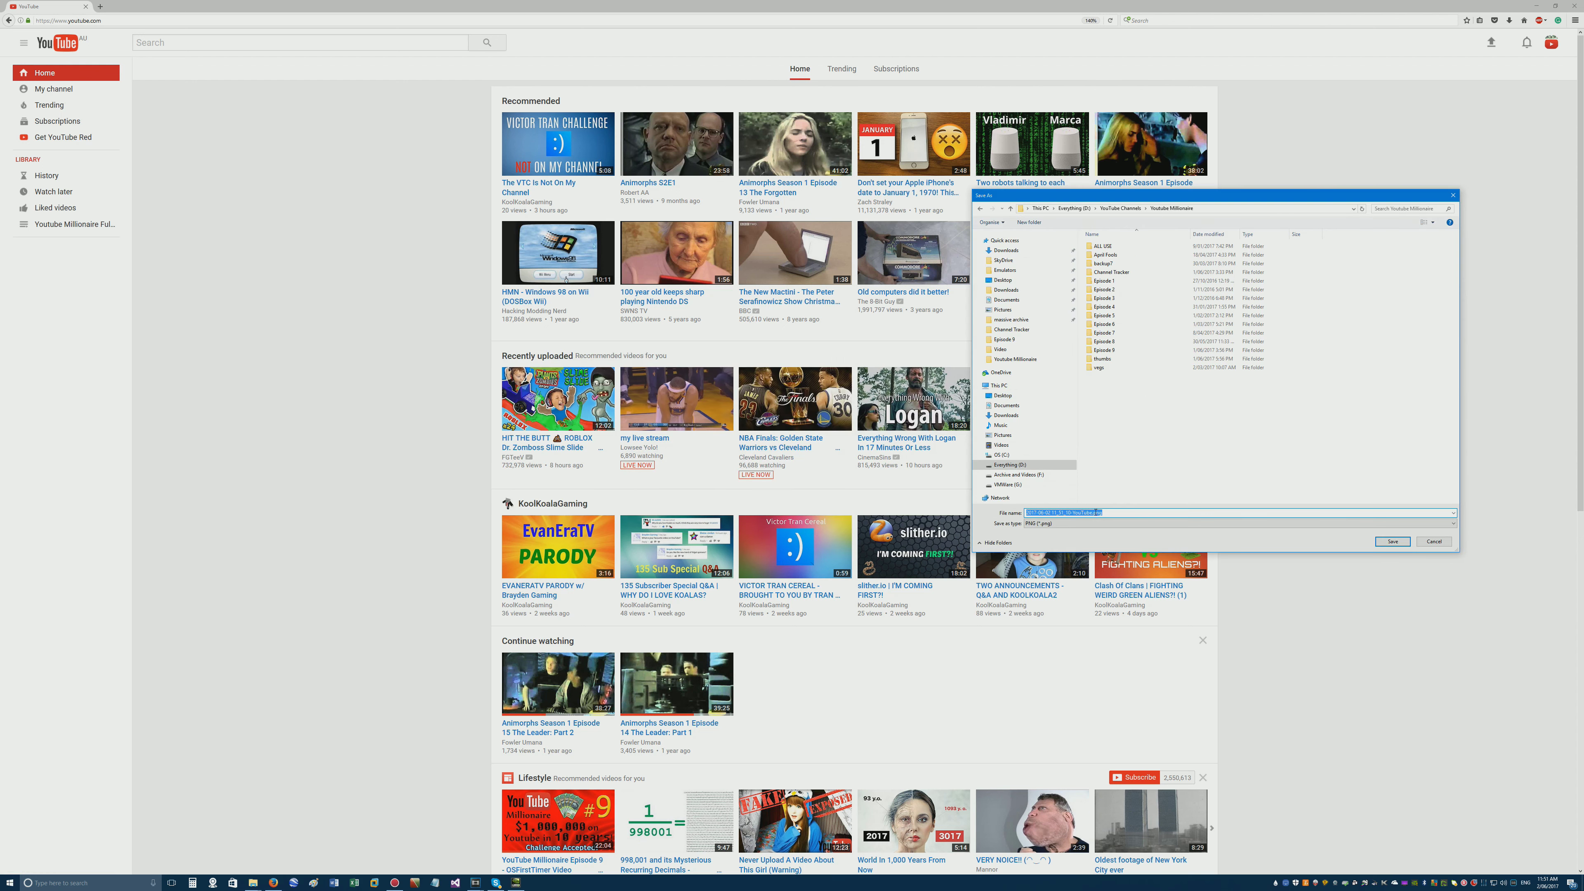
Create a folder named fake 10 inside Youtube Millionaire and save the screenshot there as a PNG.
right_click(1122, 458)
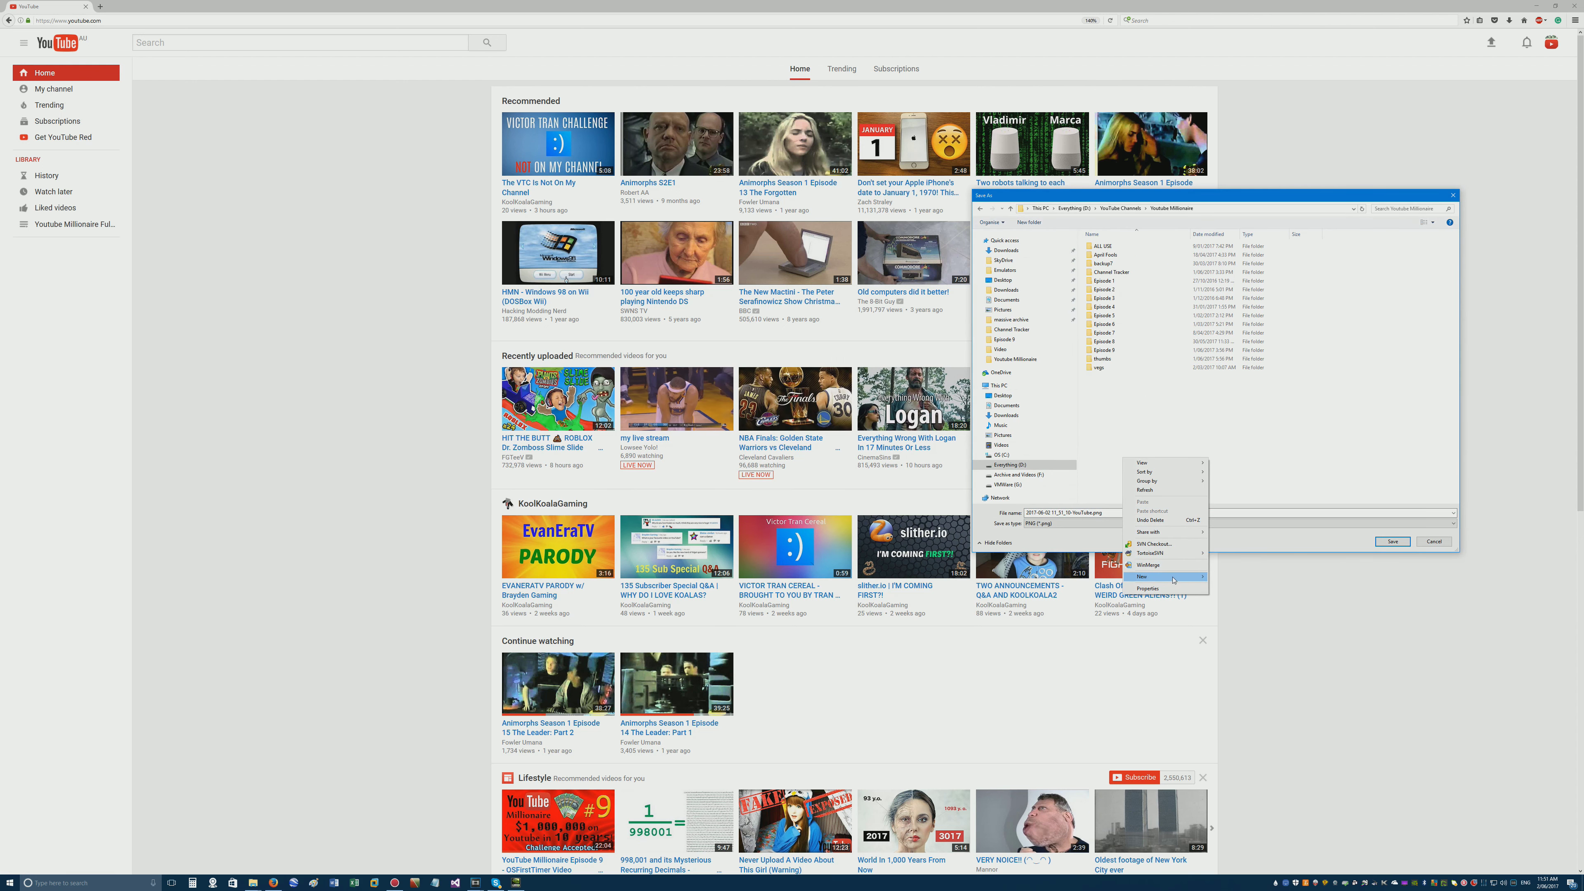
mouse_move(1173, 579)
click(1225, 579)
text(E)
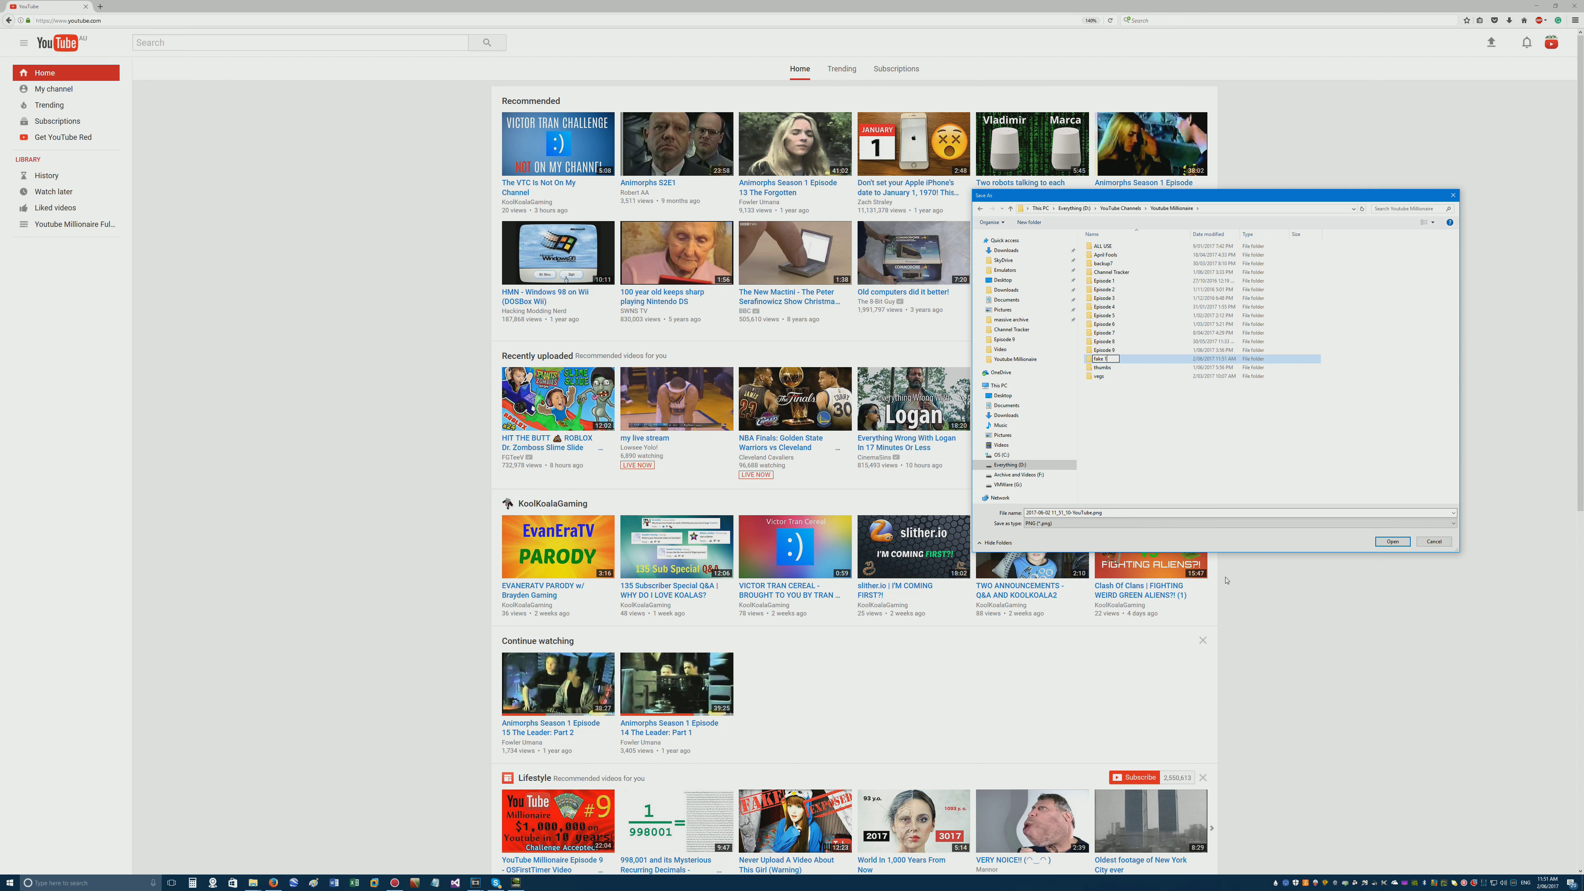
key(Return)
key(Return)
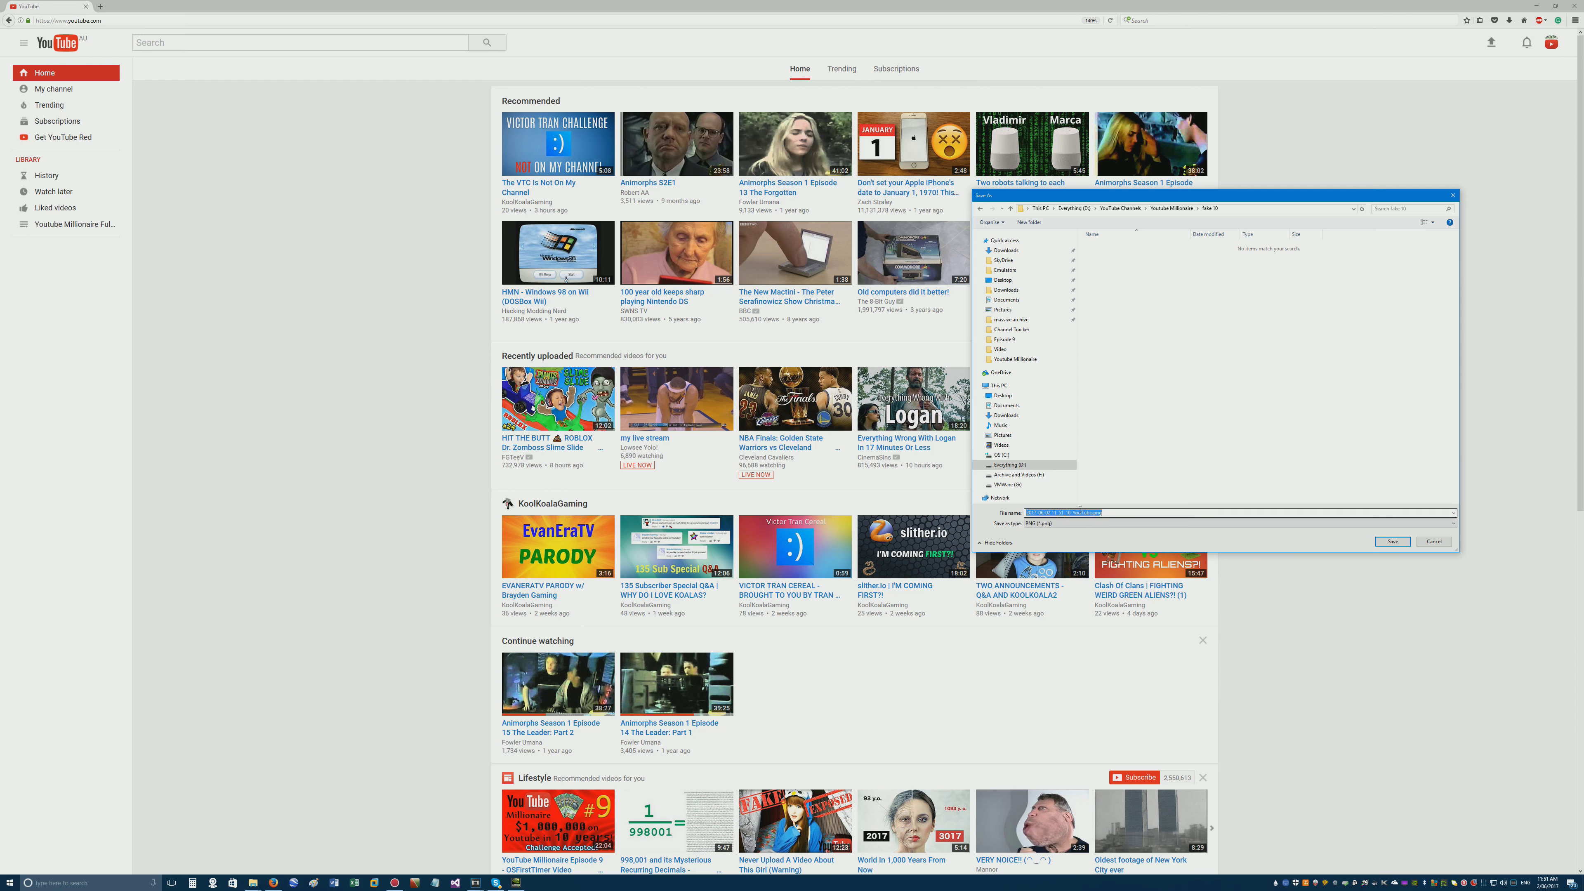
click(1380, 540)
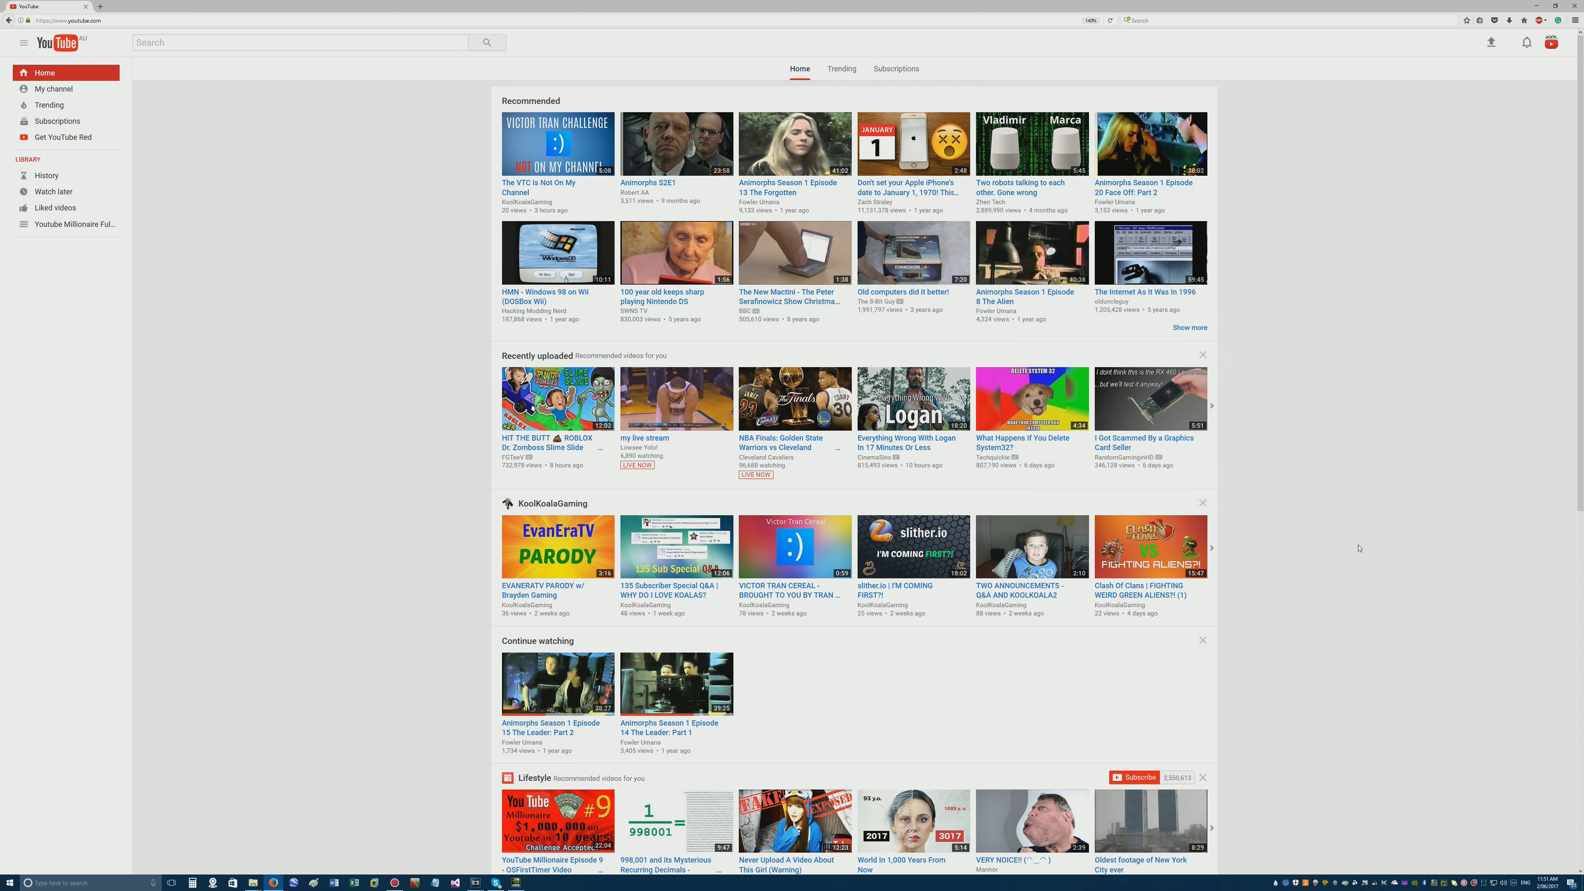
Open the fake 10 folder under Youtube Millionaire in File Explorer and select the saved screenshot.
mouse_move(252, 882)
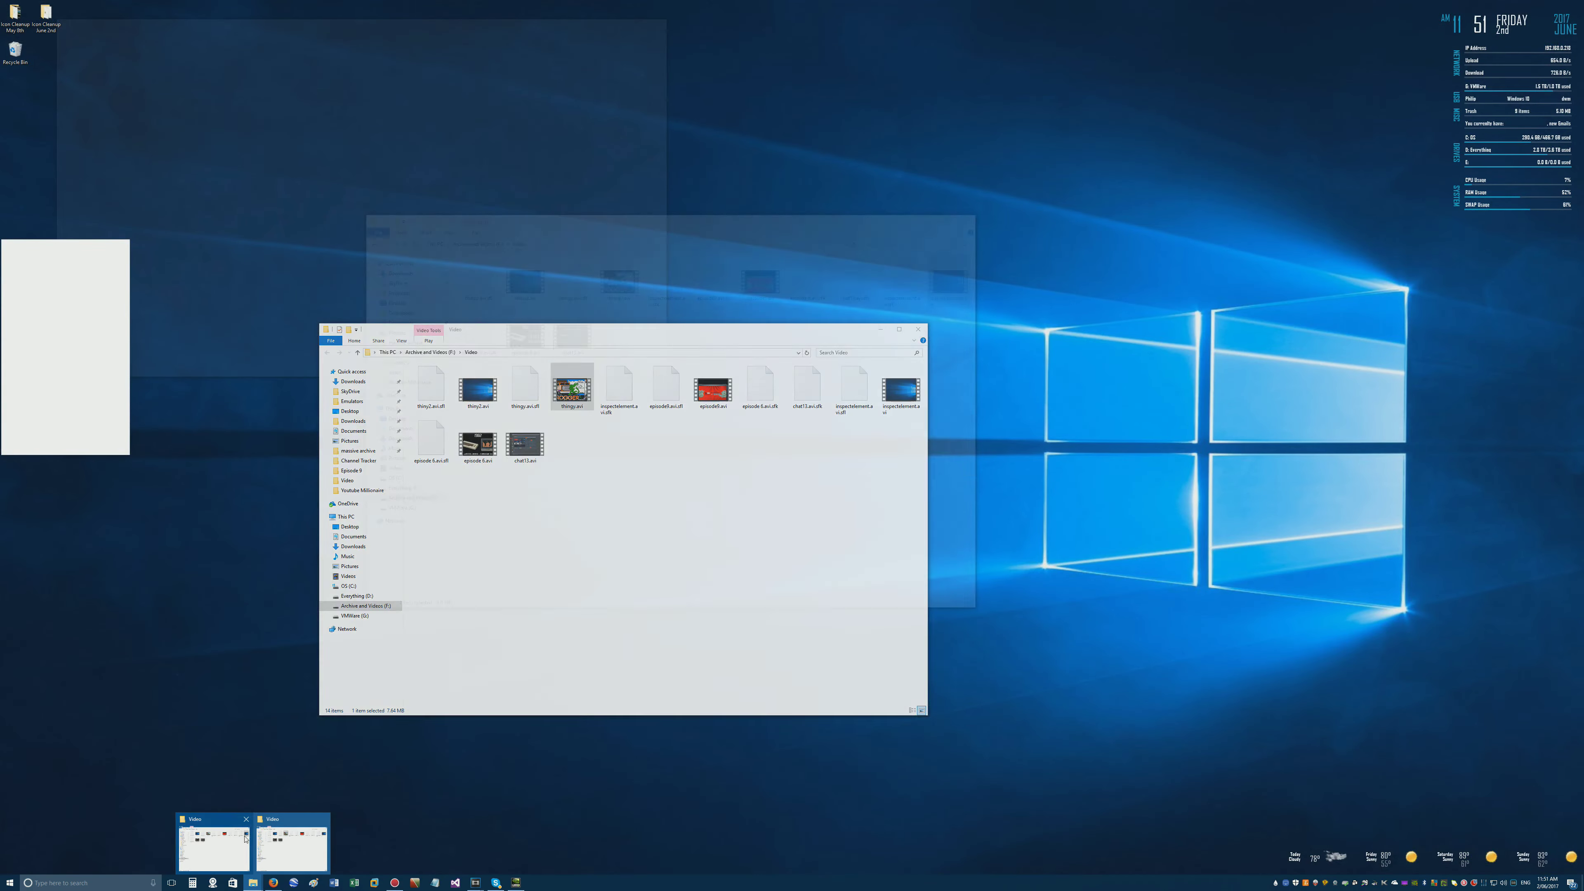
click(216, 846)
click(399, 363)
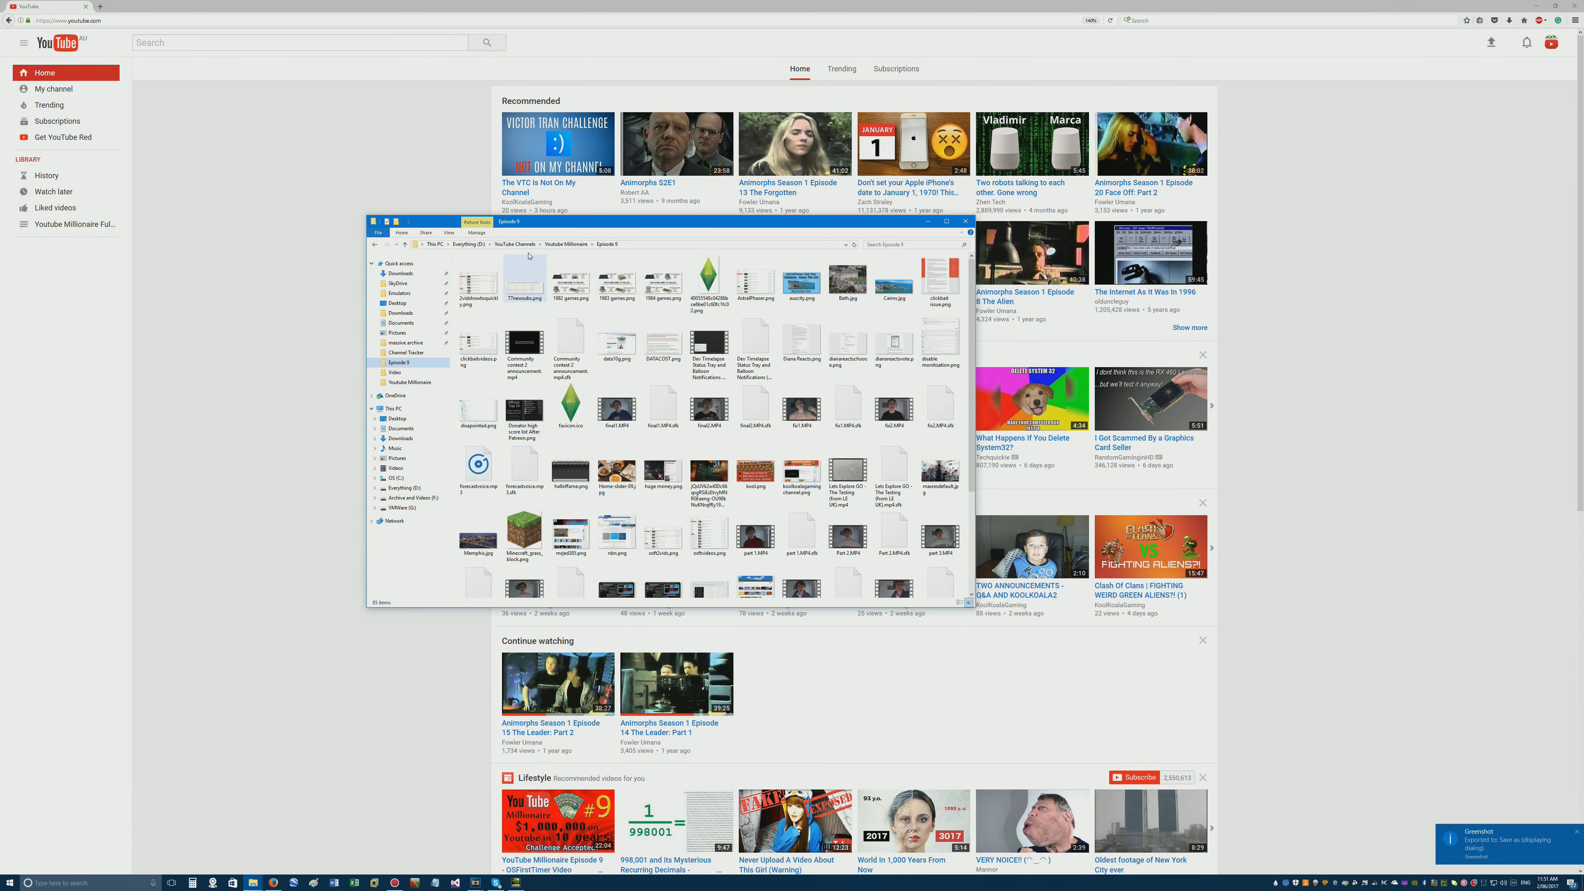
click(566, 243)
double_click(483, 383)
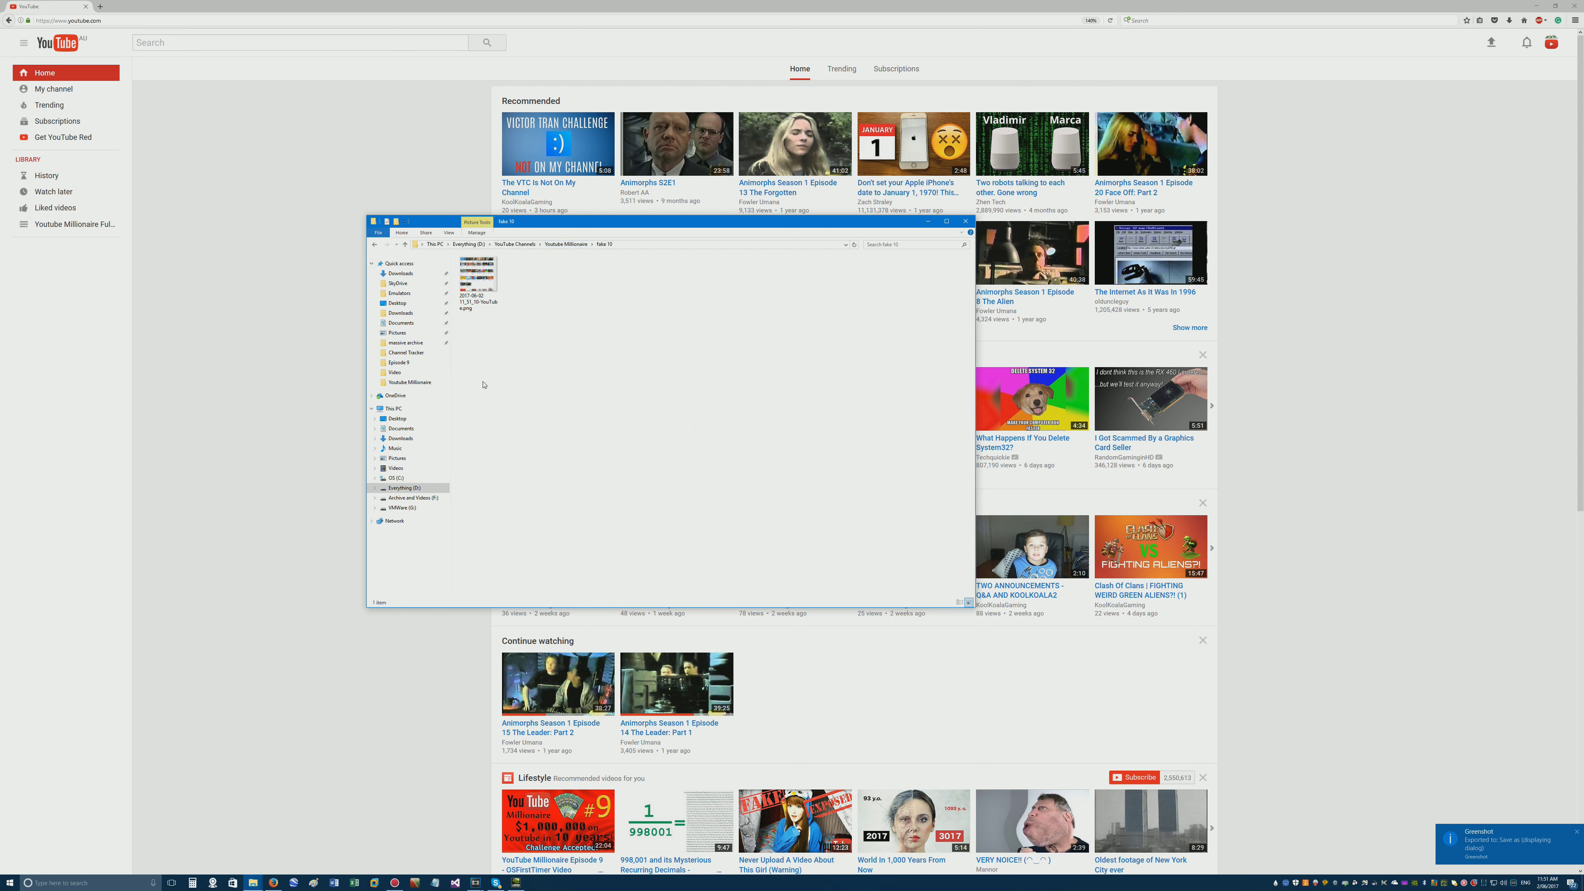
click(472, 291)
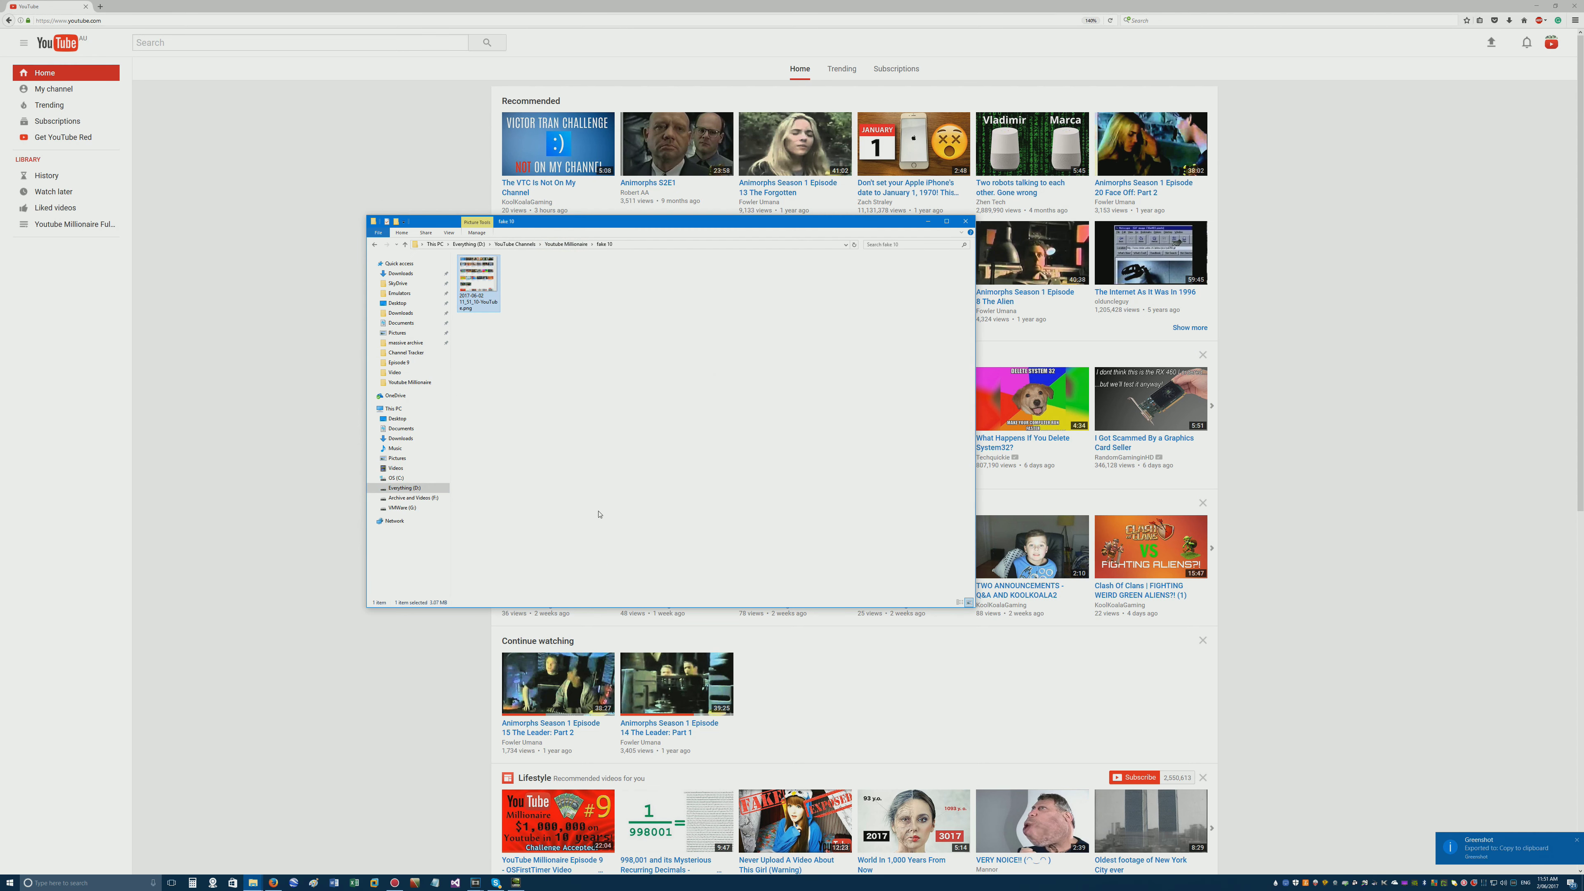
Add the saved screenshot from the fake 10 folder to the untitled Vegas project's timeline, on the track above the channel tracker.
drag(467, 290, 601, 410)
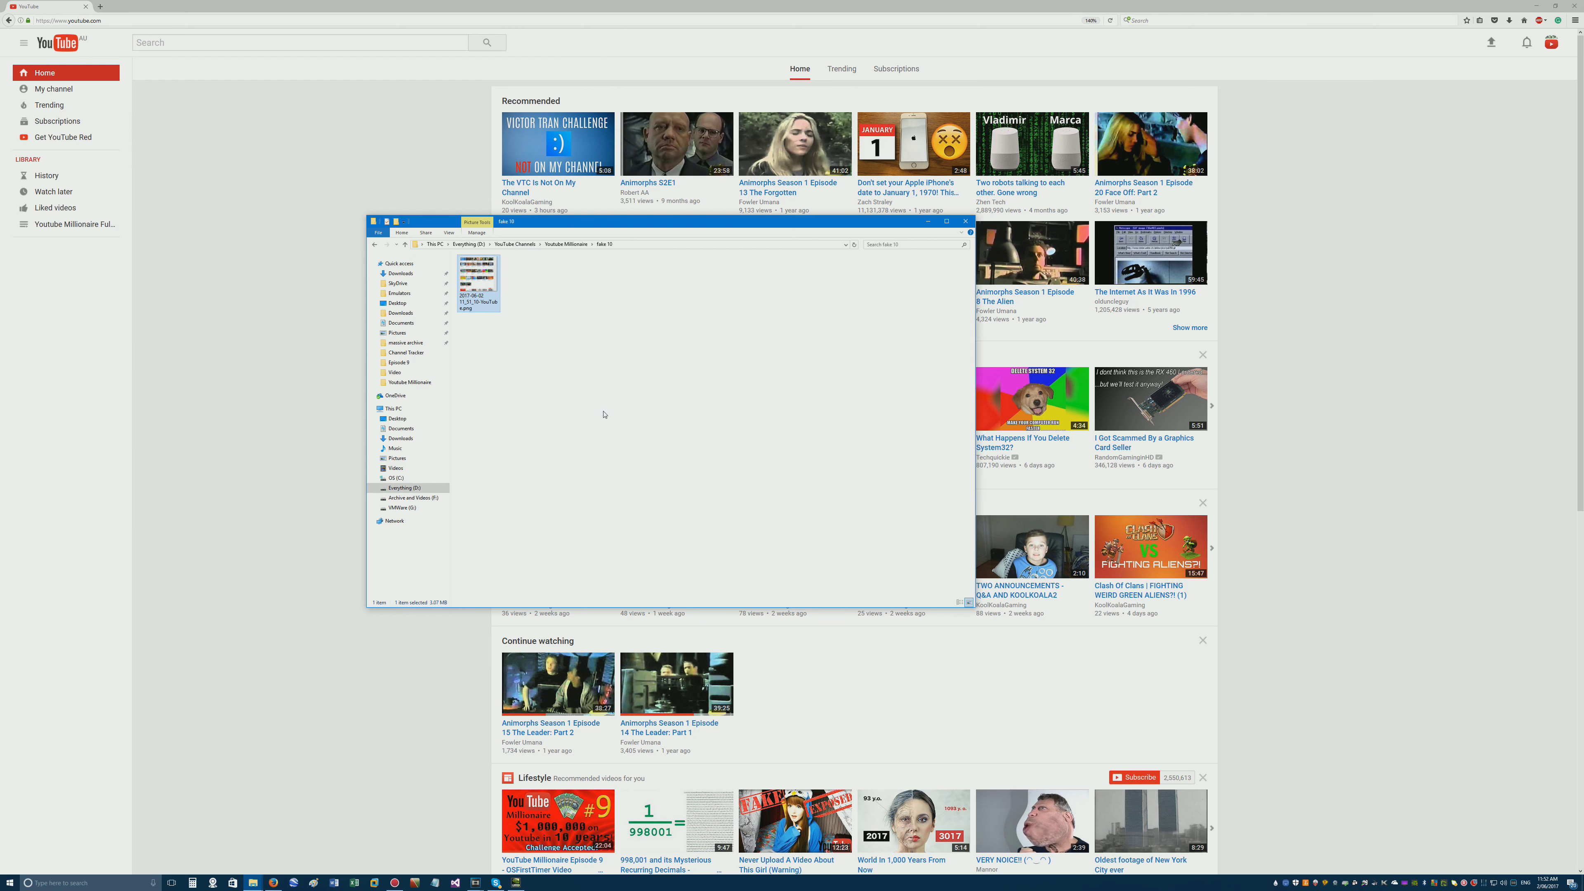
click(601, 411)
drag(477, 281, 597, 626)
scroll(734, 603, up, 4)
scroll(733, 604, up, 3)
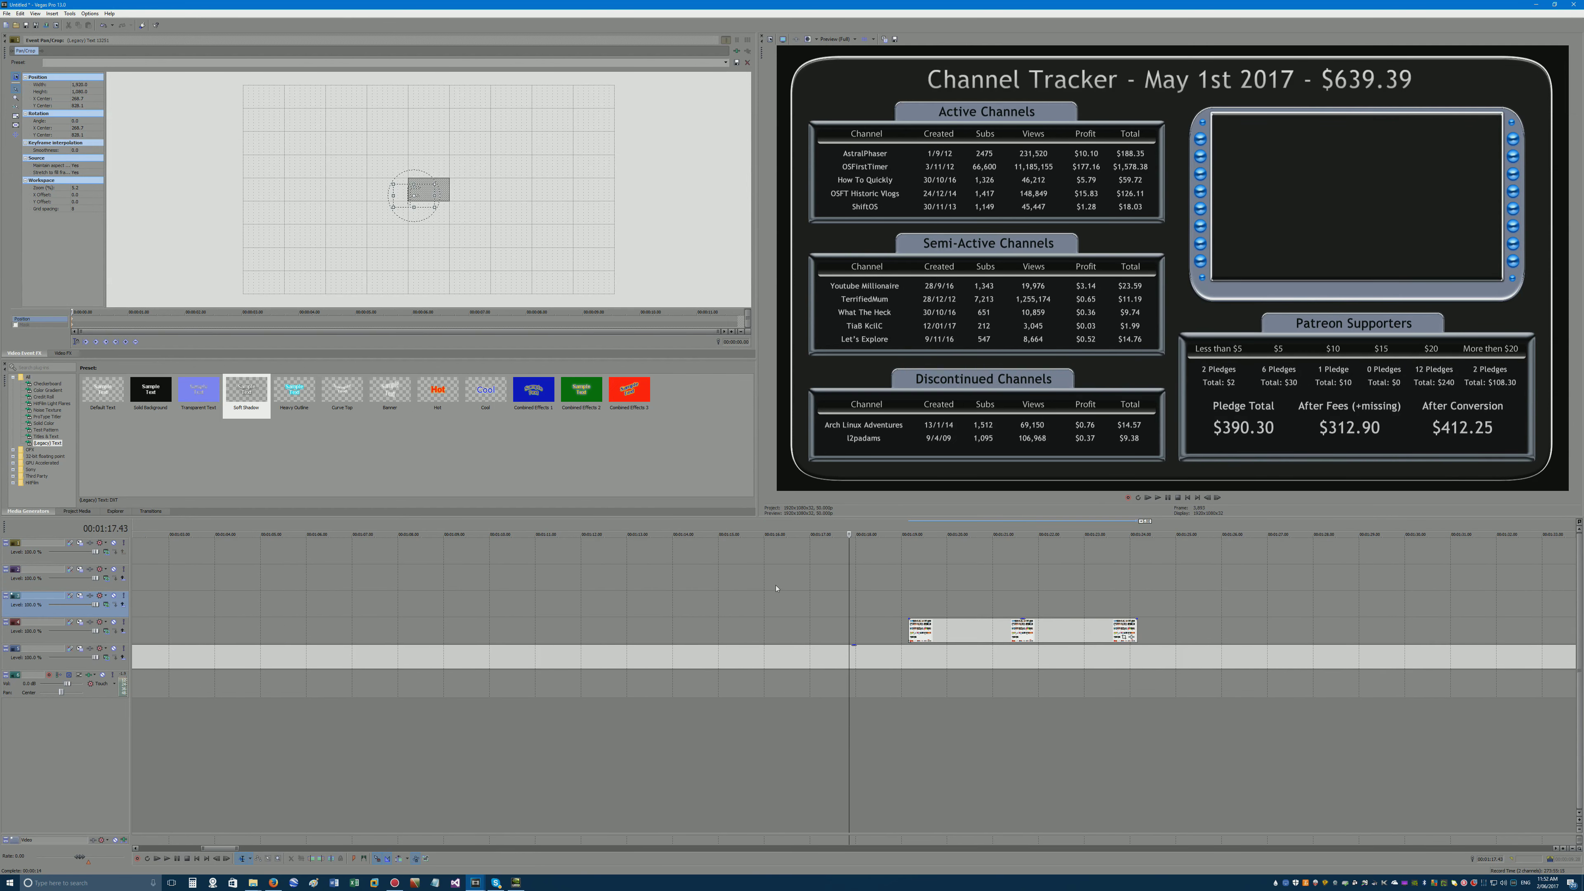
Play the timeline from just before the new screenshot event to preview it over the channel tracker.
click(895, 596)
key(space)
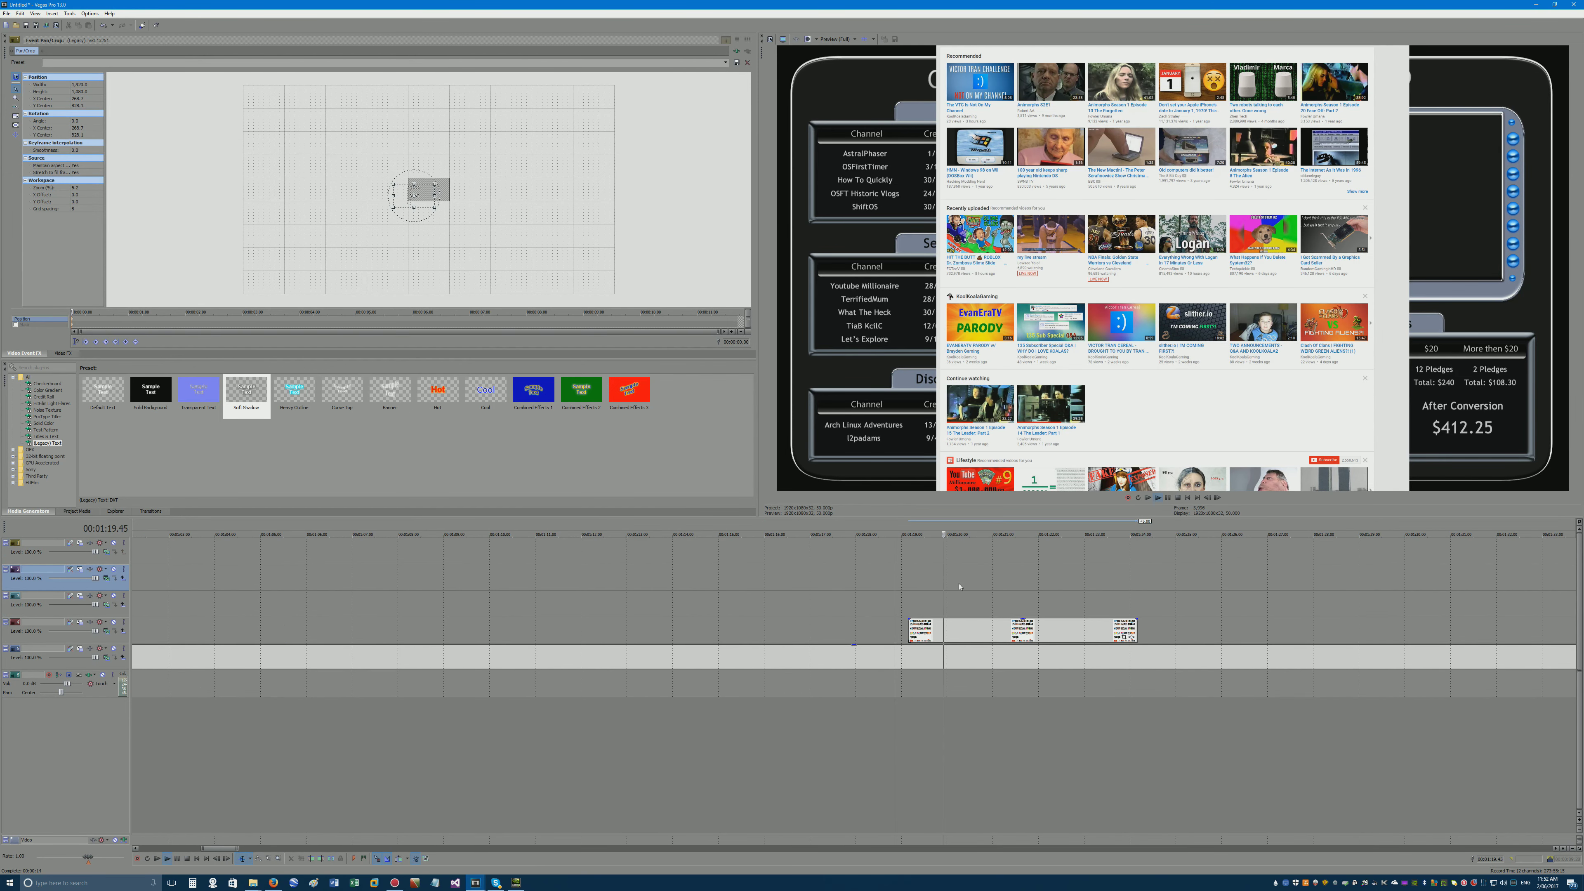
key(Return)
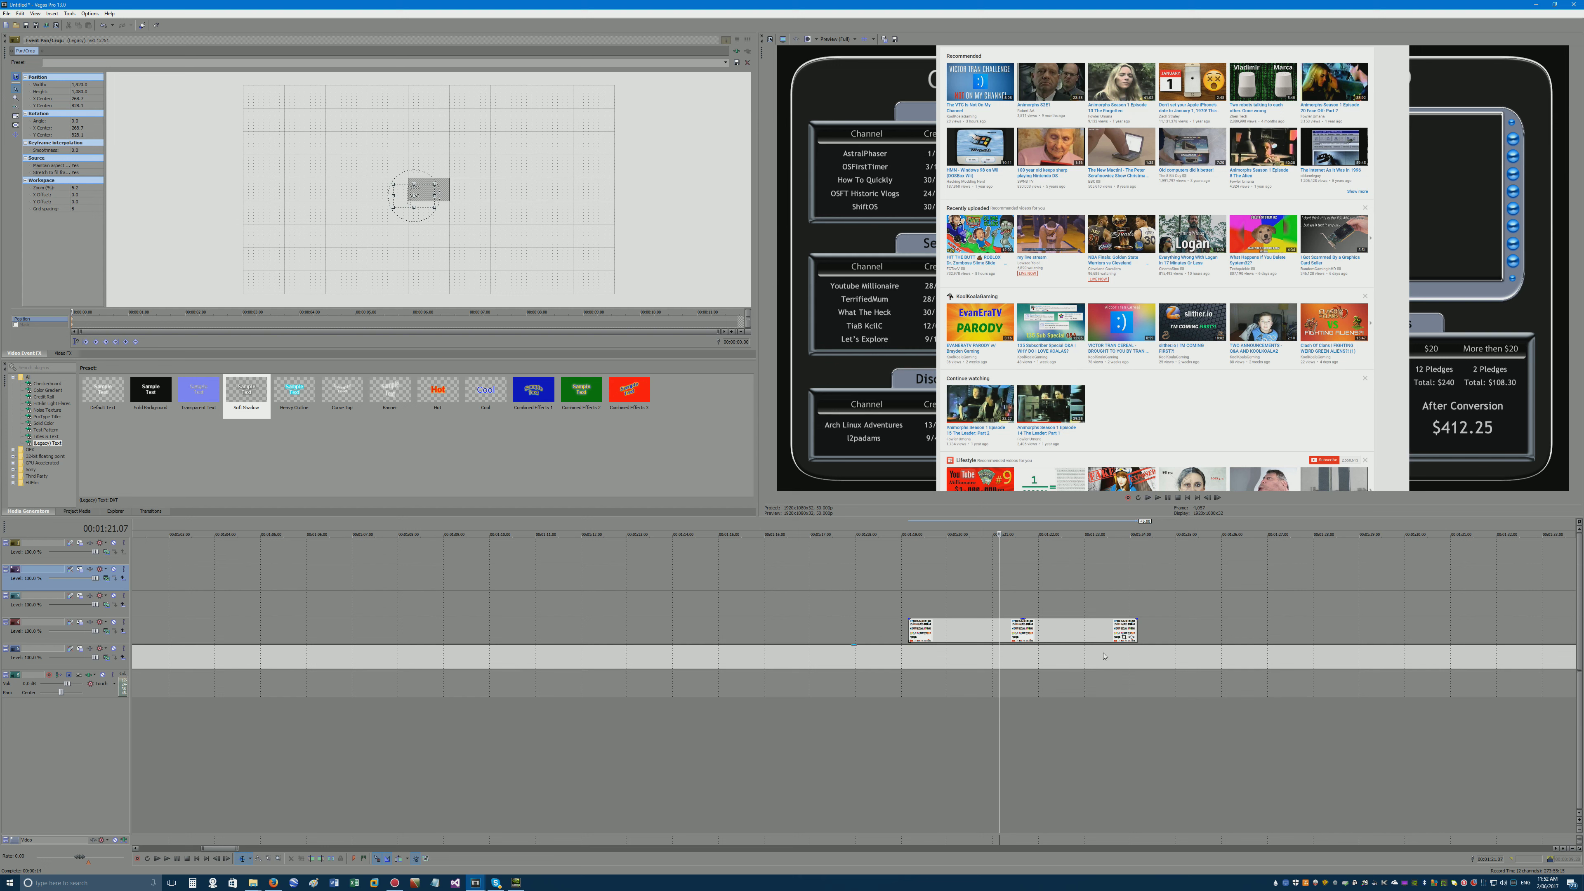
Open Event Pan/Crop for the screenshot event and crop it so the upper rows of the page fill the video frame.
click(1092, 631)
click(1124, 637)
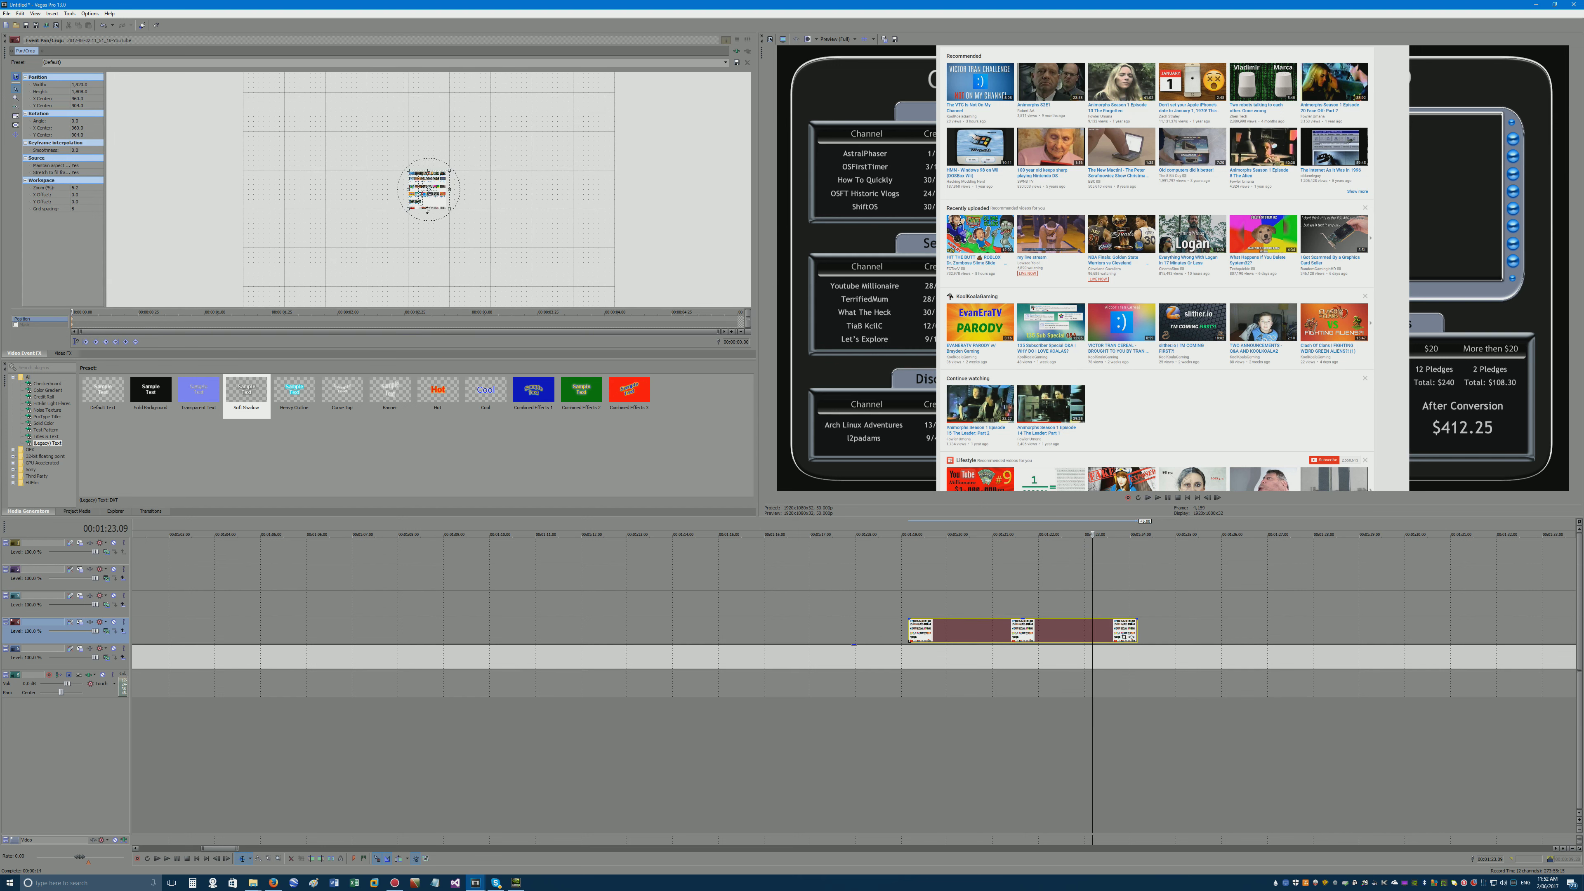
drag(427, 211, 416, 204)
scroll(430, 200, up, 5)
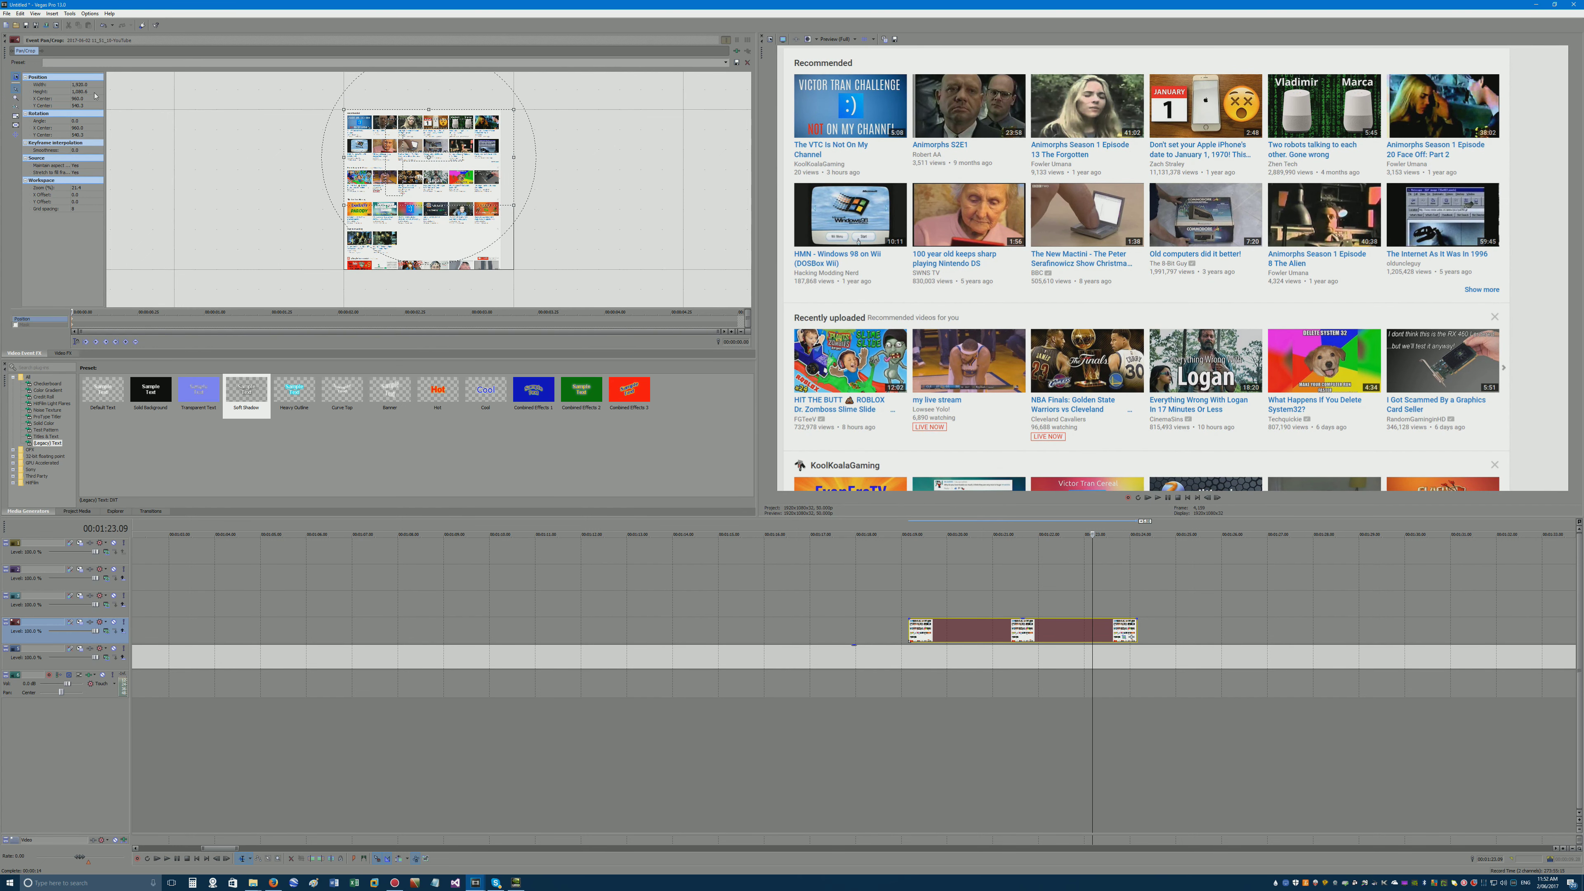
Enter the crop height in Event Pan/Crop, and play the timeline from just before the screenshot event.
click(81, 91)
key(Return)
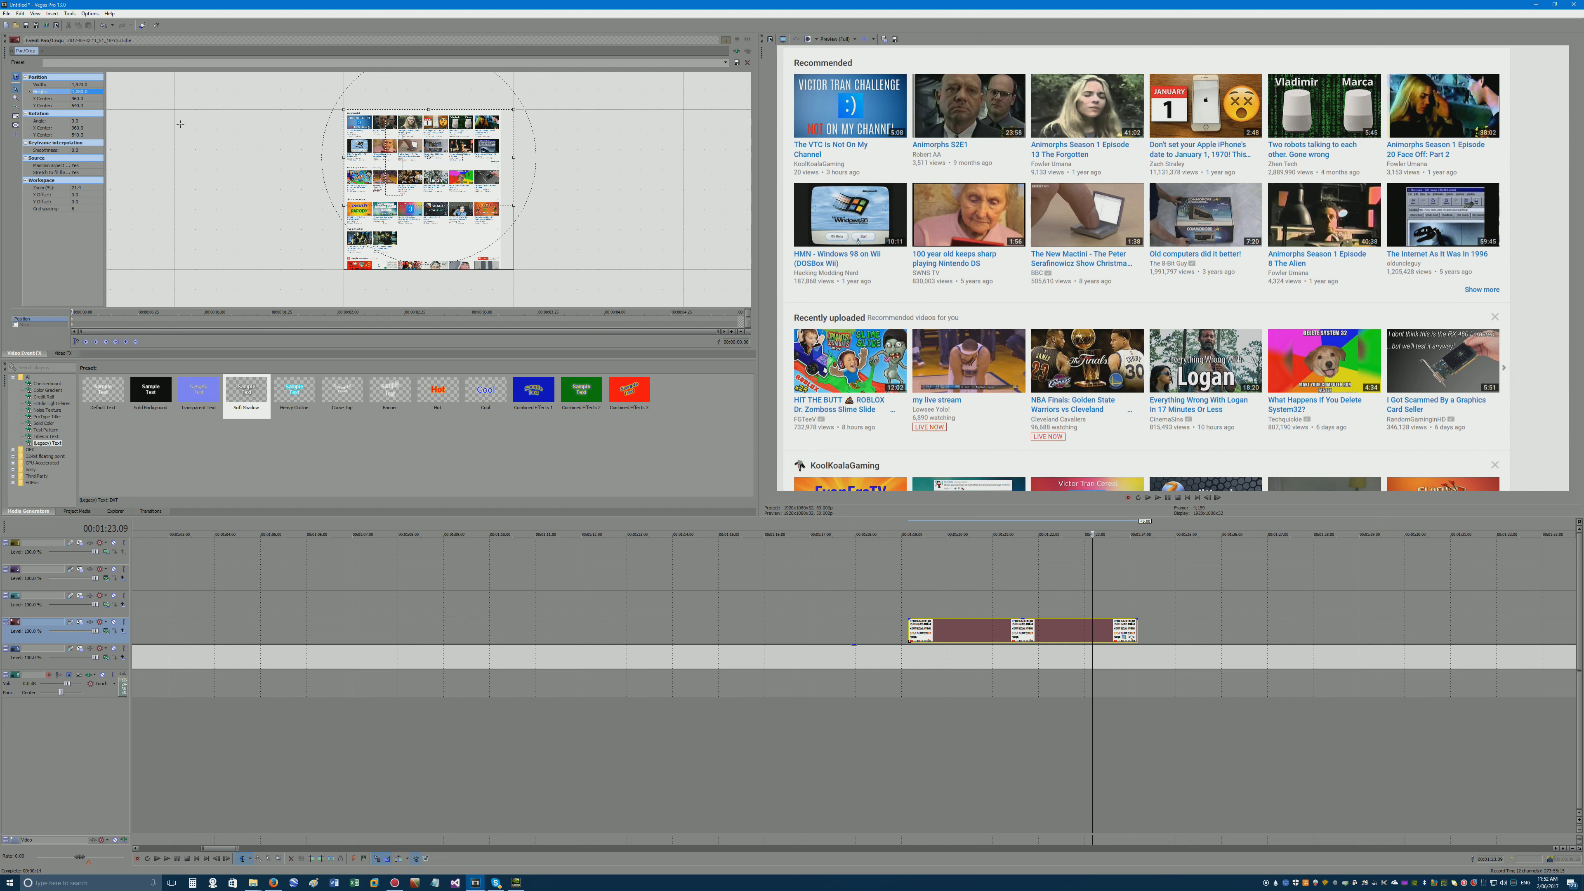
click(965, 600)
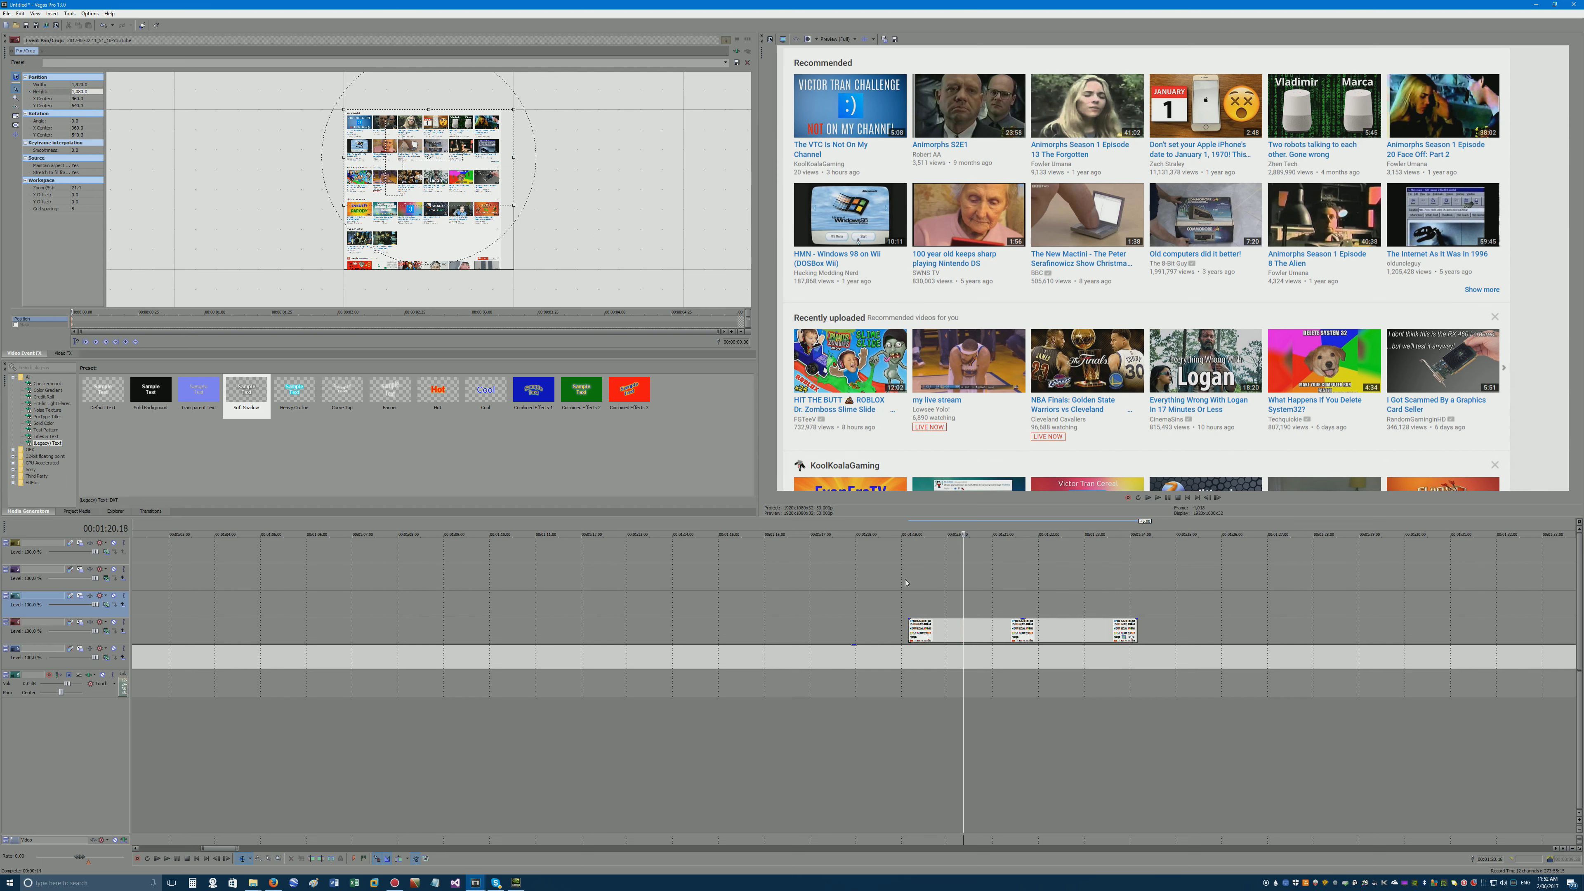
click(885, 577)
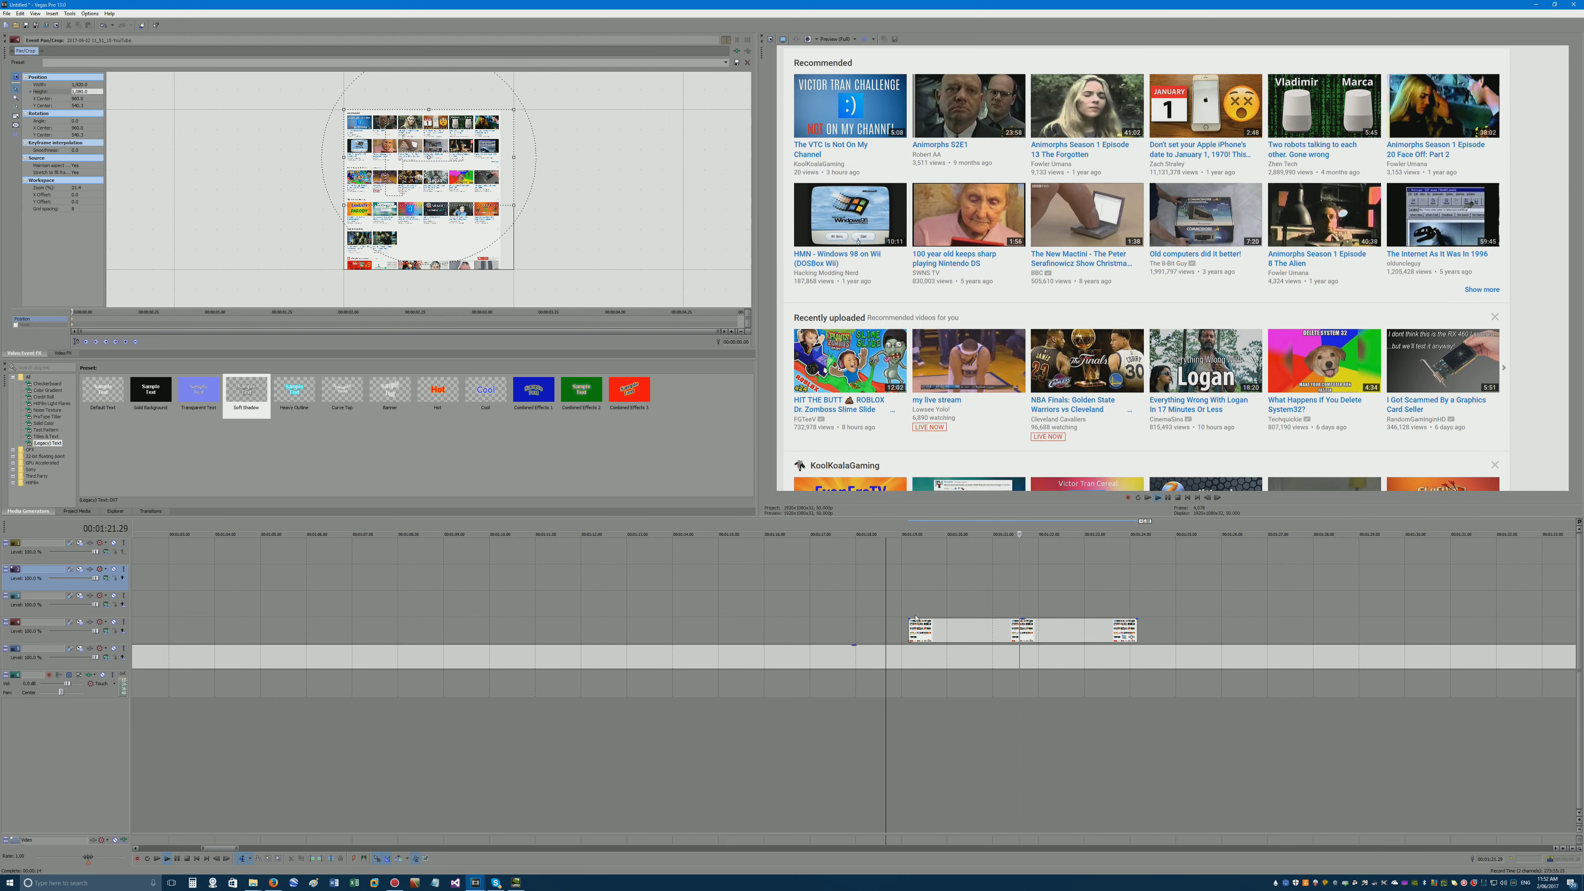
key(space)
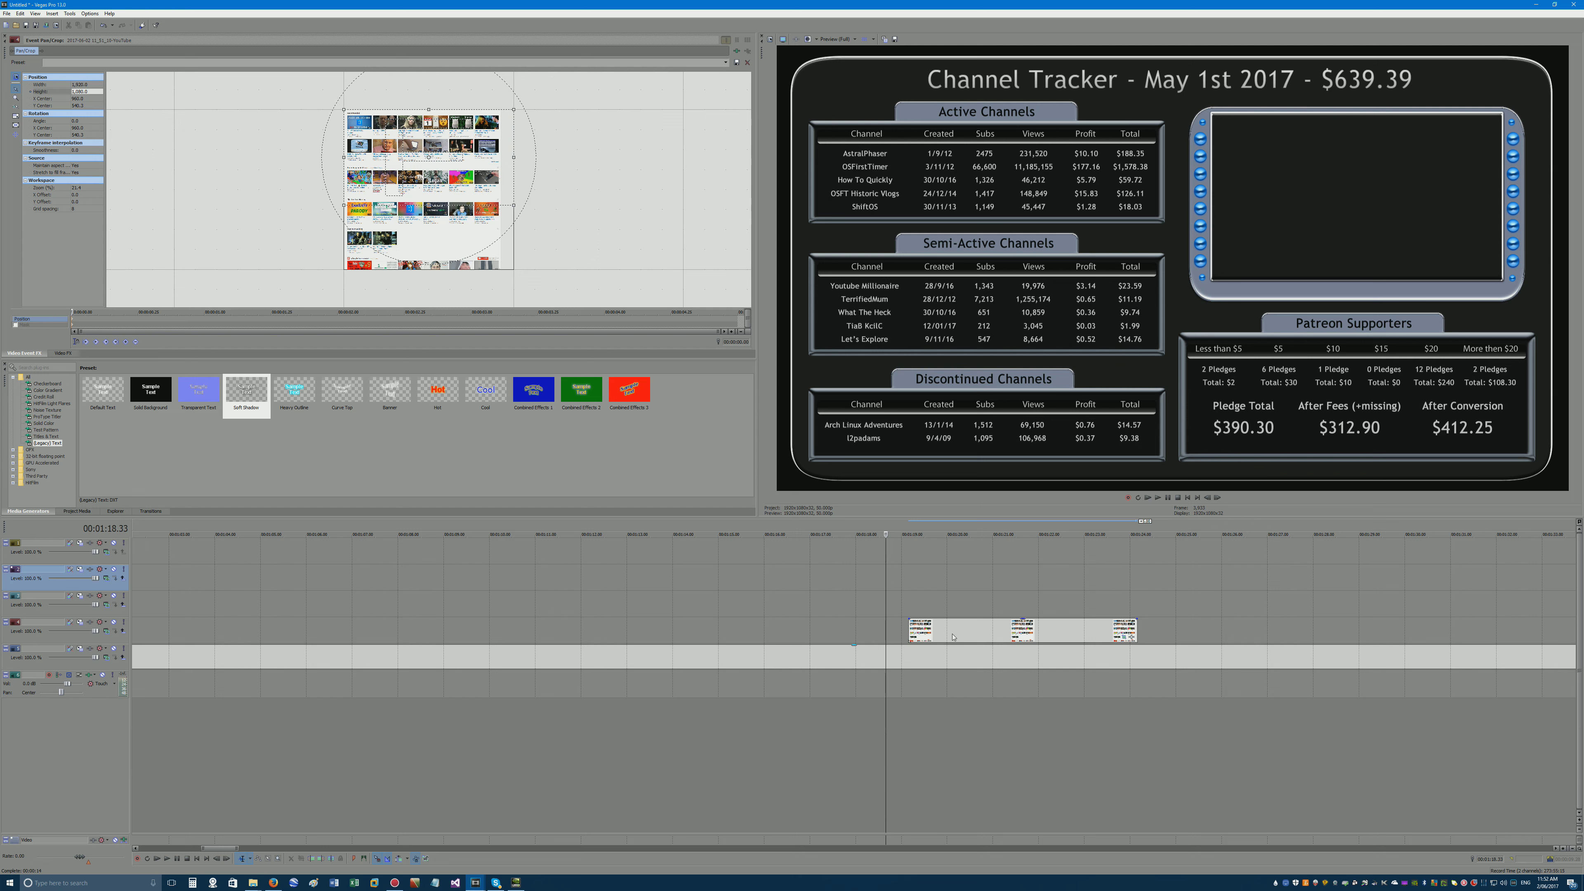
Add a fade-in and a fade-out to the ends of the screenshot event and leave it selected.
click(910, 620)
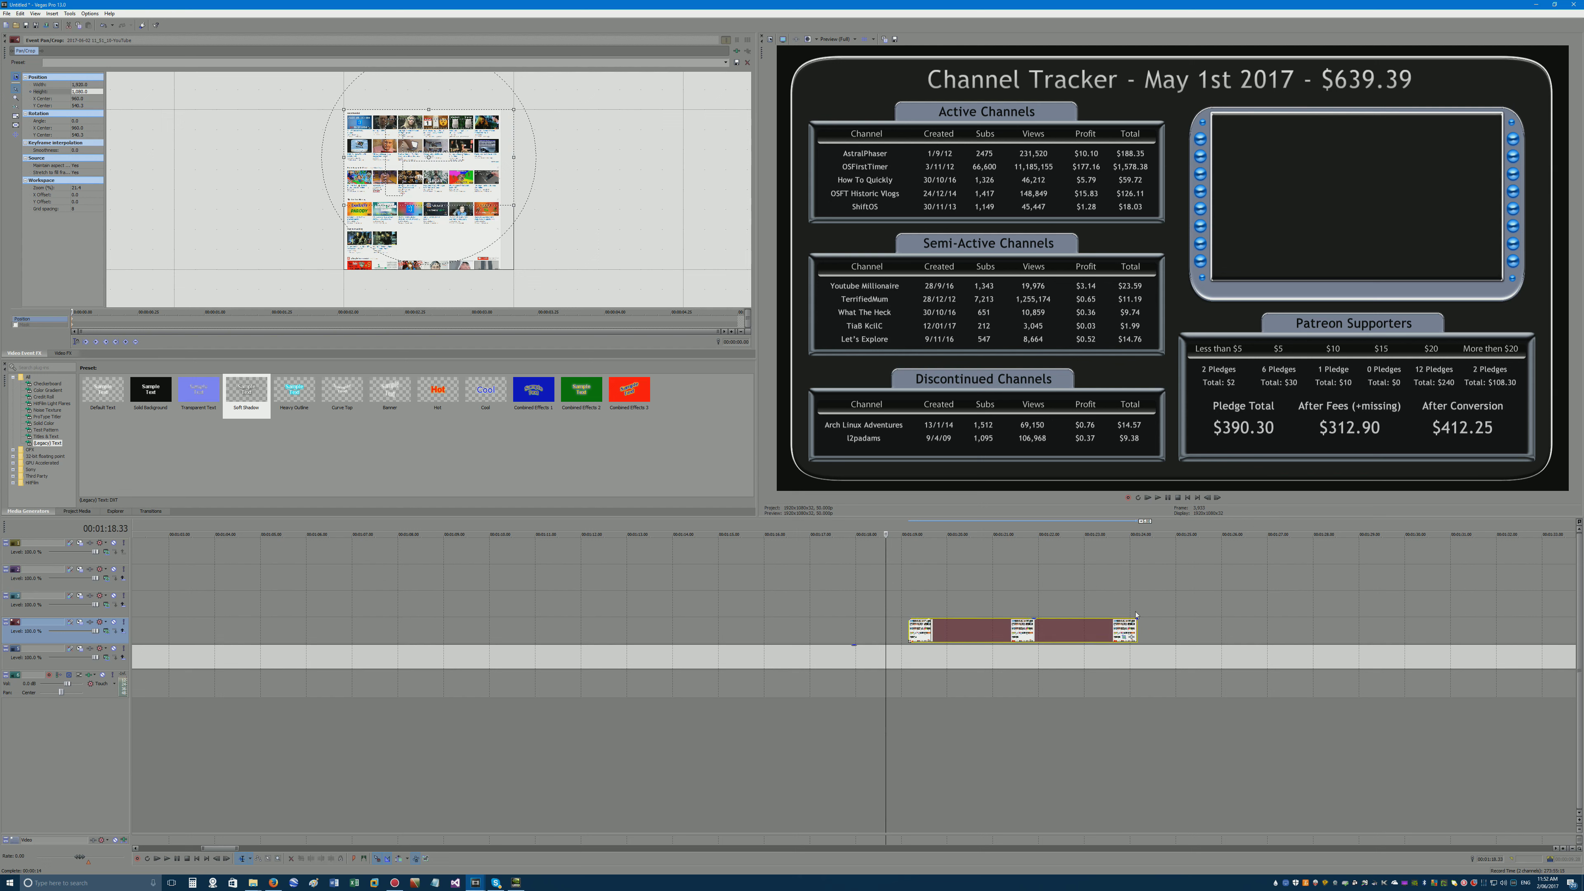
click(1024, 631)
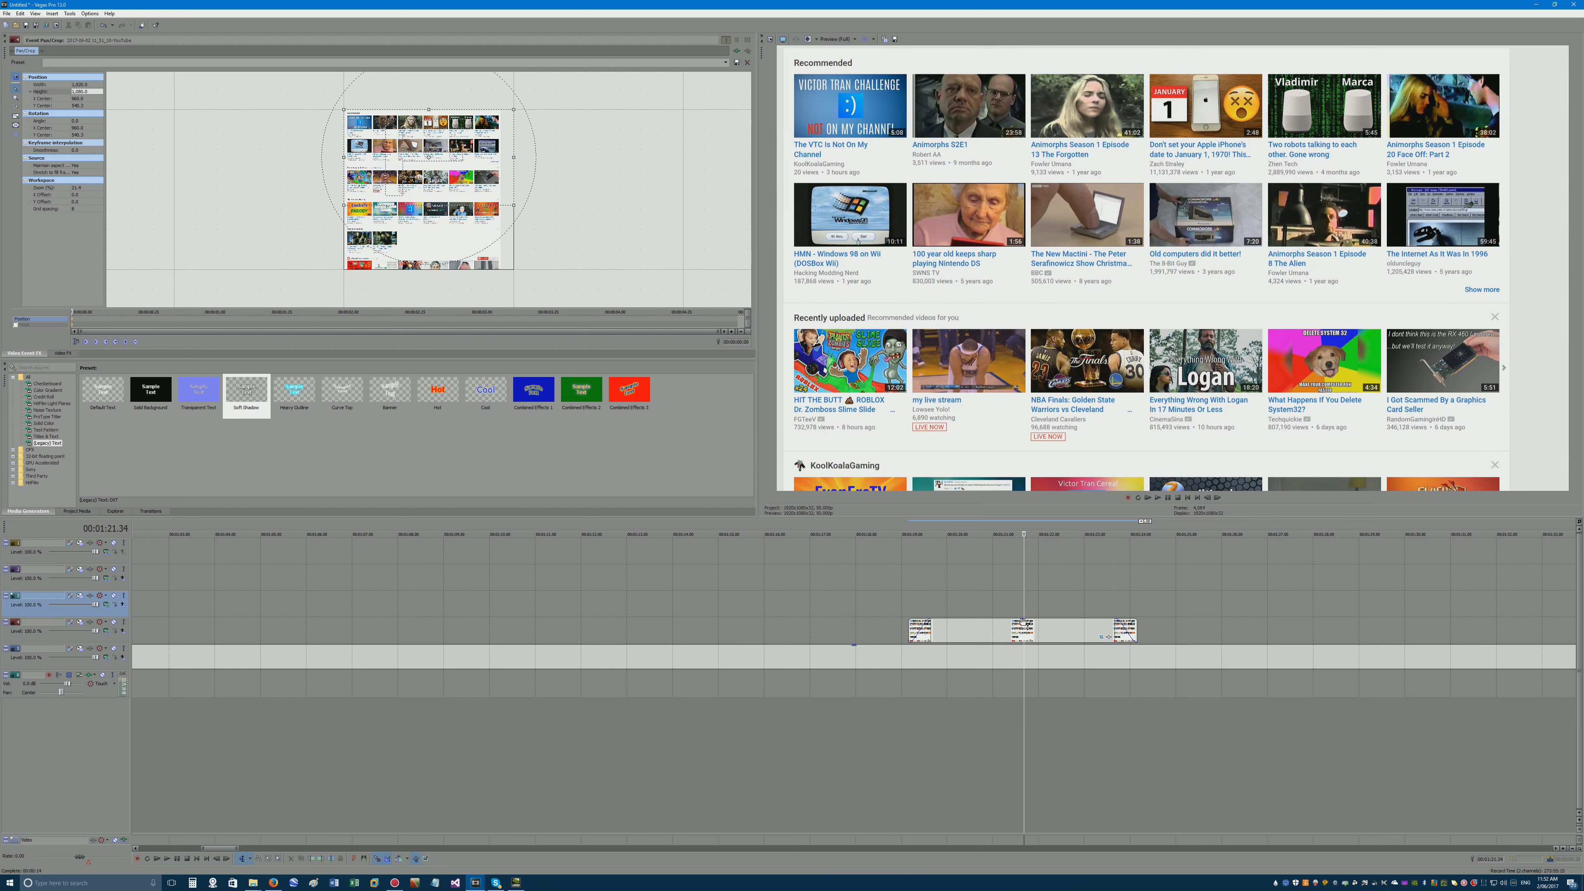
click(1008, 635)
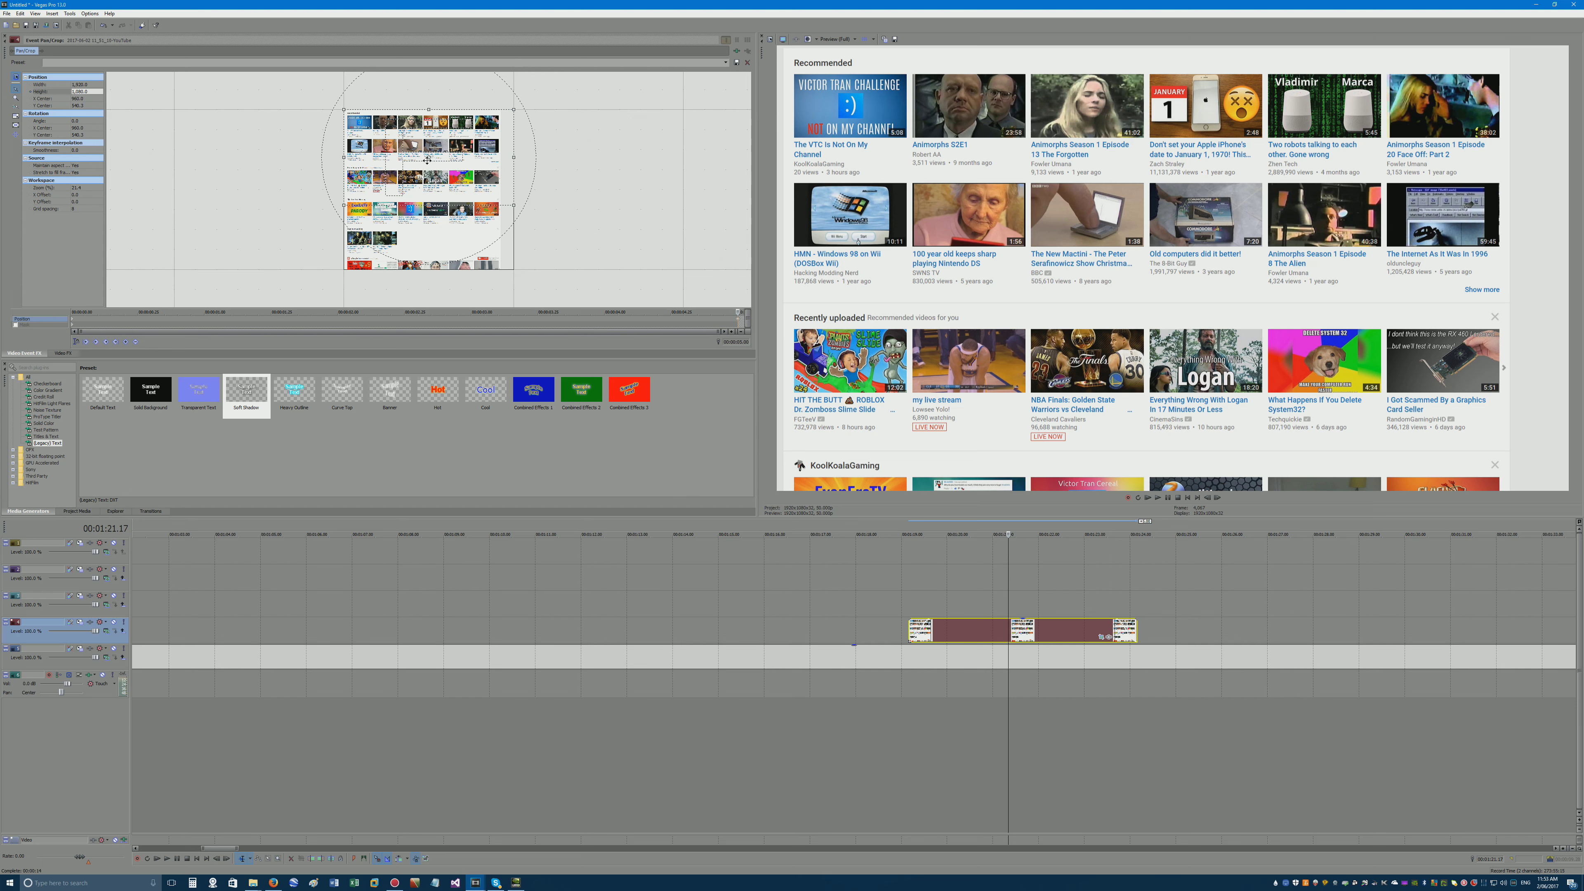
Animate the screenshot's Pan/Crop by moving the crop frame down to the page's lower rows at the end keyframe.
drag(428, 160, 437, 192)
scroll(503, 155, down, 4)
scroll(438, 195, up, 4)
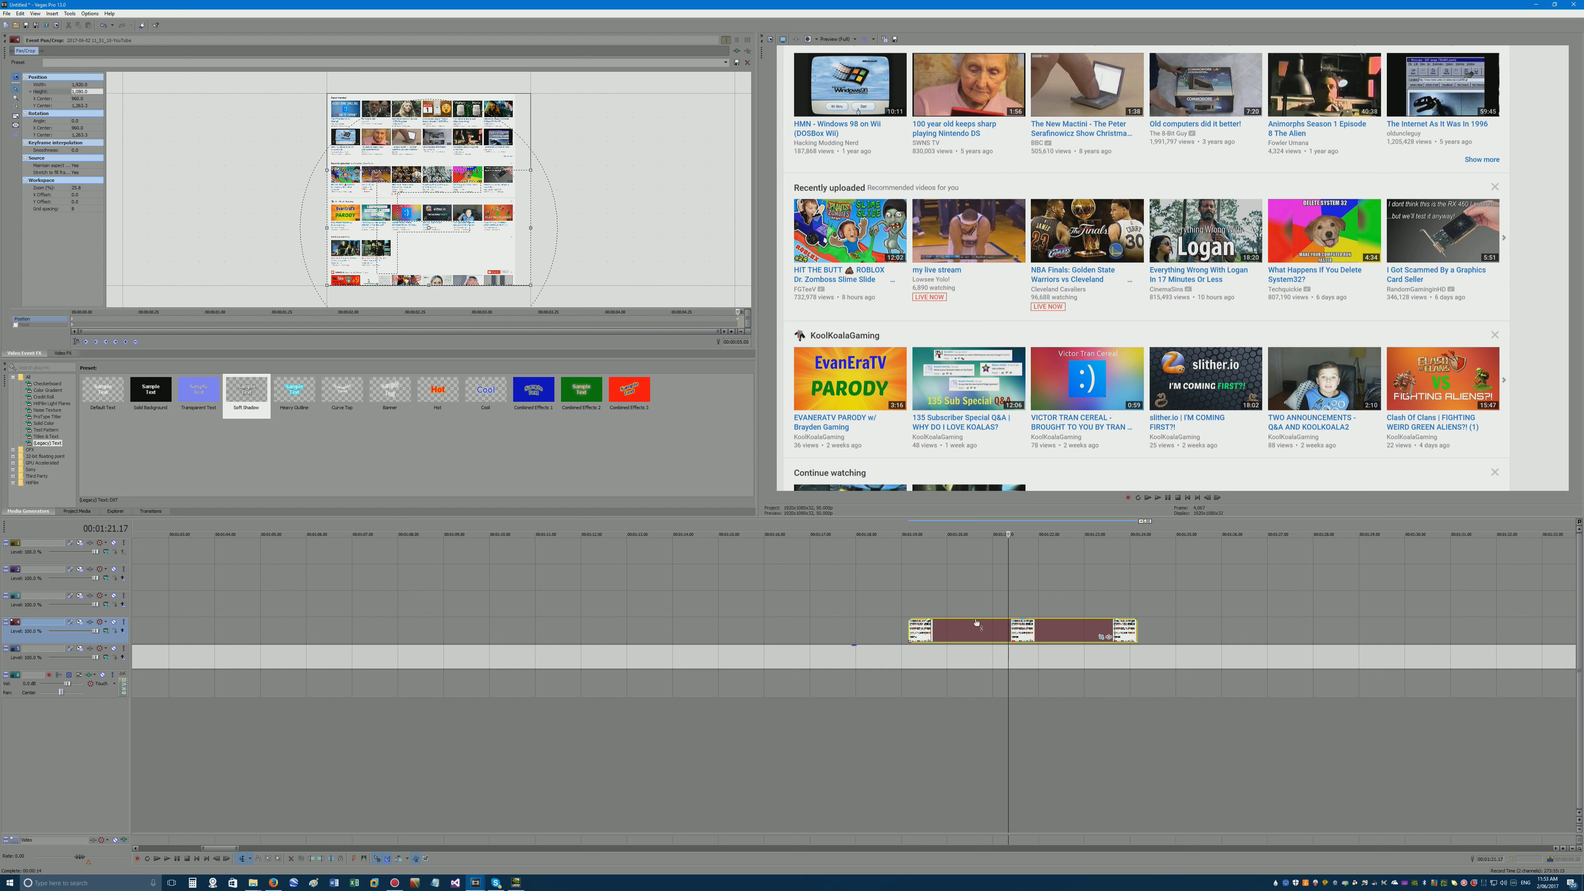
Play the screenshot event from its start to preview the downward scroll, stopping shortly into the movement.
click(910, 596)
key(space)
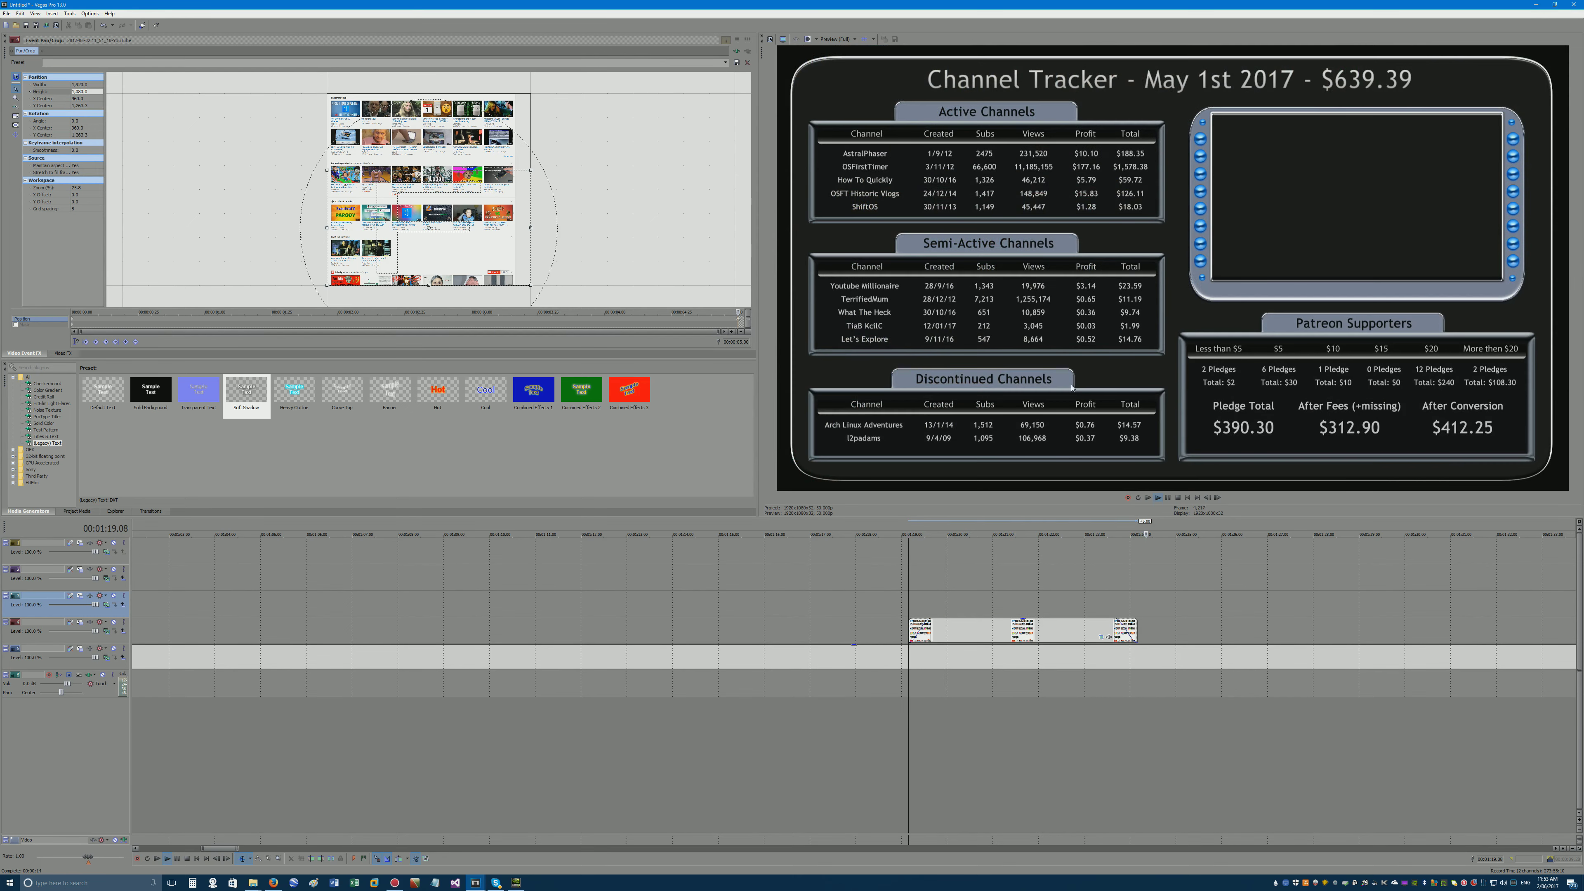
key(space)
click(944, 577)
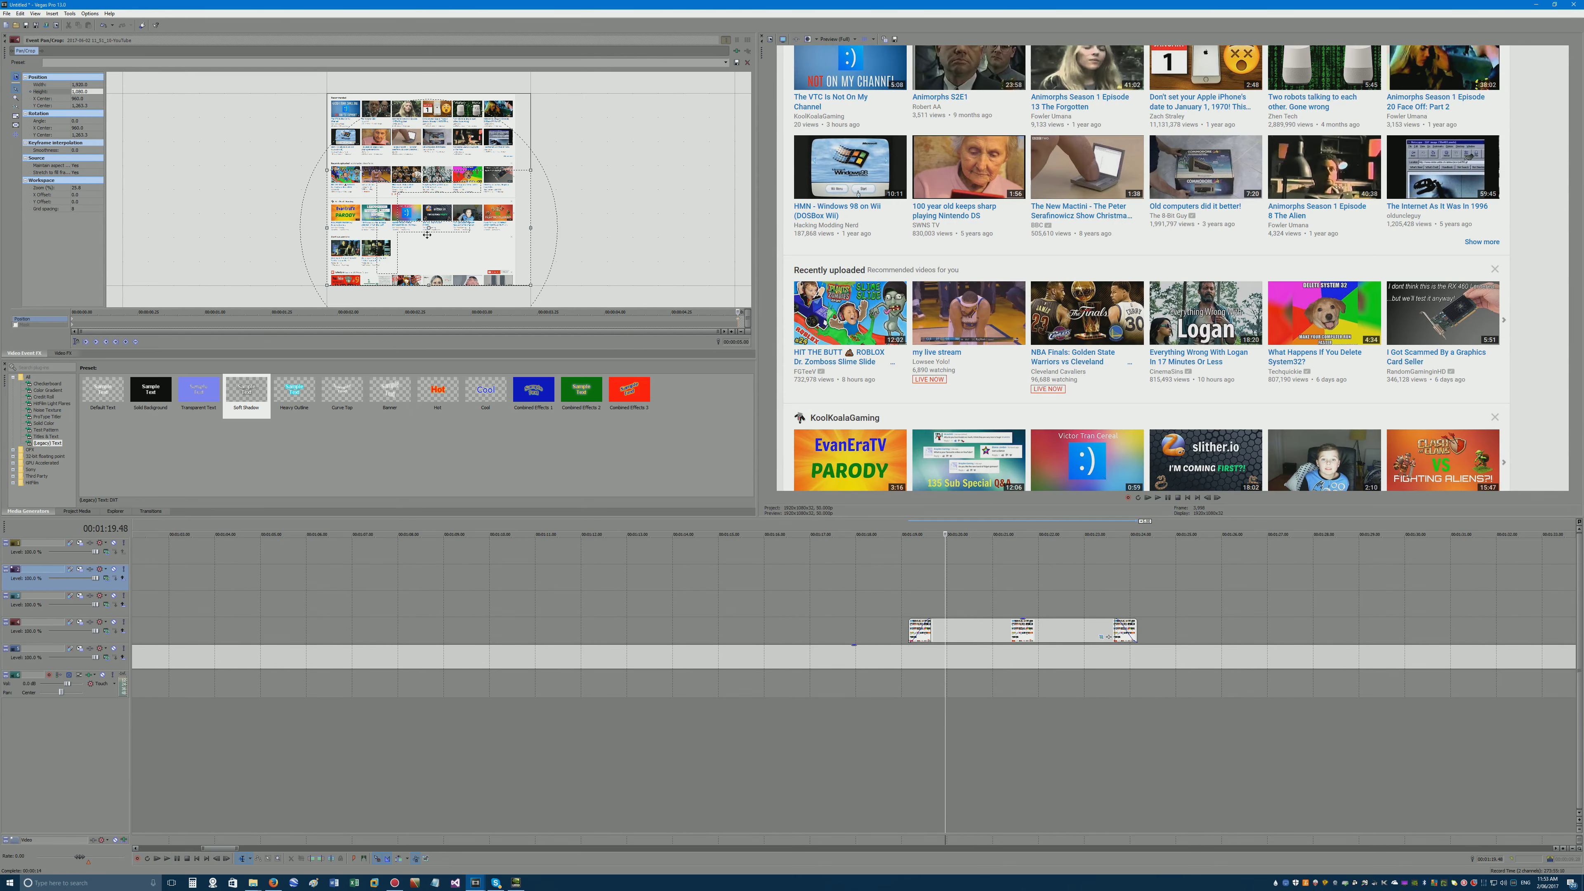
Set the Pan/Crop keyframe interpolation of the scroll movement to Smooth.
click(80, 323)
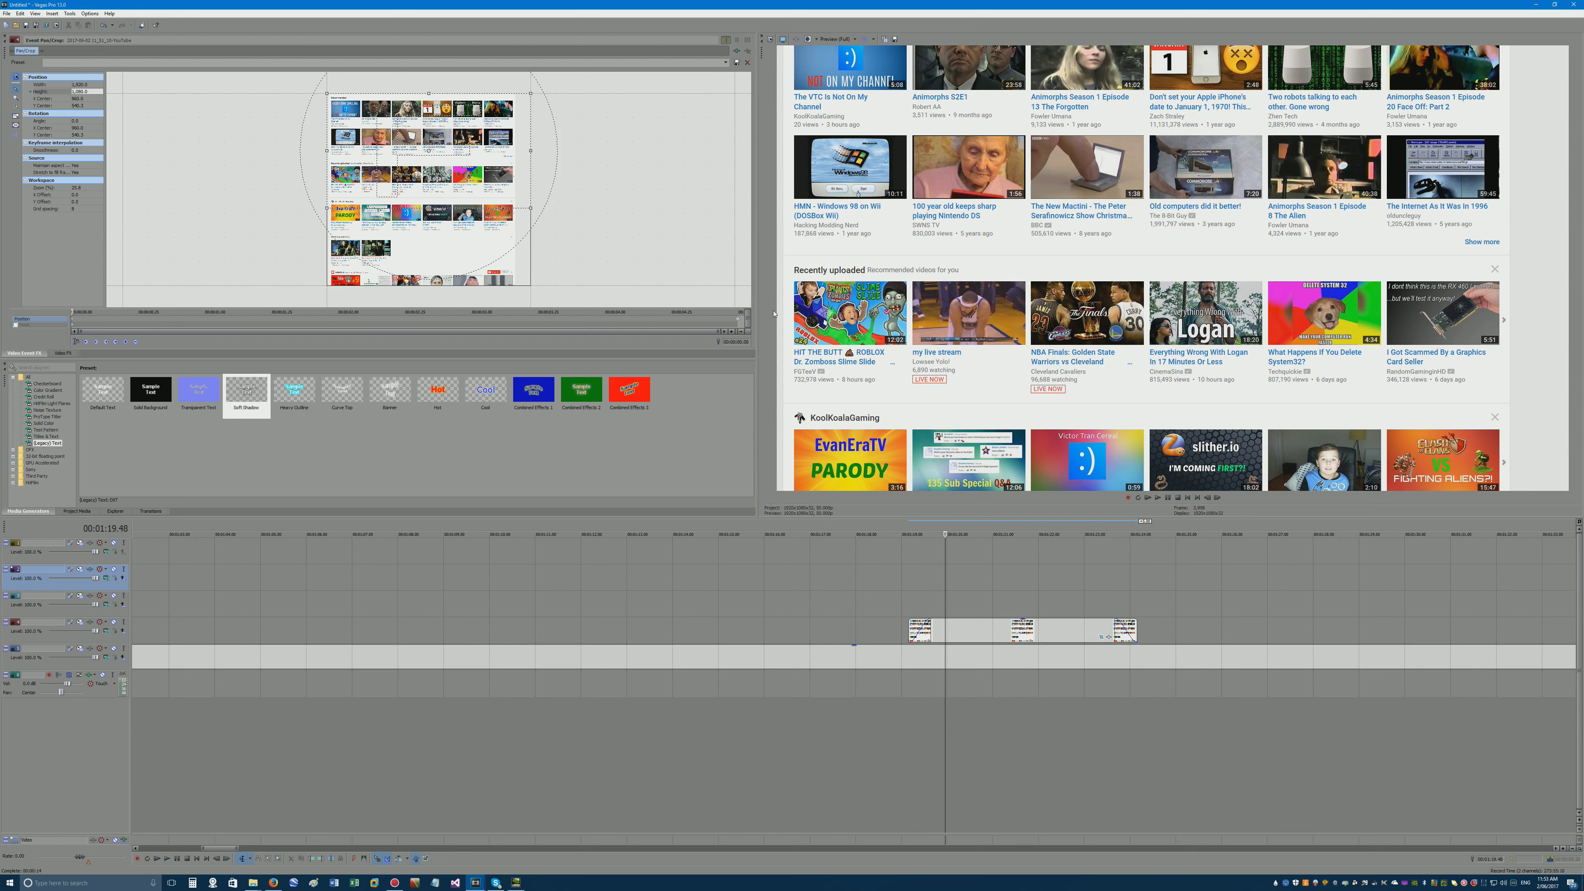
right_click(736, 323)
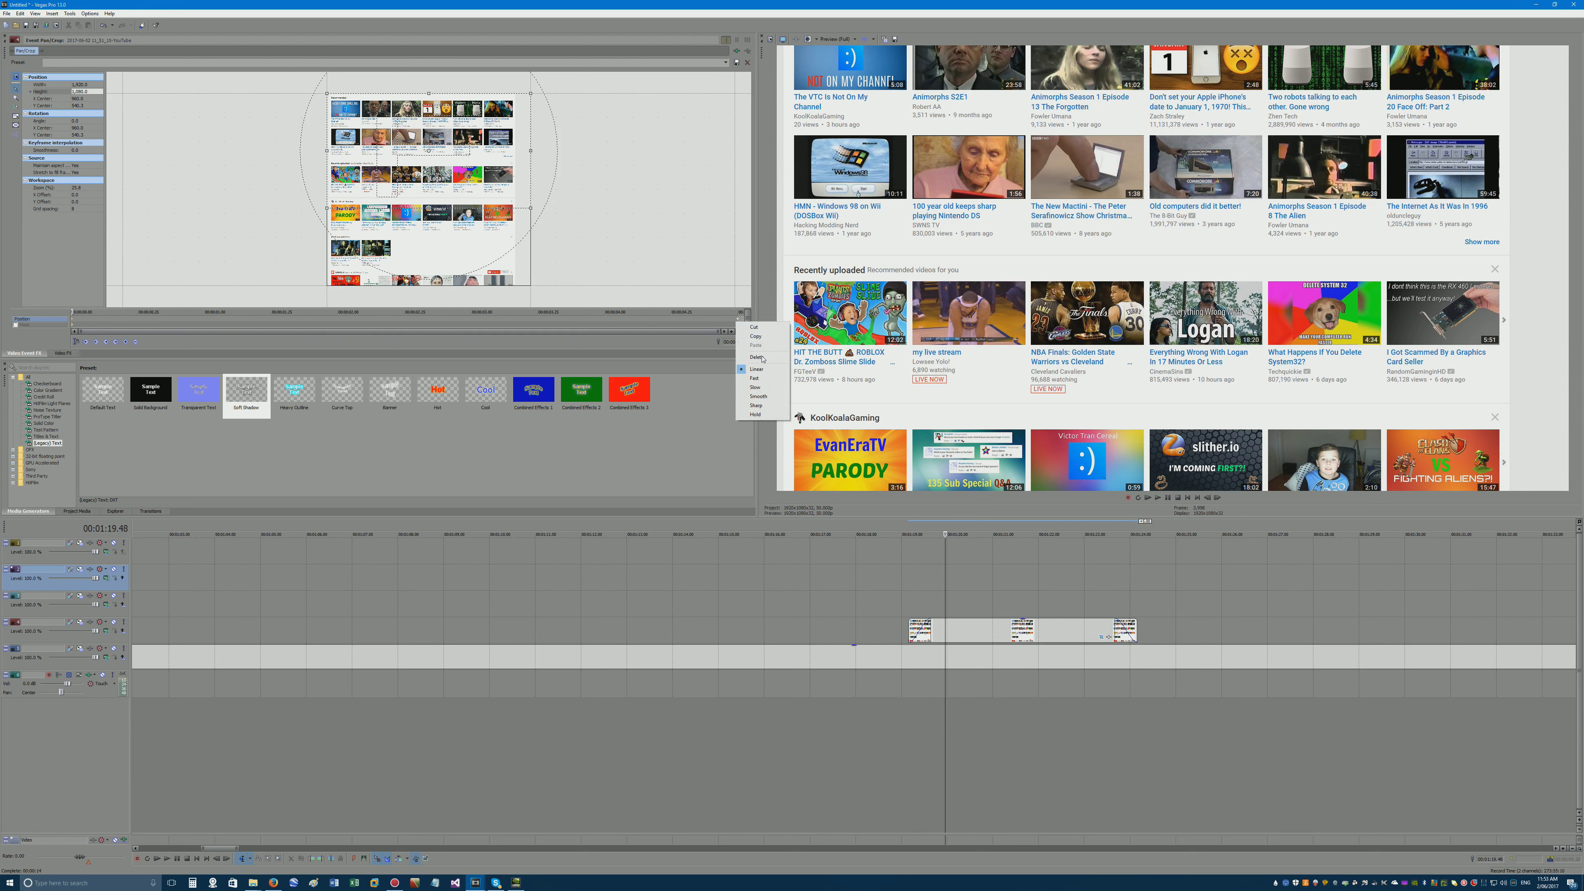
click(759, 397)
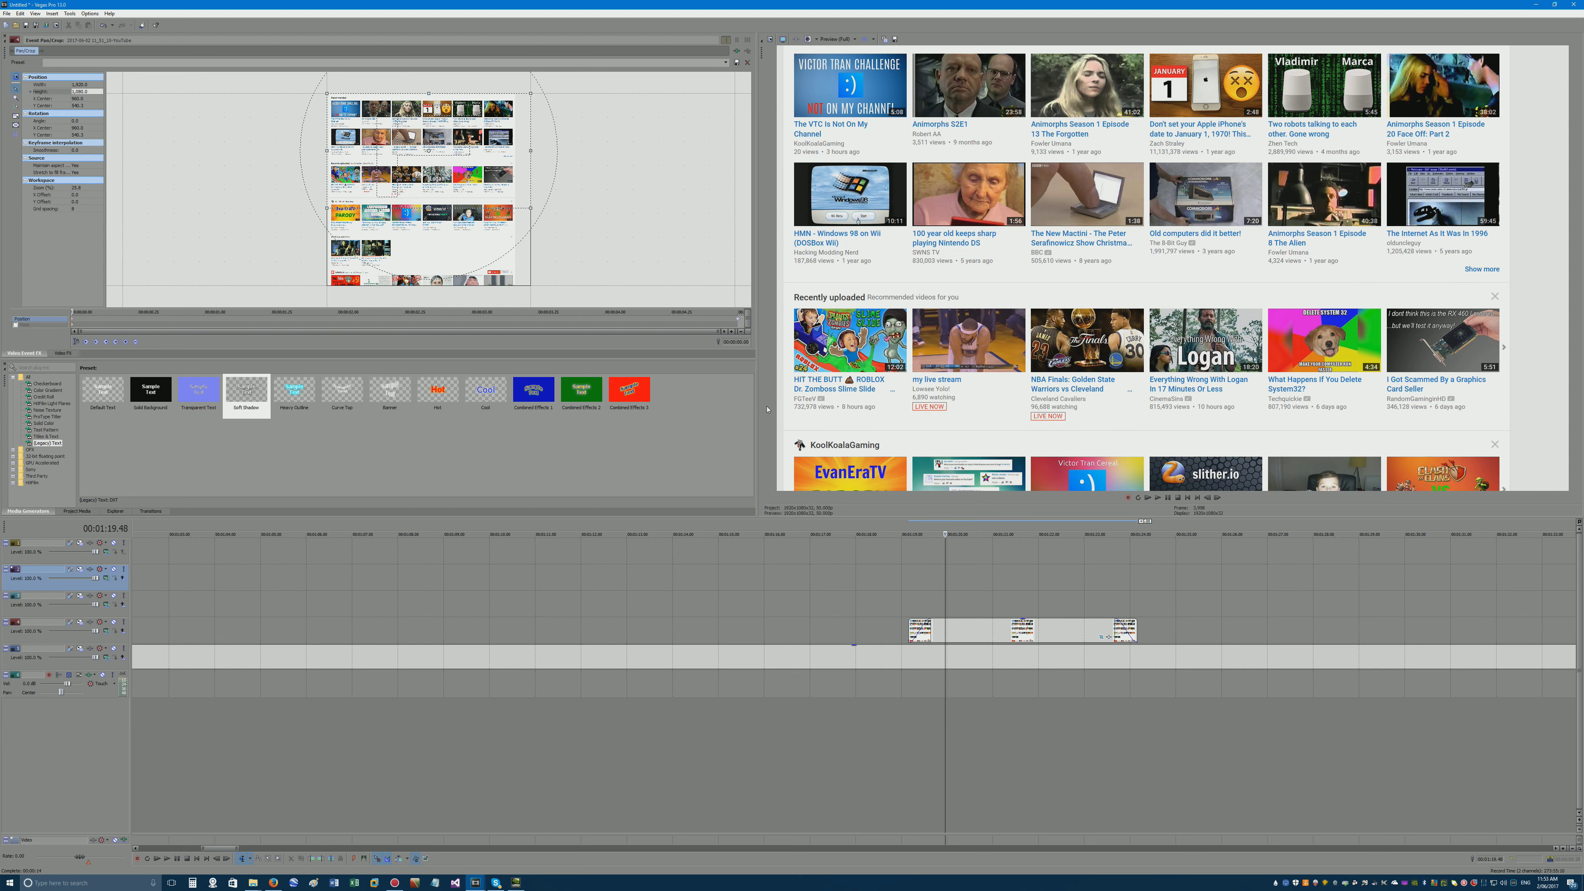
Play the whole screenshot event to check the smoothed scroll and the fades.
click(904, 592)
key(space)
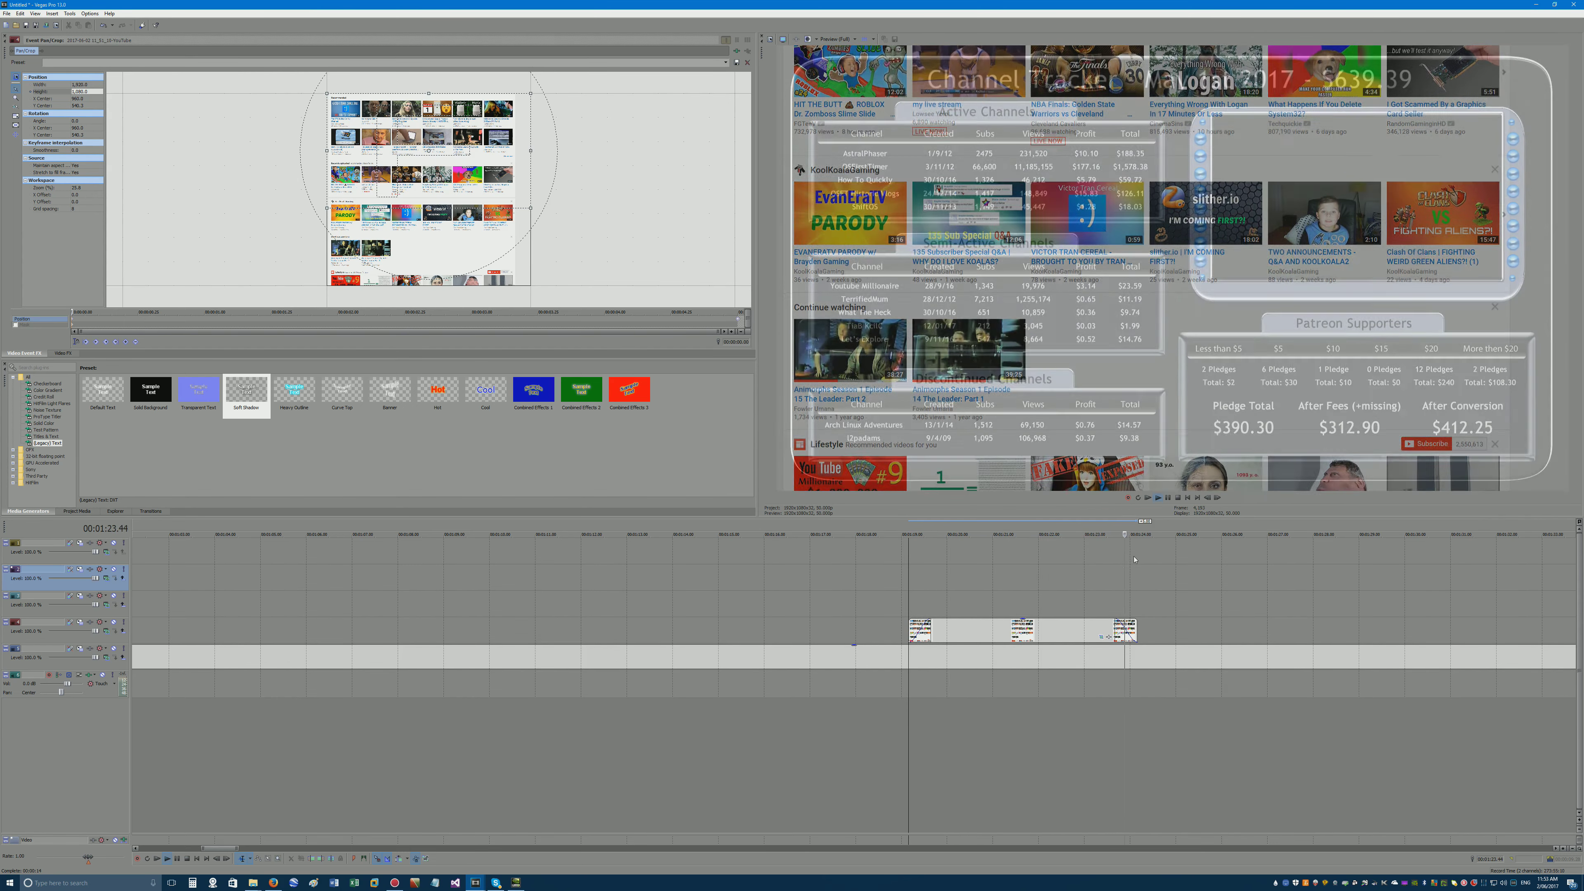
key(space)
Extend the screenshot event at both ends and move its first Pan/Crop keyframe later so the scroll starts after a pause.
drag(908, 627, 858, 627)
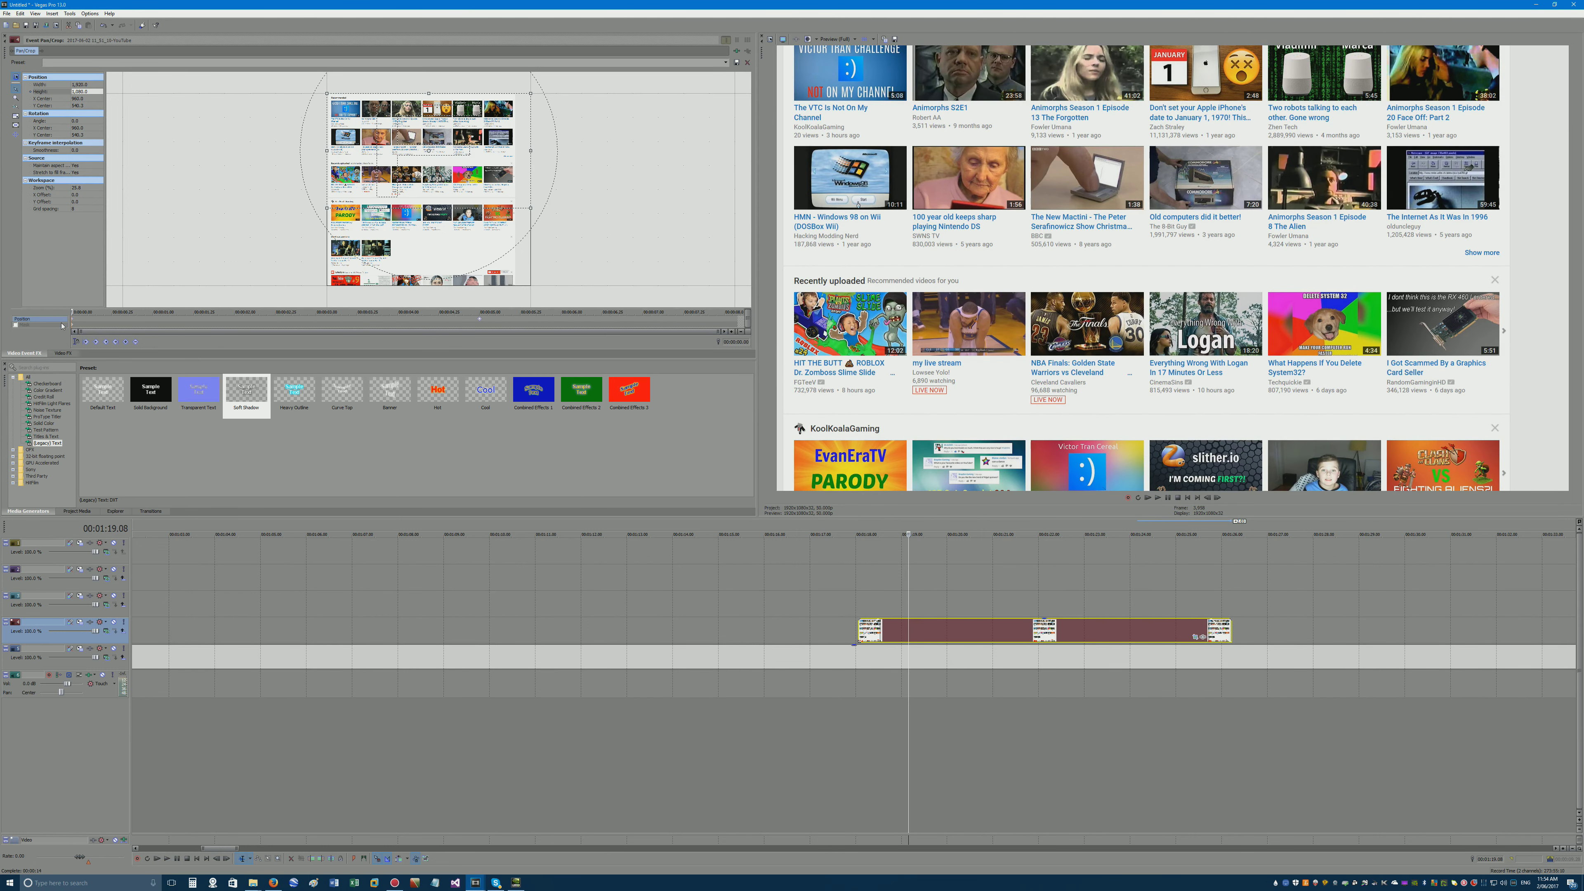
drag(113, 322, 157, 322)
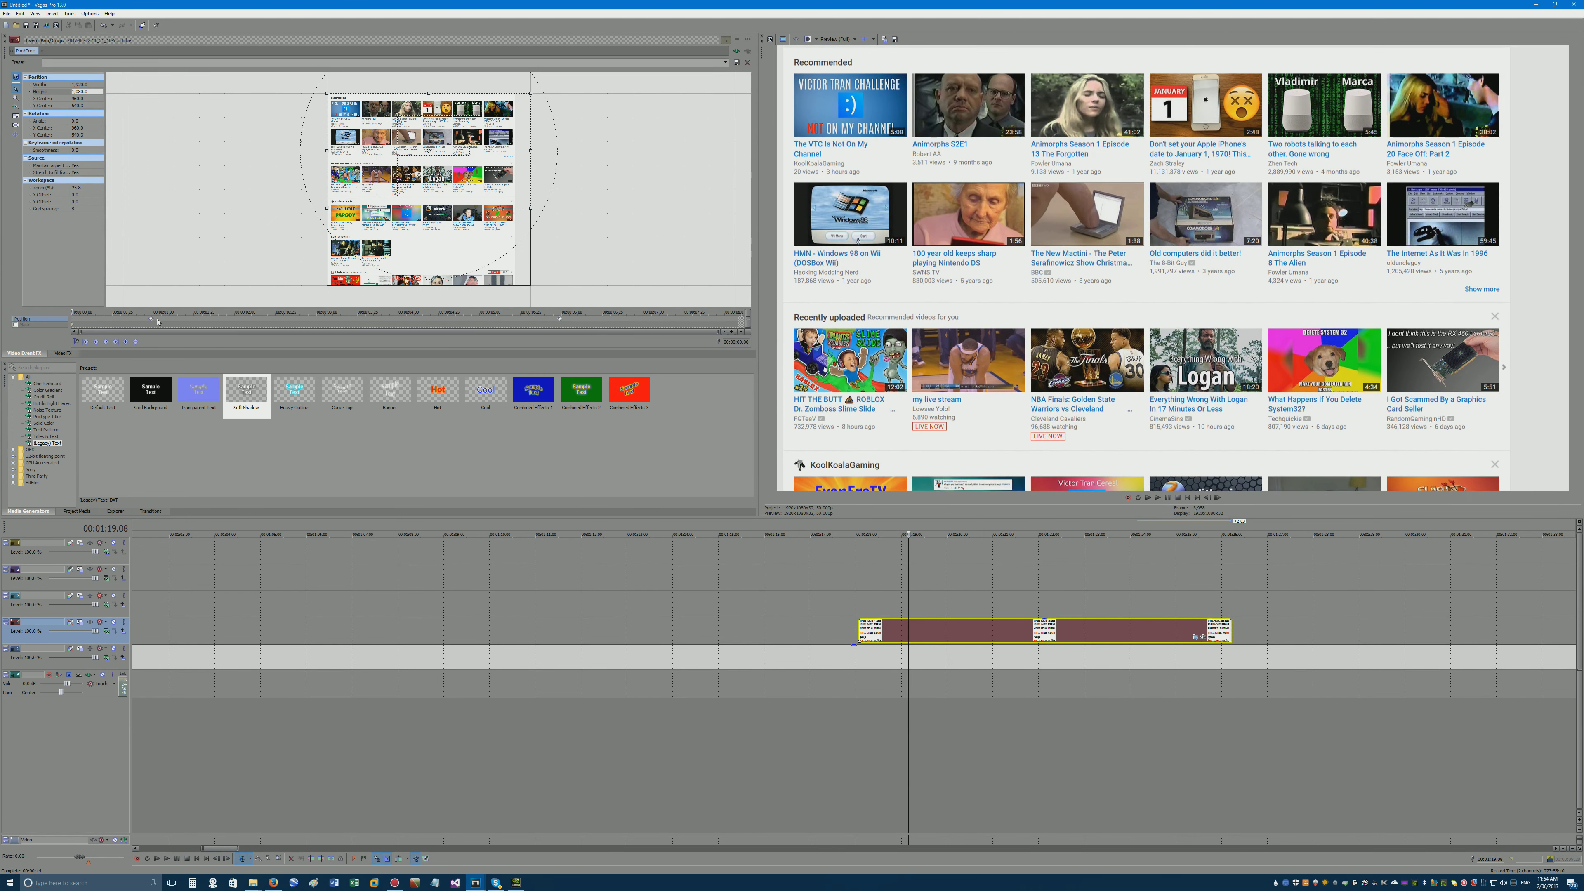
Preview the lengthened screenshot event from near its start, and check the end and middle of the scroll.
click(892, 608)
key(space)
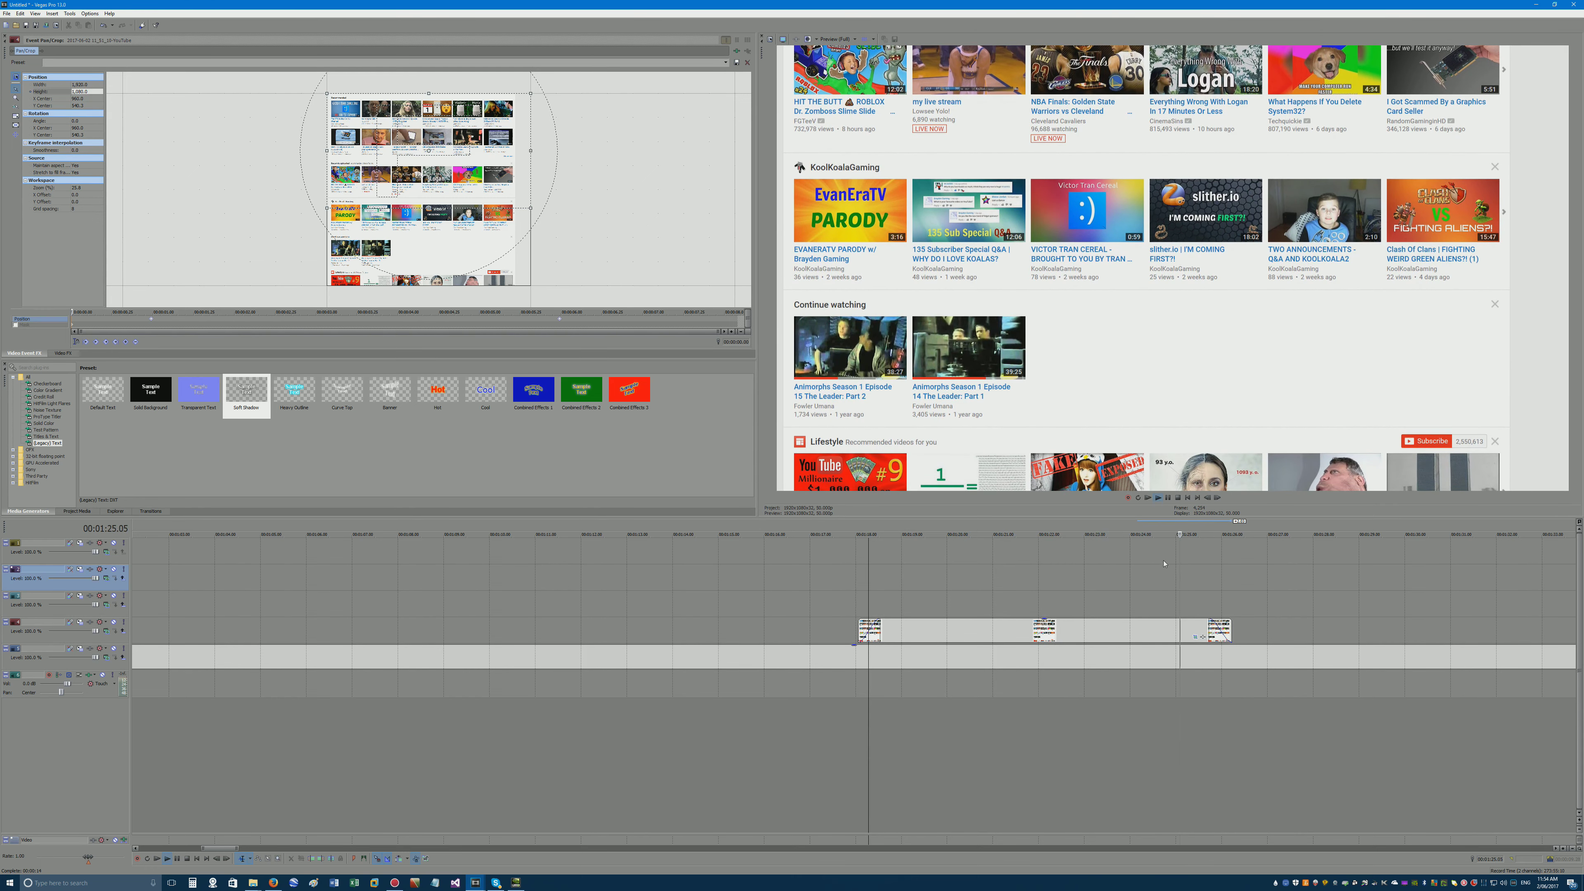
click(1160, 579)
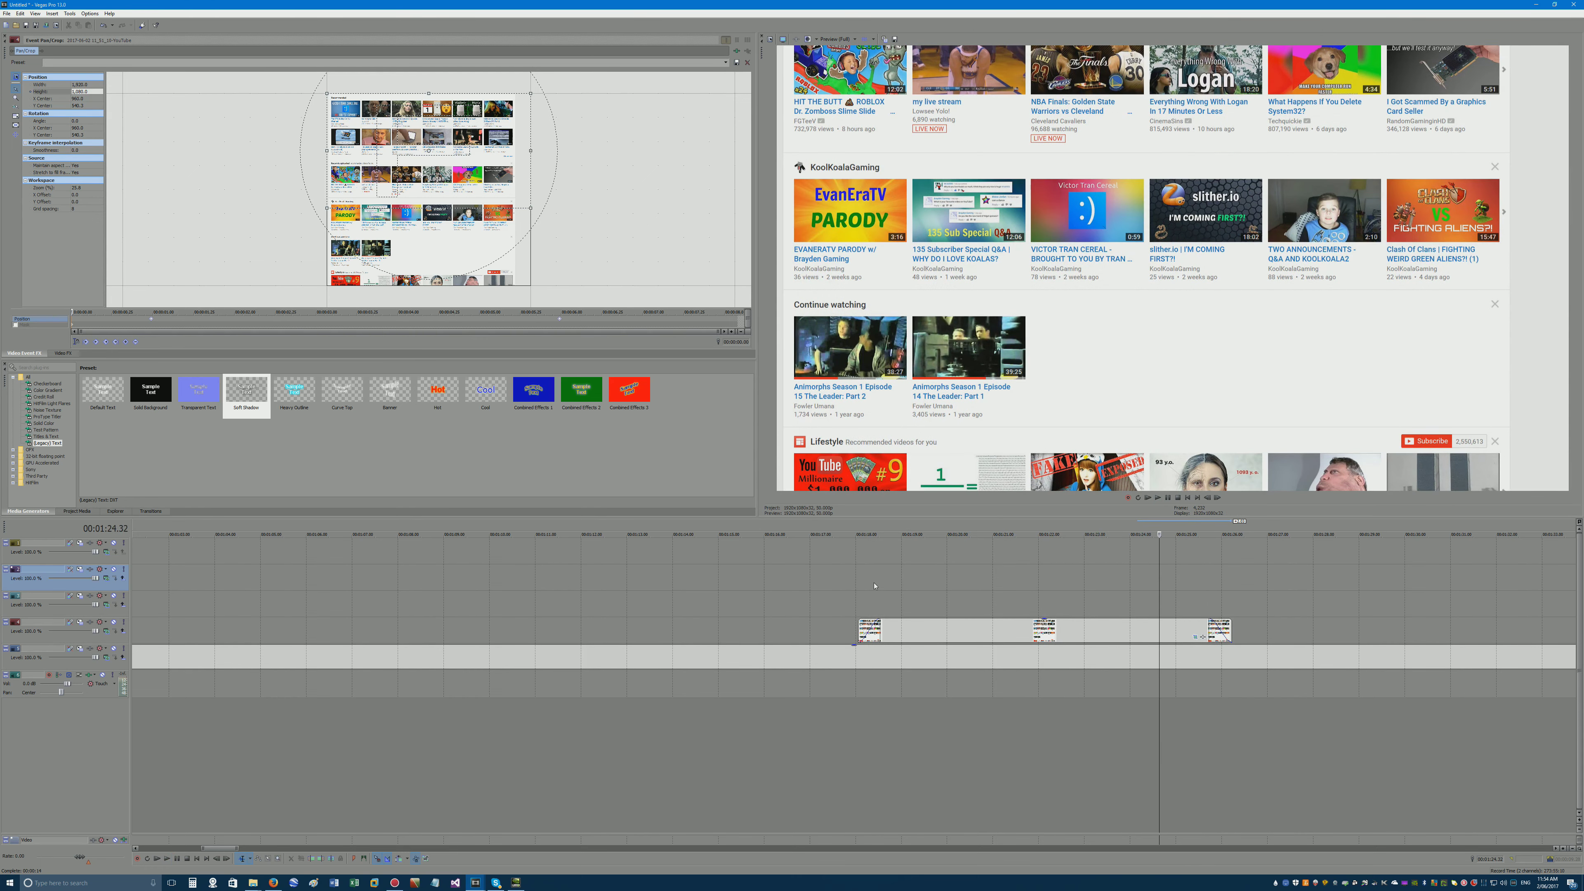
click(873, 583)
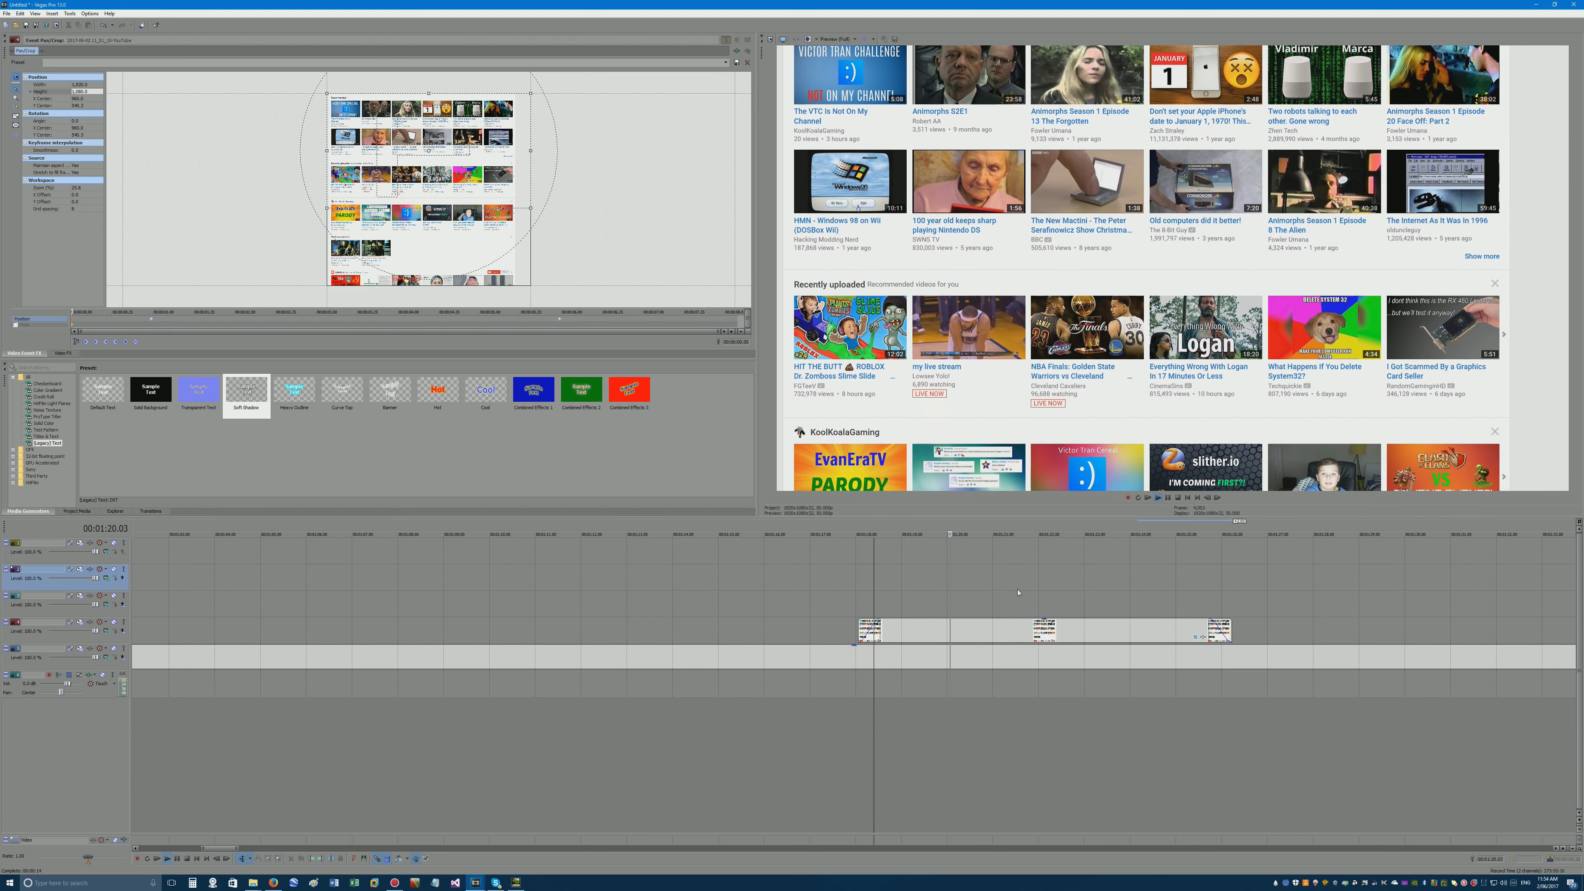
click(1039, 595)
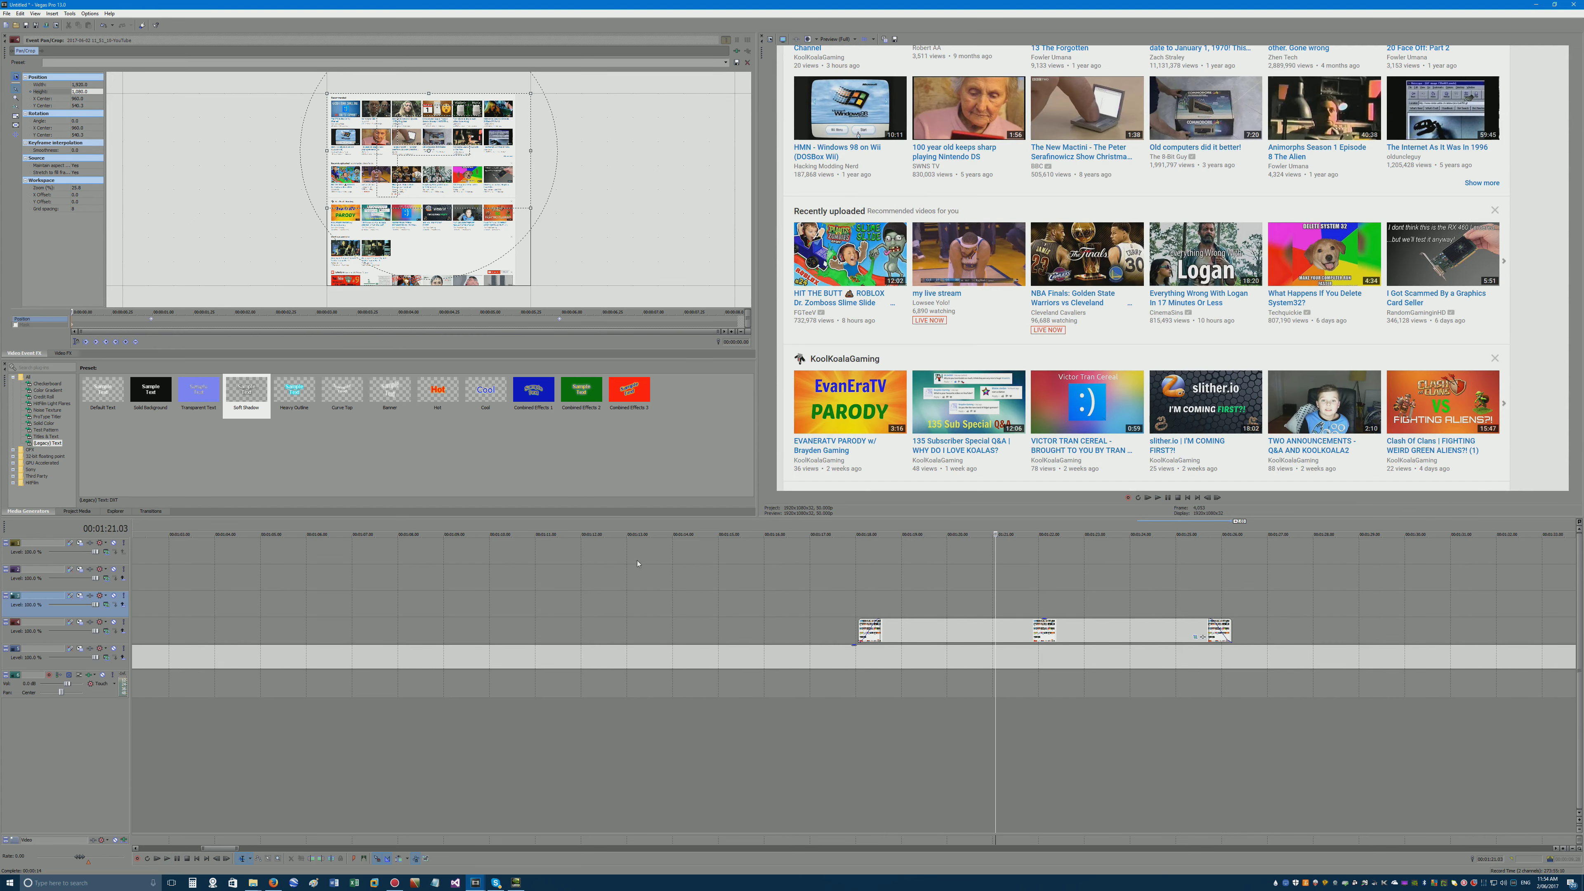
Move the scroll's end keyframe earlier and add another keyframe after it, cropped in tightly on the KoolKoalaGaming row's last three videos.
click(559, 321)
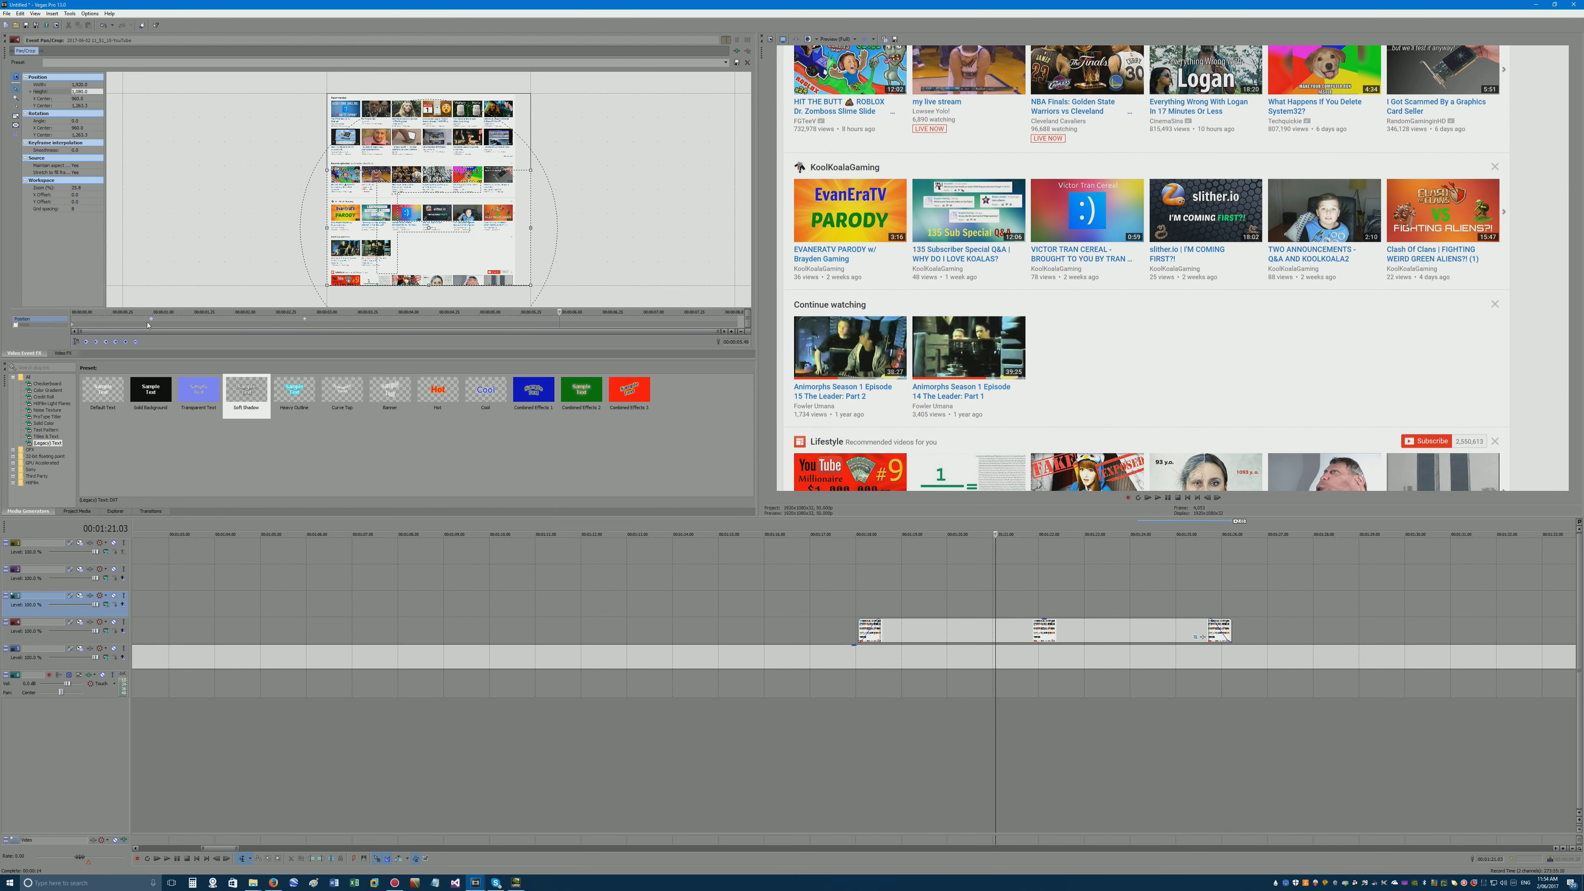
click(127, 321)
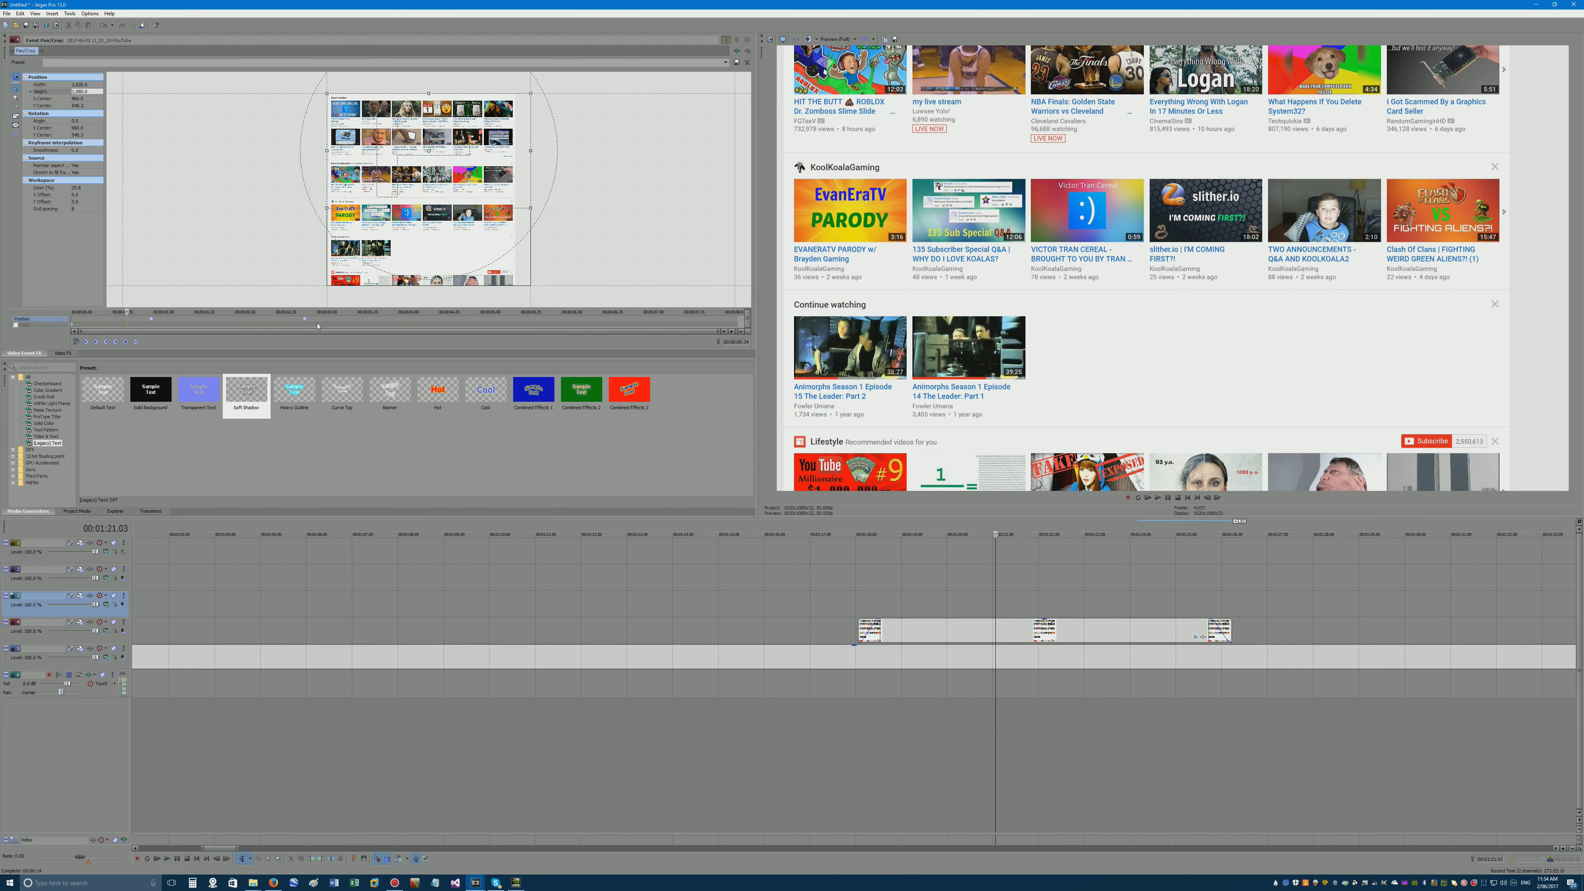
click(367, 321)
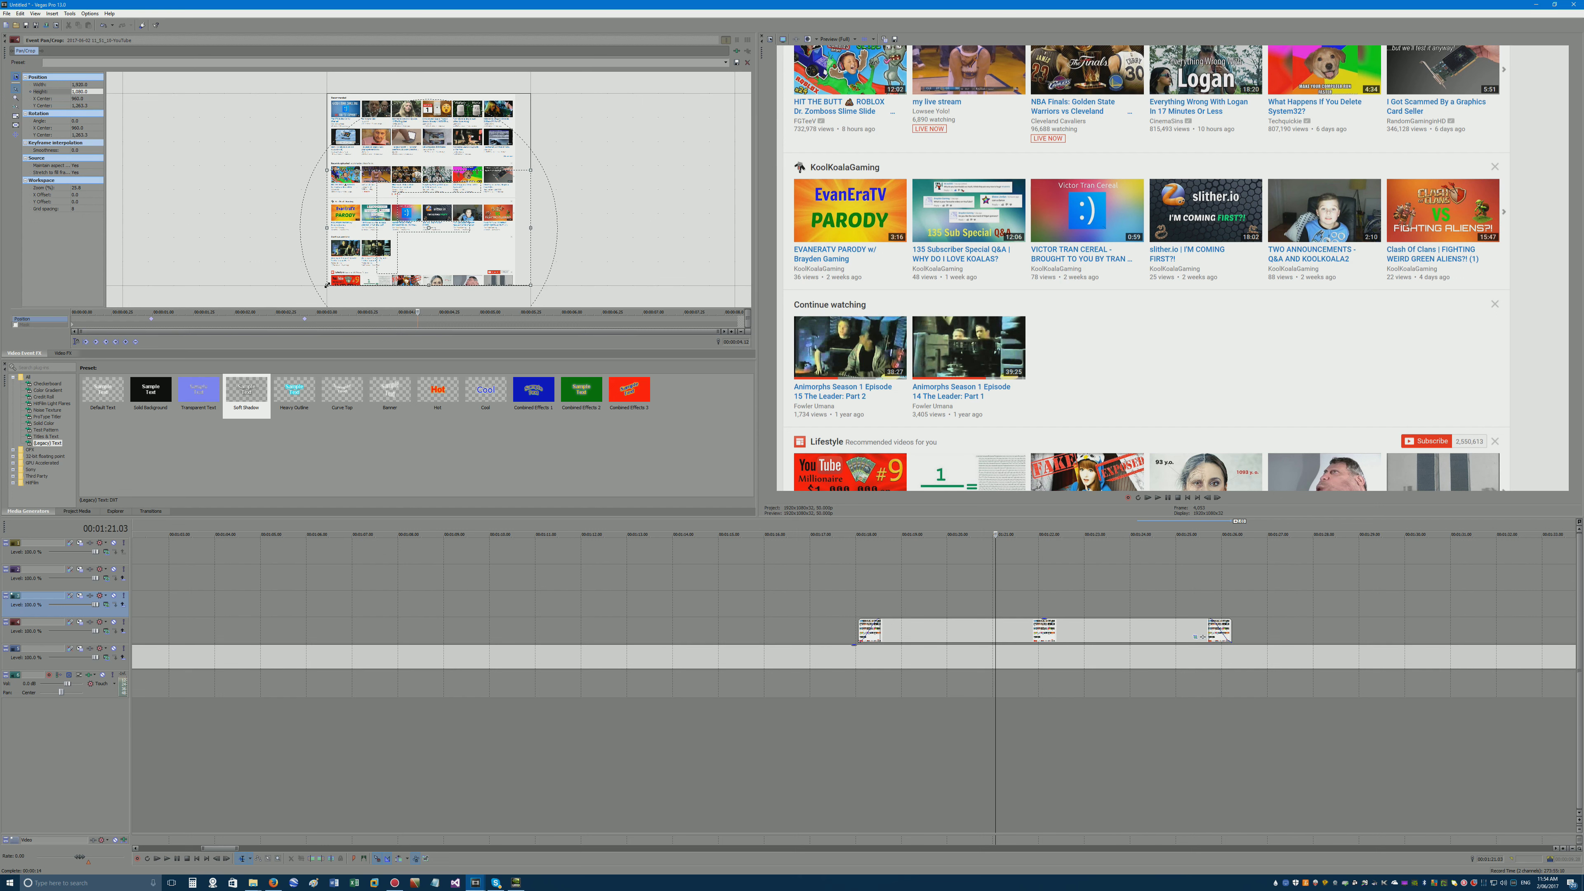
drag(327, 285, 416, 248)
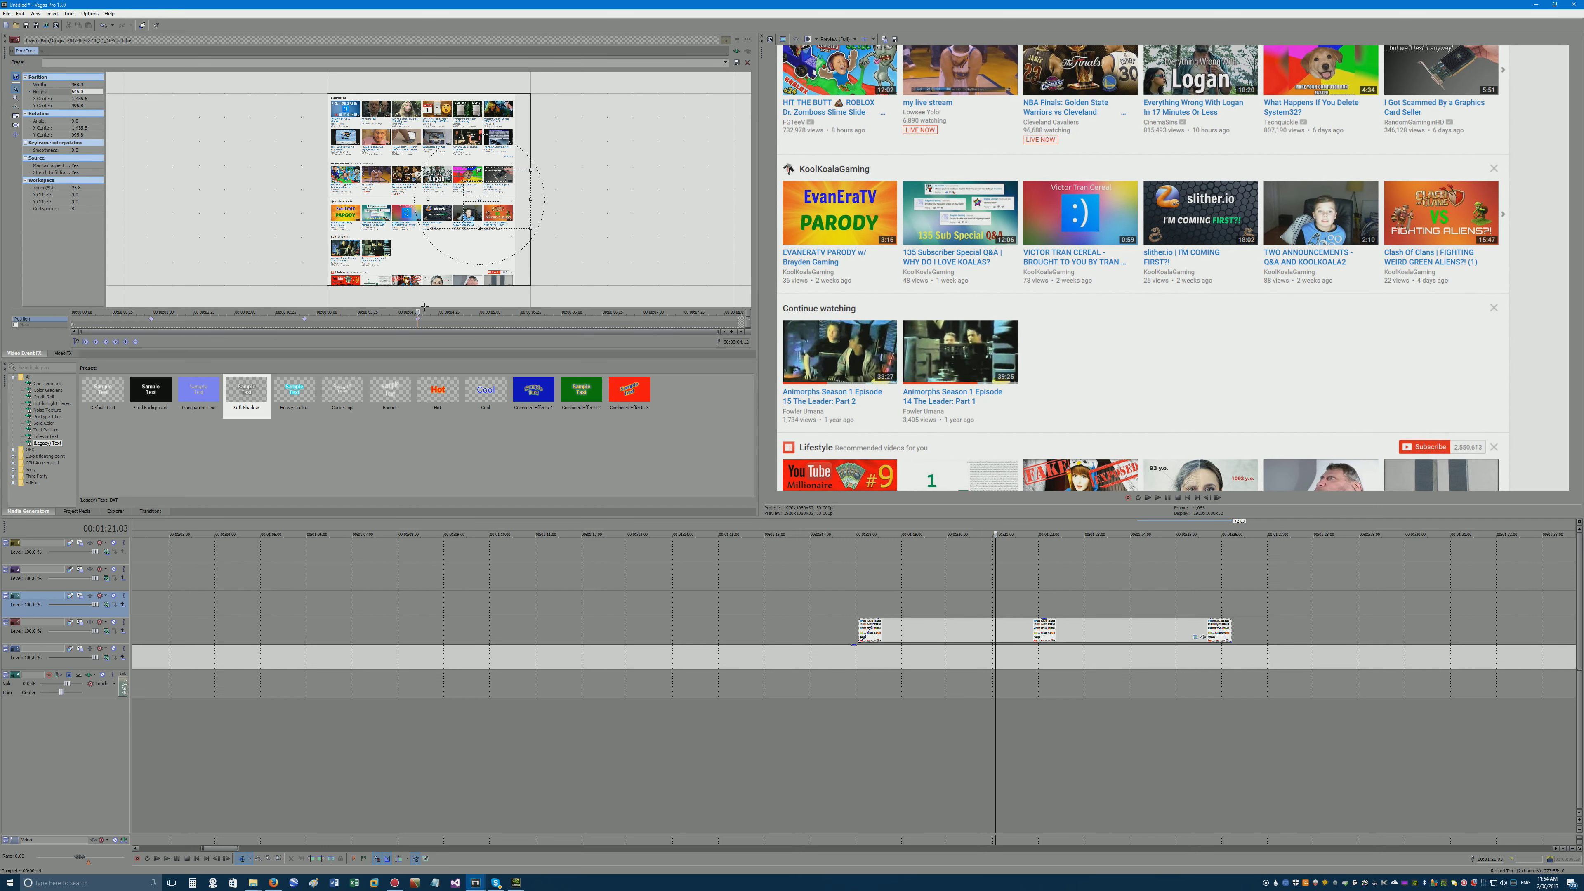
drag(530, 168, 489, 197)
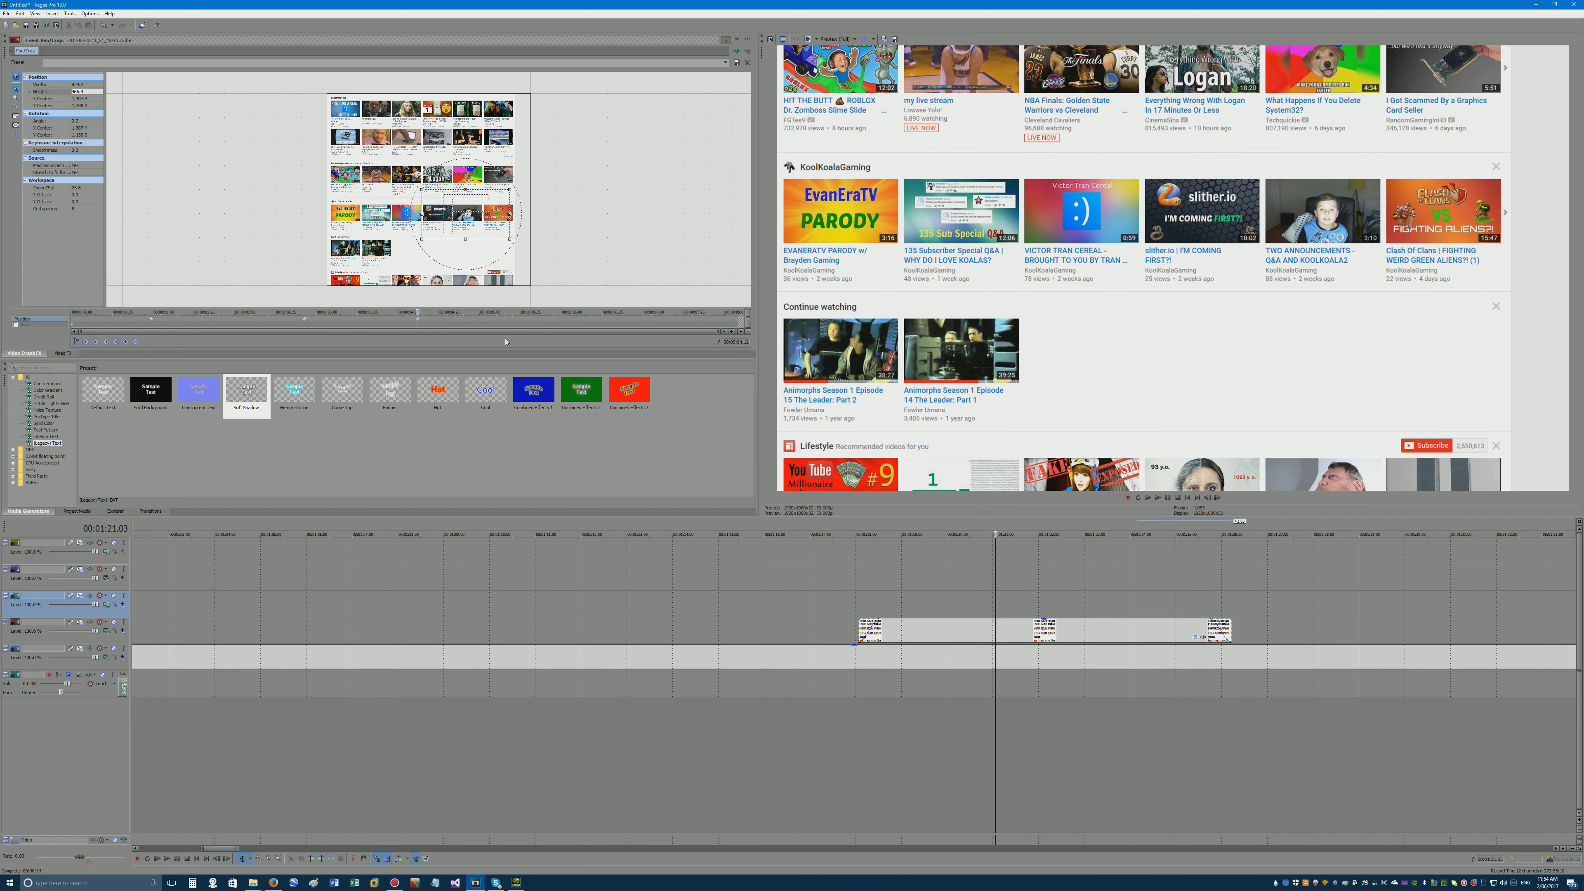
Set the first scroll keyframe's interpolation to Sharp and play the event to preview the scroll and zoom.
right_click(151, 321)
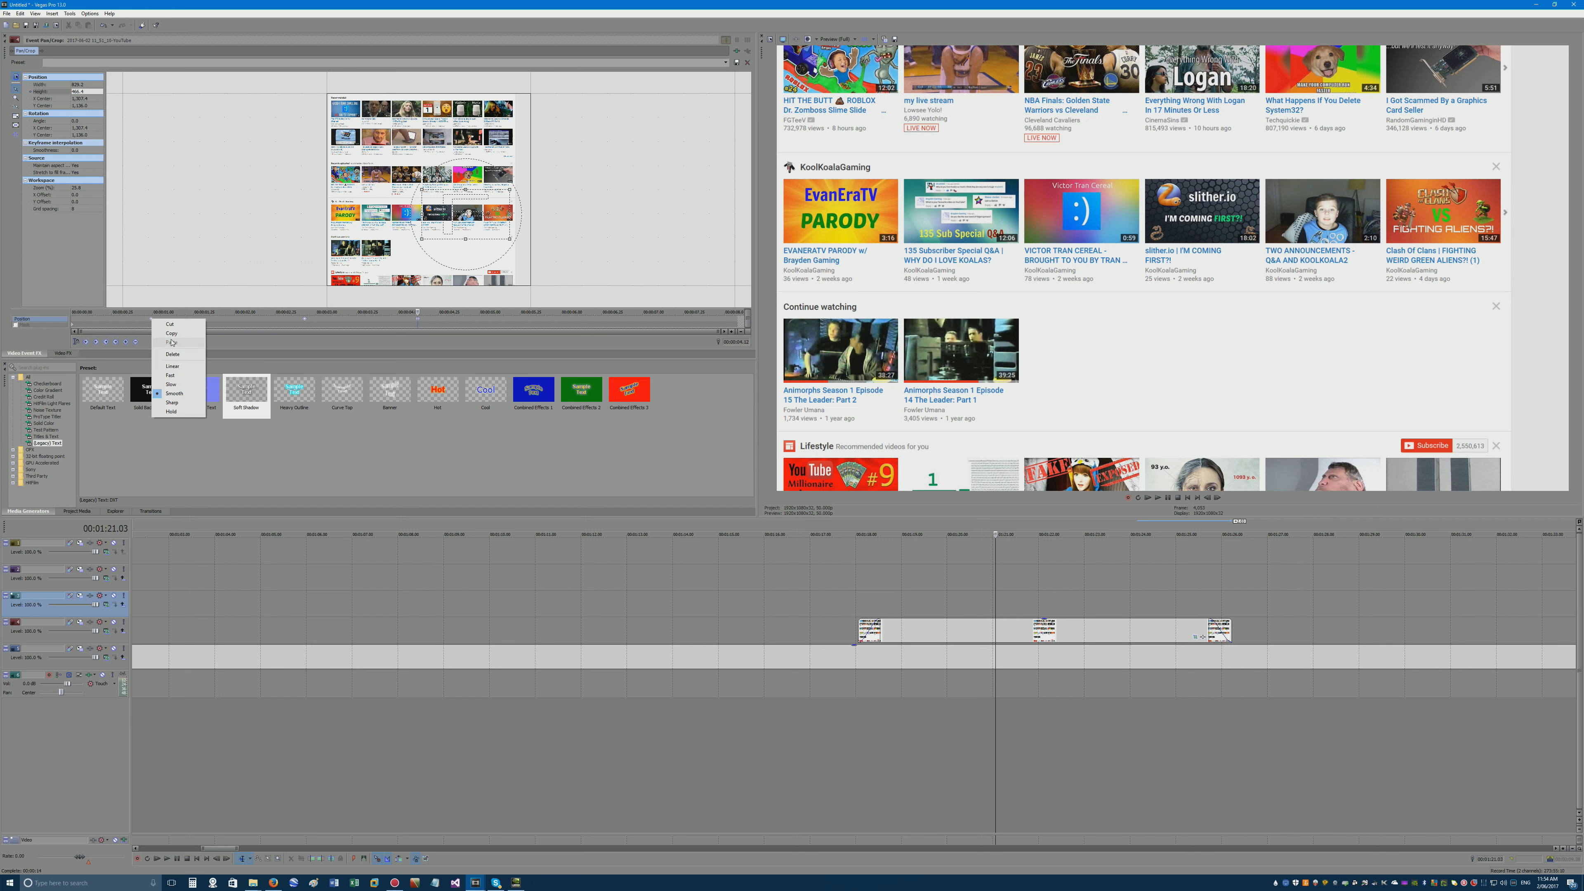
click(178, 401)
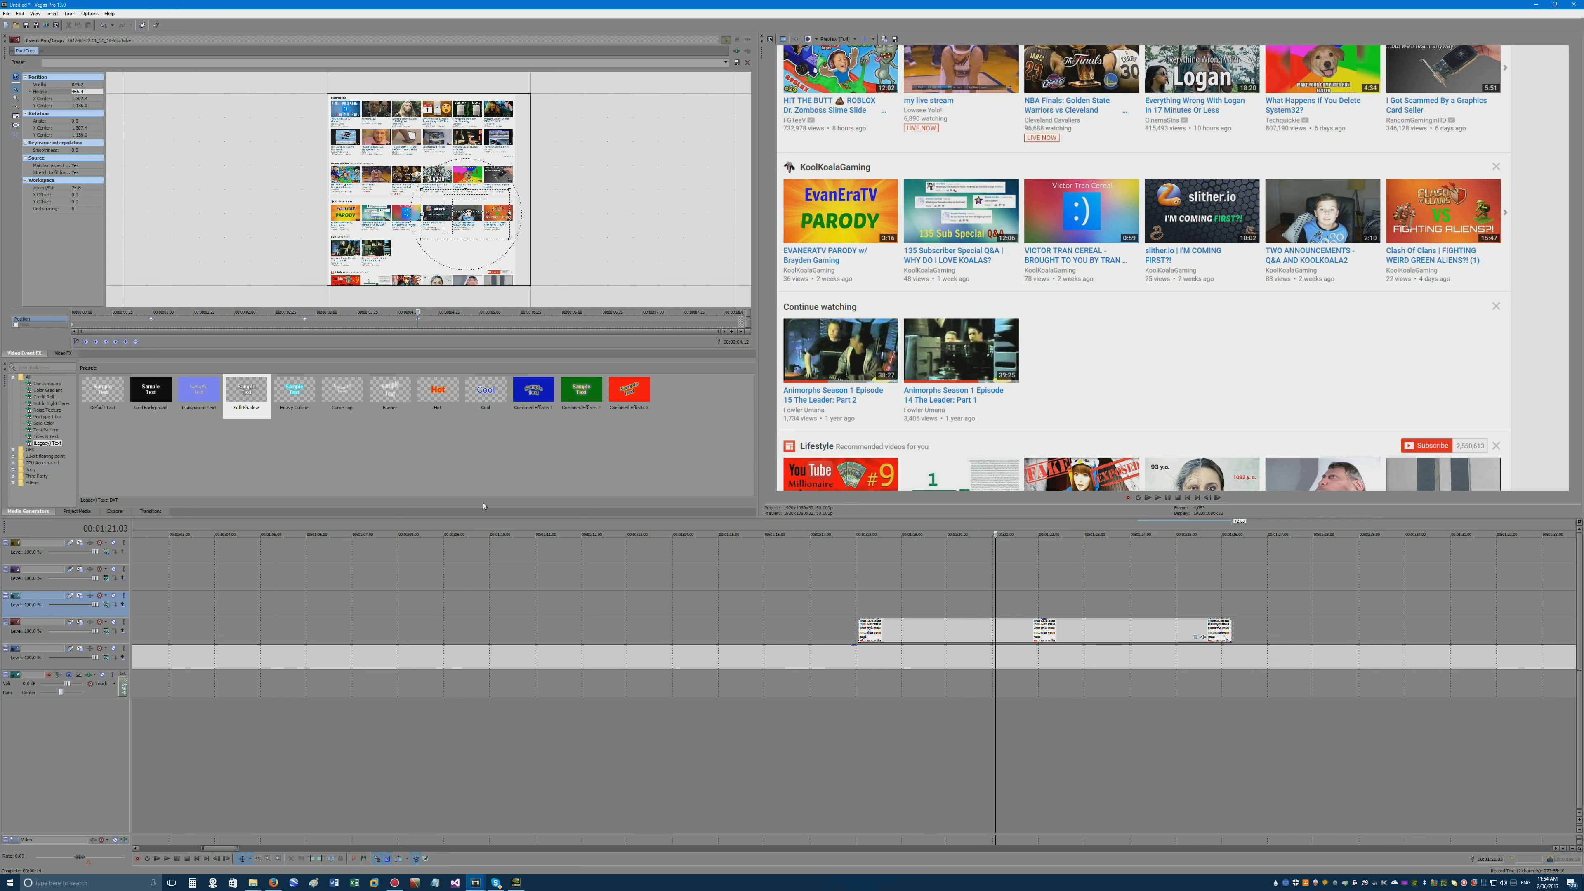
click(843, 578)
key(space)
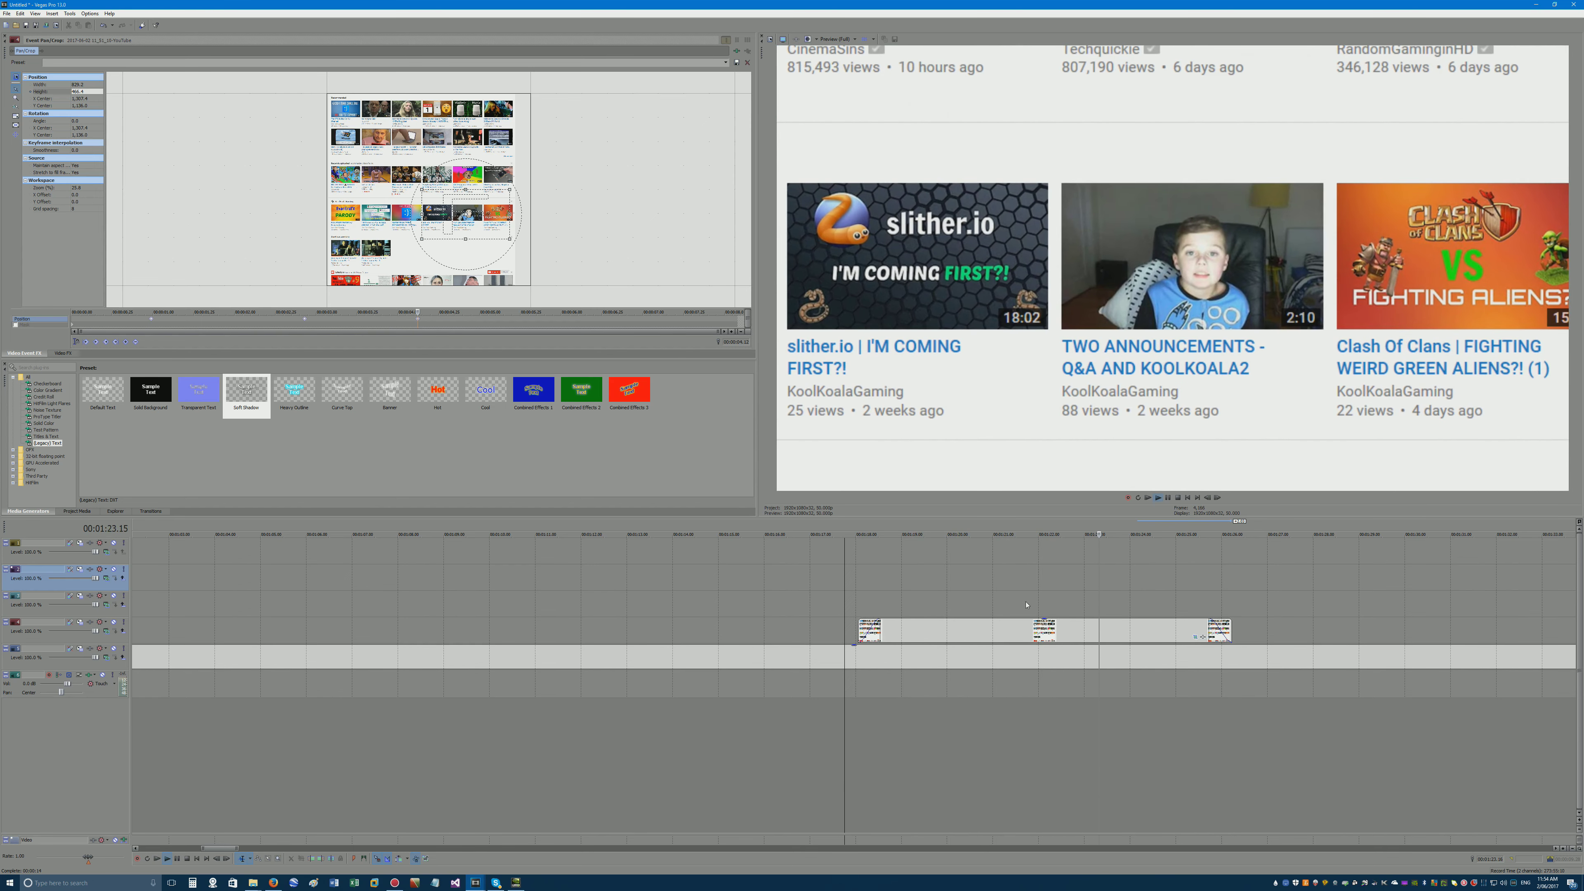
click(1022, 598)
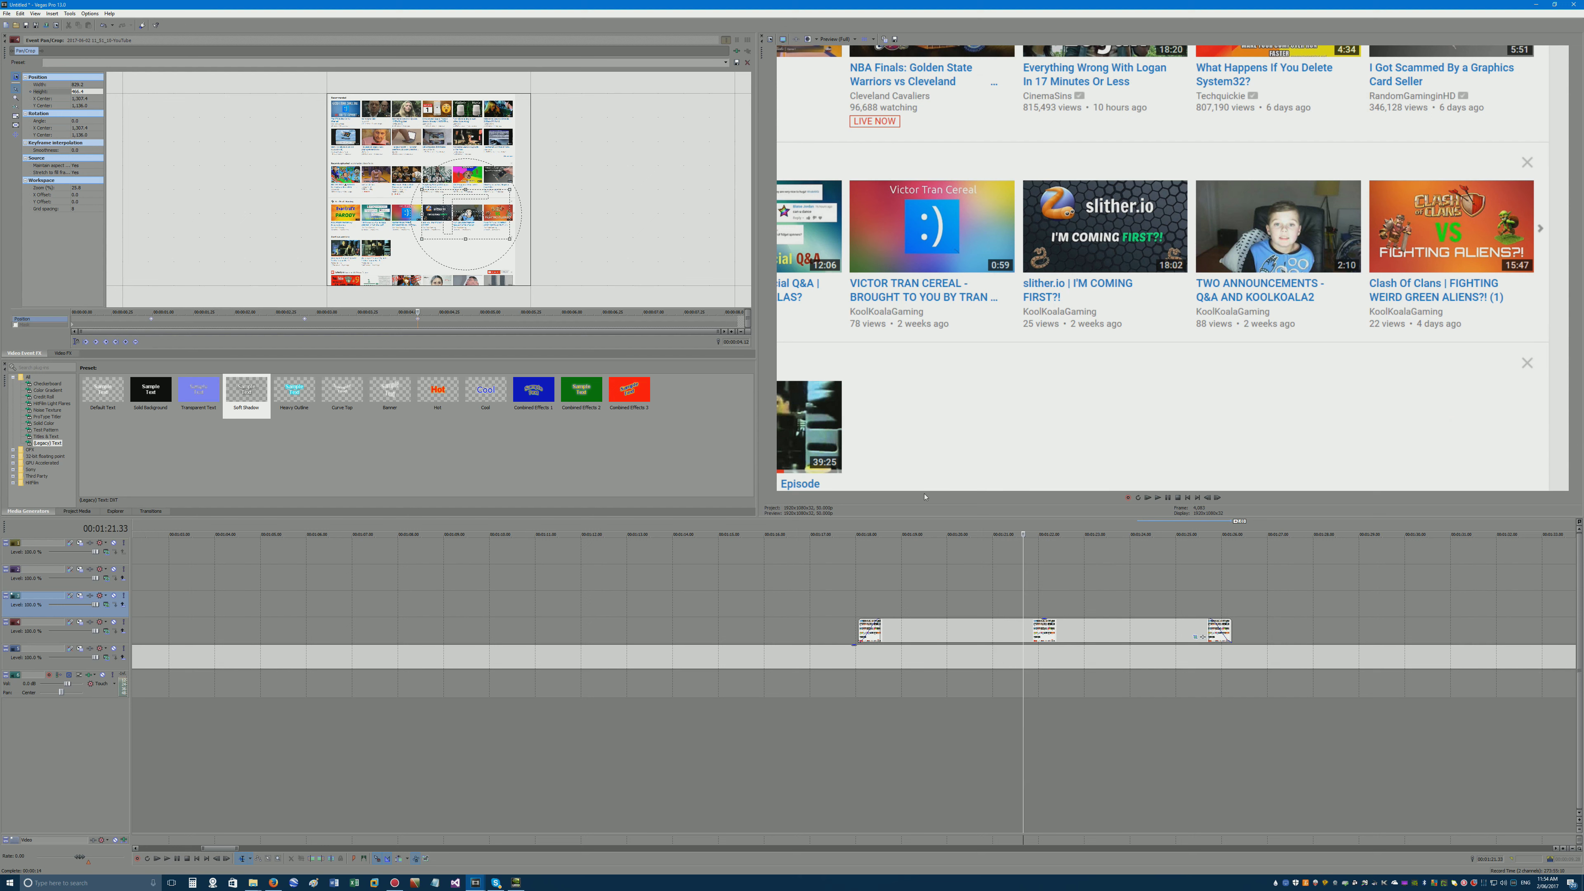
Switch to the other open Vegas project containing the full episode and browse to an earlier section of its timeline.
scroll(1038, 574, down, 8)
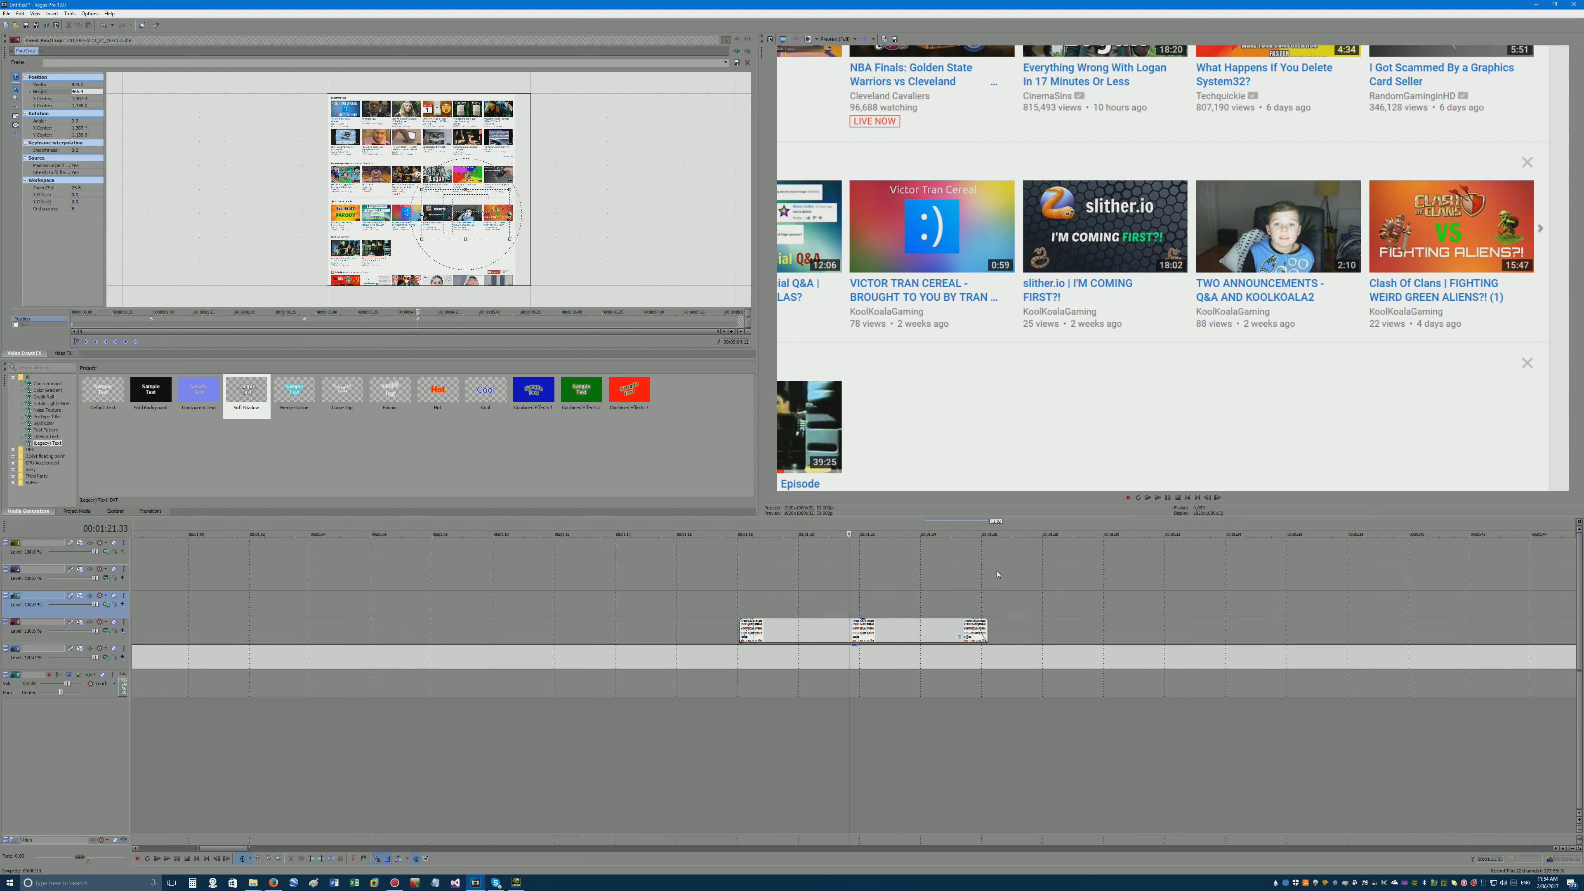
click(646, 605)
scroll(493, 588, down, 4)
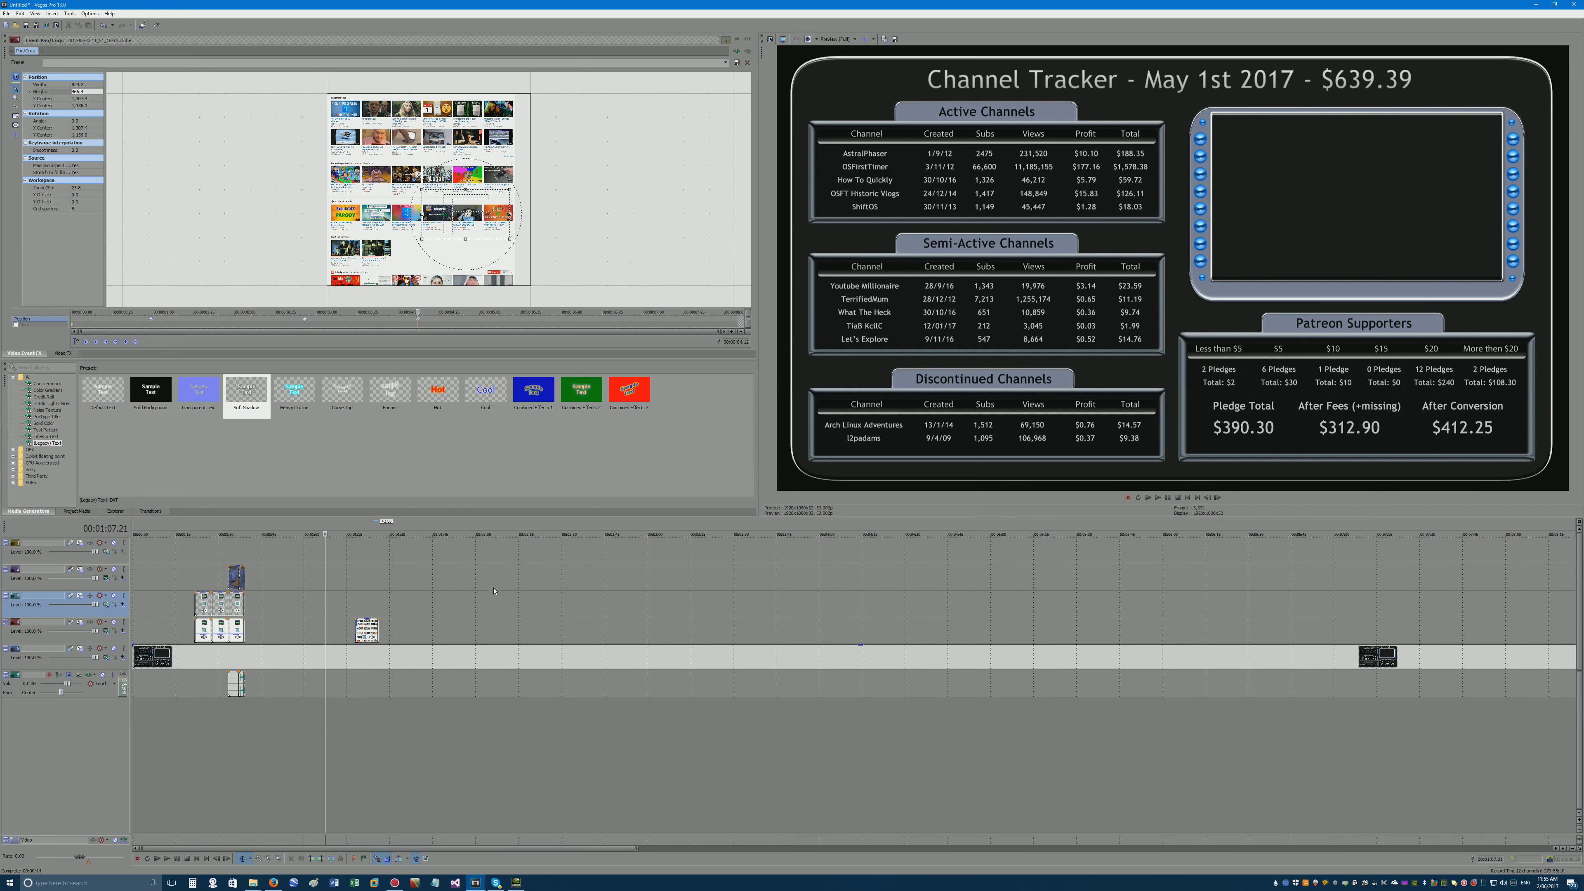
click(476, 882)
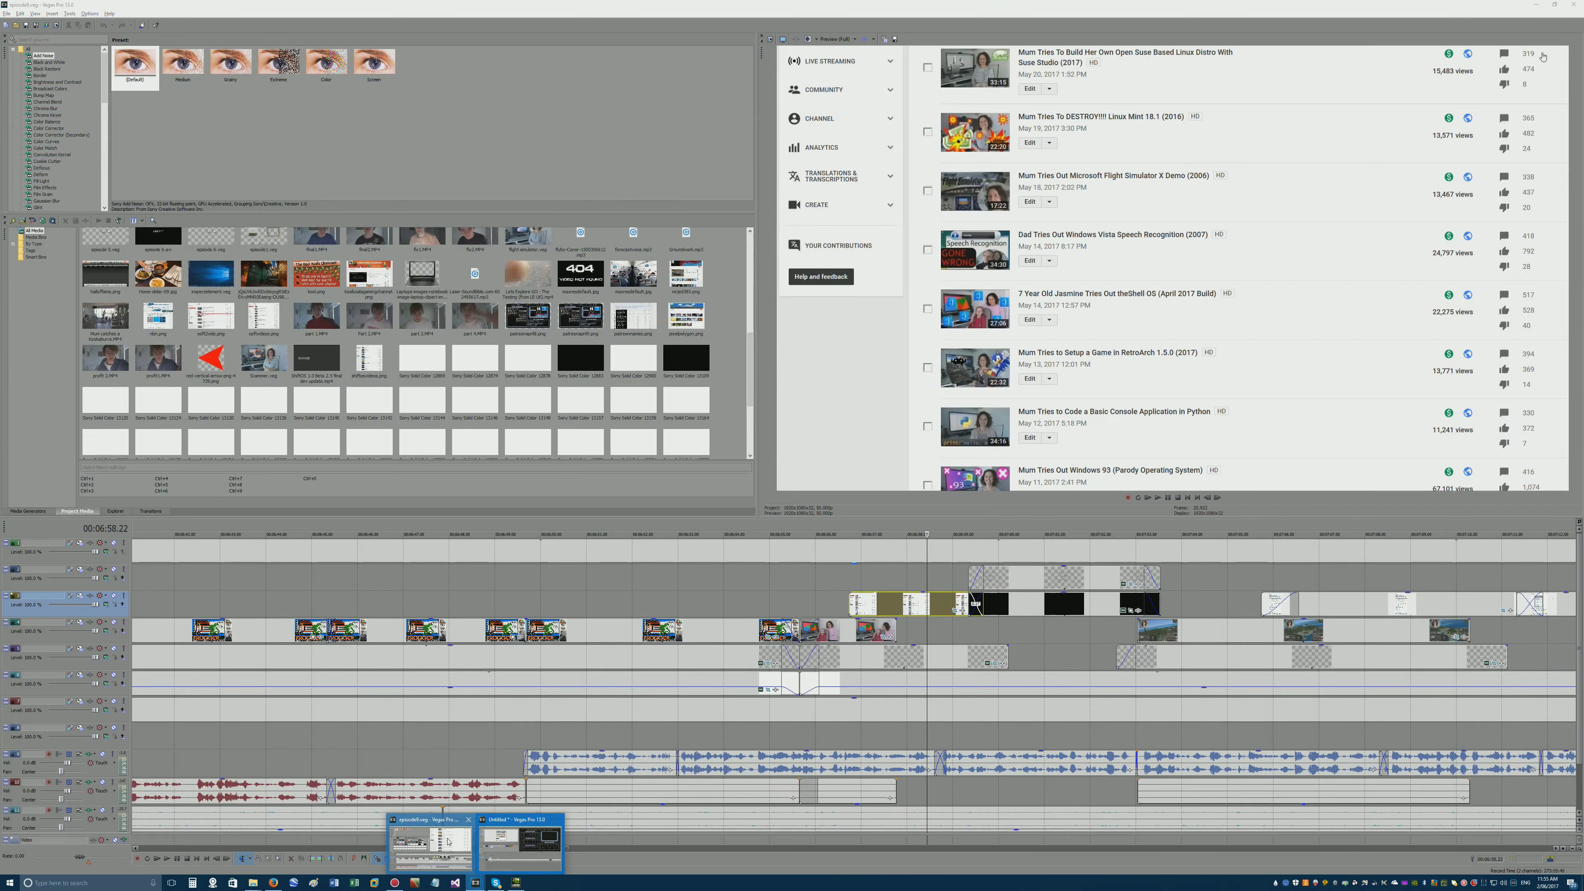
click(452, 839)
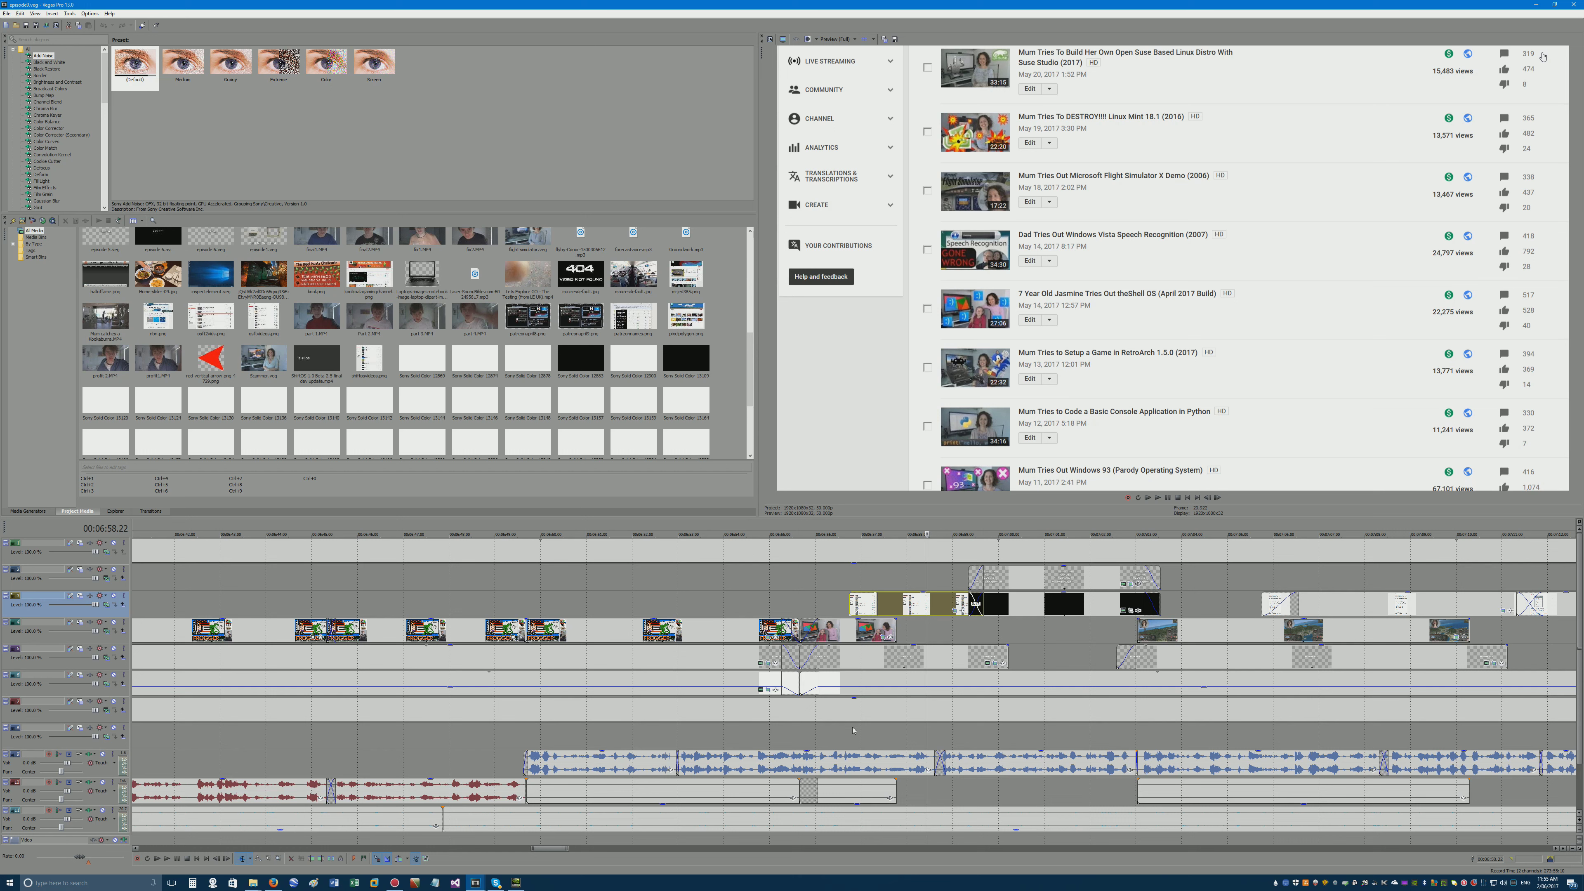
click(856, 585)
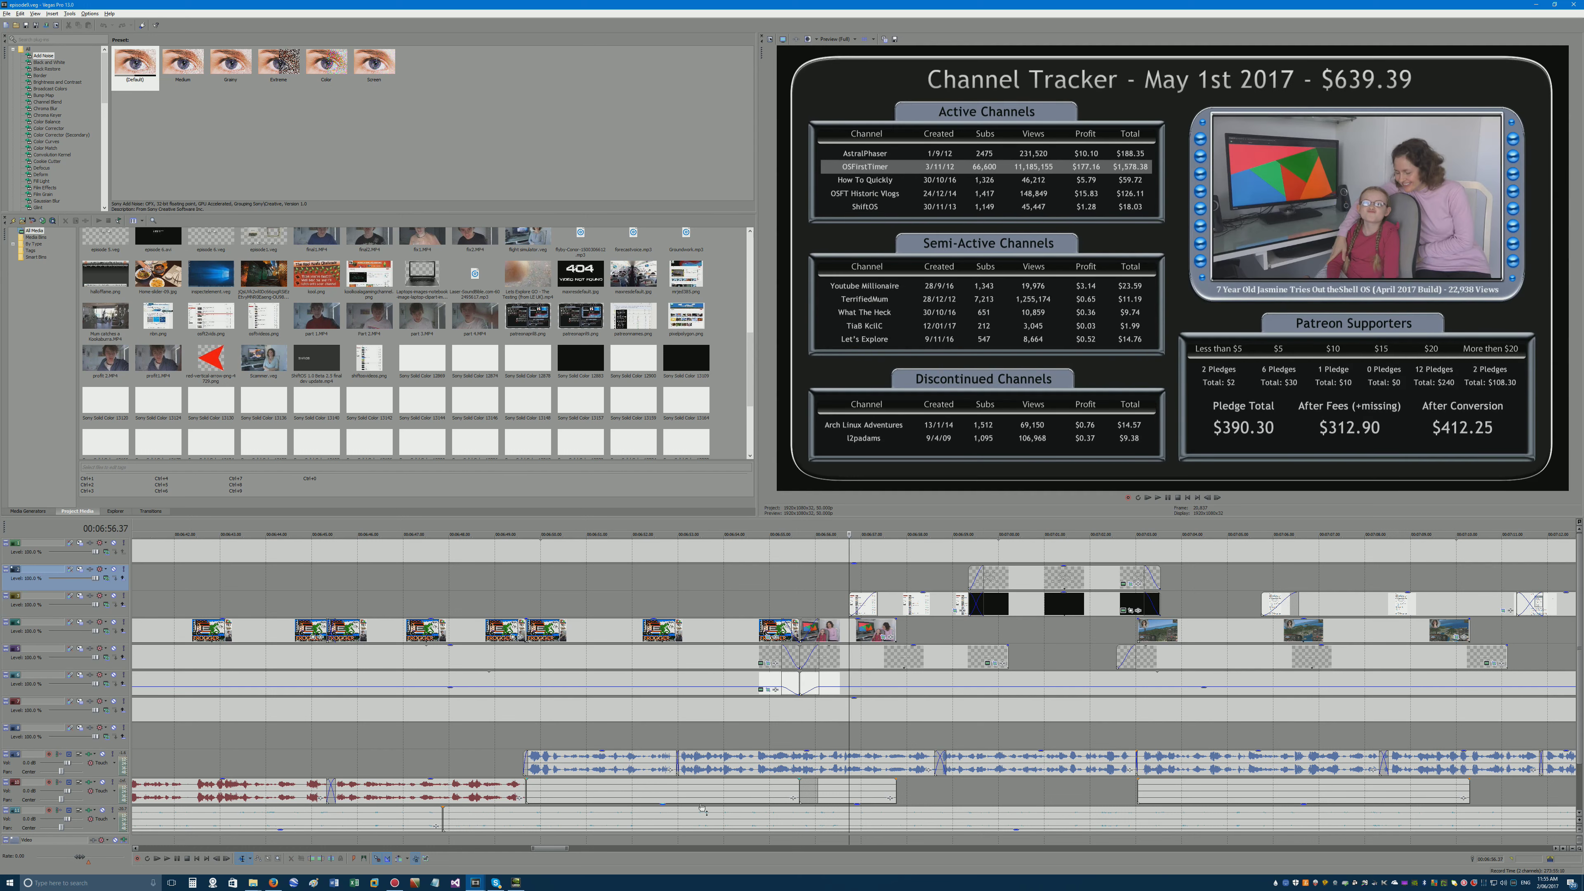
drag(548, 850, 225, 850)
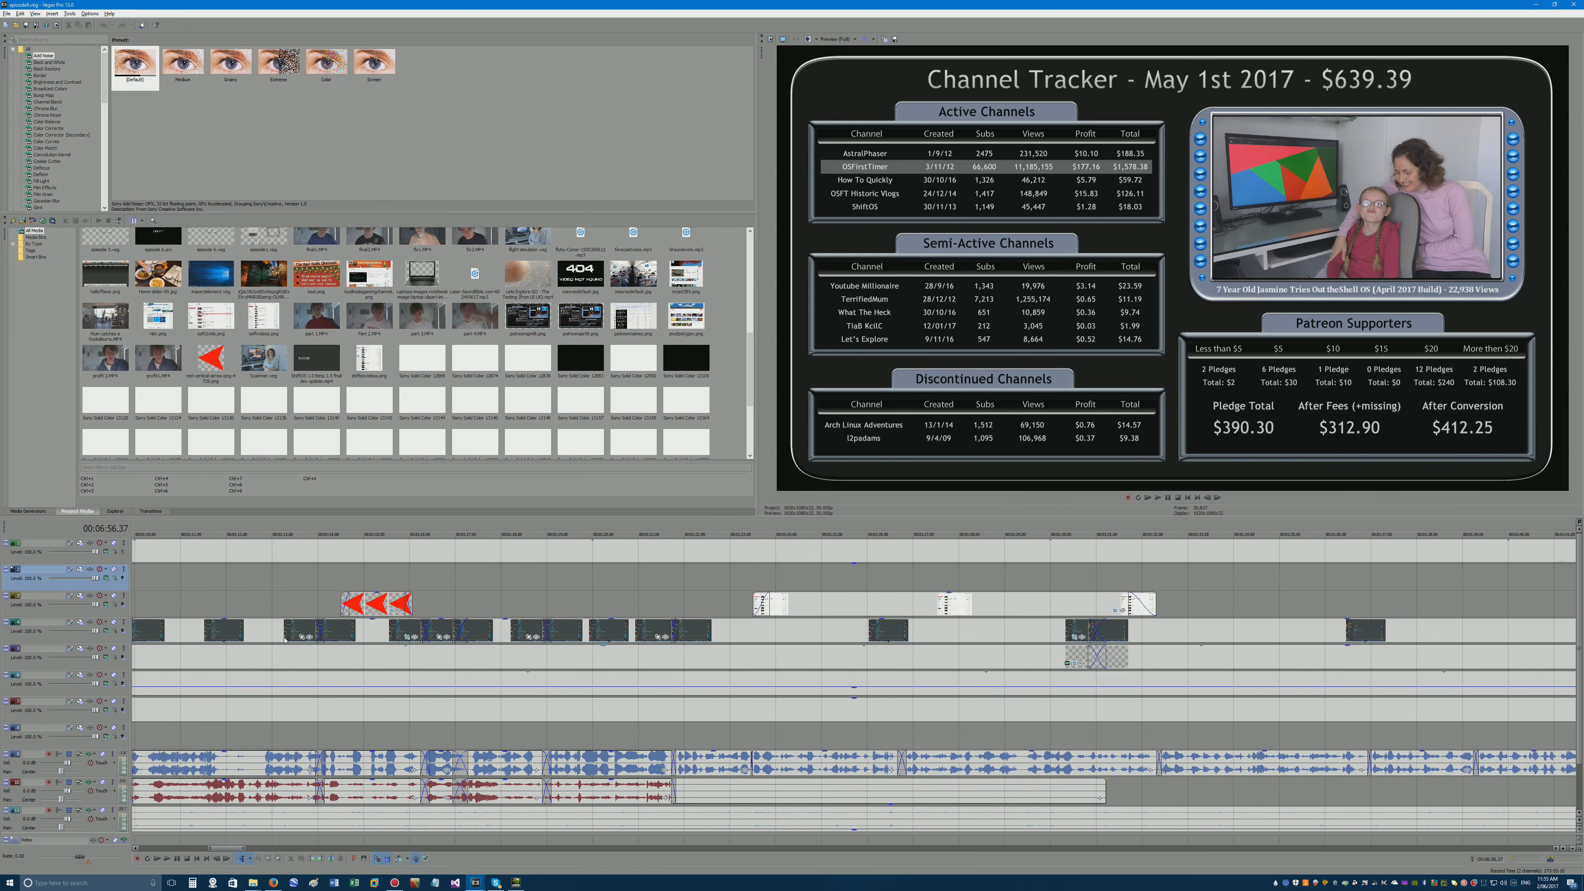
Examine the Discord member-list screenshot event and the red arrow overlay above it in the preview.
click(340, 586)
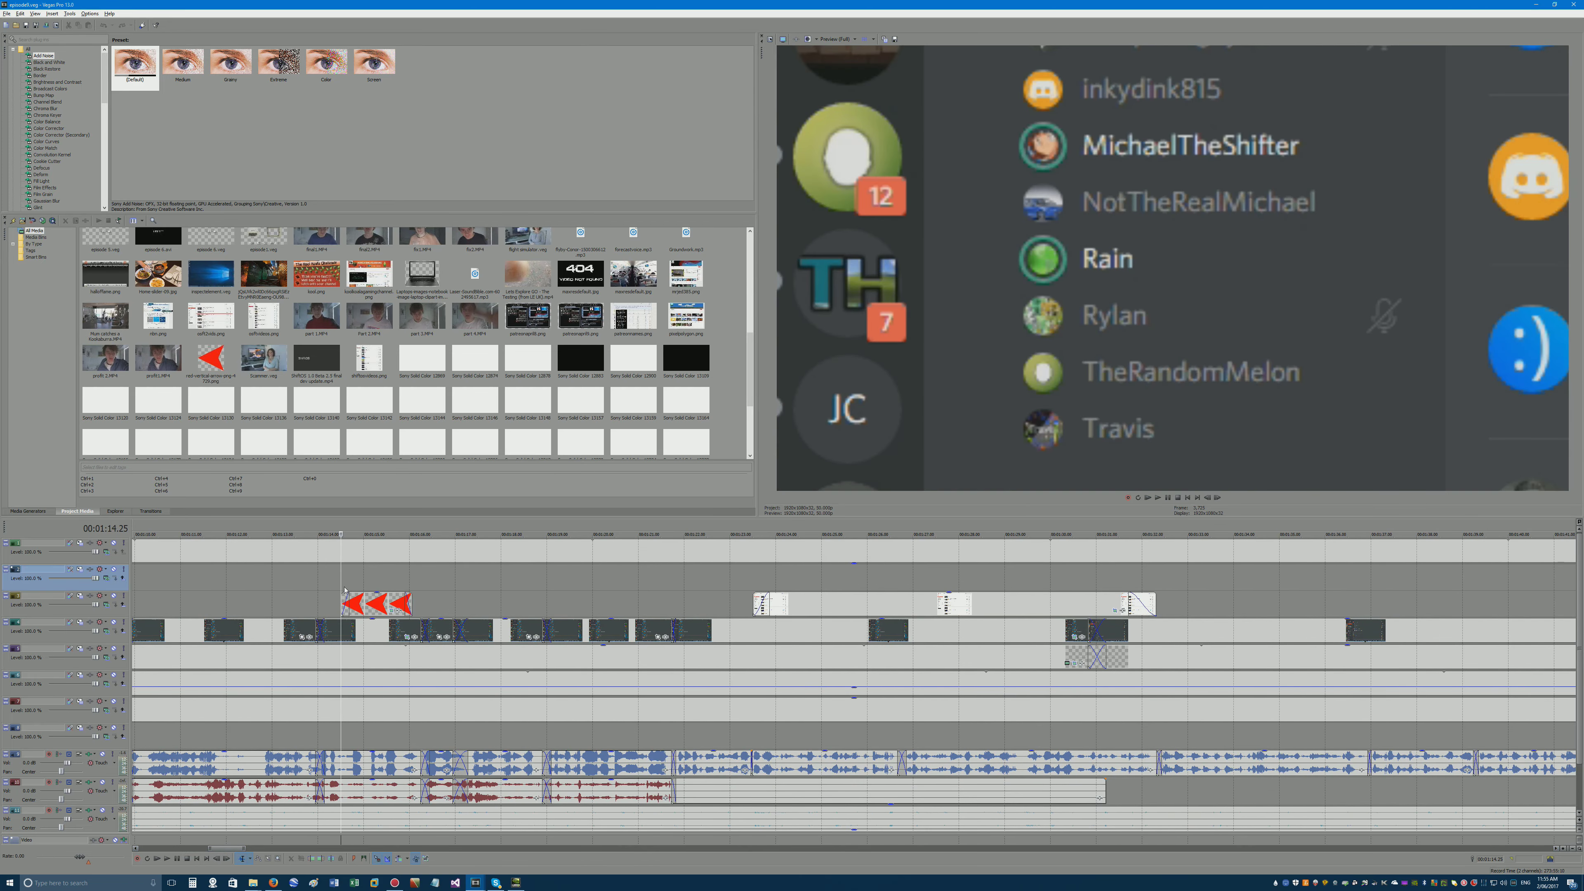
click(410, 639)
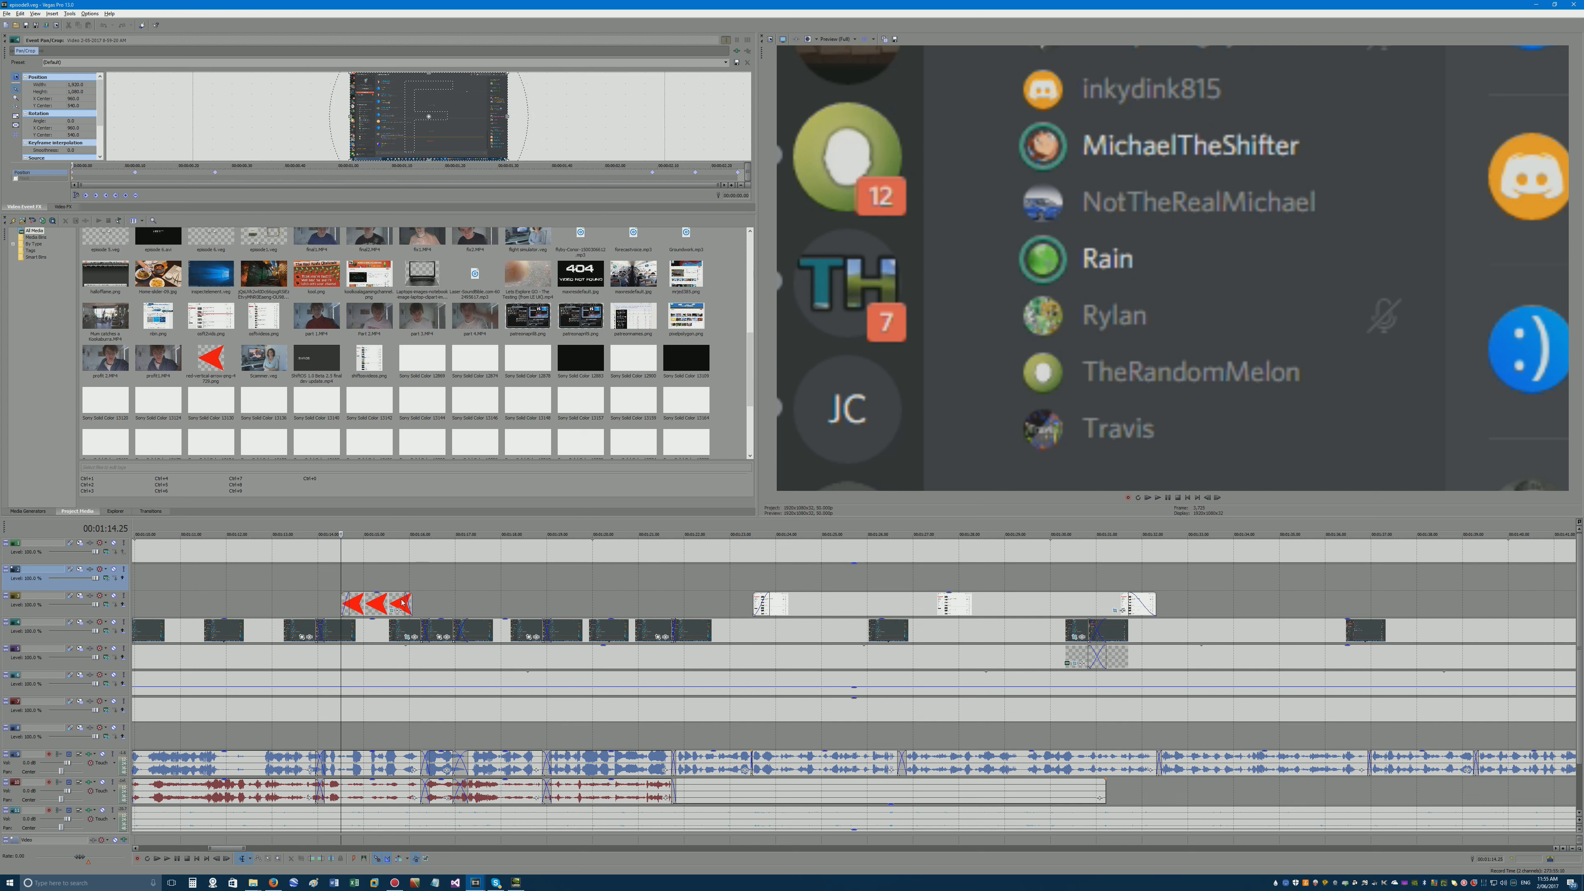
click(372, 604)
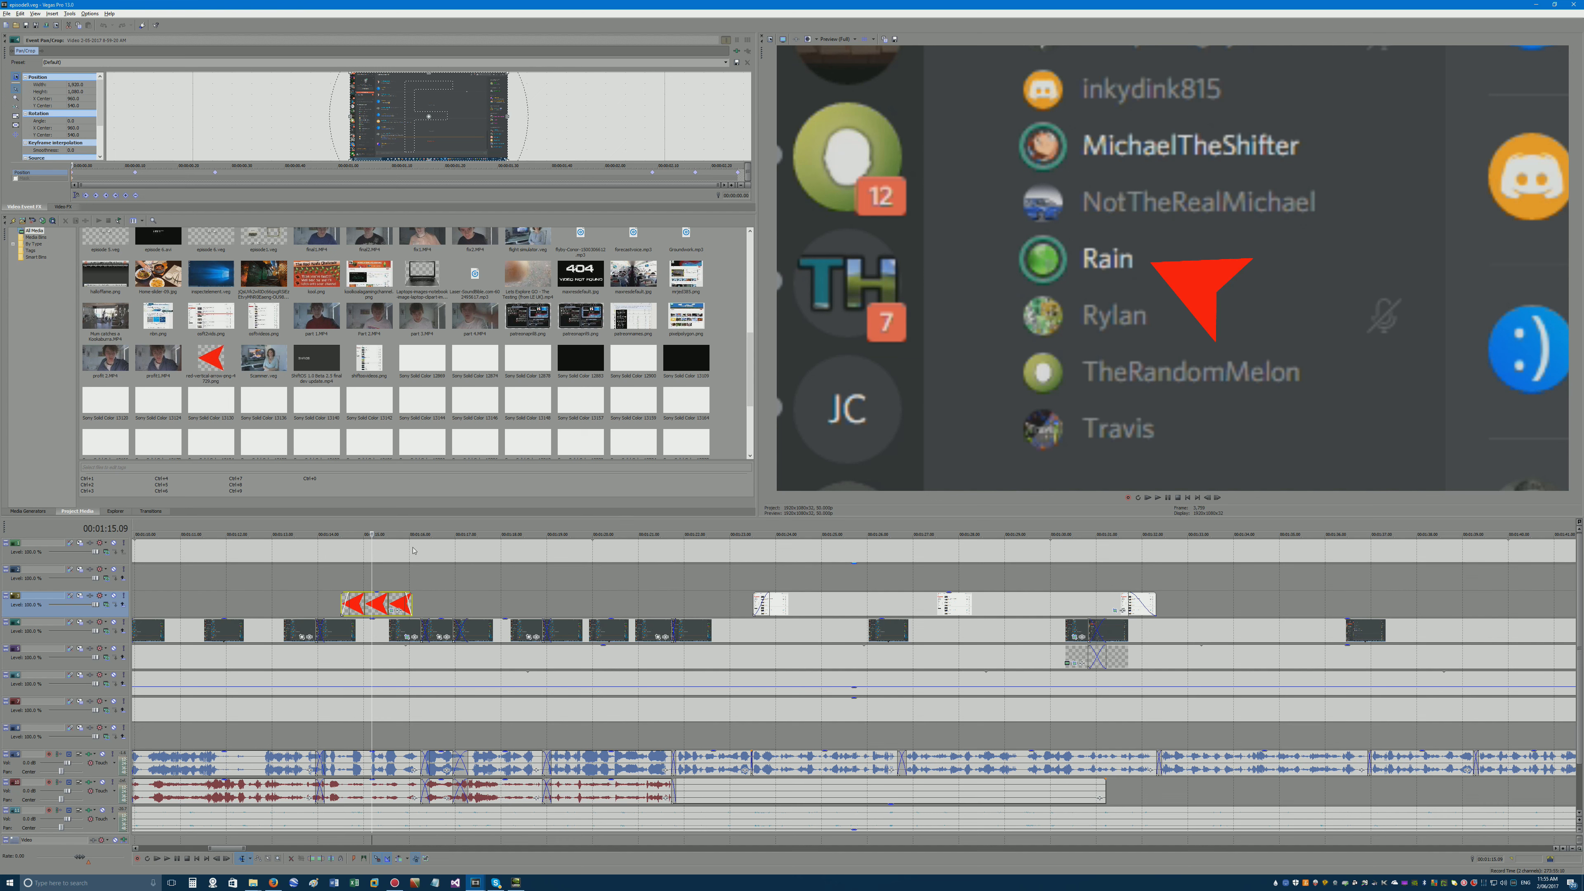
click(374, 603)
Browse back to the episode's opening section and view where the intro leads into the channel tracker.
scroll(402, 604, down, 10)
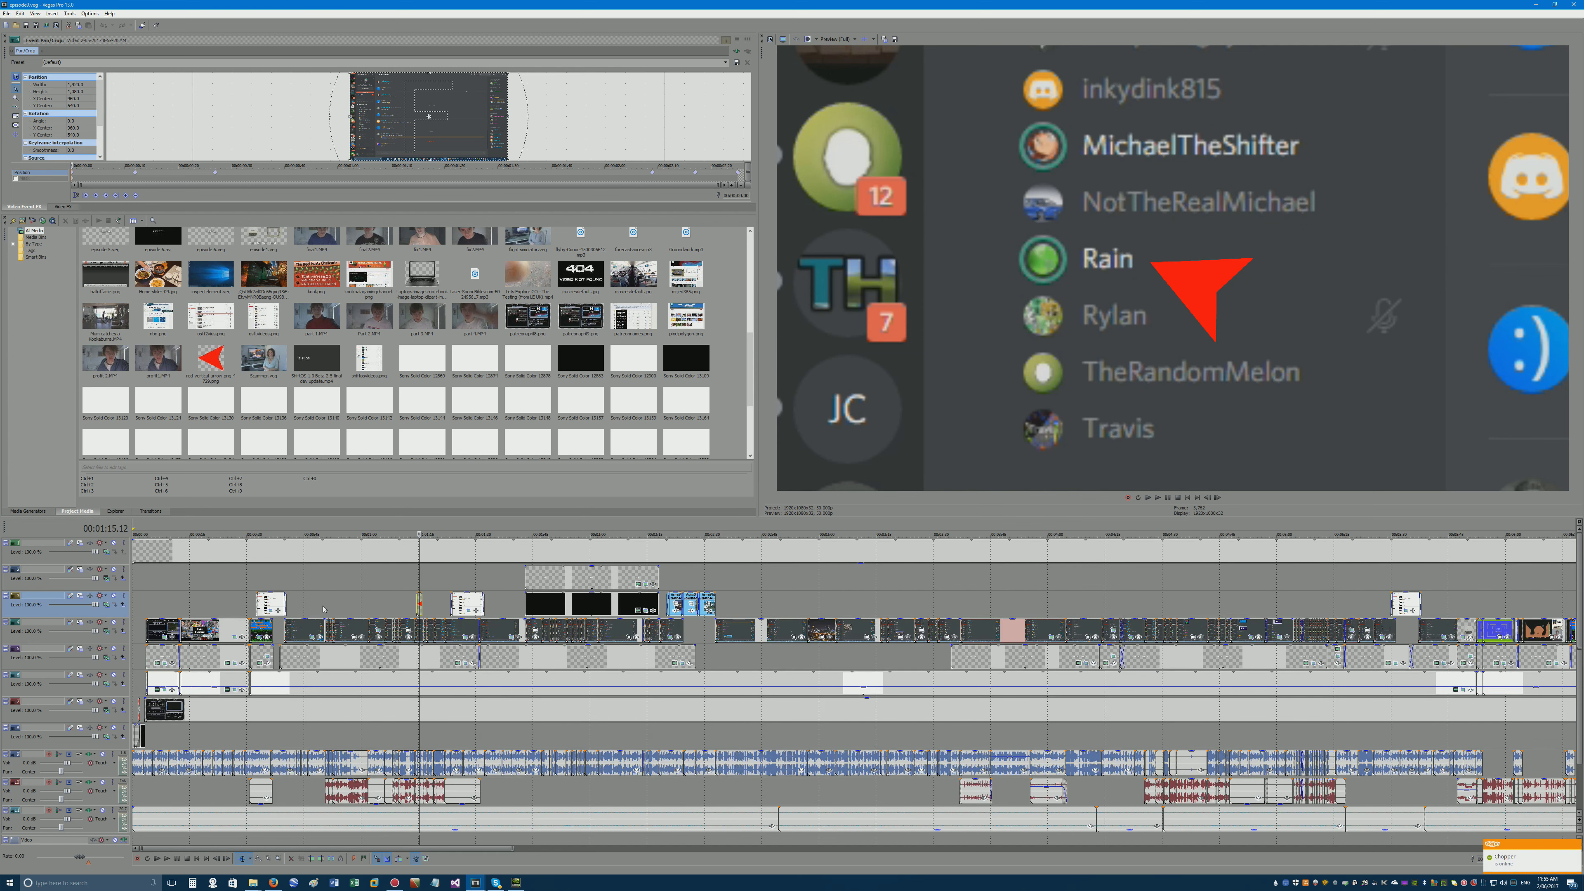
scroll(323, 609, up, 3)
click(252, 609)
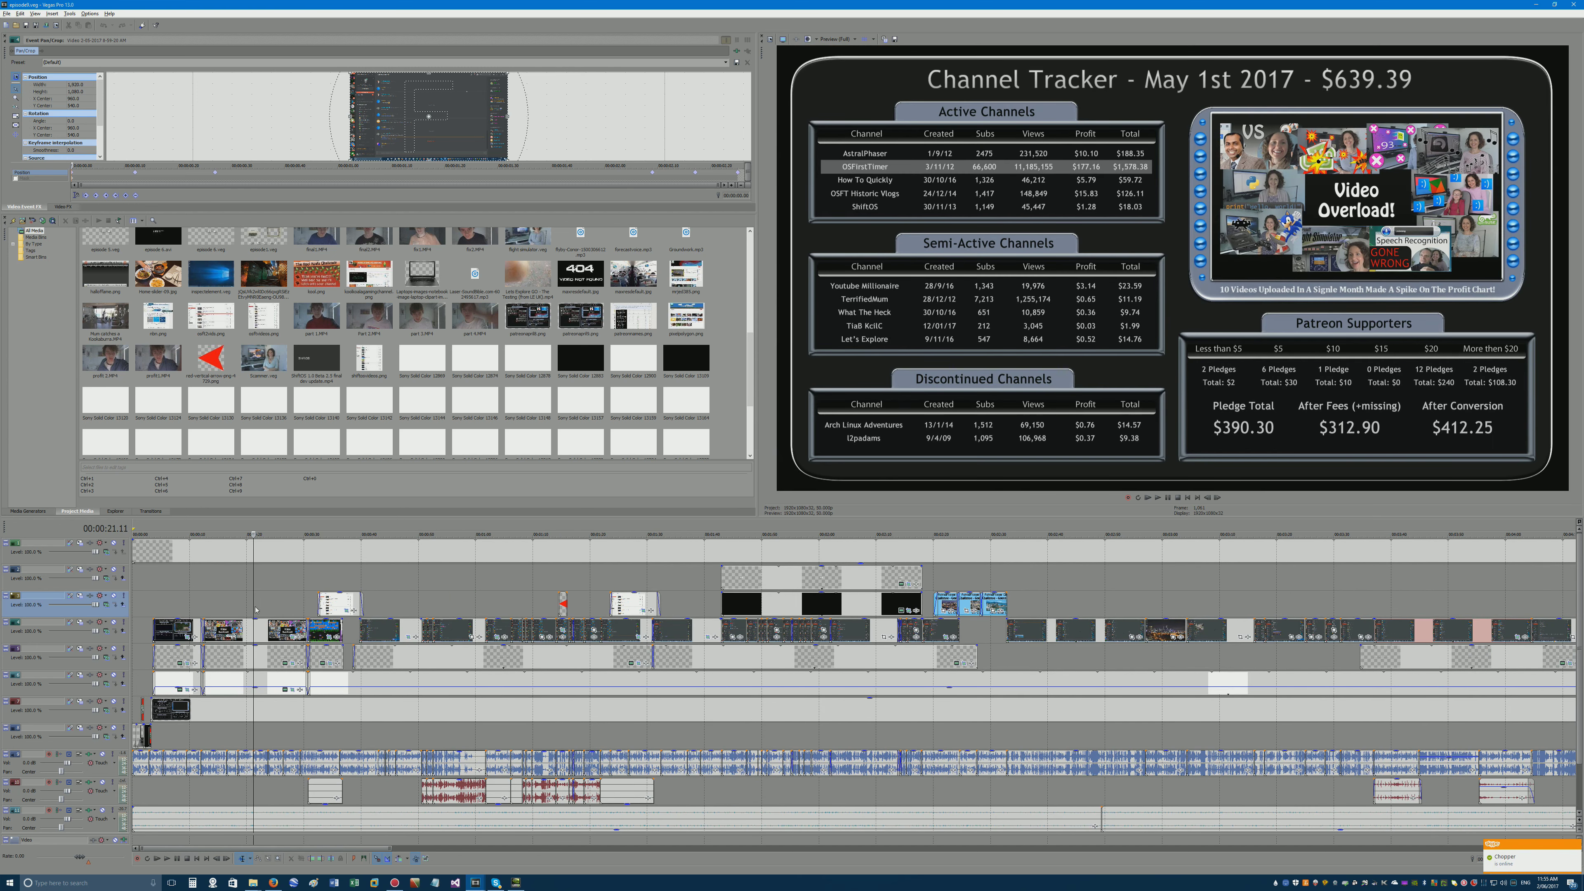
click(152, 608)
scroll(364, 690, up, 15)
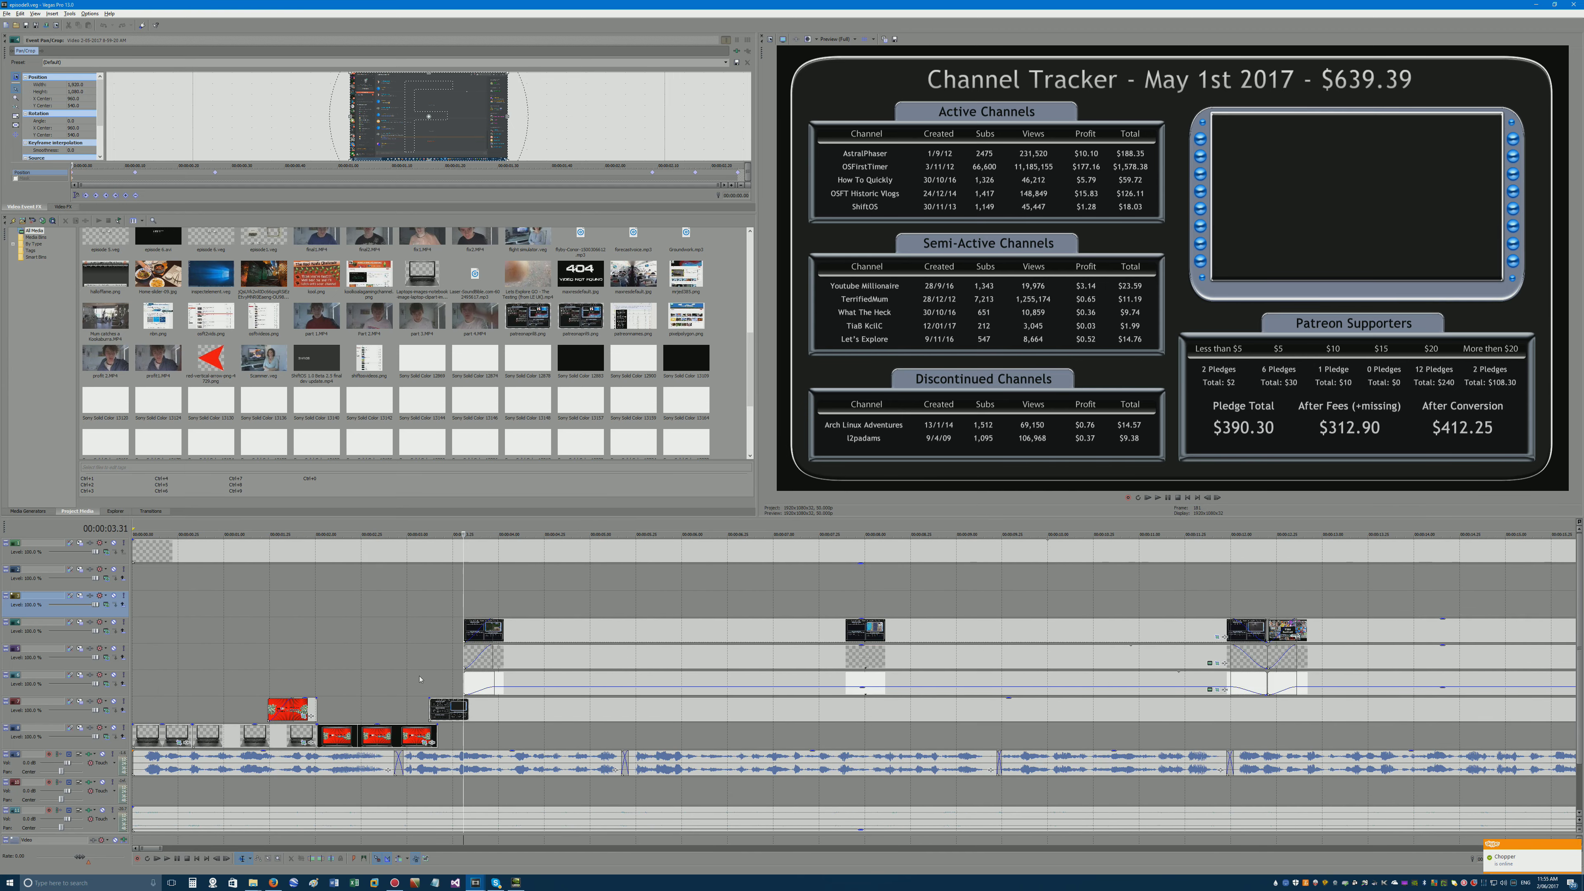
Copy the red laptop and channel tracker events from the episode's opening and switch to the untitled Vegas project.
click(417, 676)
click(451, 709)
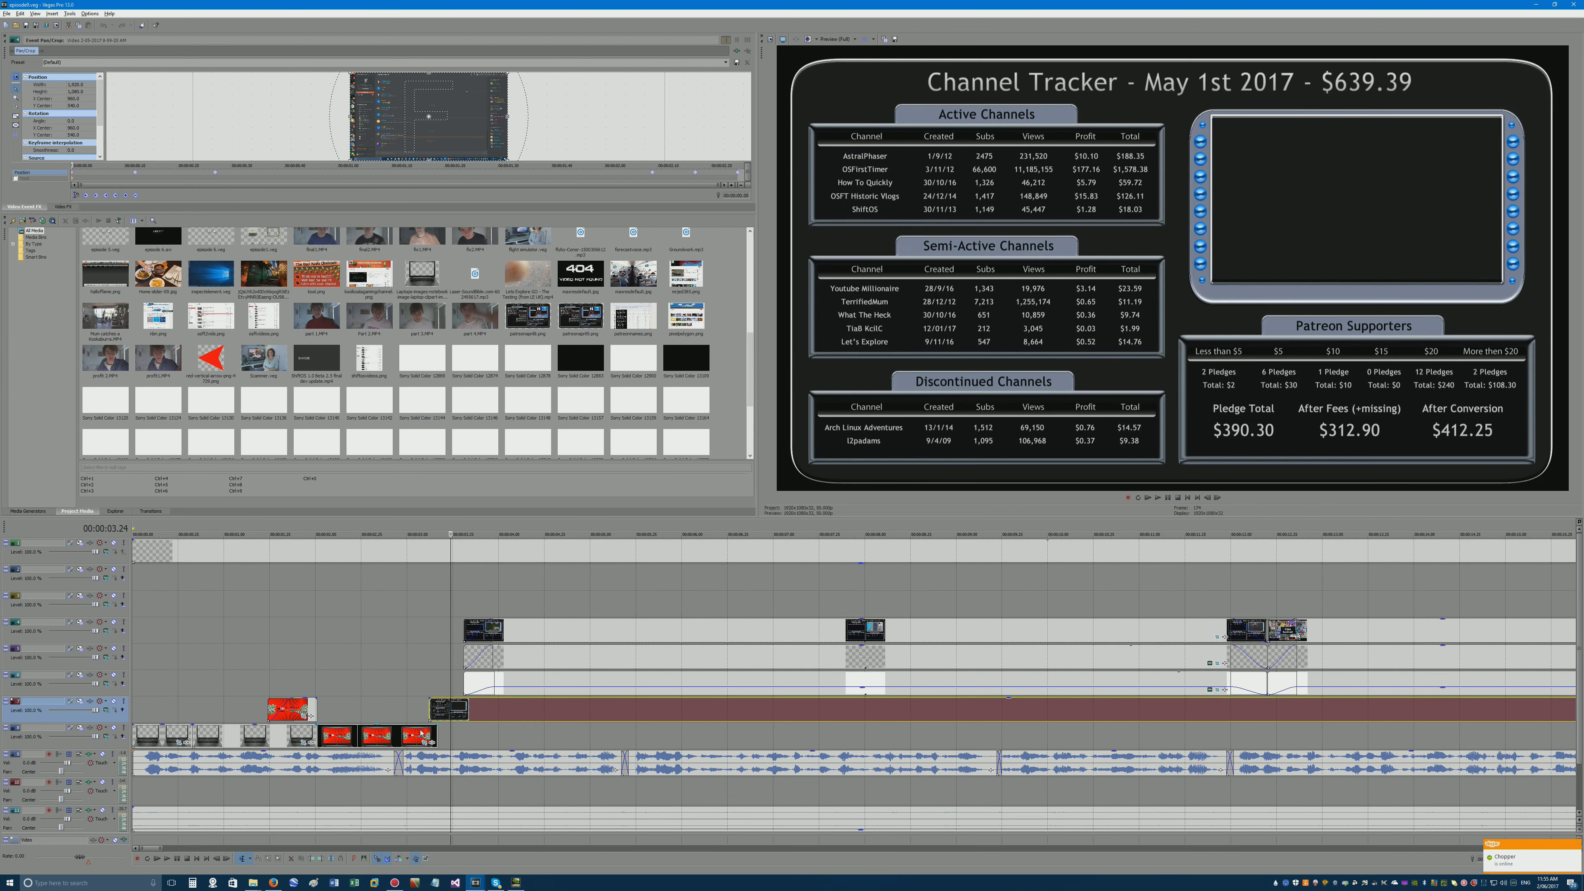
click(475, 882)
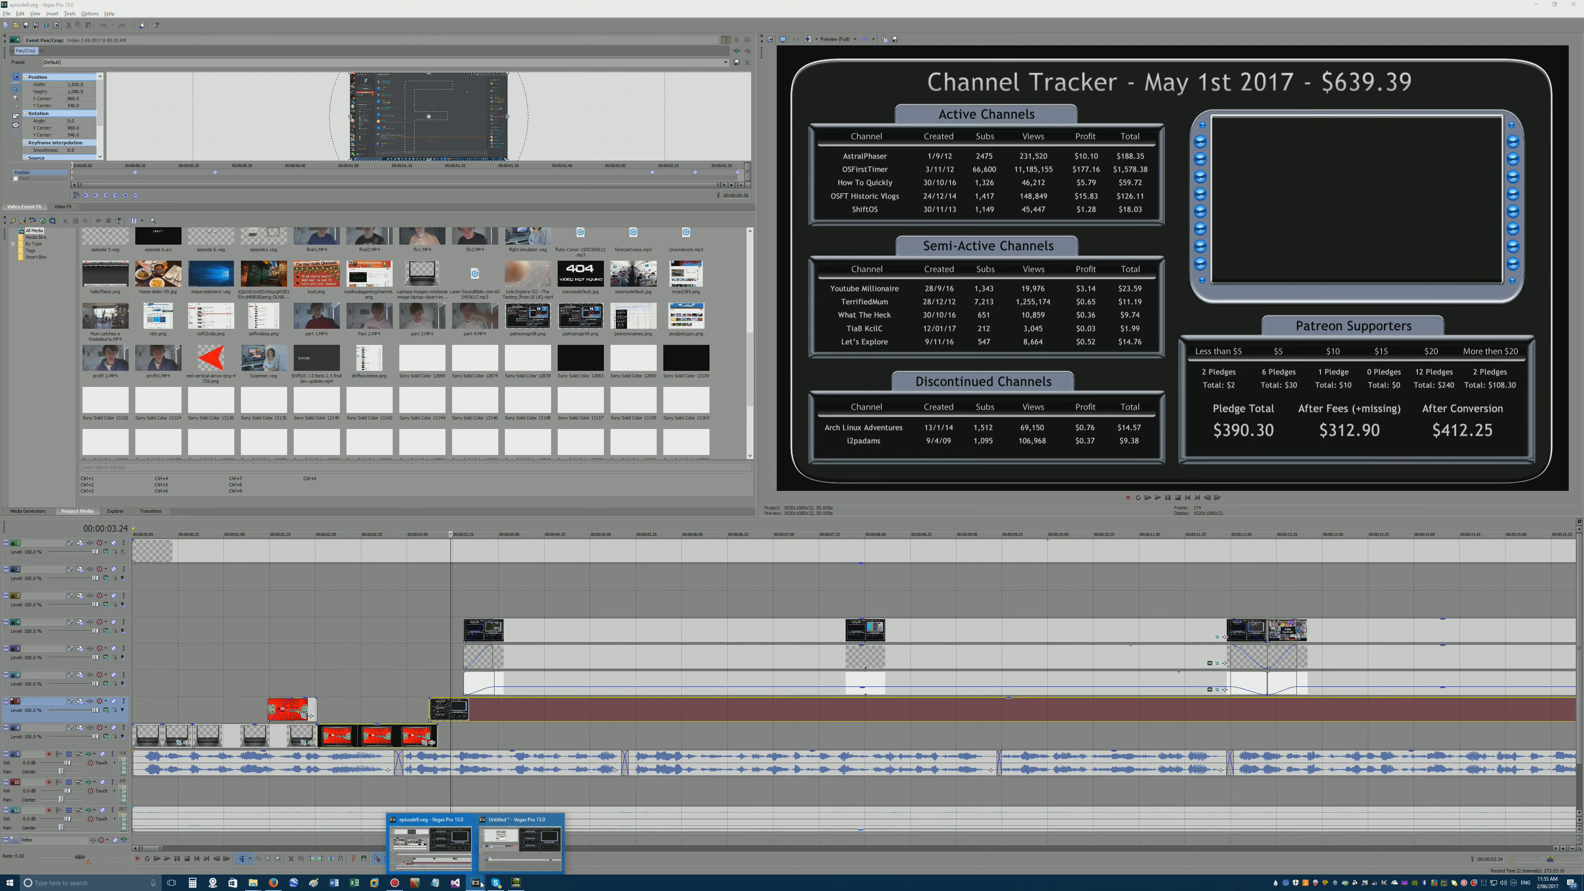
click(502, 849)
click(447, 847)
click(519, 840)
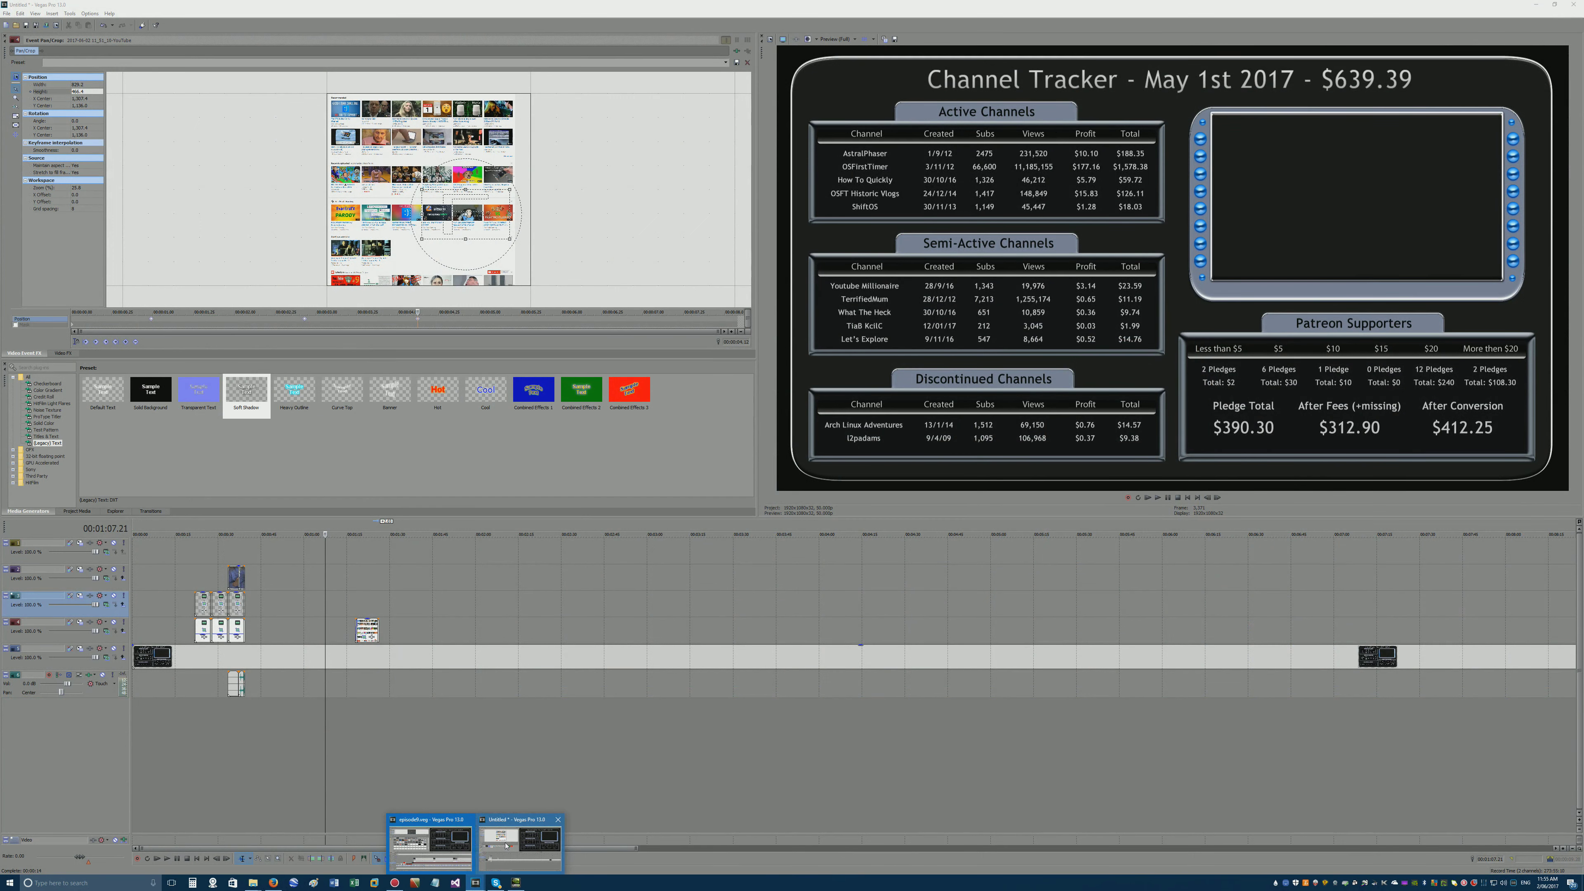
Replace the long channel tracker event with the copied red laptop and channel tracker events, pasted near the timeline's start.
drag(182, 669, 163, 663)
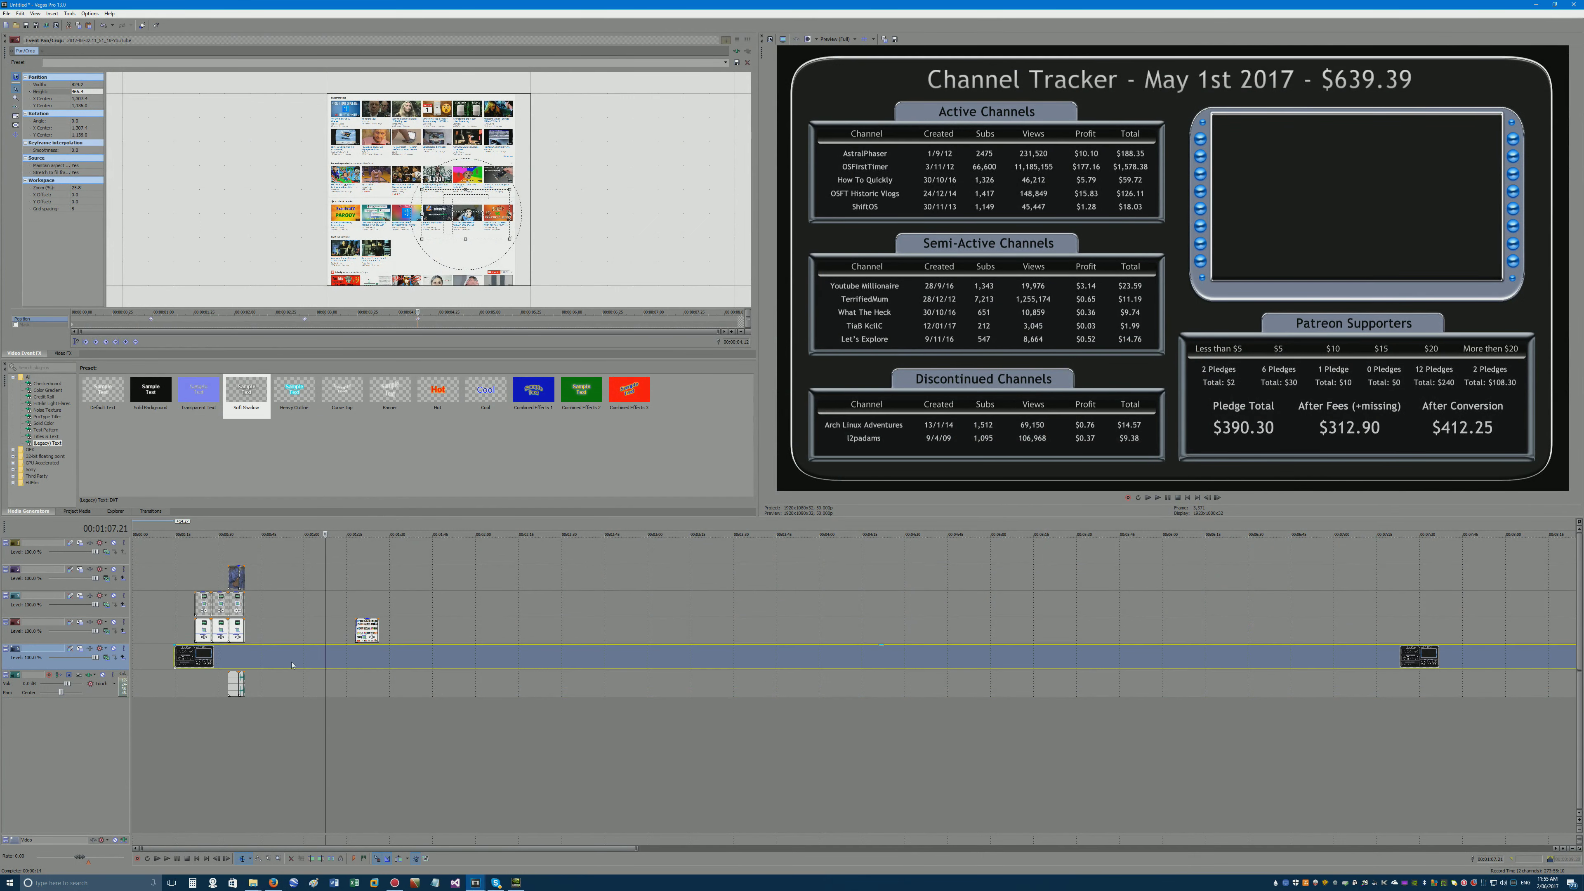
click(141, 655)
key(Delete)
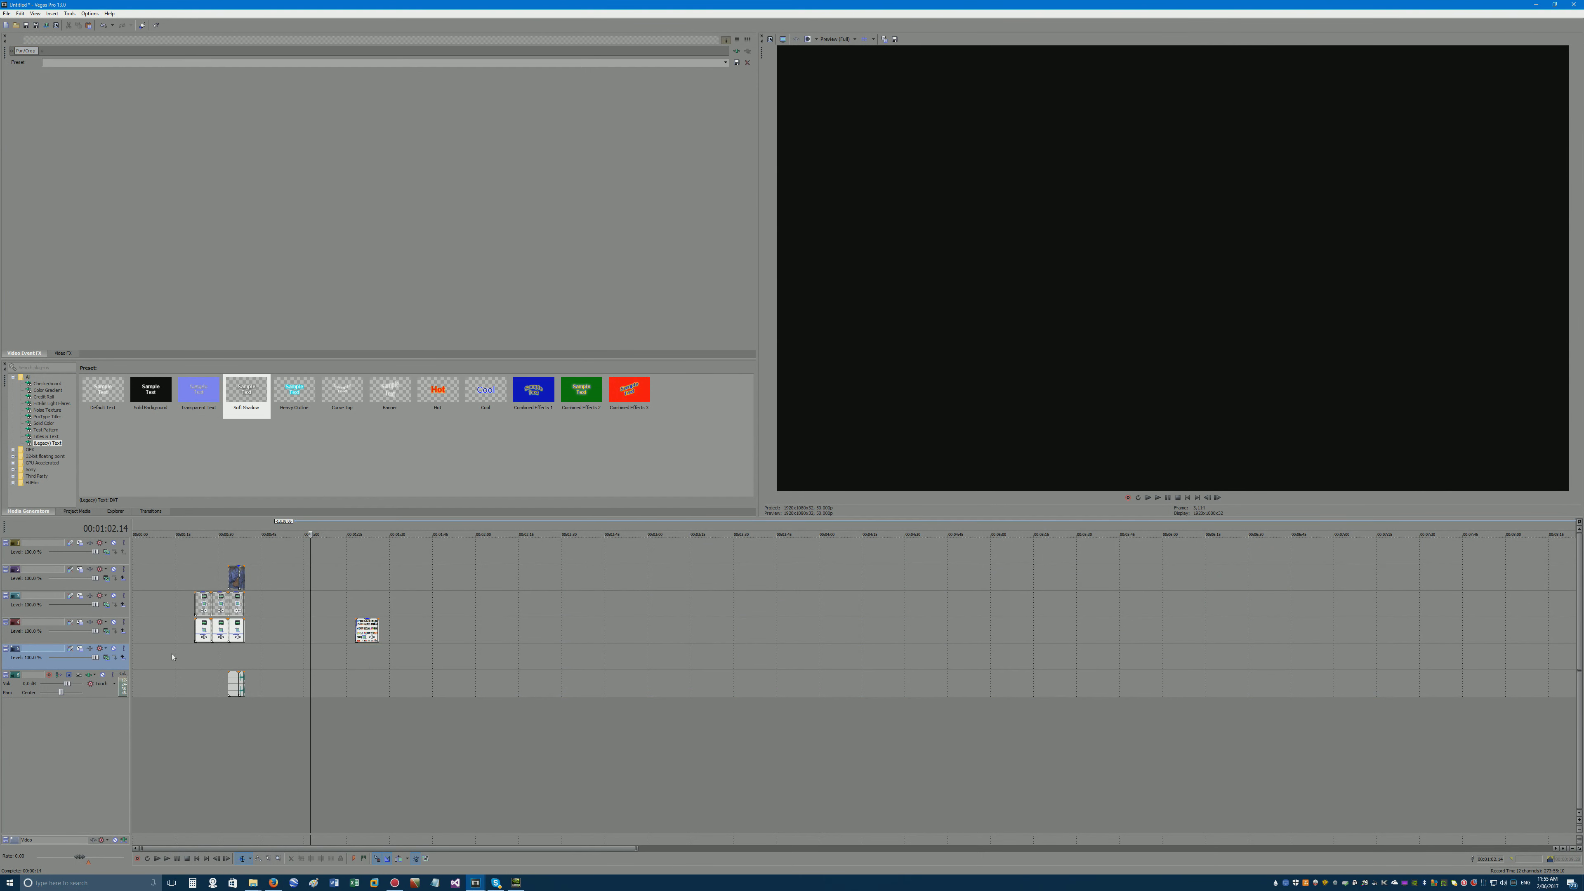
key(ctrl+v)
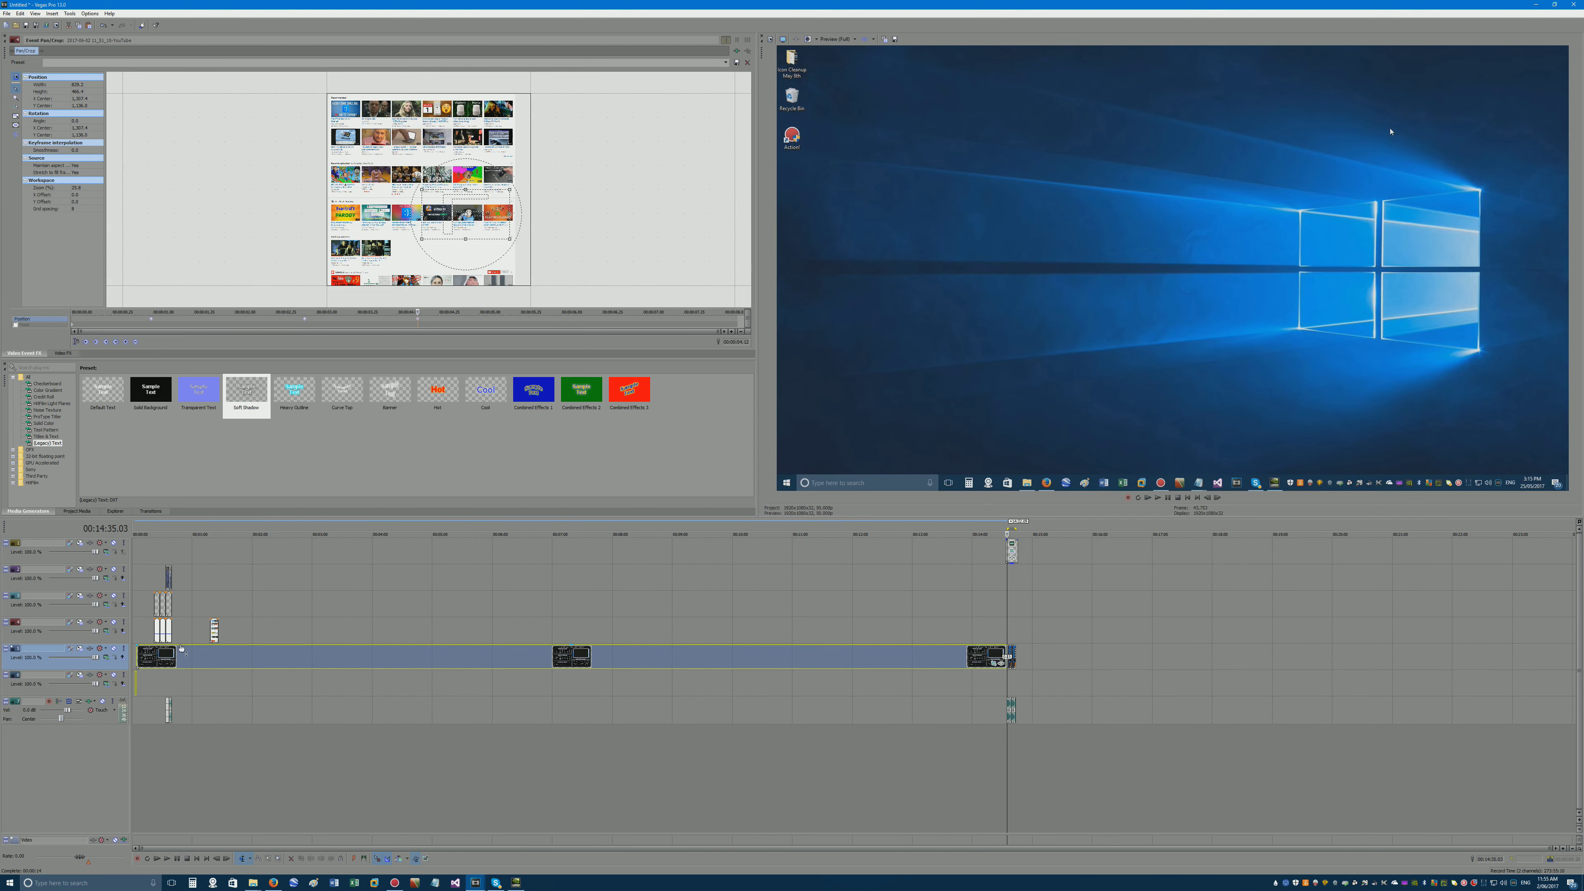
key(ctrl+z)
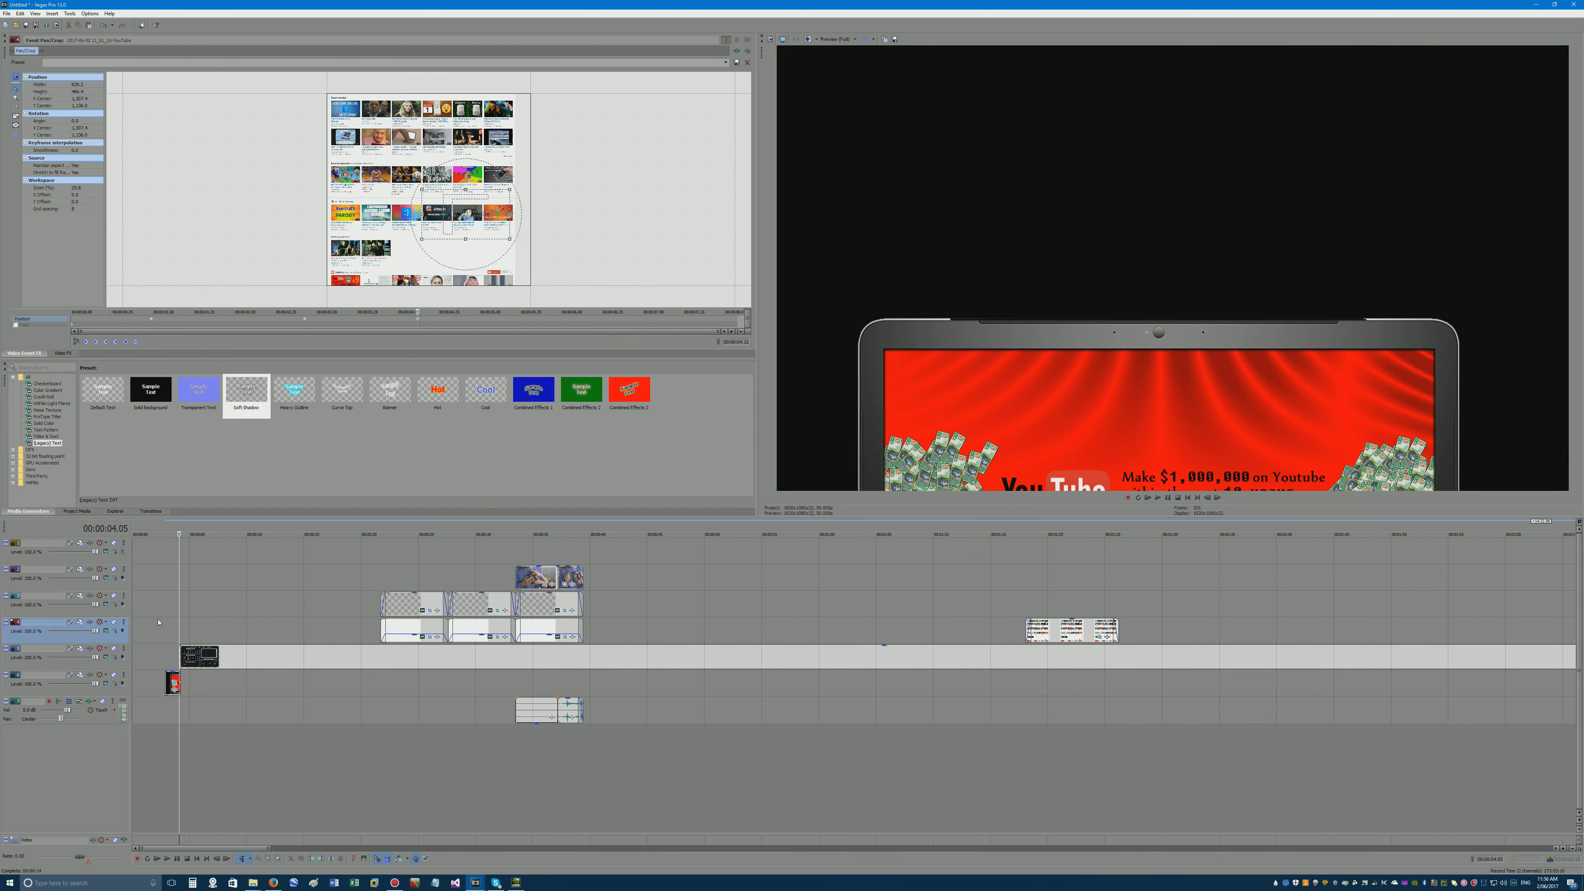
Play the transition from the red laptop to the channel tracker and check the full extent of the tracker event.
key(space)
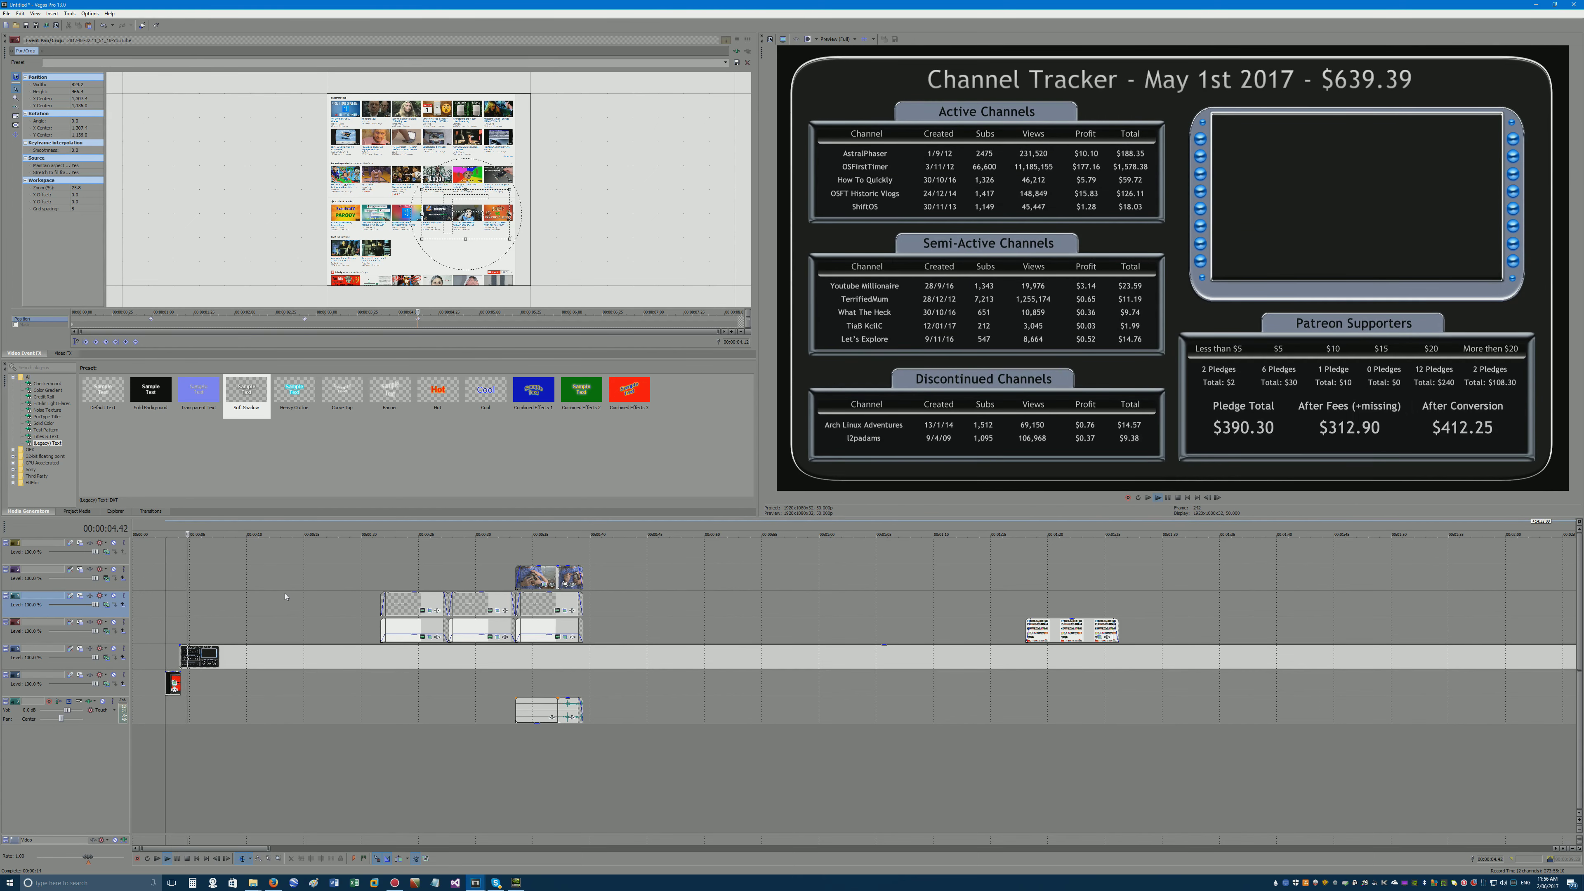
key(space)
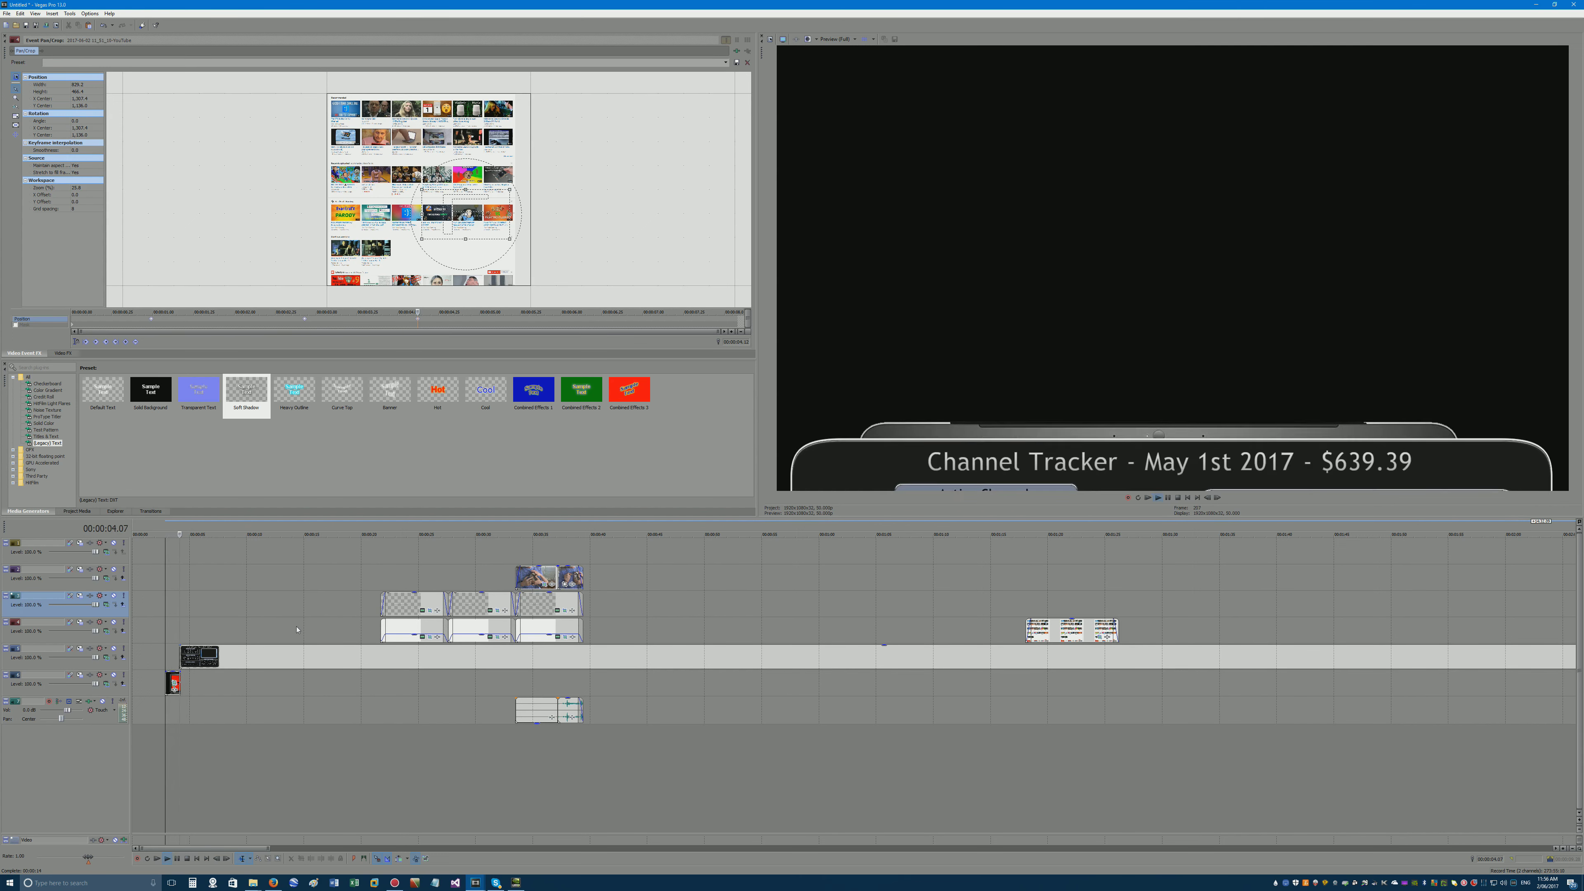
scroll(1276, 684, down, 5)
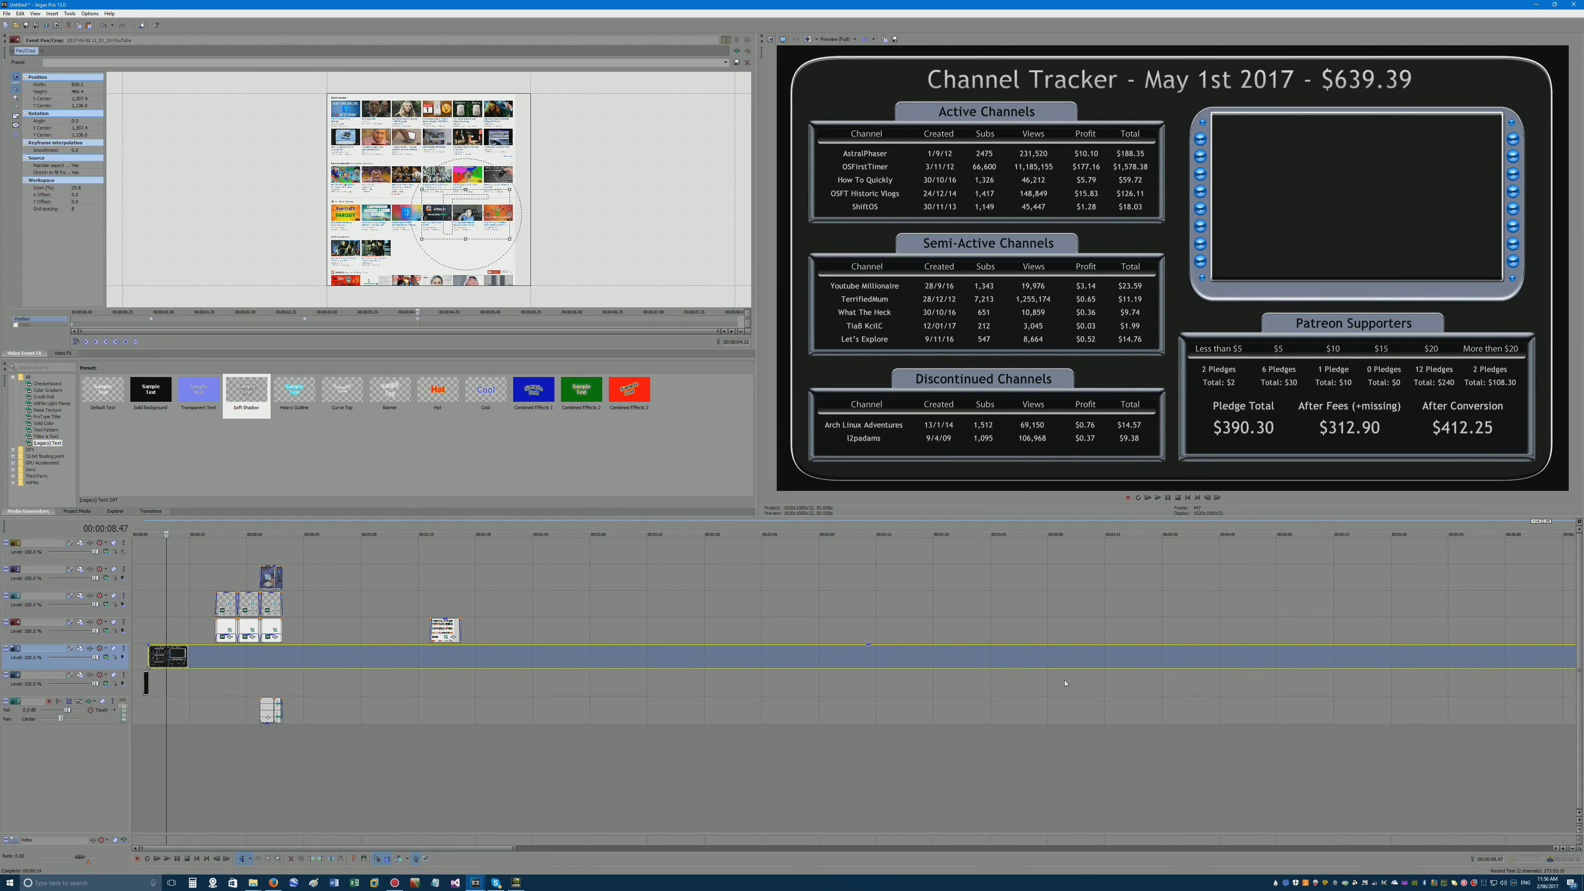
click(1371, 665)
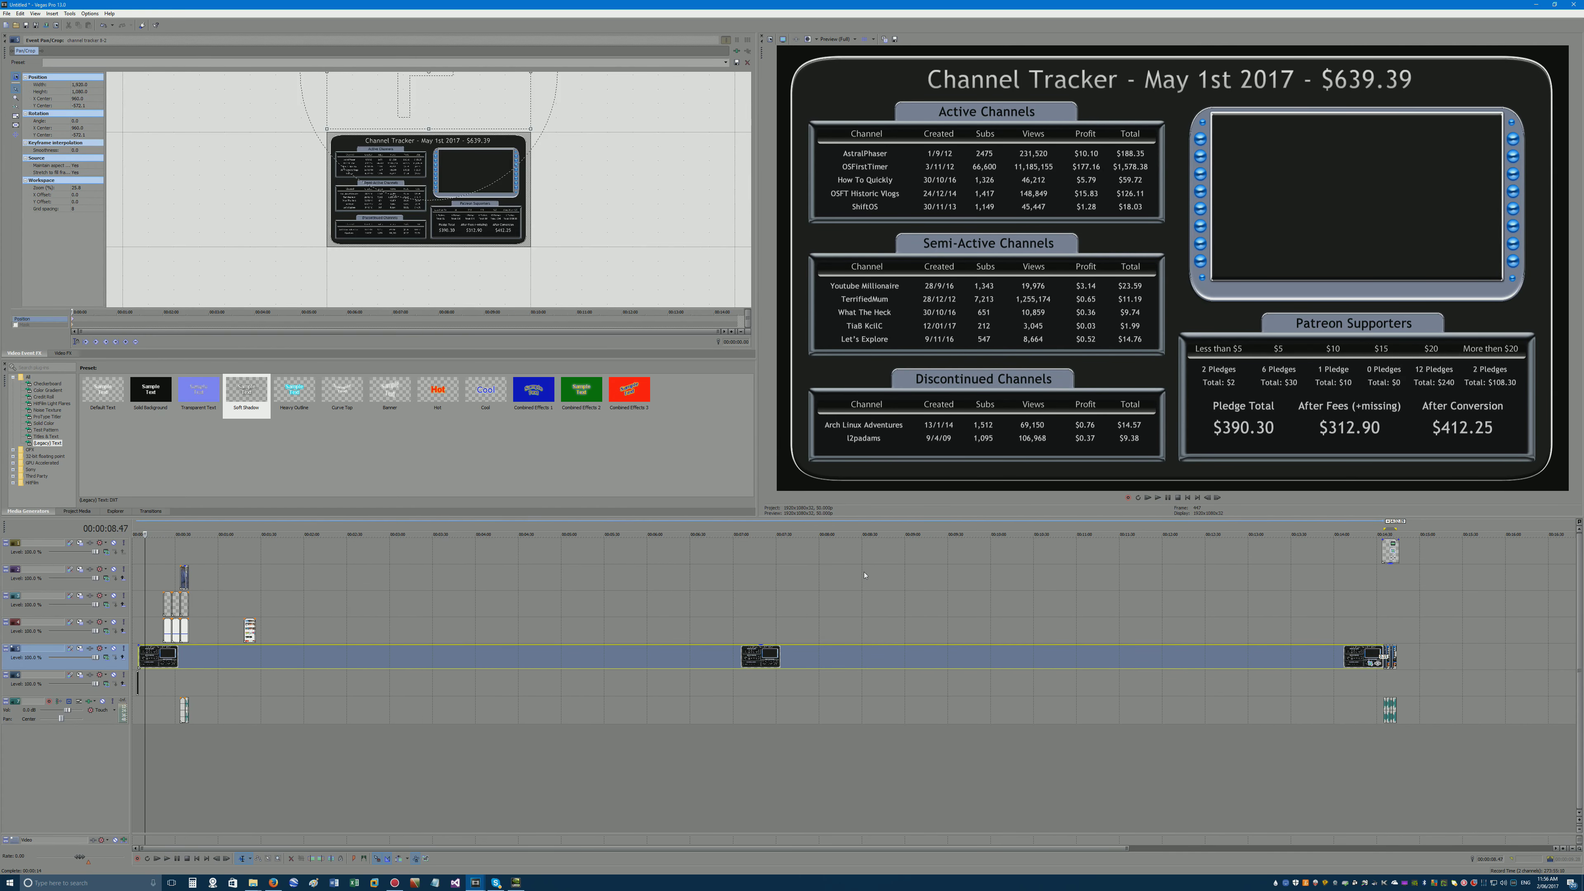
scroll(1375, 662, up, 8)
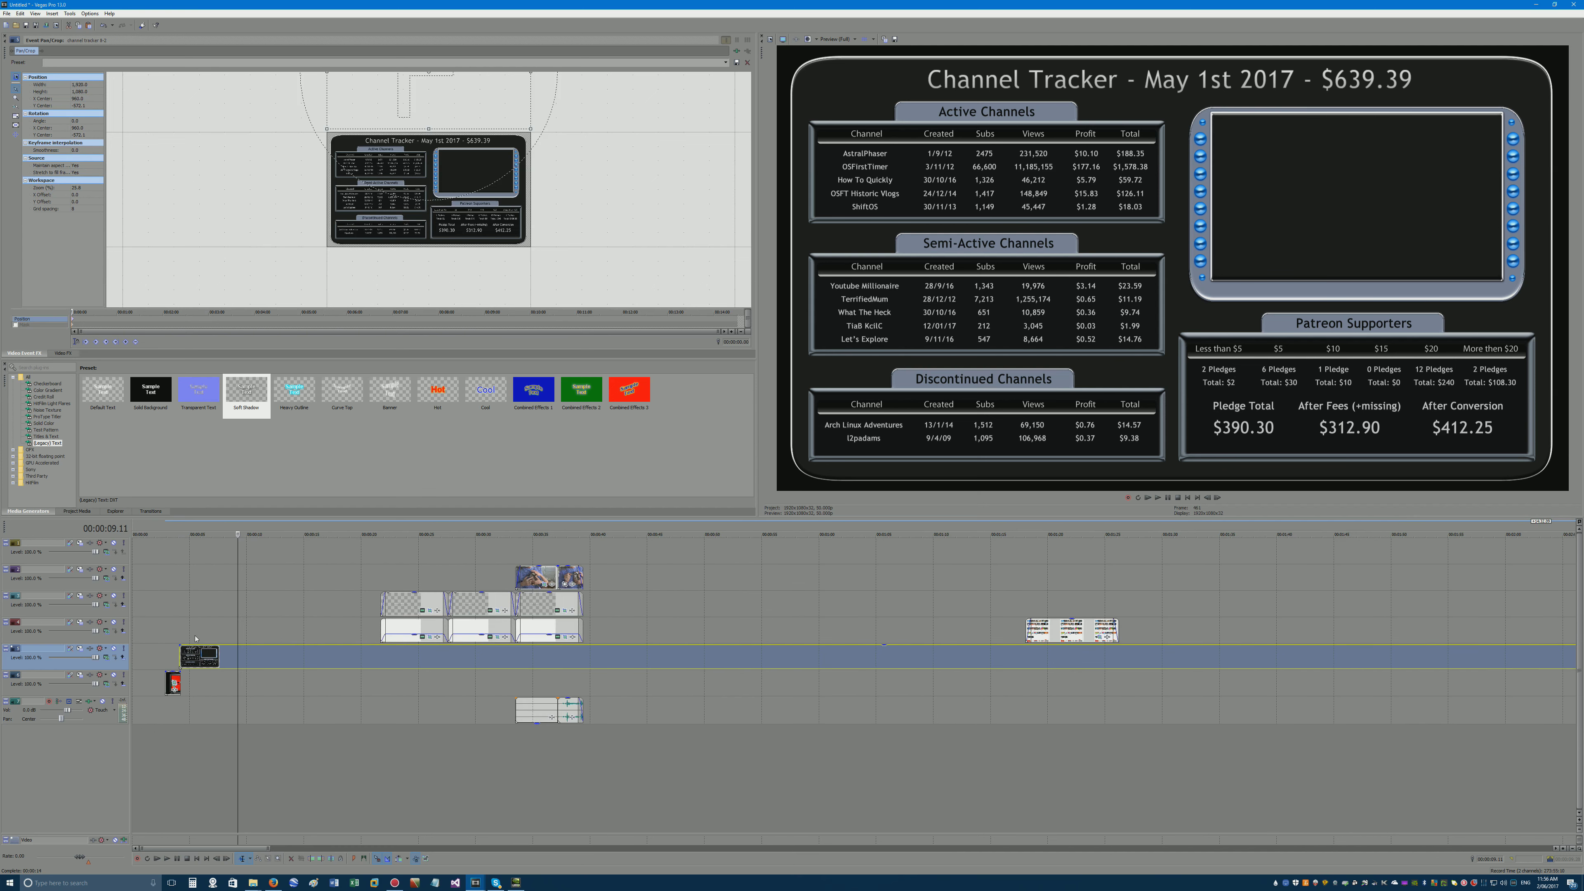
Split the channel tracker event shortly after its start and delete the long remainder.
click(200, 656)
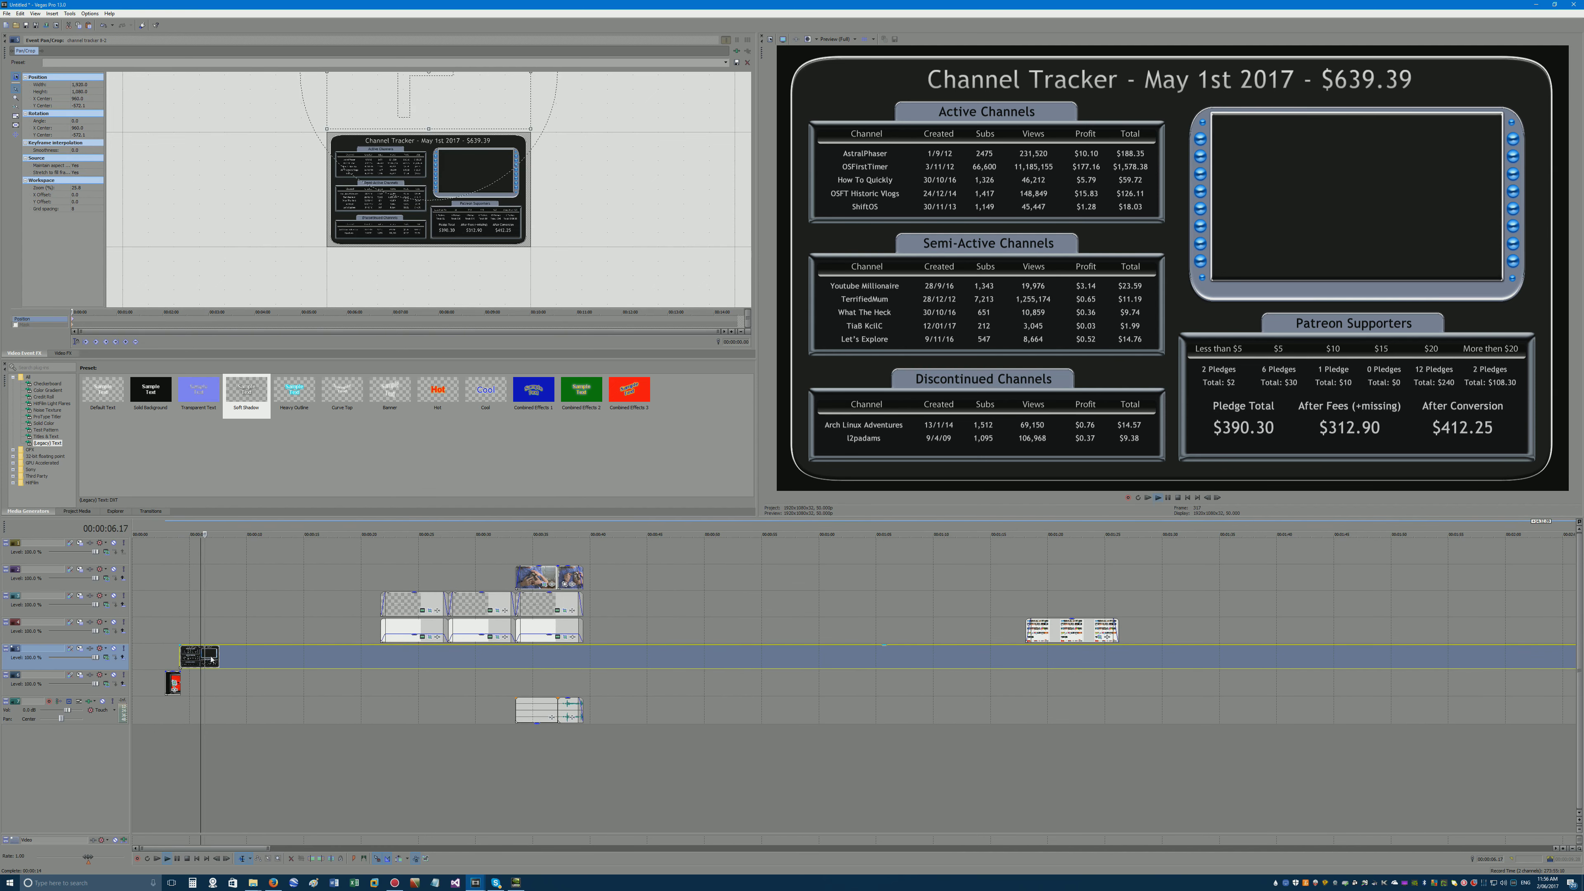
click(212, 656)
key(ctrl+v)
key(Delete)
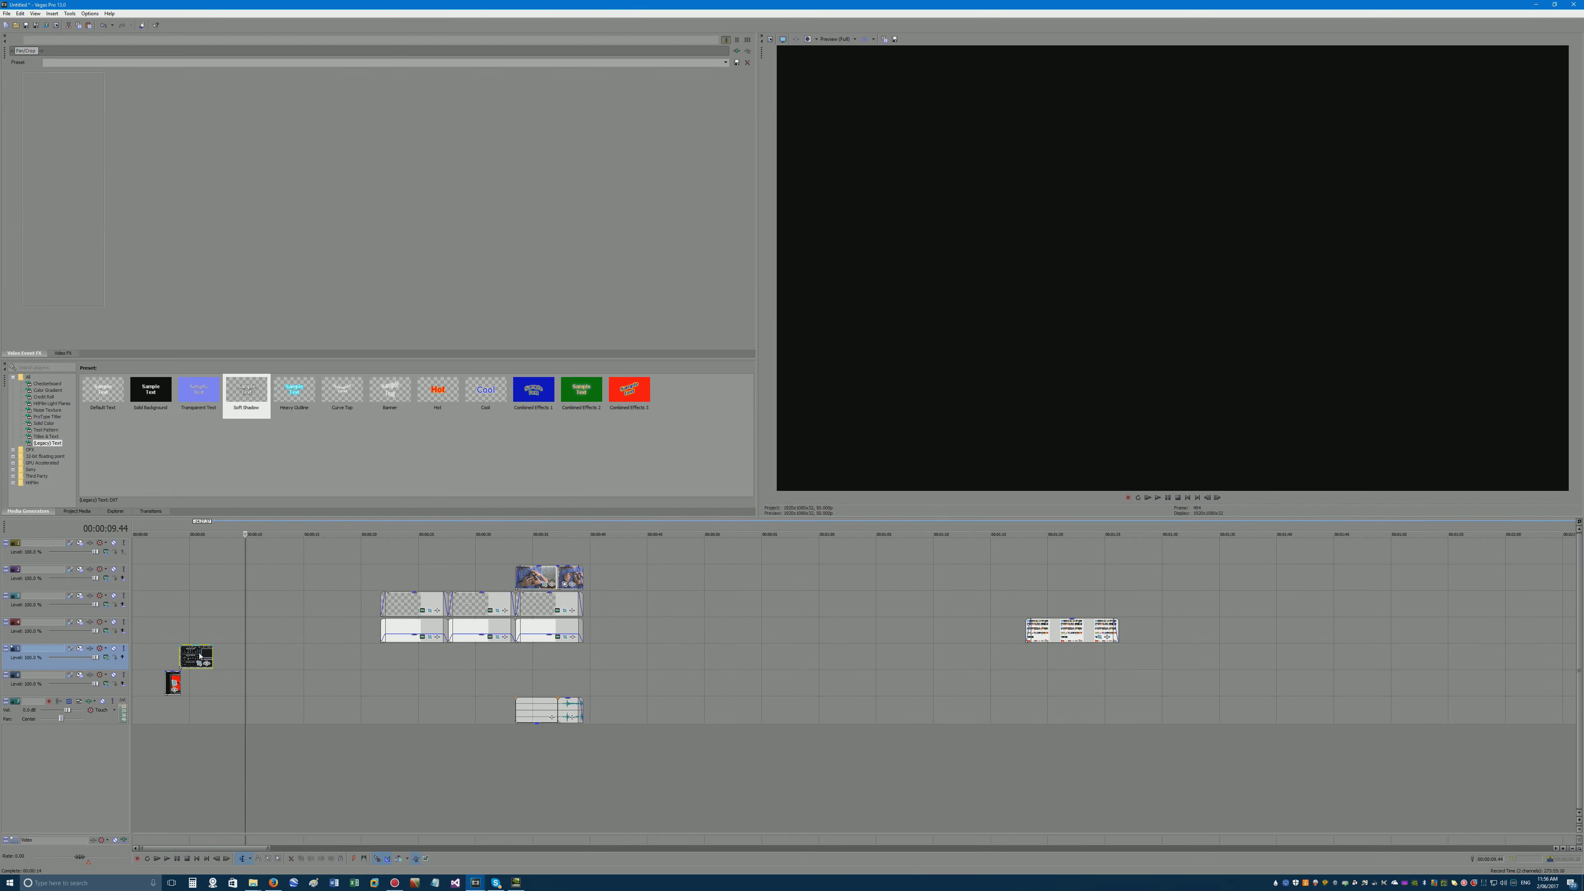
Paste a copy of the trimmed channel tracker event into the empty stretch after it on the same track.
click(203, 663)
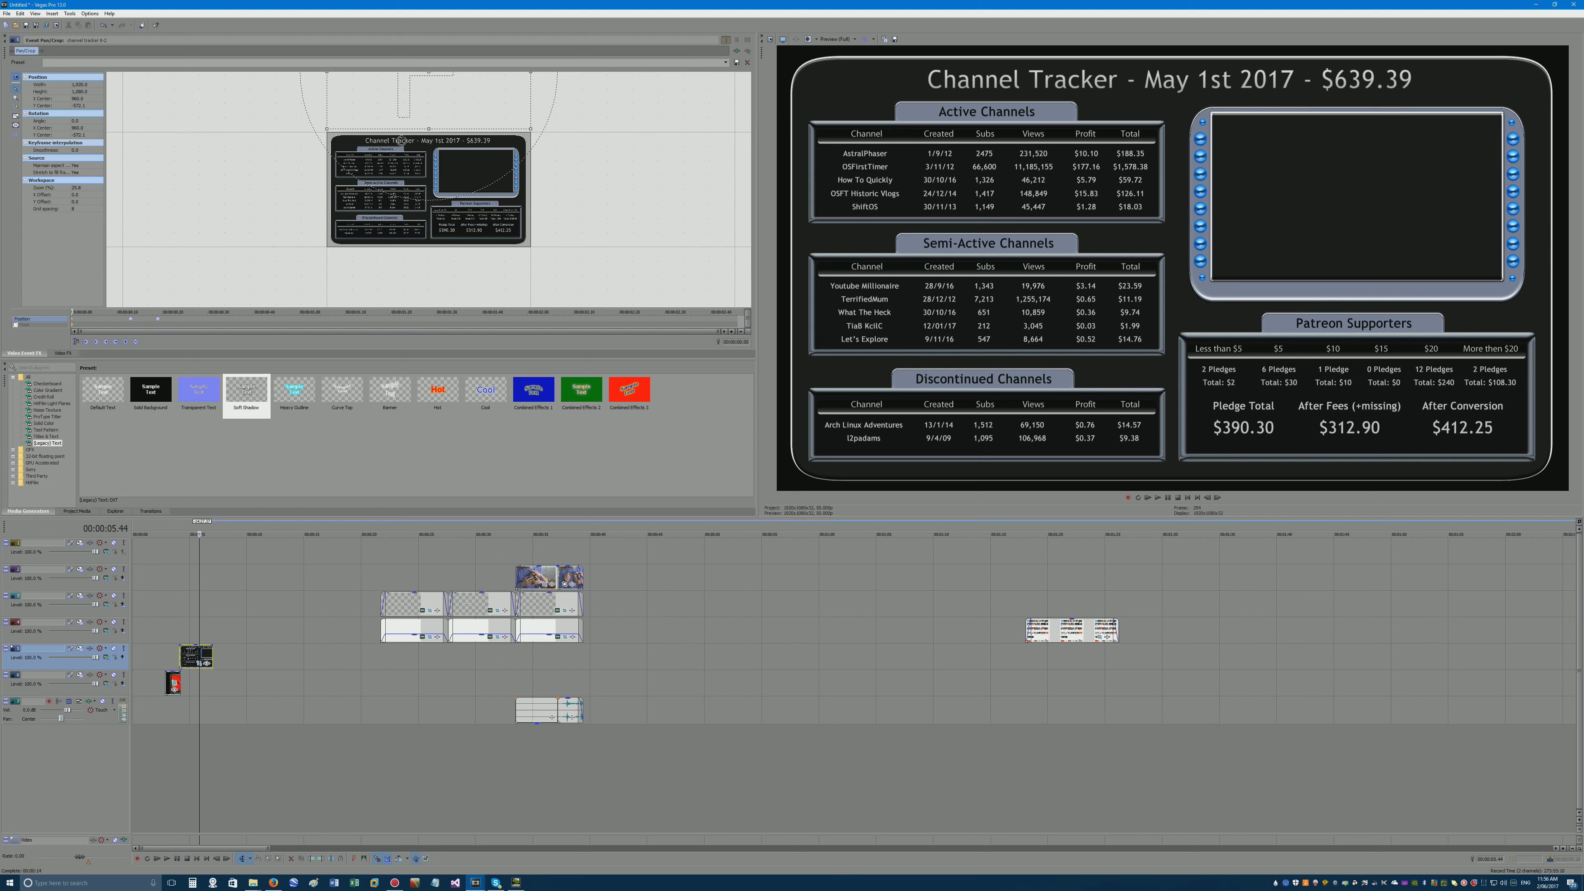
scroll(402, 141, down, 2)
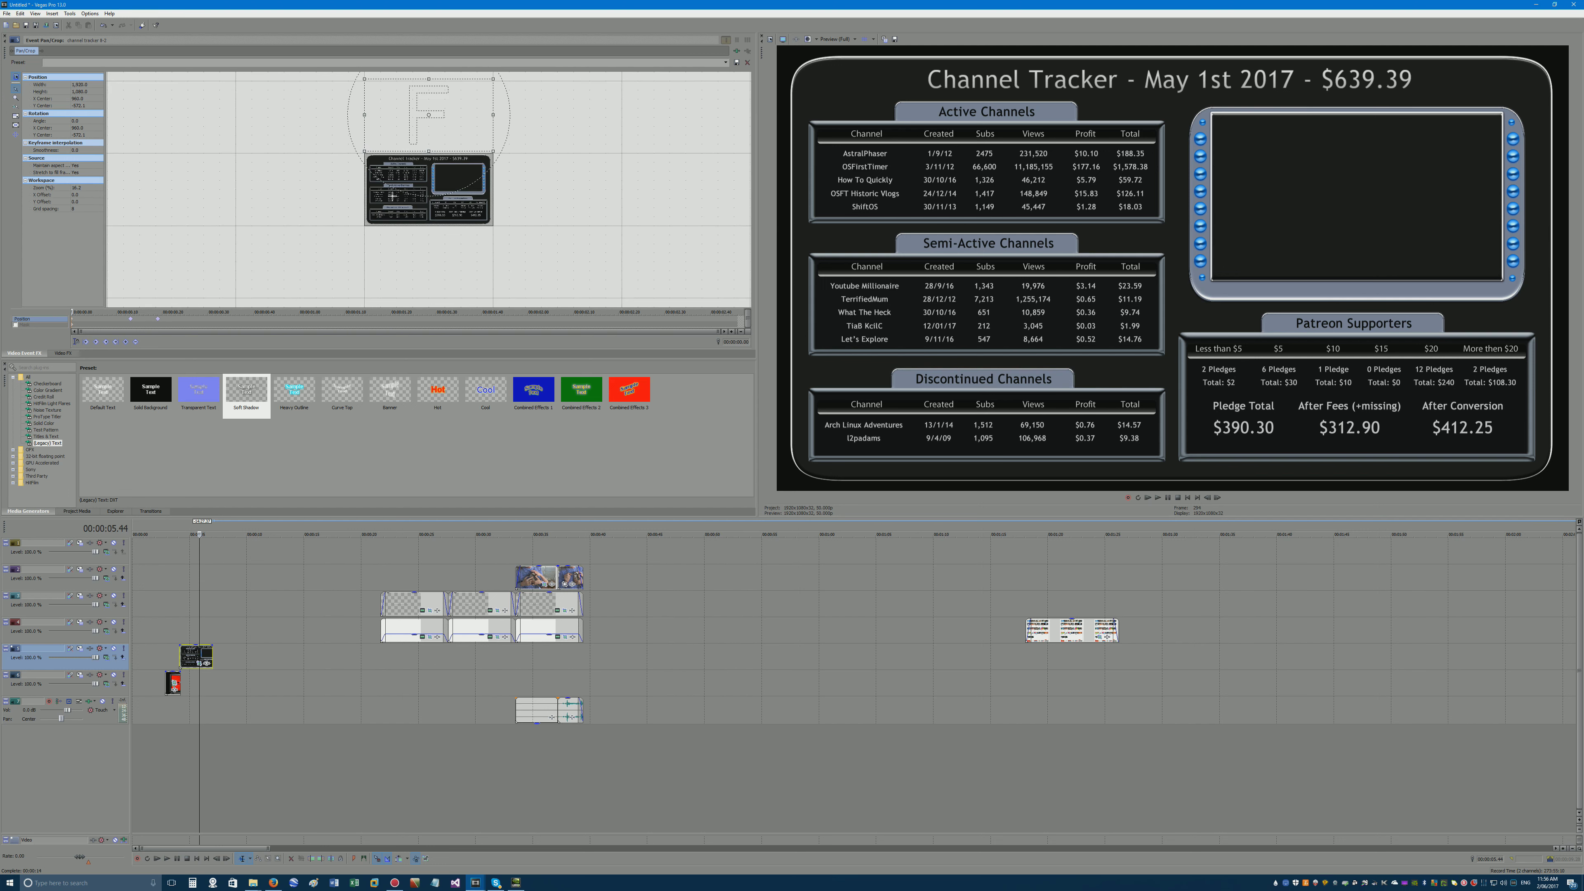
click(193, 658)
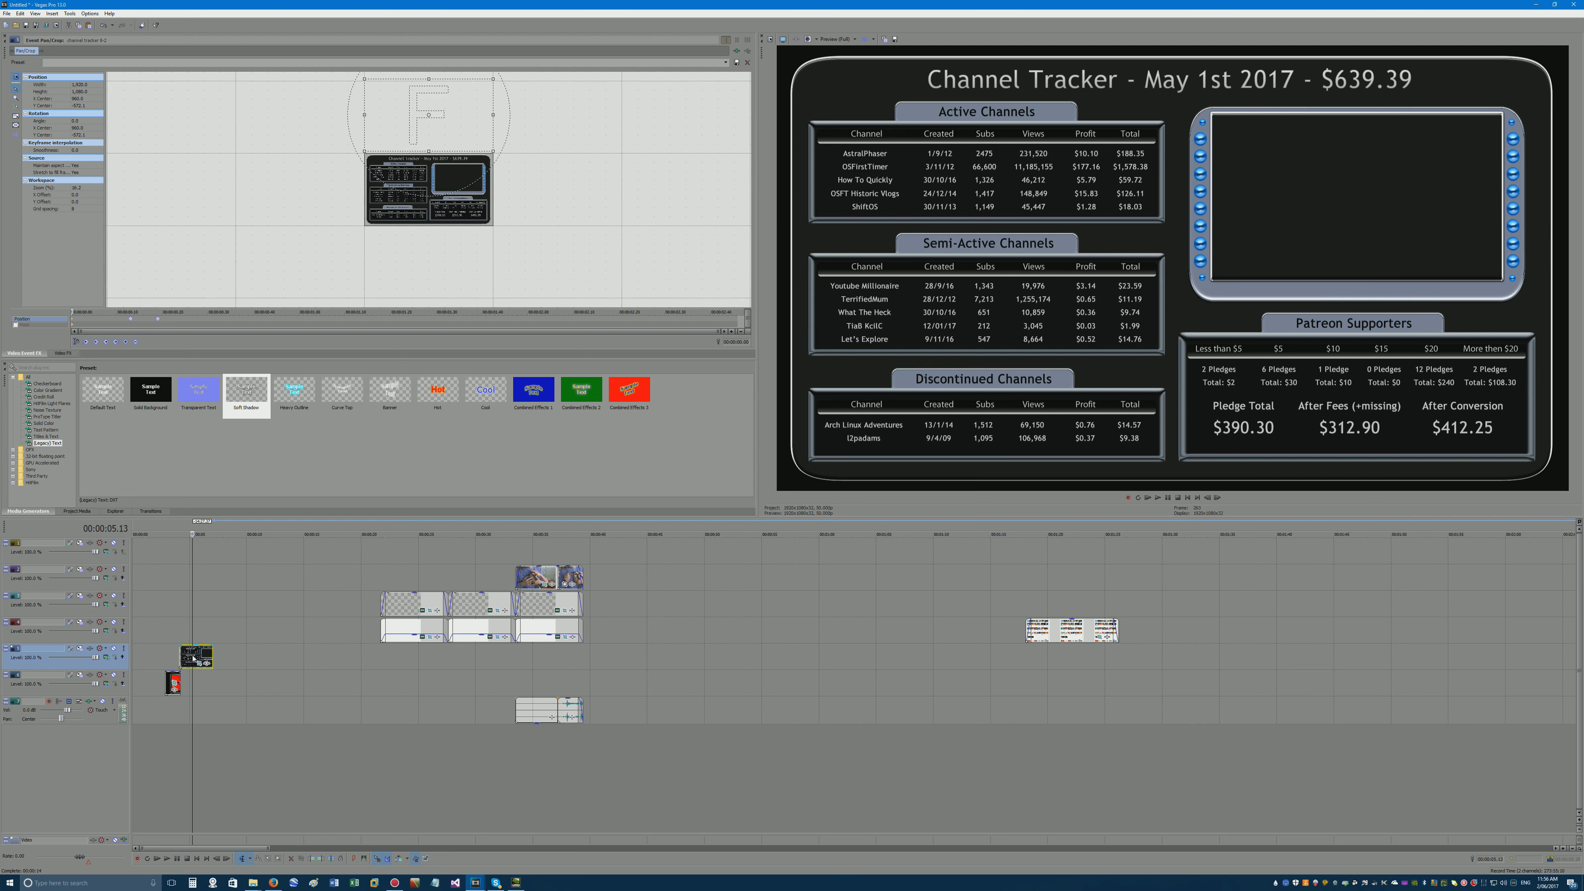
click(266, 662)
key(ctrl+v)
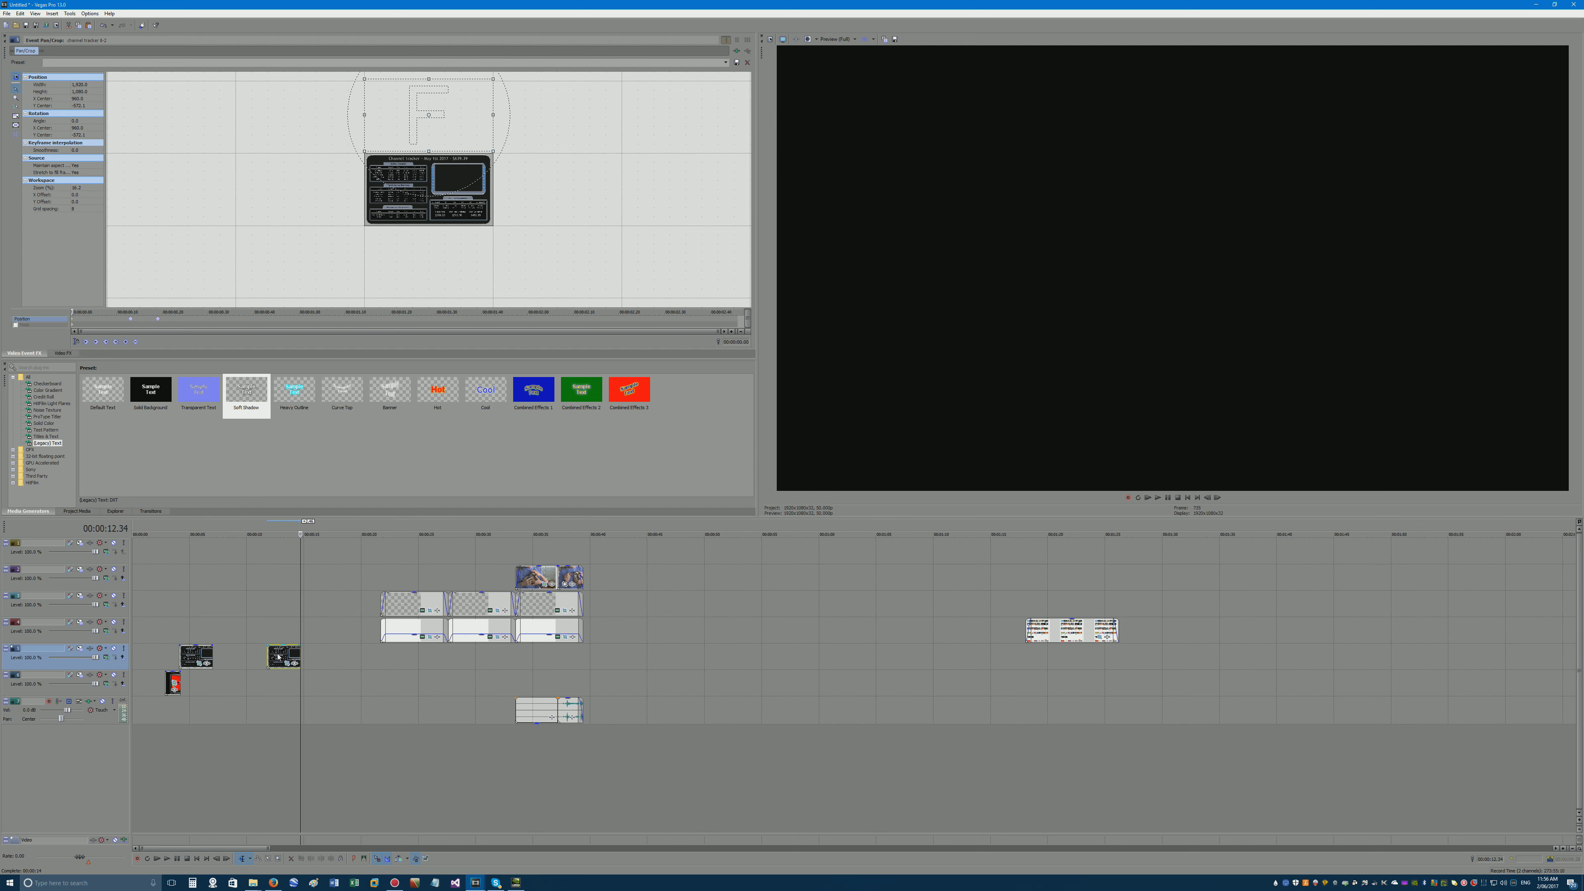
click(278, 656)
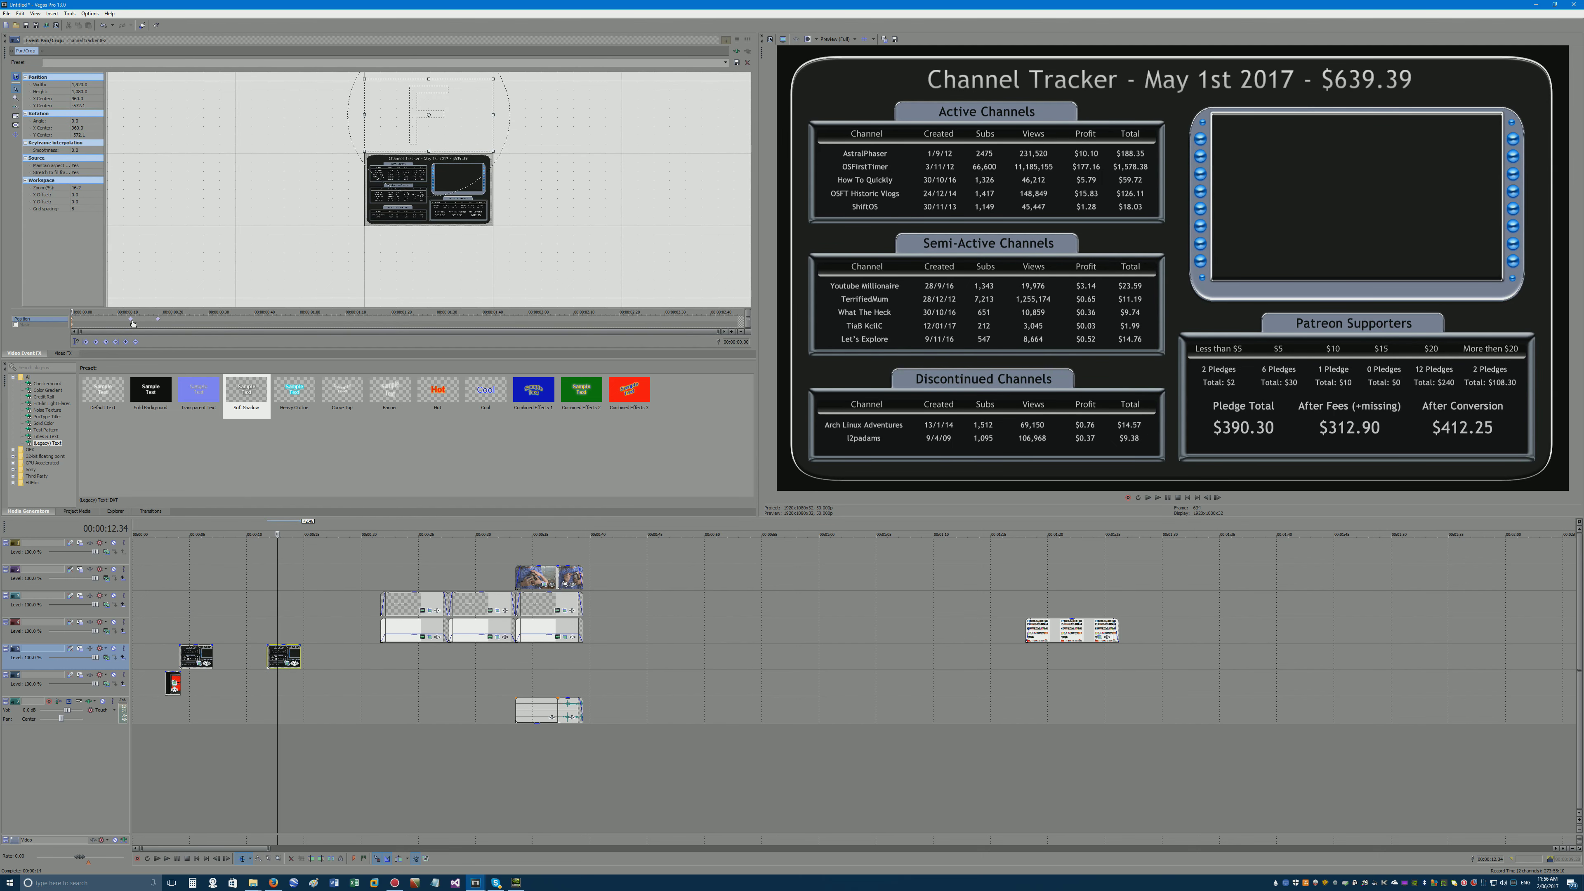
Clear the copied tracker event's Pan/Crop animation, restore the default framing and play the event to check it.
click(156, 322)
click(75, 323)
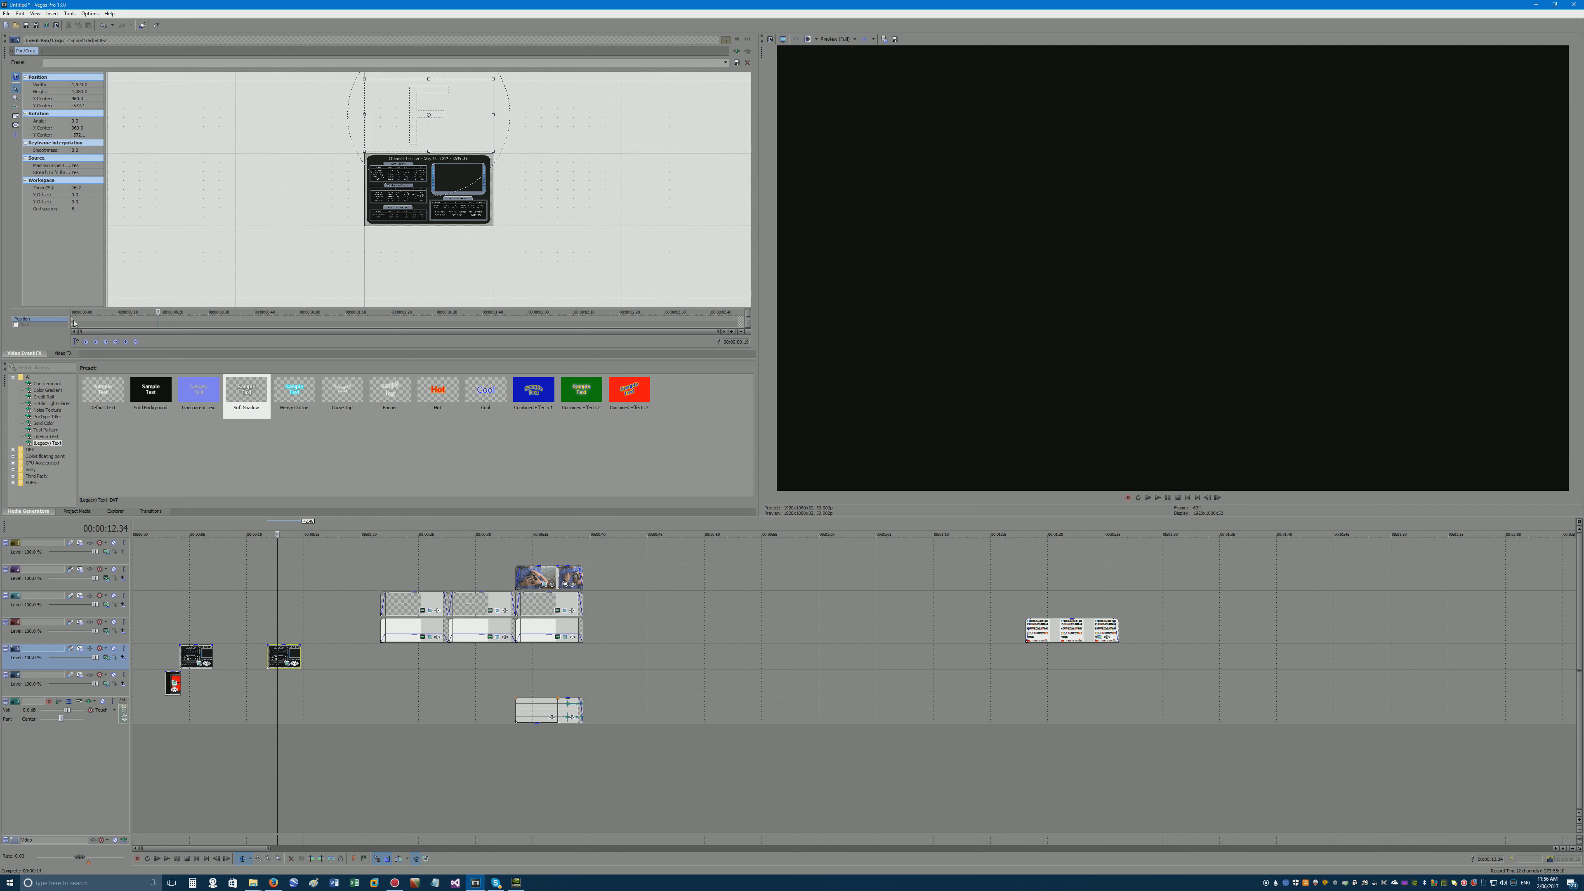
right_click(456, 108)
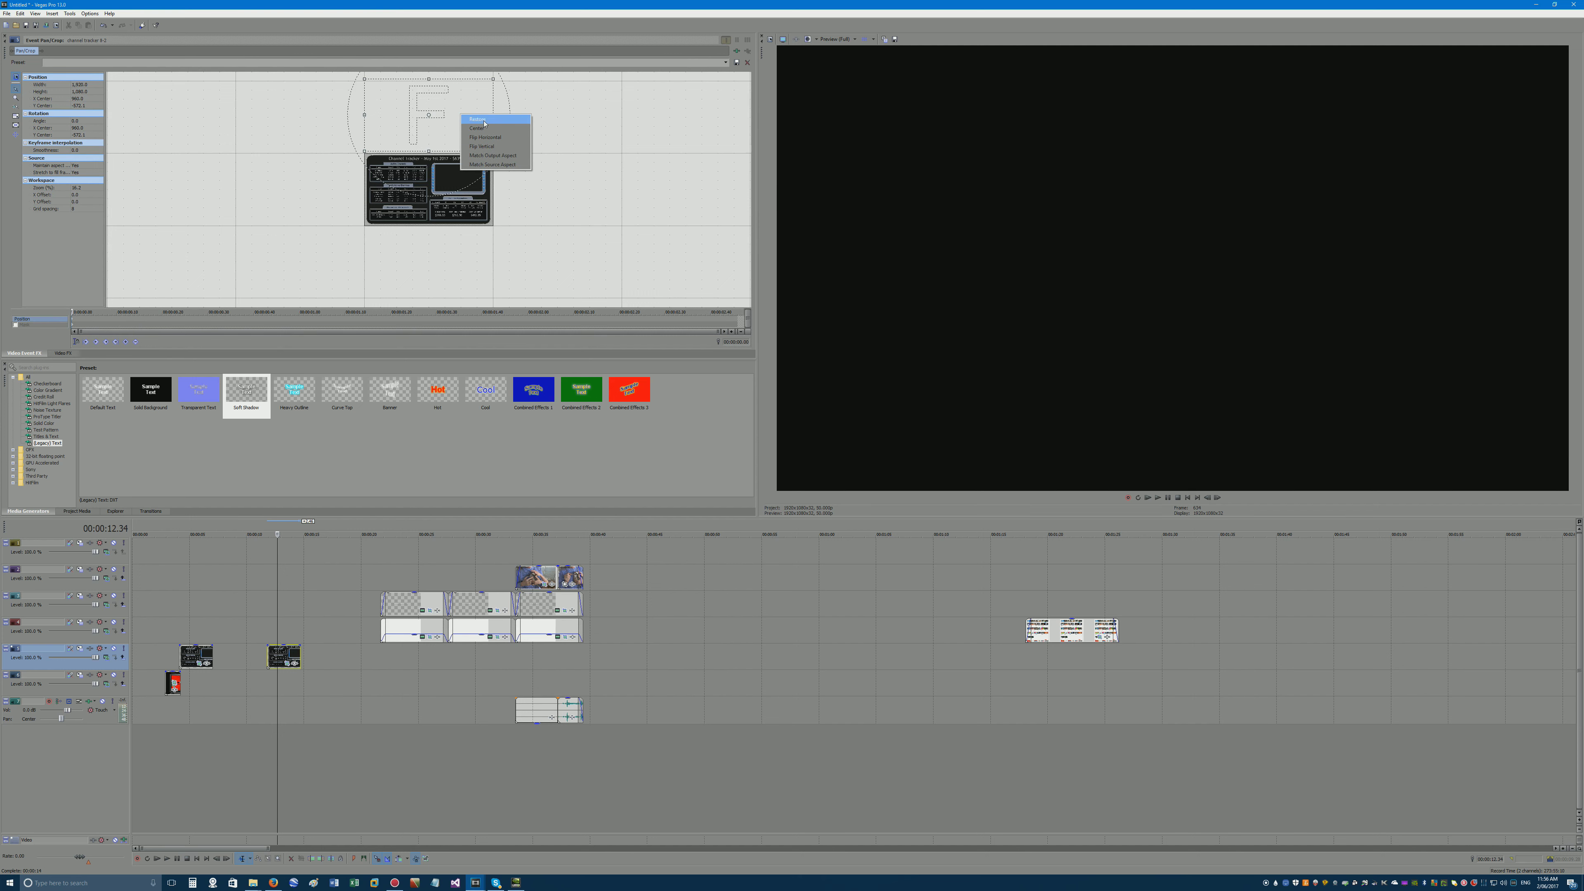
click(492, 118)
scroll(261, 630, up, 6)
key(space)
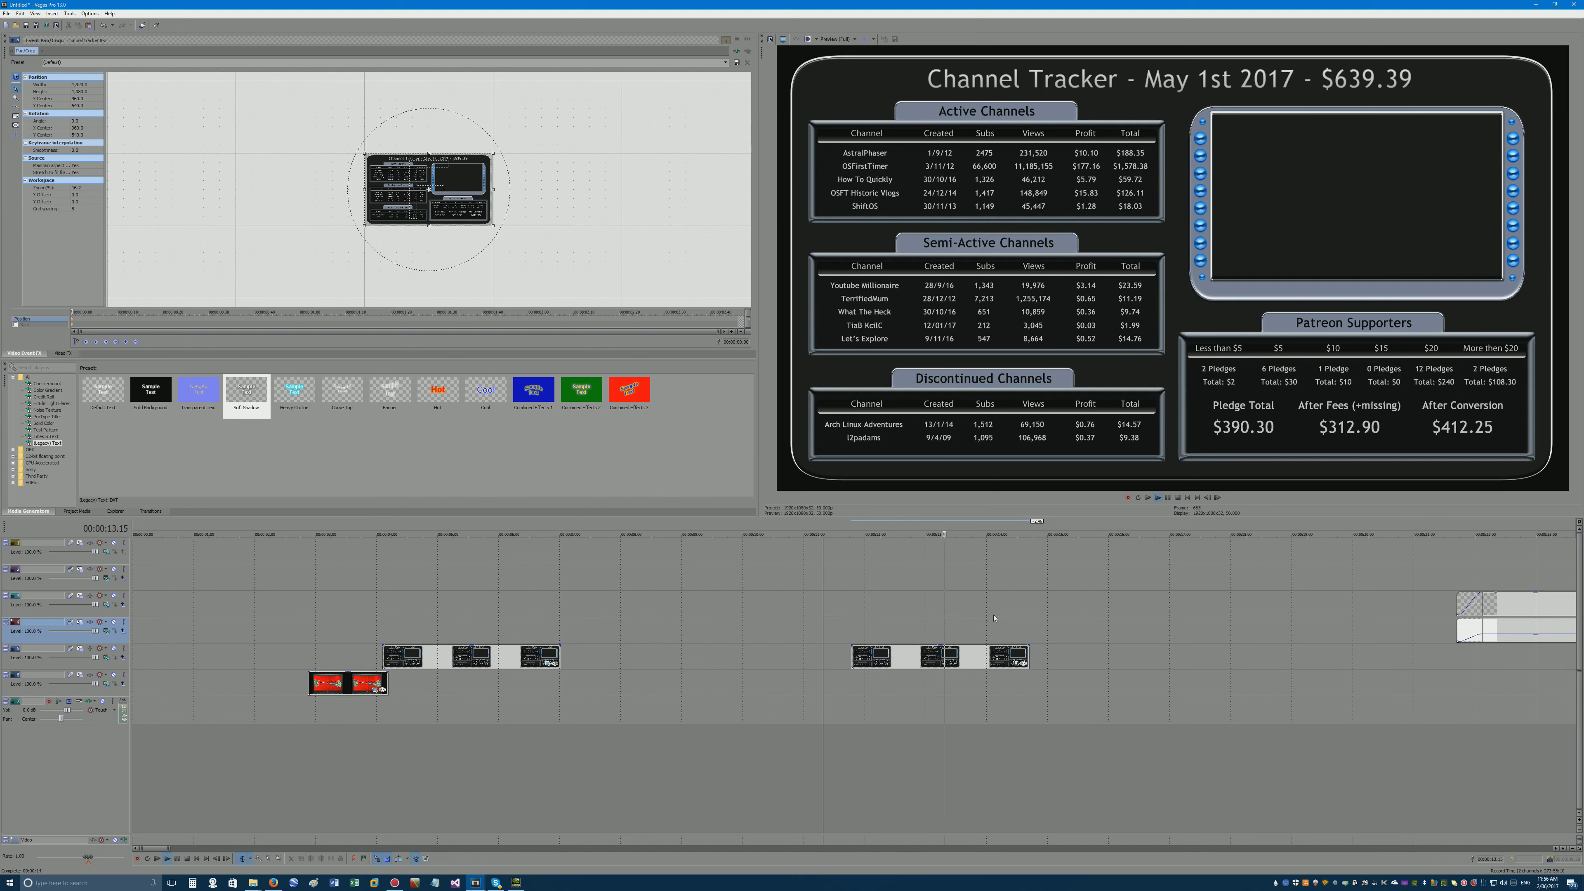
key(space)
Keyframe the copied event's crop frame to start directly above the tracker image and move down to slightly below its centre.
click(940, 666)
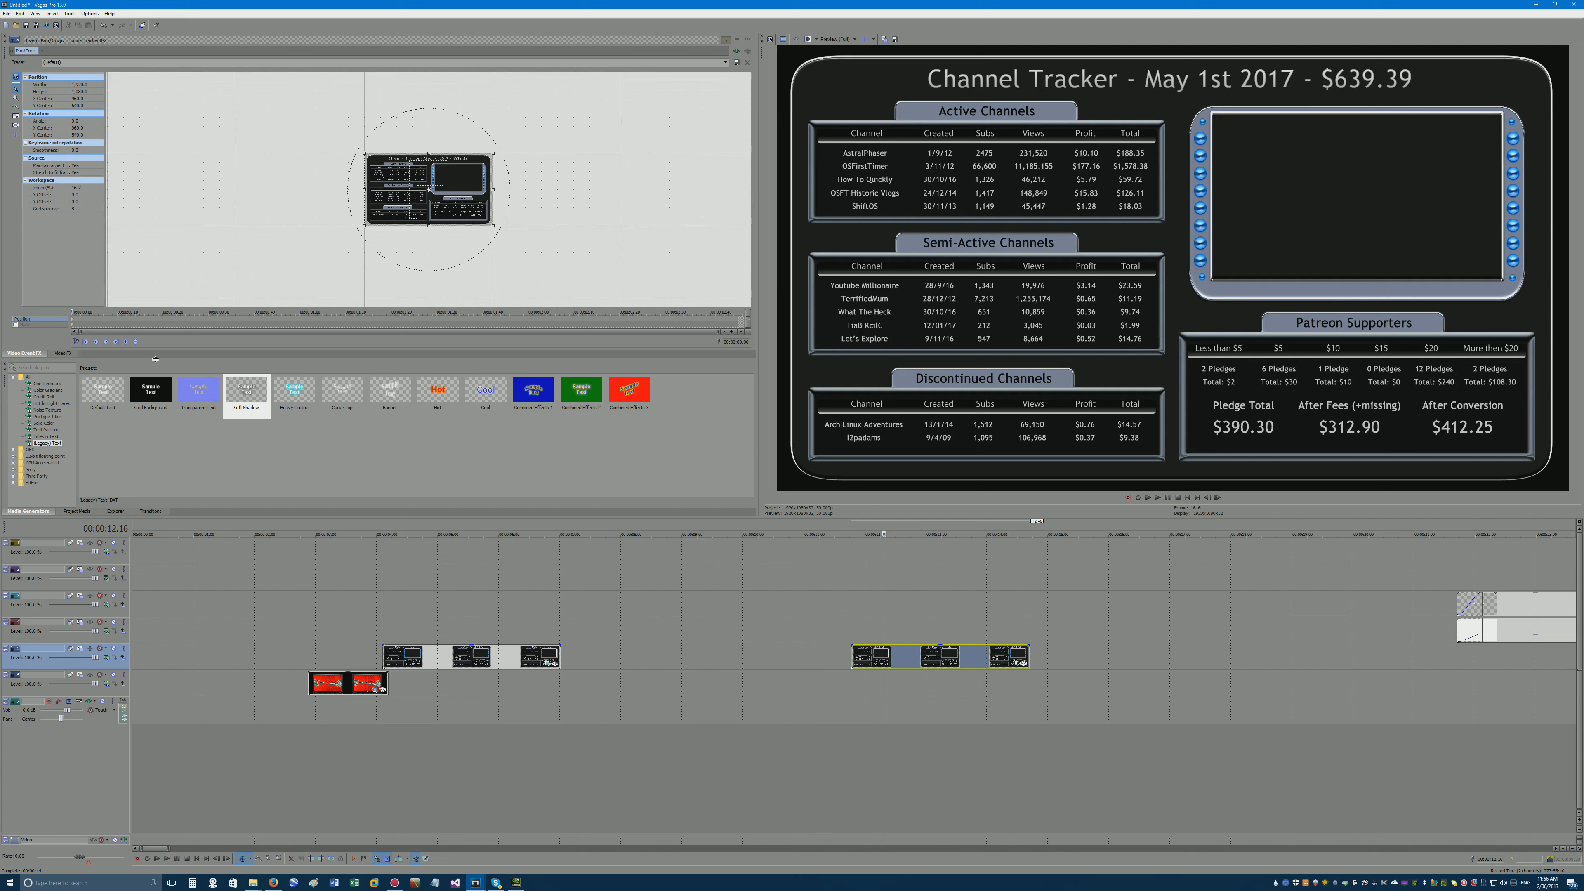
scroll(389, 174, down, 1)
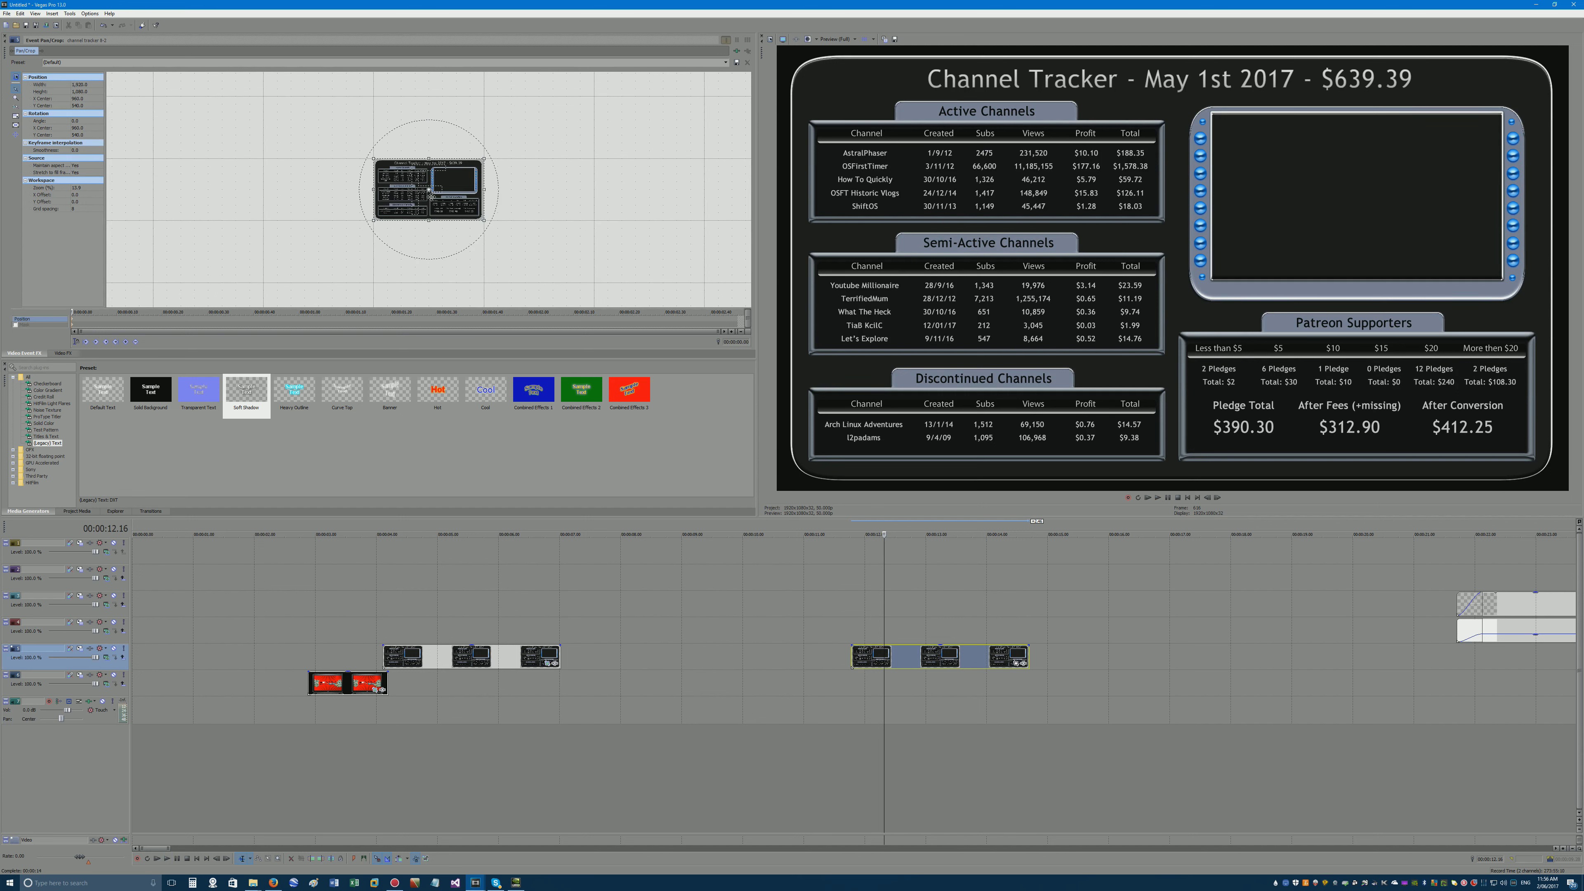
scroll(431, 197, down, 2)
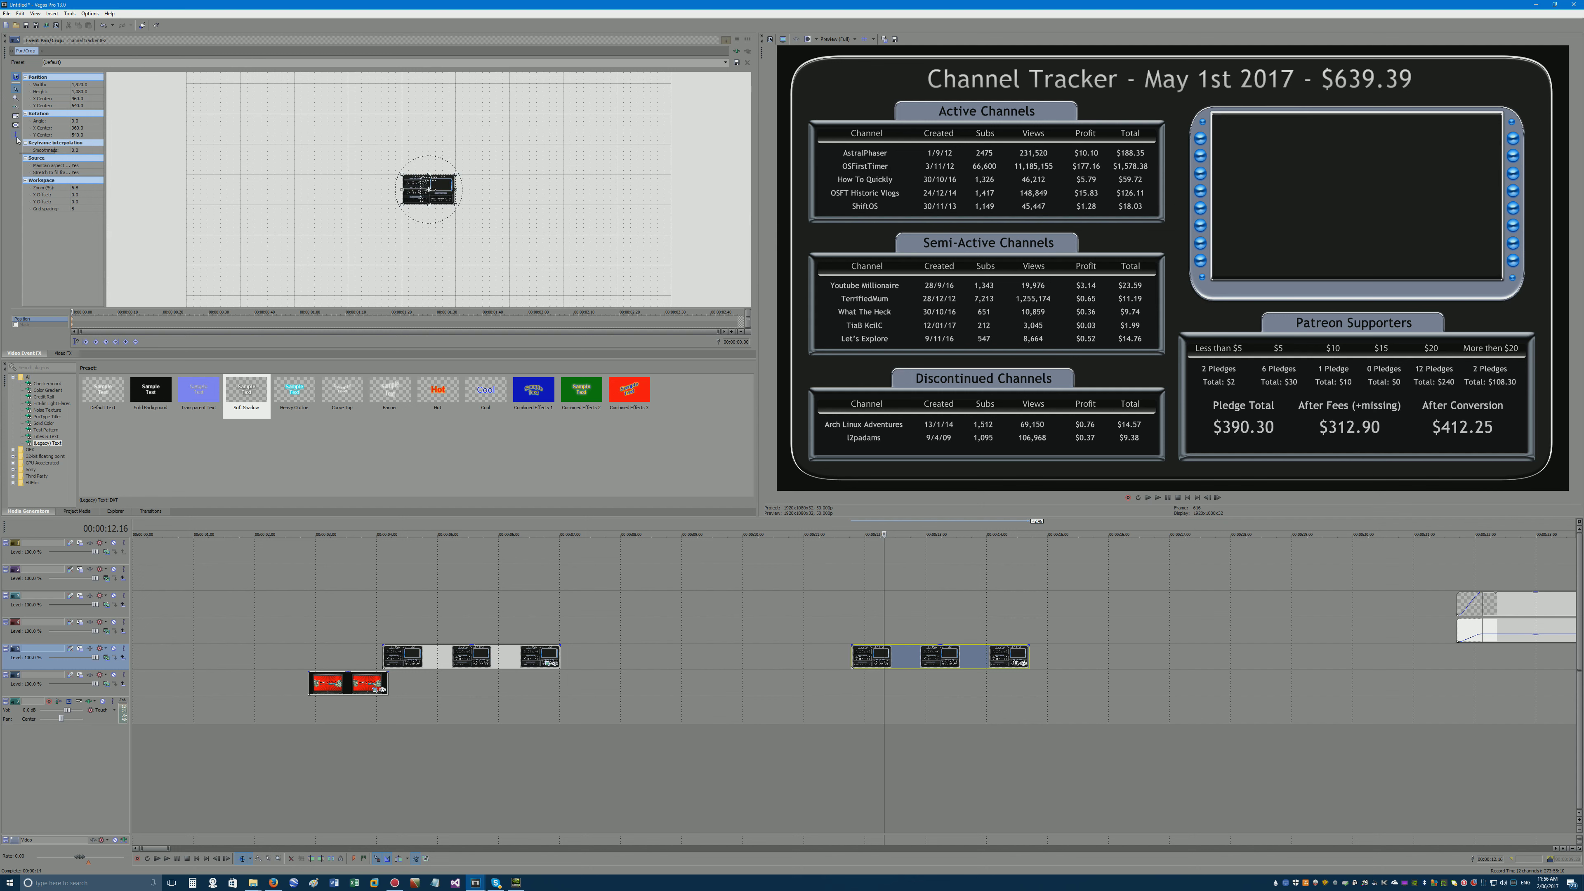
drag(419, 185, 419, 176)
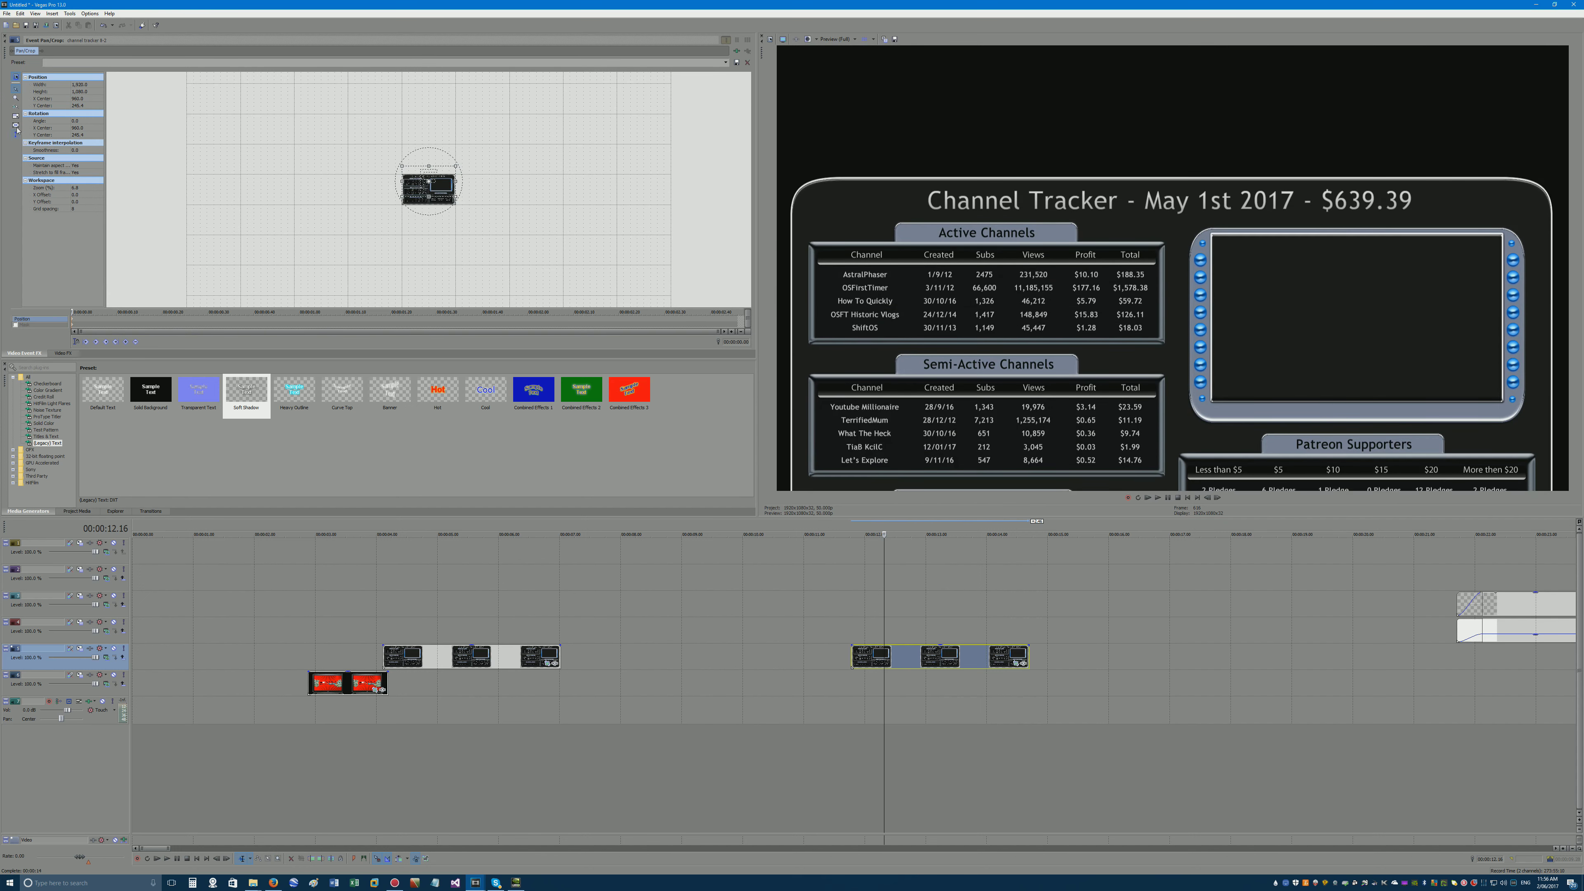
scroll(316, 192, up, 3)
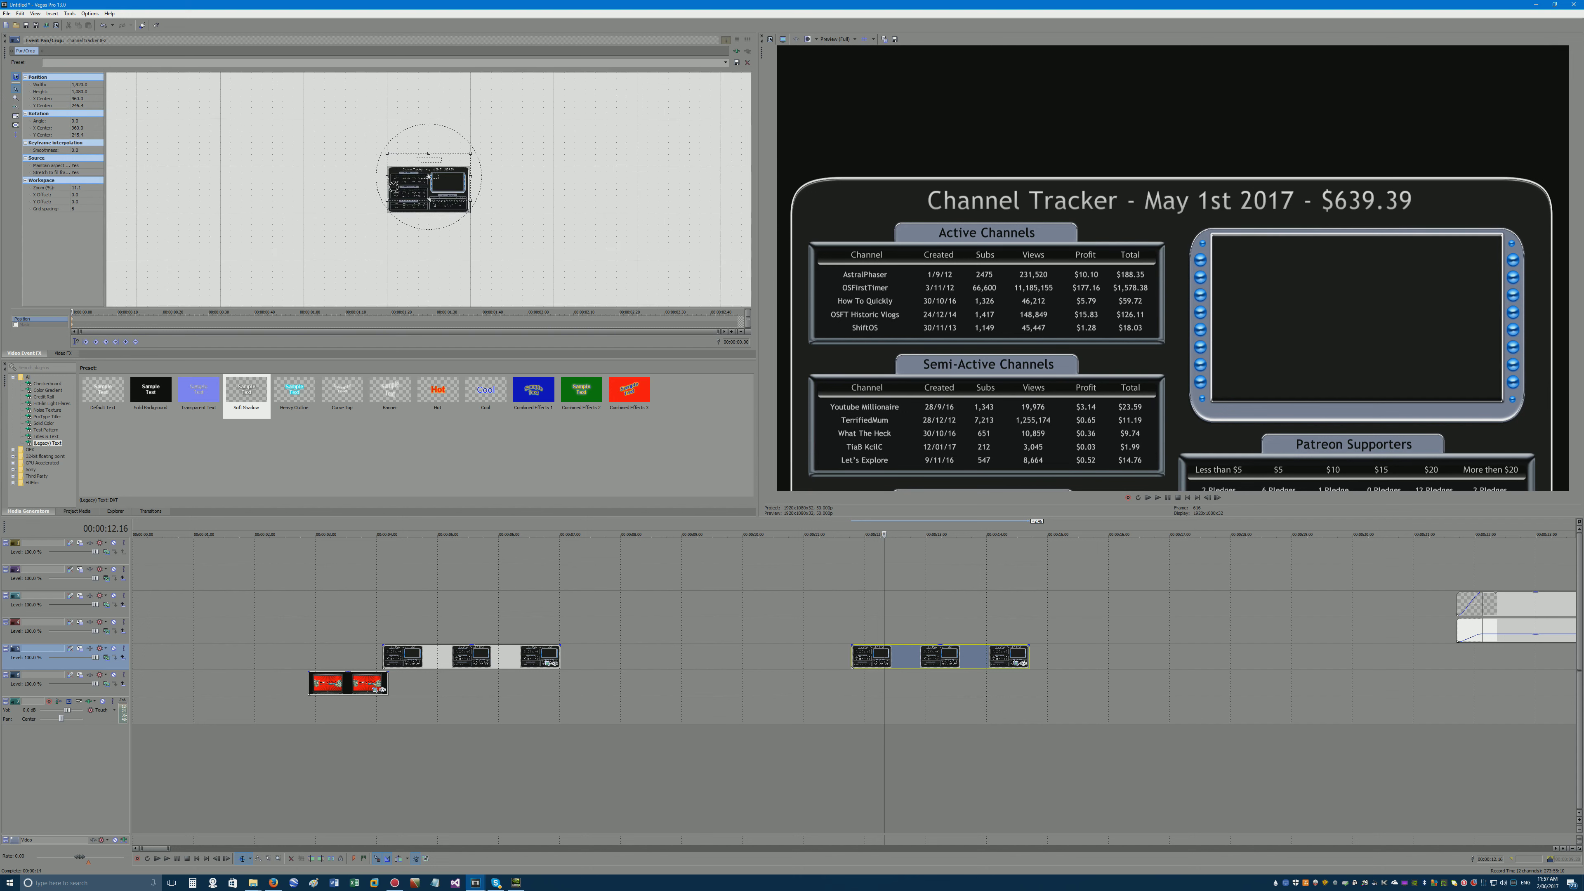
drag(431, 155, 436, 114)
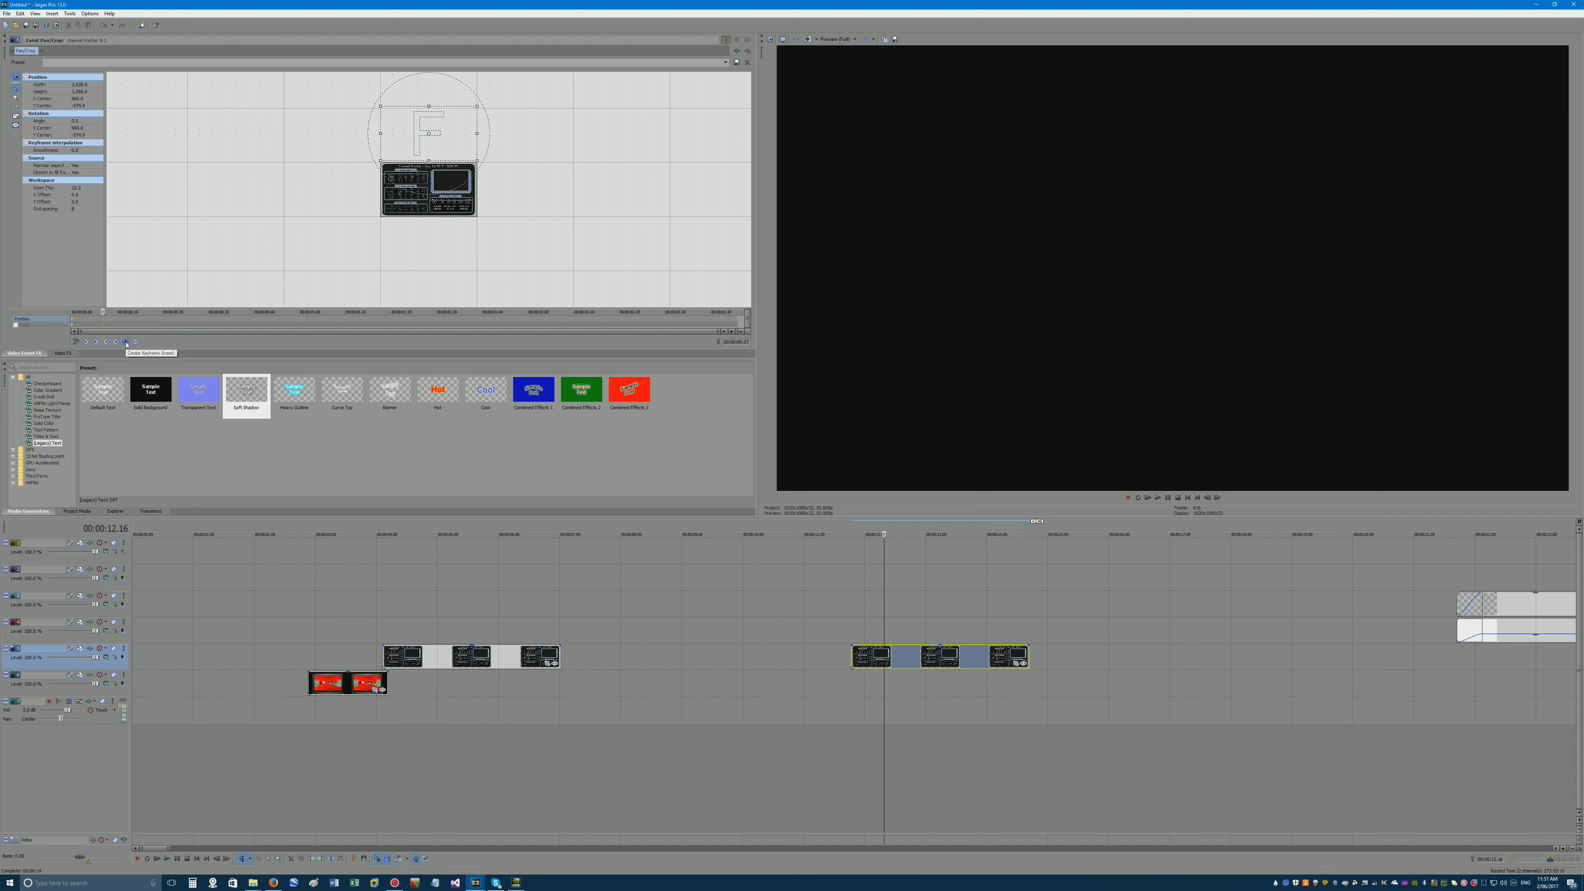
drag(435, 130, 429, 190)
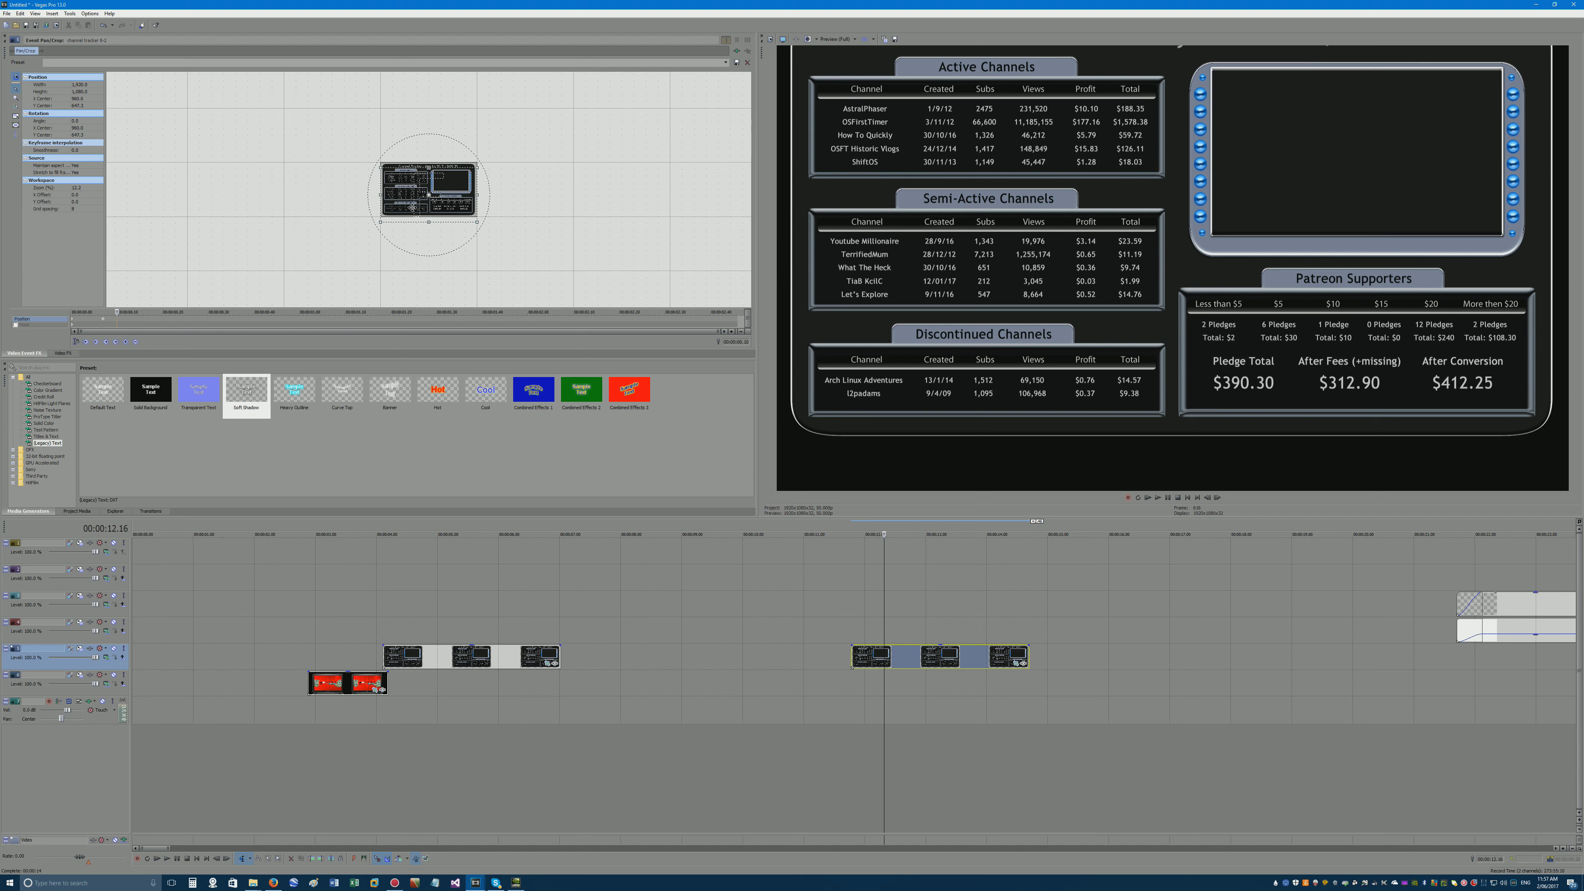
Nudge the crop frame up so it settles centred on the tracker image, and play the copied event from its start.
drag(412, 207, 410, 202)
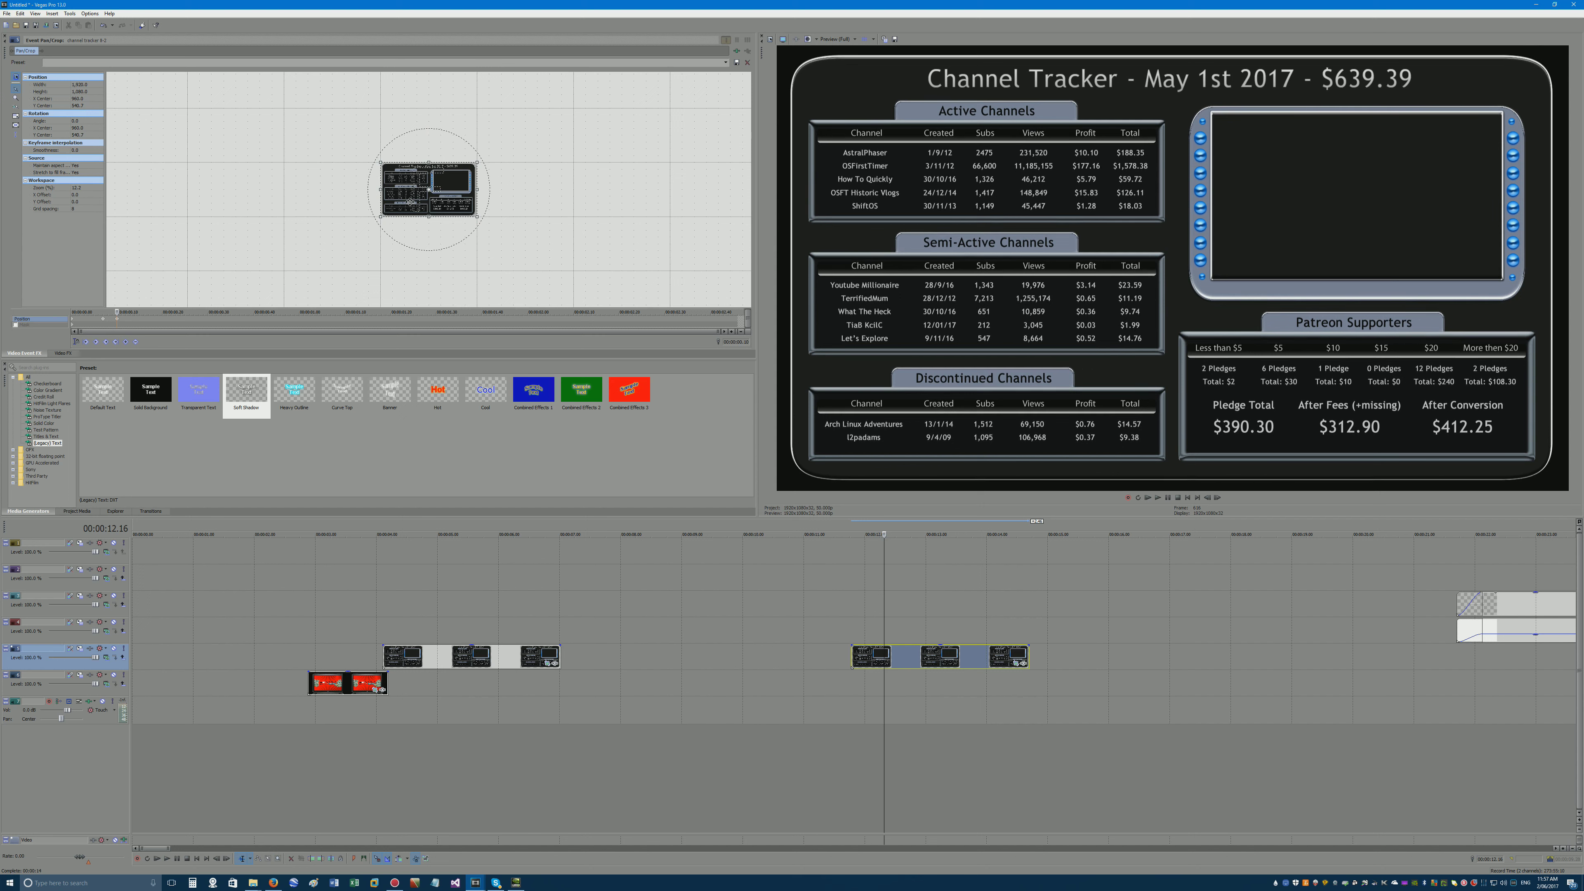
click(71, 321)
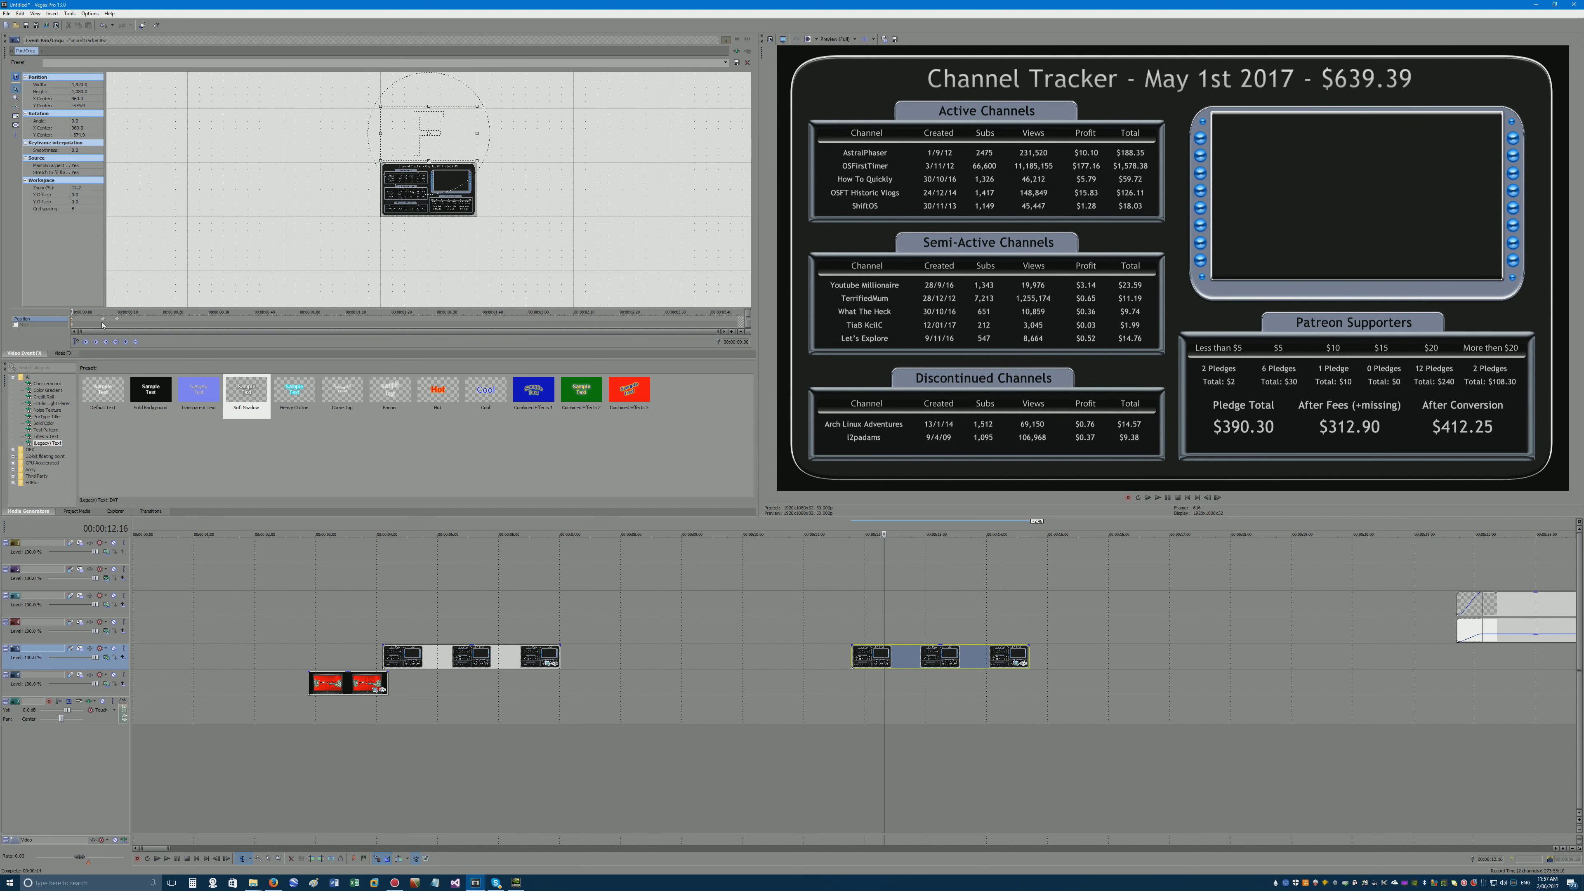
click(839, 622)
scroll(867, 626, up, 5)
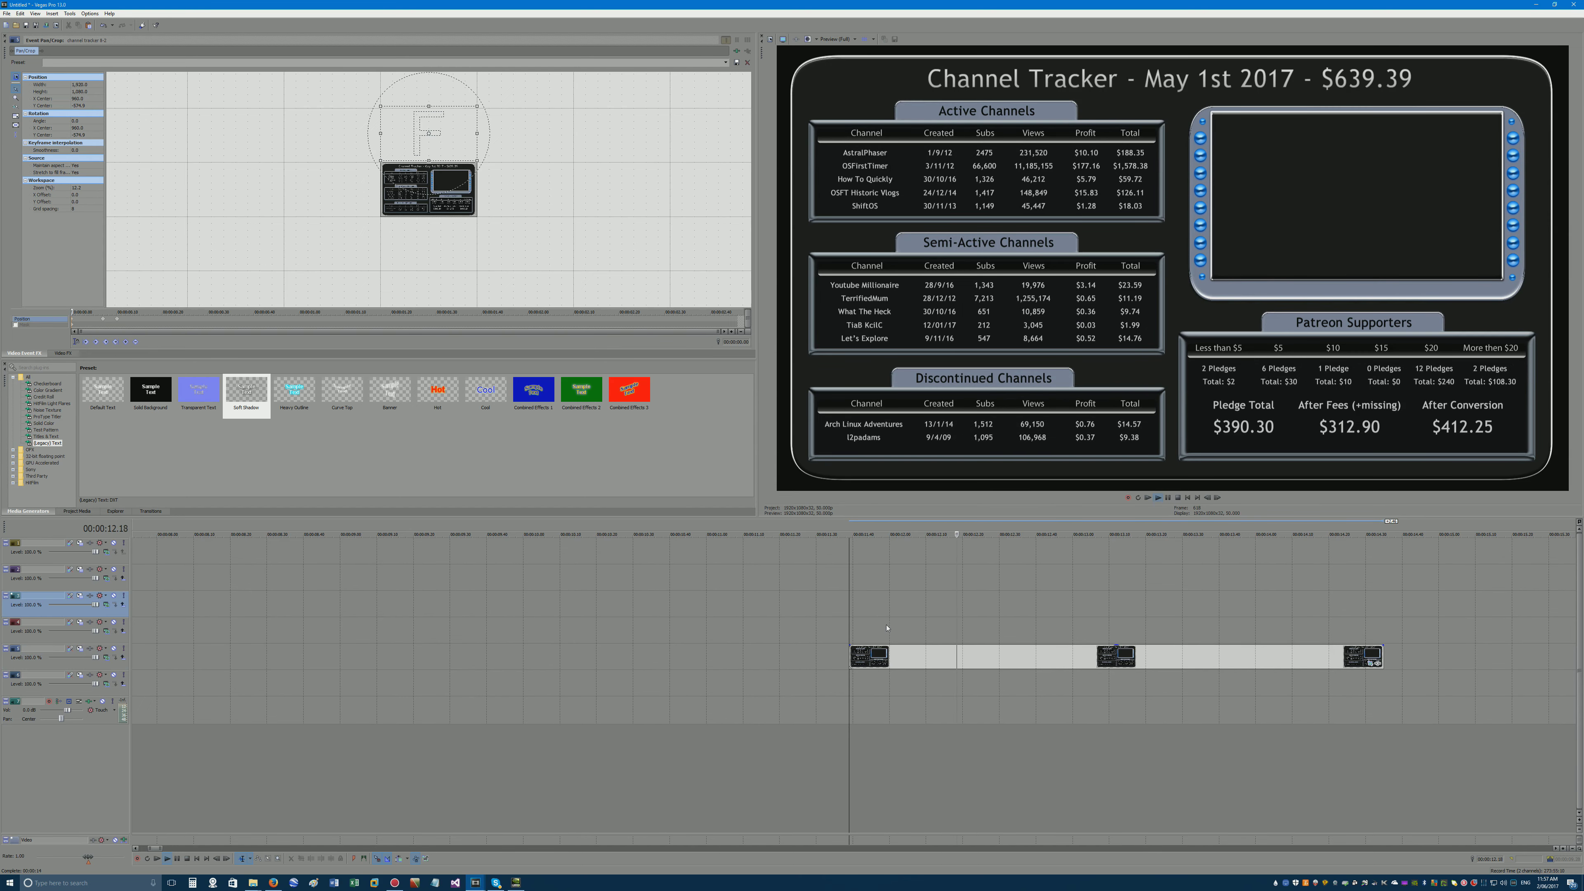
key(space)
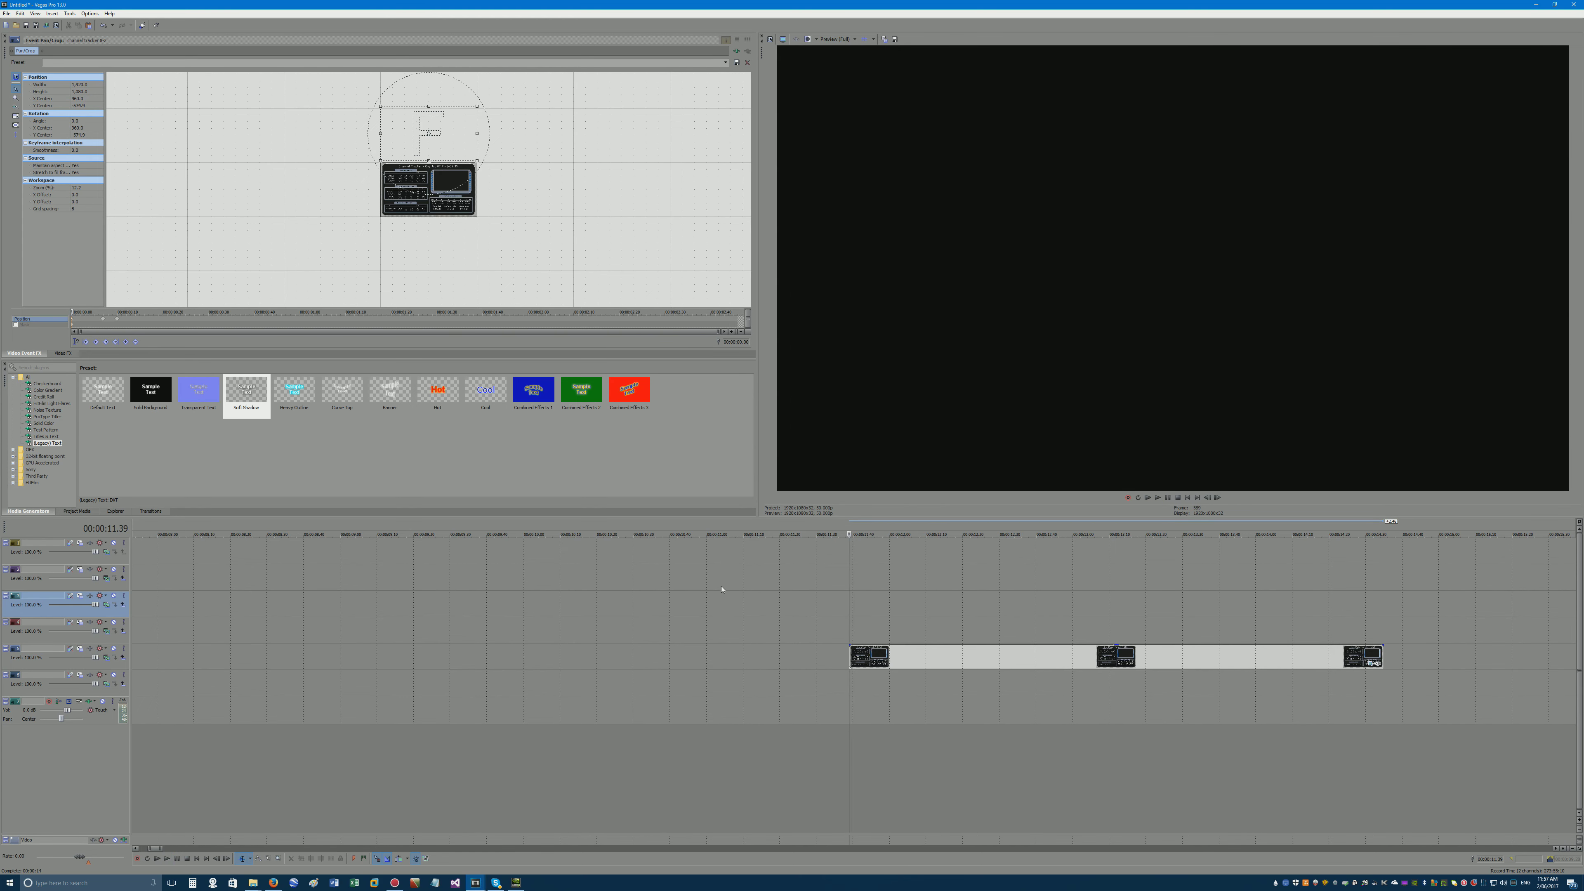
Set the copied event's last Pan/Crop keyframe to Smooth, space the keyframes further apart and play the slide-in.
right_click(119, 321)
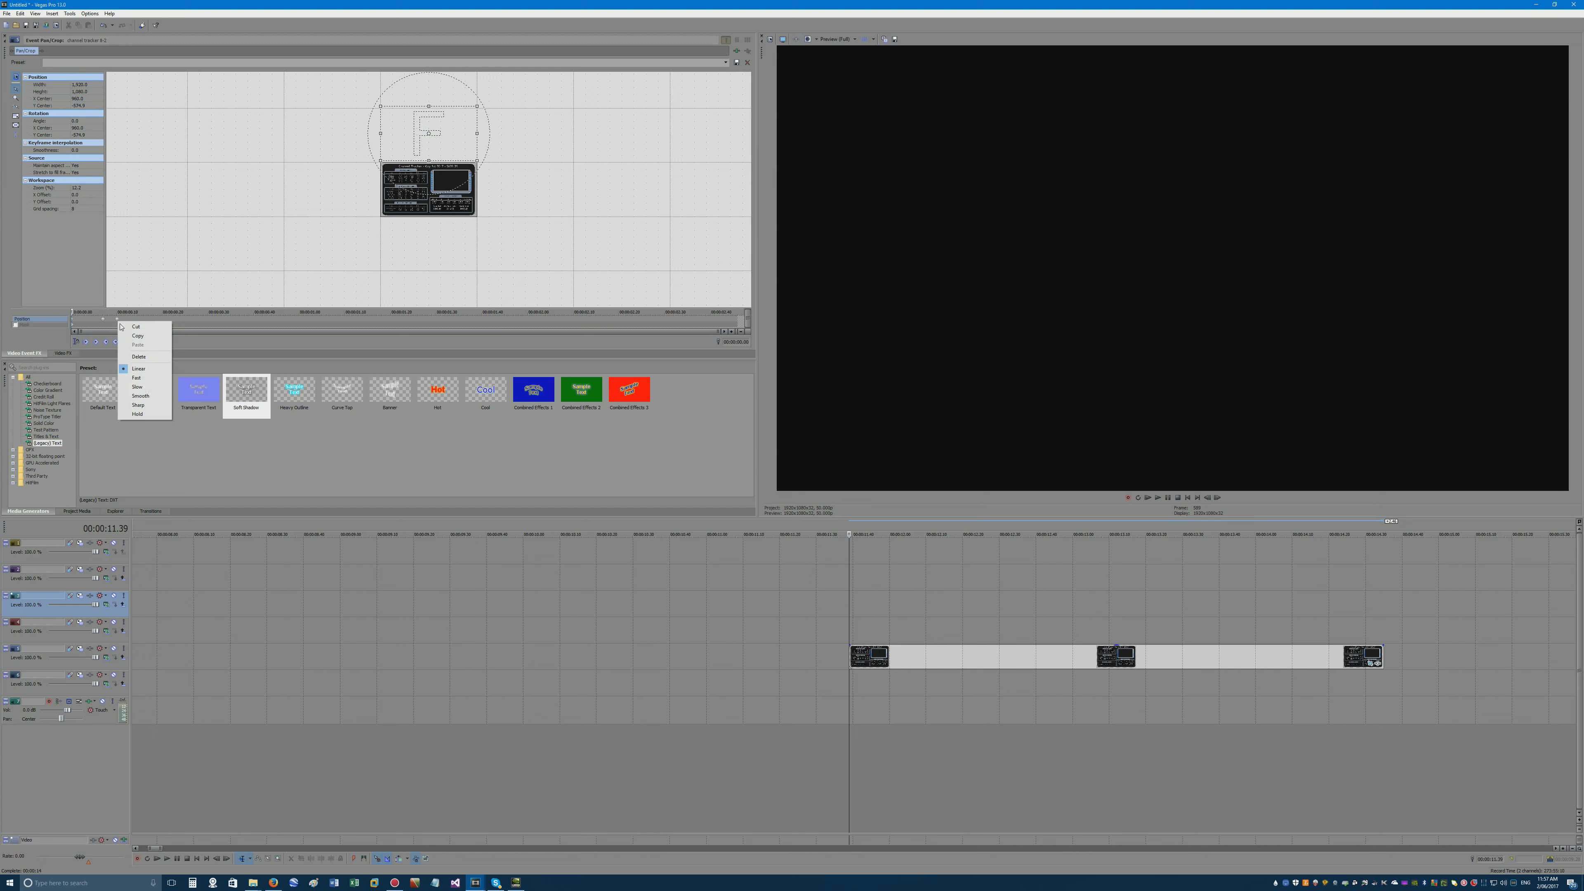
click(148, 396)
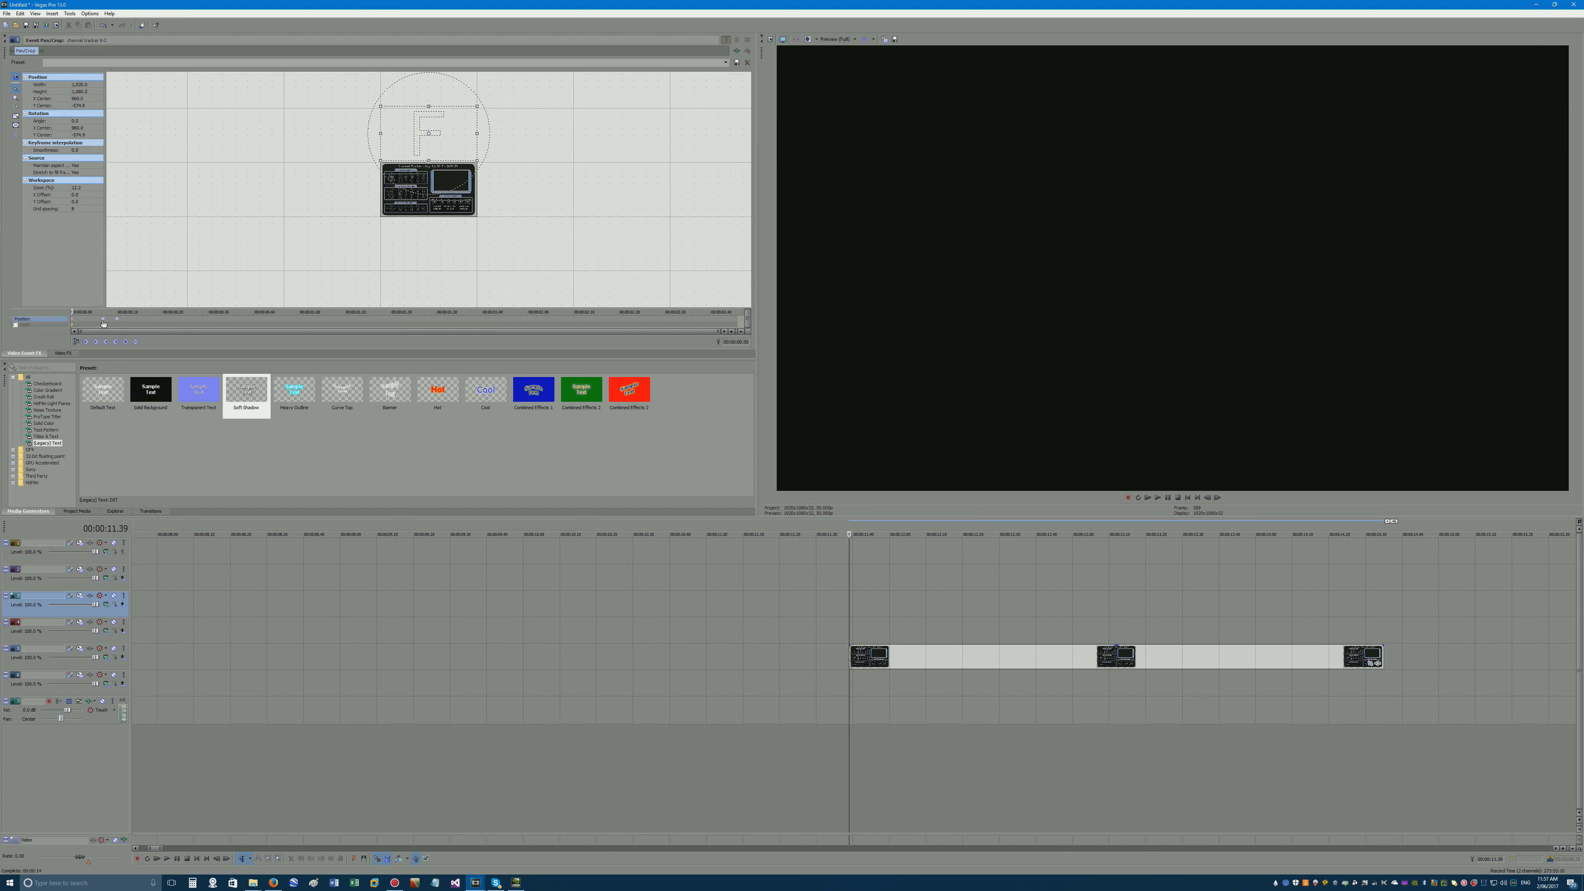
click(117, 319)
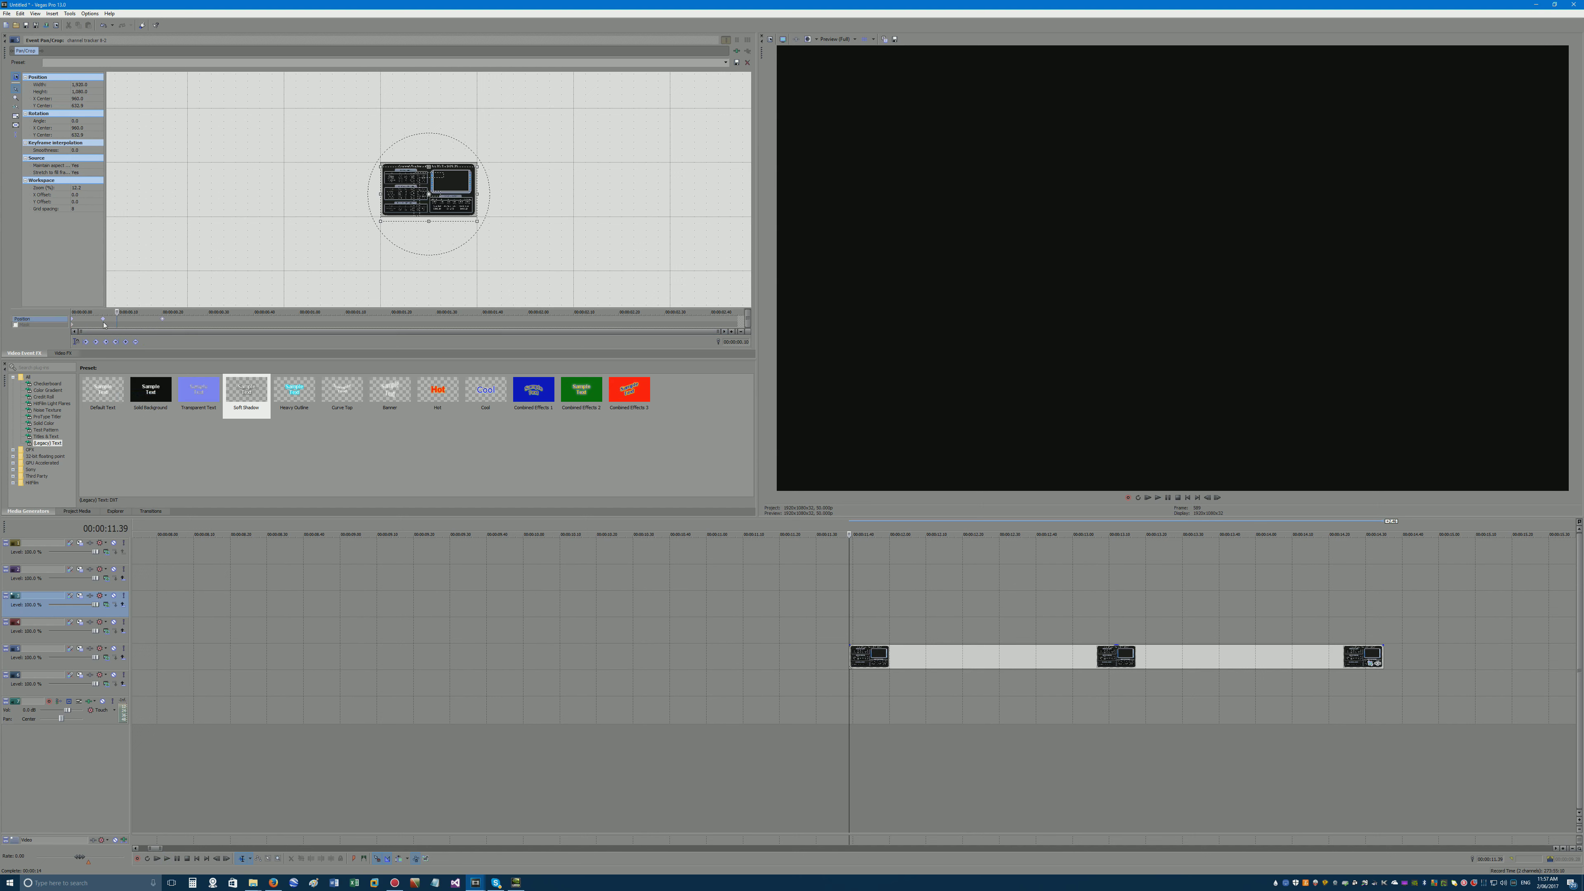
click(162, 320)
click(815, 624)
key(space)
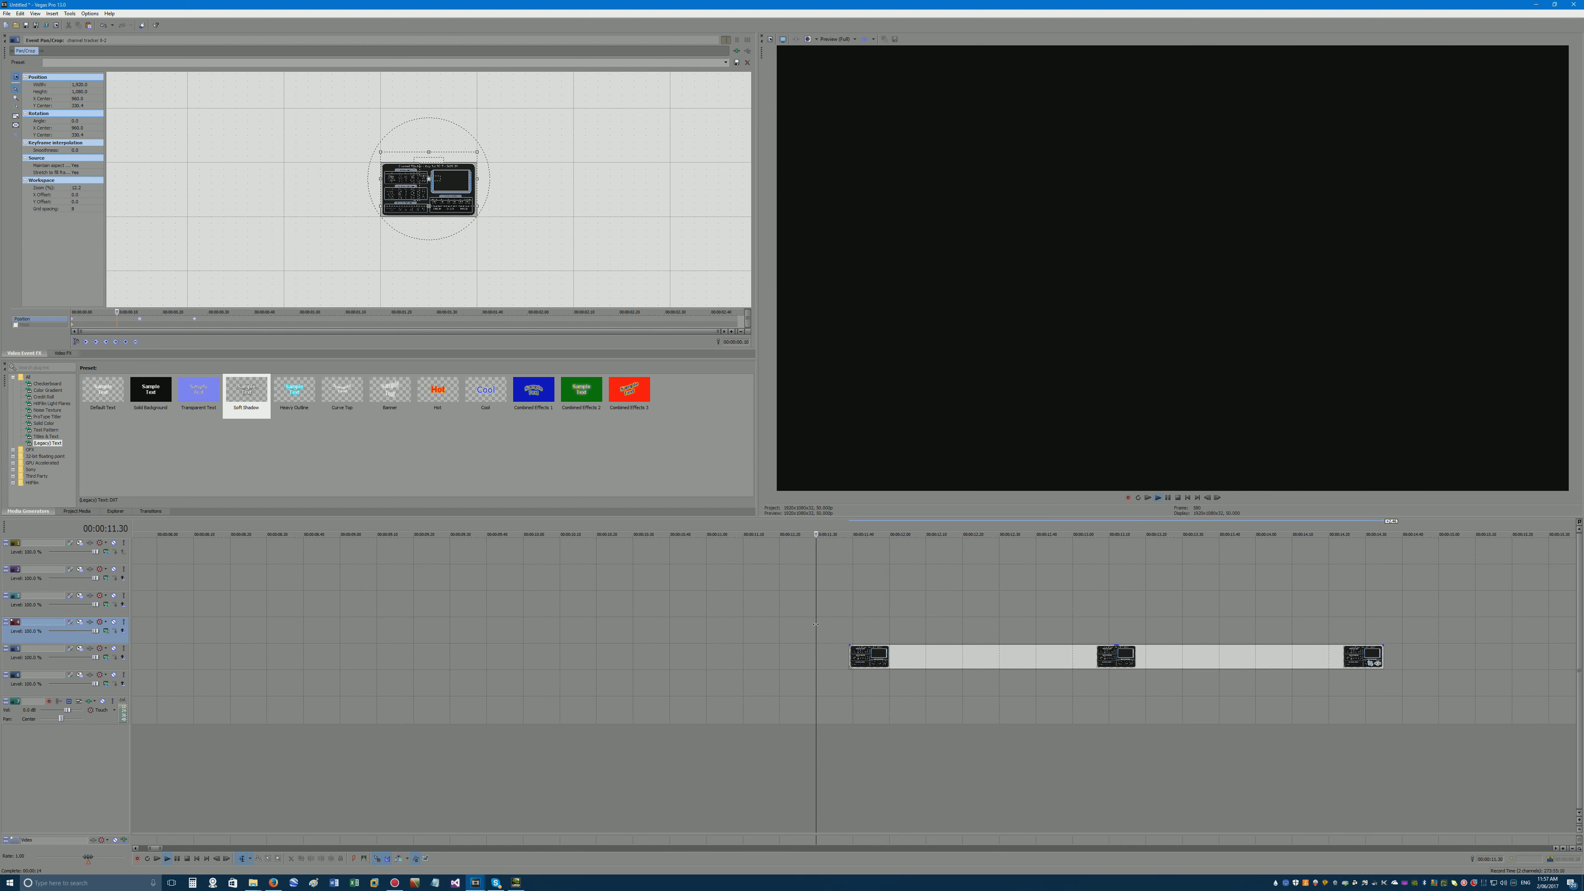
key(space)
Move the final Pan/Crop keyframe closer to the middle one and replay the copied event's slide-in.
click(187, 320)
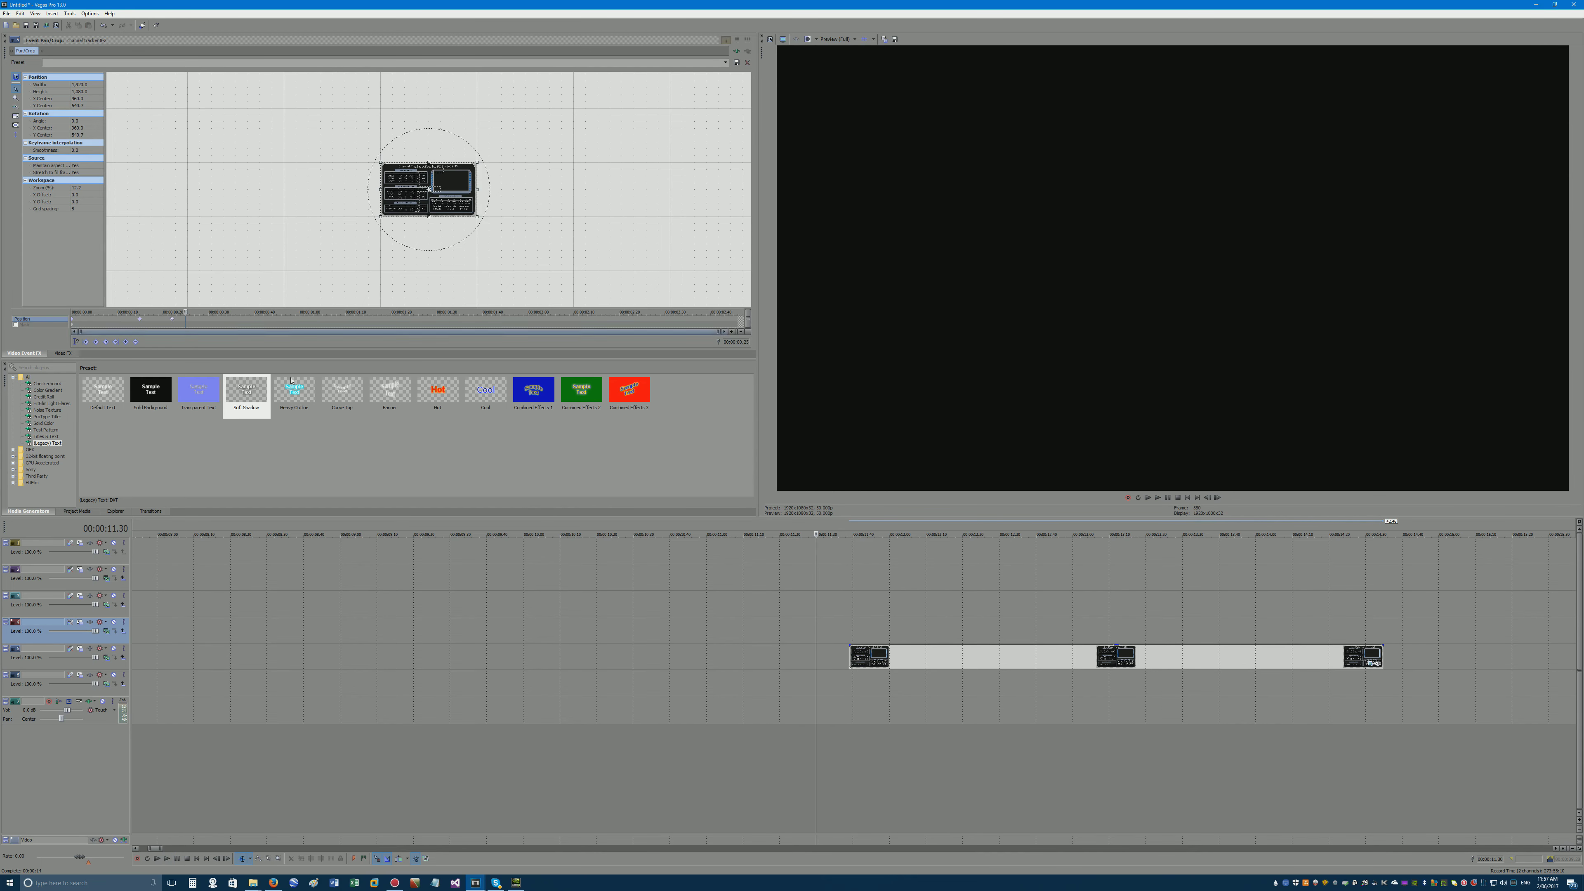
click(844, 629)
key(space)
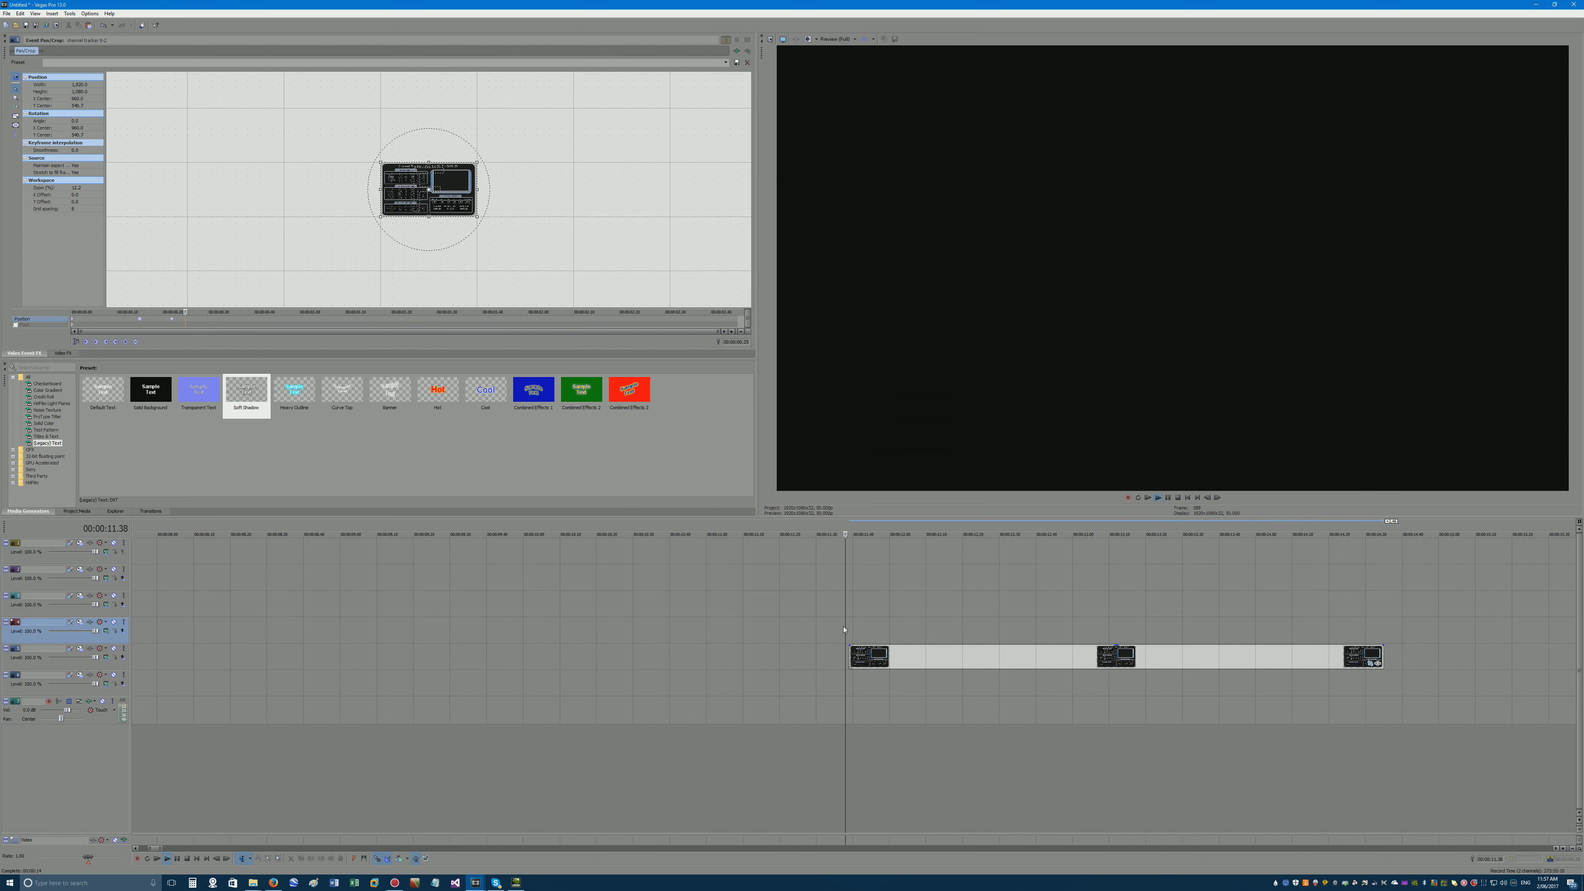
click(799, 626)
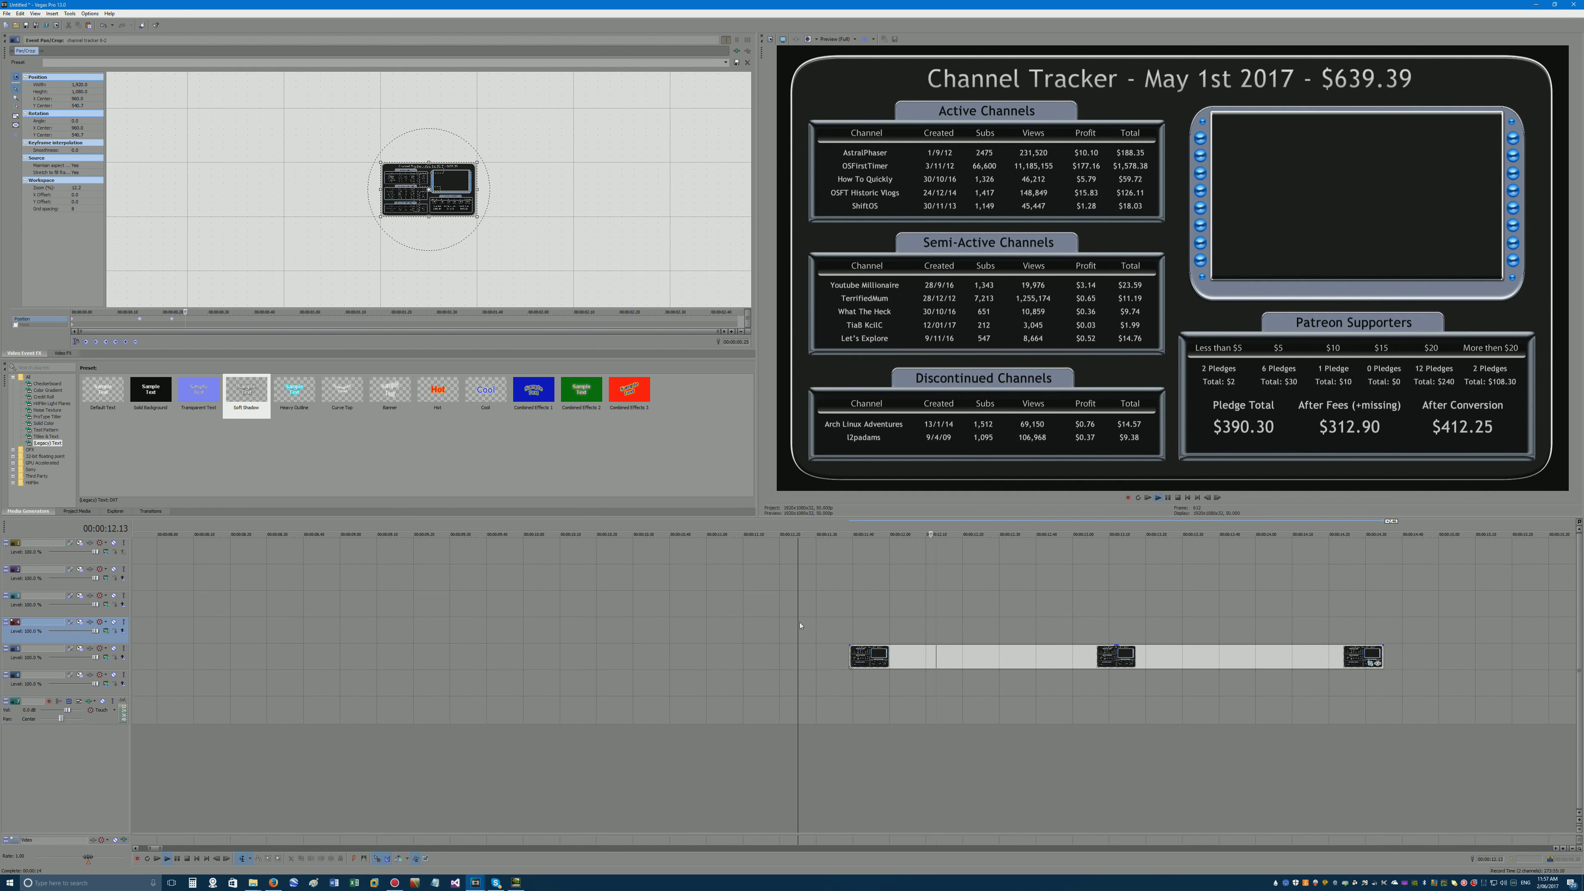
key(space)
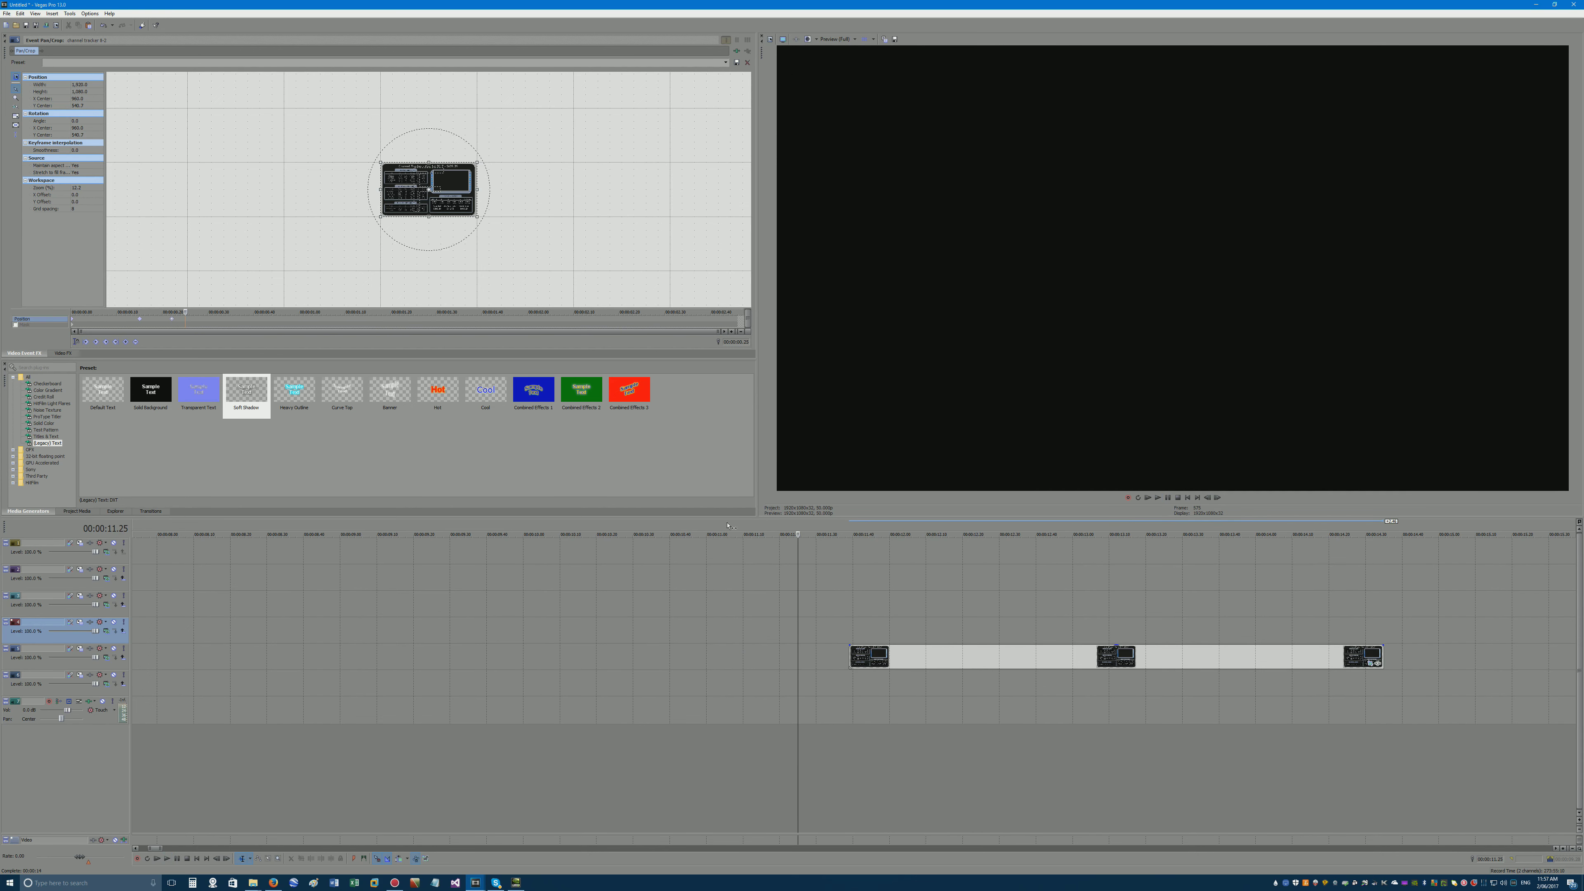
Play the original channel tracker event's slide-in near the timeline start to compare it with the recreated animation.
scroll(561, 654, down, 5)
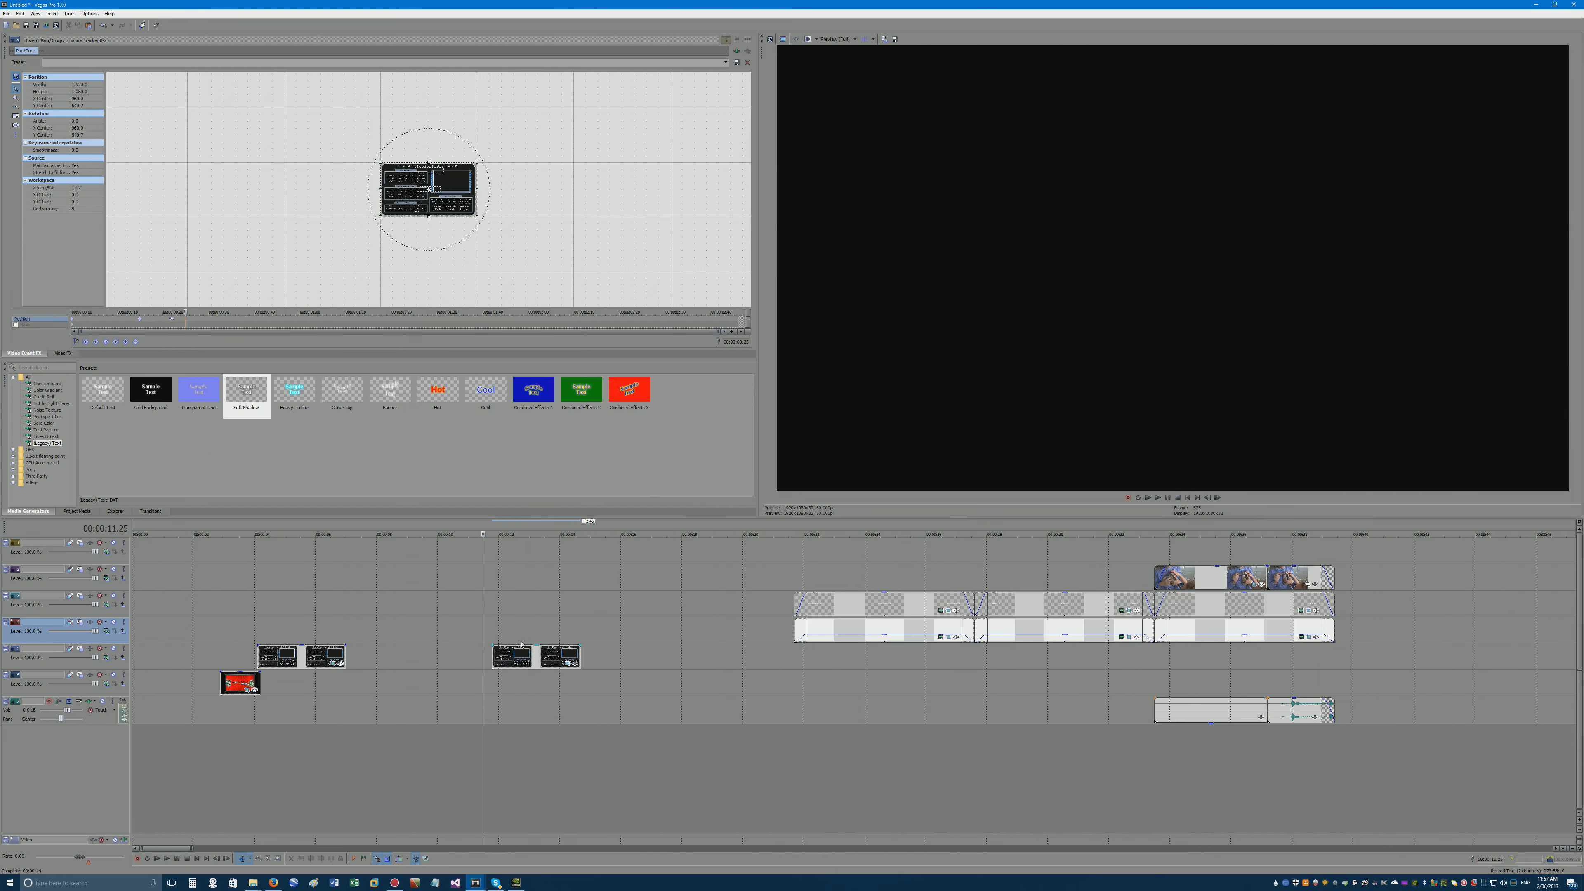
click(269, 640)
scroll(771, 632, up, 5)
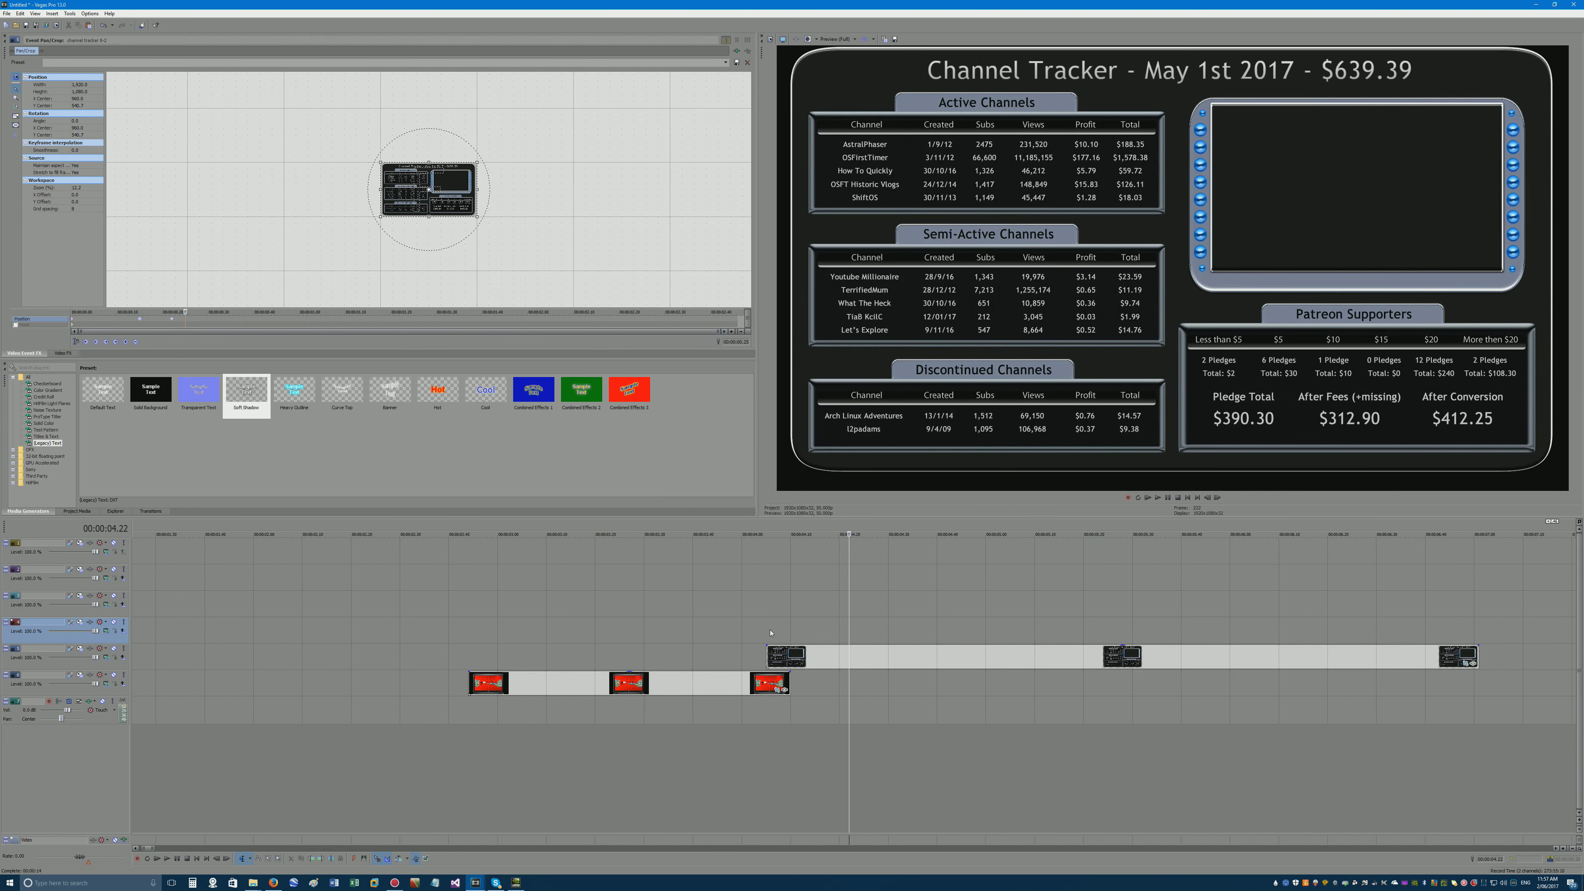
key(space)
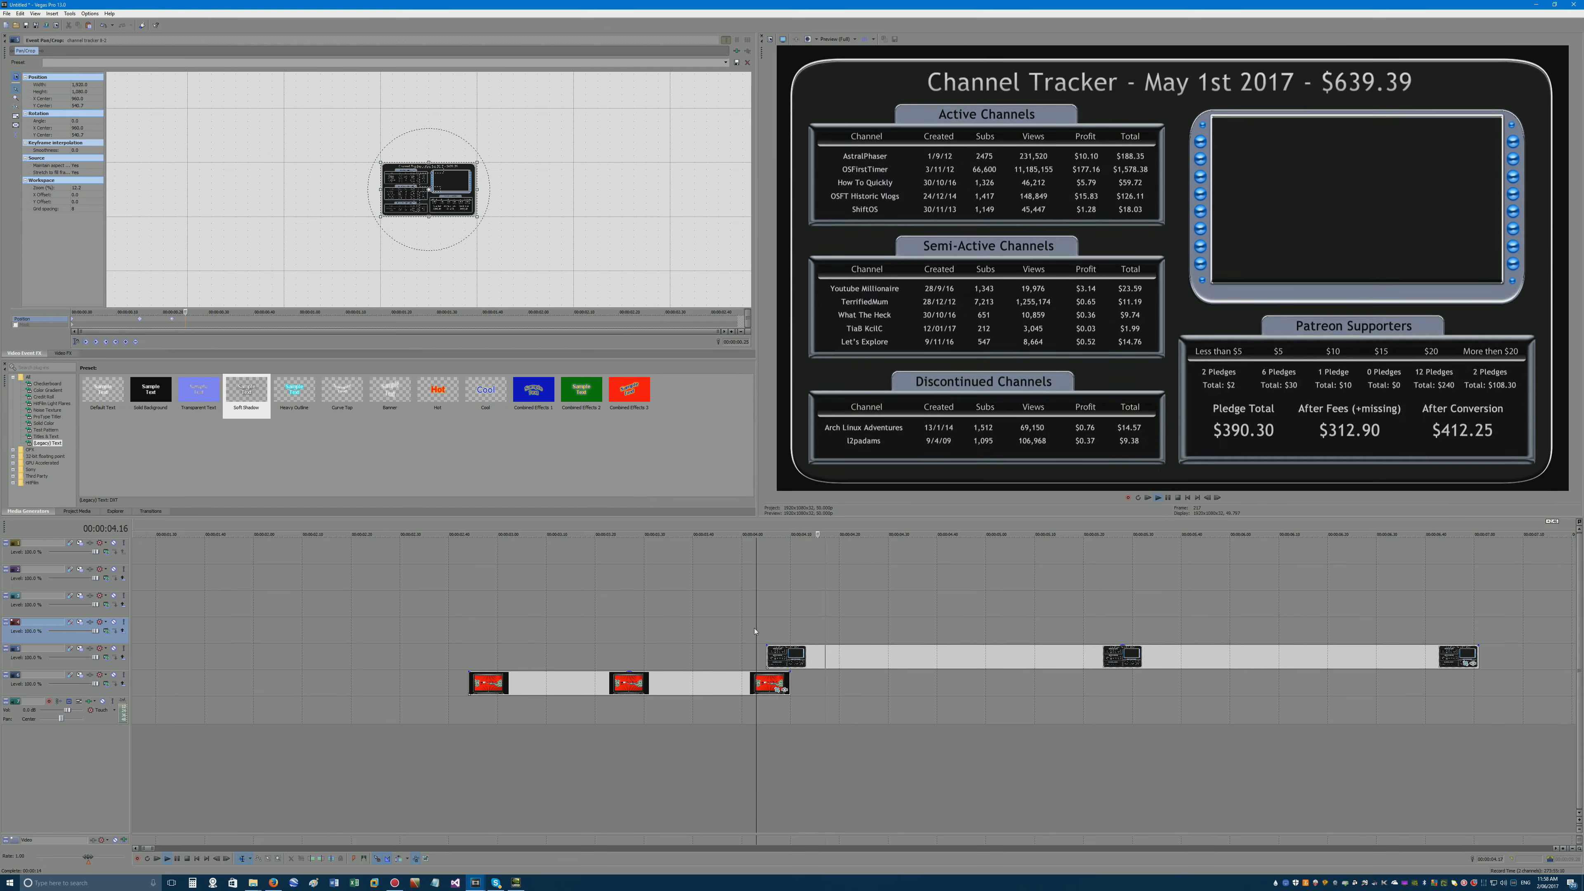
key(space)
key(space)
key(space)
scroll(844, 638, down, 10)
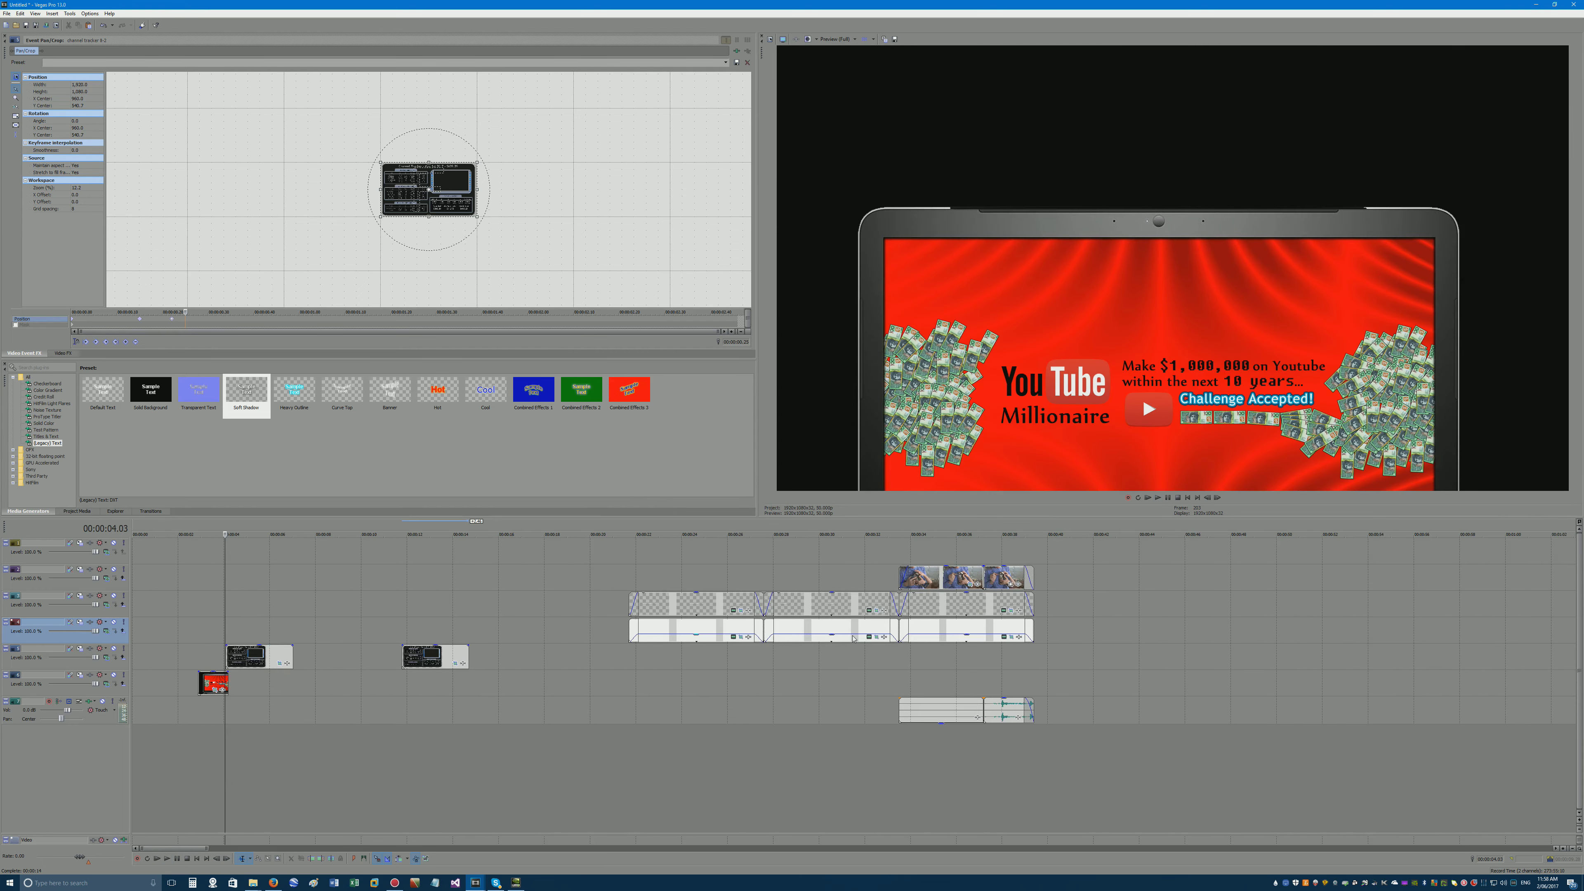
scroll(330, 627, up, 8)
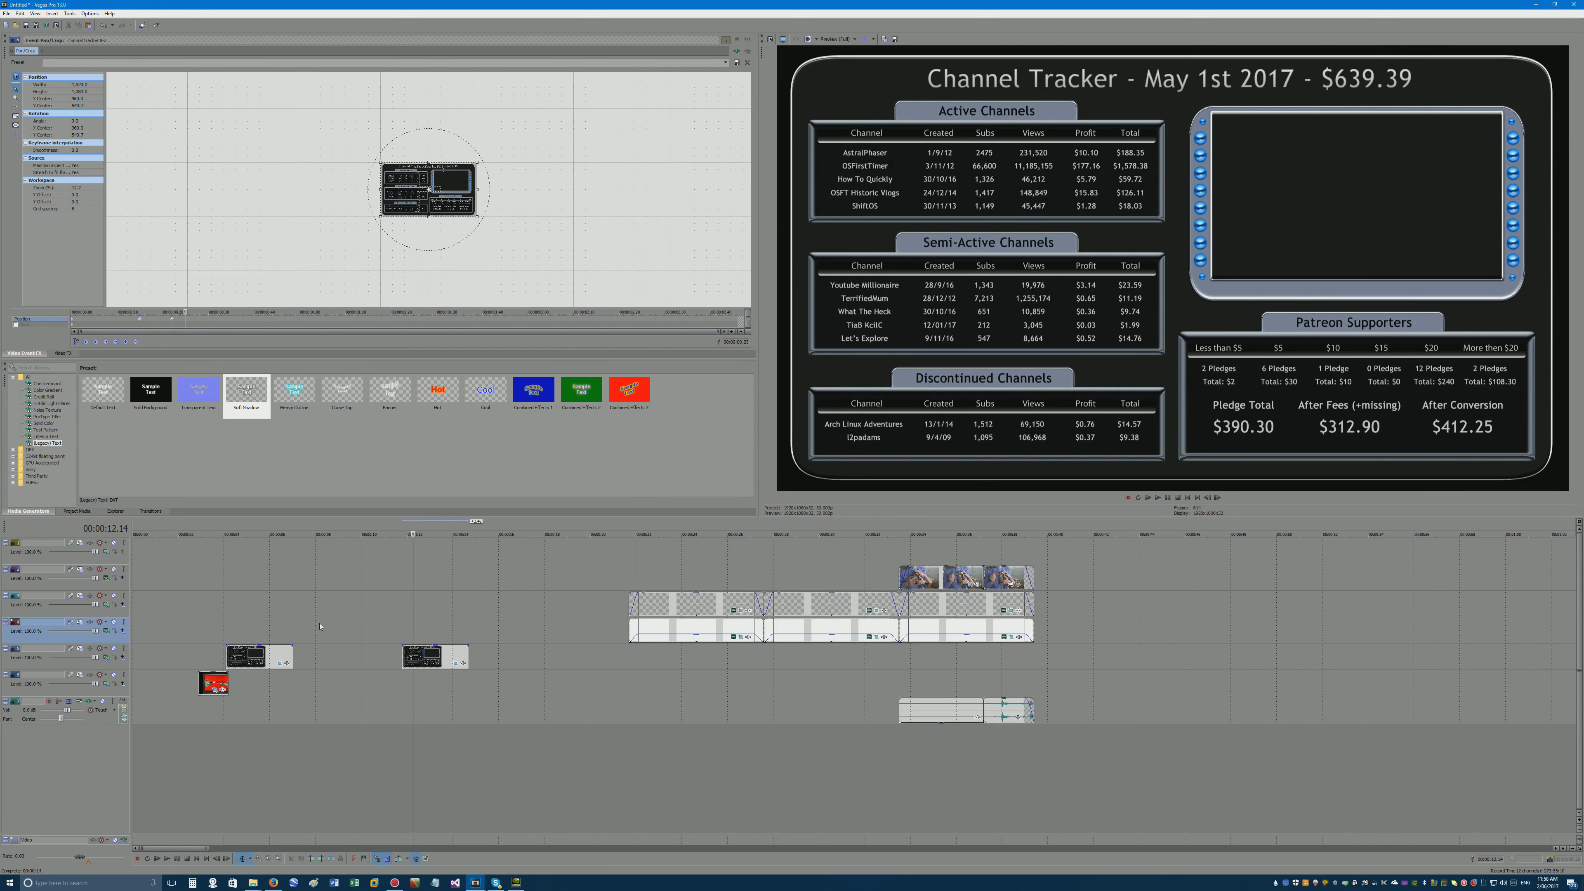
click(298, 630)
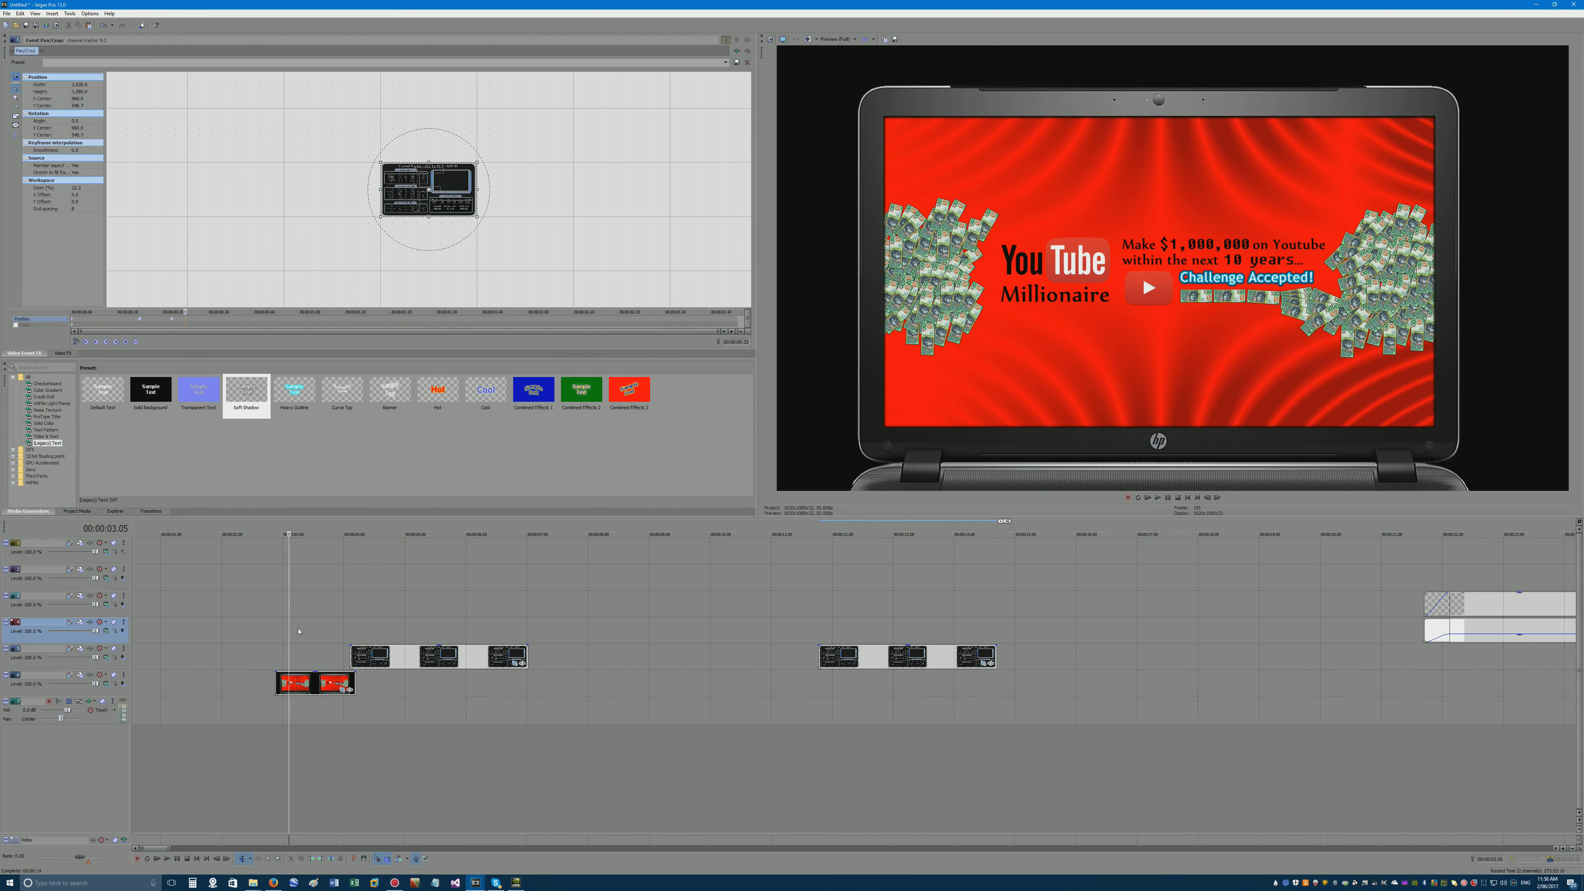
Open Pan/Crop for the red YouTube Millionaire laptop event and play that event from its start.
click(344, 692)
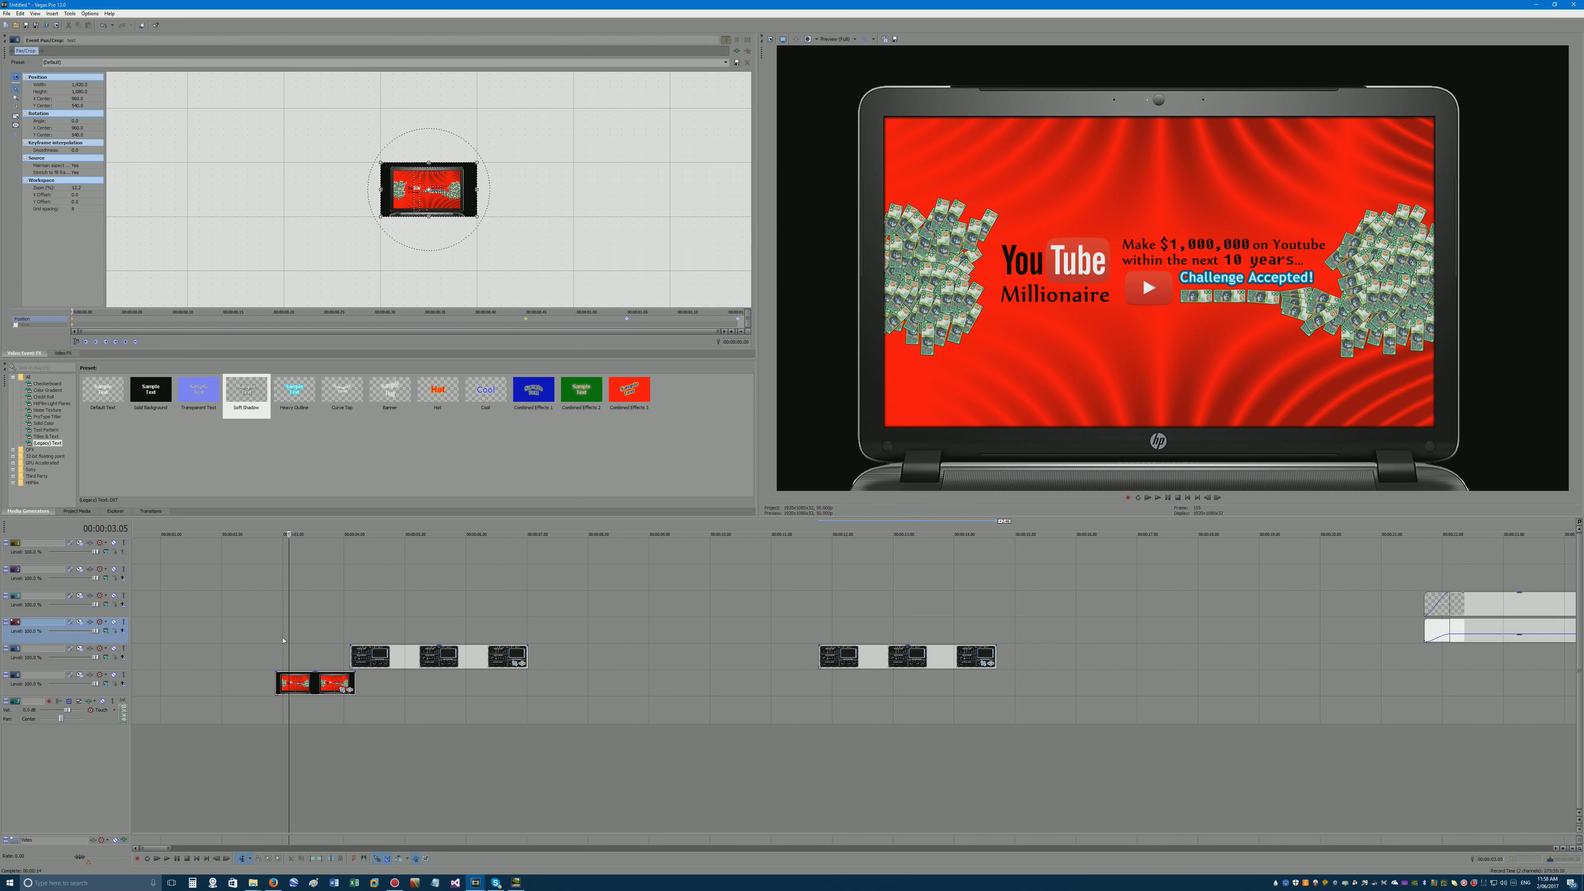
key(space)
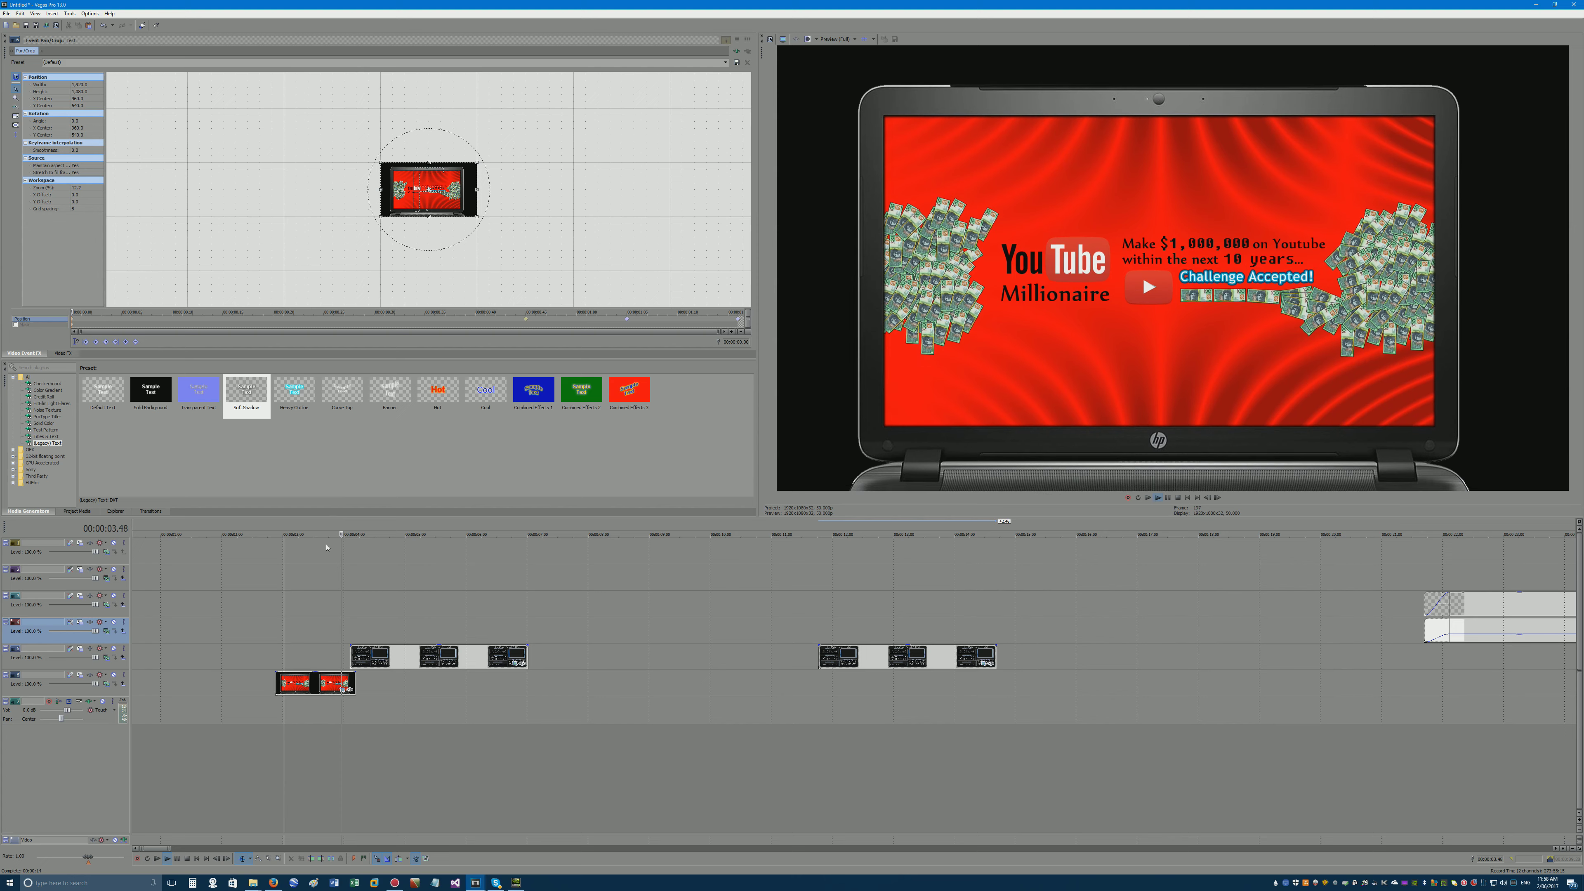
key(space)
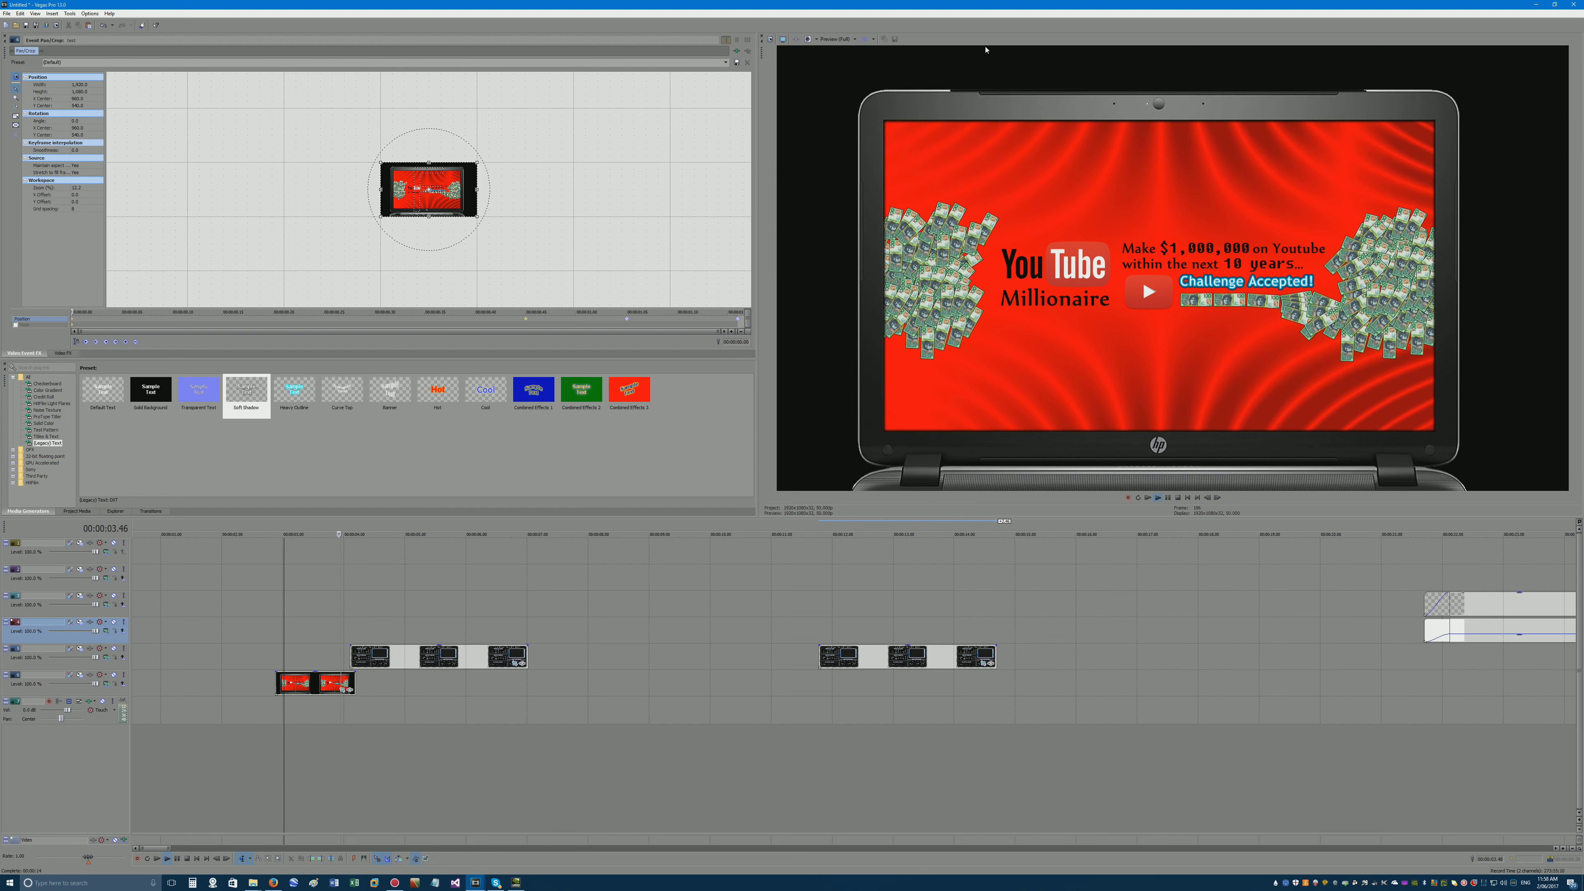
key(space)
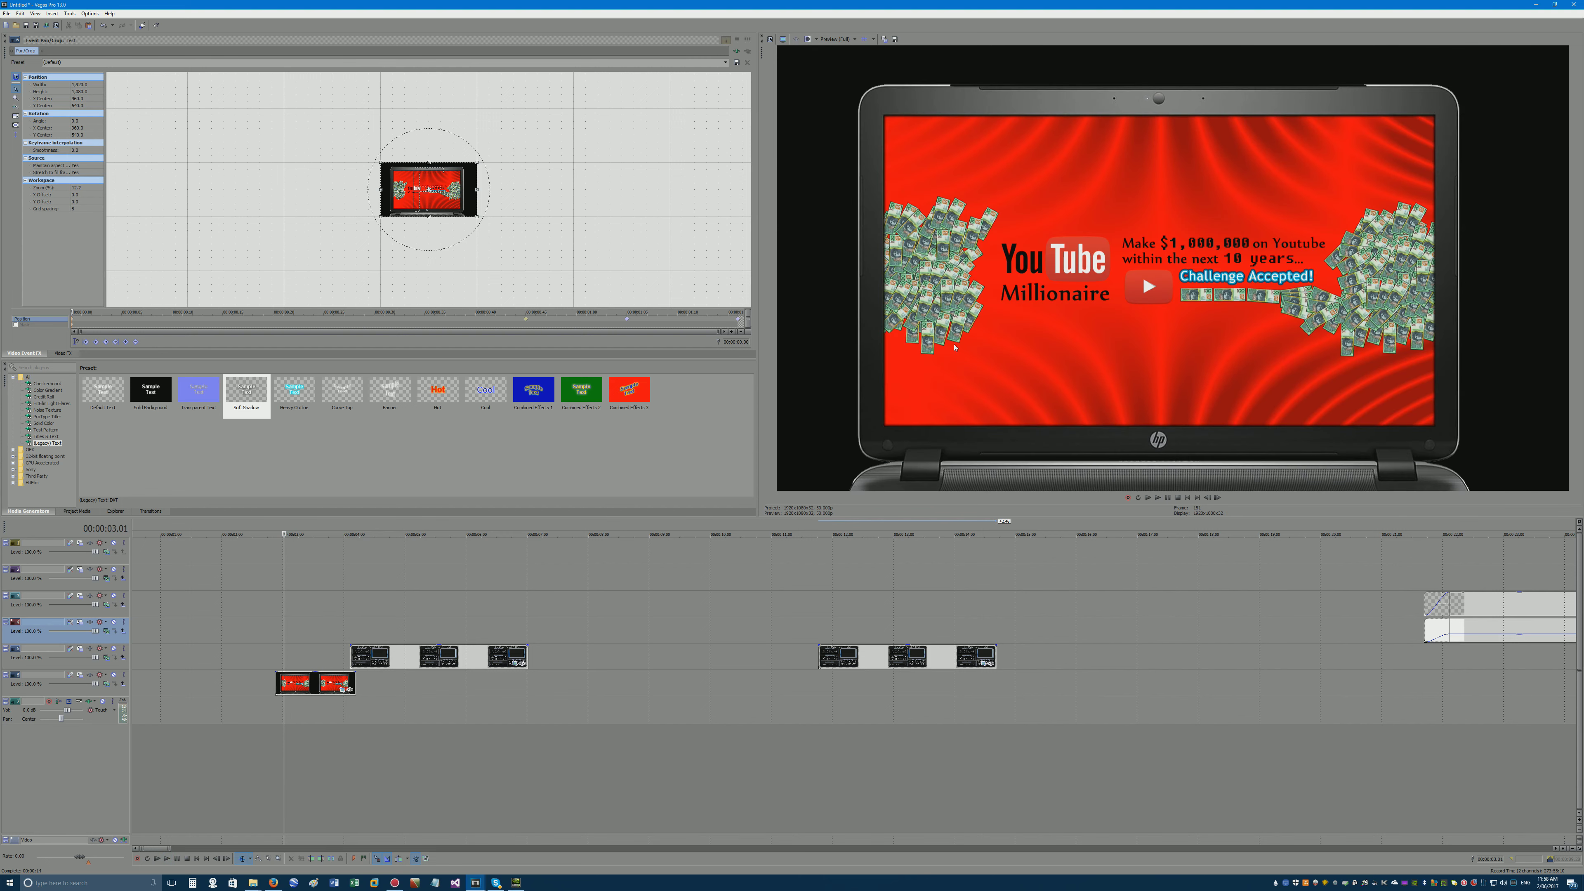
Examine the transition from the laptop image to the original channel tracker frame by frame, and return to the copied tracker event.
click(341, 640)
scroll(341, 641, up, 5)
click(883, 634)
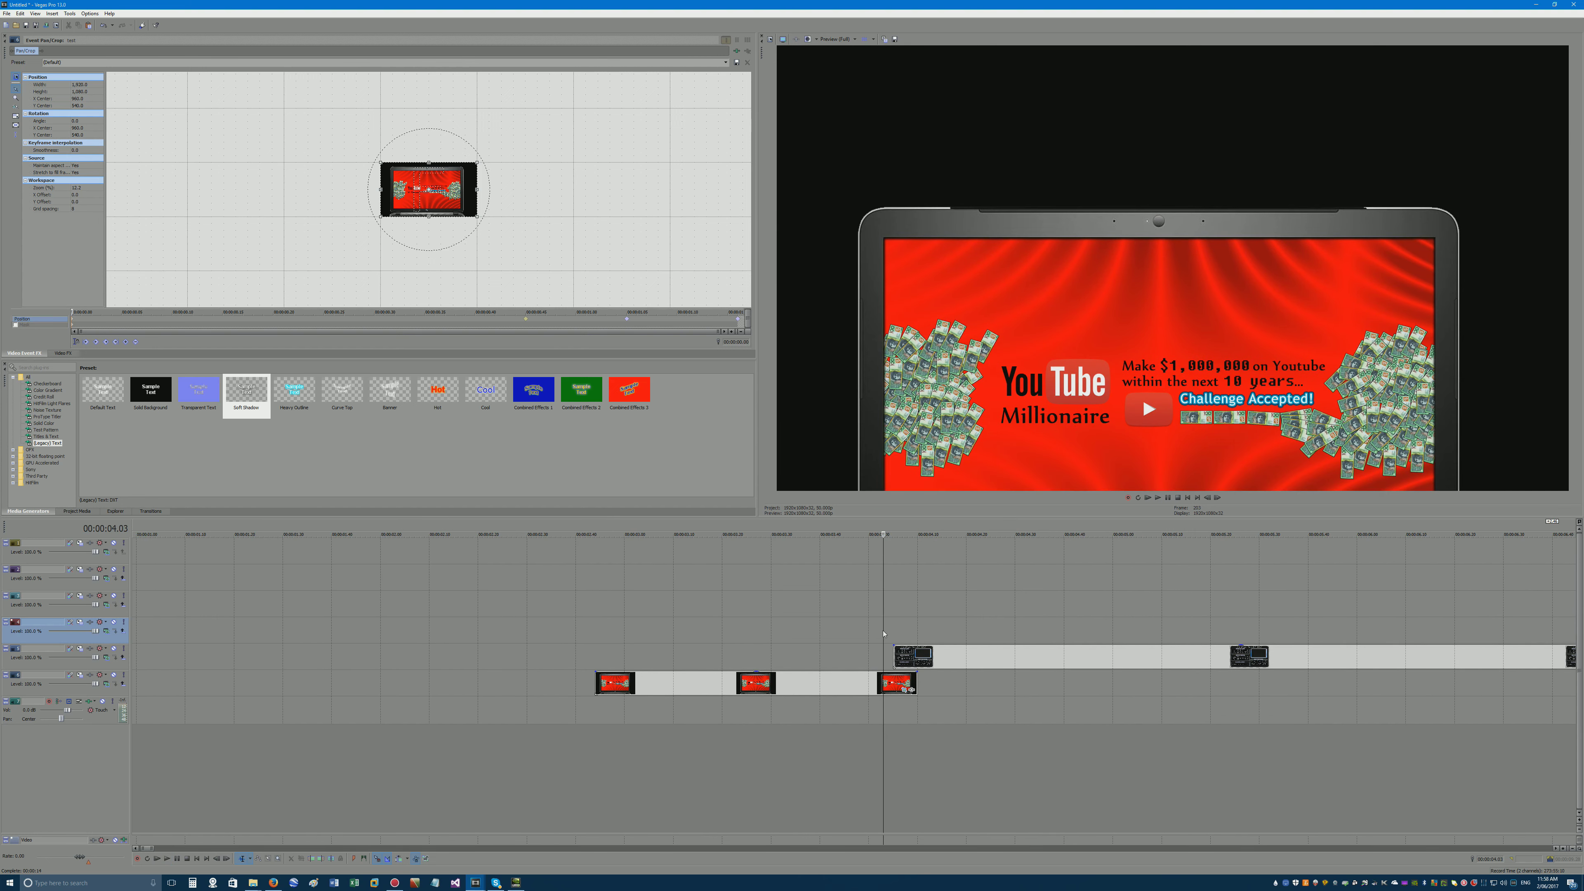
key(Right)
key(Right)
key(Right)
key(Right)
key(Right)
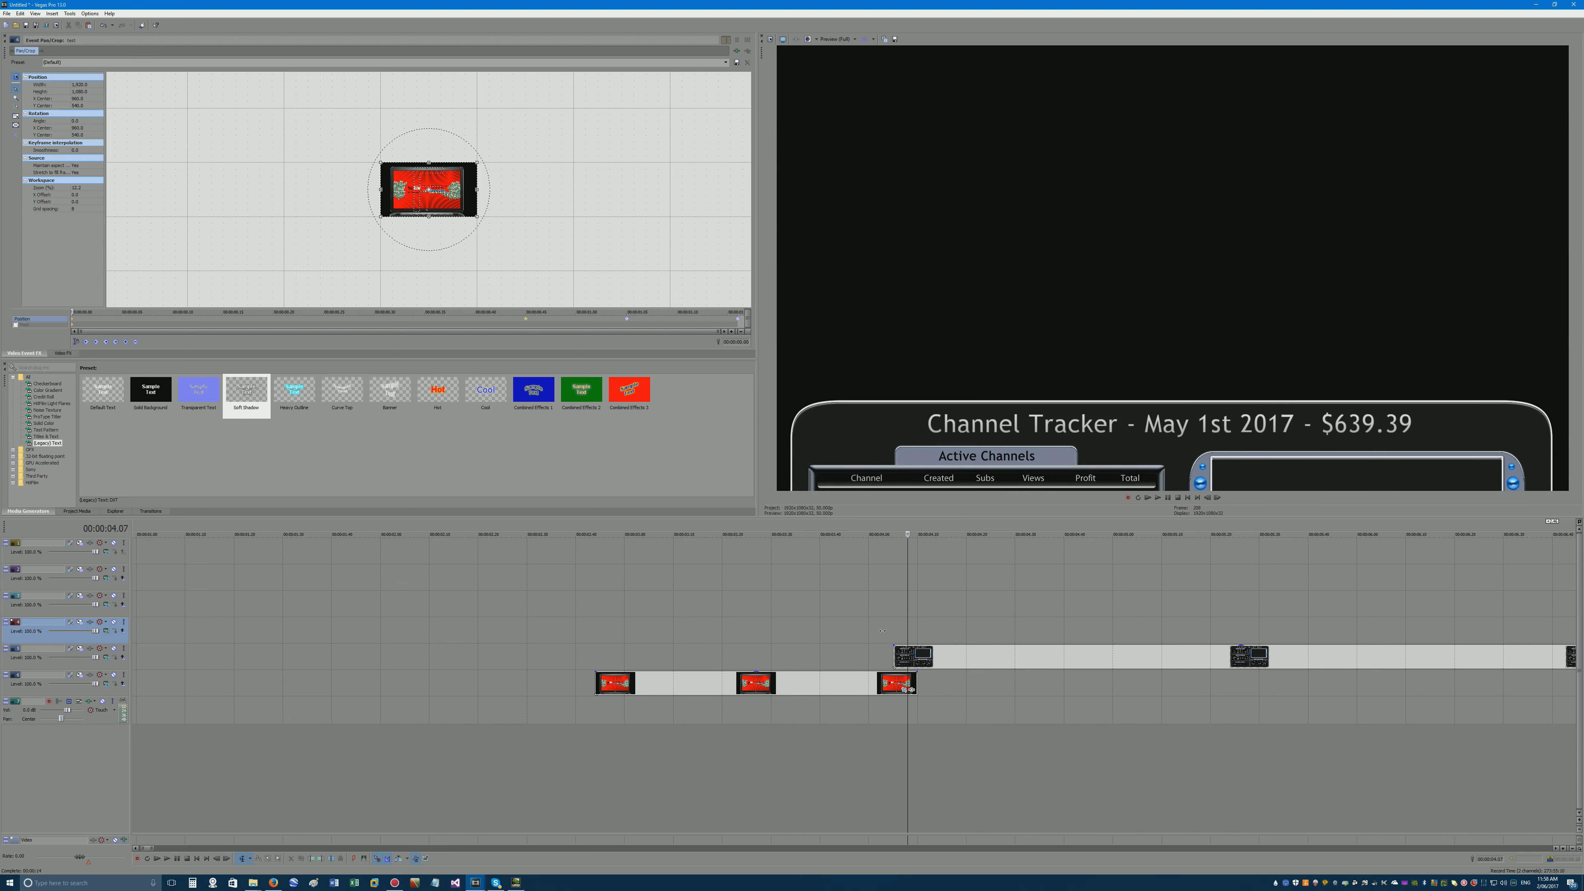
key(Left)
key(Left)
key(Left)
key(Left)
key(Right)
key(Right)
key(Right)
key(Right)
key(Right)
key(Right)
key(Right)
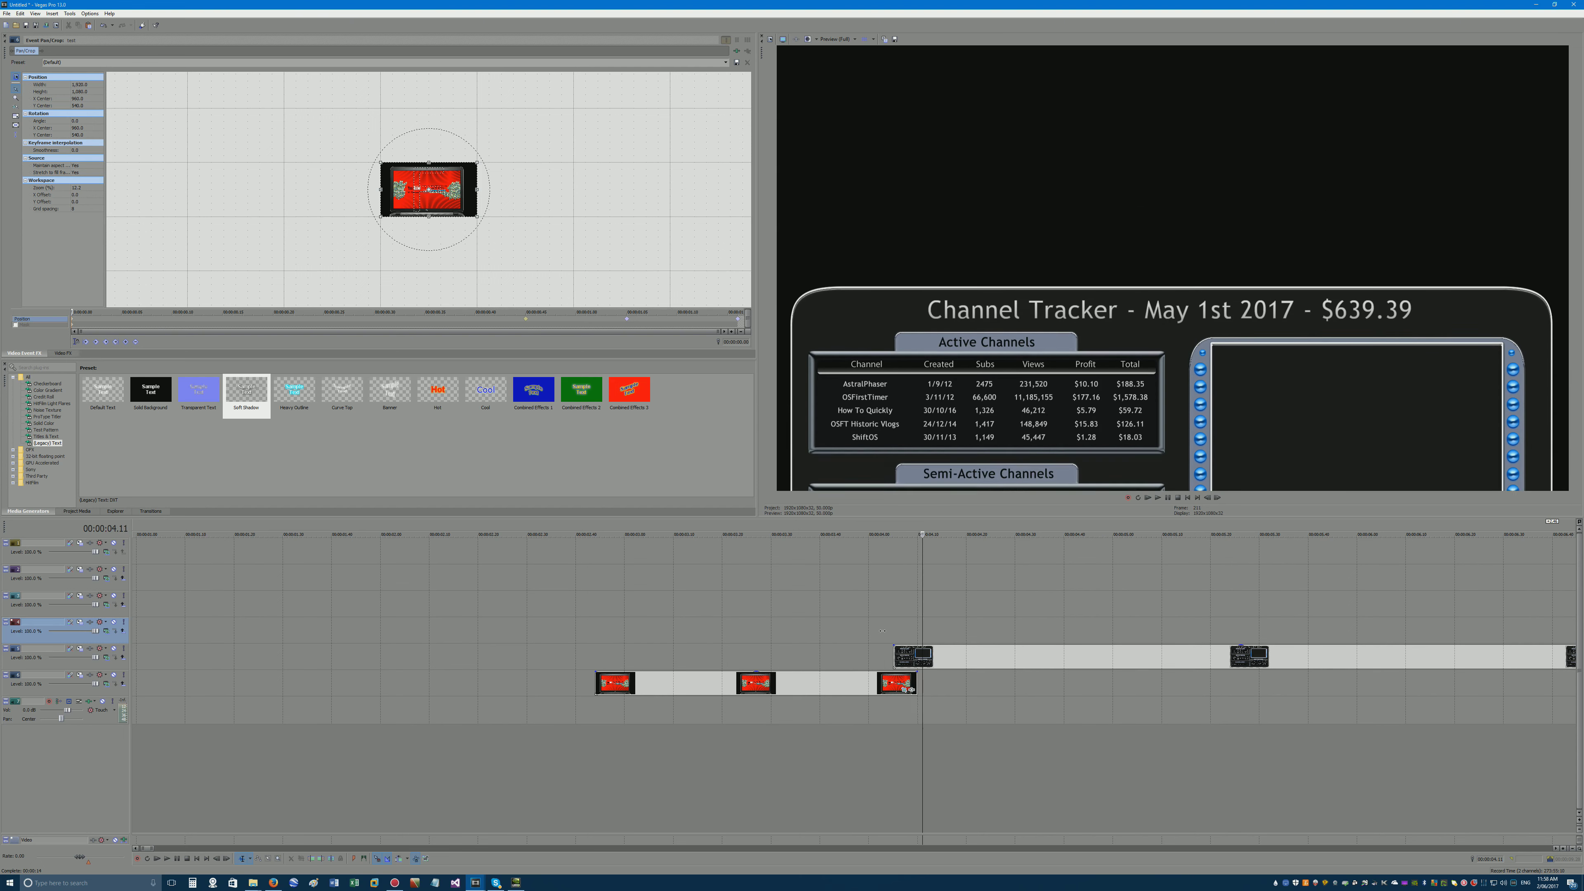
key(Right)
key(Right)
key(Right)
key(Right)
key(Right)
key(Right)
key(Right)
scroll(1023, 600, down, 5)
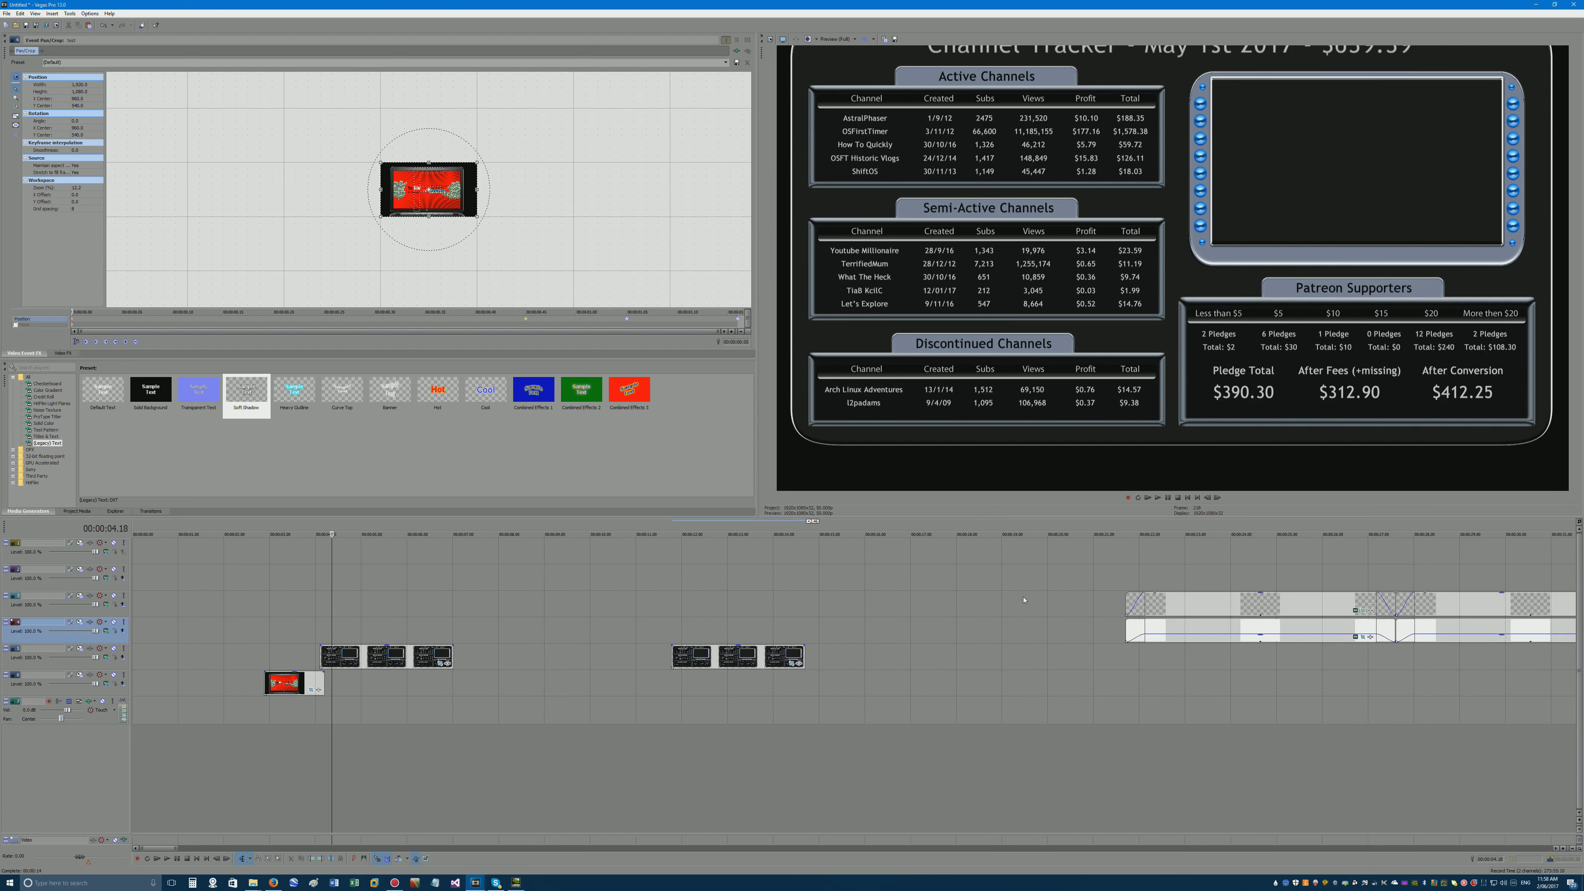
scroll(668, 638, down, 2)
click(397, 616)
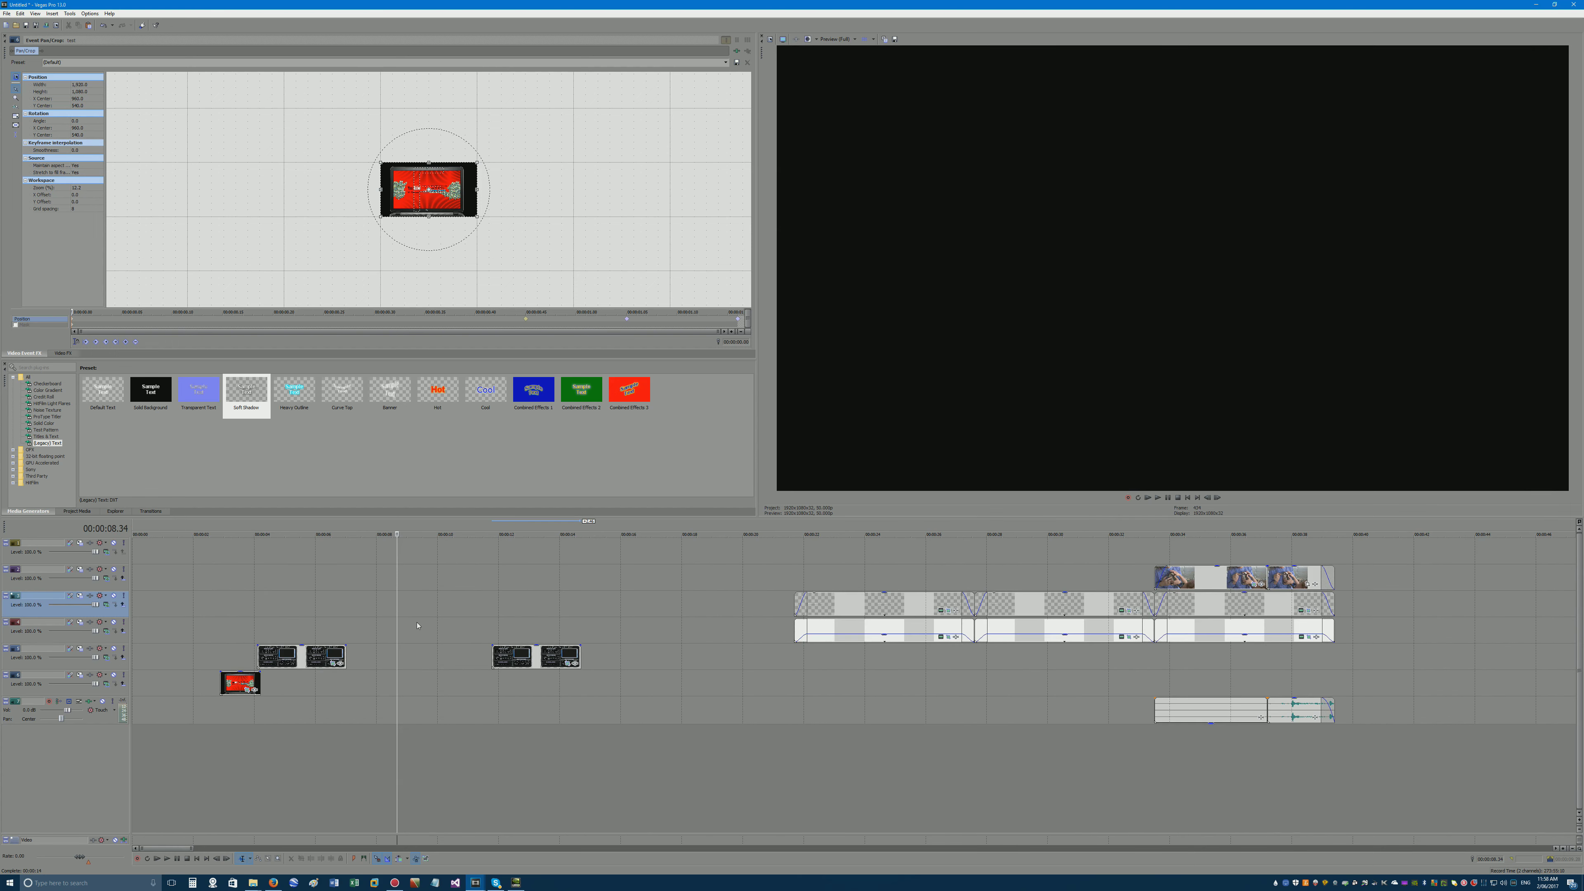
click(507, 611)
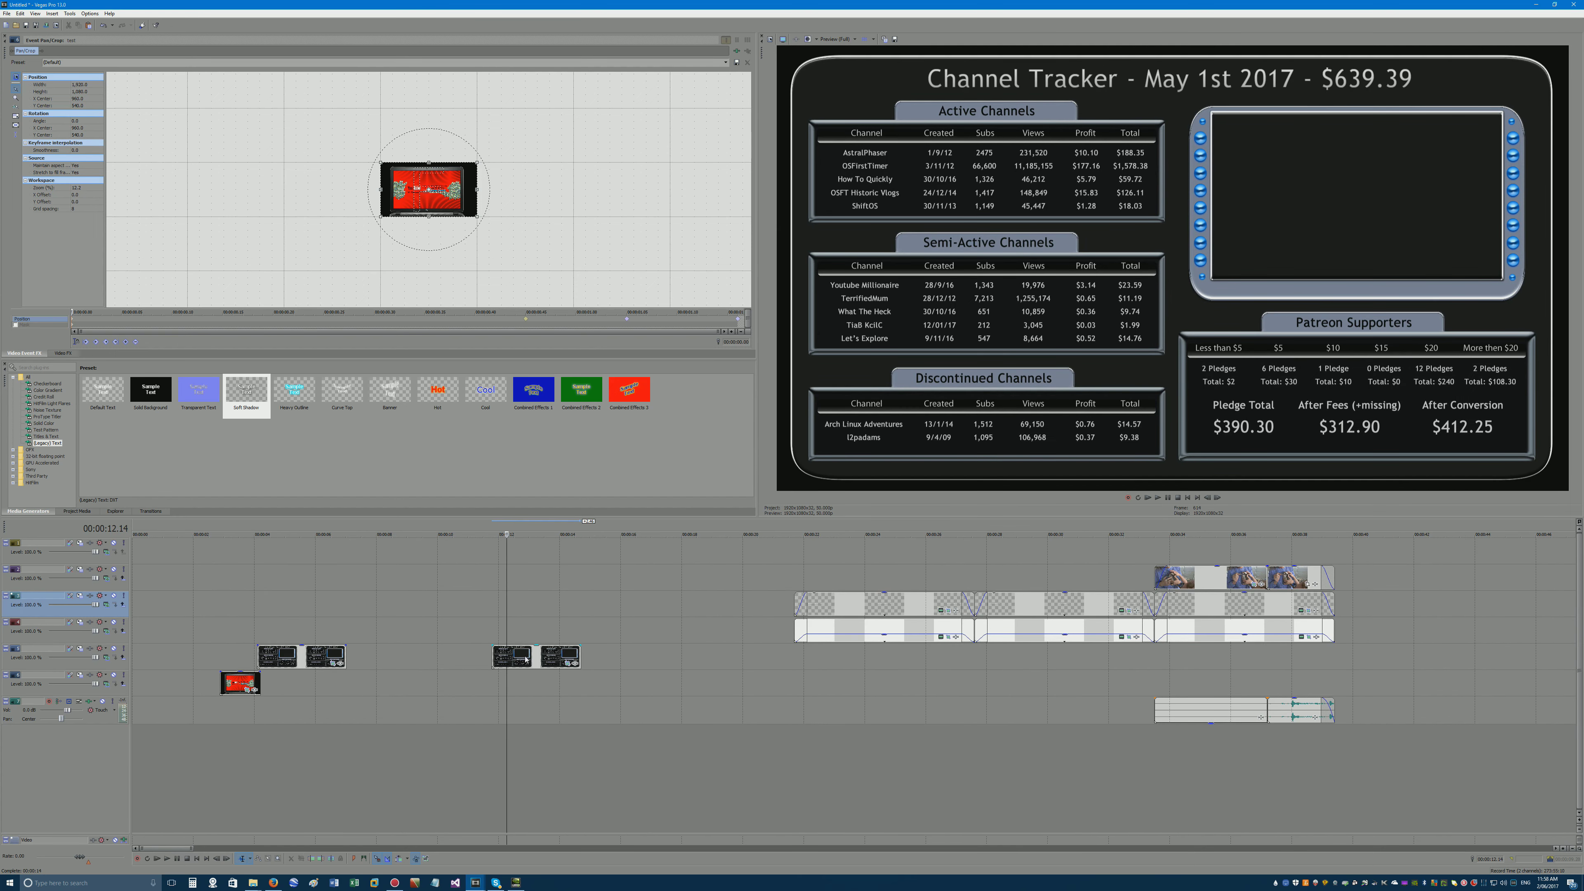
Switch to File Explorer, open the Channel Tracker folder inside Youtube Millionaire and move the window clear of the timeline tracks.
click(252, 882)
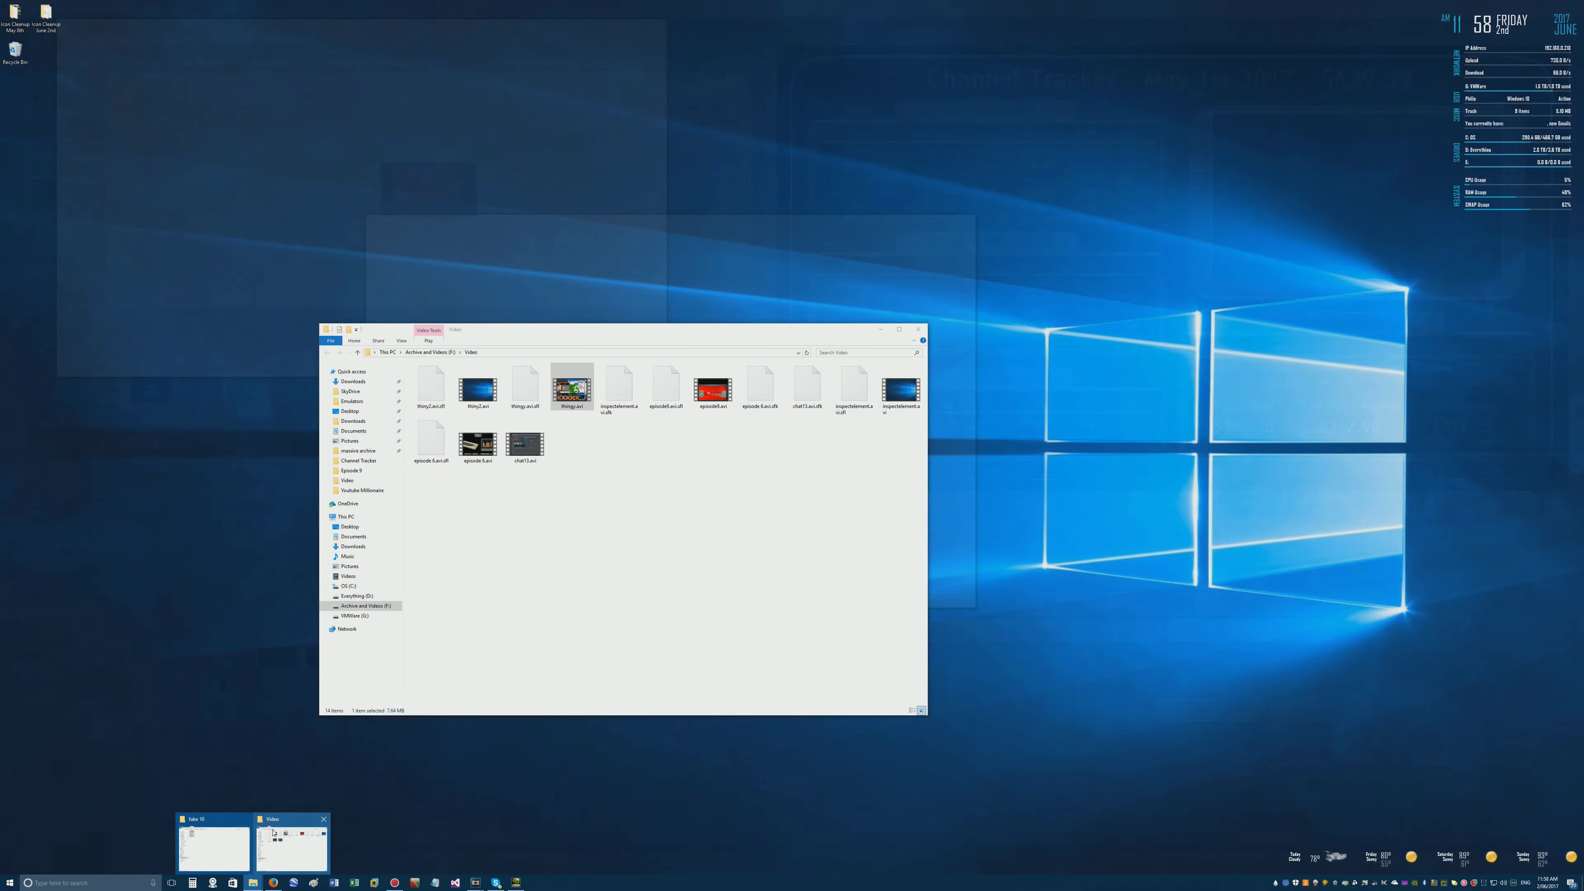
click(272, 831)
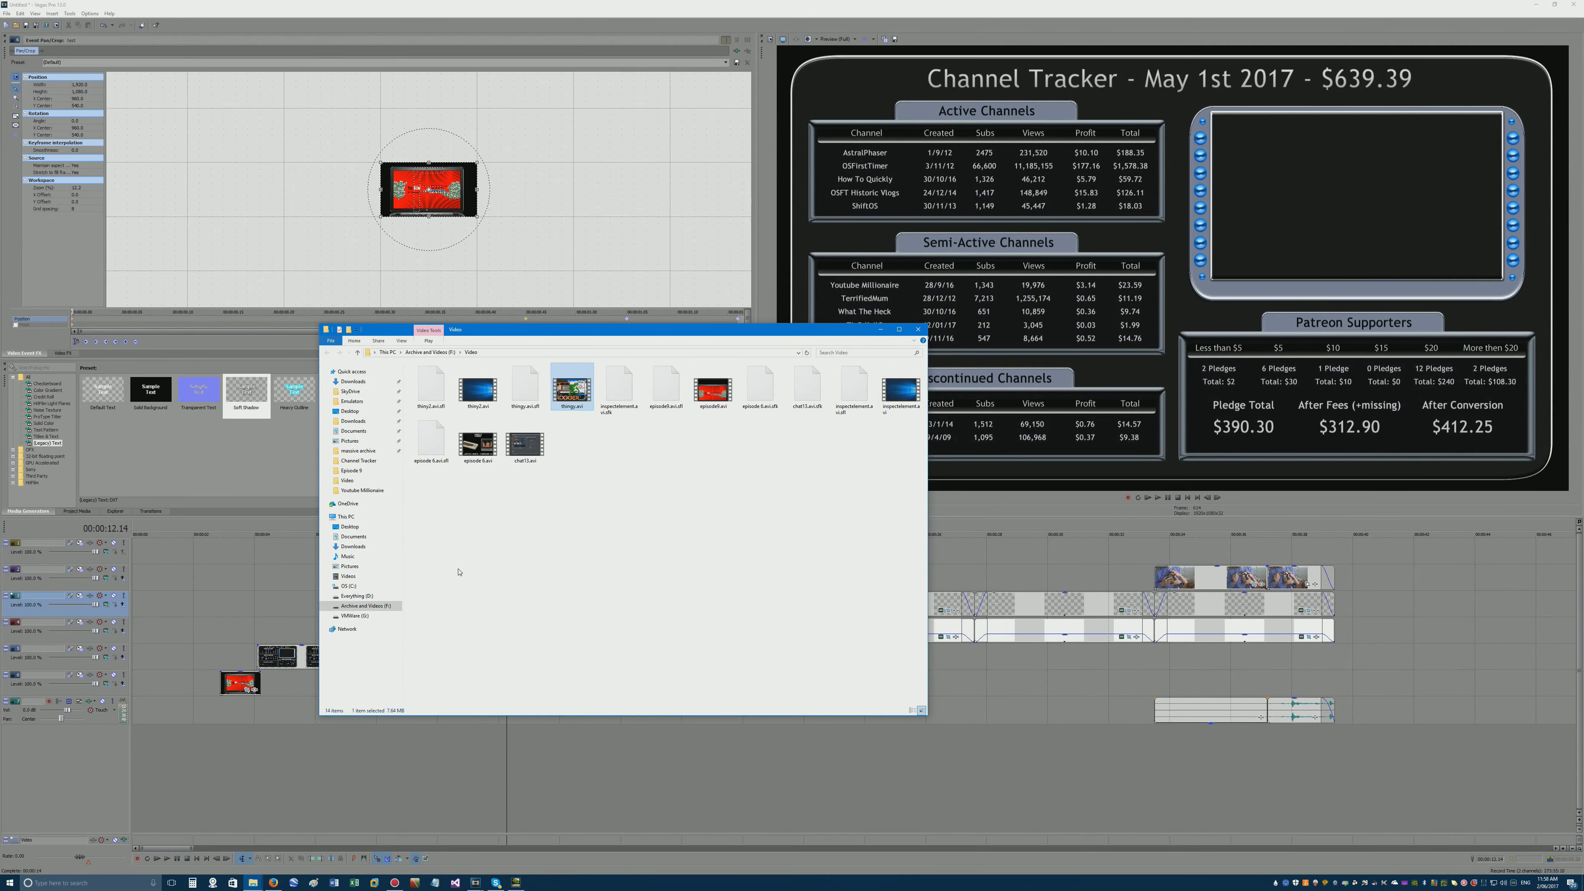
click(384, 471)
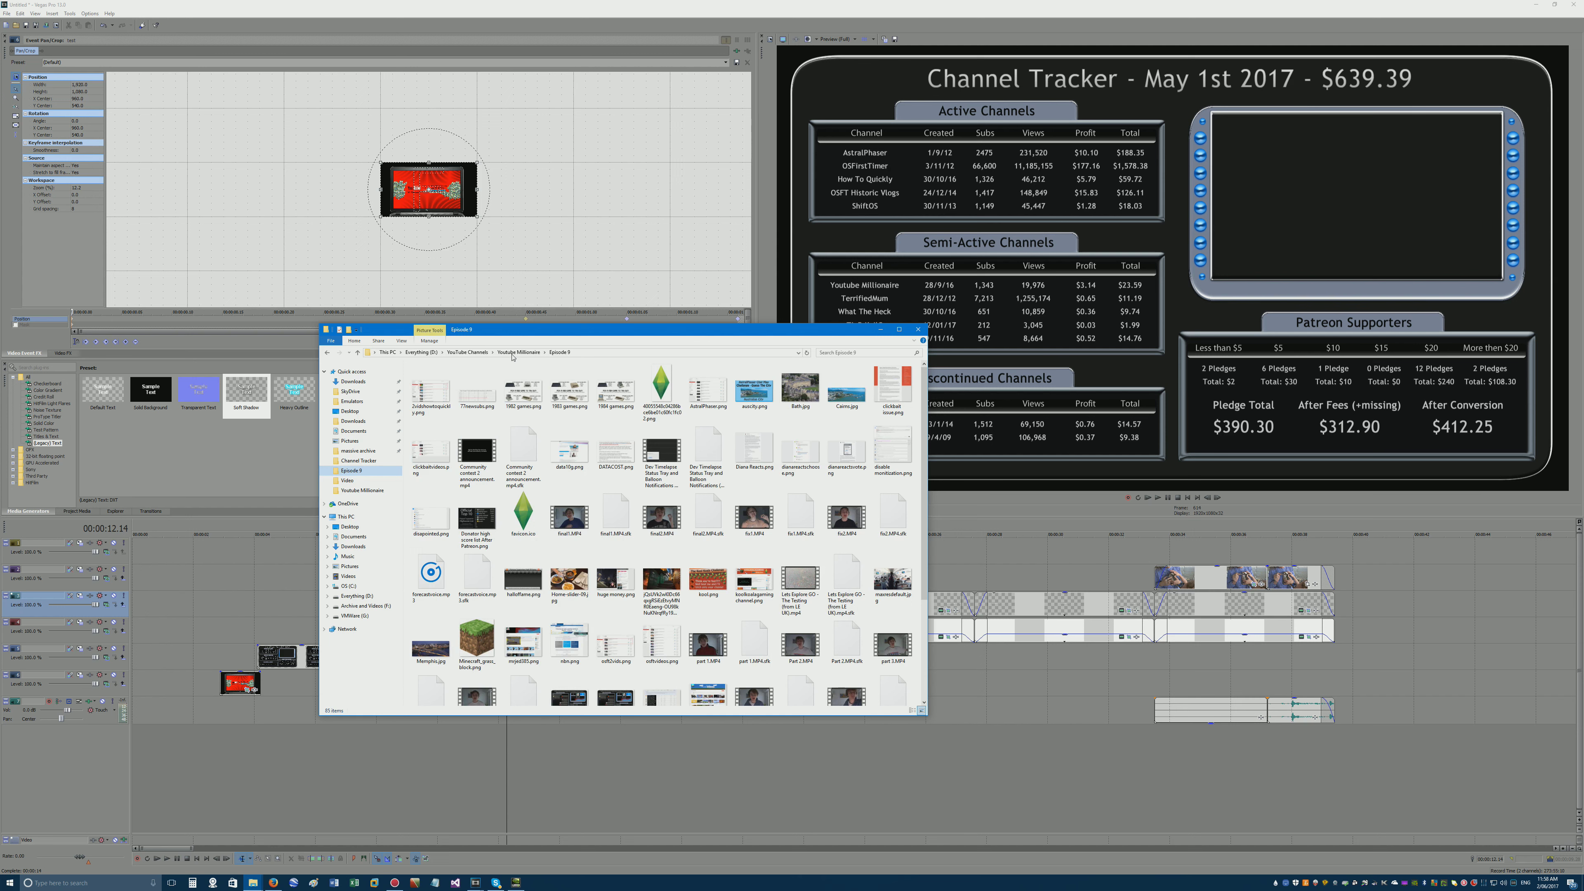
key(alt+Up)
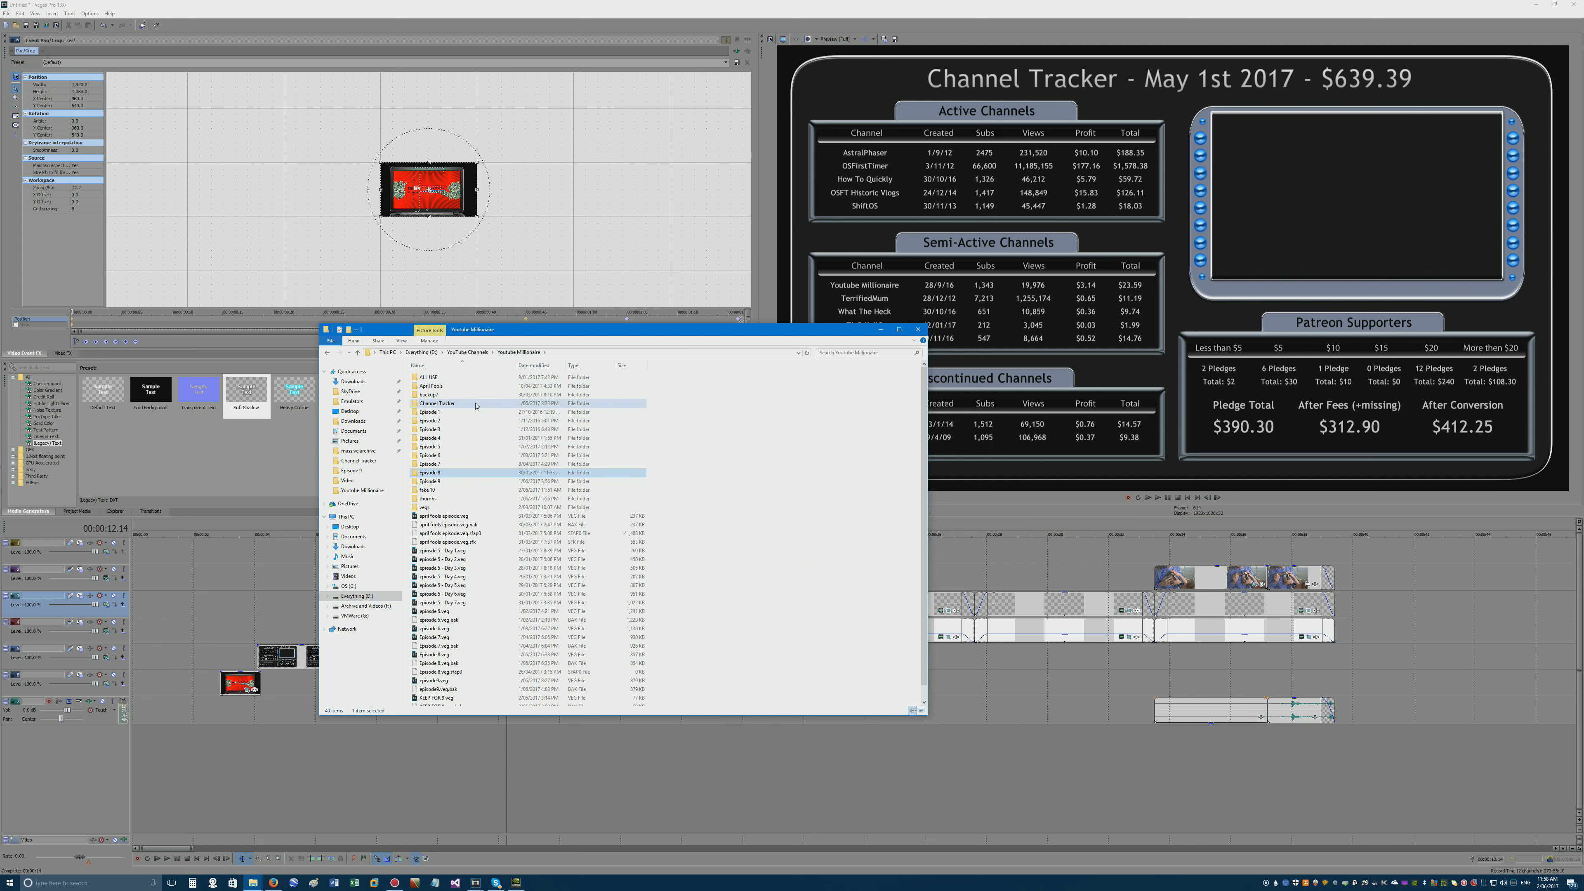
double_click(498, 403)
drag(648, 333, 1223, 184)
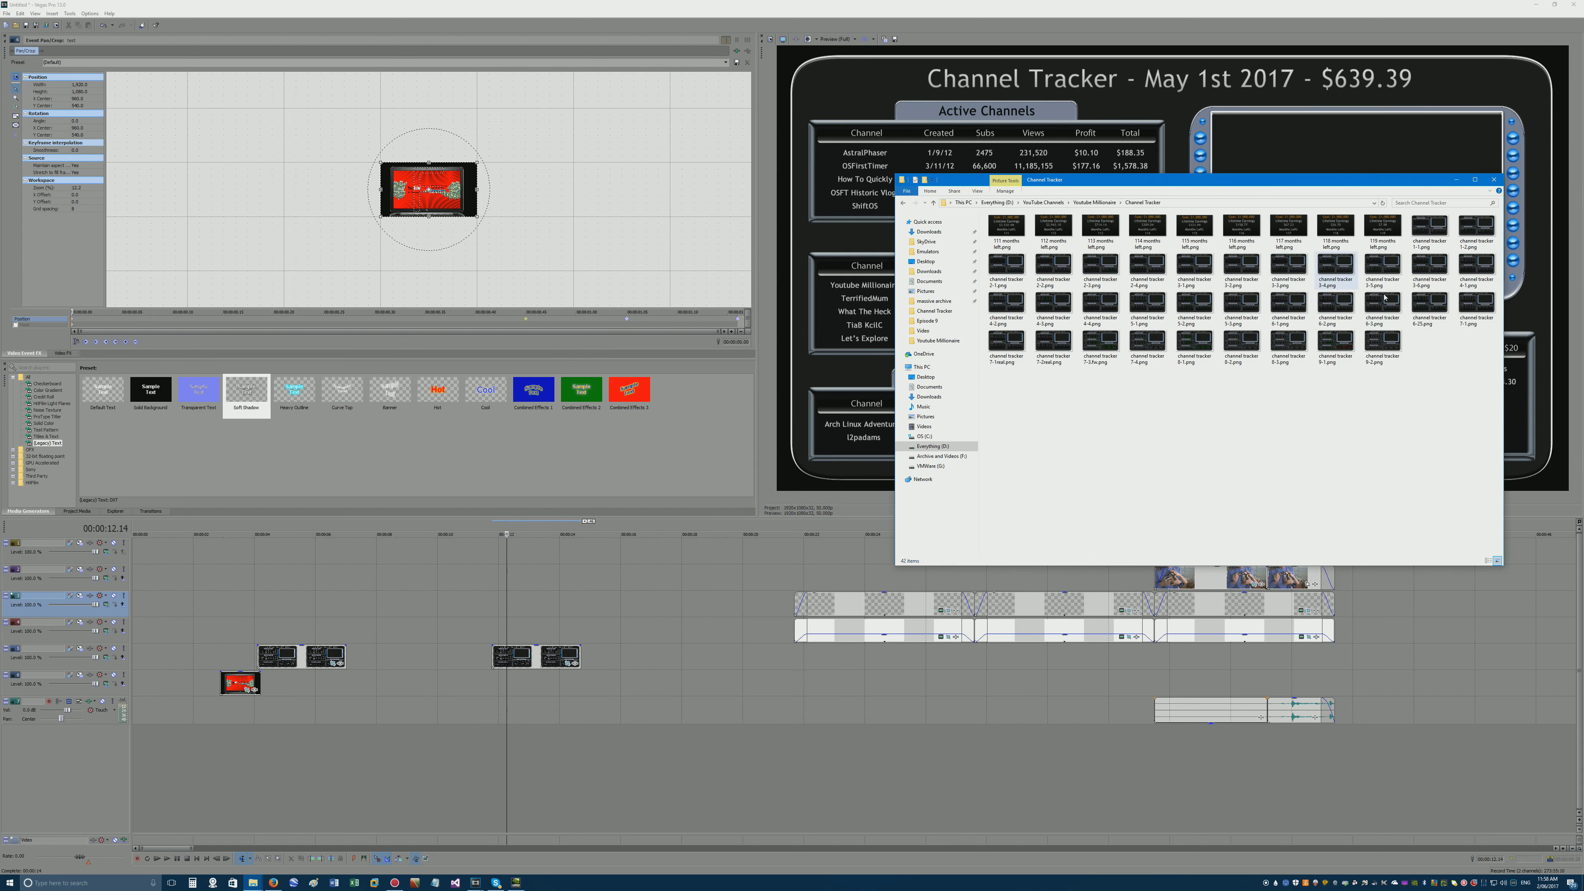
Add a channel tracker image from the folder to the tracker track, filling the gap between the original and copied events.
click(1340, 358)
drag(1340, 360, 590, 682)
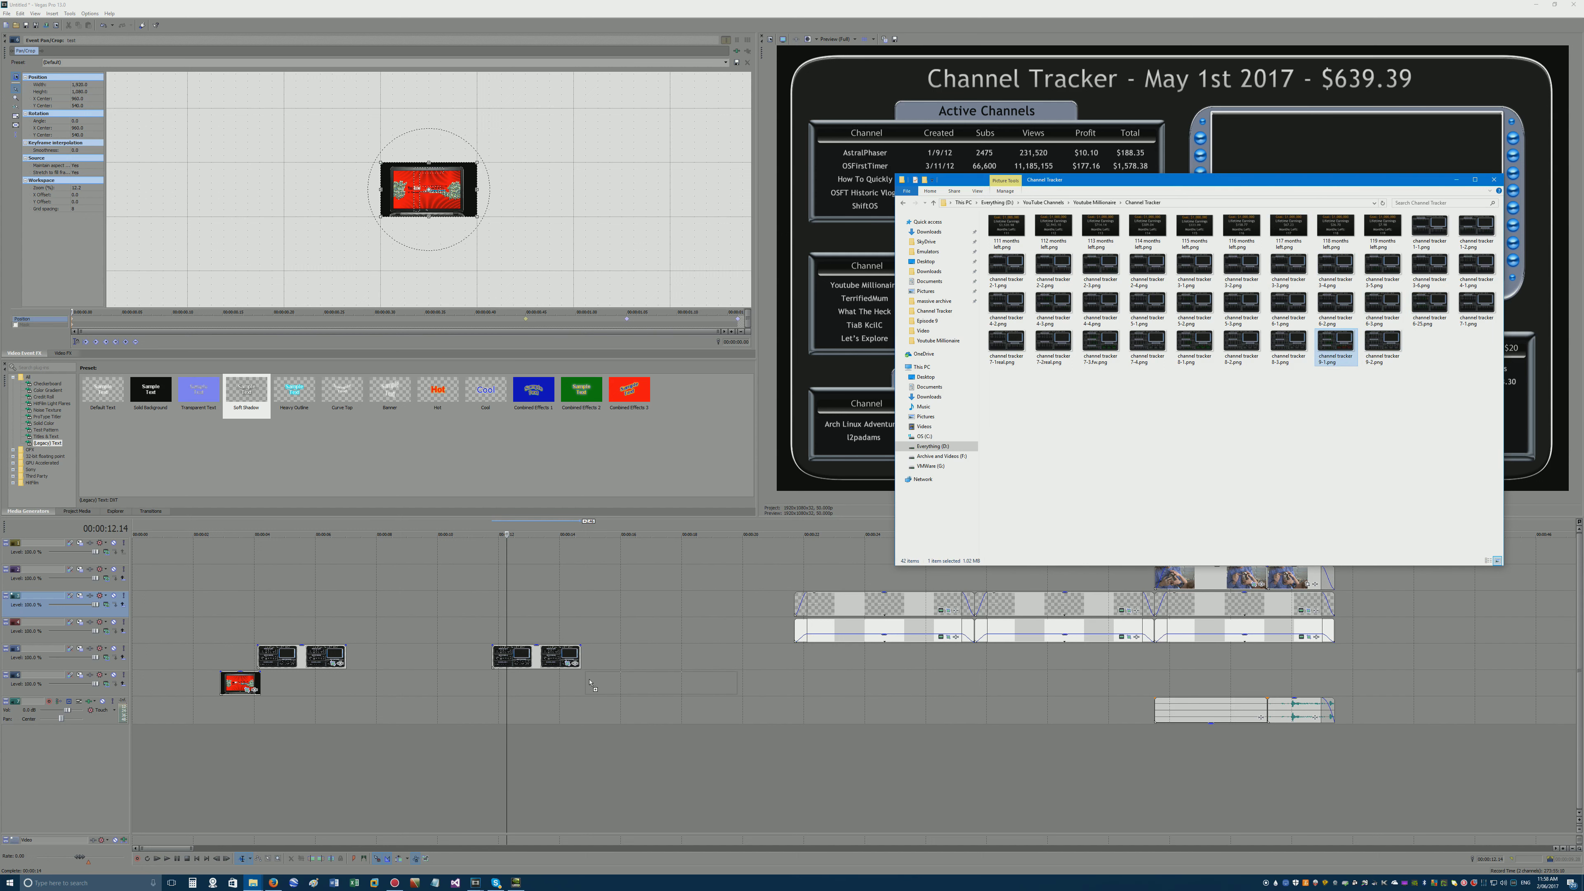
drag(347, 659, 343, 660)
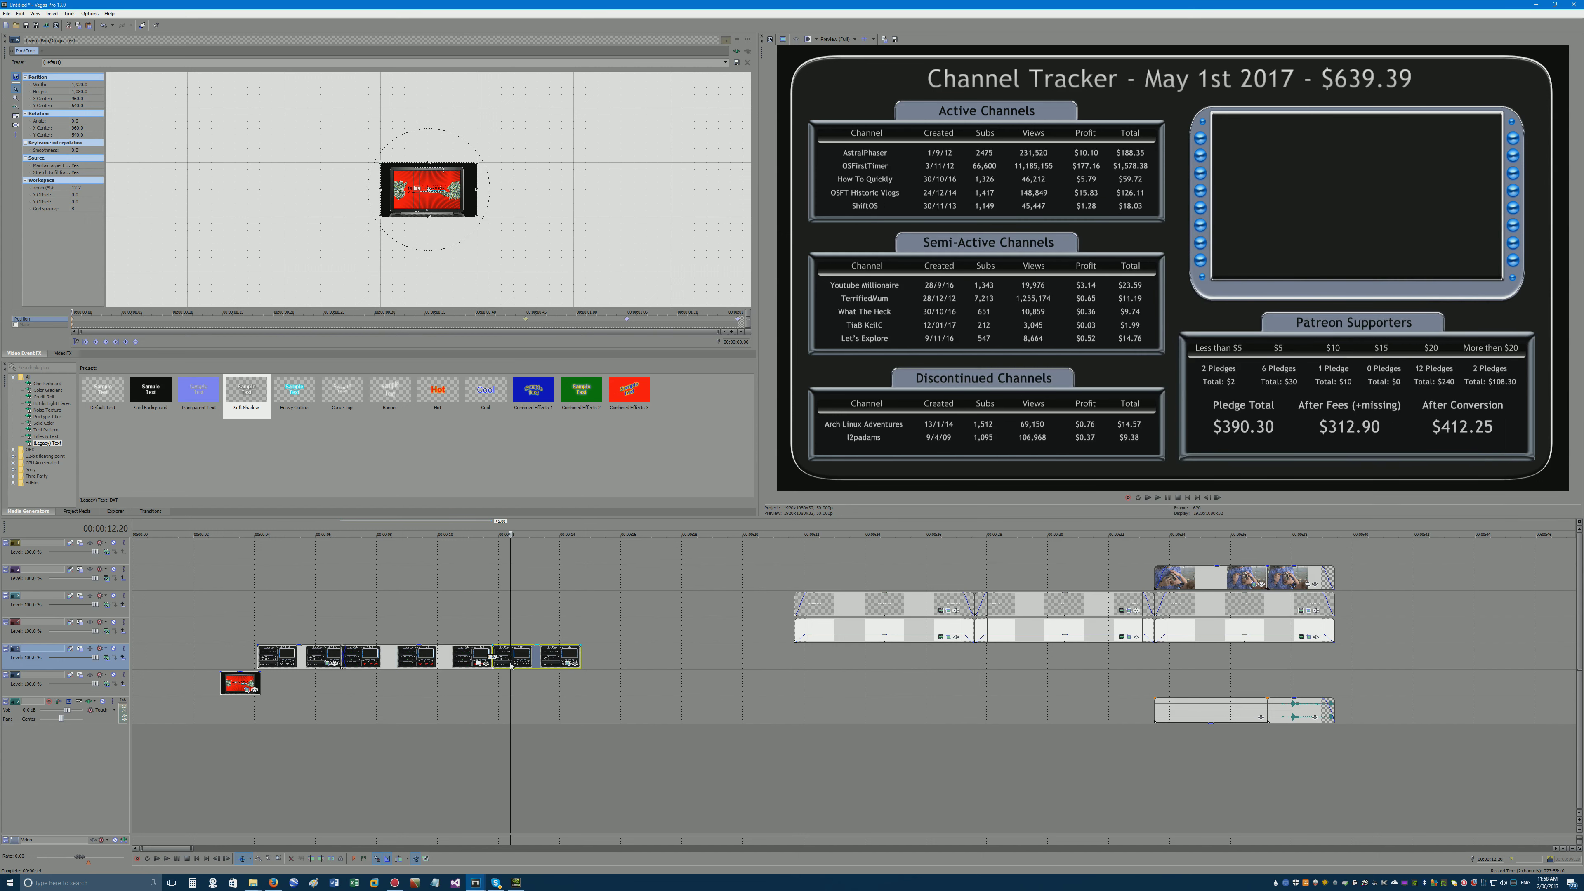
Play the short overlap between the May 1st 2017 tracker event and the June 1st 2017 growth tracker event.
click(349, 611)
scroll(349, 611, up, 10)
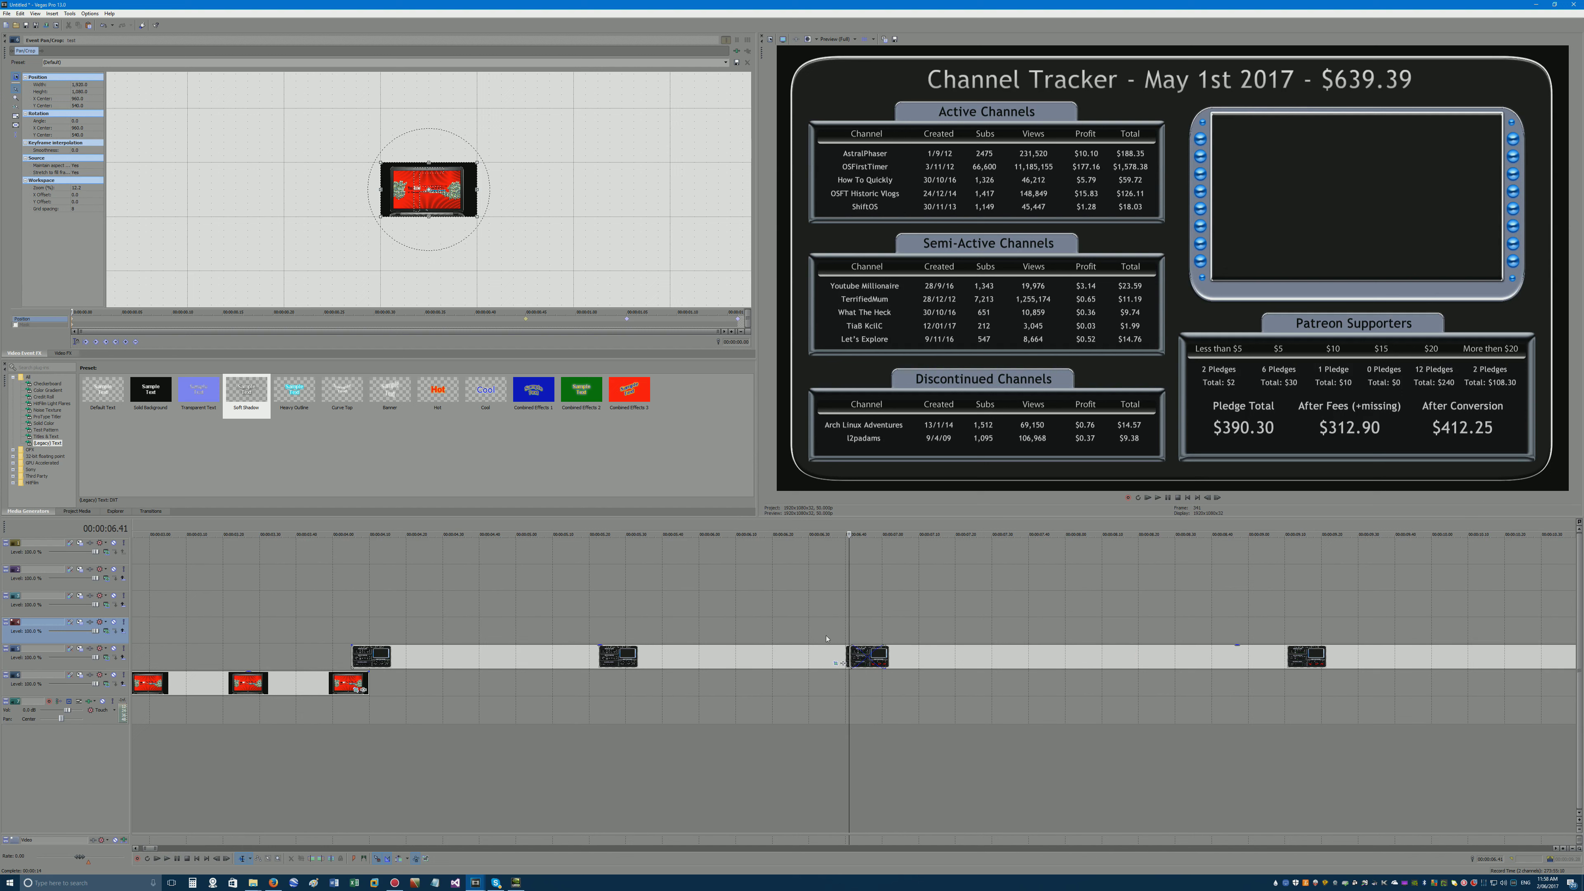
click(795, 643)
key(space)
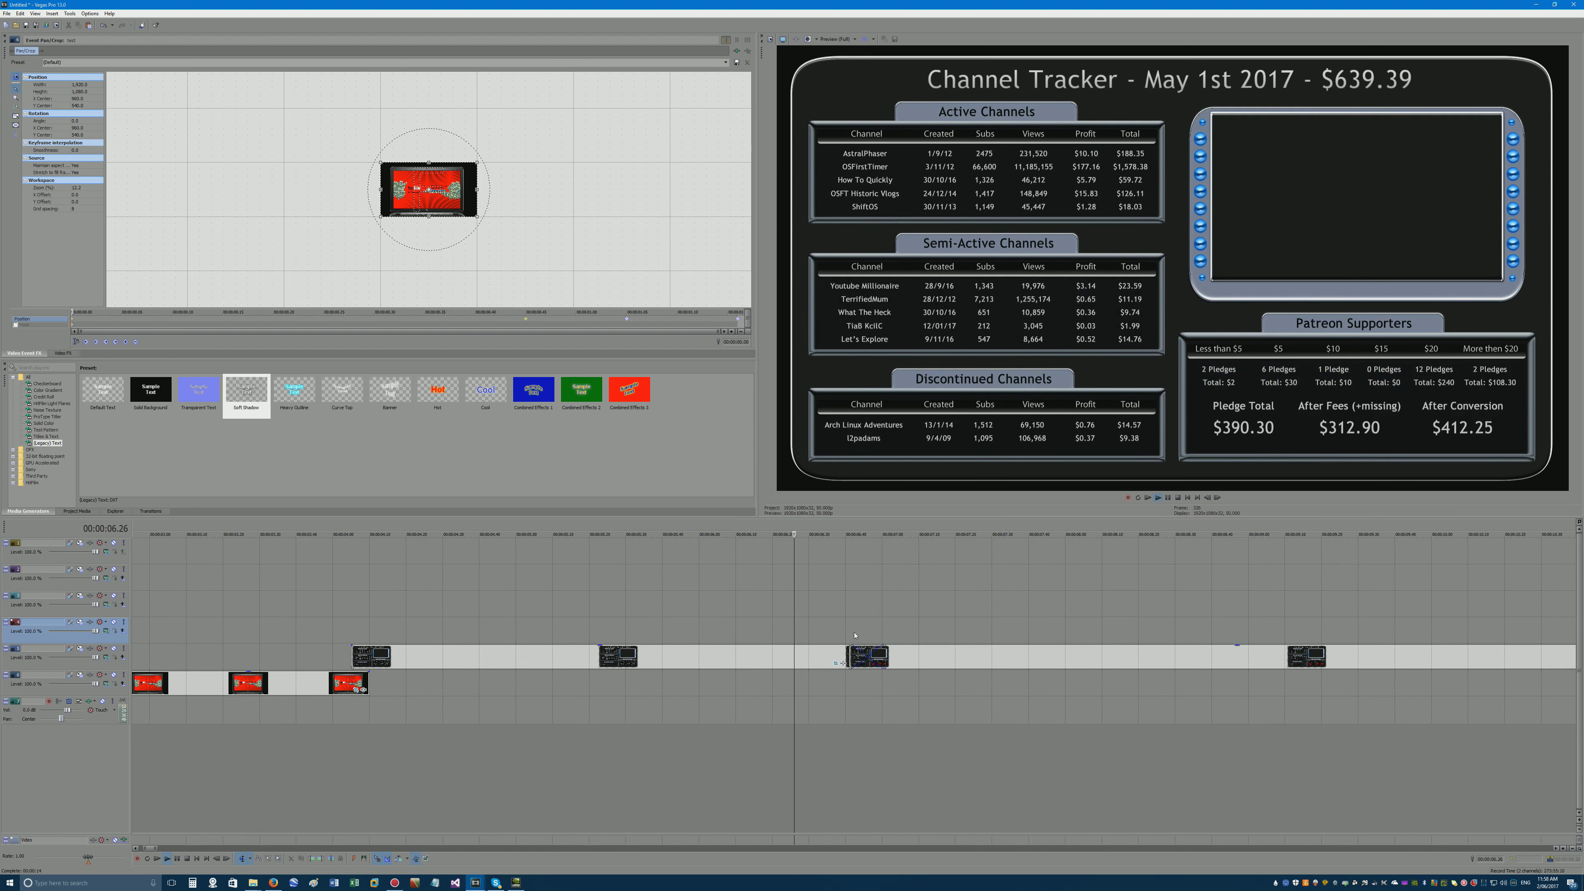
key(space)
key(space)
Apply the Spin preset of the 3D Blinds transition to the overlap between the May and June tracker events, and play it.
click(151, 511)
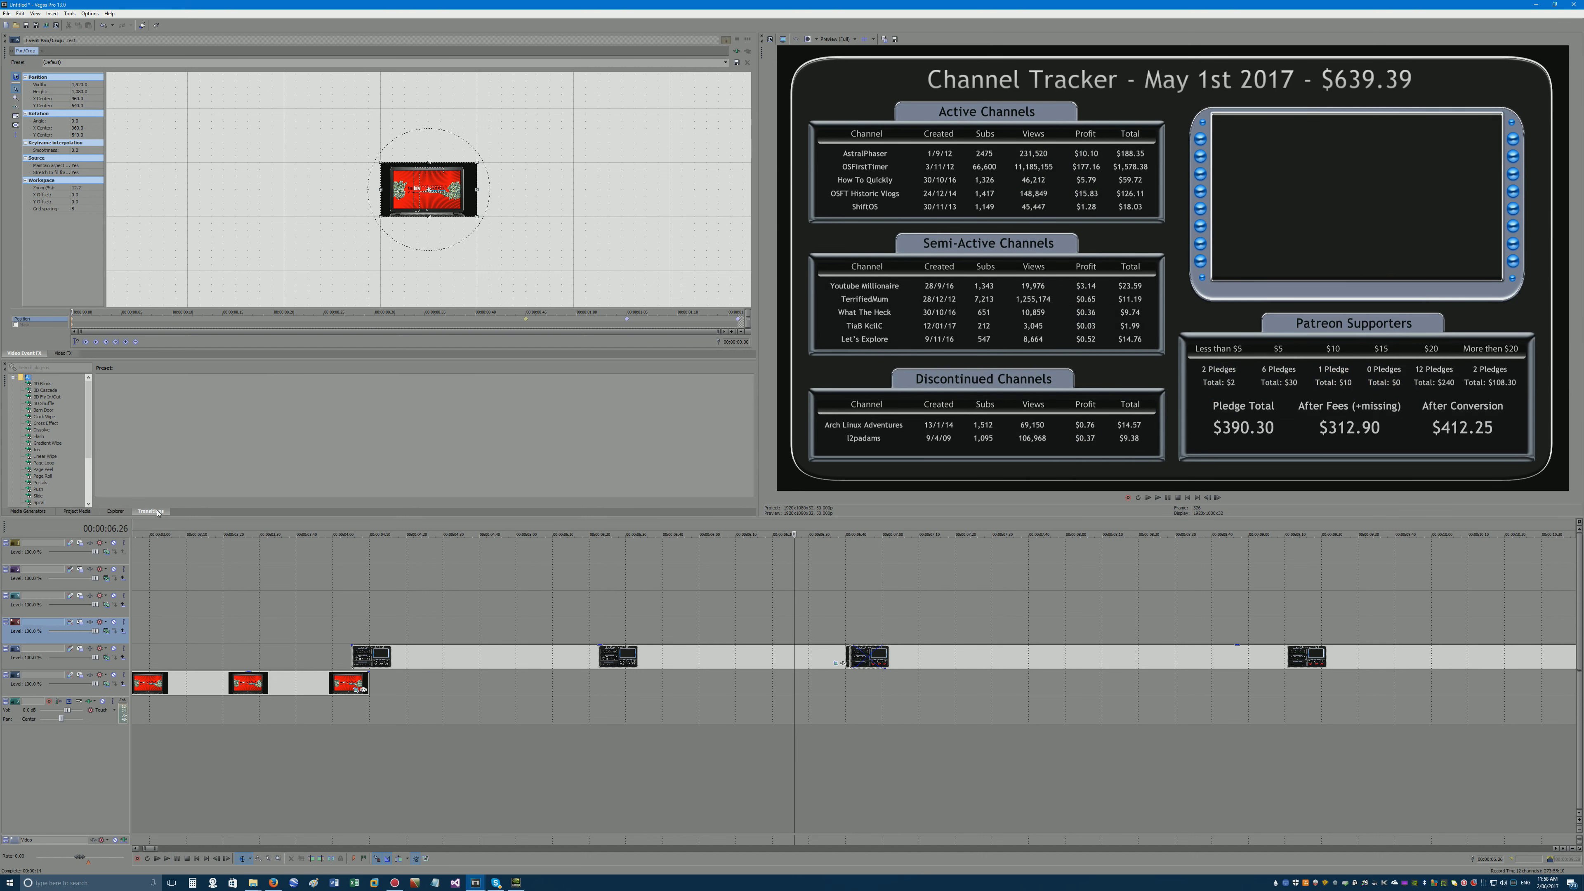
click(36, 383)
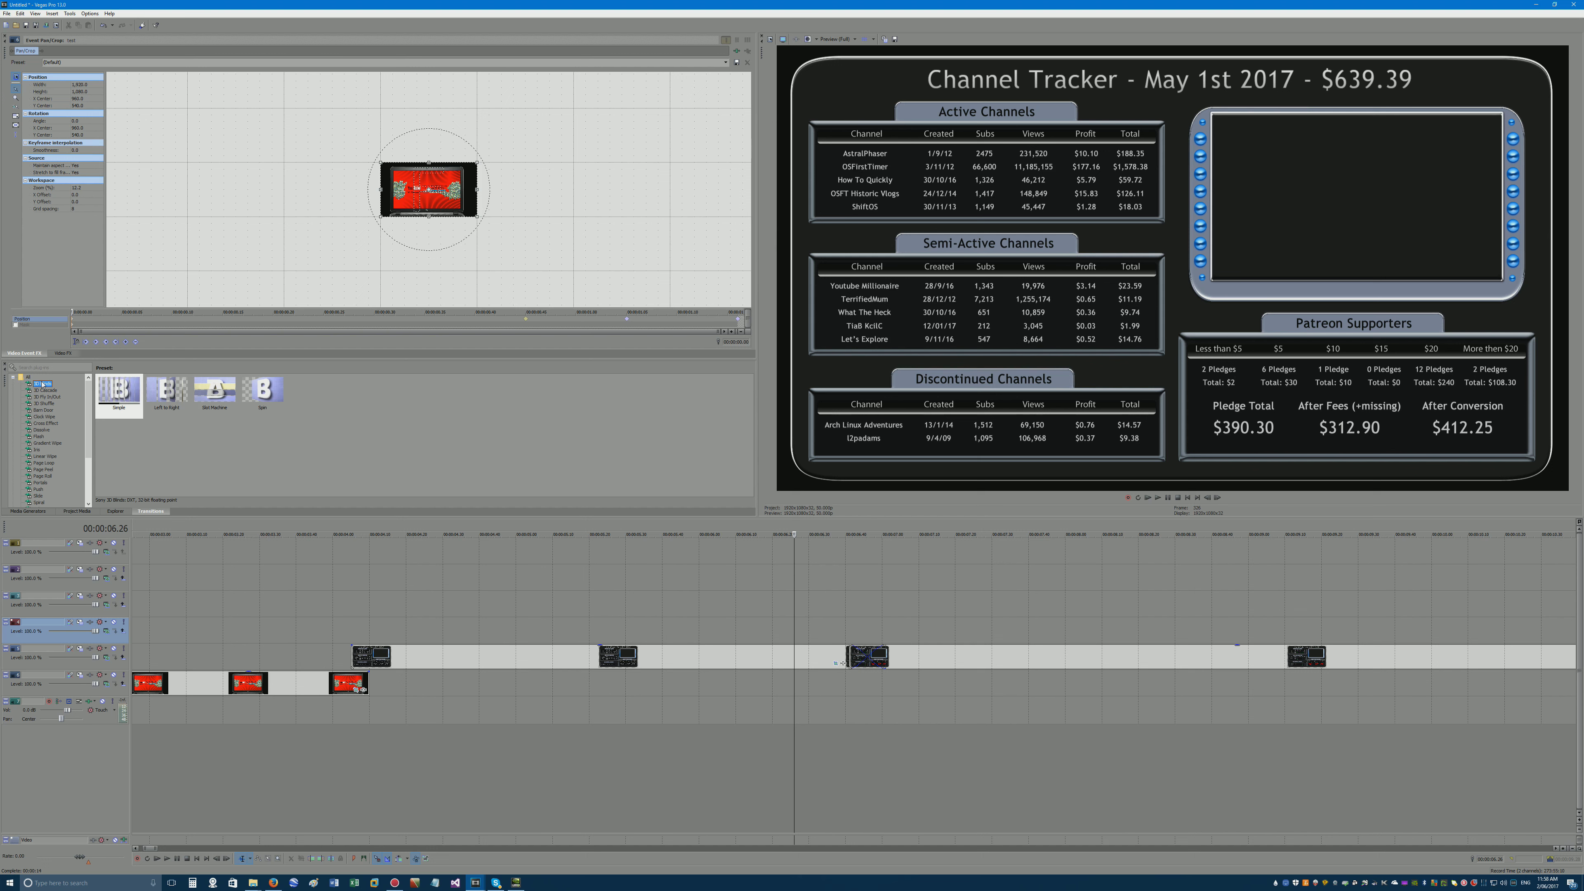
drag(252, 394, 879, 662)
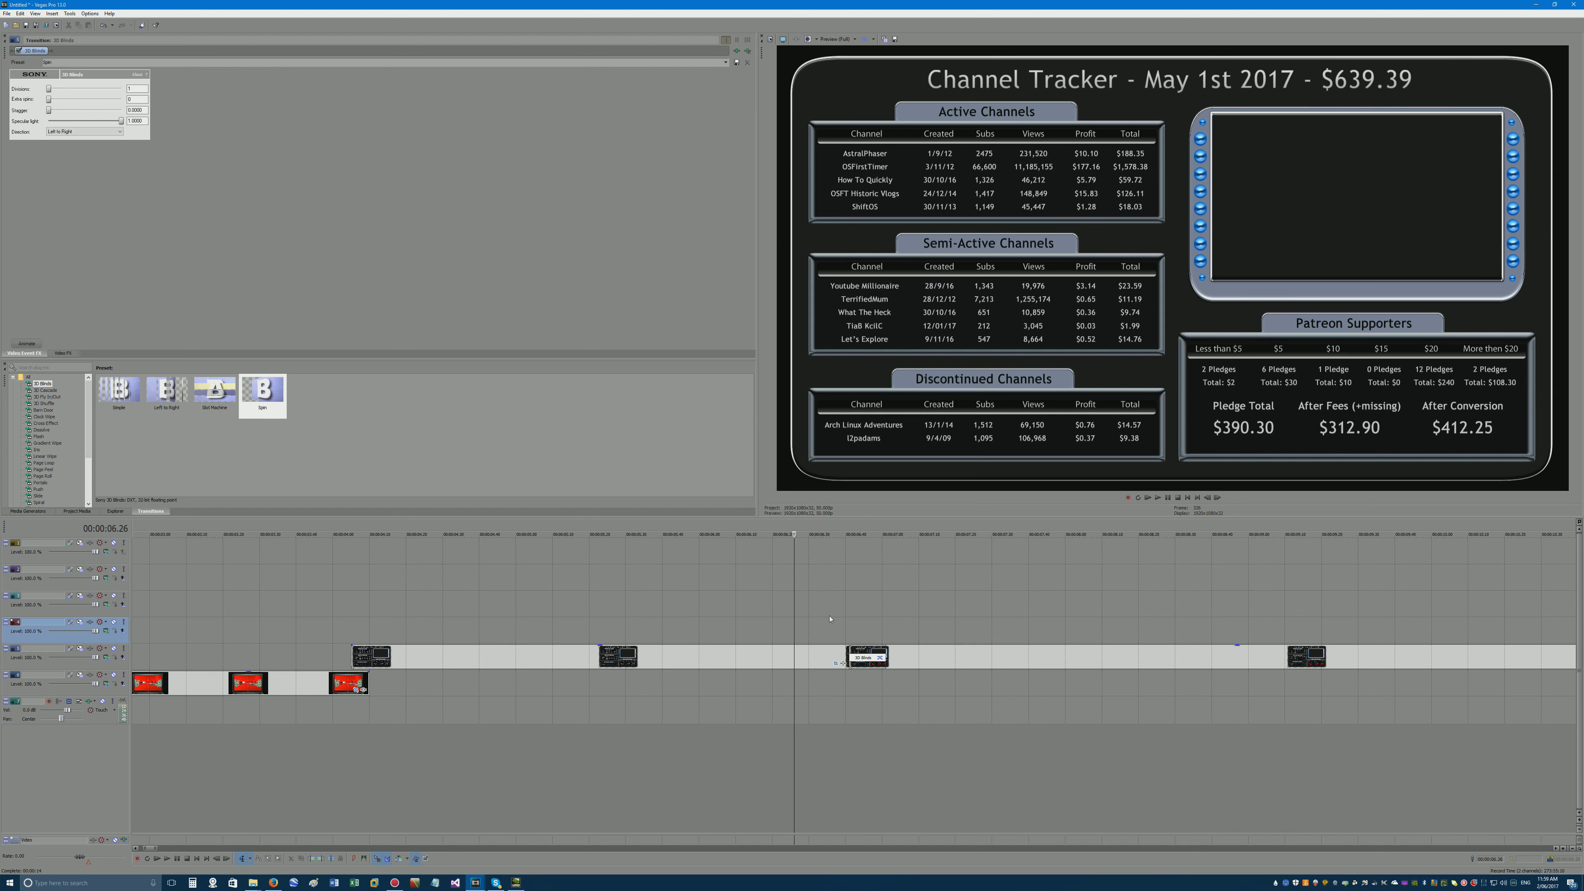
click(829, 616)
key(space)
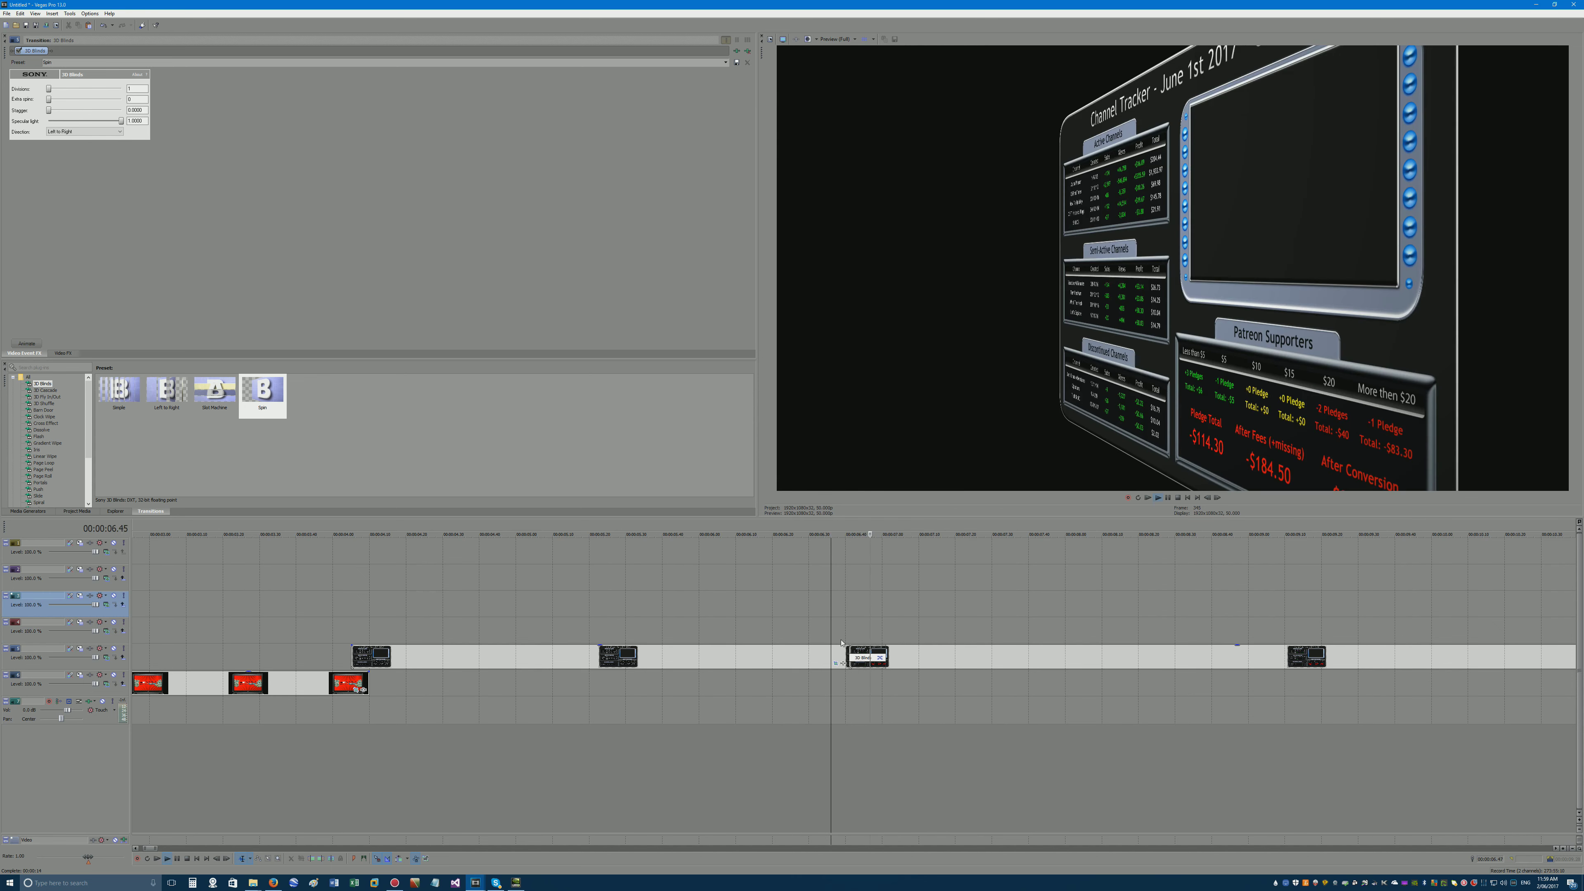
key(space)
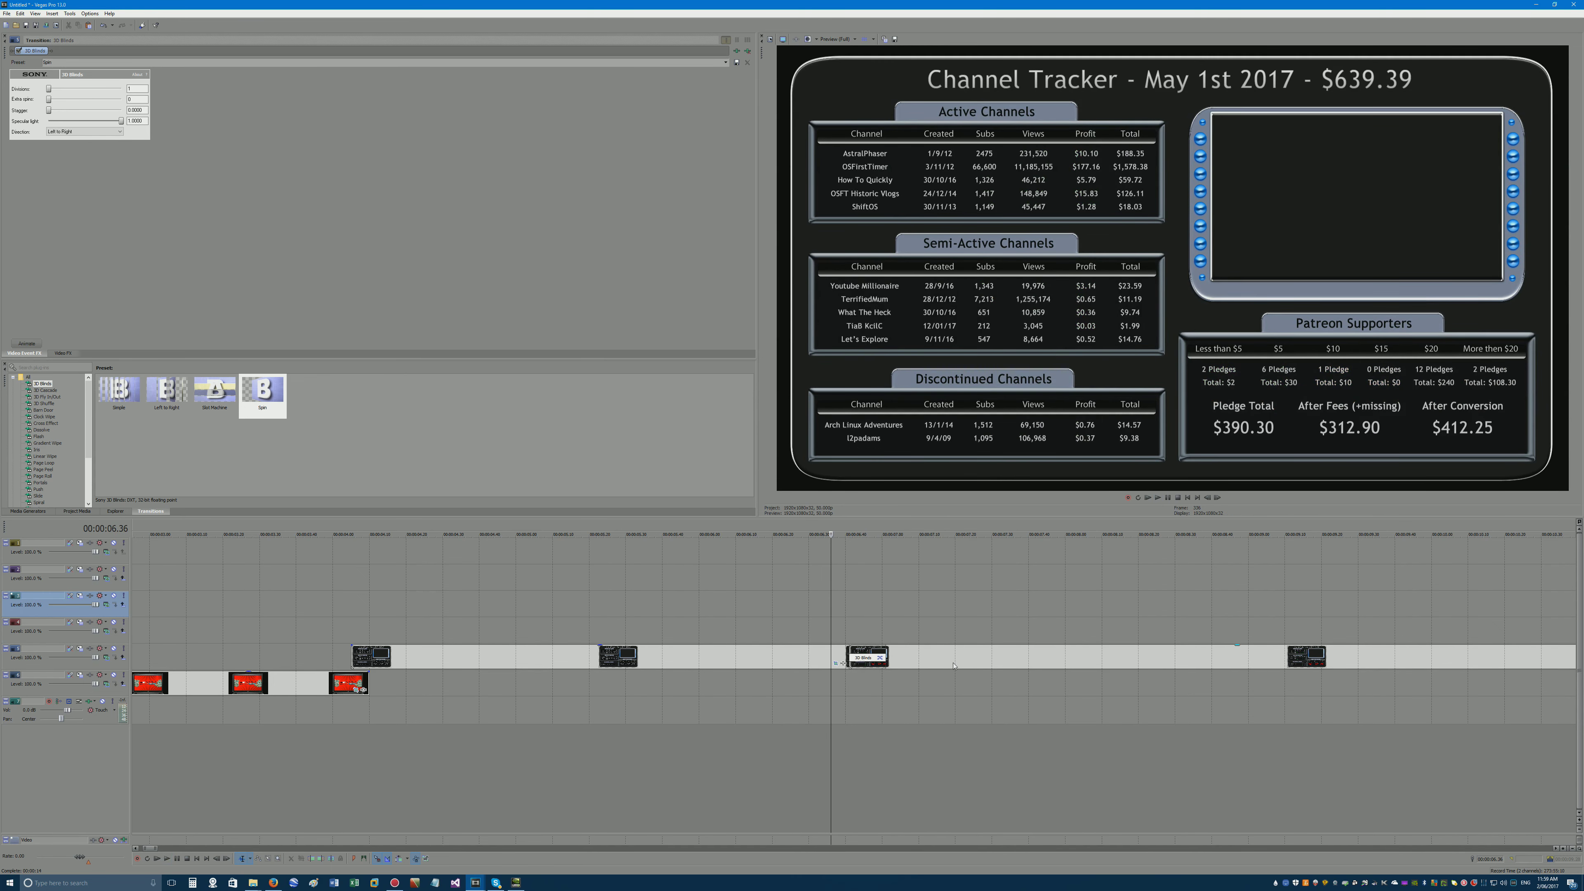
Lengthen the 3D Blinds transition by moving the June growth tracker event earlier, and play the spin several times.
drag(953, 666, 912, 665)
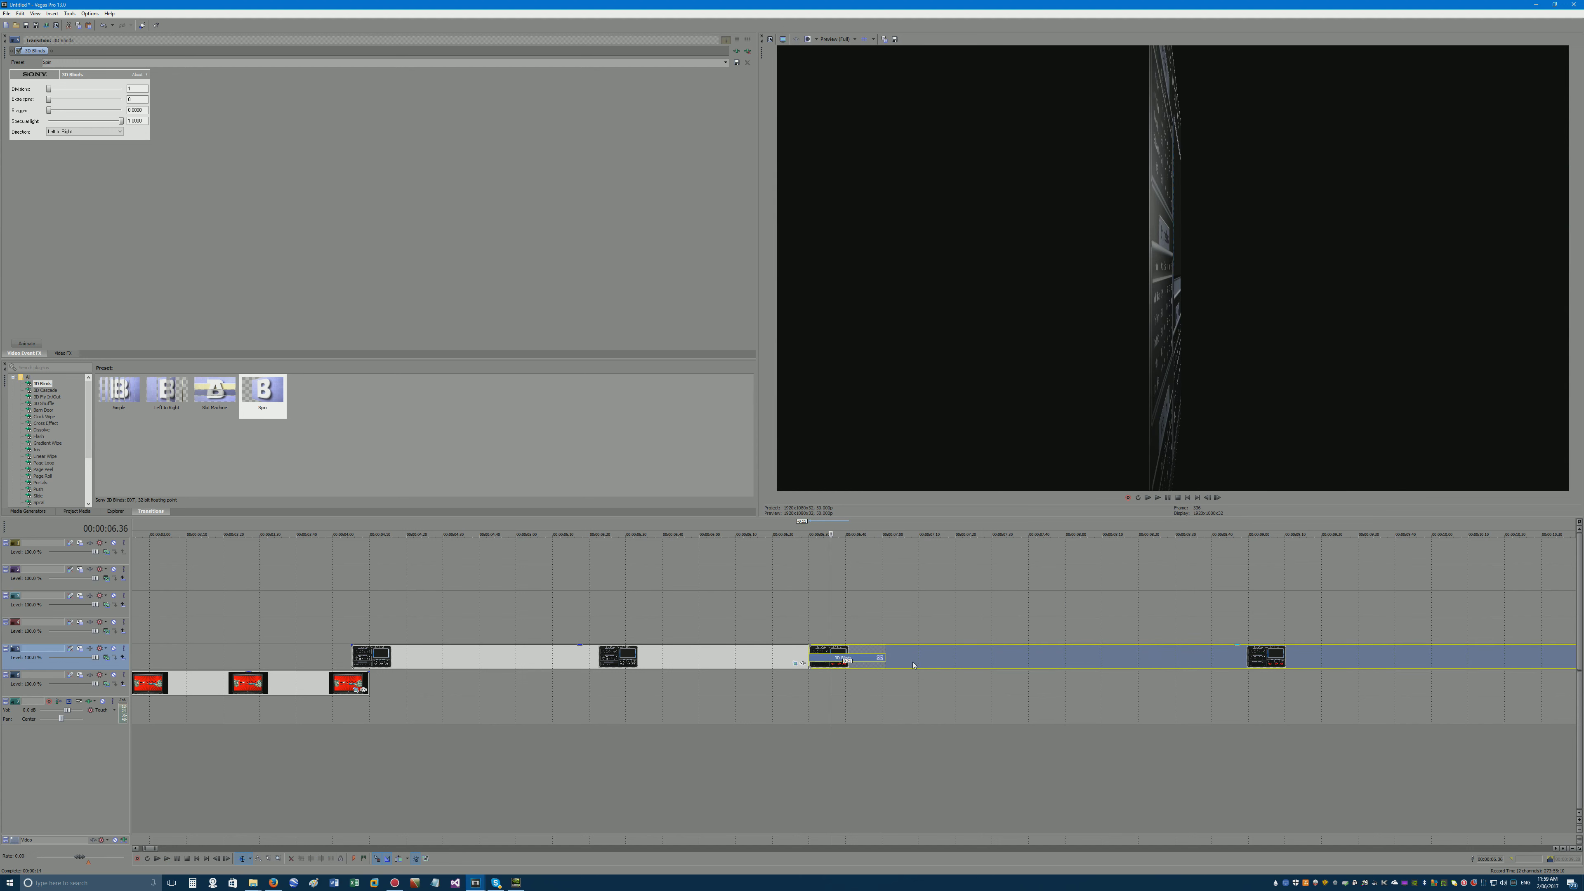
click(757, 622)
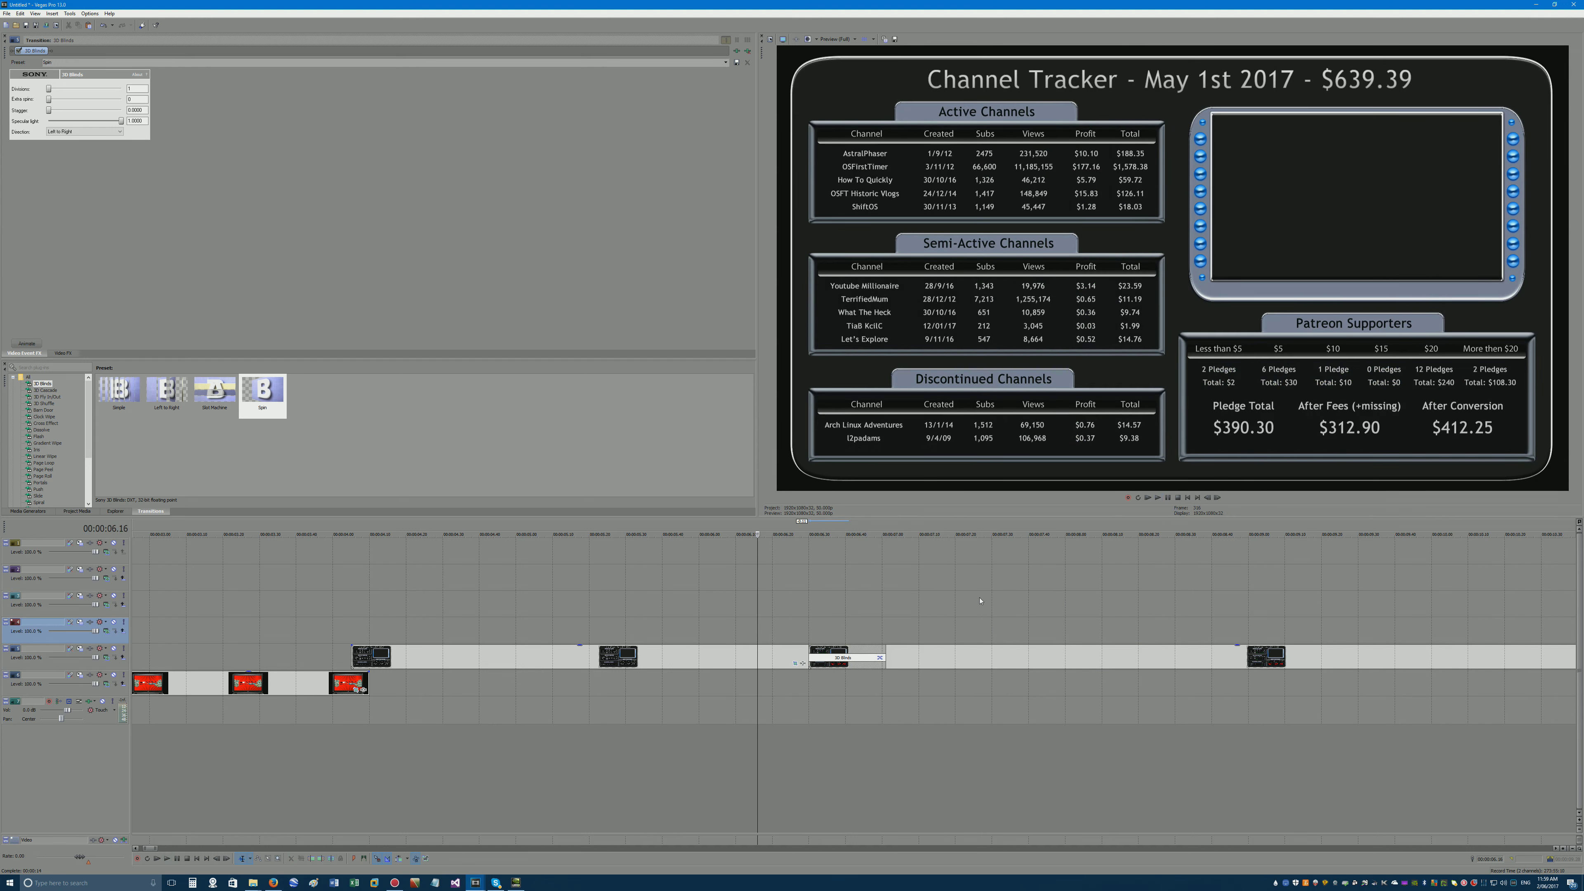
key(space)
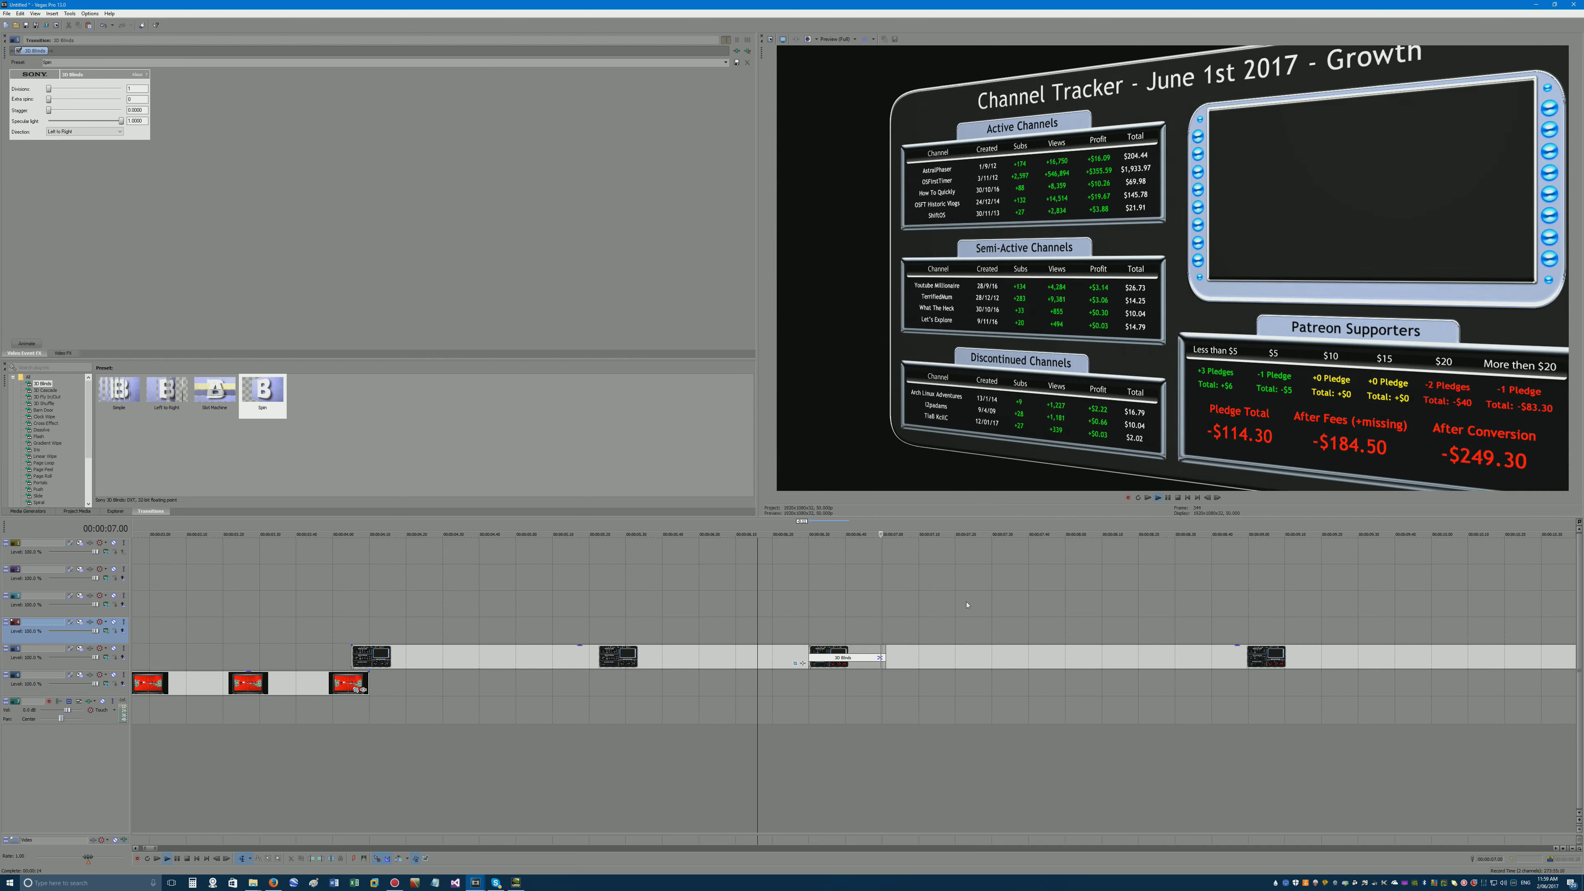
key(space)
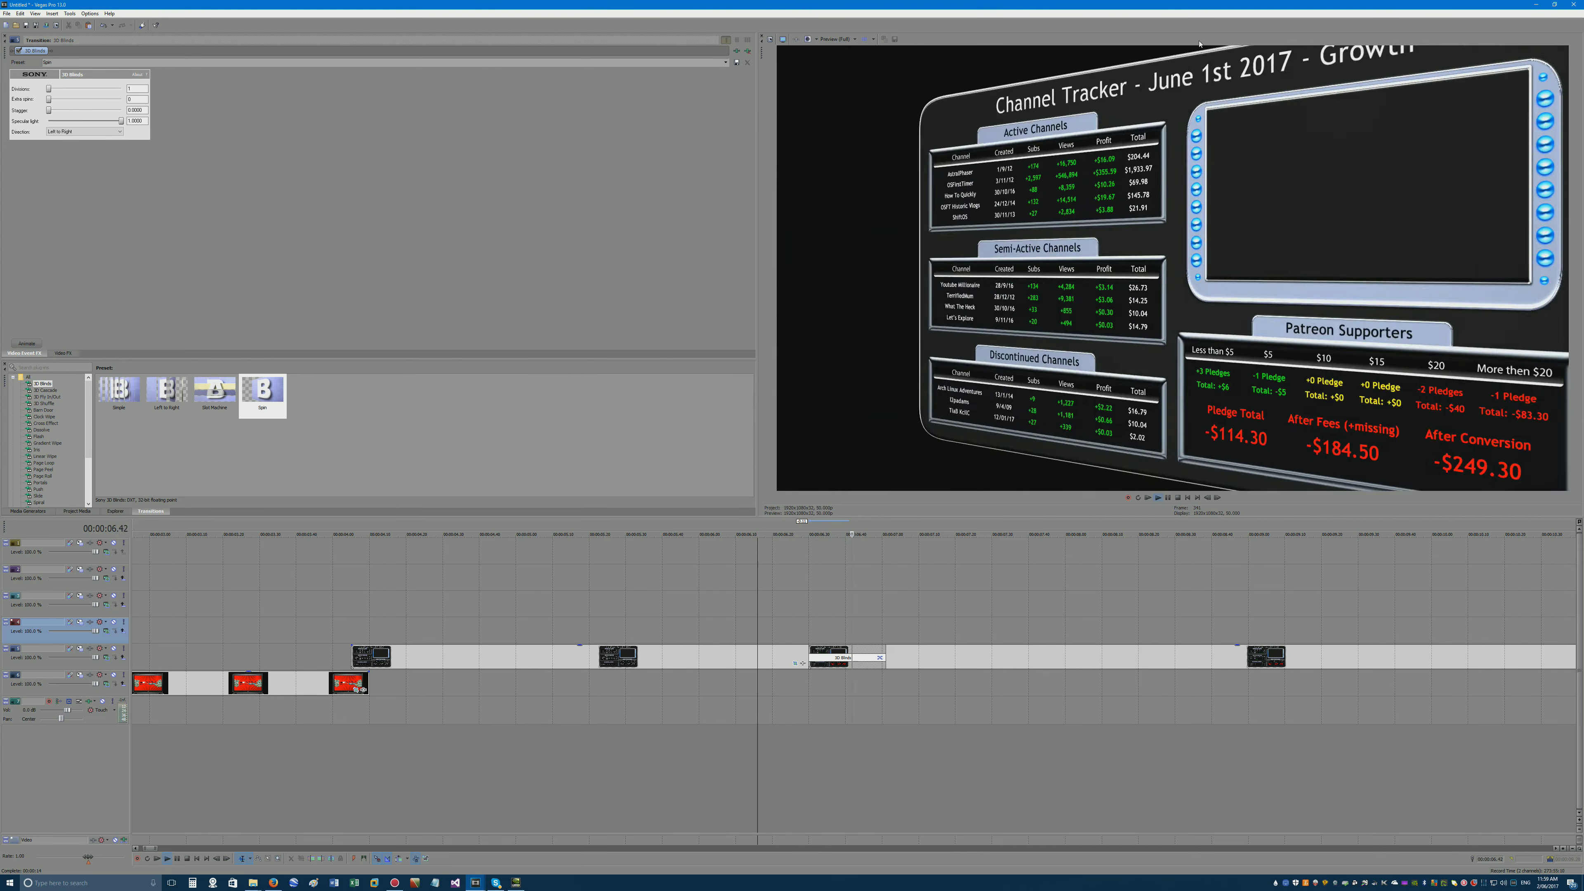
key(space)
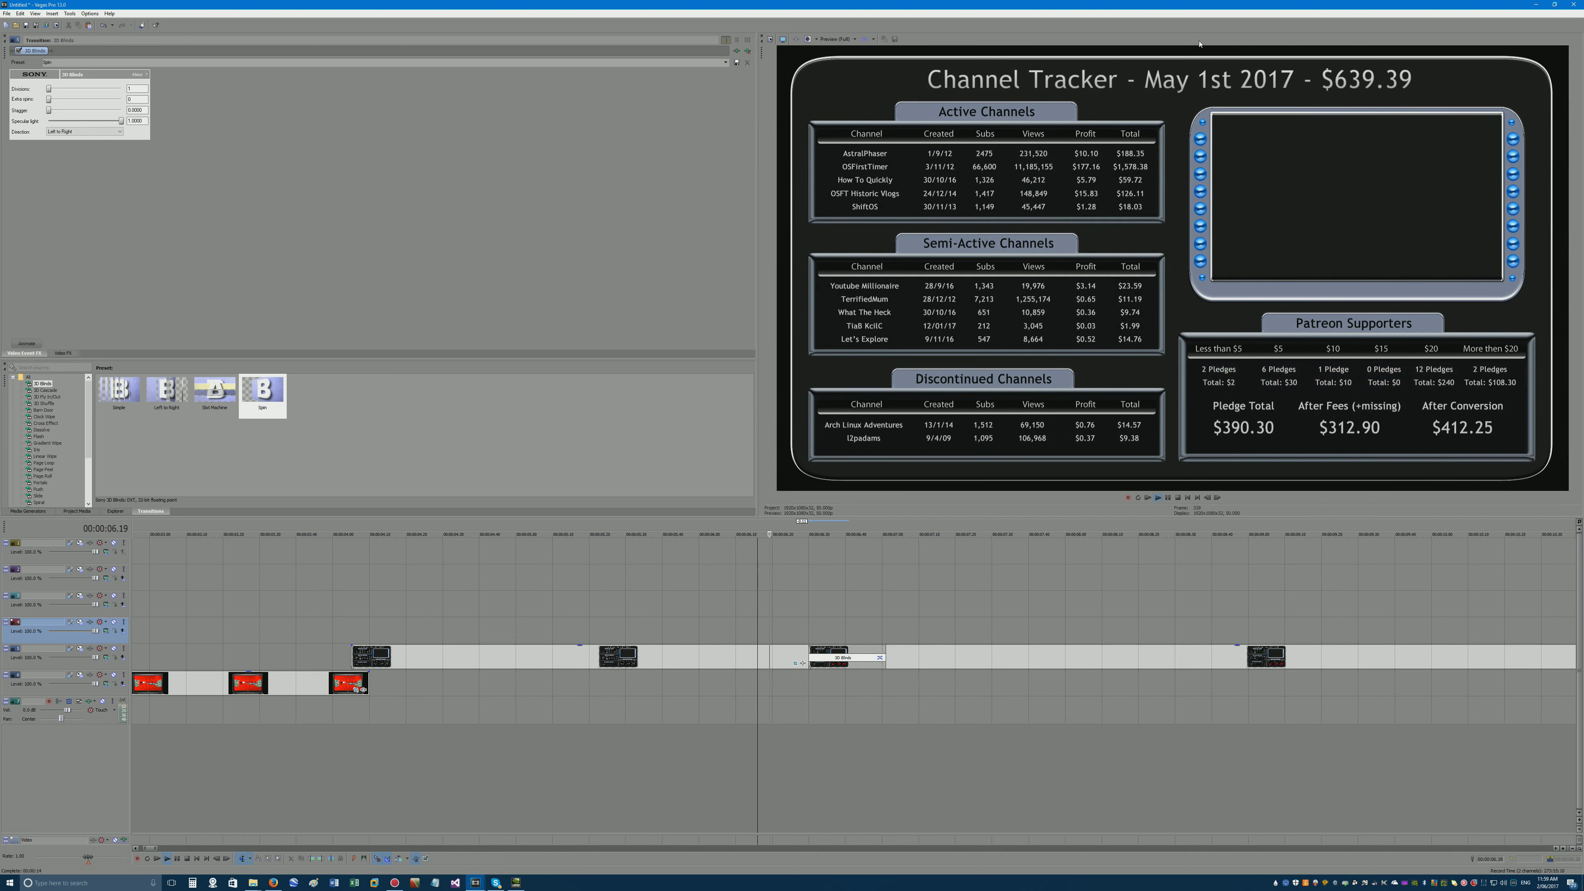
key(space)
key(space)
key(space)
Switch to the finished episode project and select the sound effect beneath its late 3D Blinds tracker transition for copying.
click(475, 882)
click(430, 842)
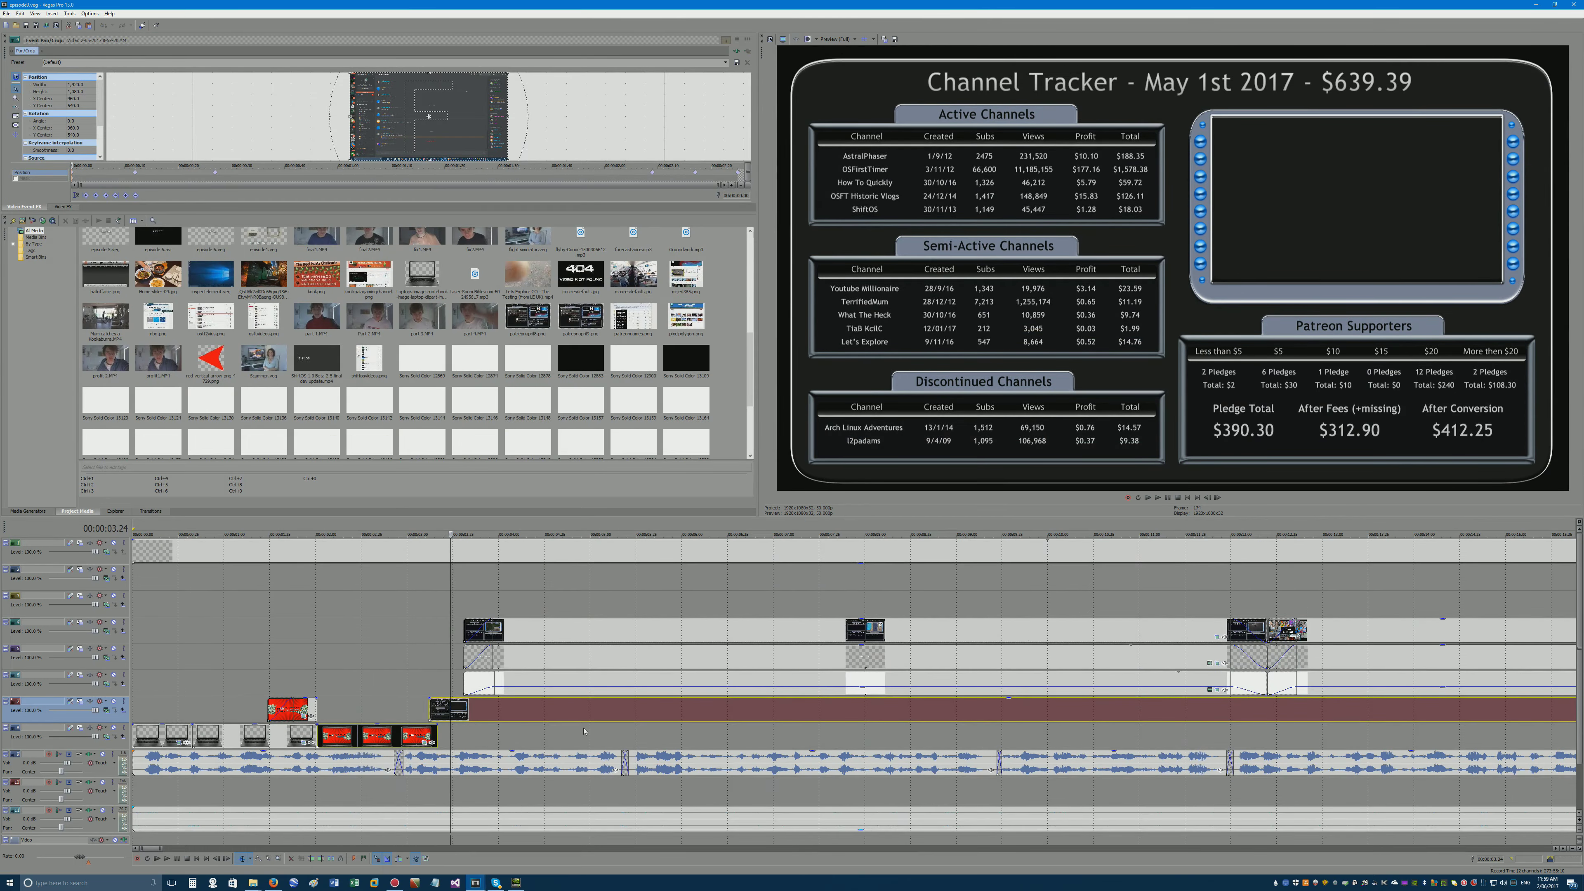
key(grave)
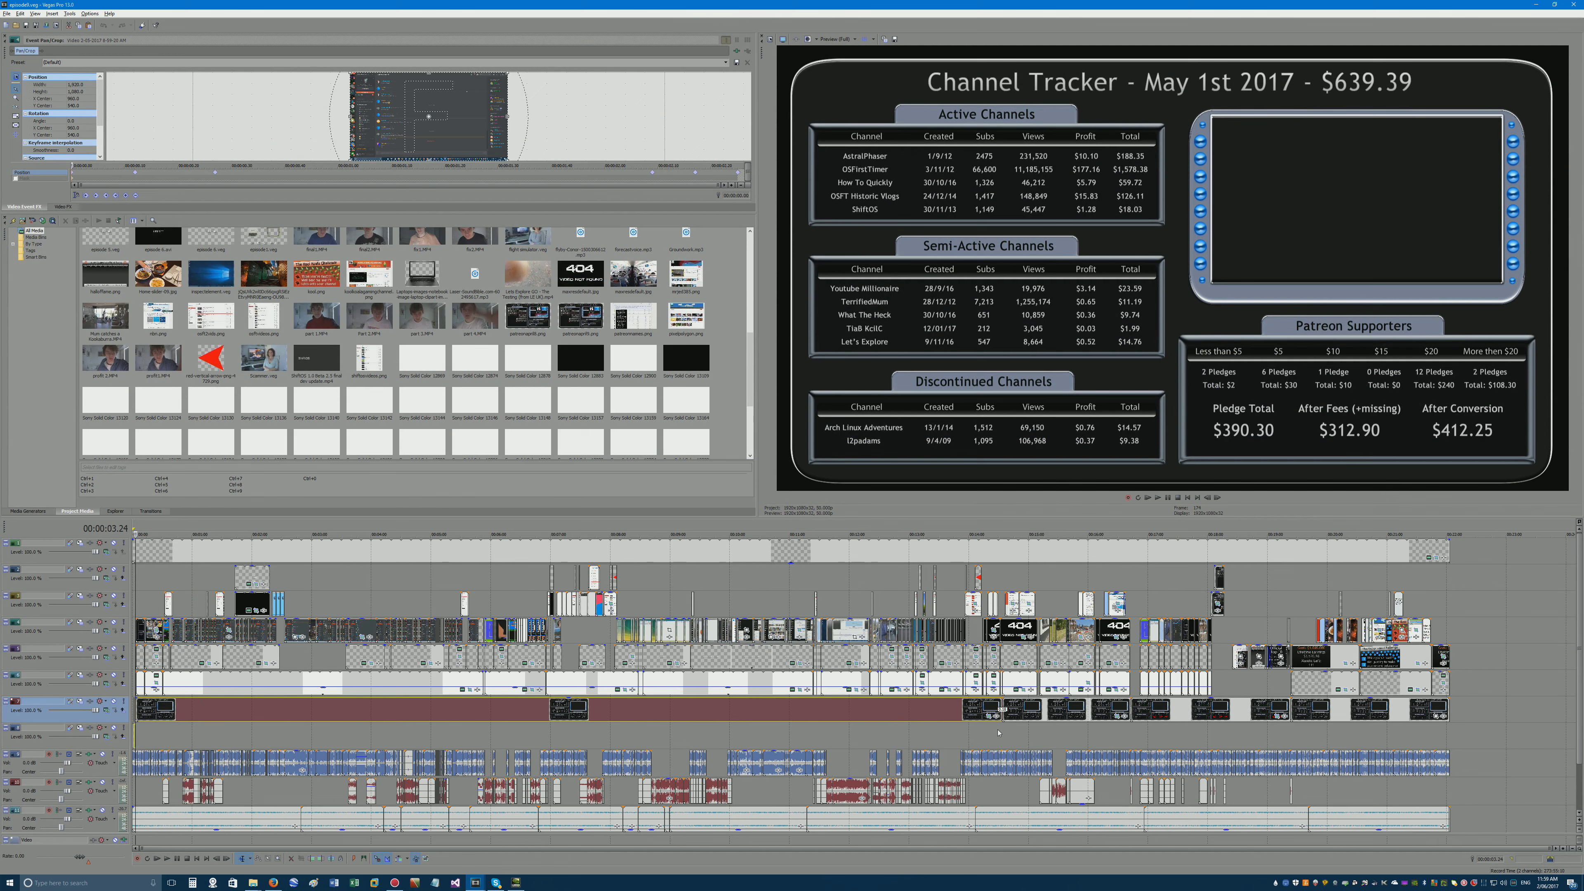
click(997, 731)
scroll(997, 732, up, 4)
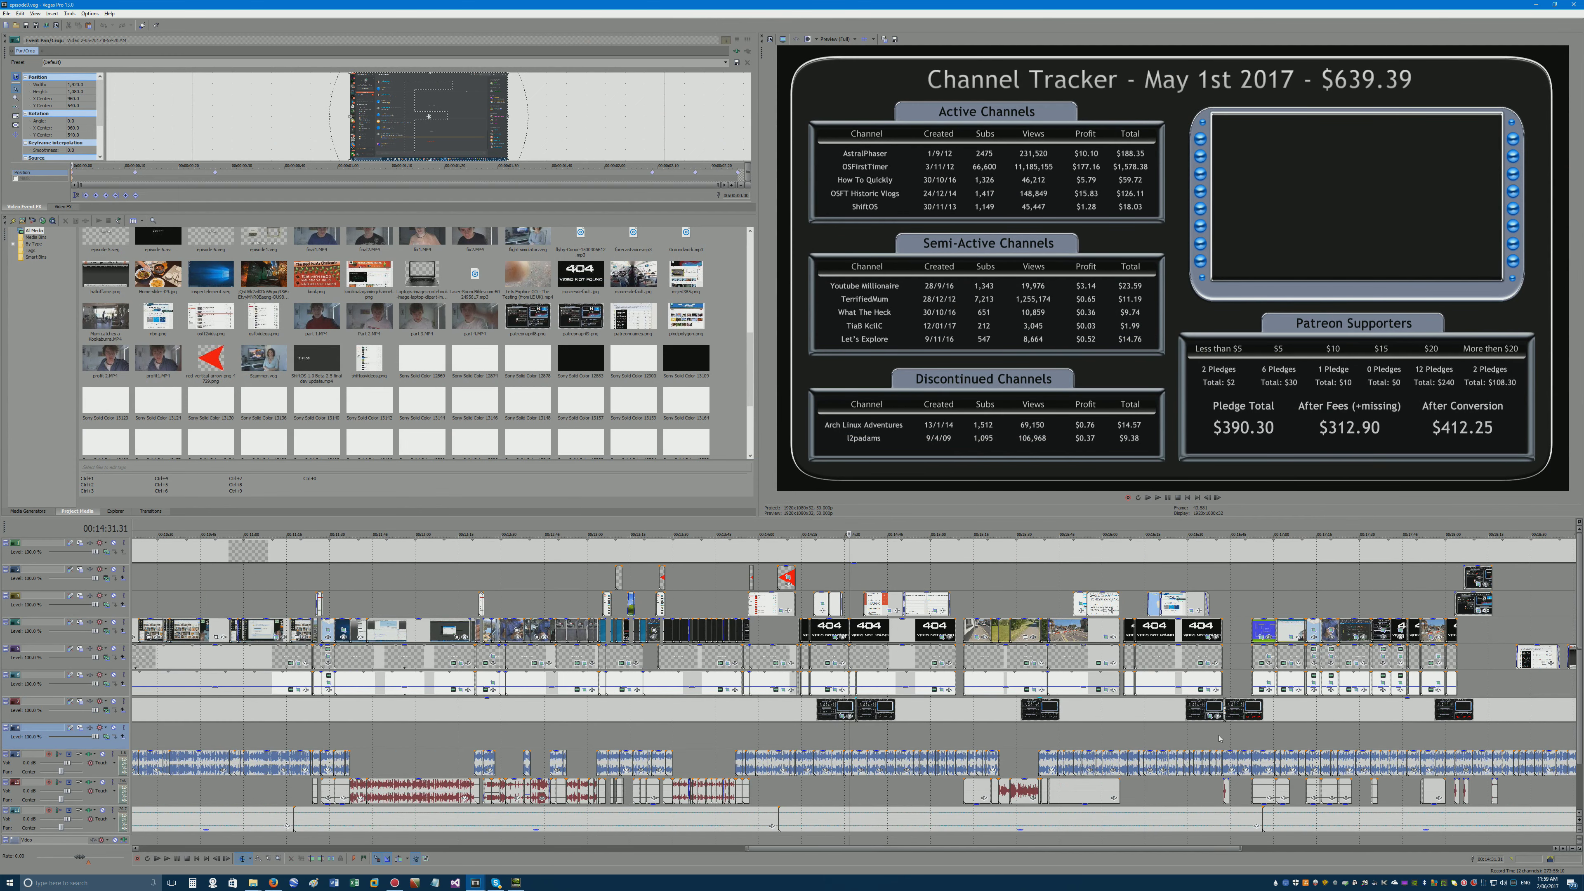
click(1349, 736)
scroll(1217, 735, up, 5)
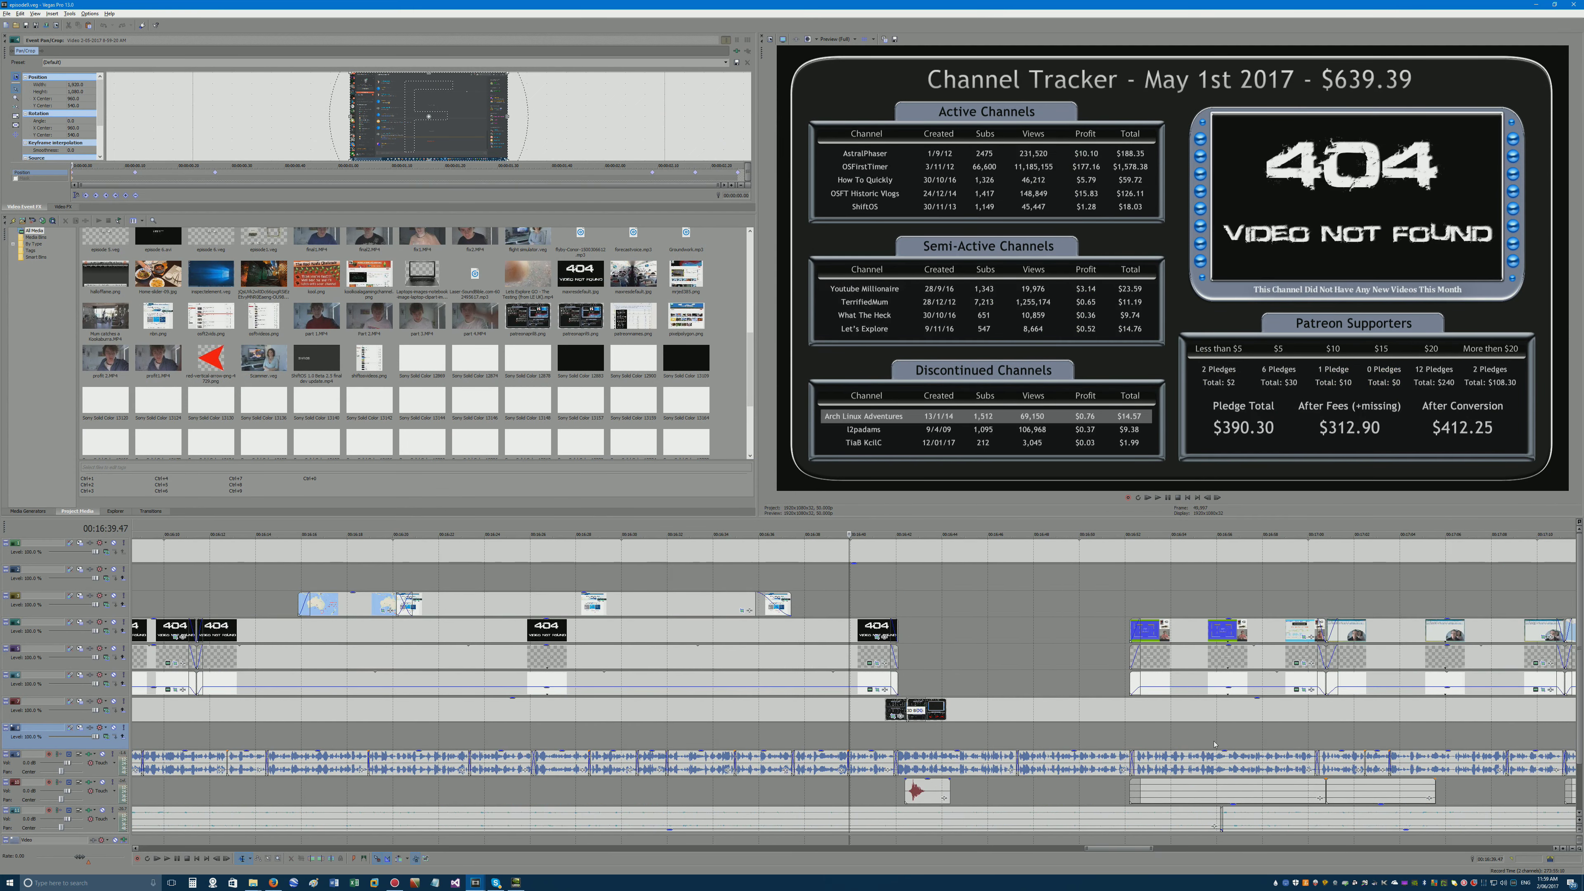
click(913, 791)
scroll(904, 791, up, 3)
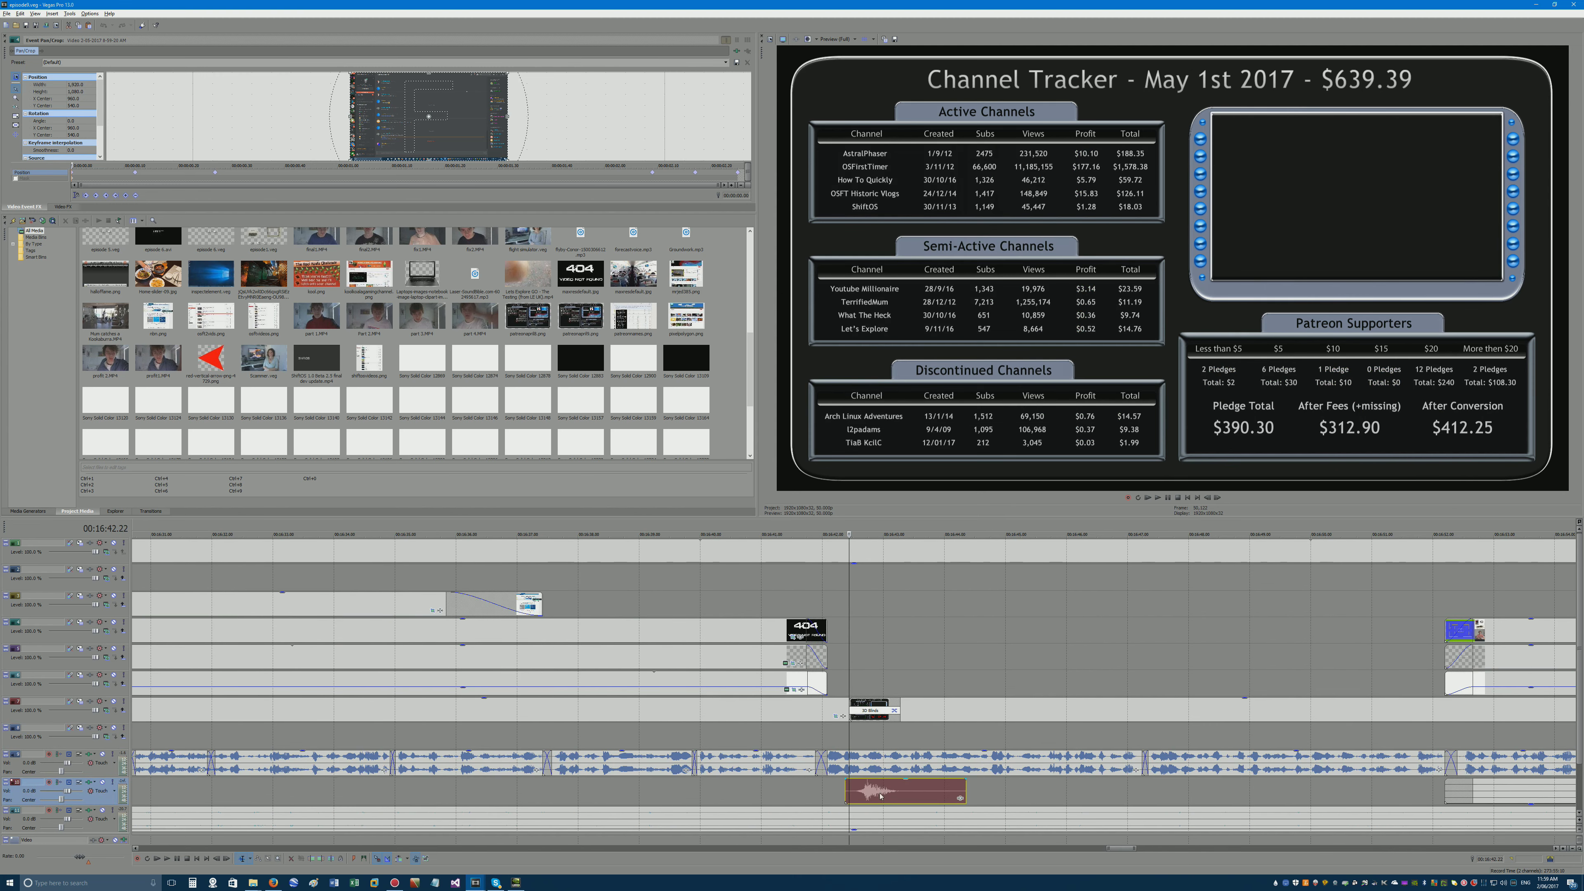
Paste the sound effect into the untitled project's audio track, align it with the 3D Blinds transition and check the timing by playback.
key(alt+Tab)
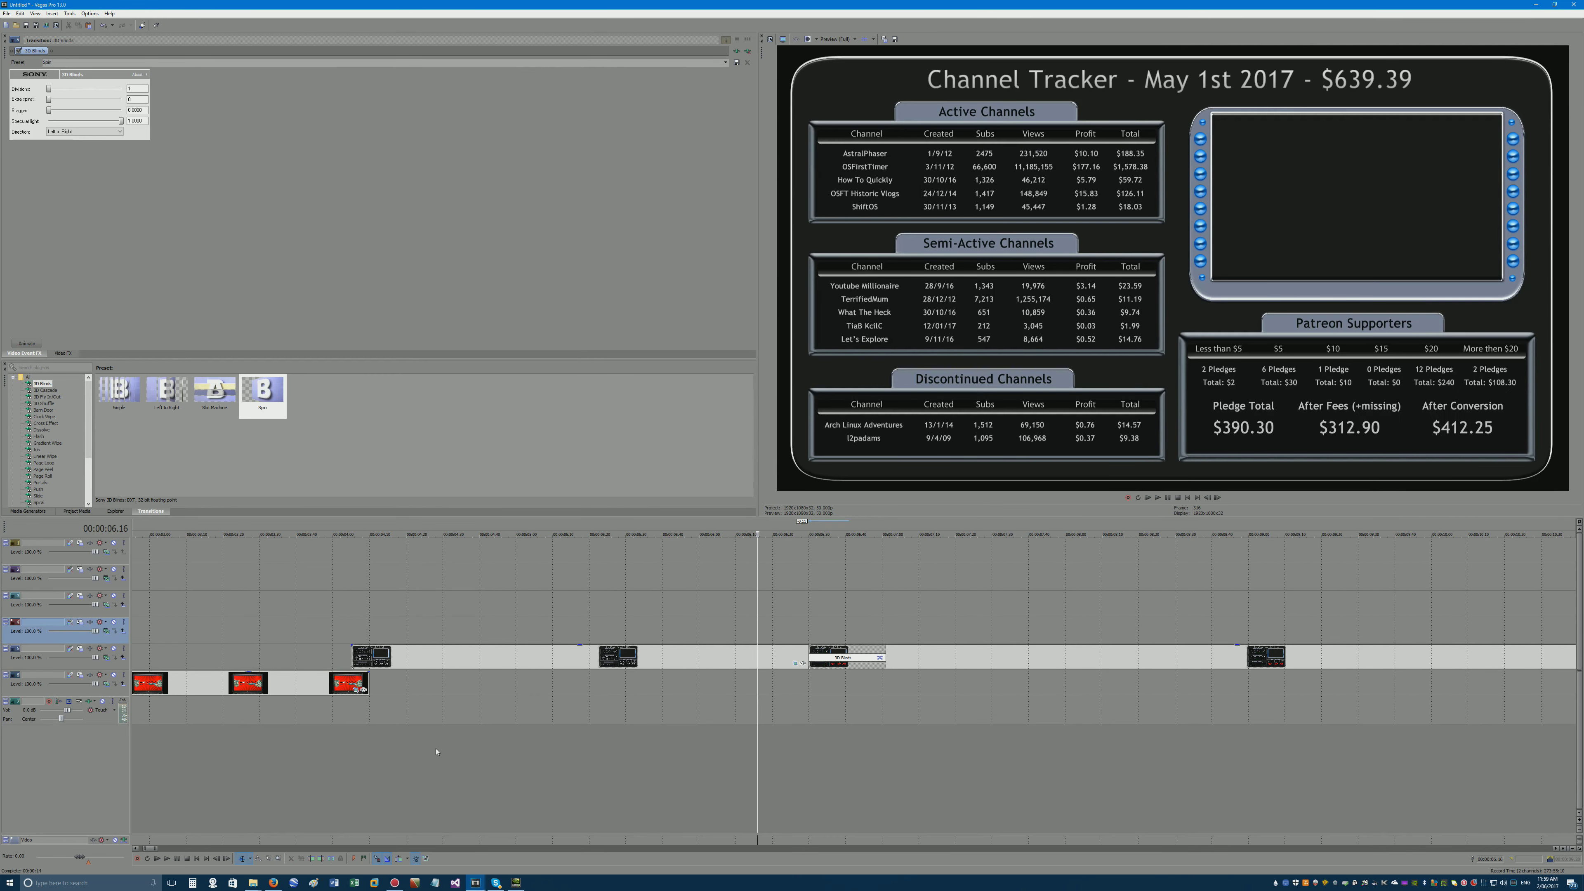
key(ctrl+v)
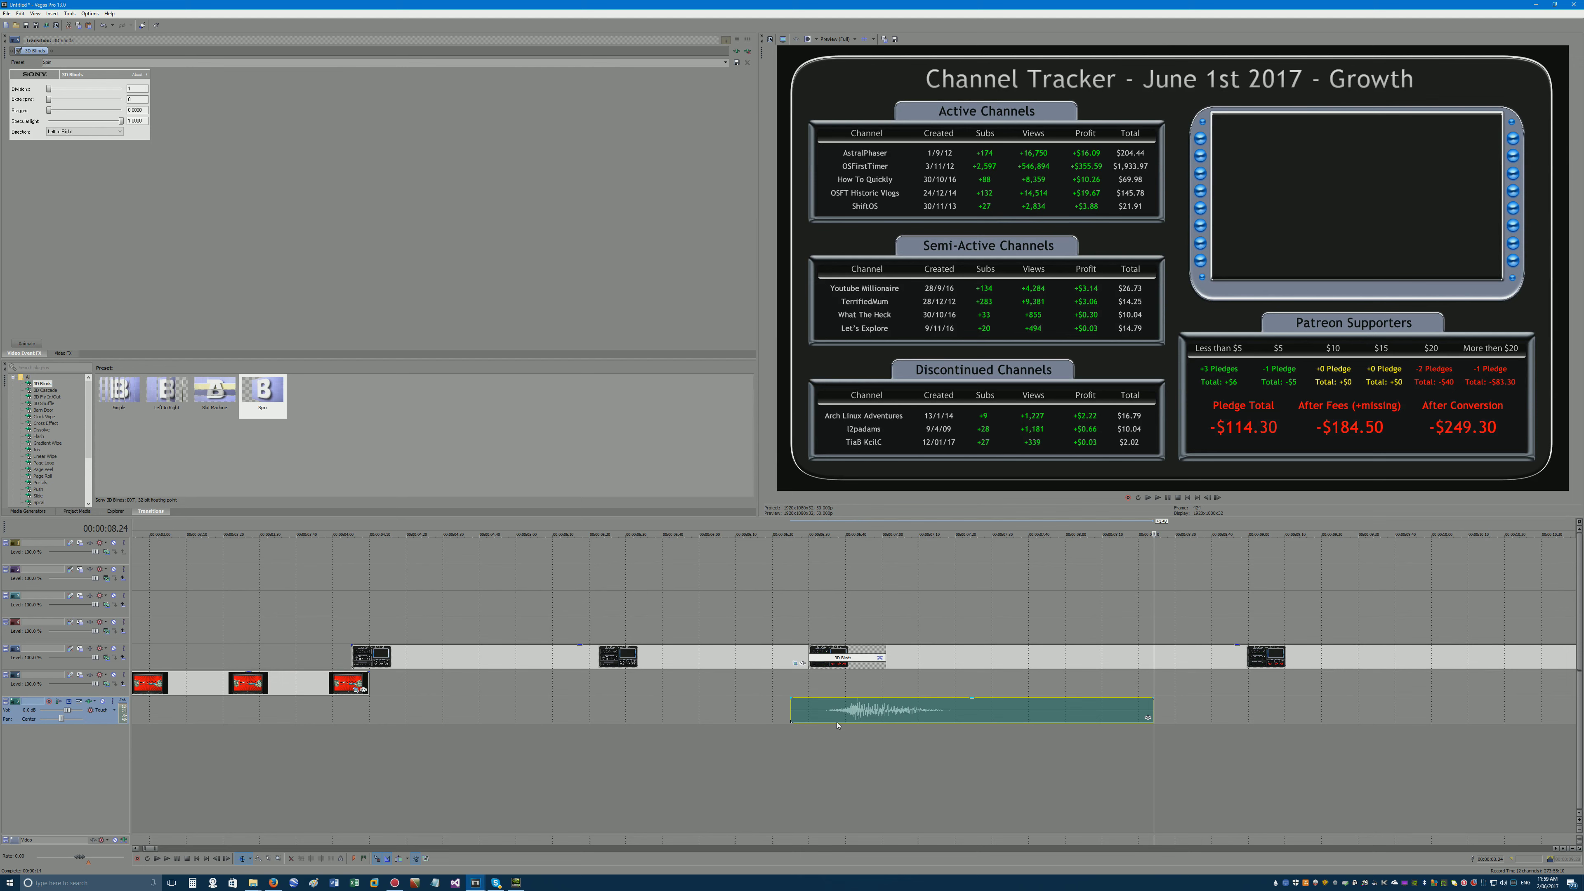
click(747, 590)
key(space)
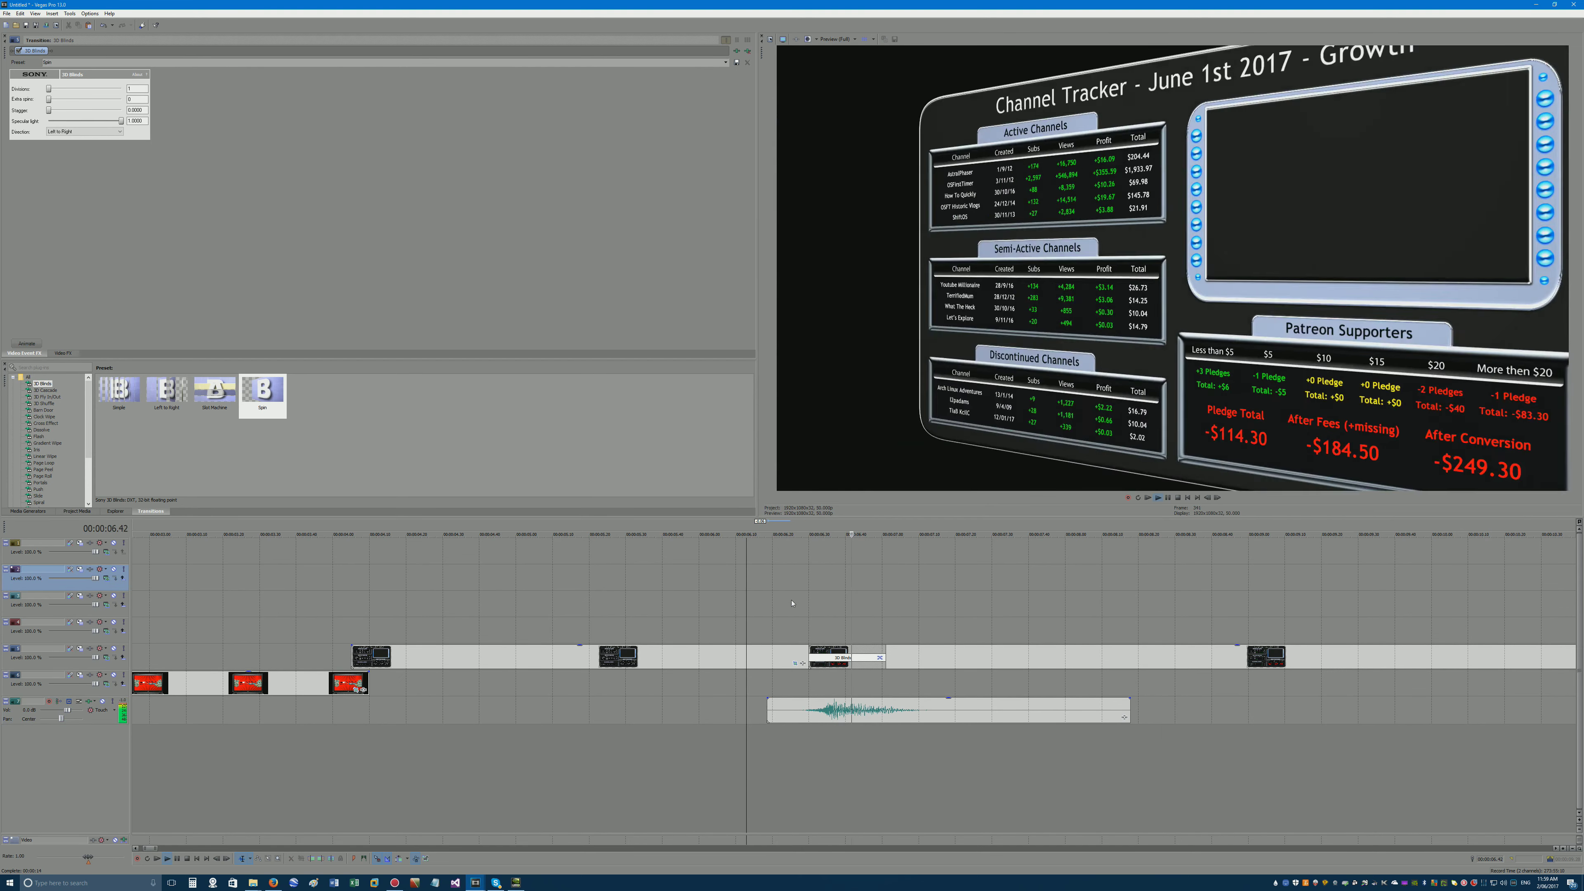
drag(831, 717, 838, 718)
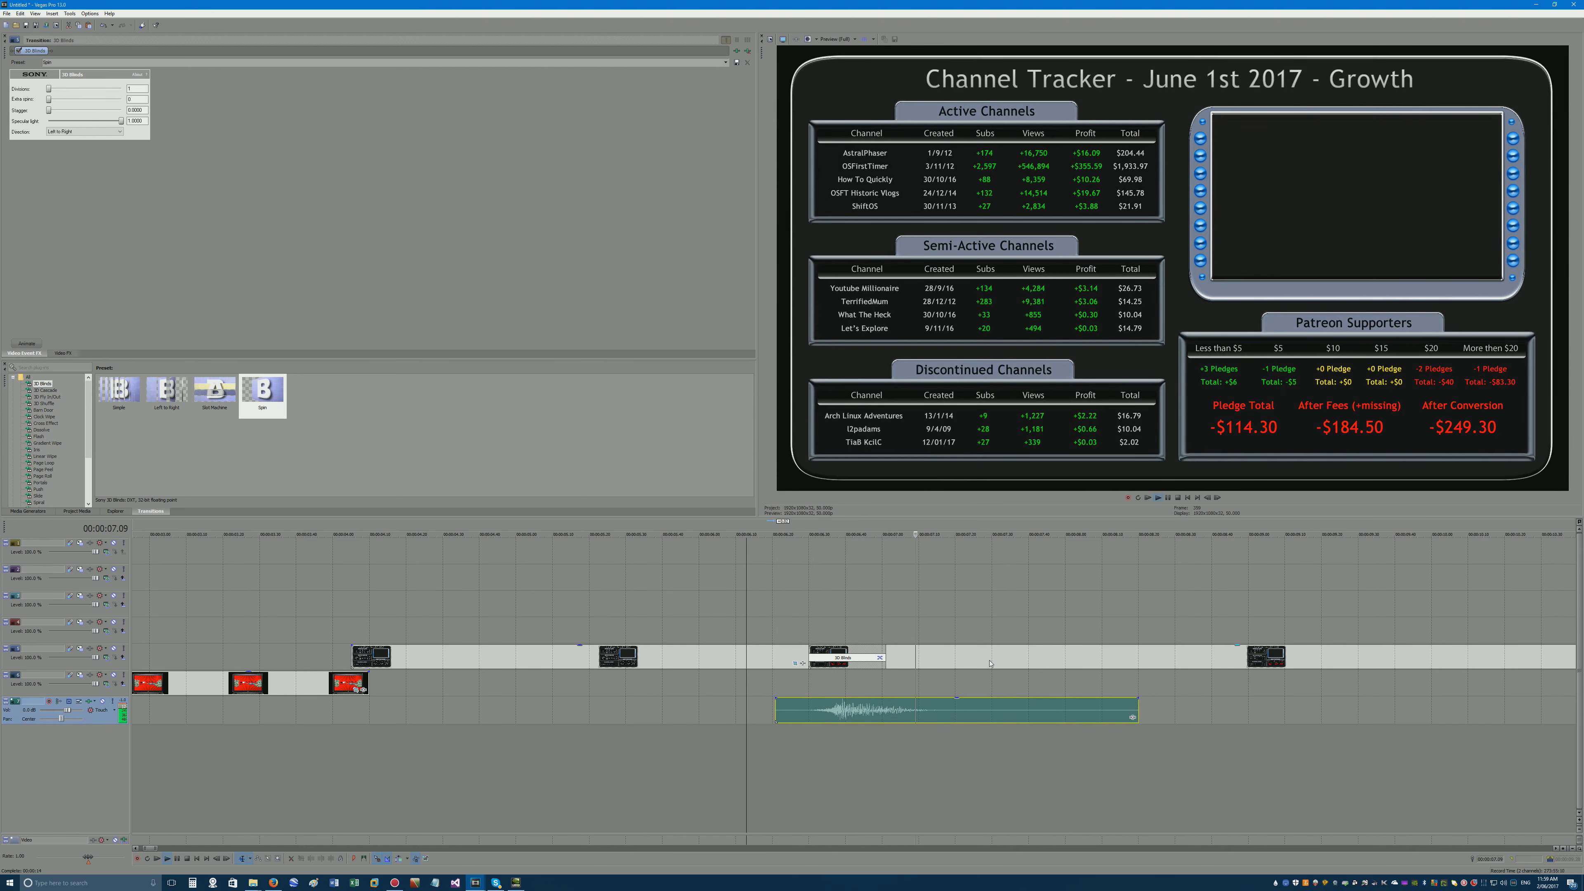
key(space)
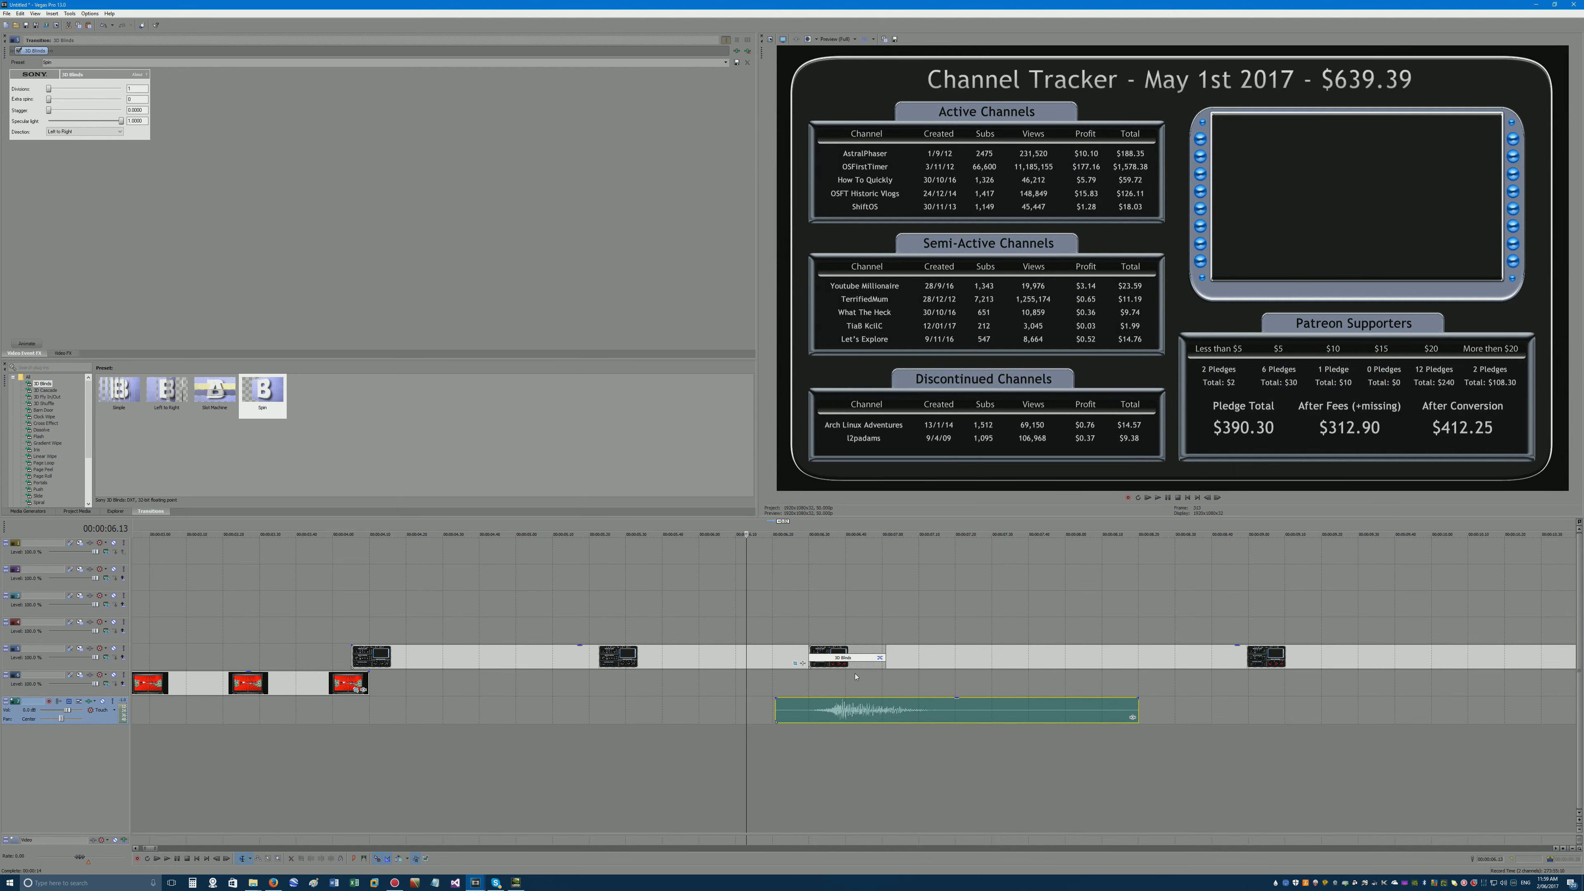
click(842, 706)
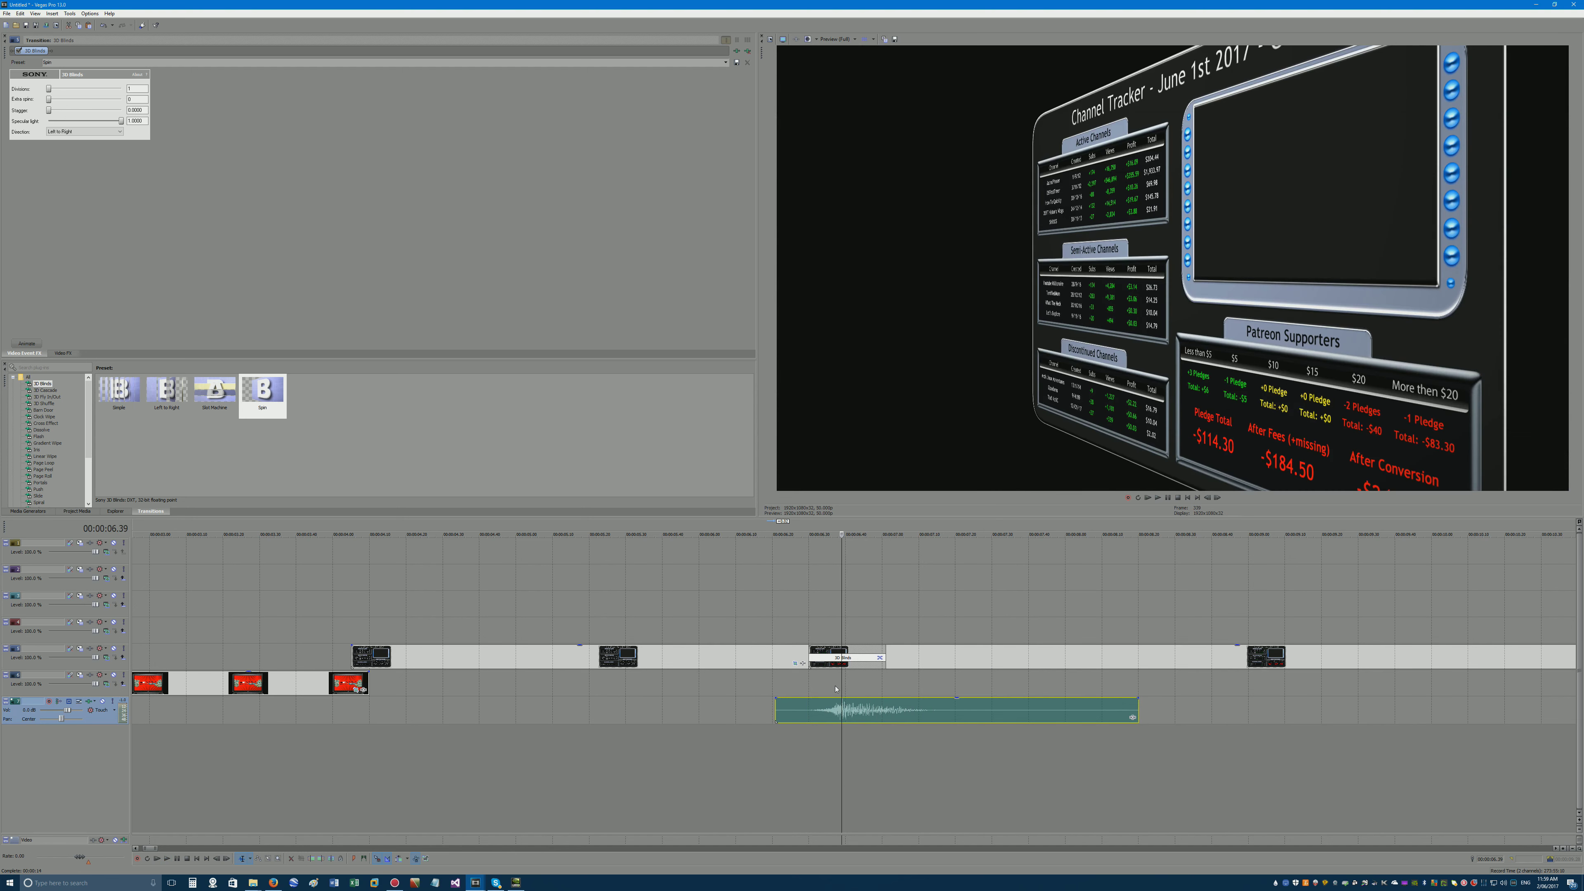
Find empty timeline space after the last event, and switch to File Explorer to open the Episode 9 folder inside Youtube Millionaire.
scroll(948, 656, down, 10)
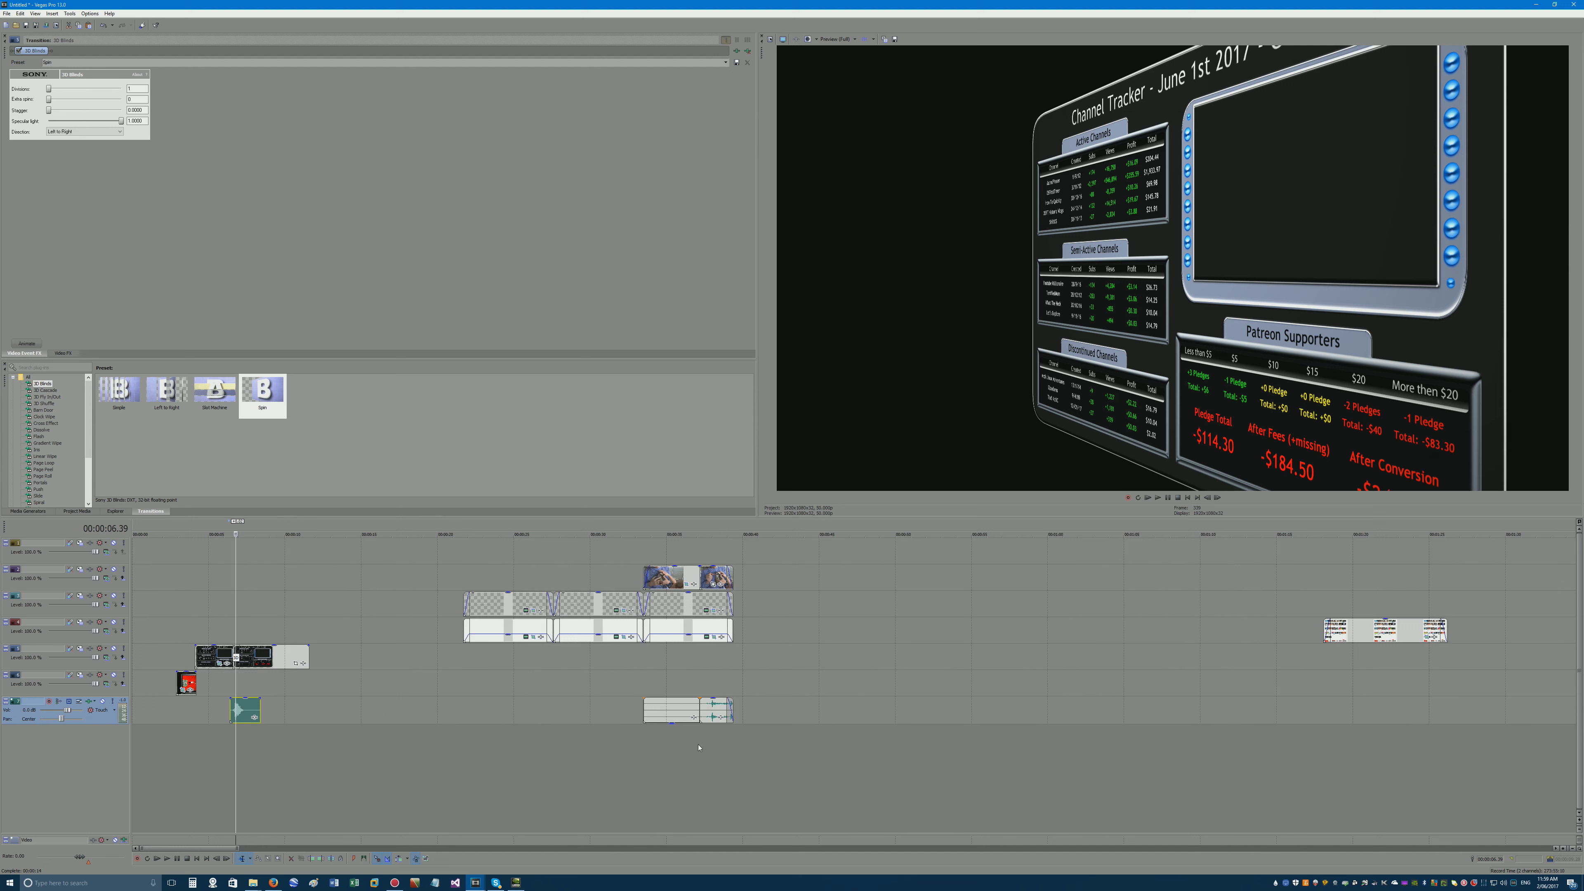
scroll(698, 747, down, 4)
click(849, 711)
scroll(716, 678, up, 6)
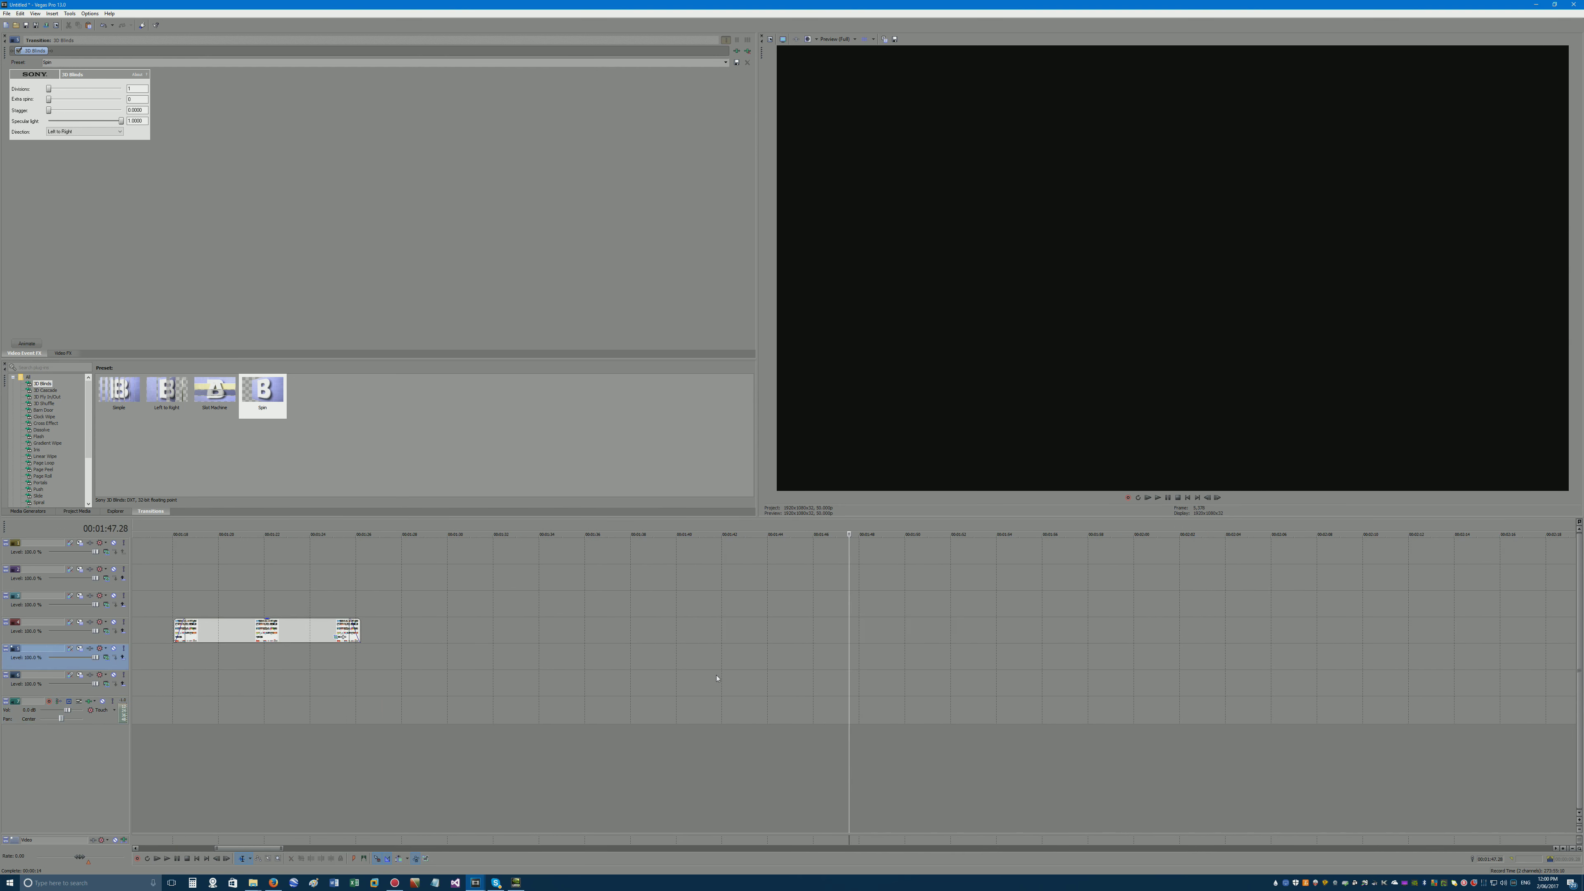
click(253, 882)
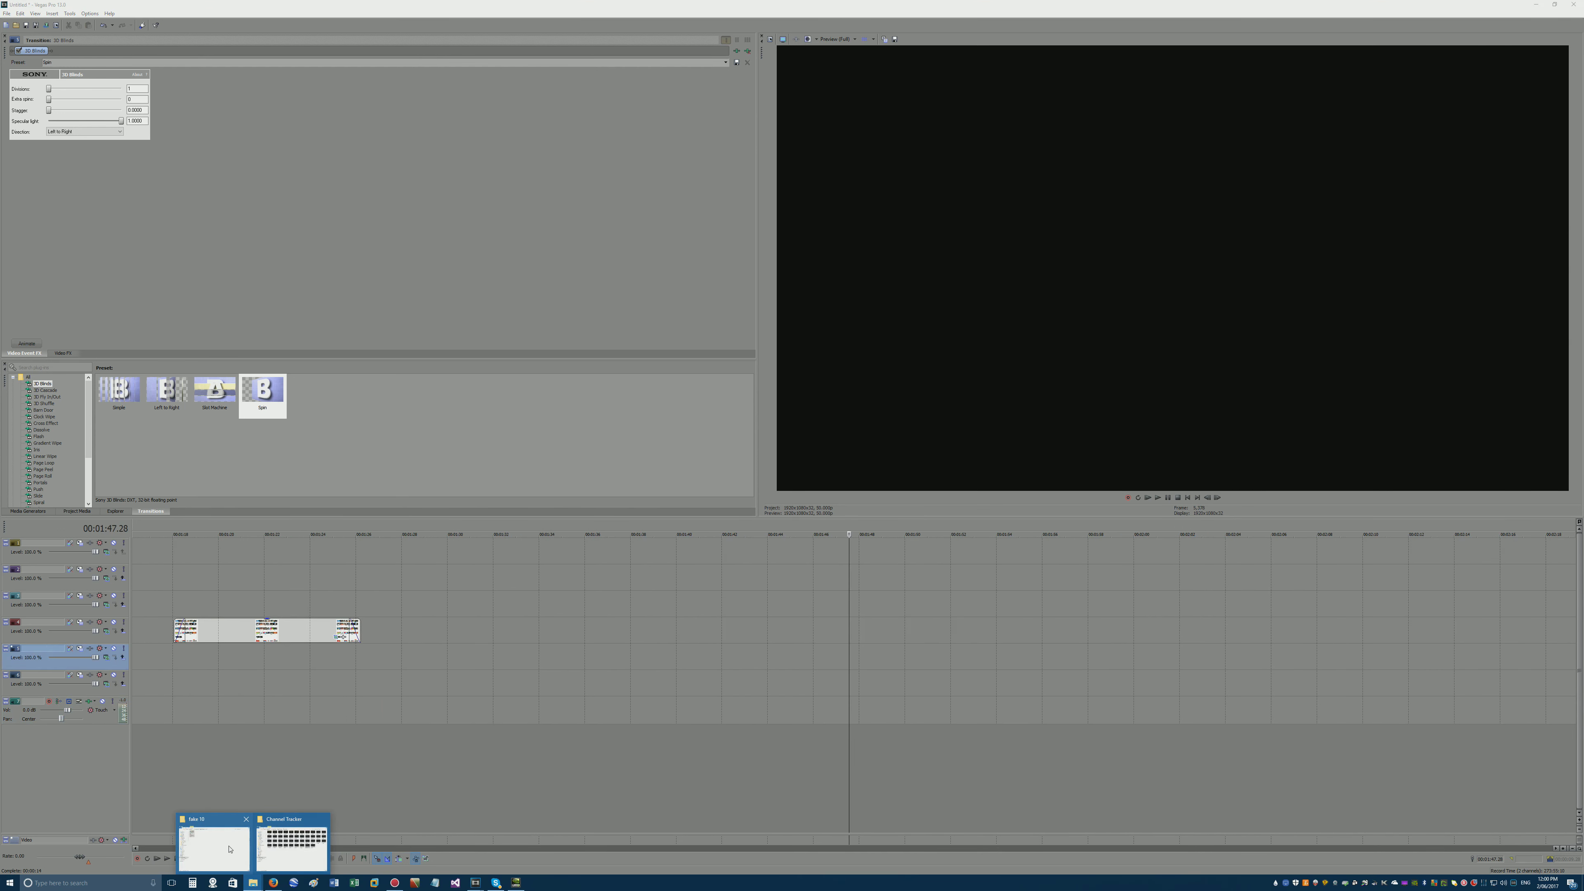
mouse_move(251, 846)
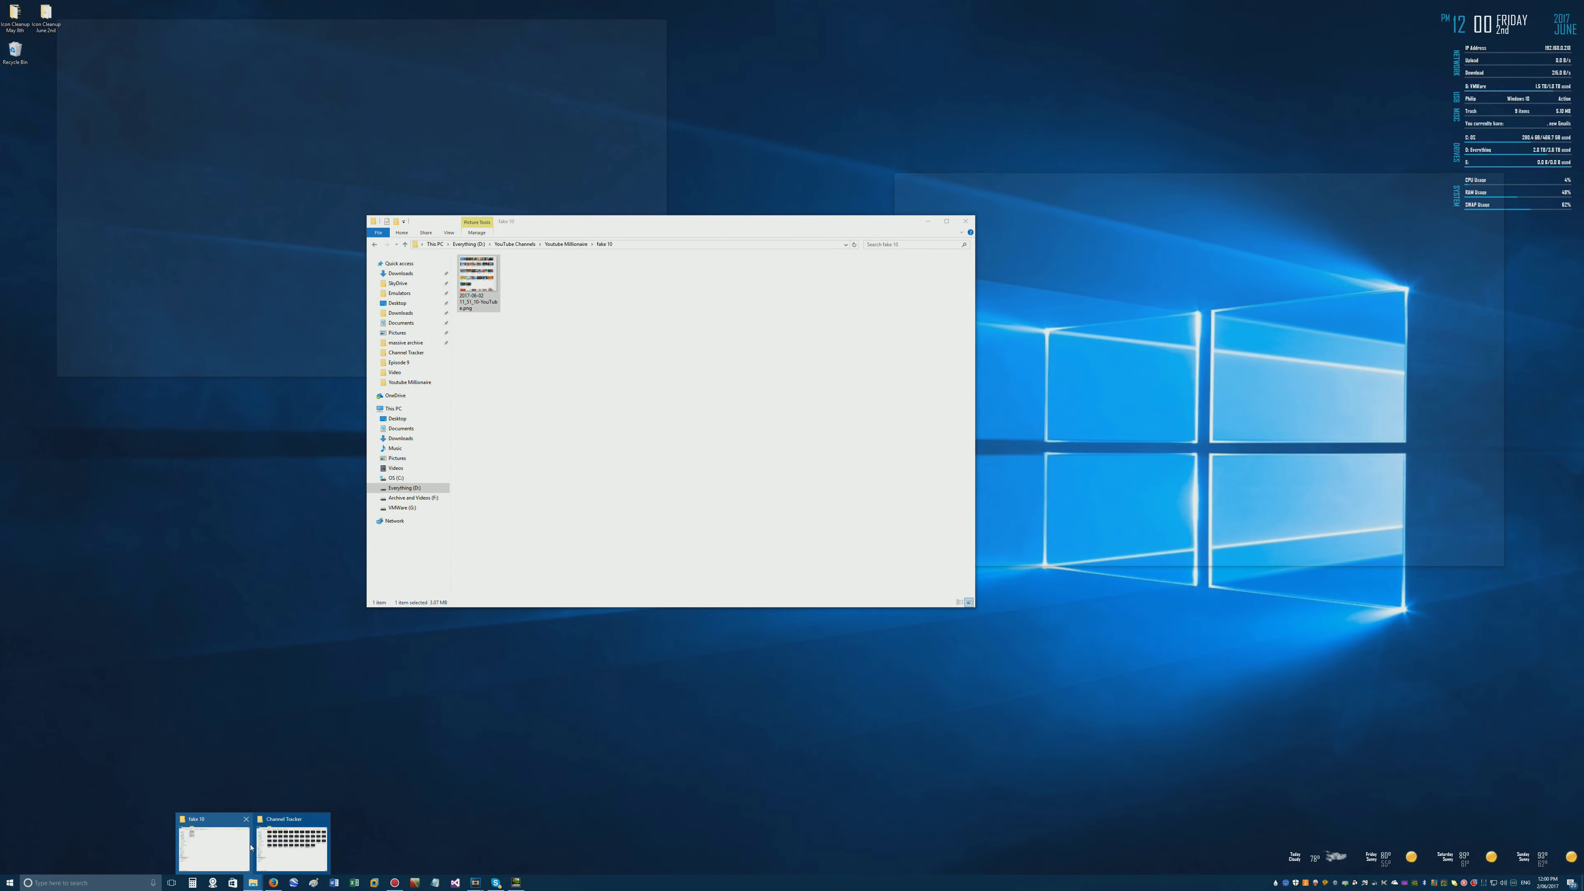
click(251, 847)
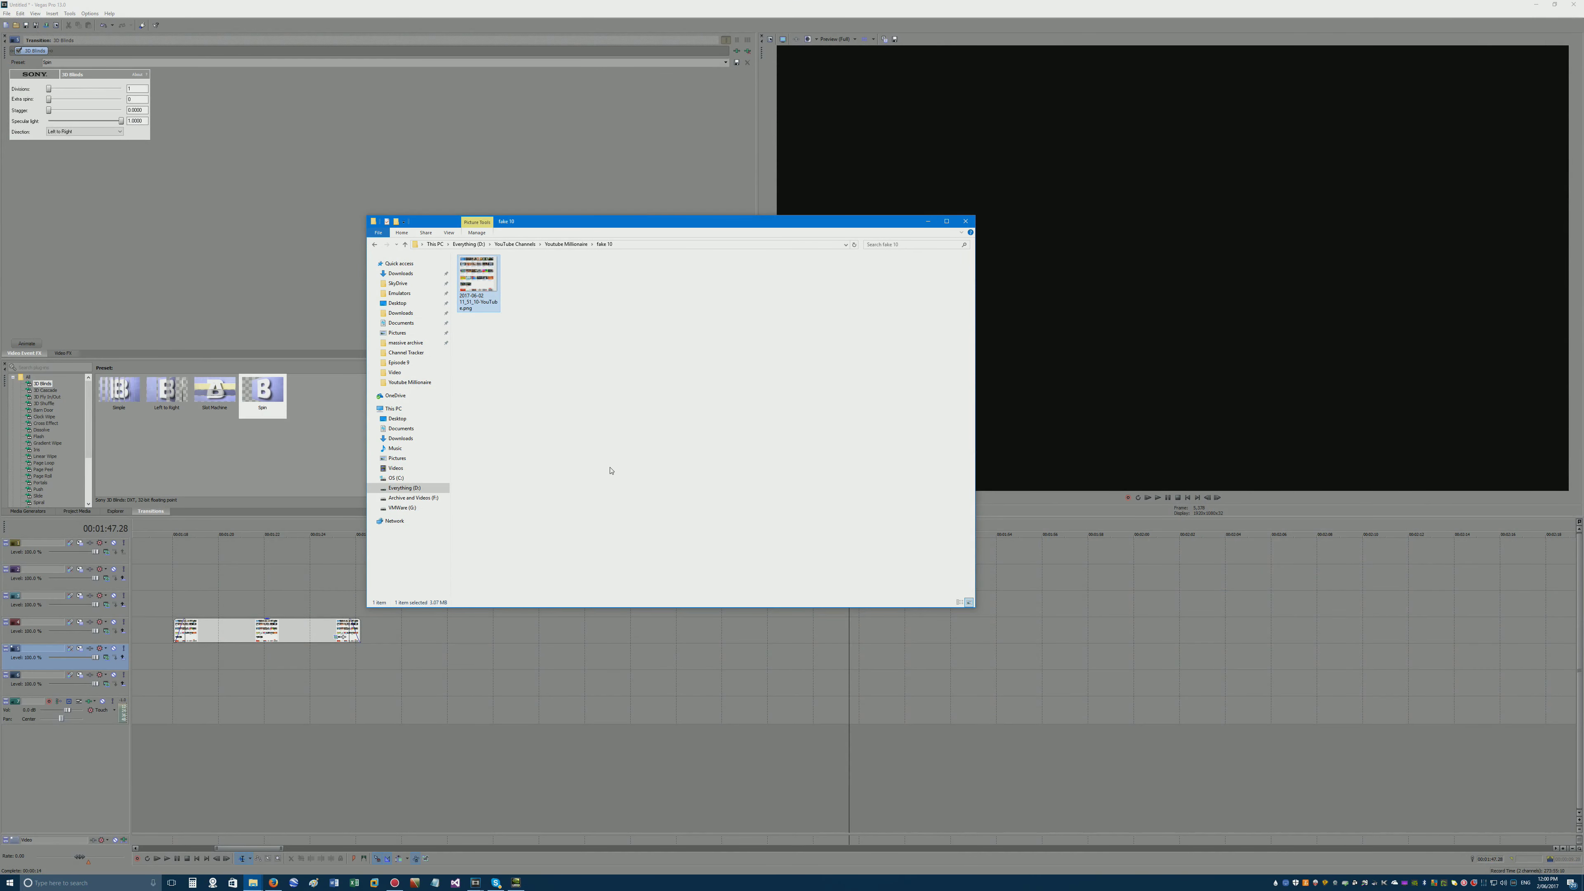
click(565, 244)
double_click(480, 373)
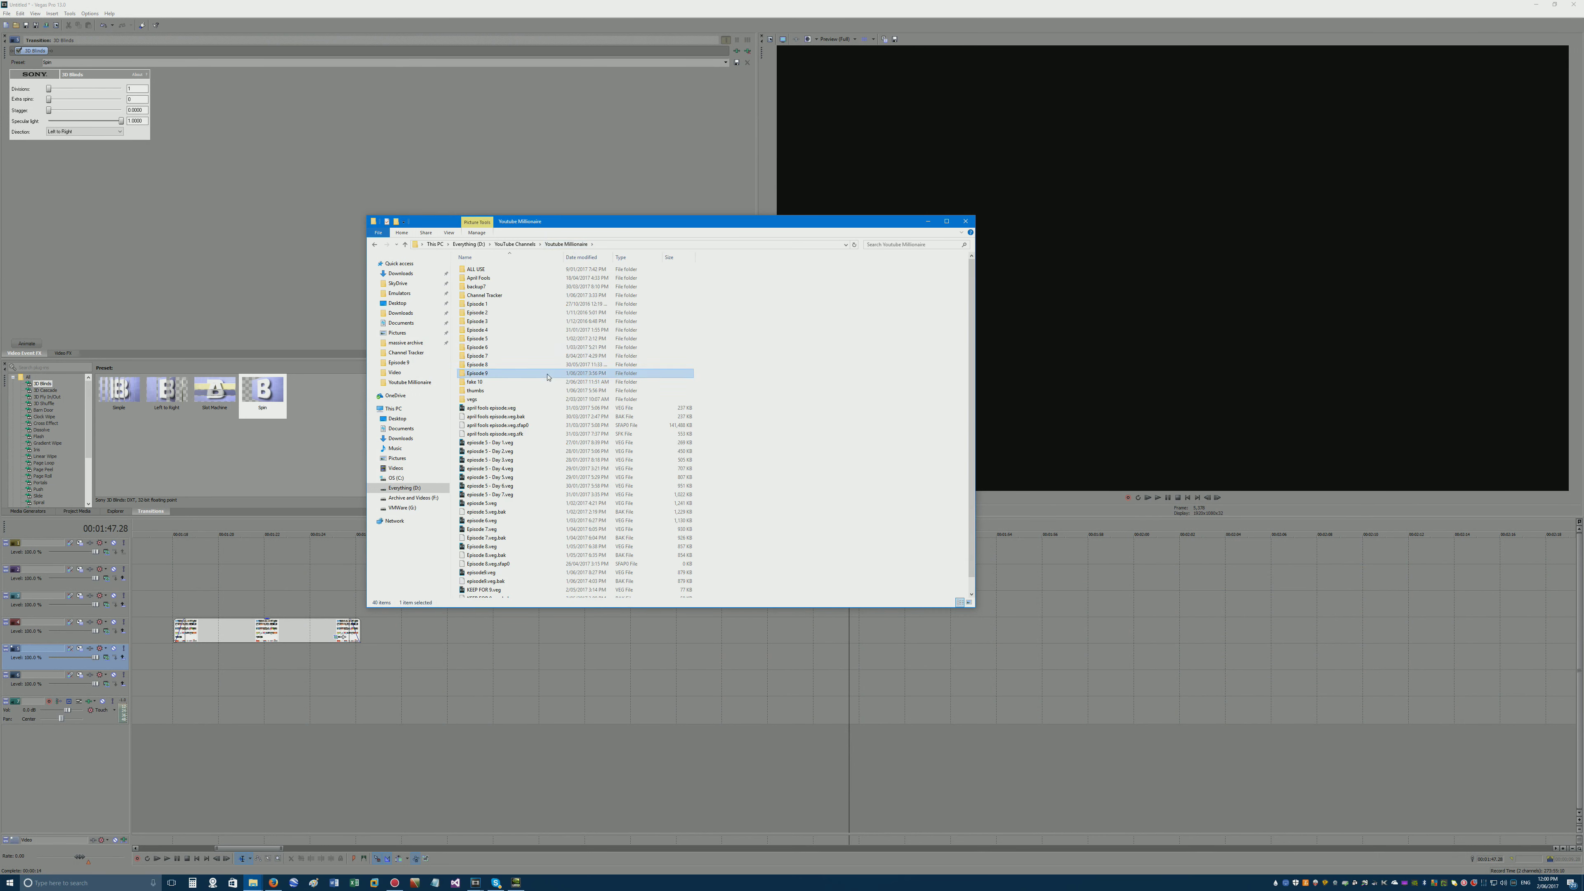
Add the Dev Timelapse Status Tray and Balloon Notifications video with its audio to the empty timeline space, using the lowest video track.
click(669, 345)
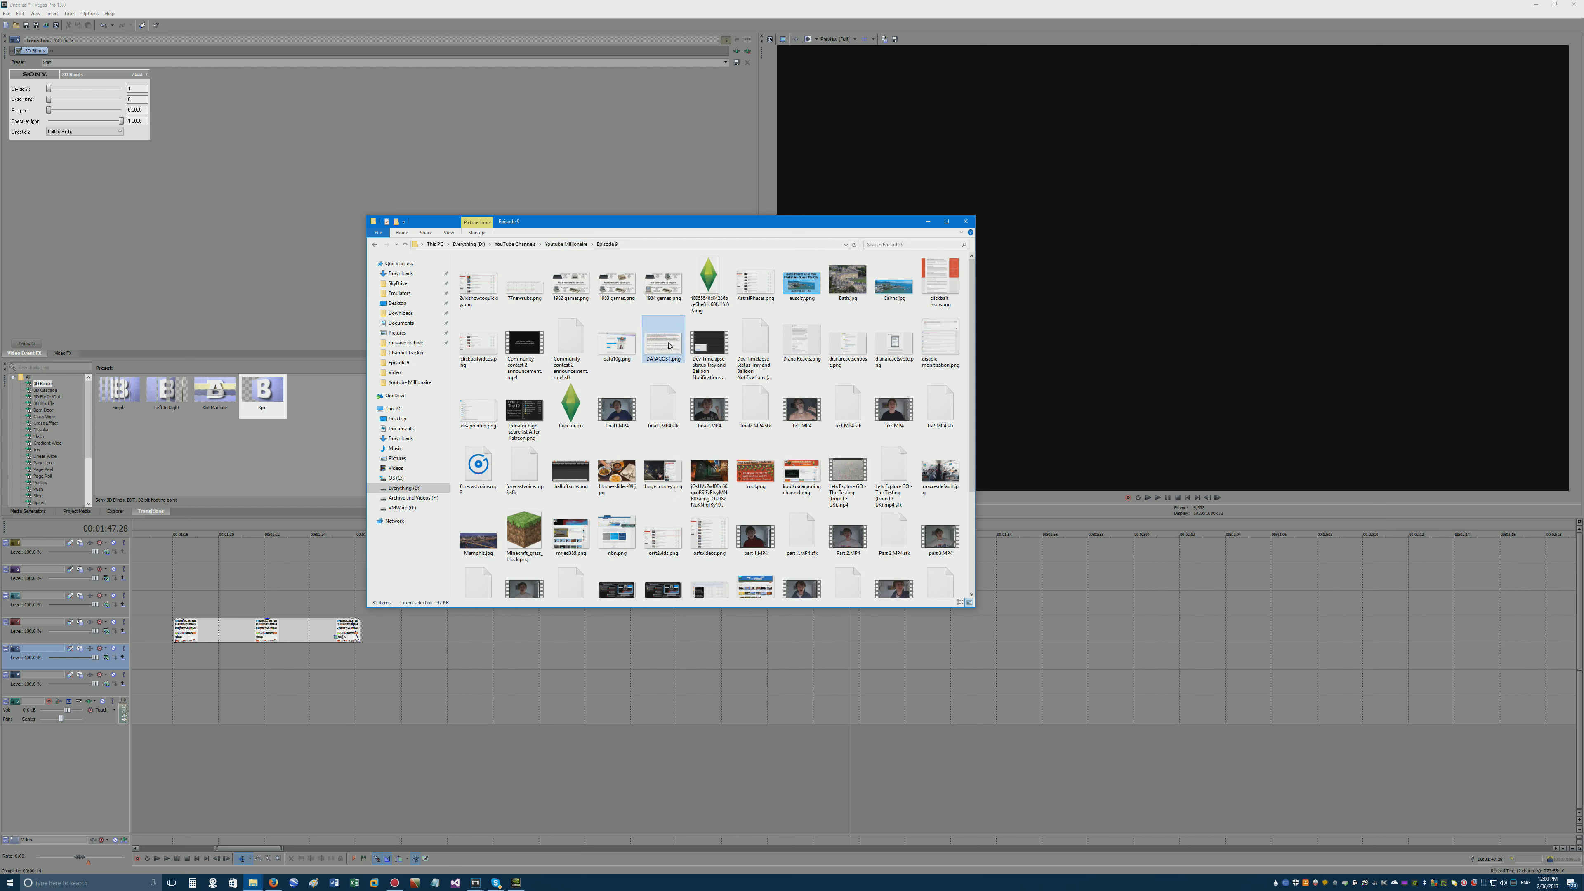
click(714, 354)
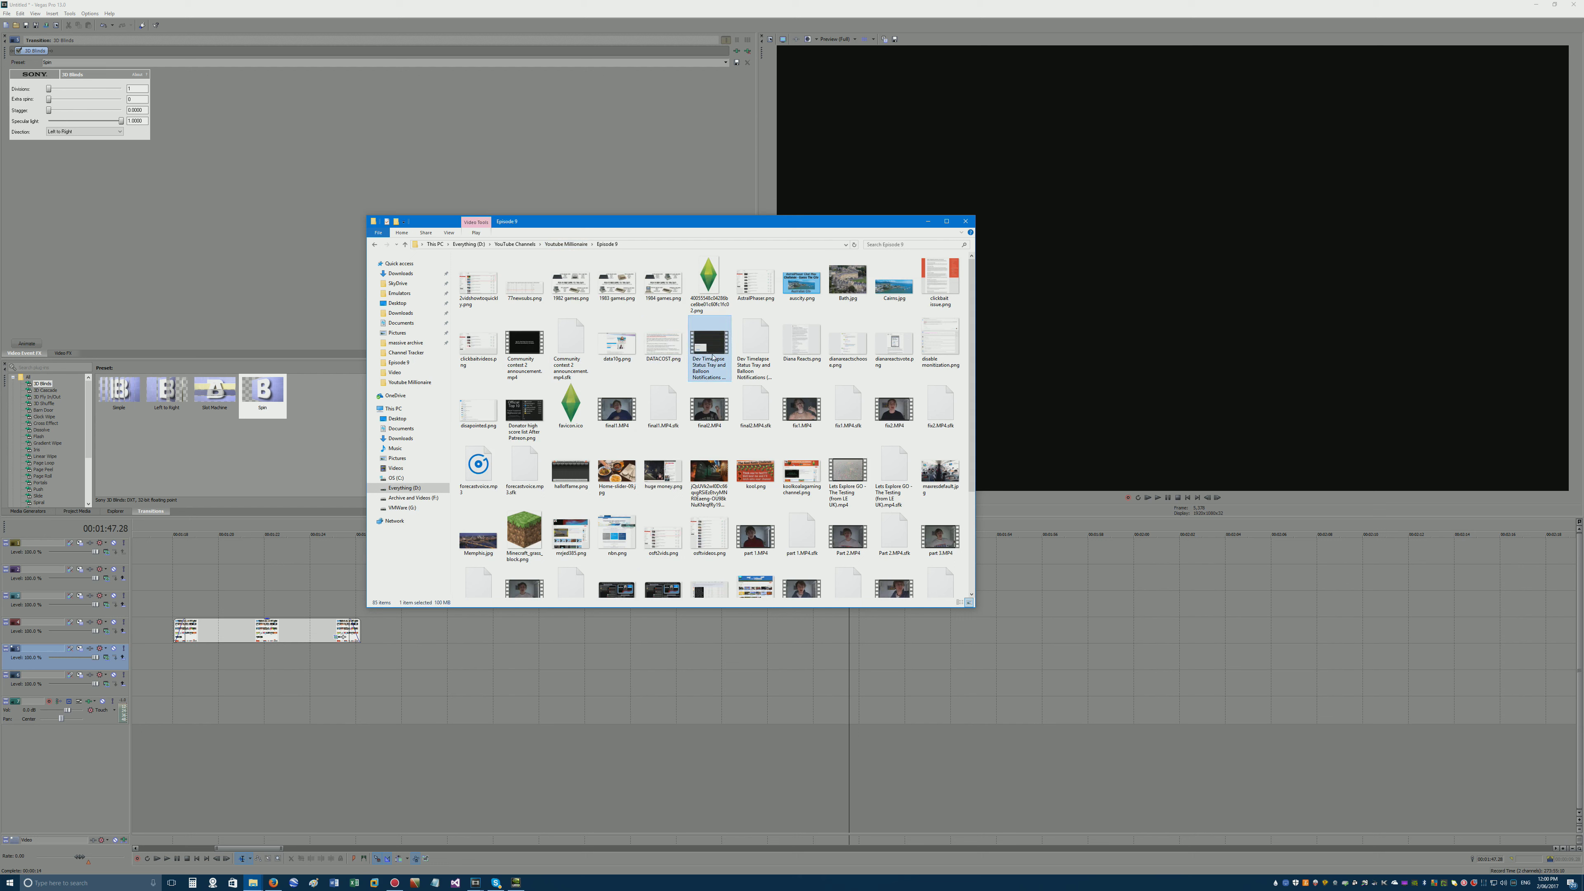
drag(708, 357, 673, 756)
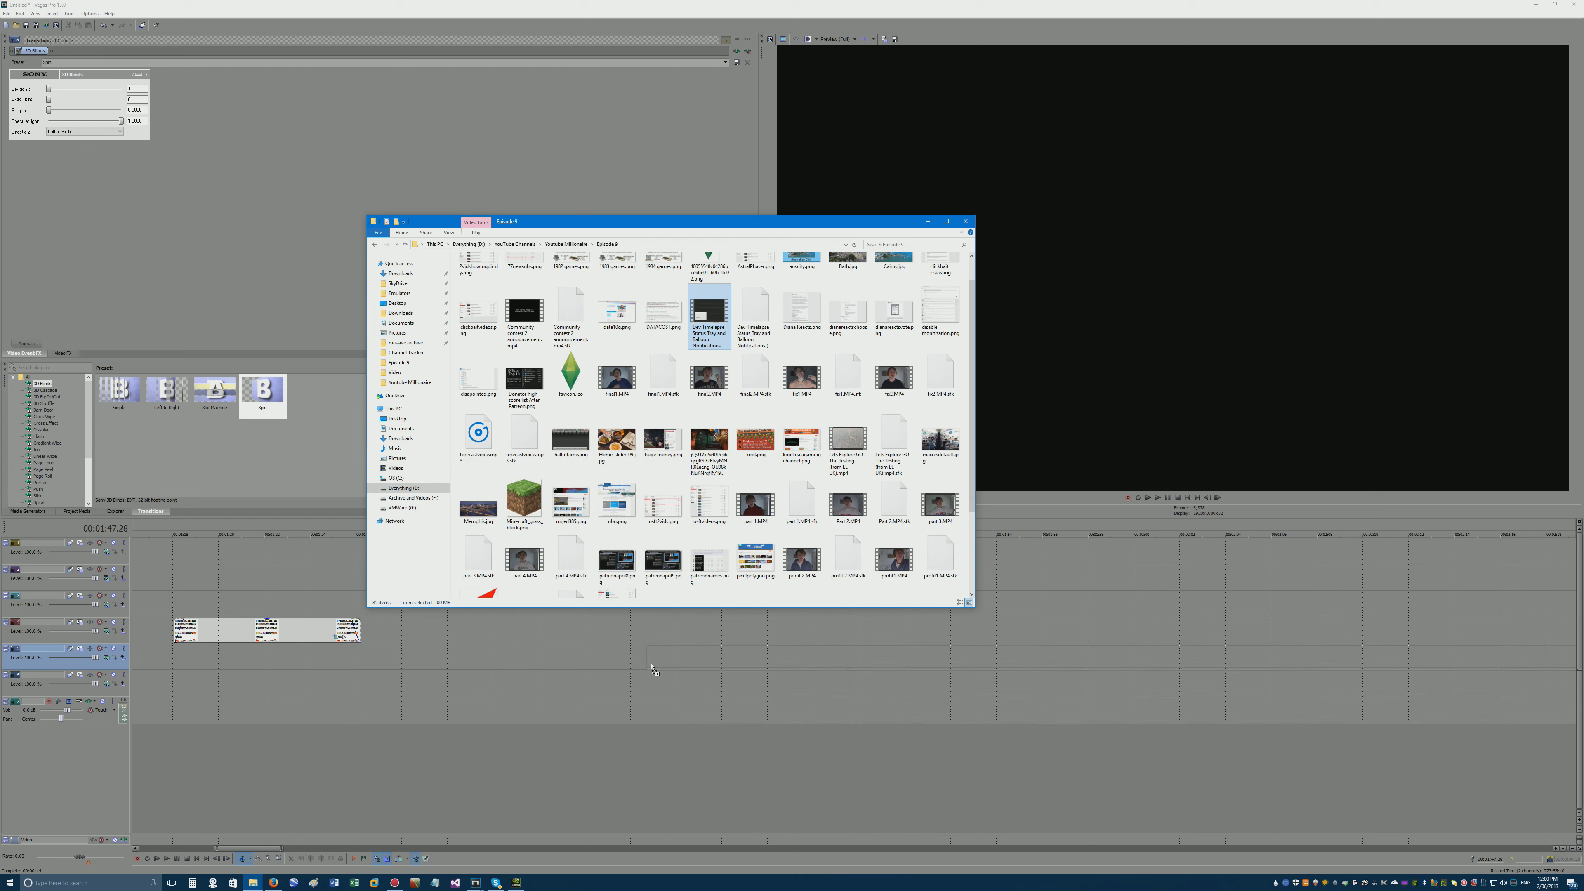
drag(654, 686, 659, 680)
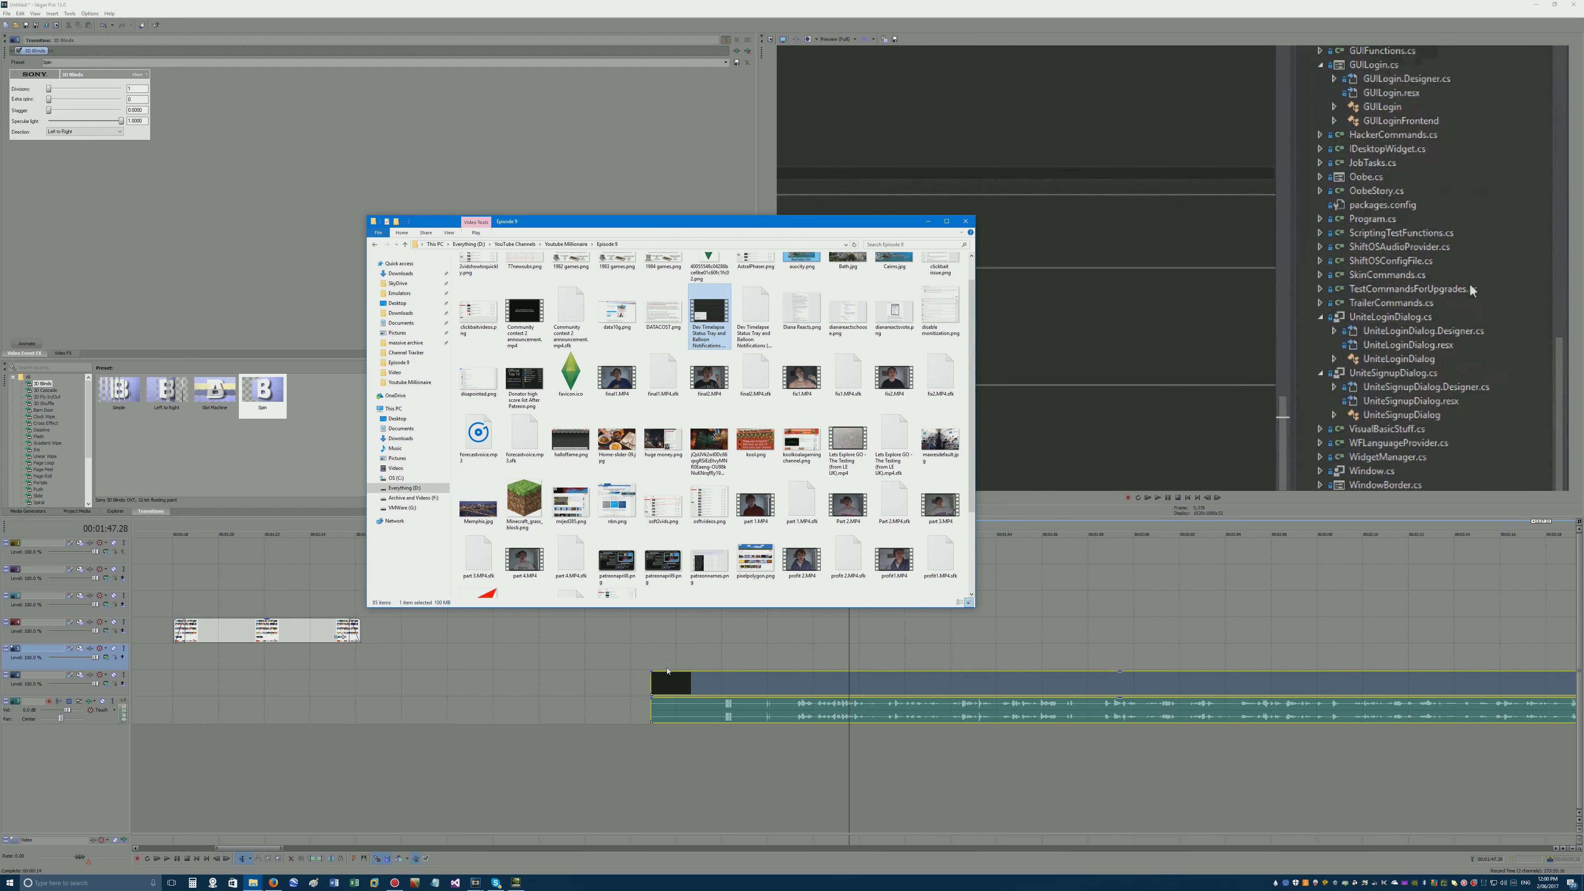
click(667, 671)
Switch to the finished episode project, select the narration event above the transition's sound effect for copying, and return to the untitled project.
click(251, 883)
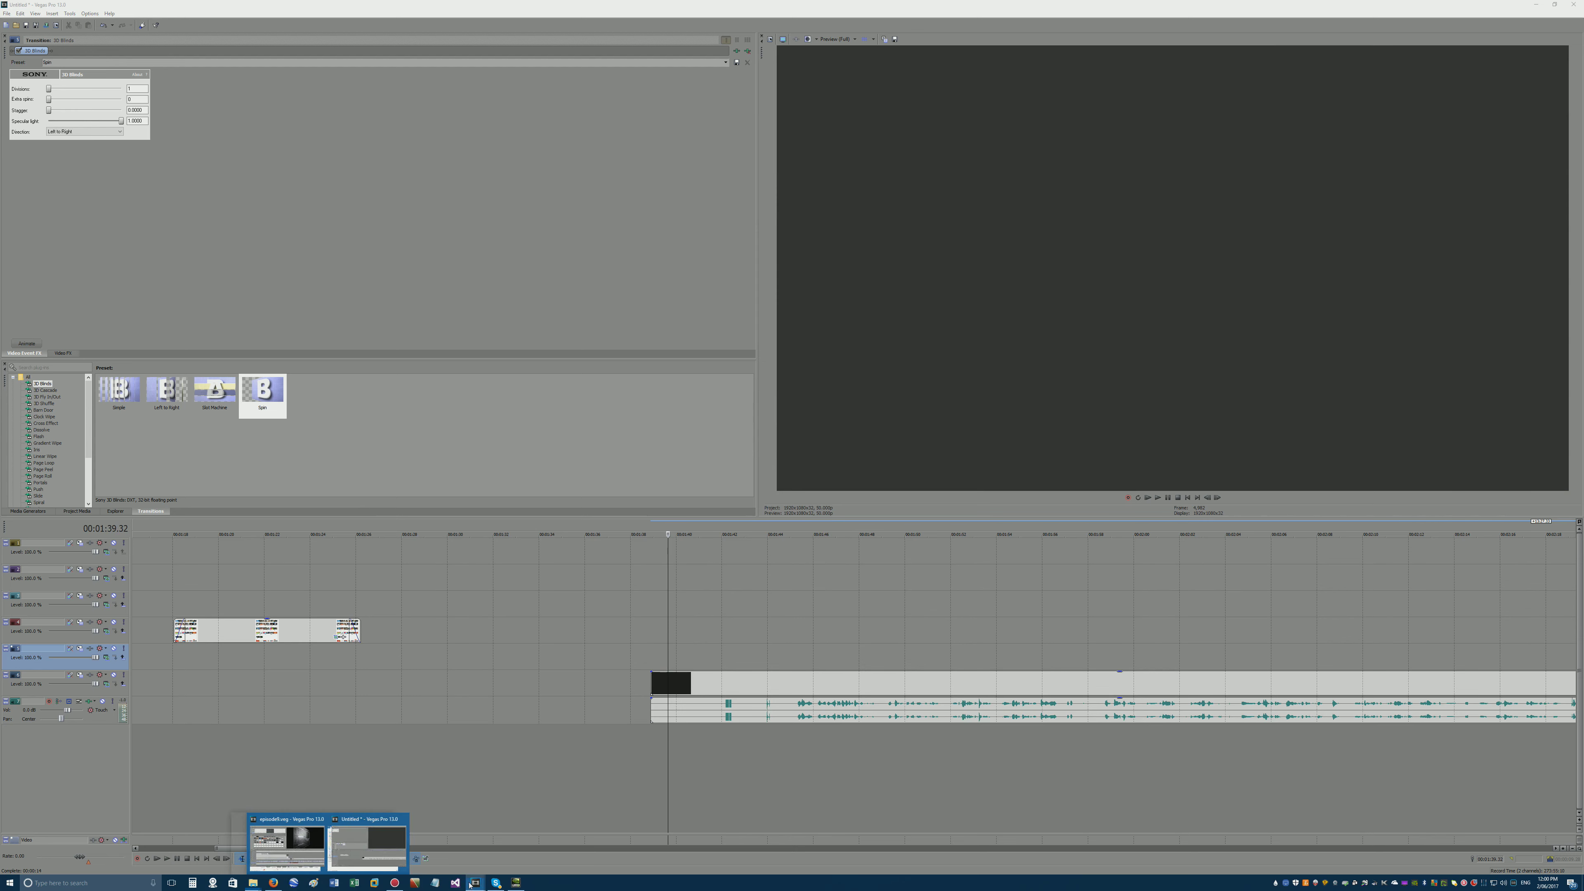
click(429, 842)
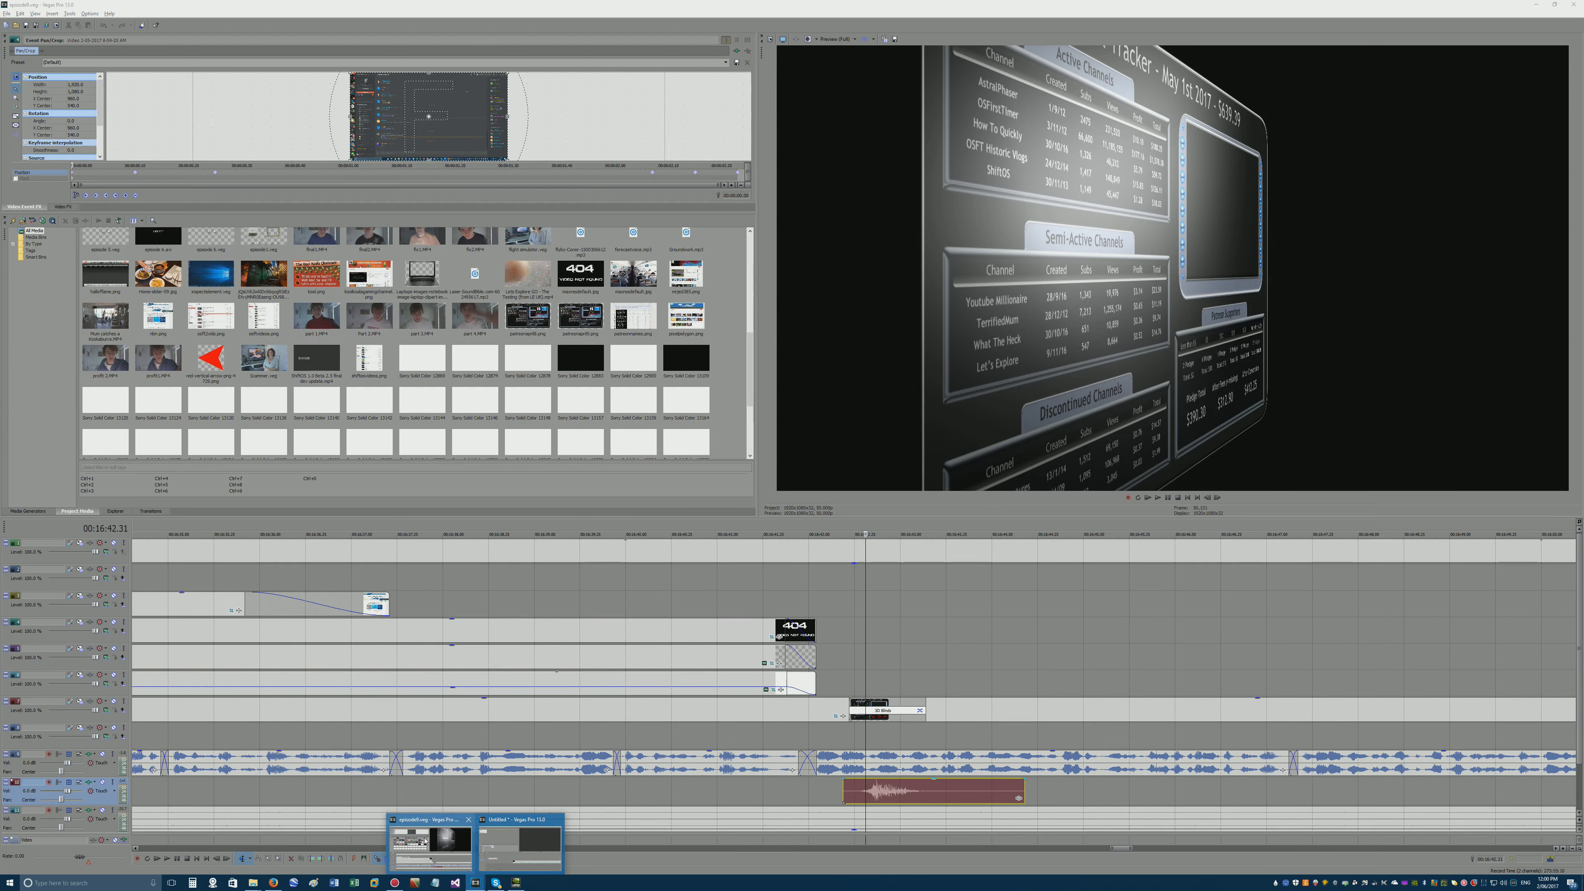
click(722, 770)
click(849, 762)
key(space)
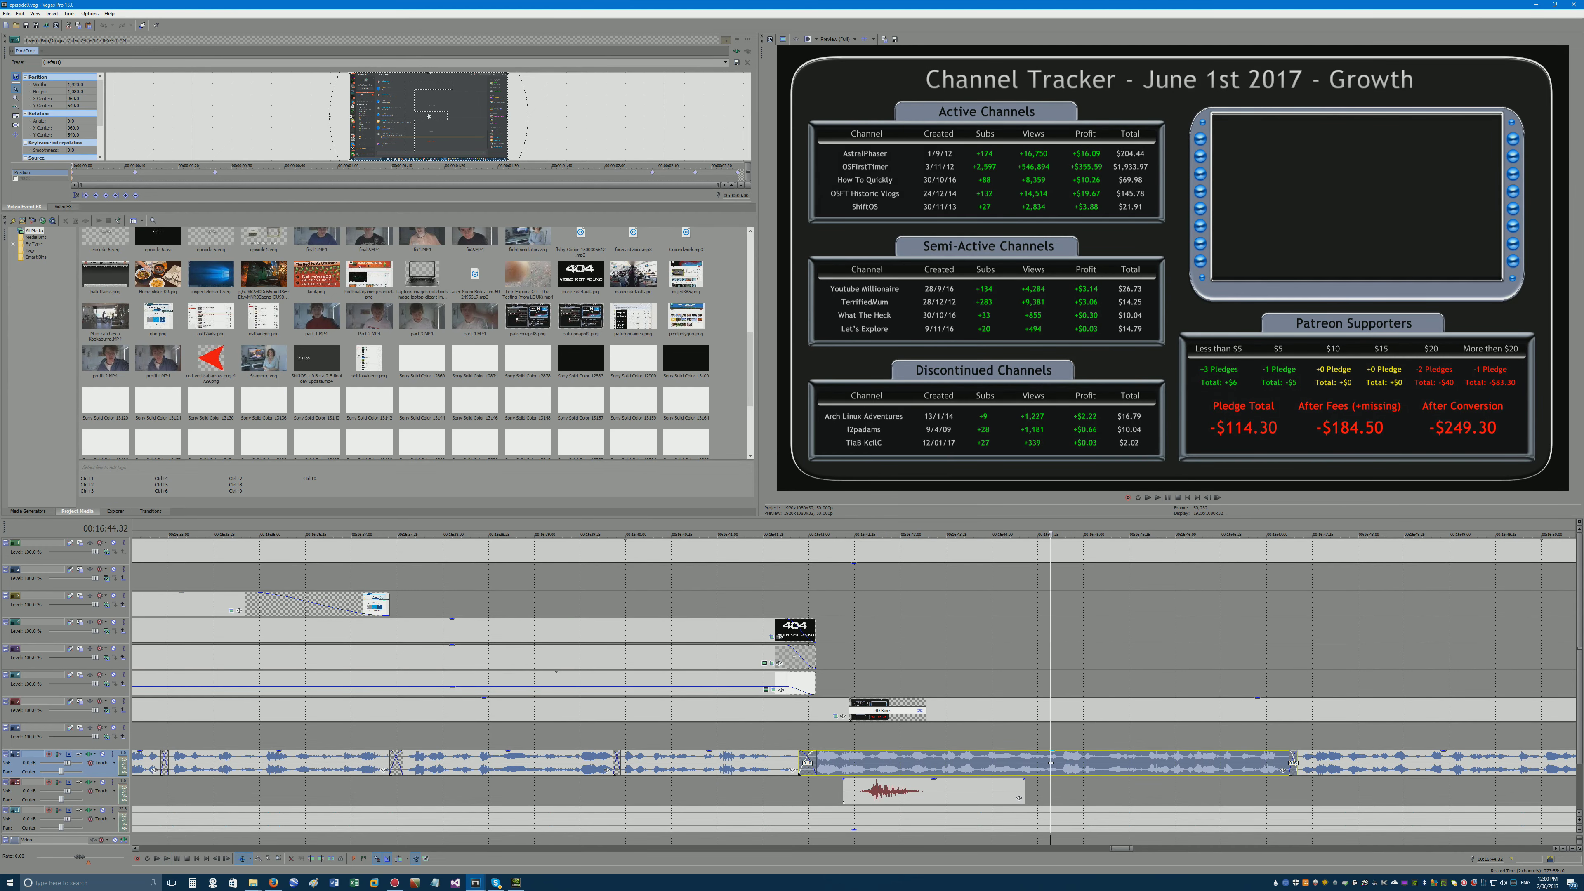
key(alt+Tab)
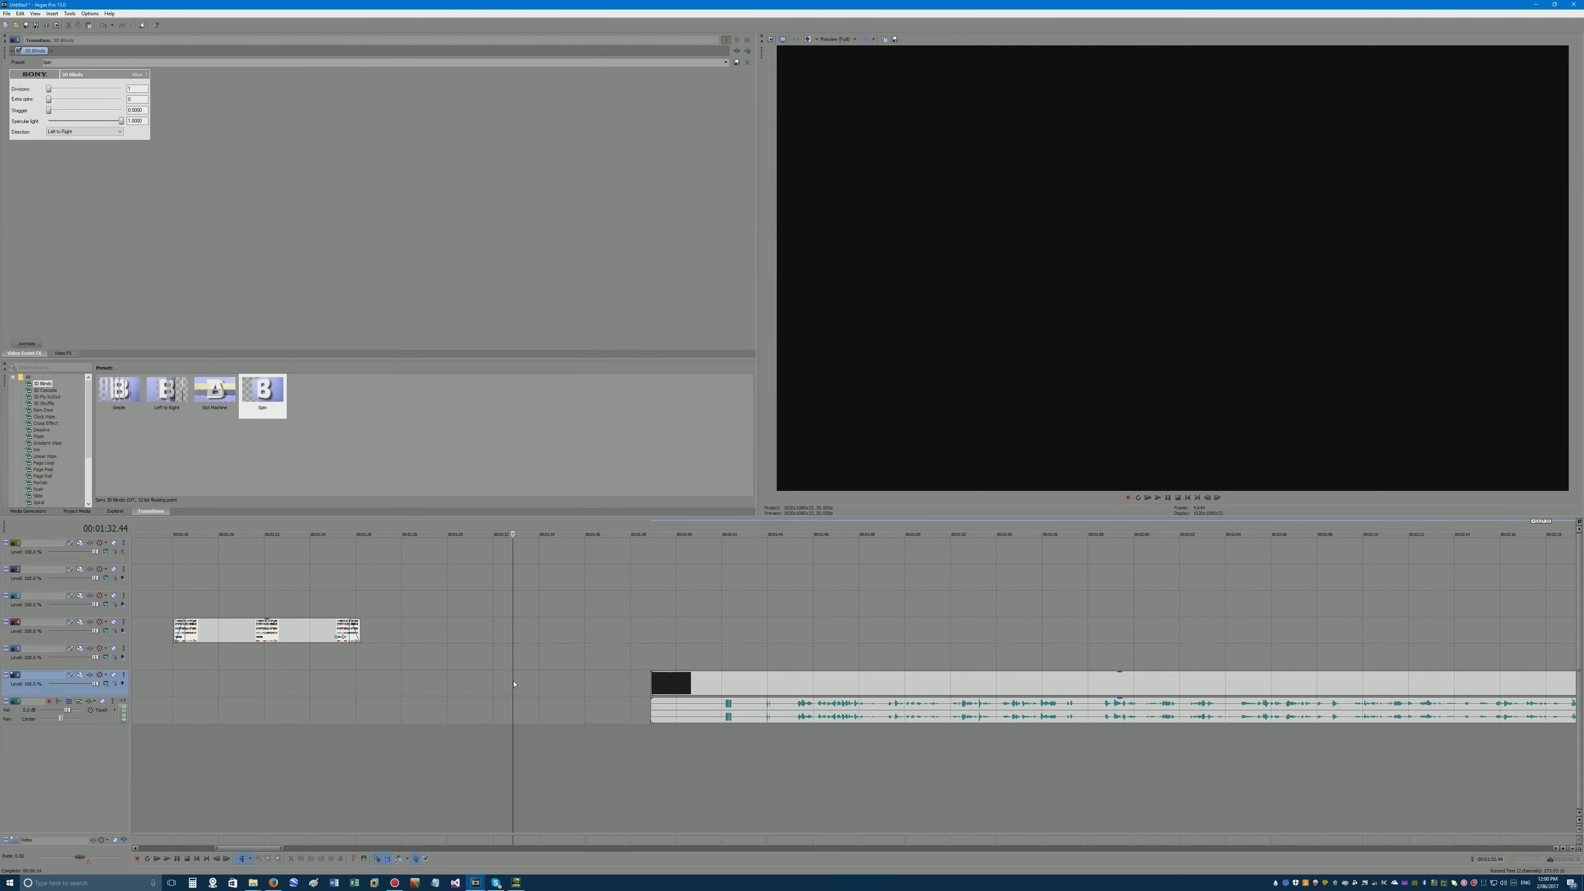
Paste the narration event onto the audio track before the timelapse clip, shift the timelapse slightly later, and play from within the narration.
key(ctrl+v)
drag(735, 685, 762, 685)
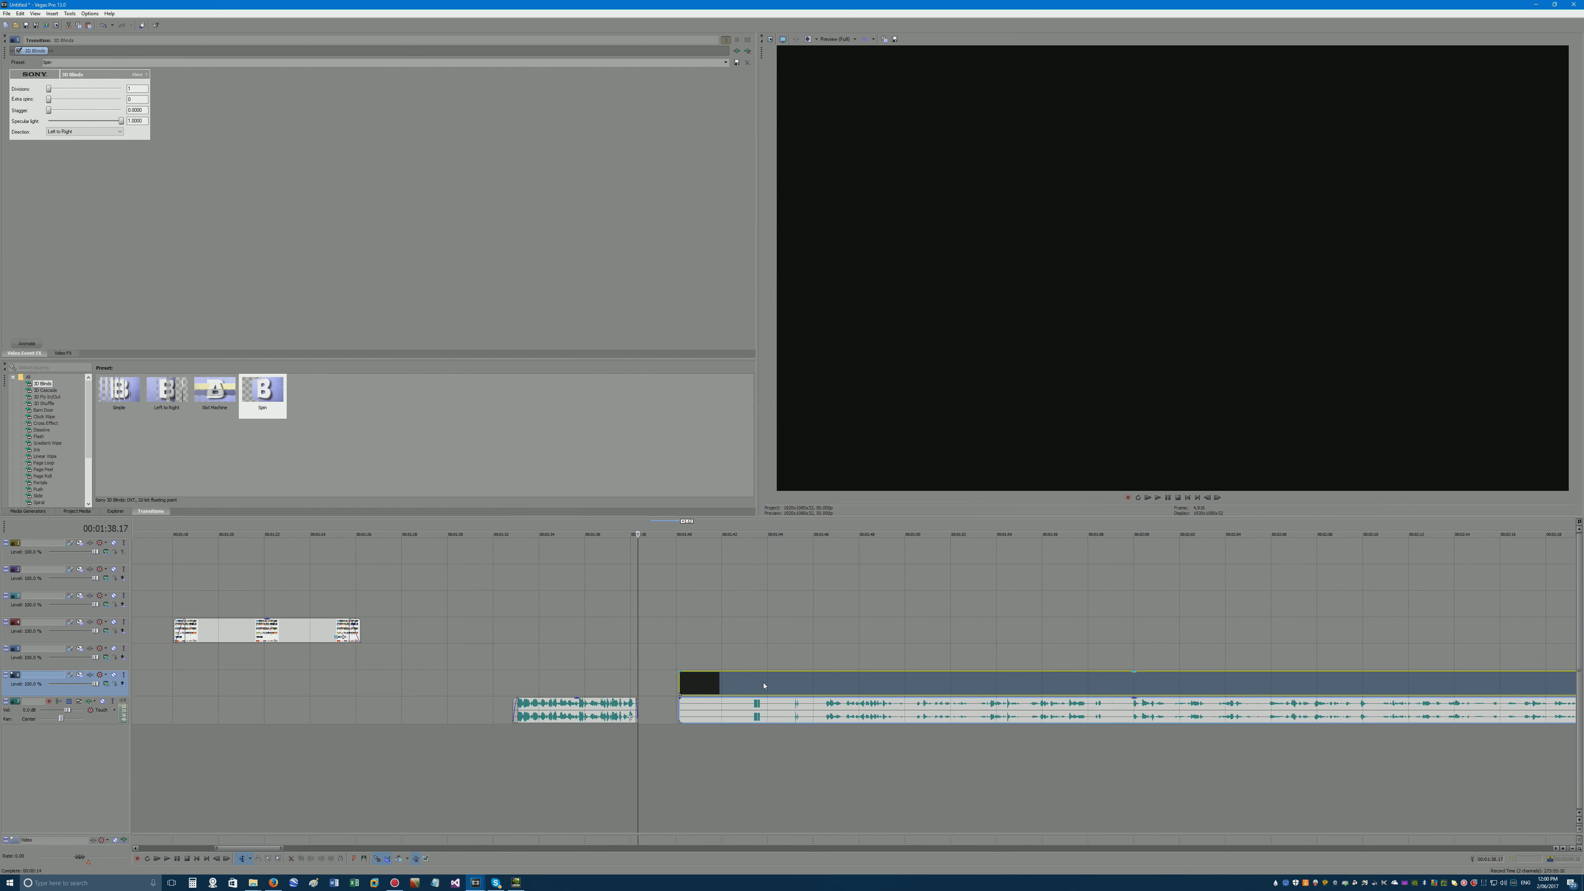
click(816, 690)
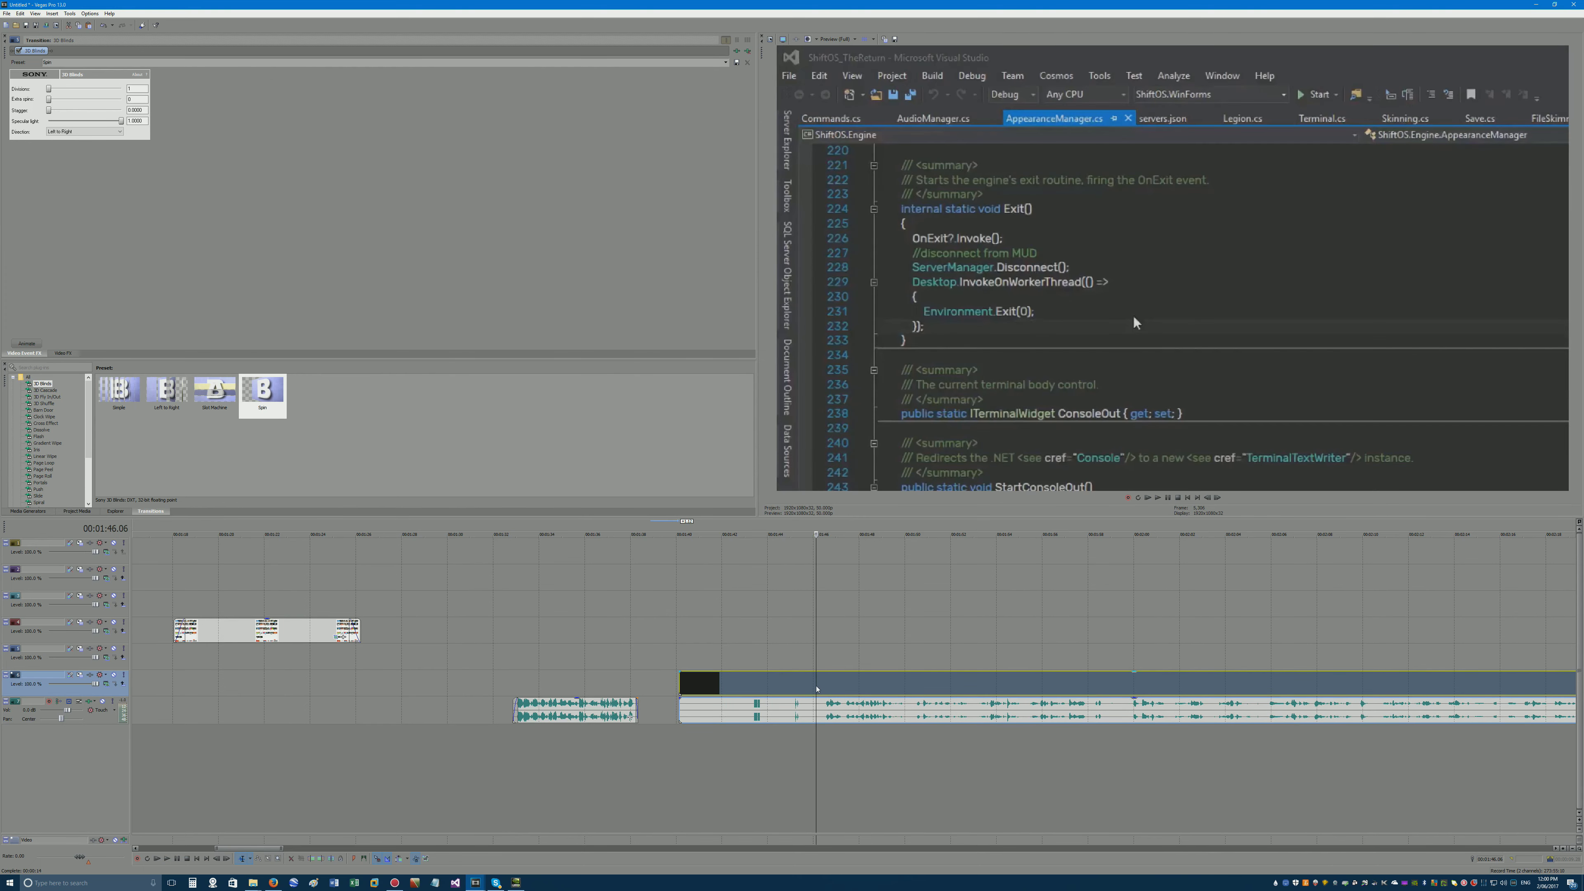
click(537, 681)
key(space)
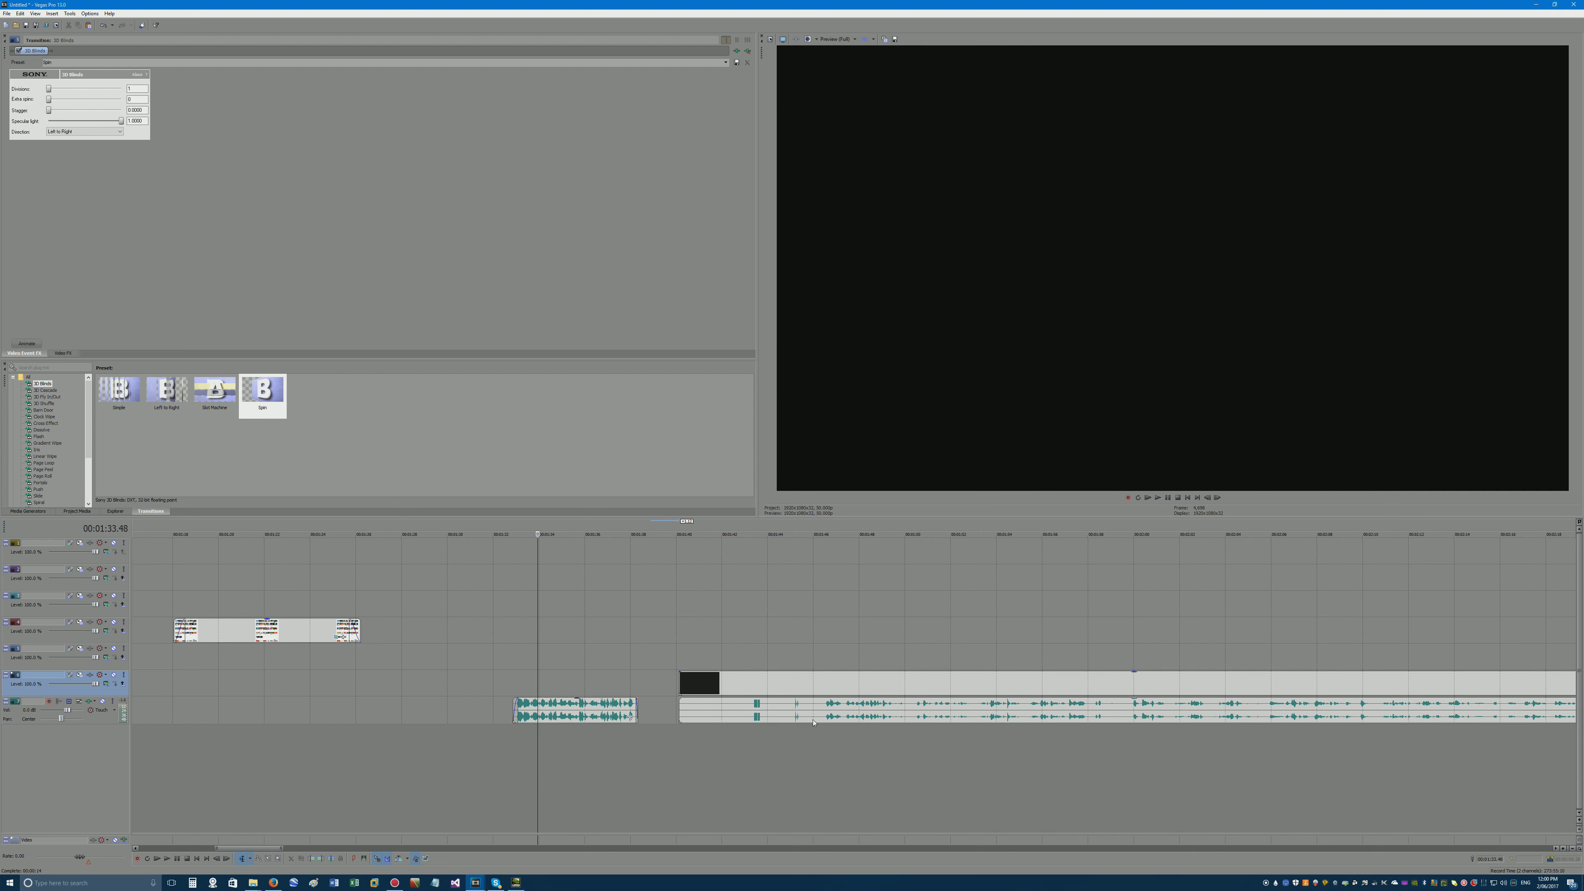
Split the timelapse clip with its audio at about 00:01:46.04 and delete the portion before the split.
click(815, 678)
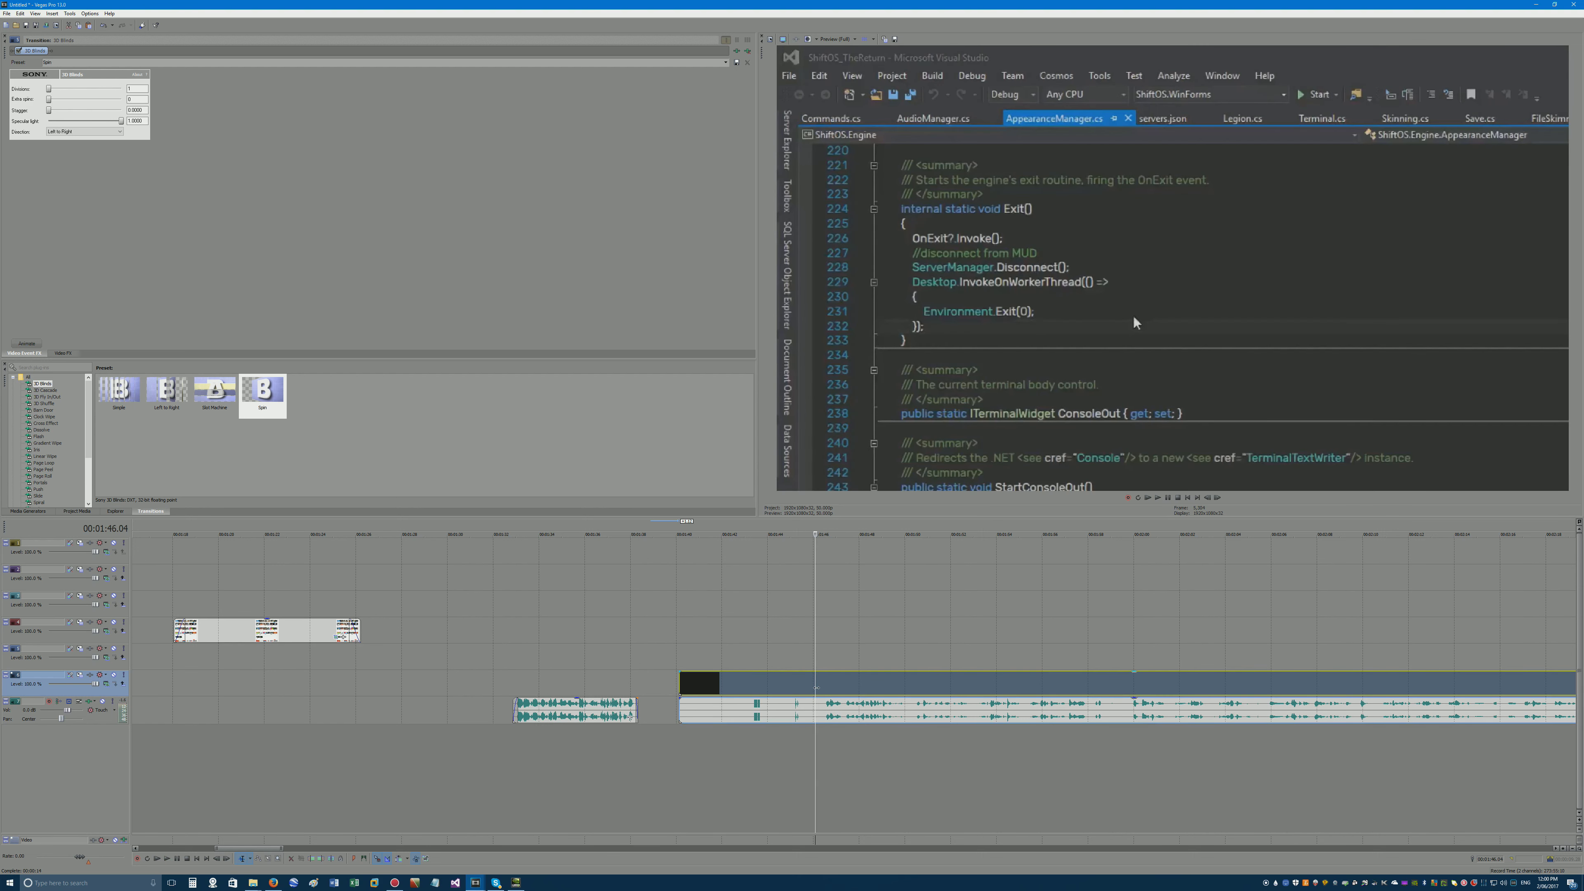
key(s)
key(Delete)
scroll(834, 693, down, 3)
click(834, 694)
scroll(835, 693, down, 2)
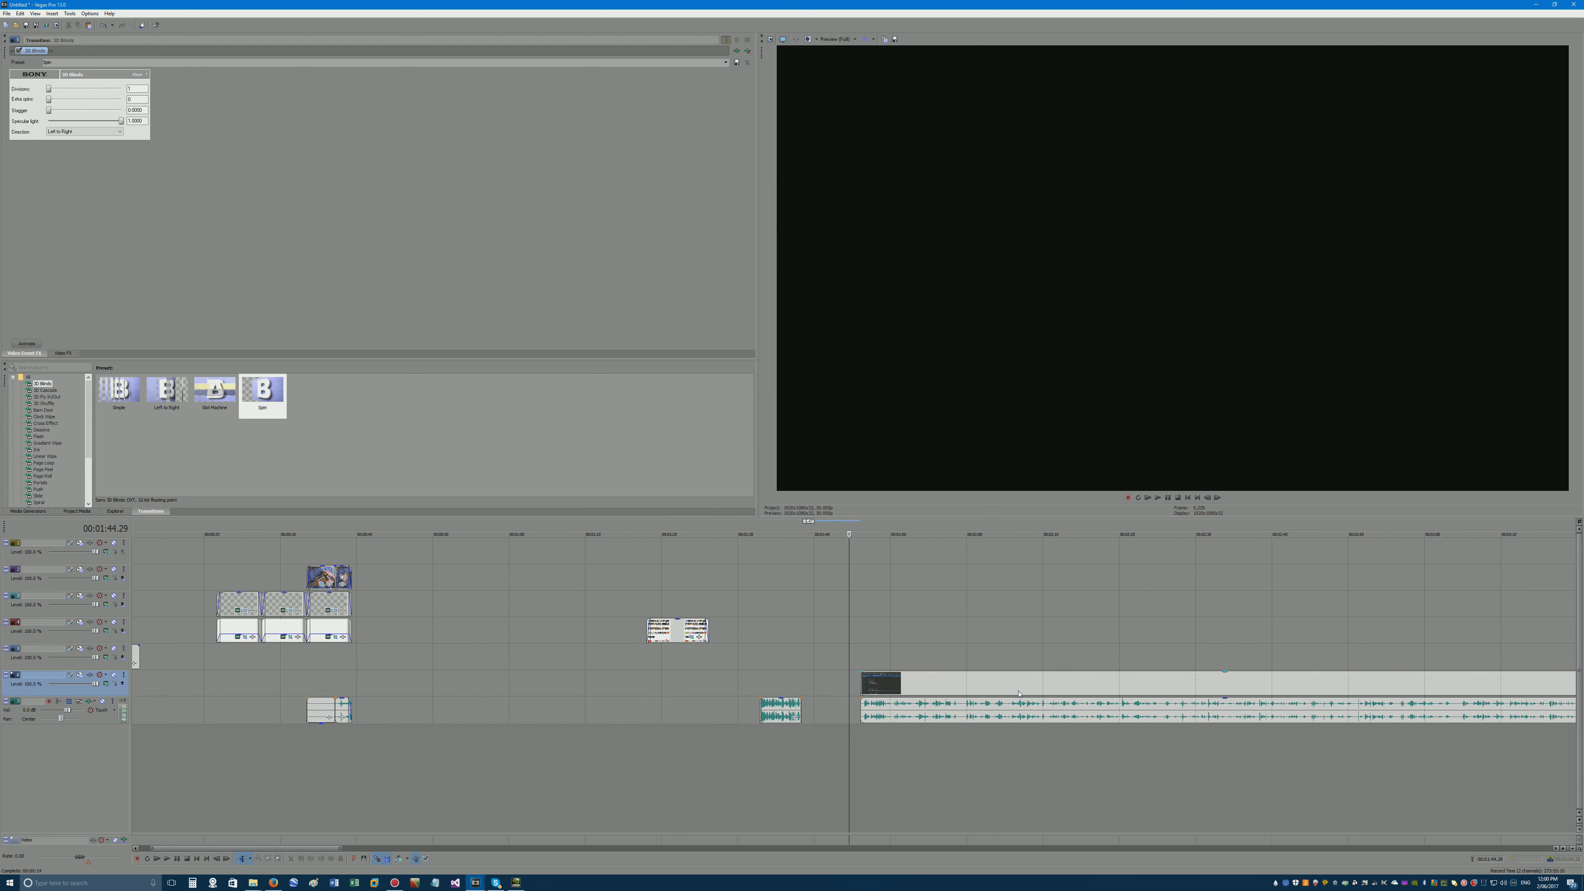
Split the remaining timelapse clip at about 00:01:50.13 and delete everything after the split.
click(922, 677)
scroll(922, 669, up, 4)
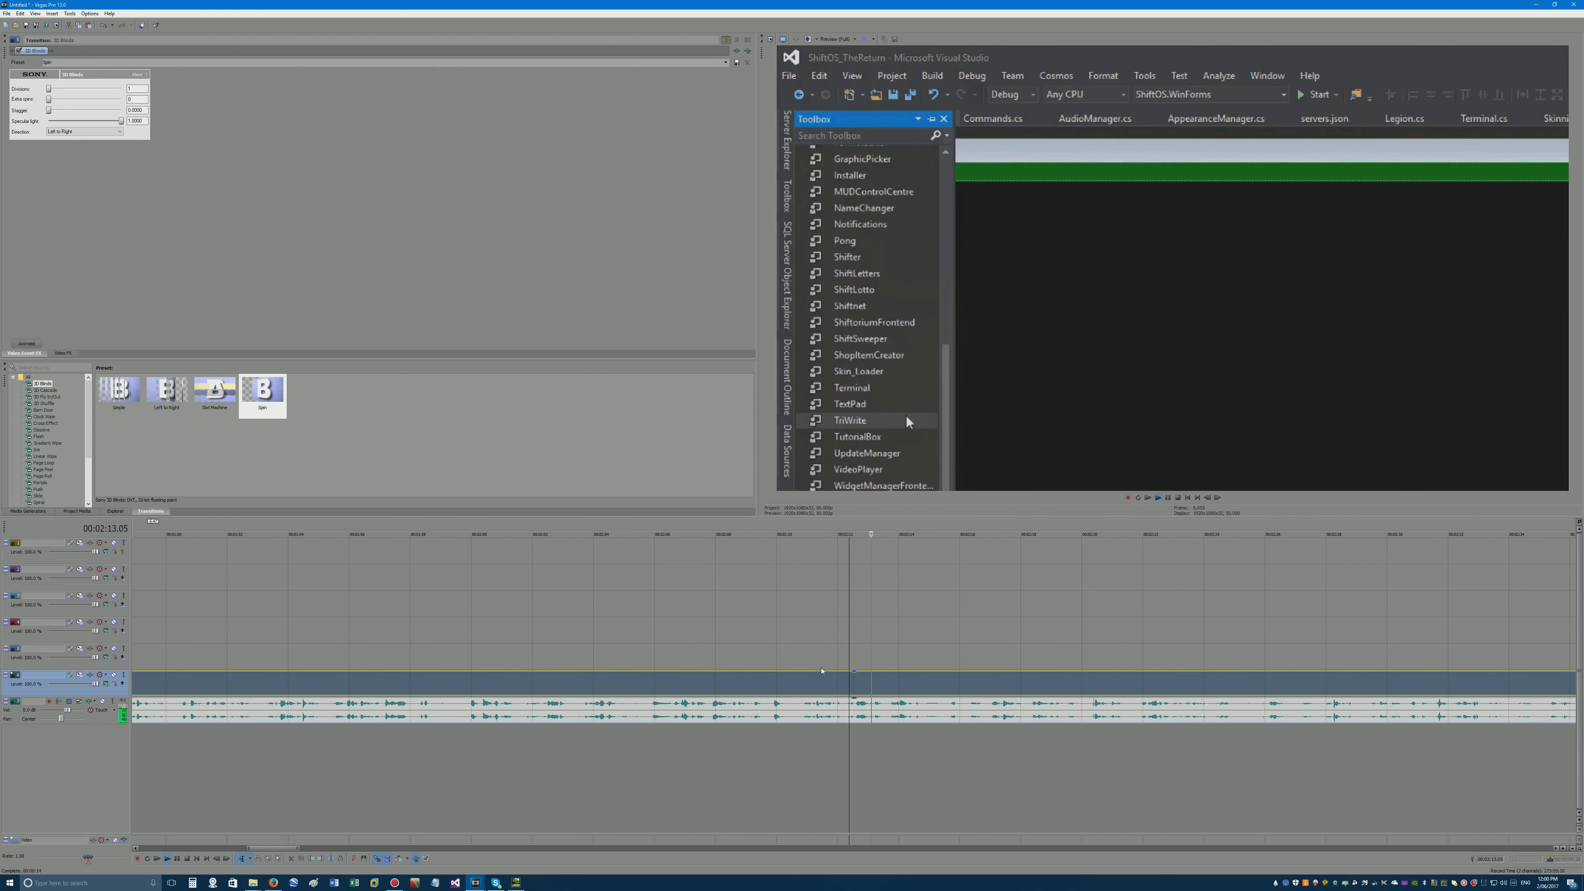
scroll(882, 669, down, 3)
click(553, 683)
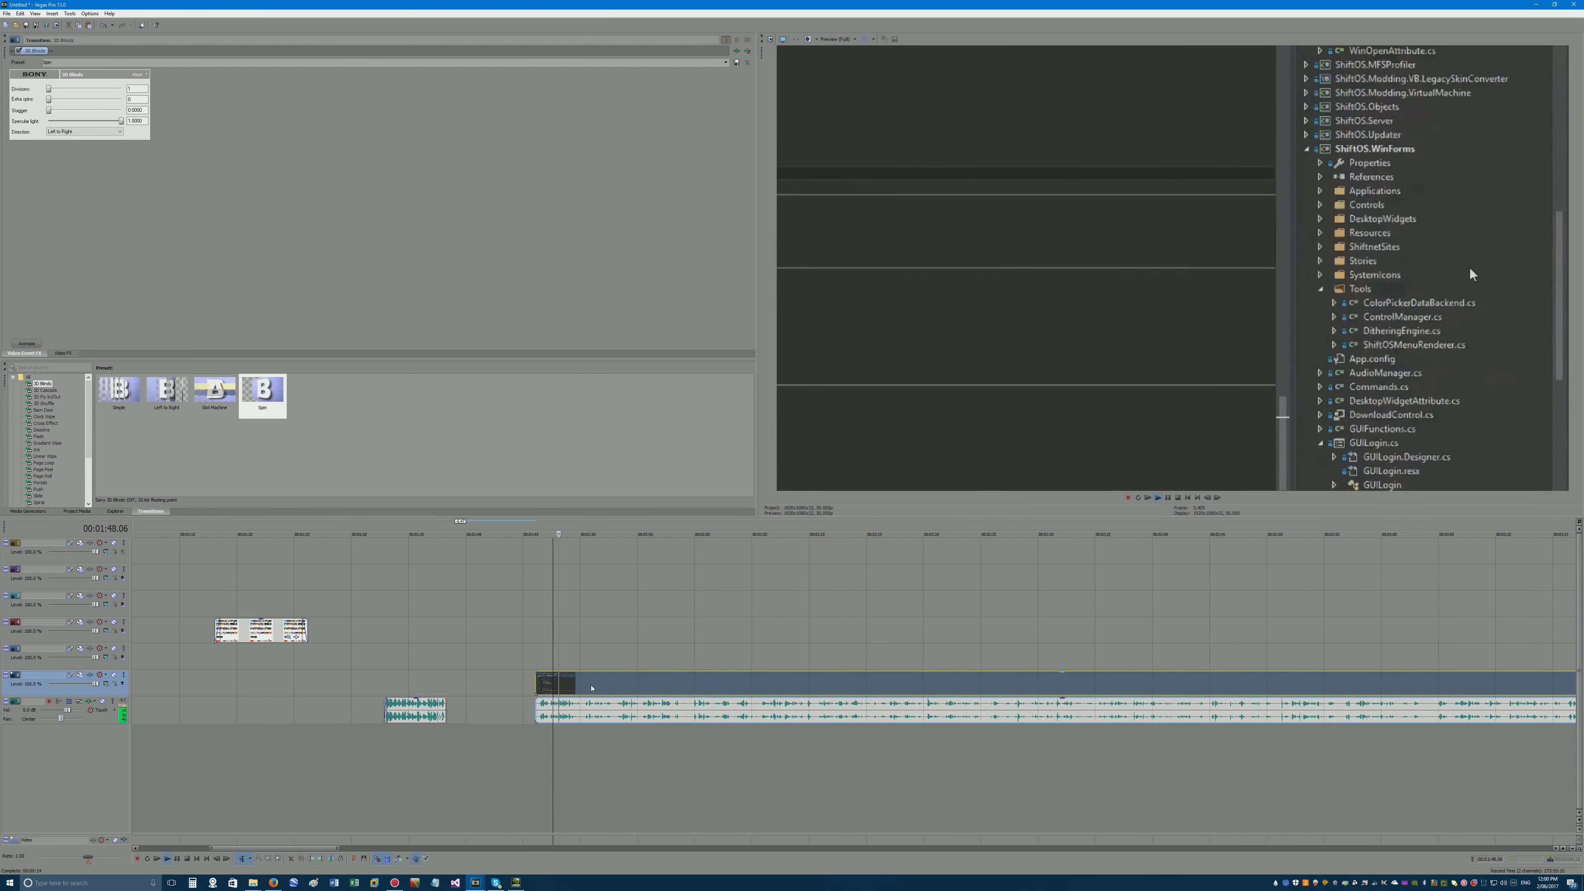
scroll(902, 687, up, 3)
key(space)
click(903, 687)
key(s)
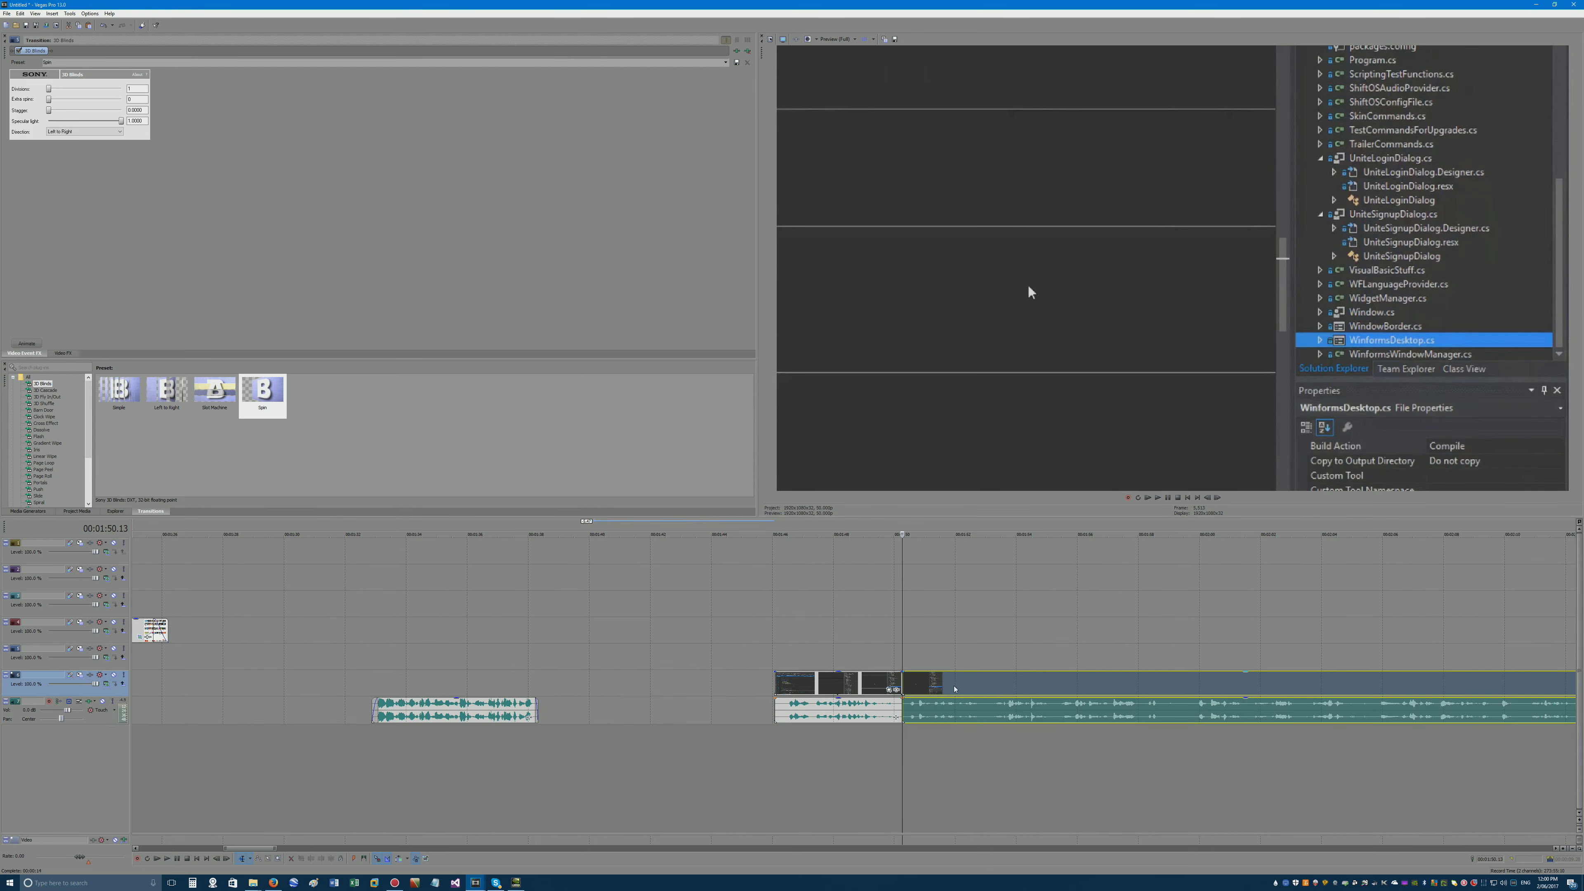
click(954, 685)
key(Delete)
Move the trimmed timelapse clip earlier so it sits shortly after the pasted narration event.
drag(852, 685, 630, 685)
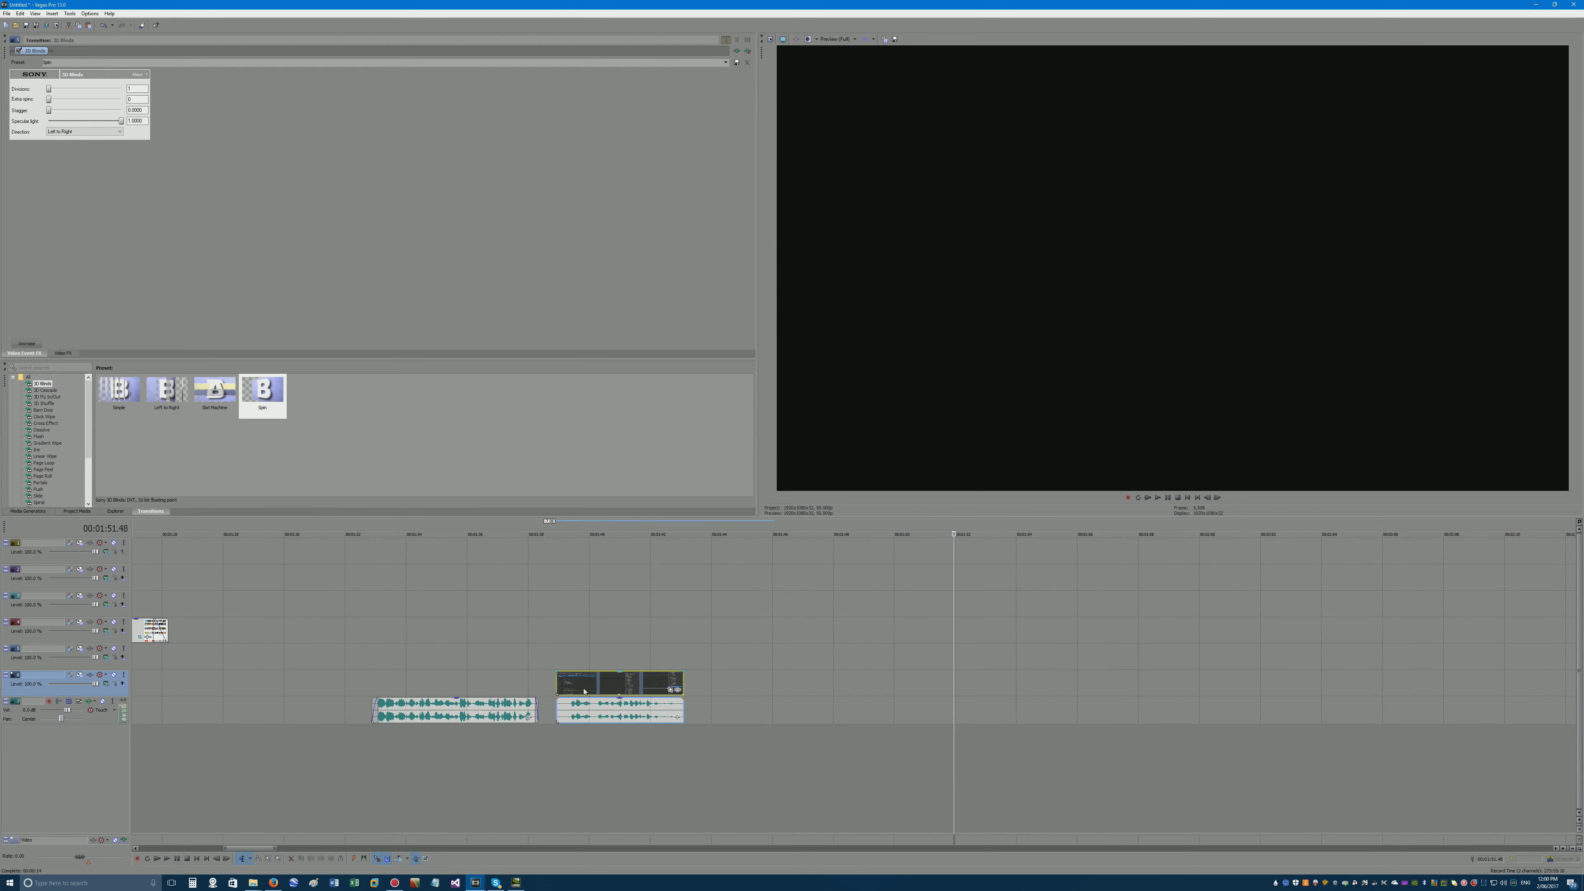
click(485, 711)
click(584, 711)
scroll(564, 716, up, 2)
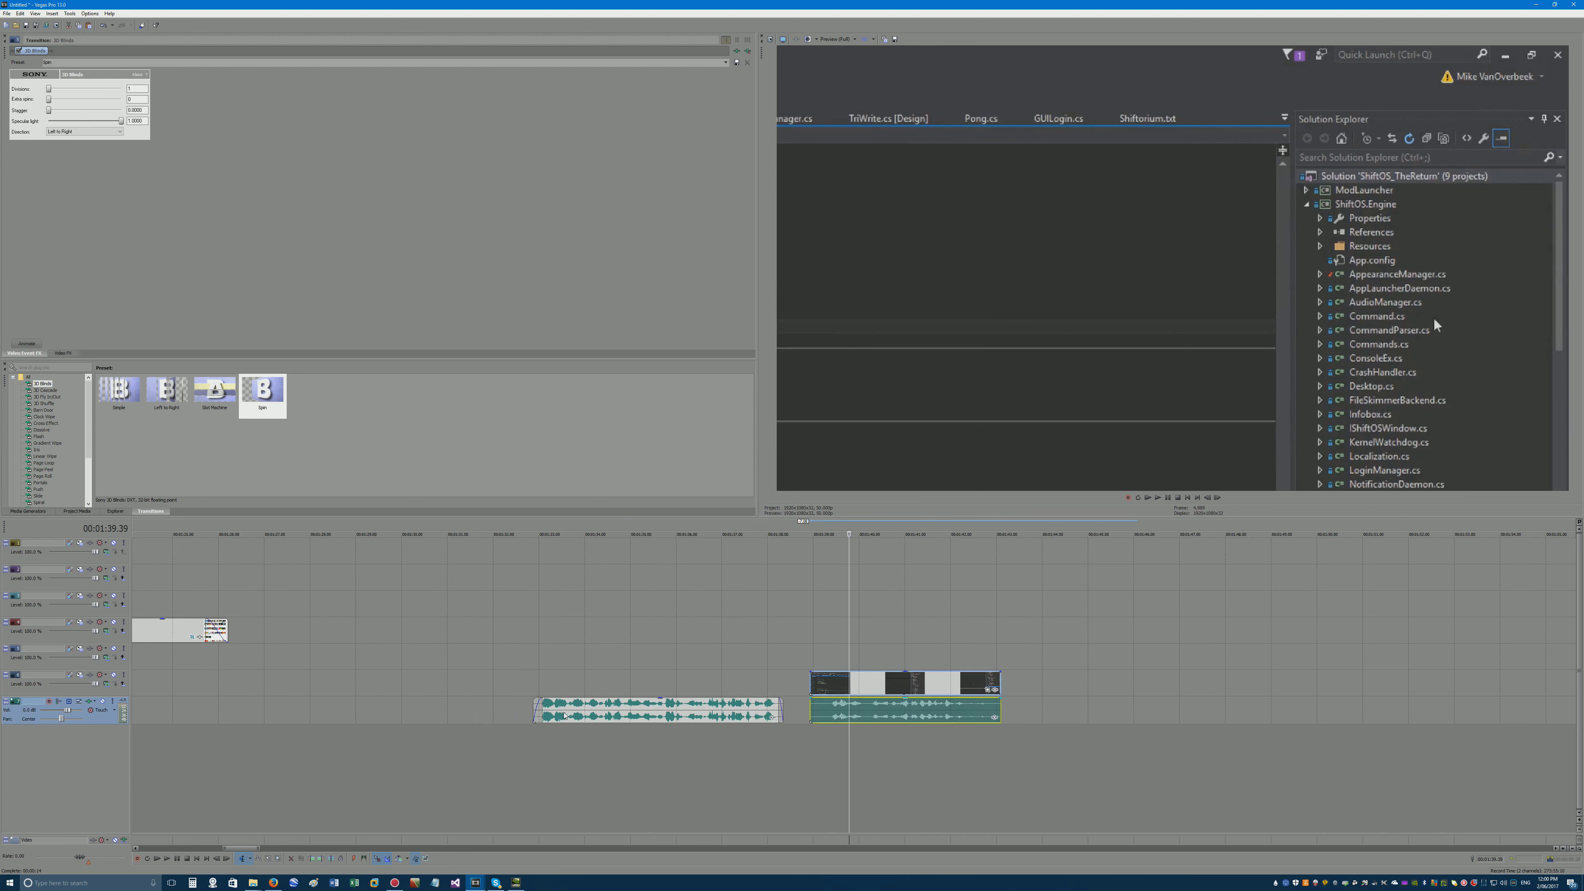
scroll(564, 716, up, 3)
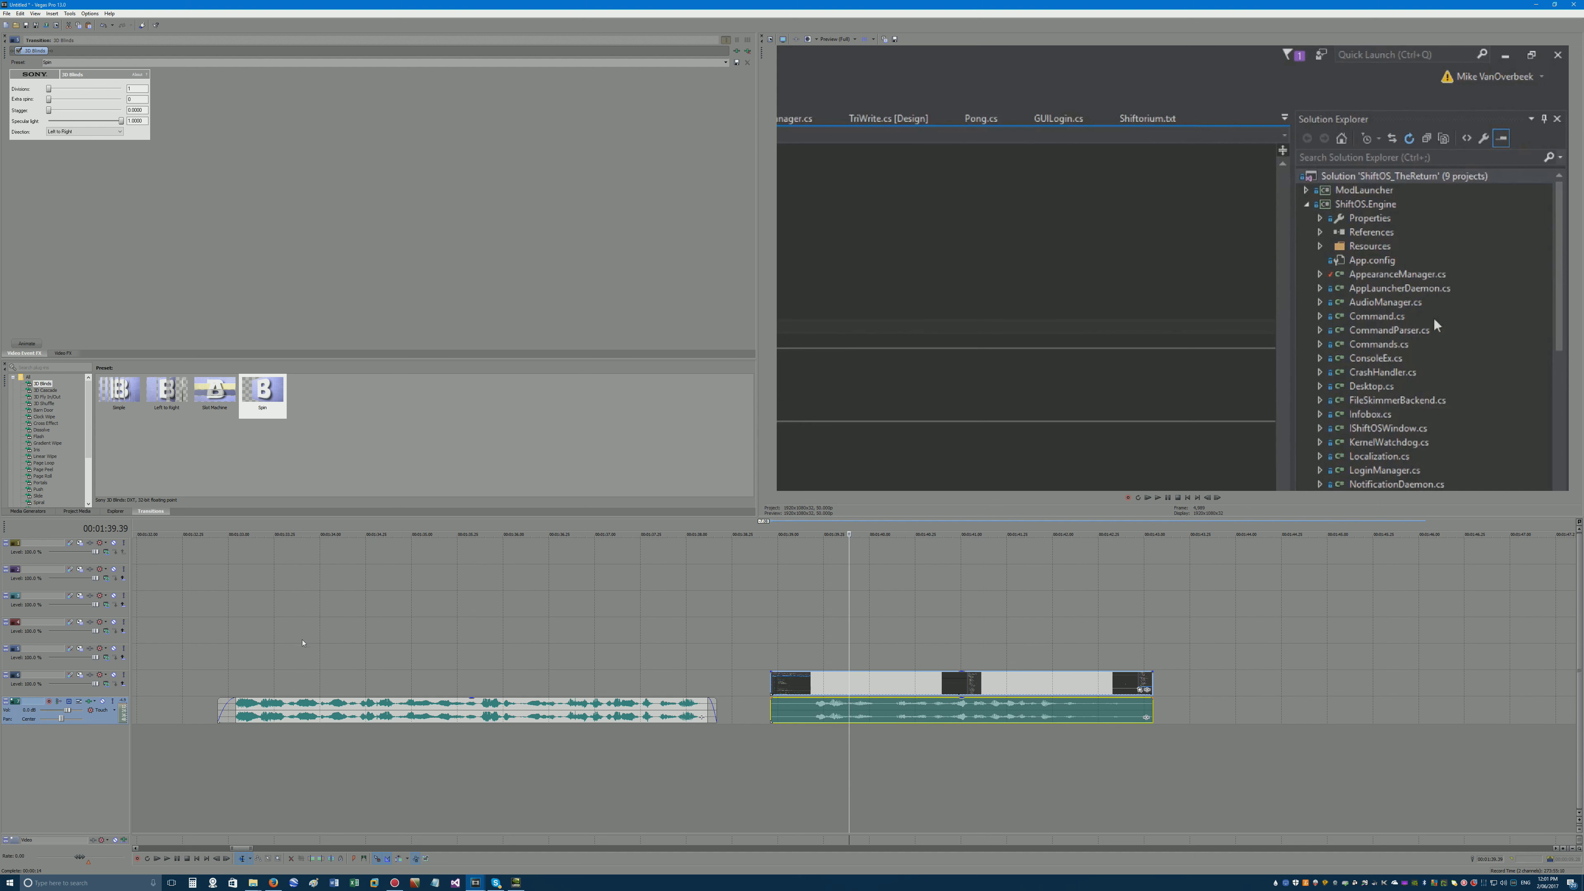
Place the timeline cursor frame by frame where the speech begins in the narration event, at 00:01:33.04.
click(282, 683)
click(247, 666)
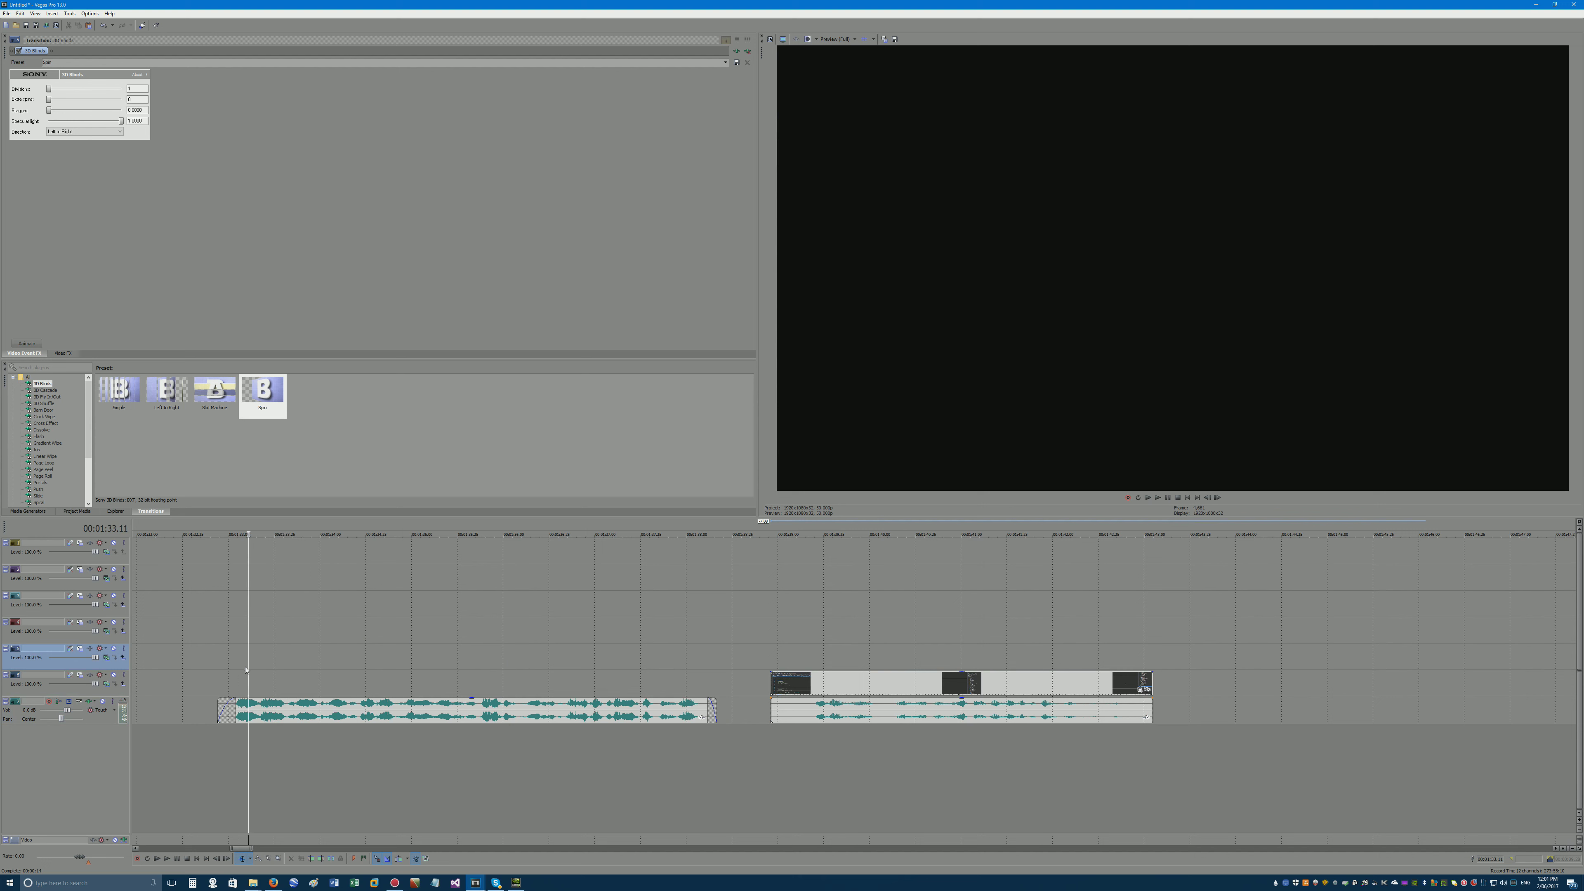
click(245, 670)
key(Left)
key(Left)
key(Left)
key(Left)
key(Left)
key(Left)
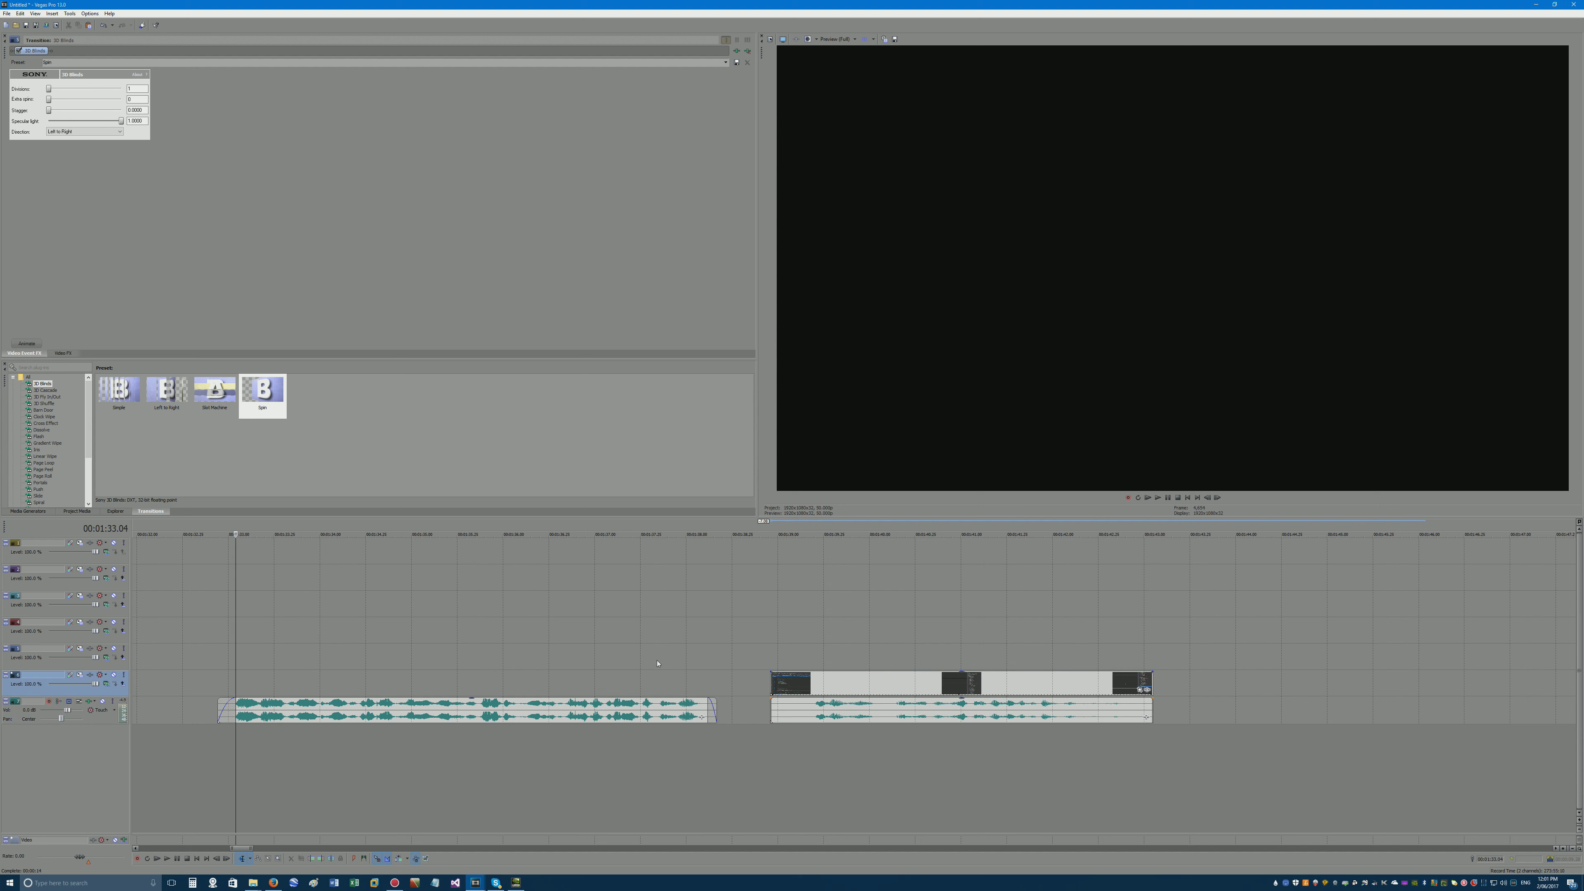
Overlap the timelapse clip's start with the end of the narration to crossfade their audio, and check the join by playback.
drag(839, 686, 714, 672)
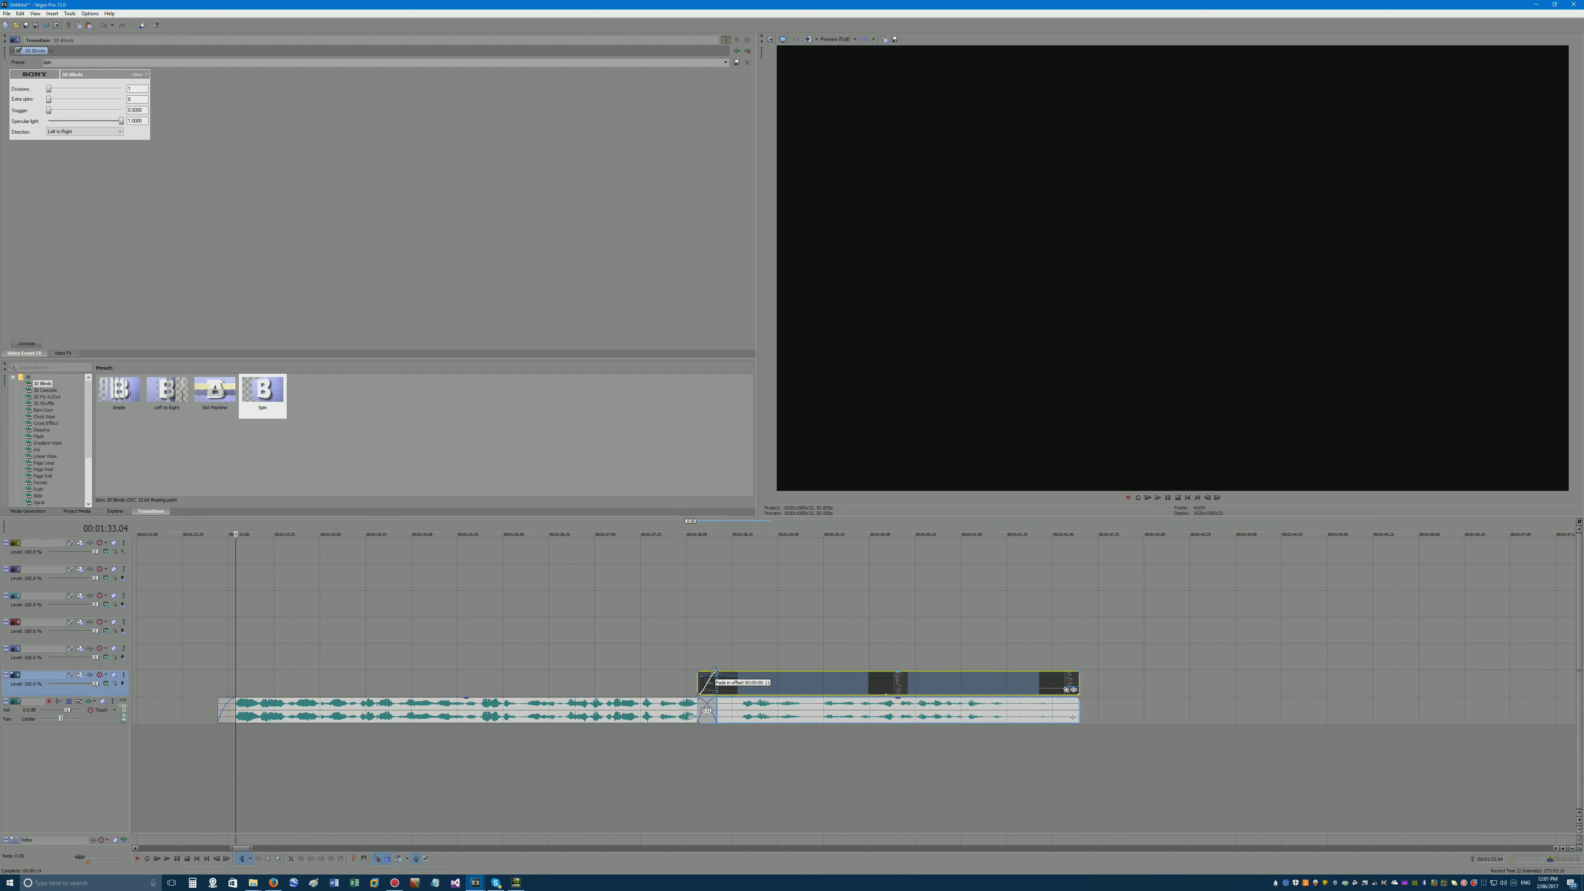
click(532, 630)
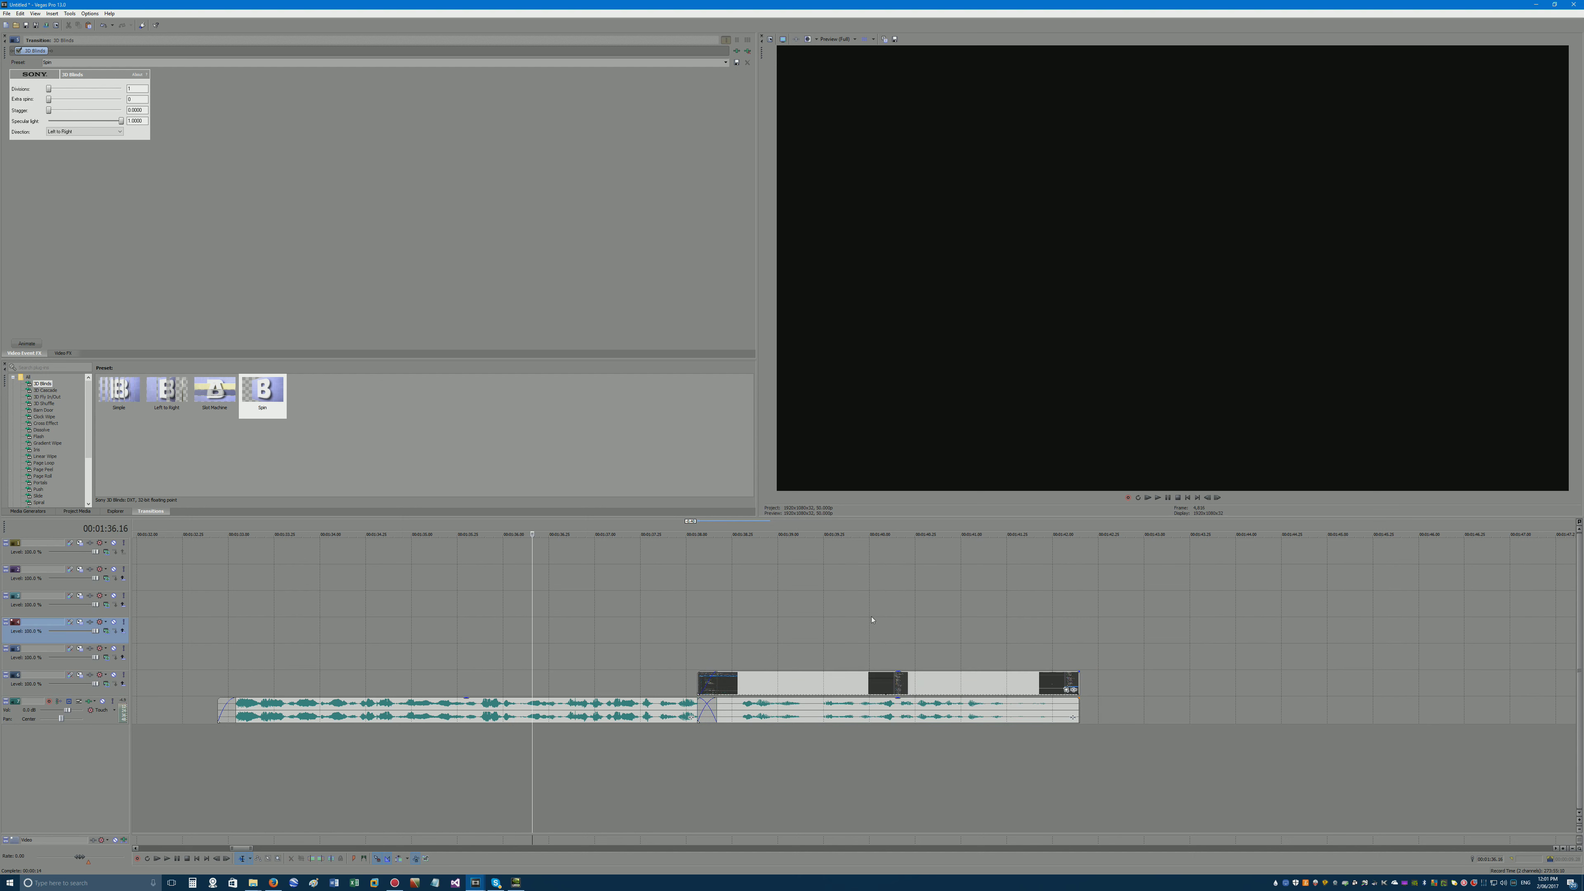
key(space)
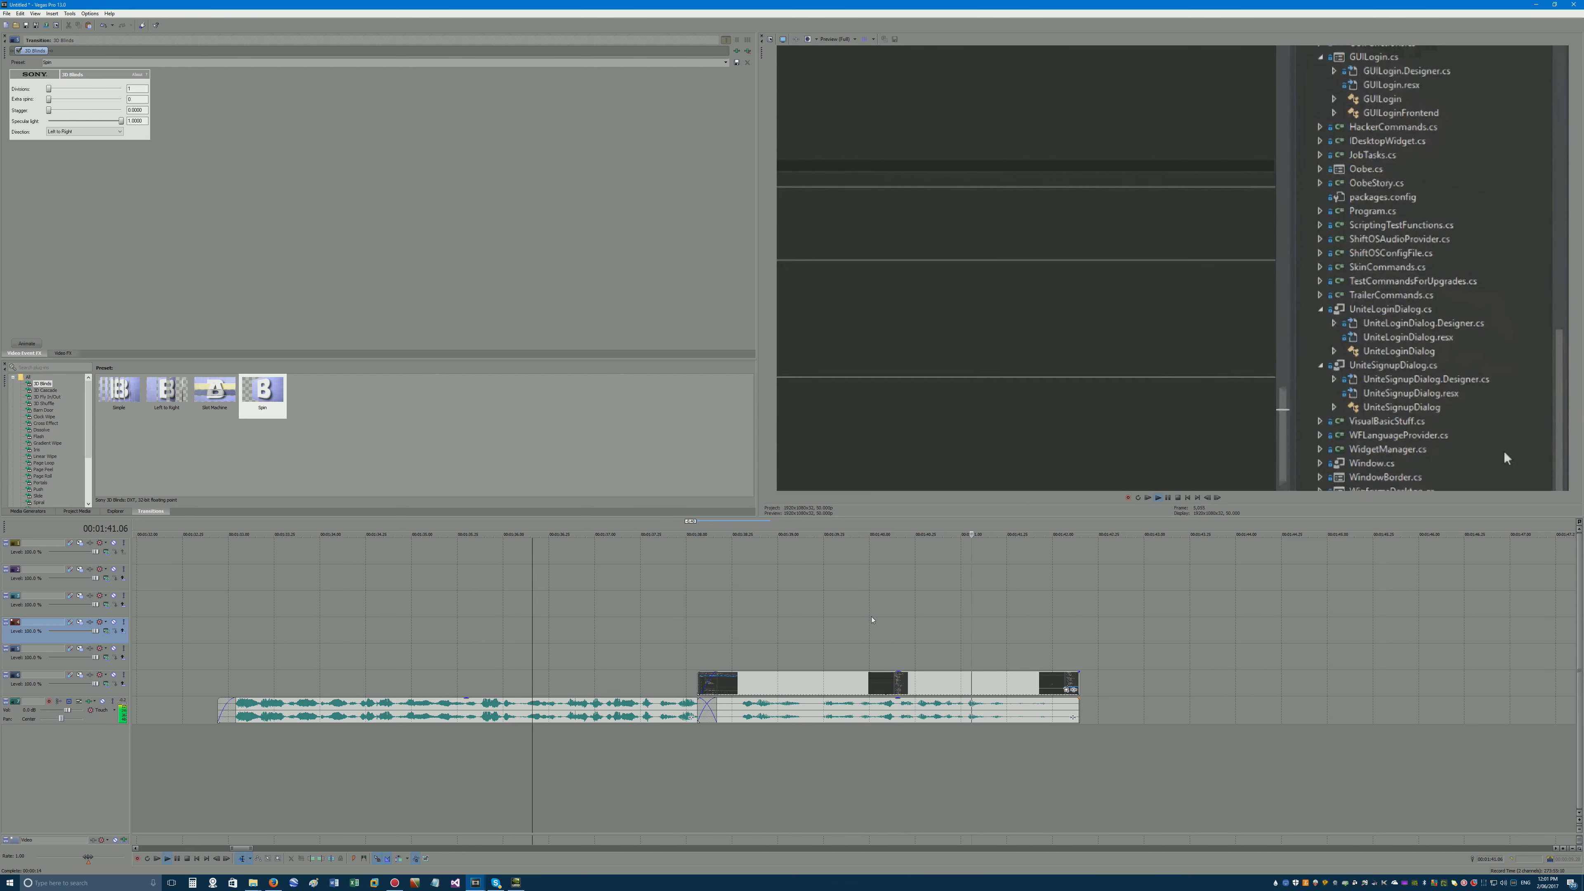
key(space)
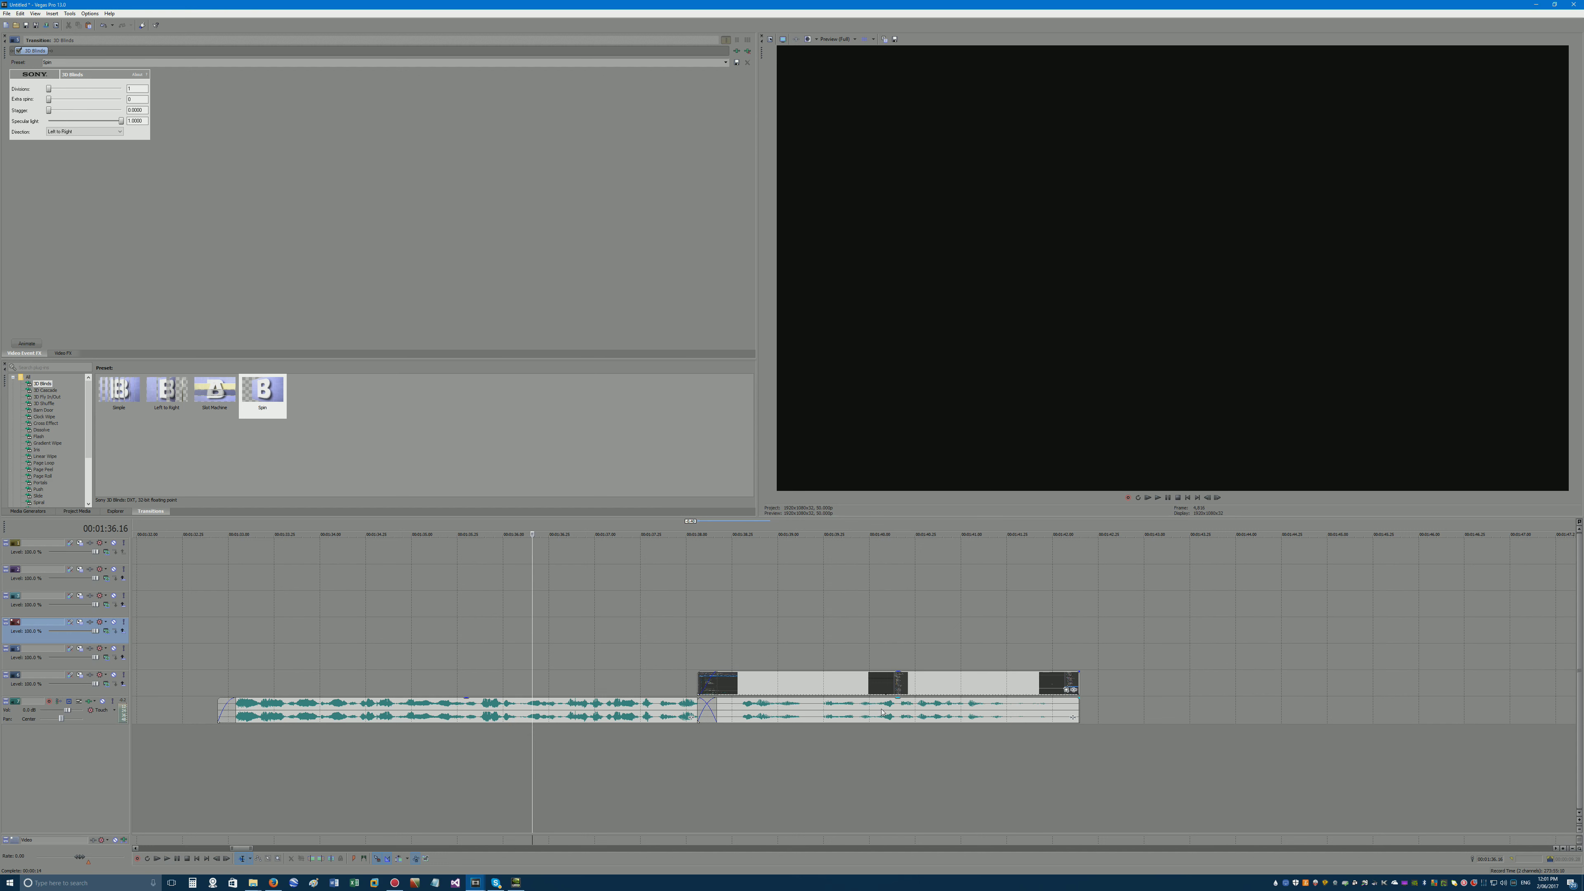
Try lowering the narration event's gain in two stages, playing the join each time, and restore its full volume.
click(864, 711)
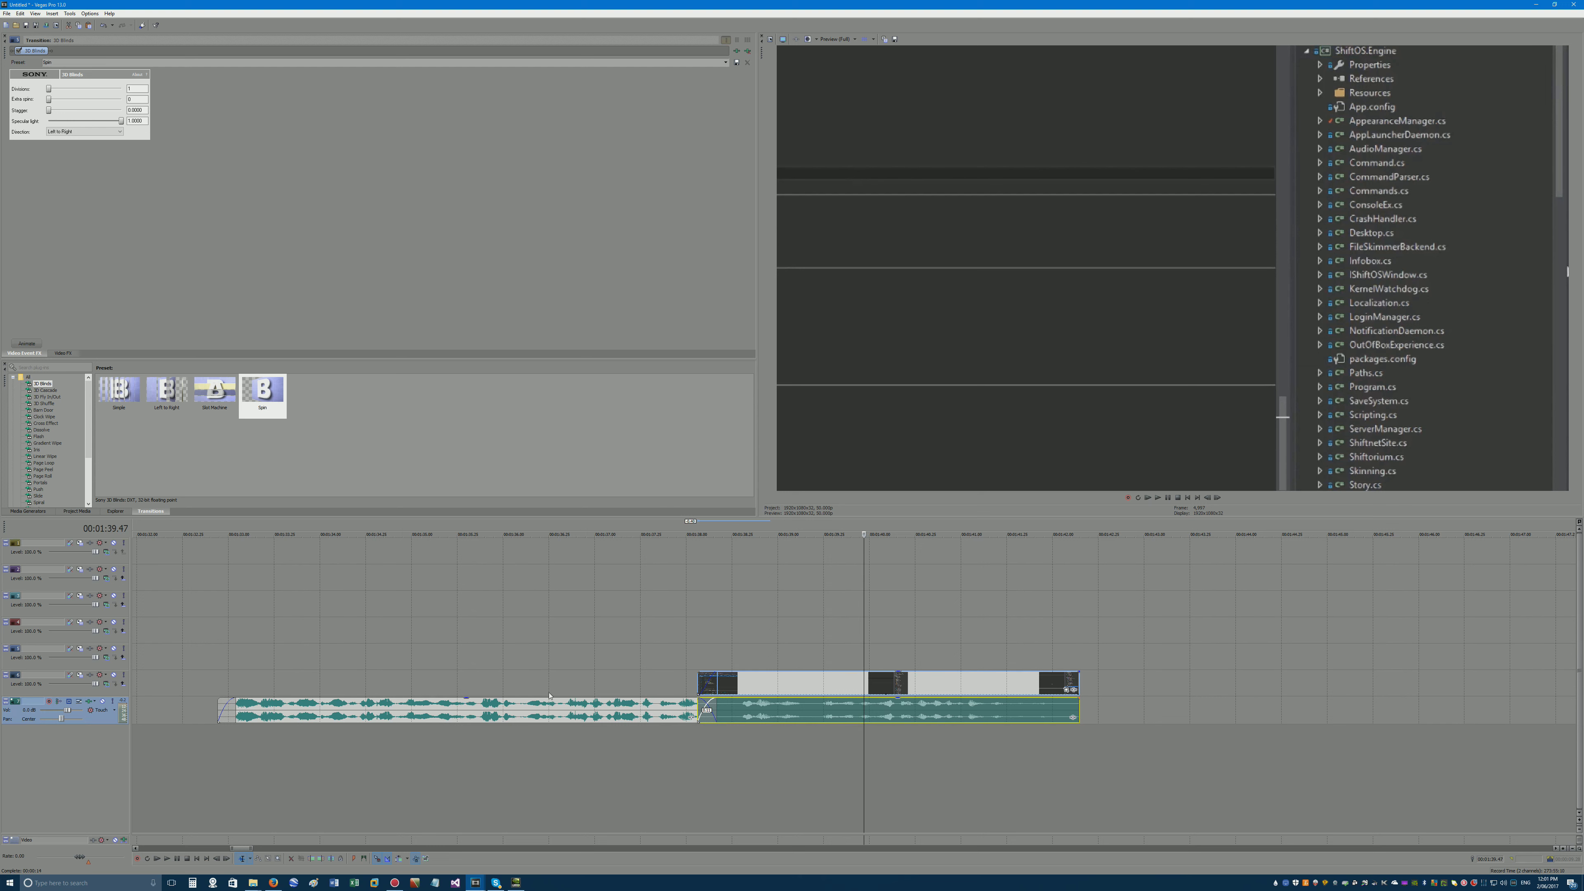
drag(472, 699, 464, 711)
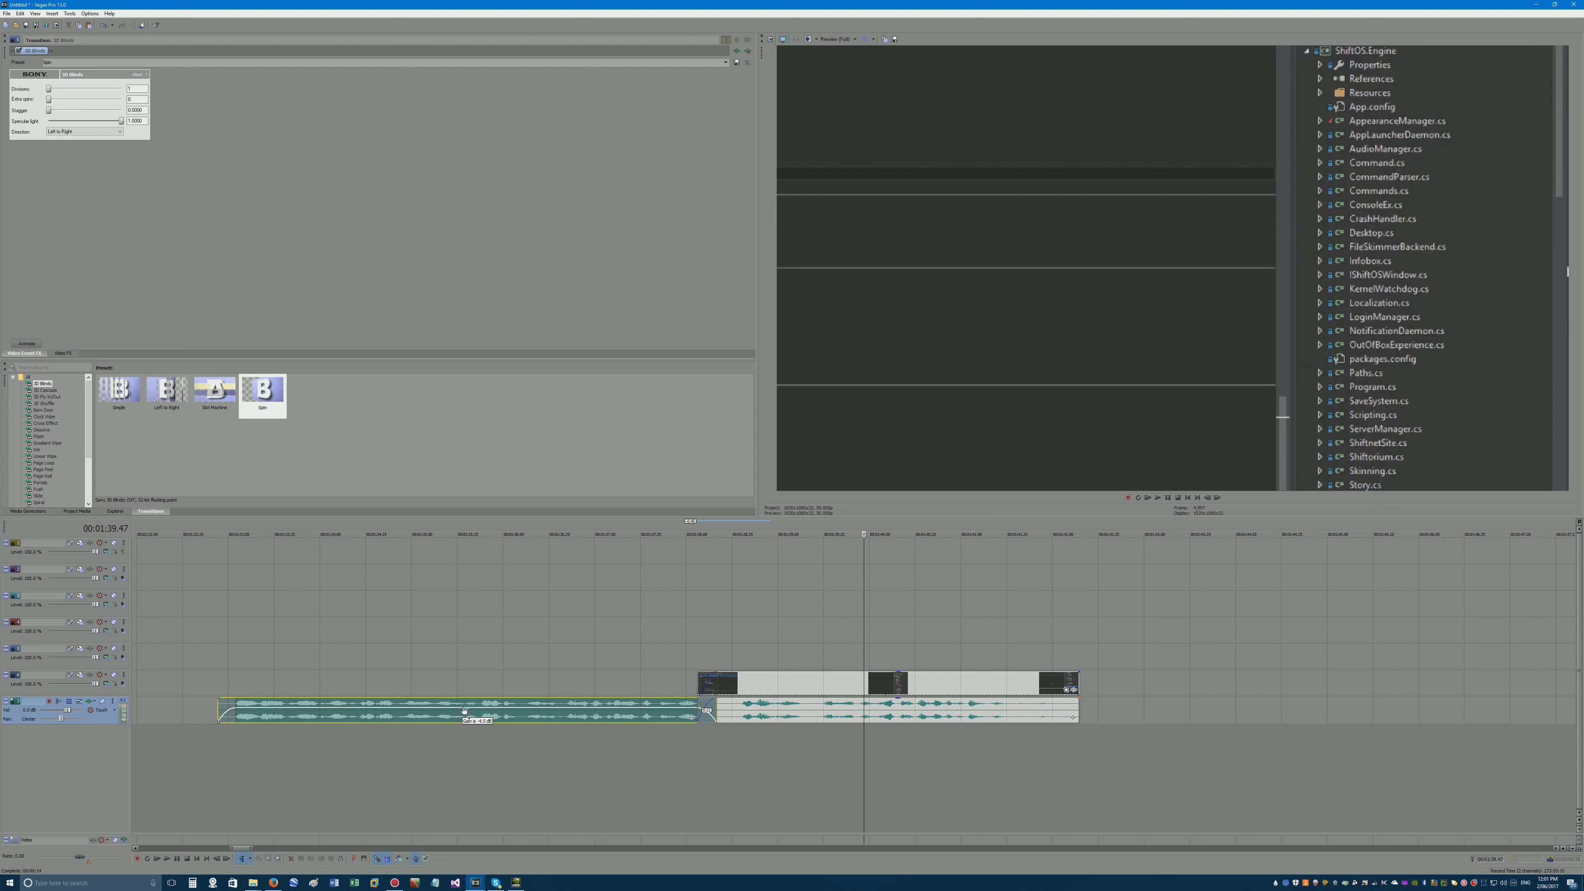
click(626, 640)
key(space)
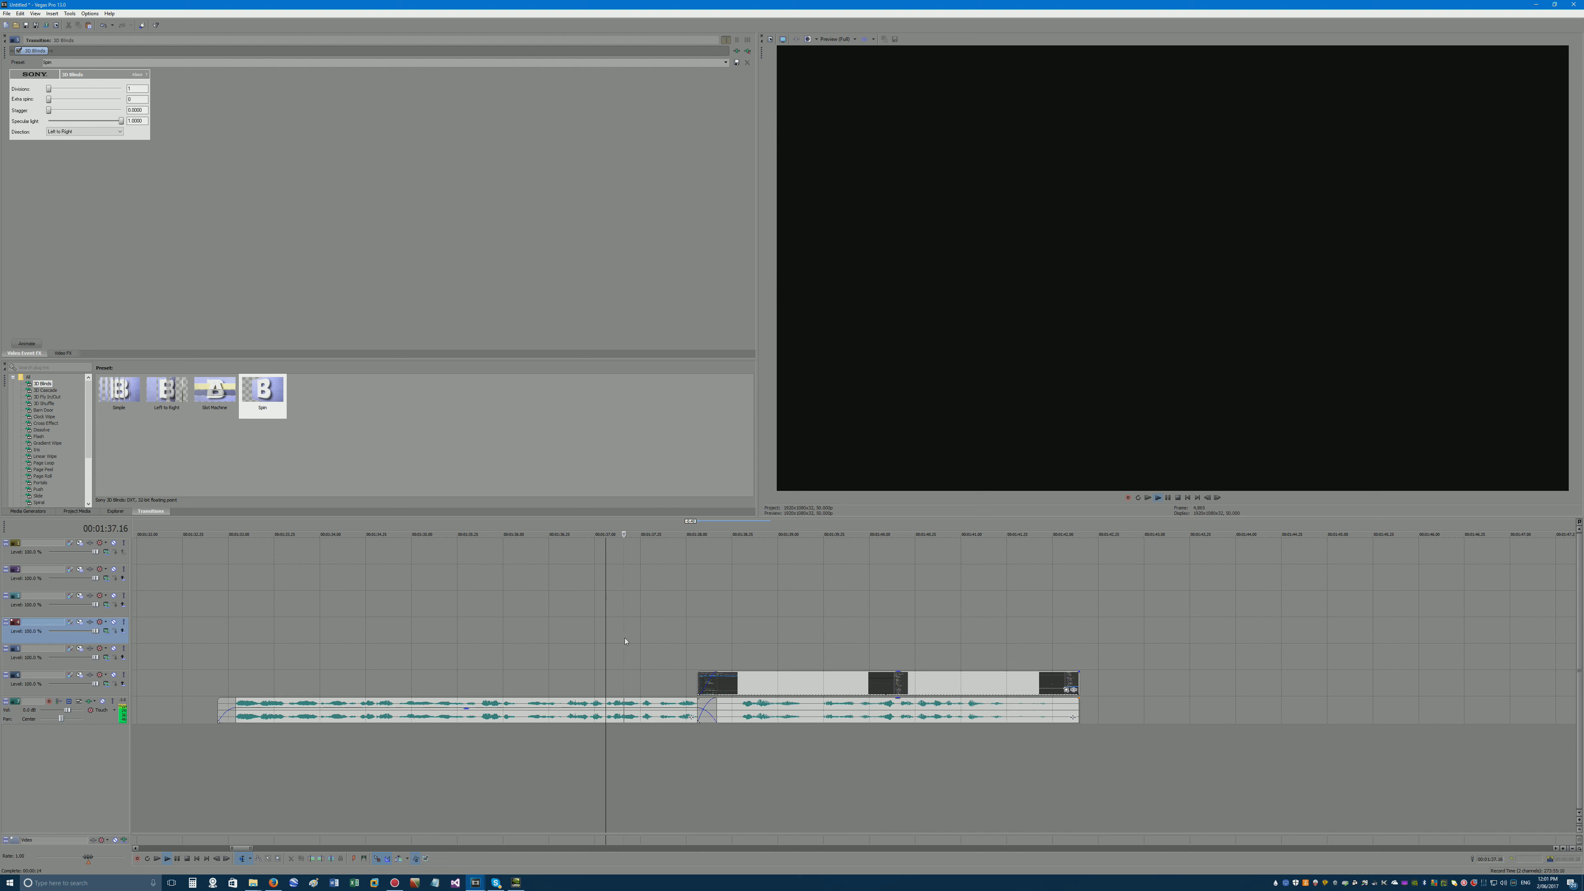
key(space)
drag(466, 708, 466, 716)
click(641, 641)
key(space)
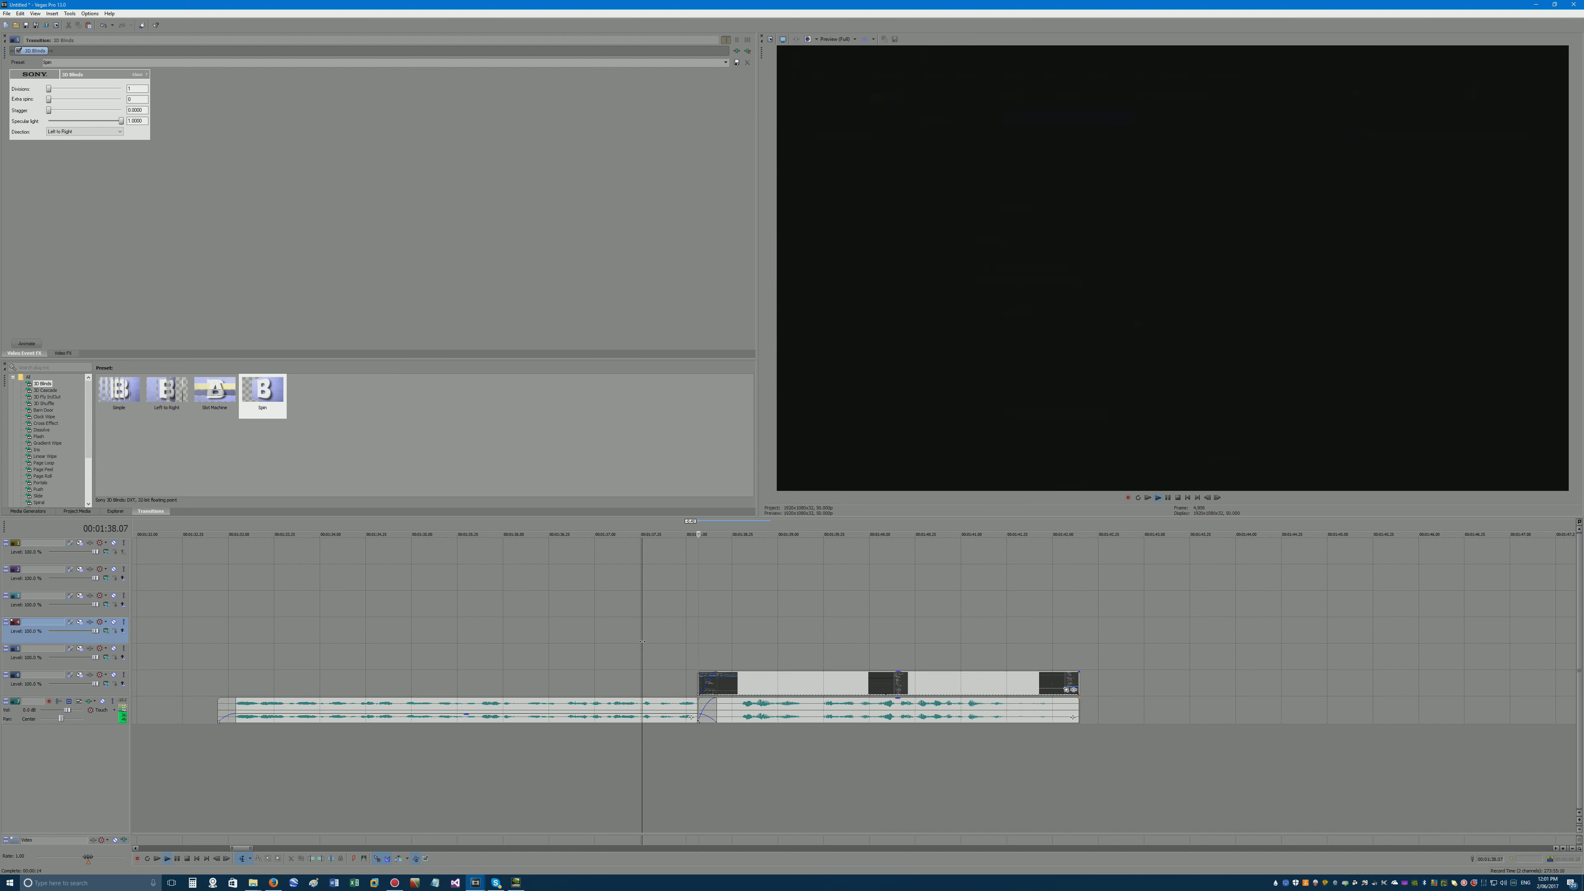
key(space)
drag(466, 713, 466, 697)
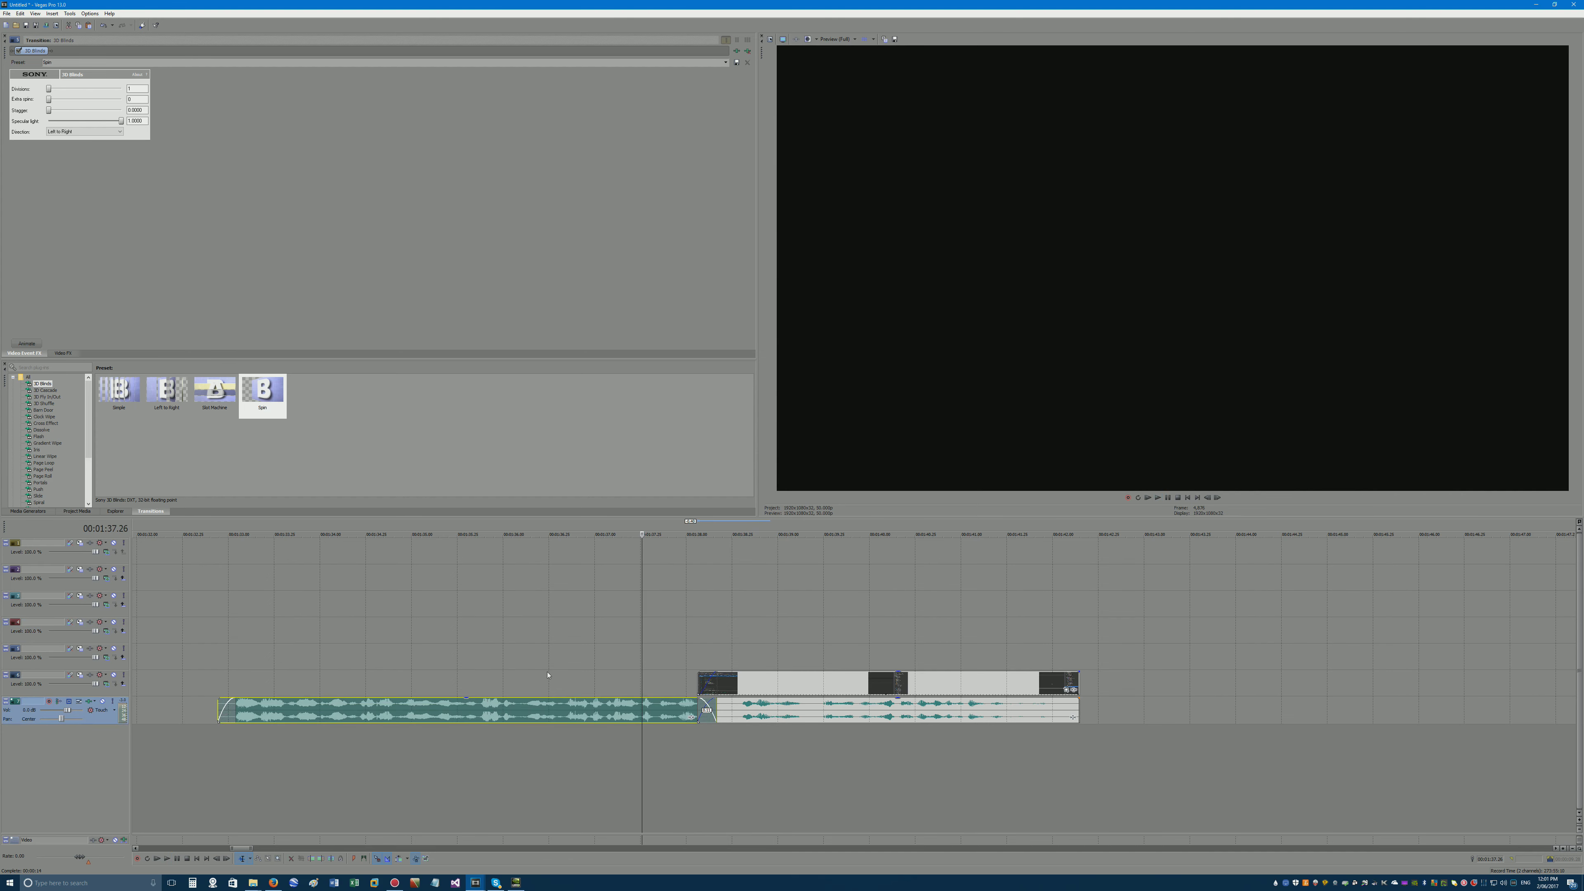
click(555, 658)
click(411, 678)
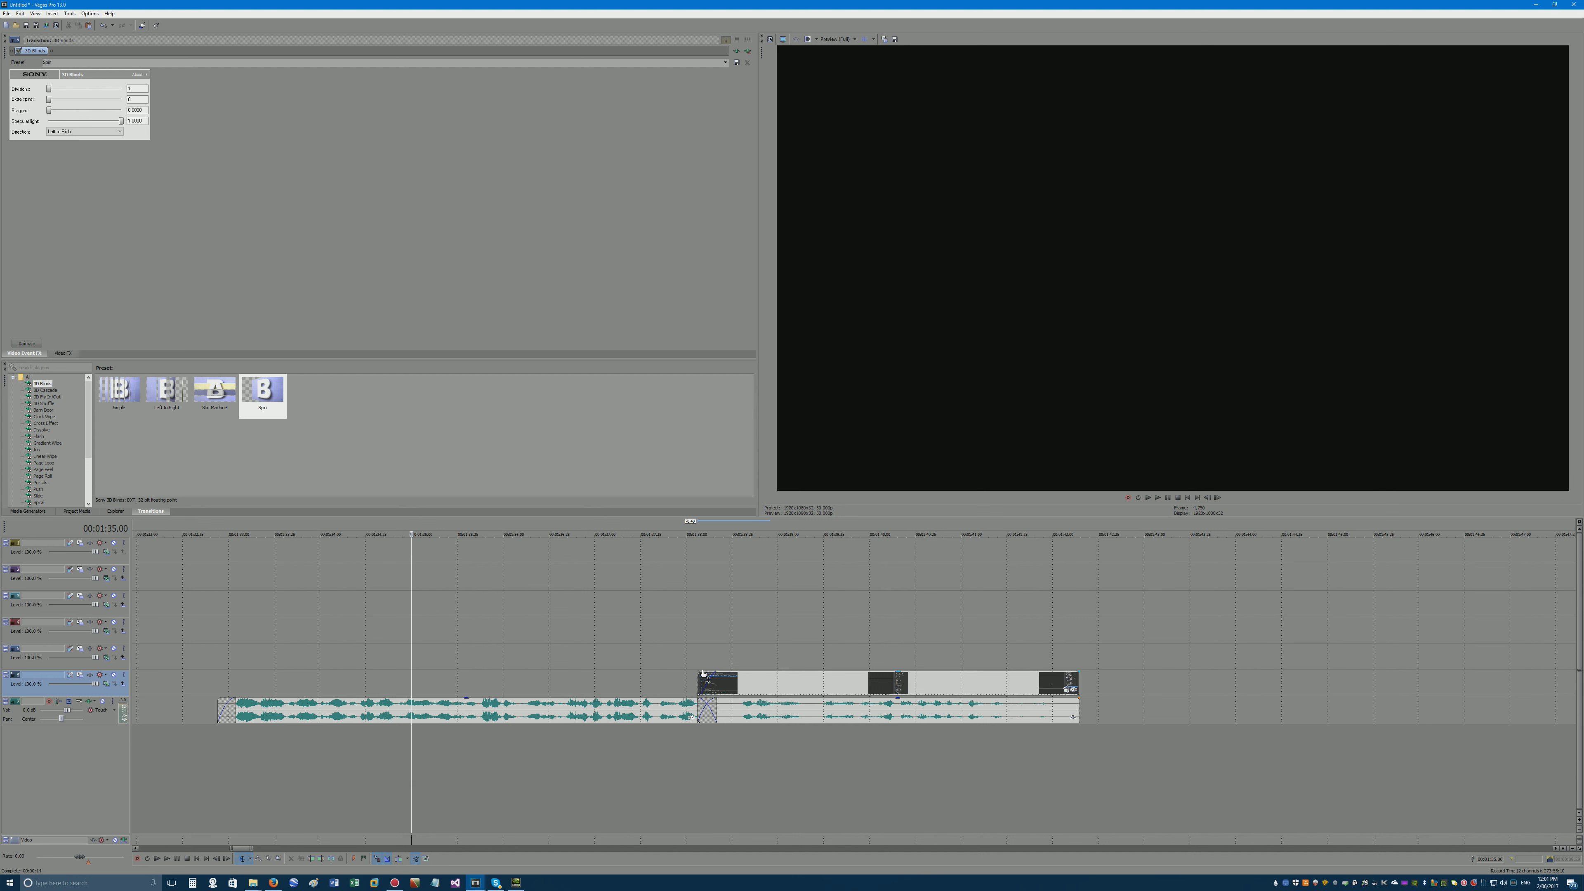
click(566, 677)
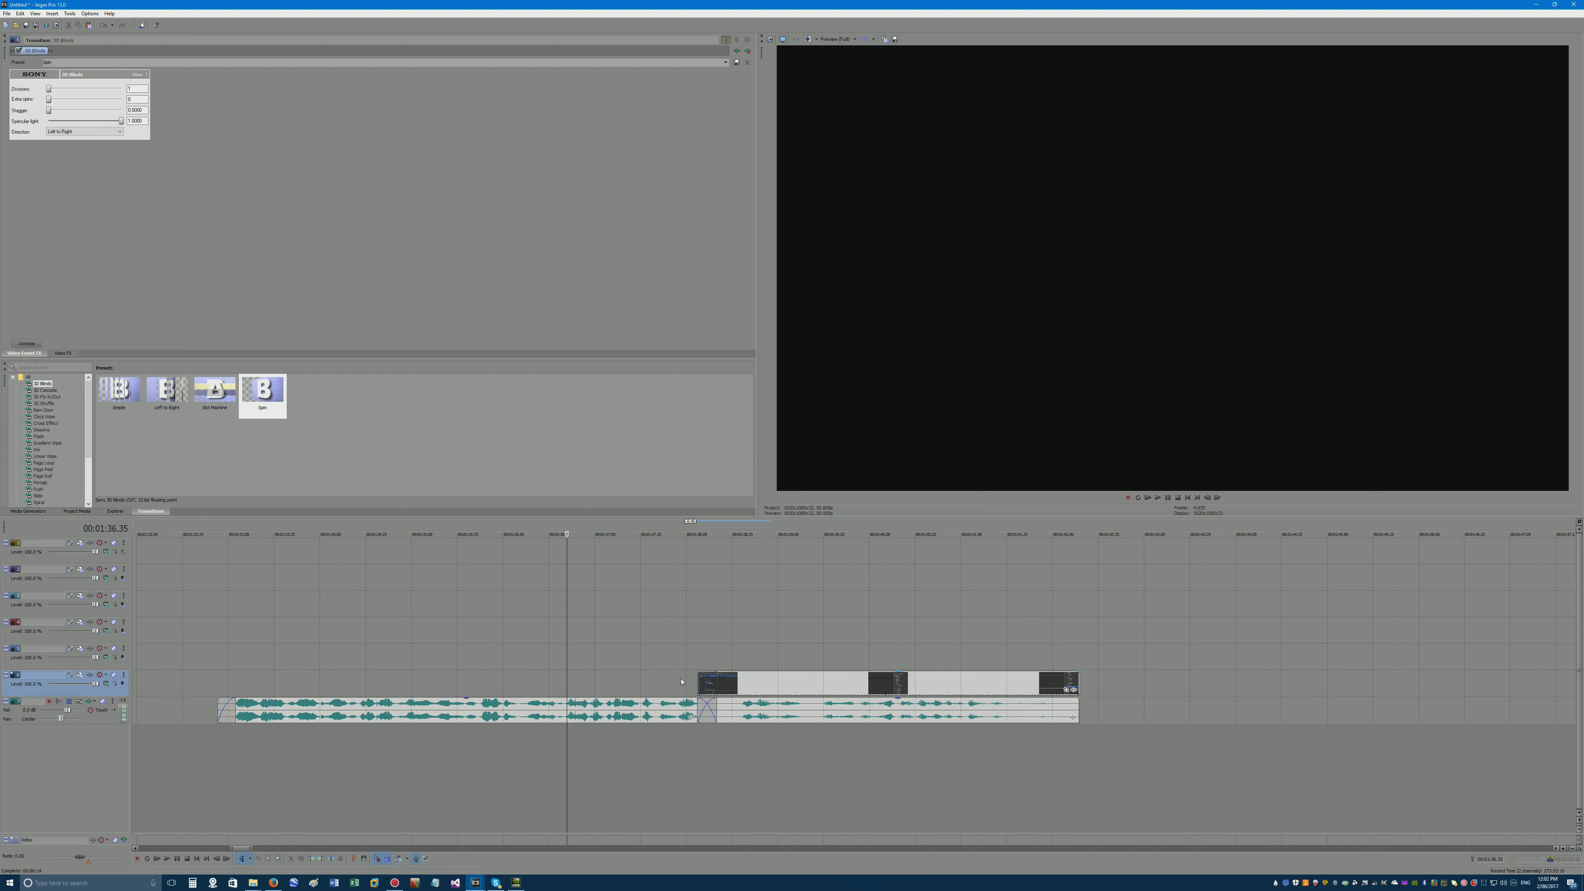
click(616, 667)
Select the timelapse clip's audio event and open the audio plug-in chooser for it.
click(847, 711)
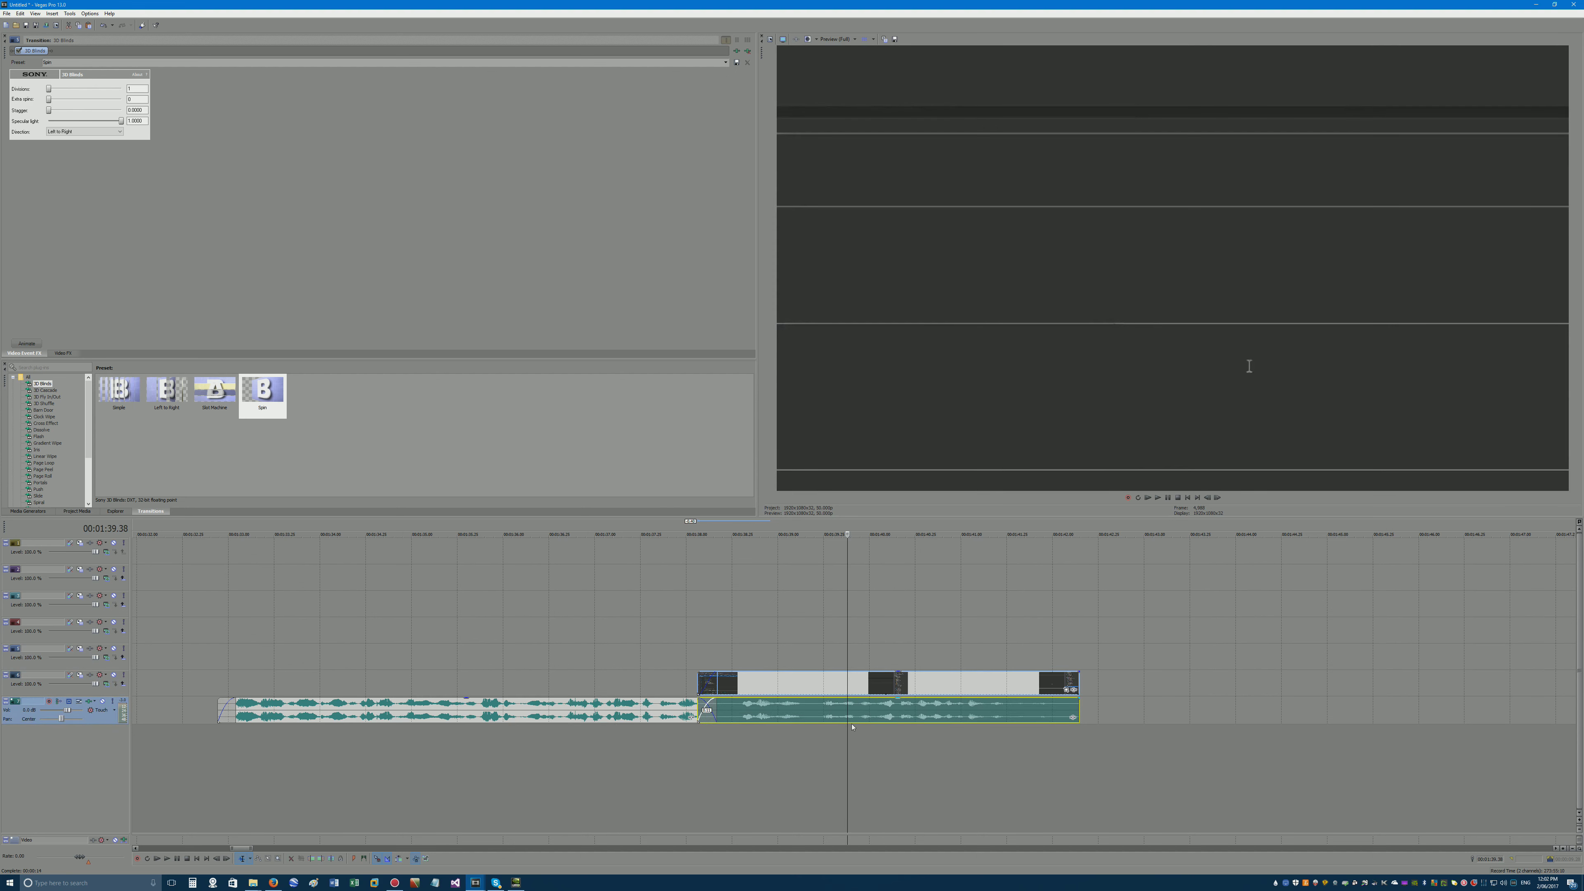
click(872, 713)
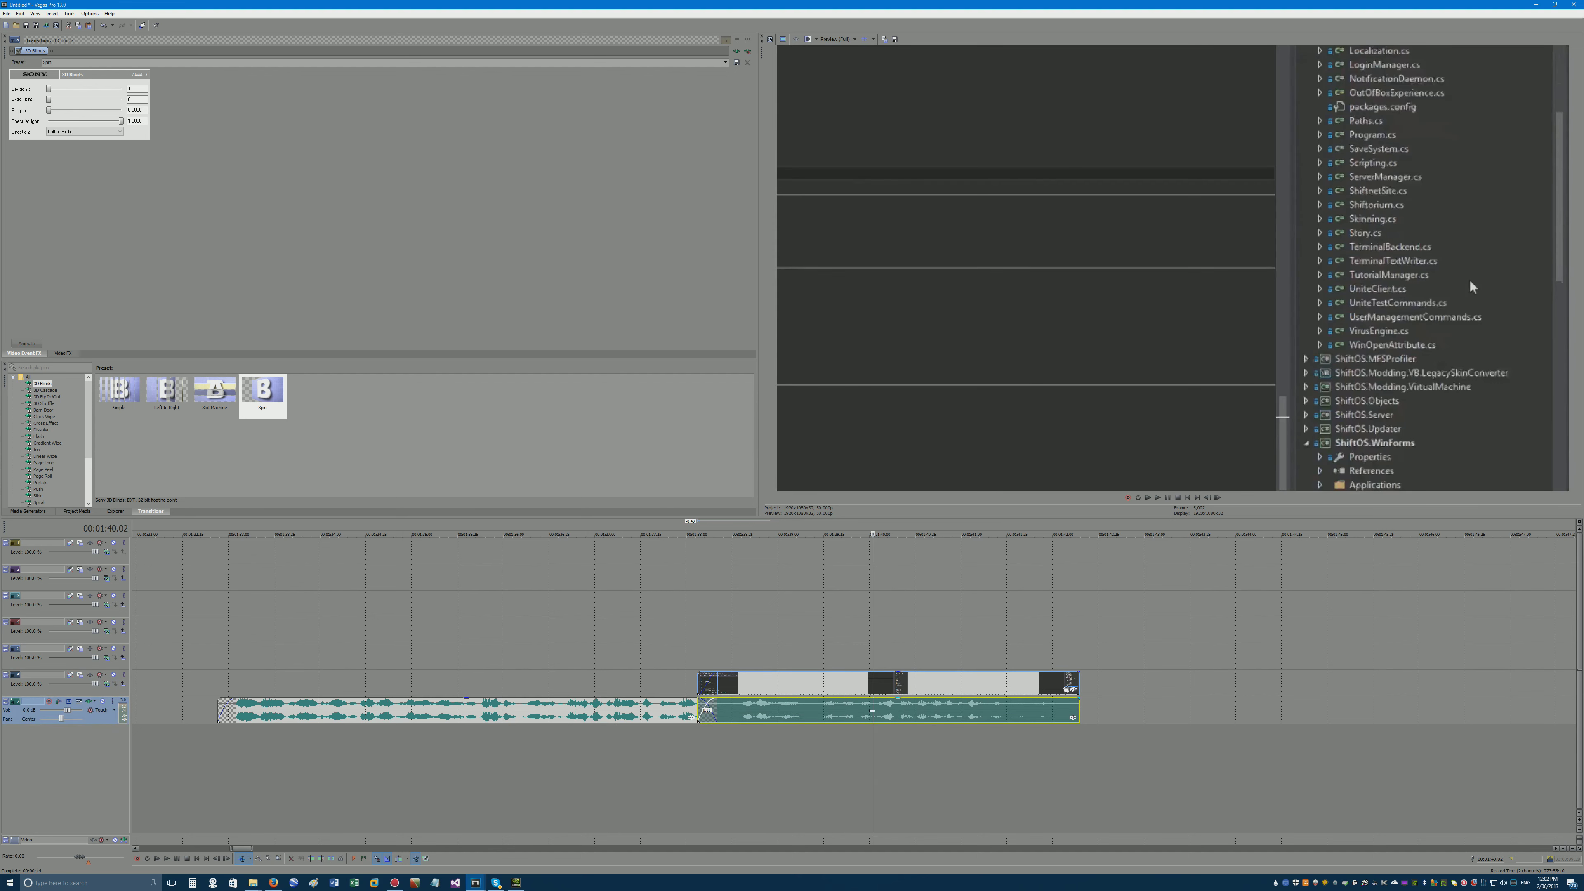
click(1072, 719)
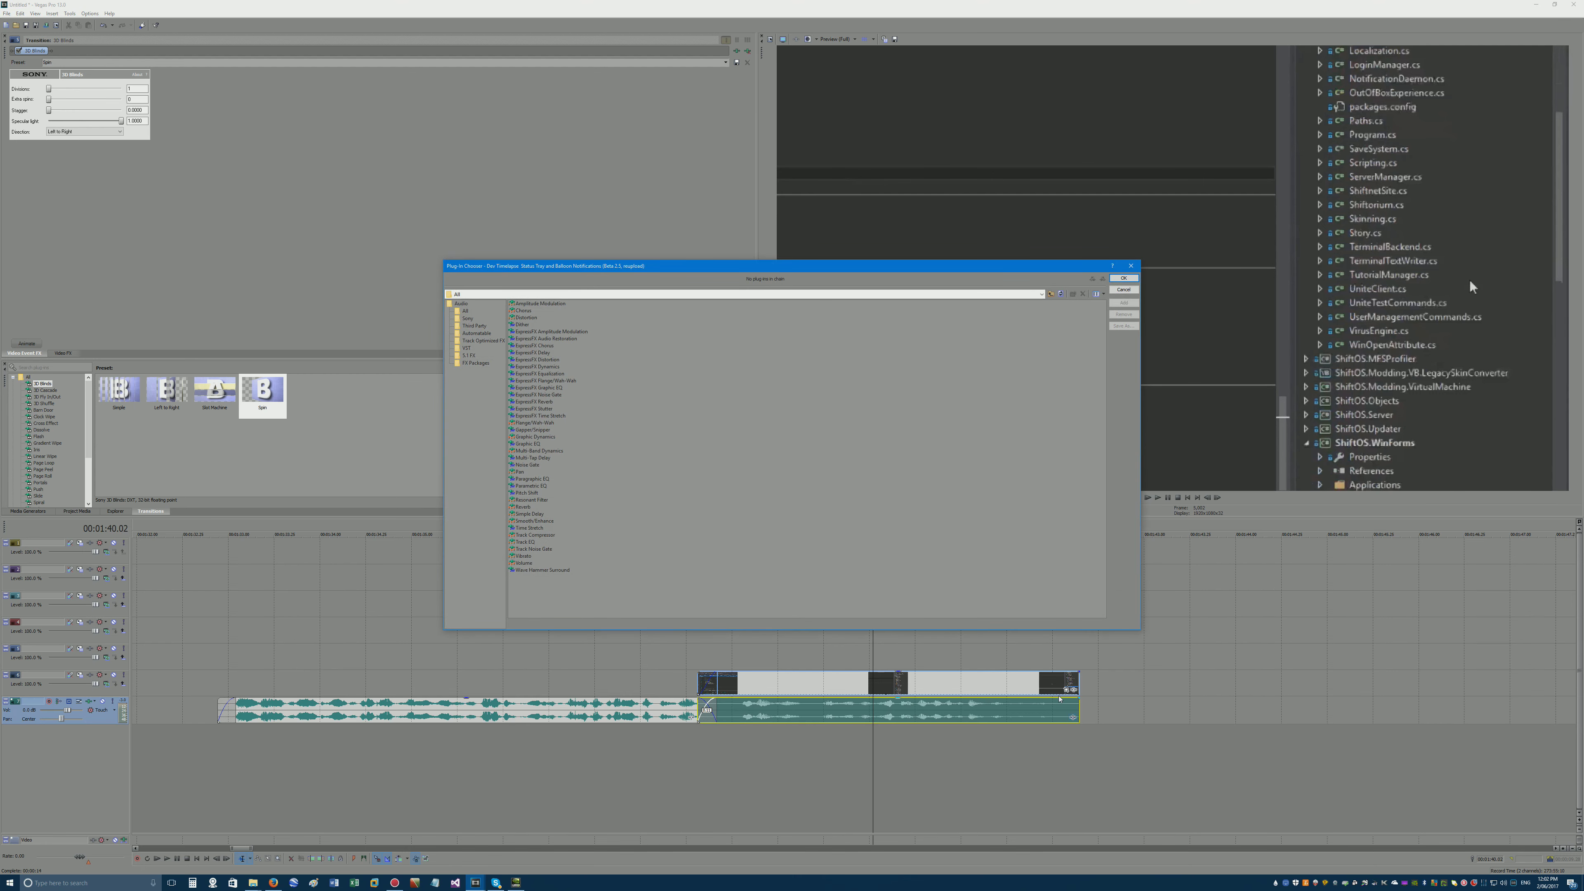